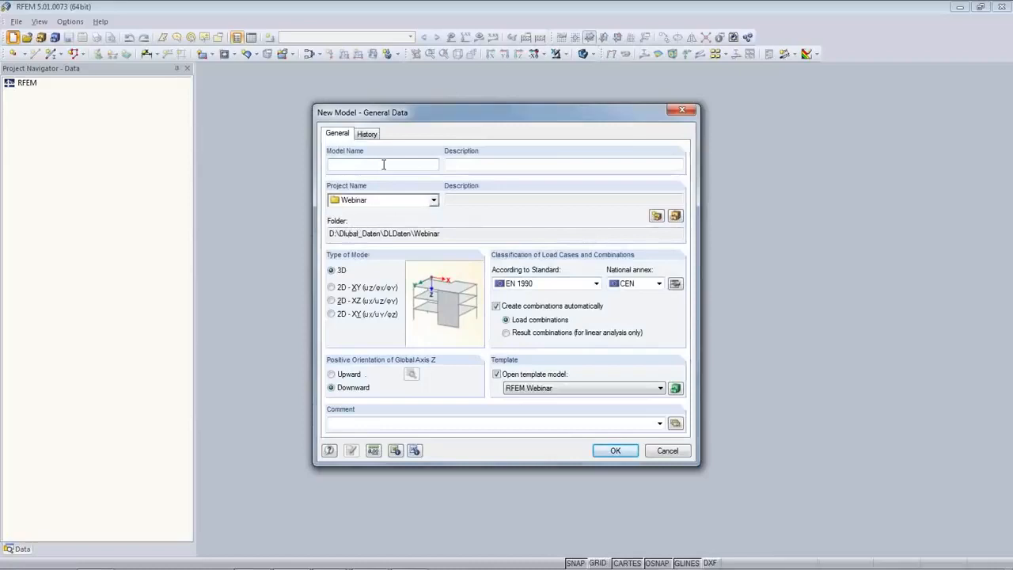
Name the new model 847-2013 and give it the description My Project.
{"action": "type", "text": "-2013"}
{"action": "left_click", "coordinate": [540, 164]}
{"action": "type", "text": "My Project"}
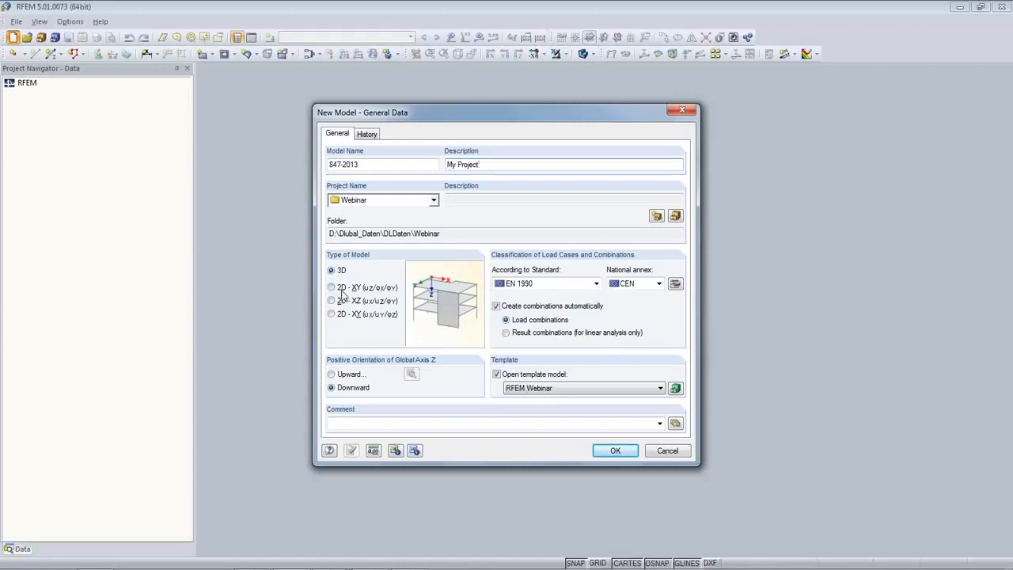
Classify load cases and combinations according to EN 1990 with the CEN (EU) national annex.
{"action": "left_click", "coordinate": [596, 284]}
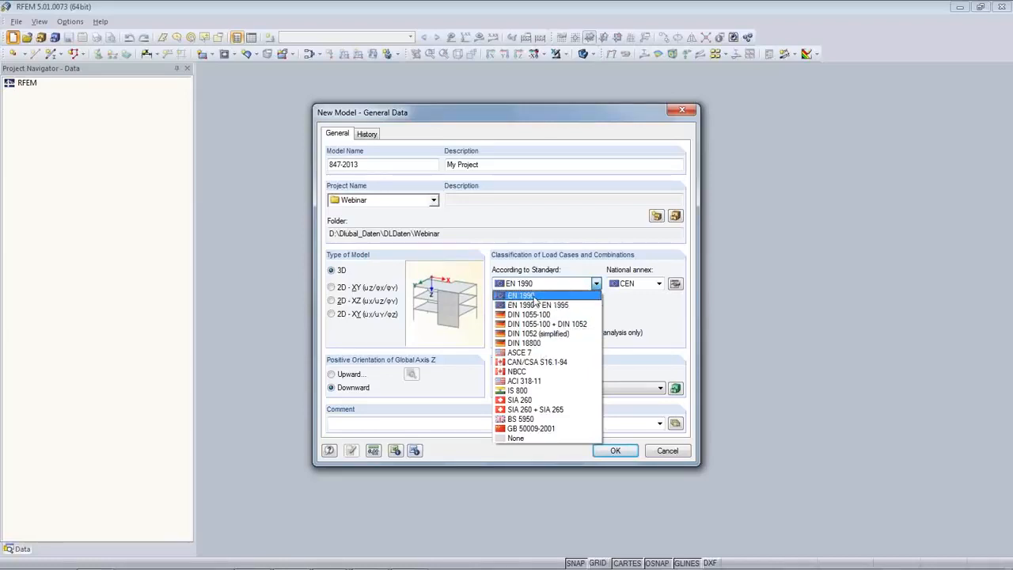
{"action": "left_click", "coordinate": [536, 298]}
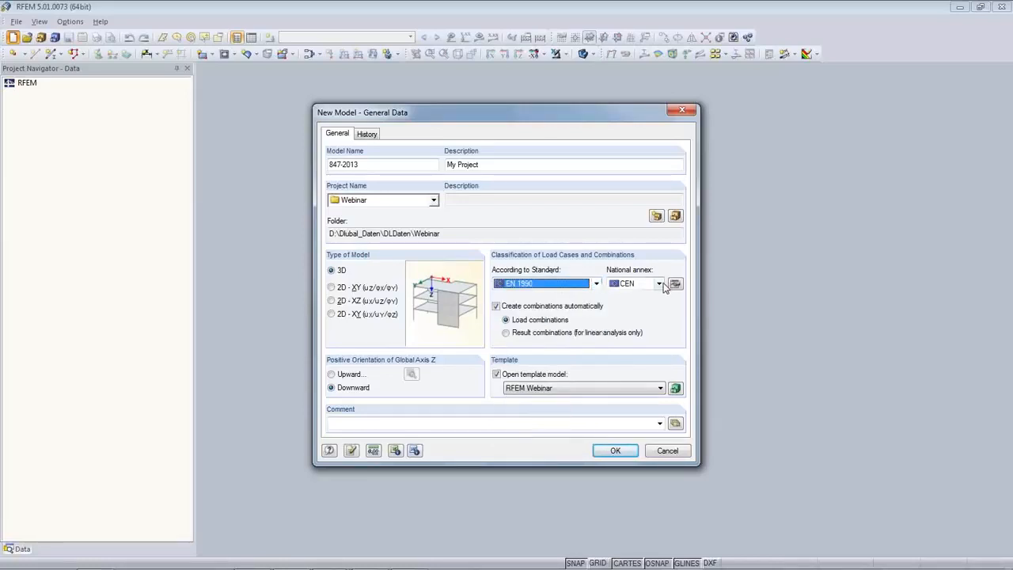
{"action": "left_click", "coordinate": [660, 284]}
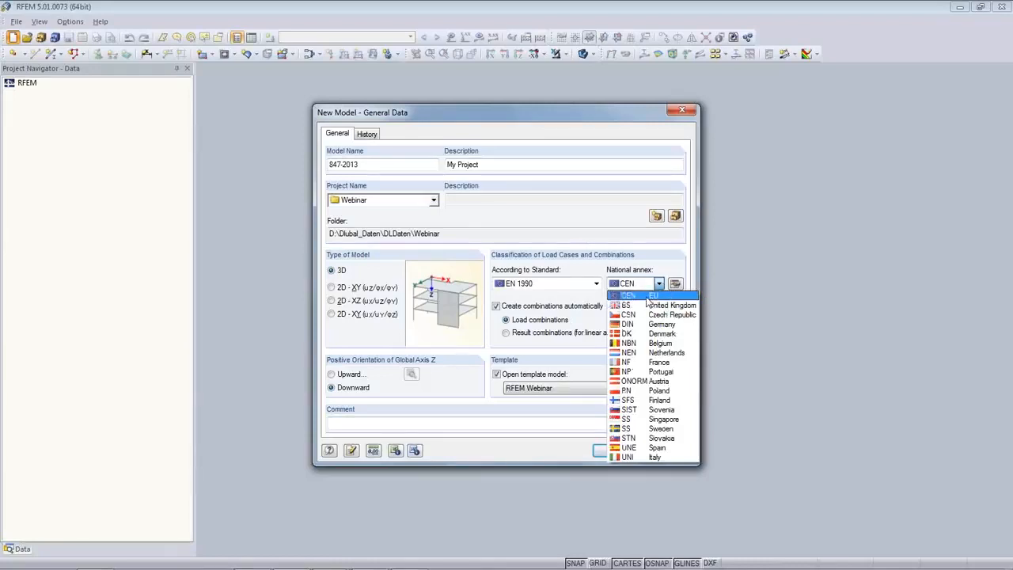
{"action": "left_click", "coordinate": [648, 296]}
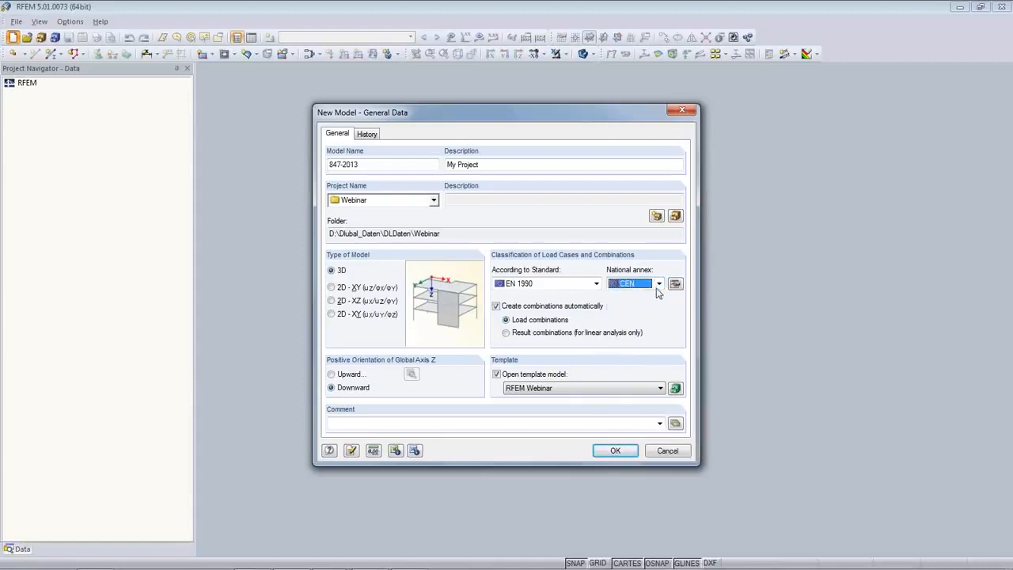
Review the EN 1990 combination coefficients, partial safety coefficients and consequences class without changing them.
{"action": "left_click", "coordinate": [675, 285]}
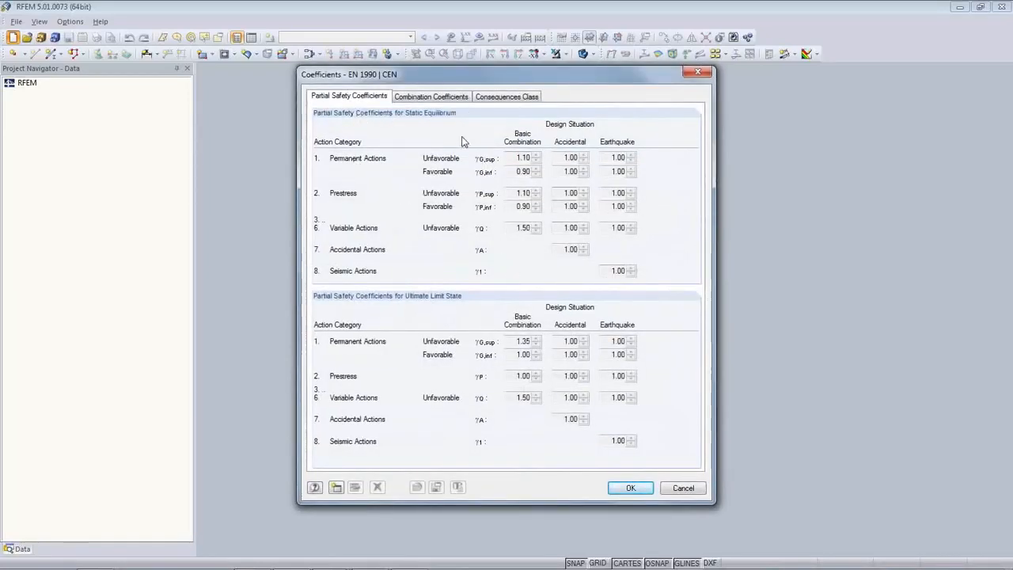
{"action": "left_click", "coordinate": [434, 96]}
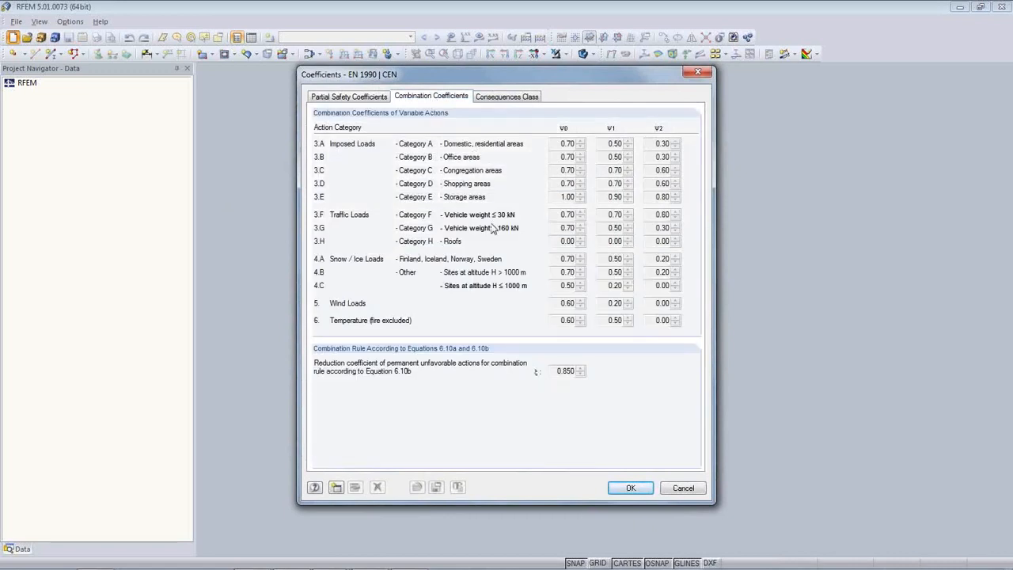
{"action": "left_click", "coordinate": [507, 98]}
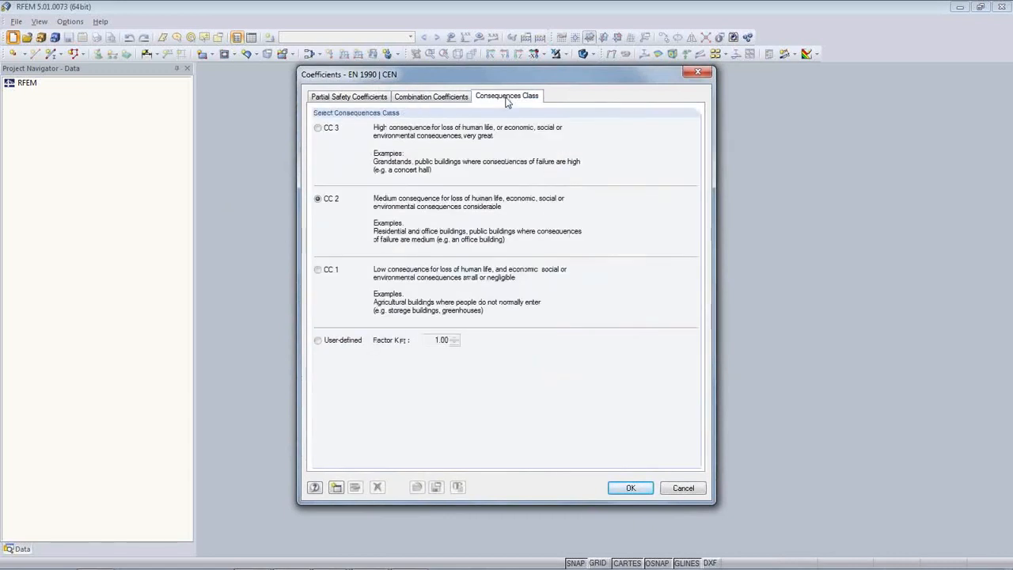
{"action": "left_click", "coordinate": [431, 97]}
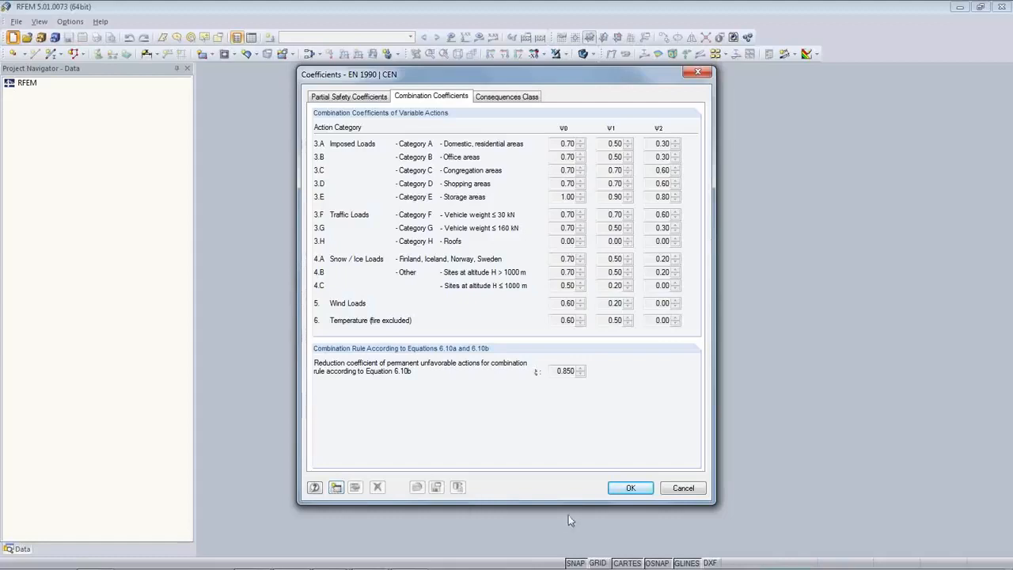
{"action": "left_click", "coordinate": [692, 489]}
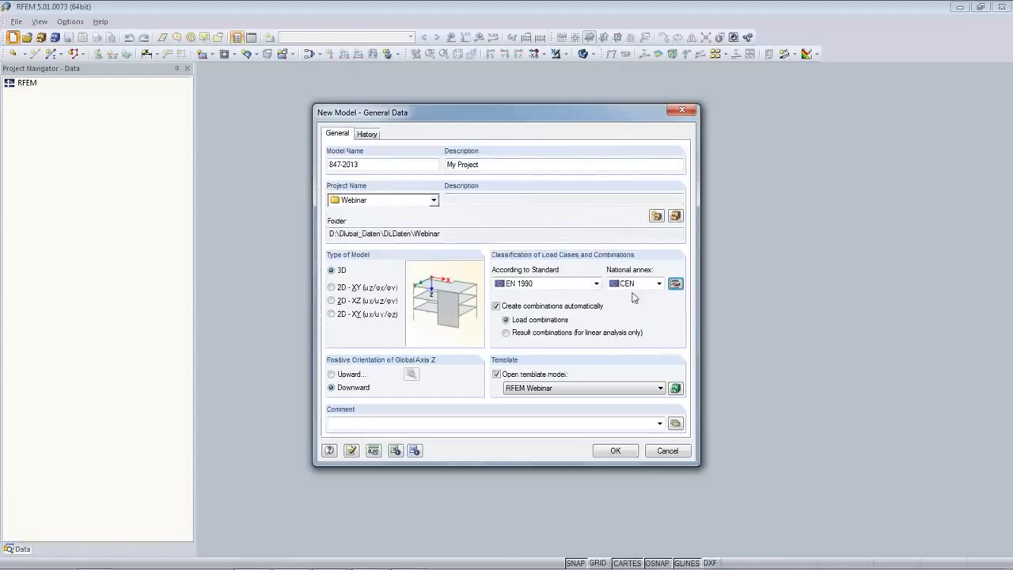
Choose automatic creation of load combinations and create the 3D model.
{"action": "left_click", "coordinate": [507, 320]}
{"action": "left_click", "coordinate": [614, 451]}
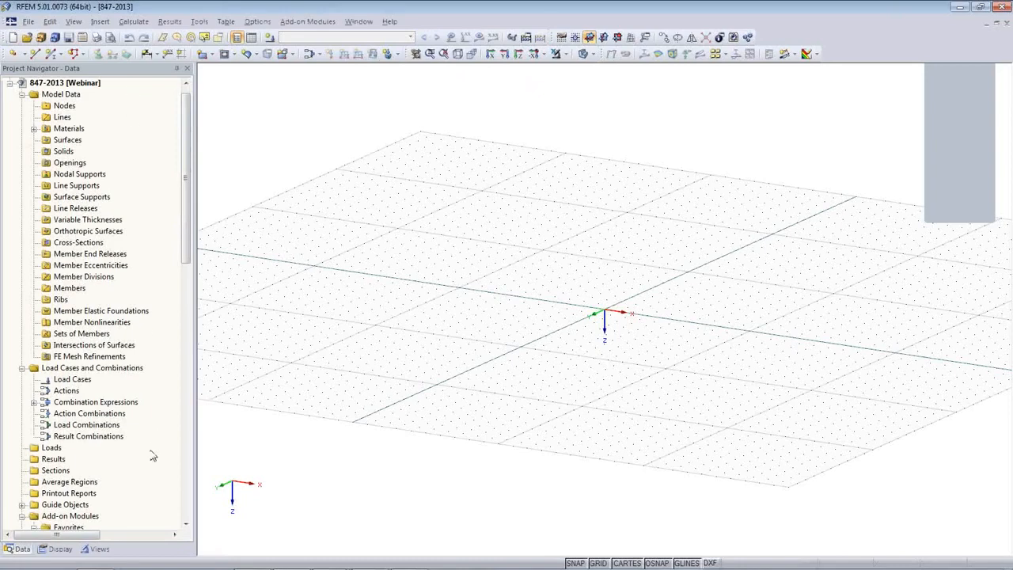
Show the data tables and look through the Lines, Materials and Nodes tables.
{"action": "left_click", "coordinate": [251, 37]}
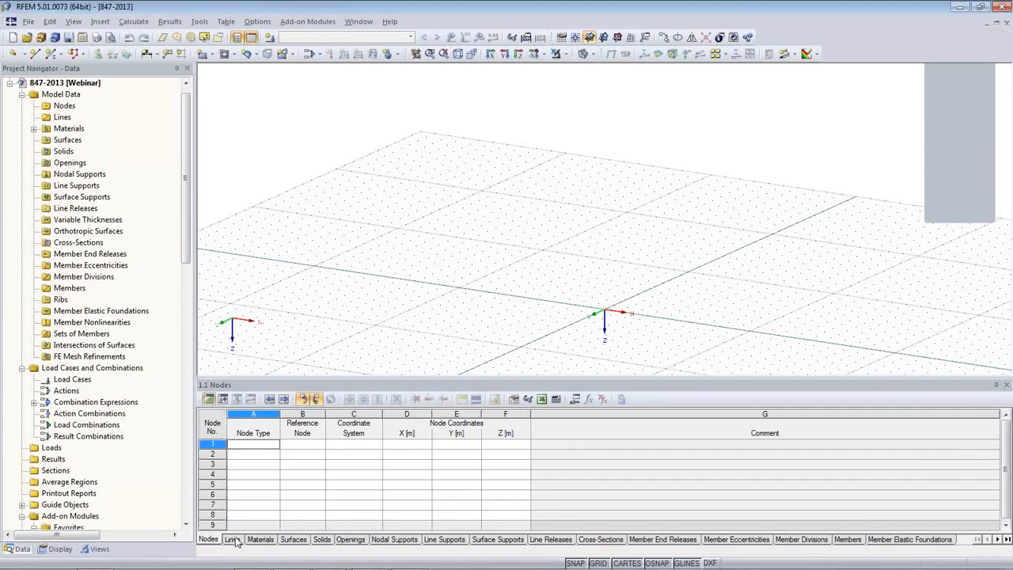
{"action": "left_click", "coordinate": [233, 542]}
{"action": "left_click", "coordinate": [260, 540]}
{"action": "left_click", "coordinate": [208, 540]}
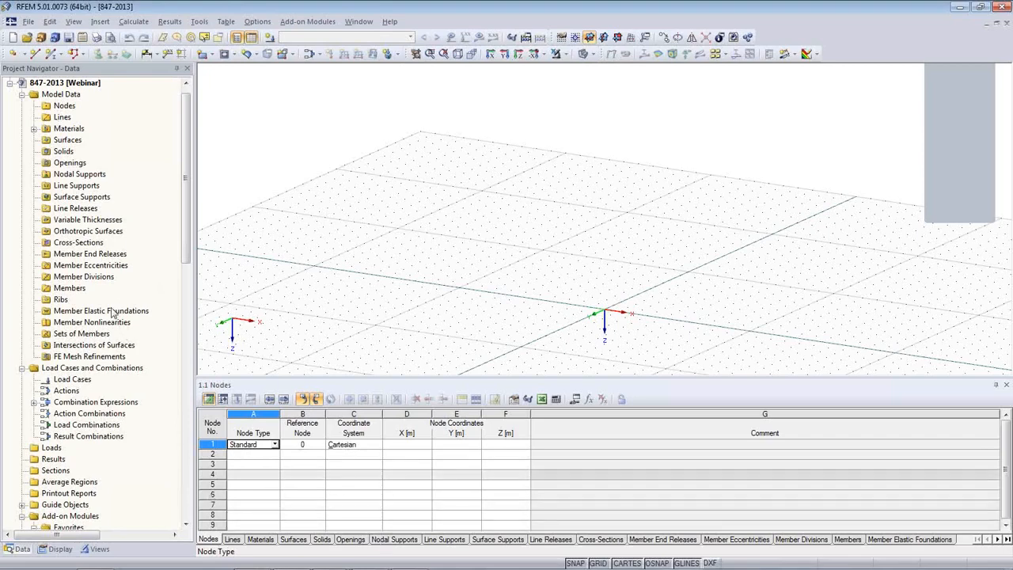
Examine the project tree with the Materials branch expanded and Load Cases and Combinations collapsed.
{"action": "left_click", "coordinate": [35, 128]}
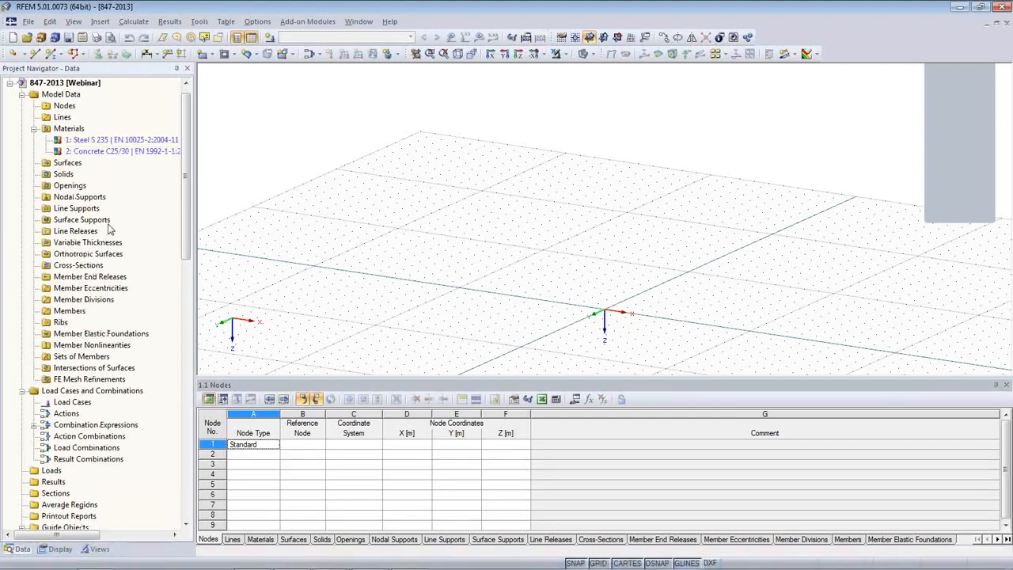
{"action": "middle_click_drag", "start_coordinate": [636, 345], "coordinate": [612, 275]}
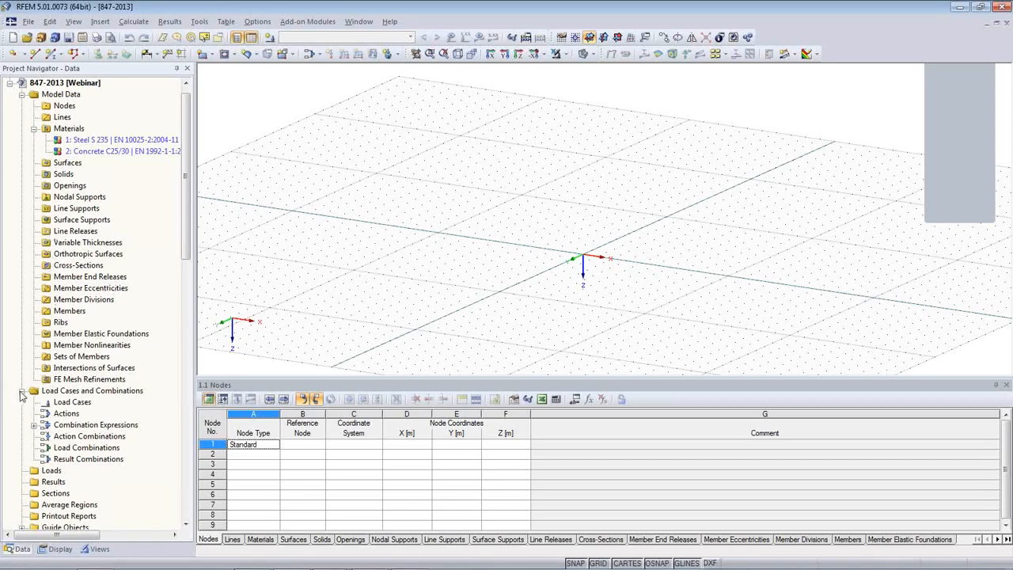
{"action": "left_click", "coordinate": [22, 390]}
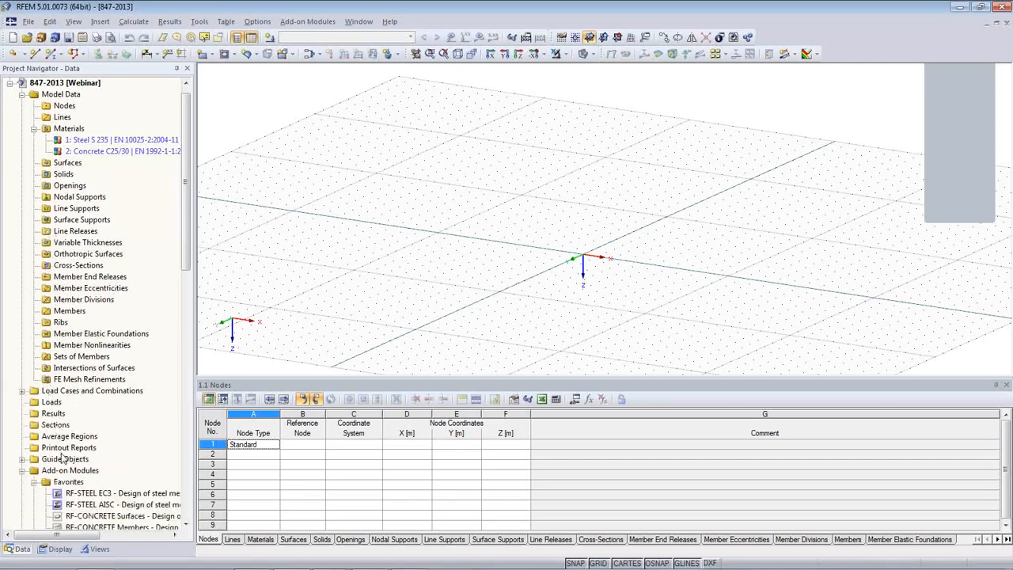
{"action": "mouse_move", "coordinate": [187, 252]}
{"action": "left_mouse_down"}
{"action": "mouse_move", "coordinate": [183, 514]}
{"action": "mouse_move", "coordinate": [189, 237]}
{"action": "mouse_move", "coordinate": [187, 356]}
{"action": "mouse_move", "coordinate": [187, 261]}
{"action": "left_mouse_up"}
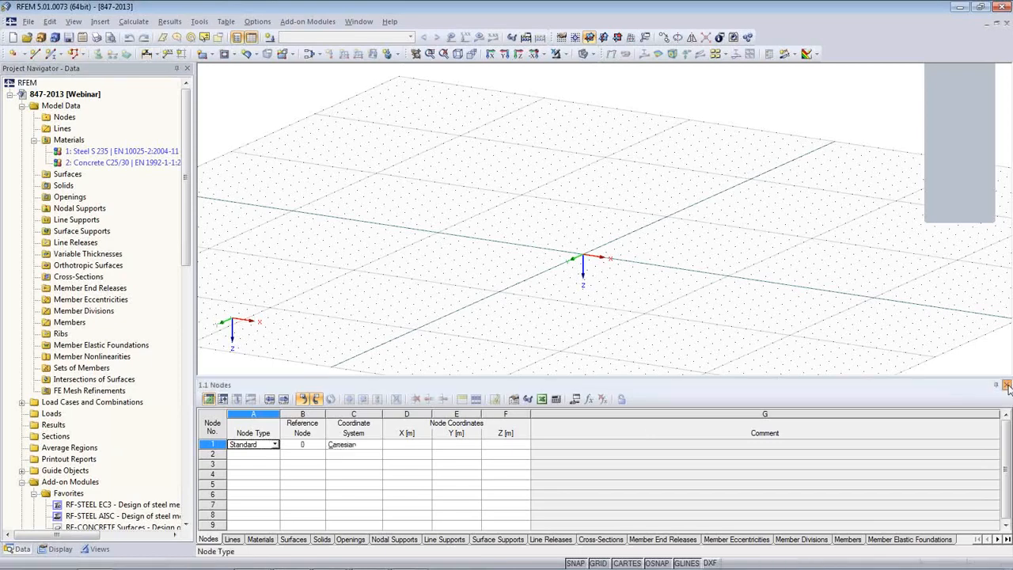
Hide the data tables and set XZ as the current work plane.
{"action": "left_click", "coordinate": [1008, 386]}
{"action": "middle_click_drag", "start_coordinate": [593, 344], "coordinate": [537, 395]}
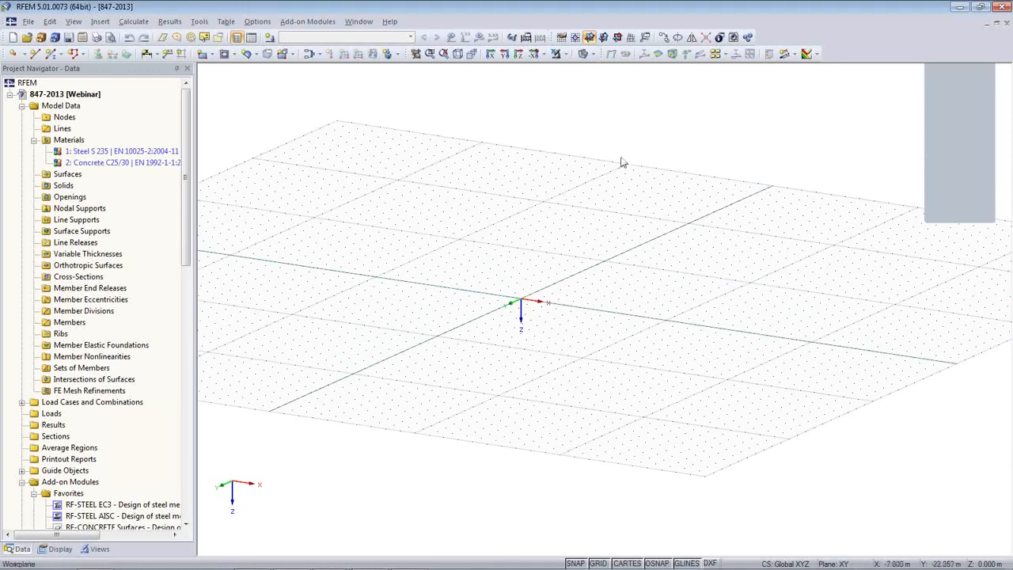
{"action": "left_click", "coordinate": [617, 40]}
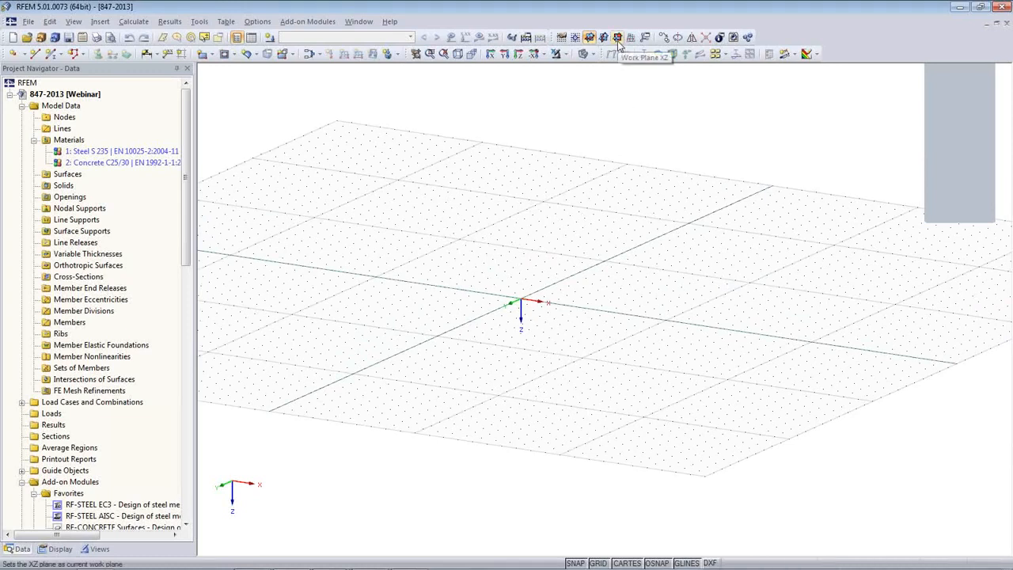
{"action": "middle_click_drag", "start_coordinate": [579, 349], "coordinate": [475, 409]}
{"action": "scroll", "coordinate": [475, 409], "scroll_direction": "down", "scroll_amount": 3}
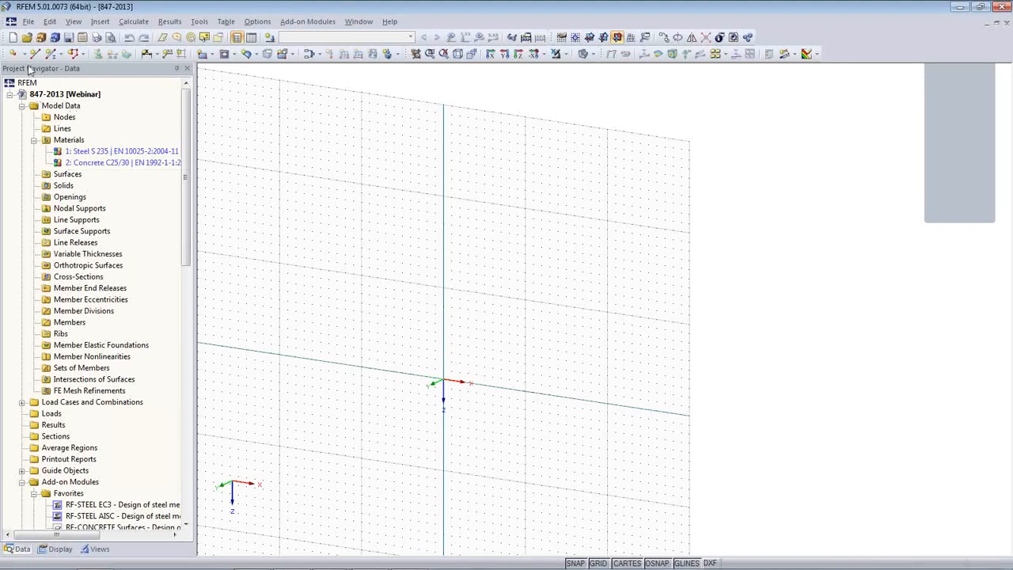
Start a new beam member and choose the rolled I-section HEA 360 for its new cross-section.
{"action": "left_click", "coordinate": [52, 59]}
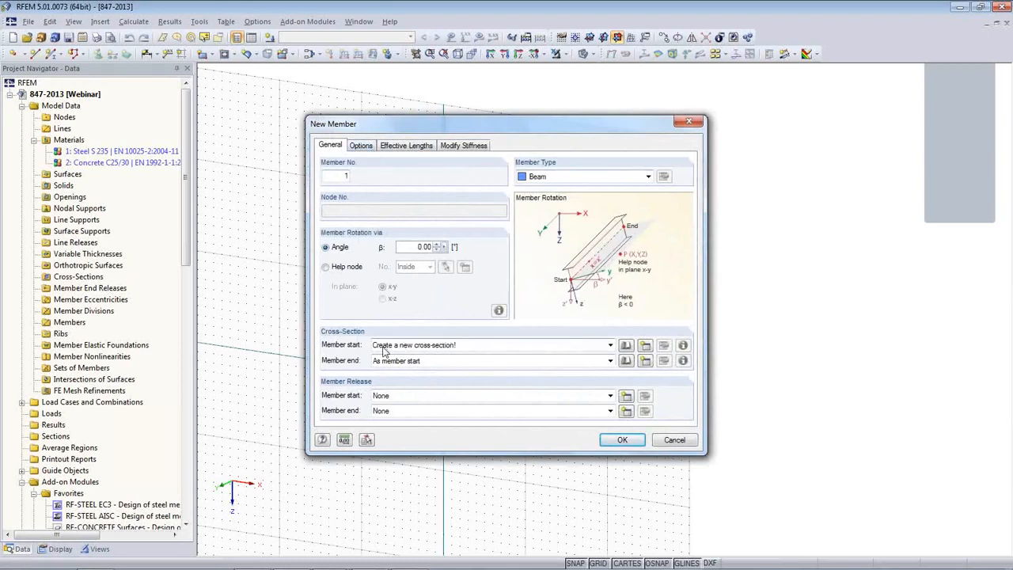
{"action": "left_click", "coordinate": [645, 346]}
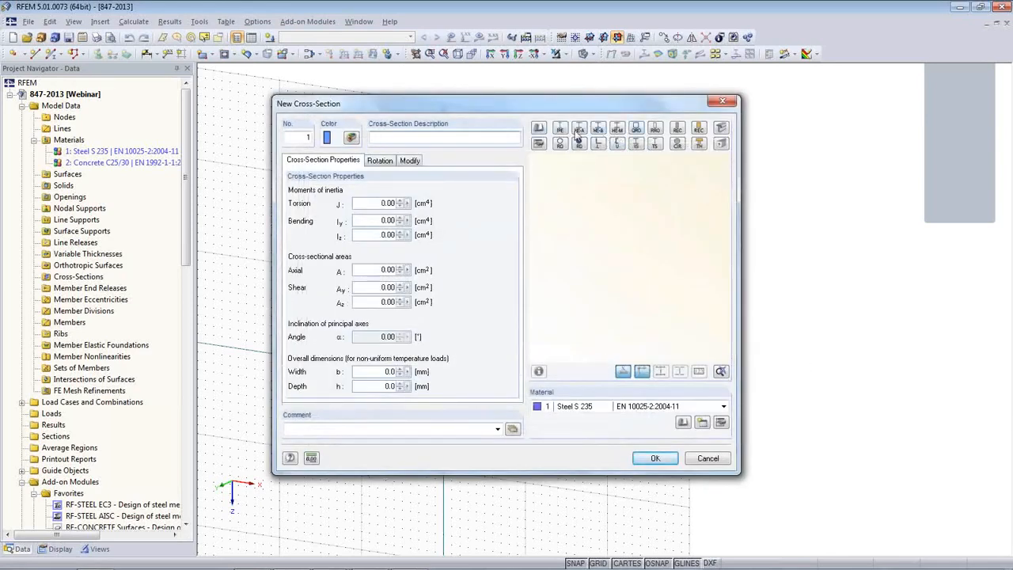
{"action": "left_click", "coordinate": [580, 130]}
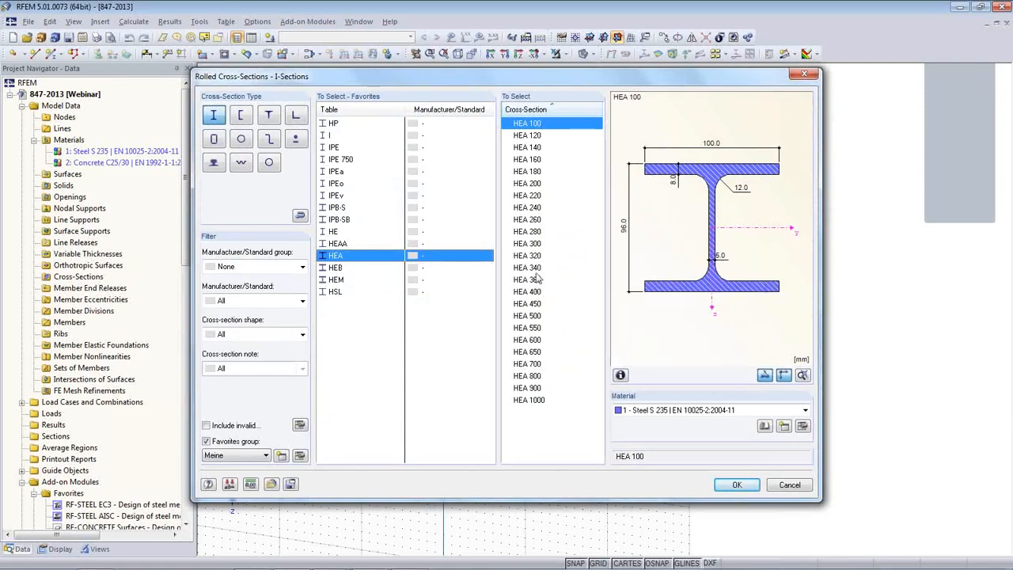
{"action": "left_click", "coordinate": [532, 279]}
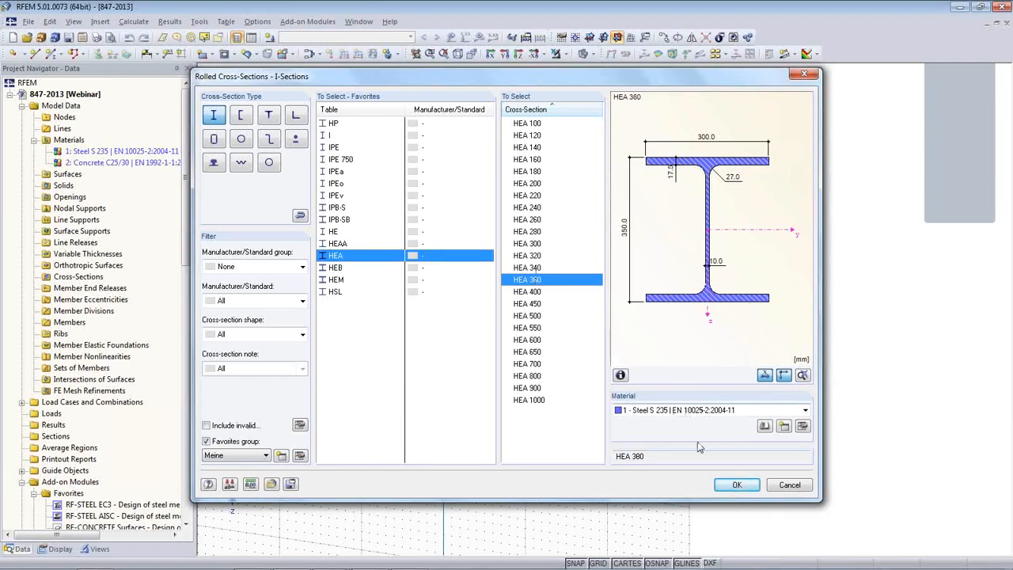
Look at the available material categories in the material library and leave it without changing the steel.
{"action": "left_click", "coordinate": [764, 426]}
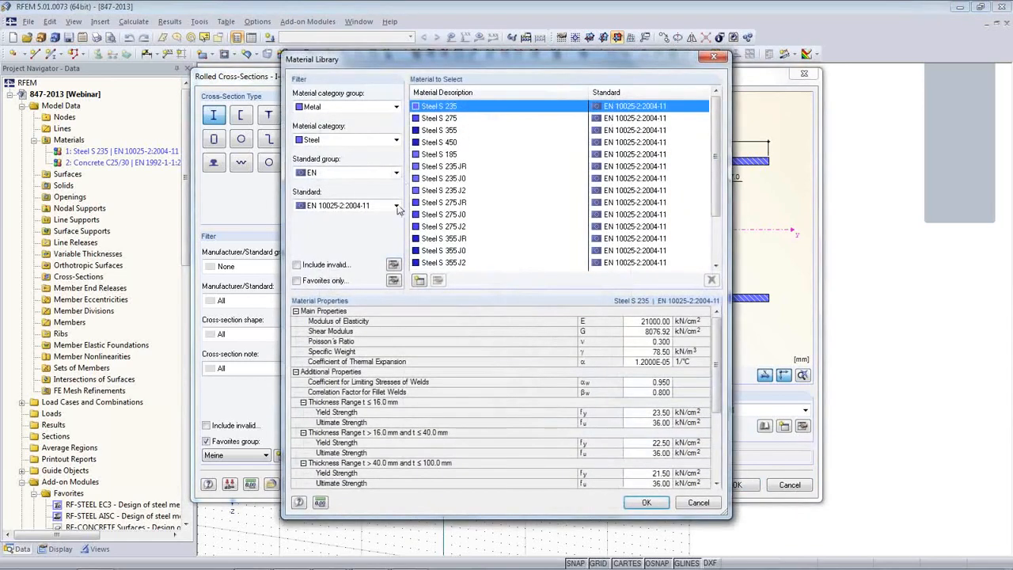
{"action": "left_click", "coordinate": [396, 140]}
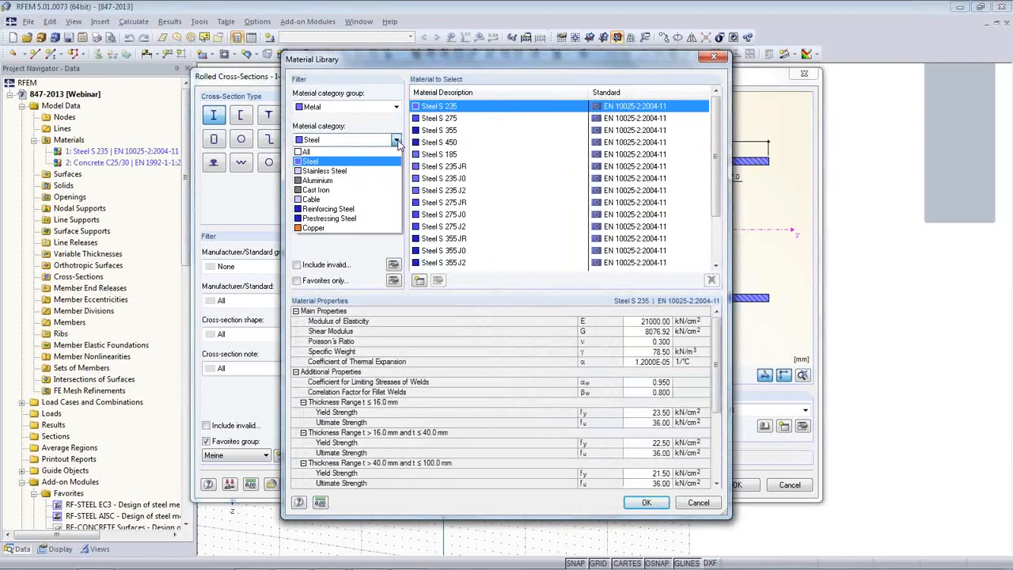
{"action": "left_click", "coordinate": [712, 508]}
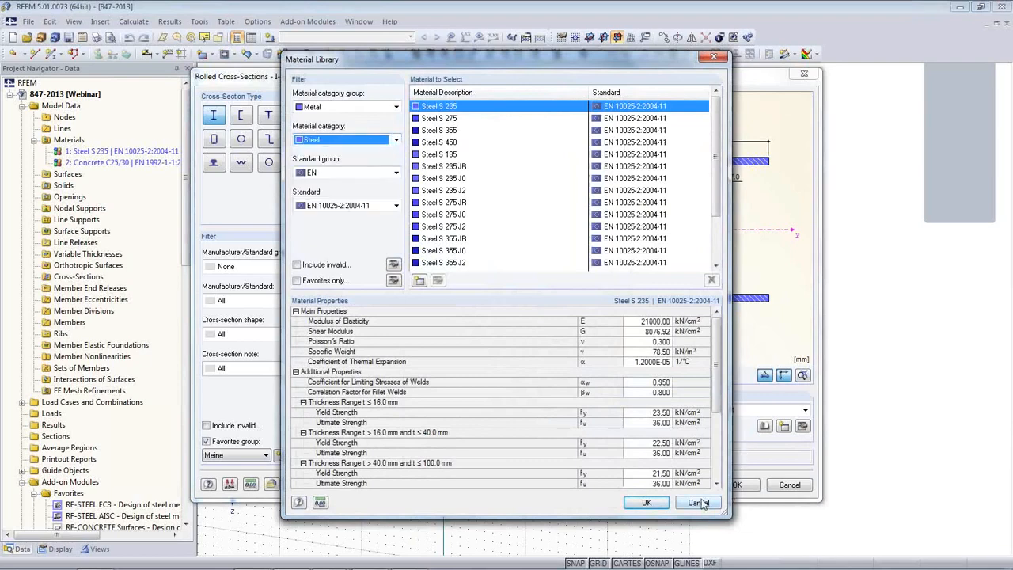
{"action": "left_click", "coordinate": [699, 503]}
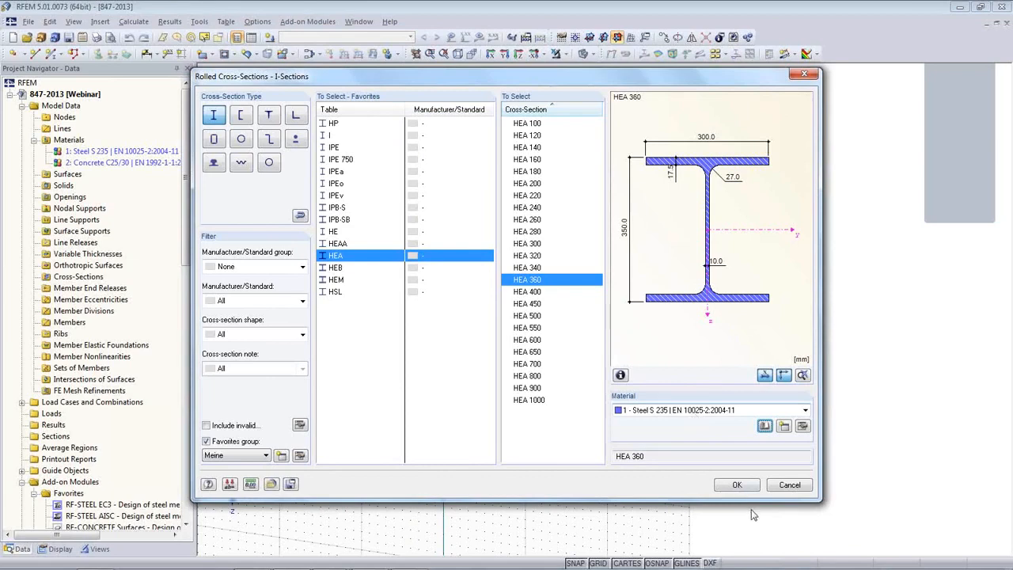
Apply the HEA 360 section in Steel S 235 and draw a vertical column about 5 m high from the grid origin.
{"action": "left_click", "coordinate": [738, 485]}
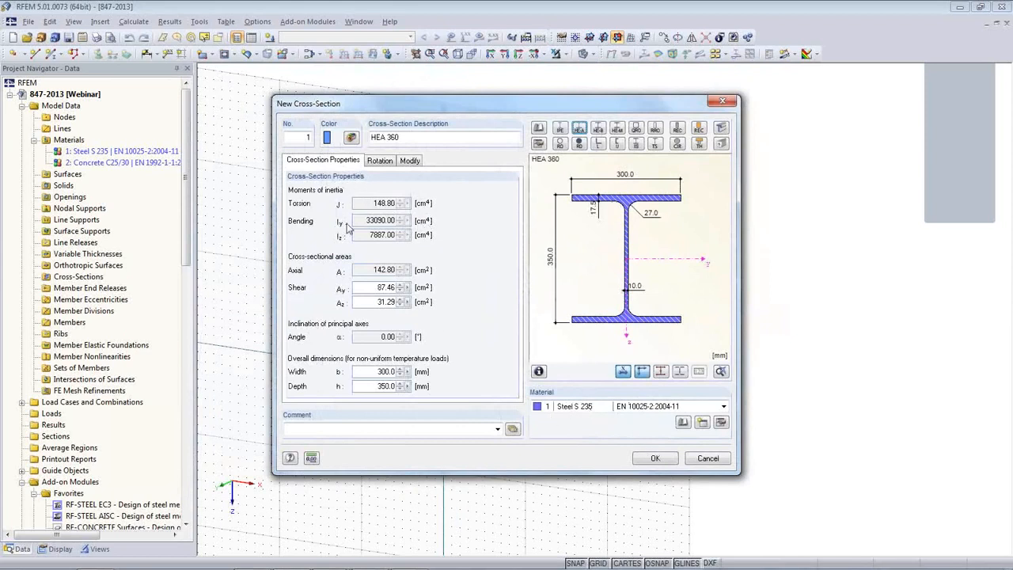
{"action": "left_click", "coordinate": [654, 459]}
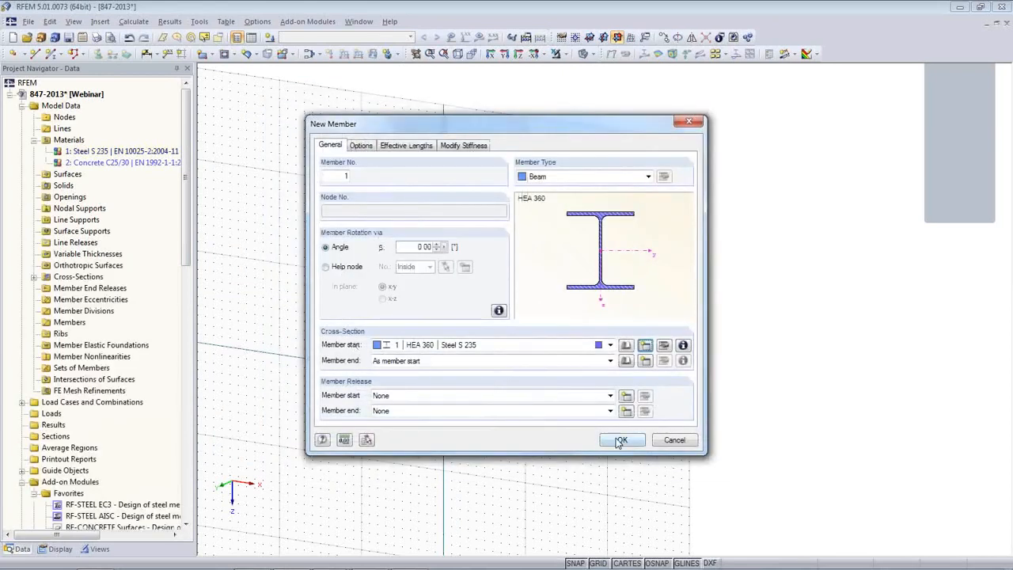
{"action": "key", "text": "Return"}
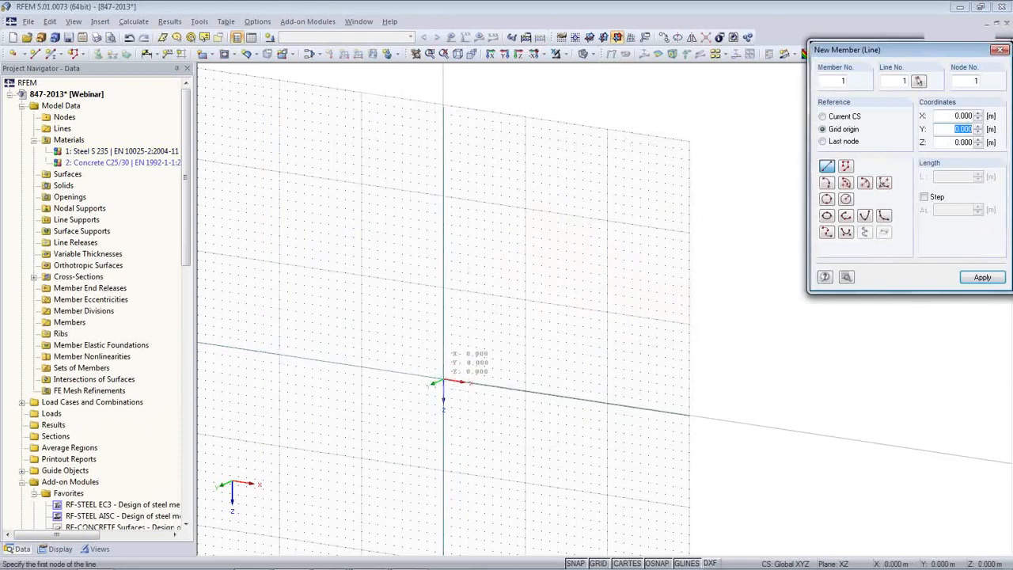
{"action": "key", "text": "Return"}
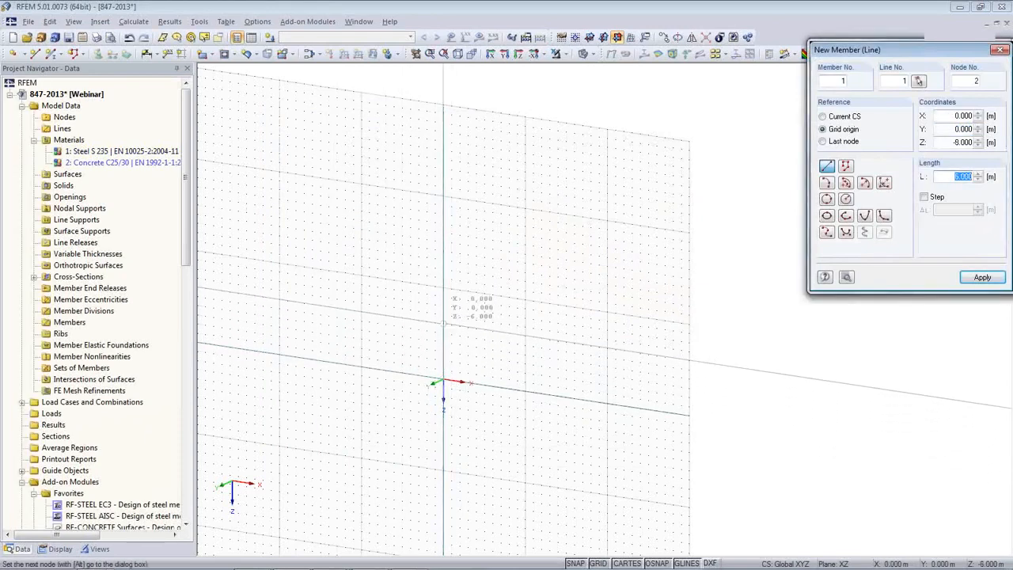
{"action": "left_click", "coordinate": [444, 333]}
Draw a second vertical HEA 360 column 5 m high, starting at X 20 m on the X axis, and finish placing columns.
{"action": "scroll", "coordinate": [470, 375], "scroll_direction": "up", "scroll_amount": 4}
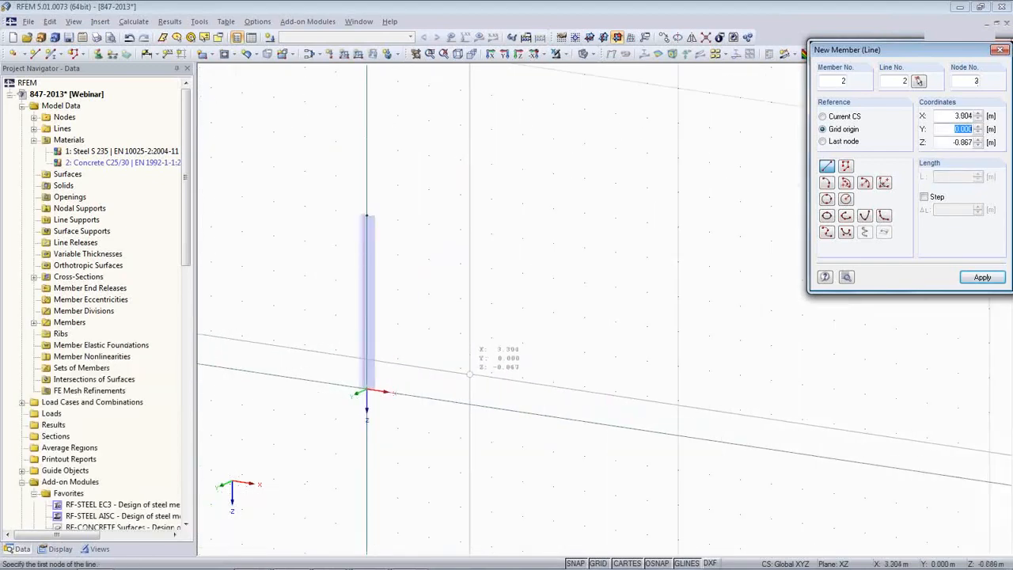
{"action": "scroll", "coordinate": [484, 370], "scroll_direction": "down", "scroll_amount": 3}
{"action": "middle_click_drag", "start_coordinate": [540, 385], "coordinate": [385, 352]}
{"action": "scroll", "coordinate": [388, 356], "scroll_direction": "down", "scroll_amount": 2}
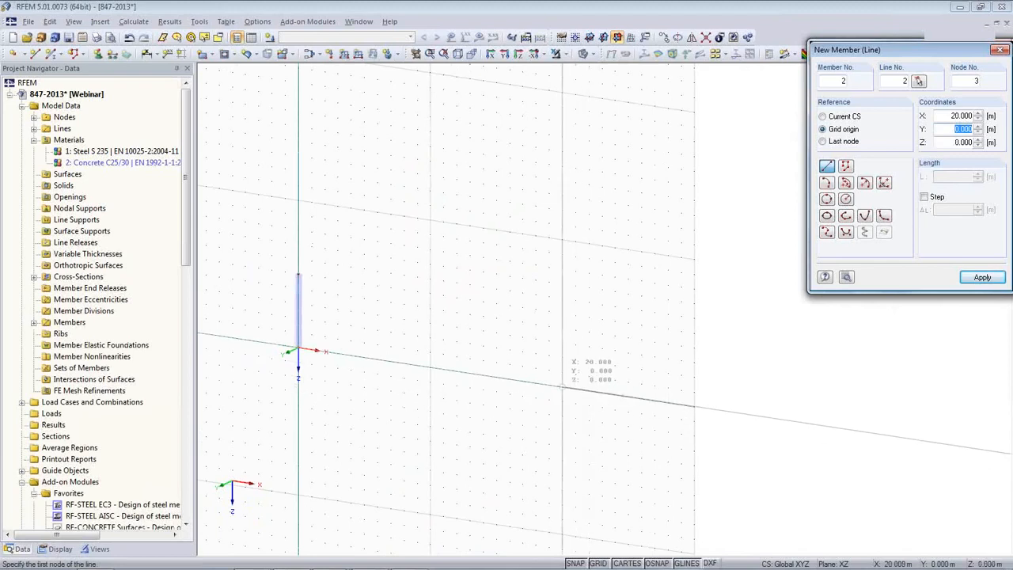
{"action": "left_click", "coordinate": [562, 388]}
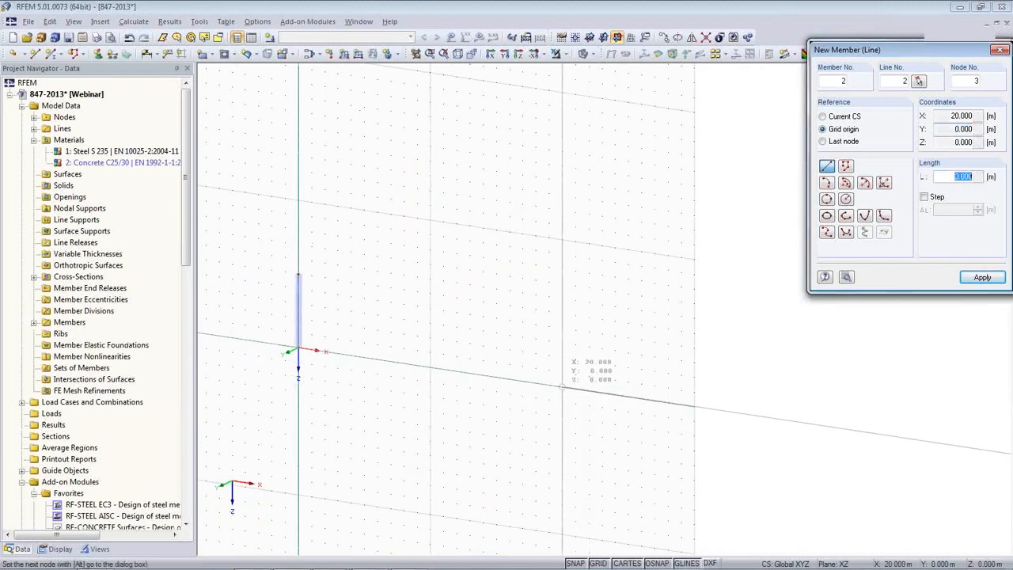
{"action": "left_click", "coordinate": [562, 313]}
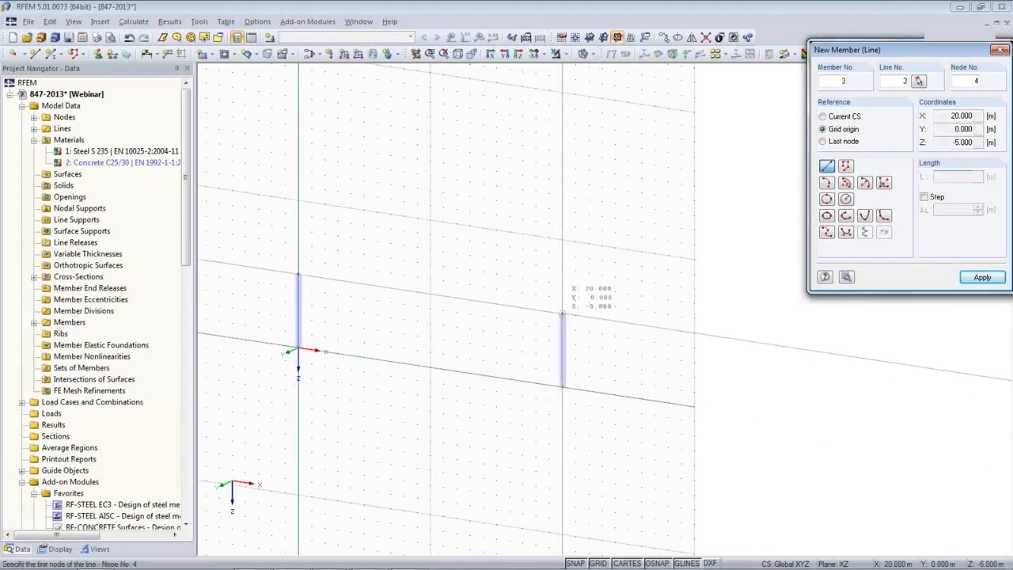
{"action": "key", "text": "Escape"}
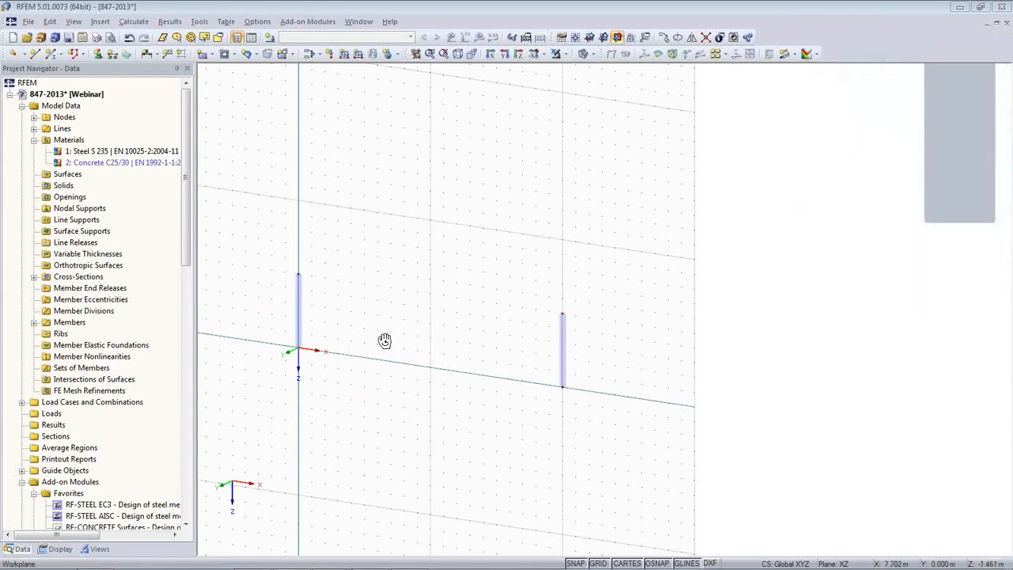
Check the coordinates of the top node of the column at the grid origin without changing them.
{"action": "scroll", "coordinate": [427, 342], "scroll_direction": "up", "scroll_amount": 2}
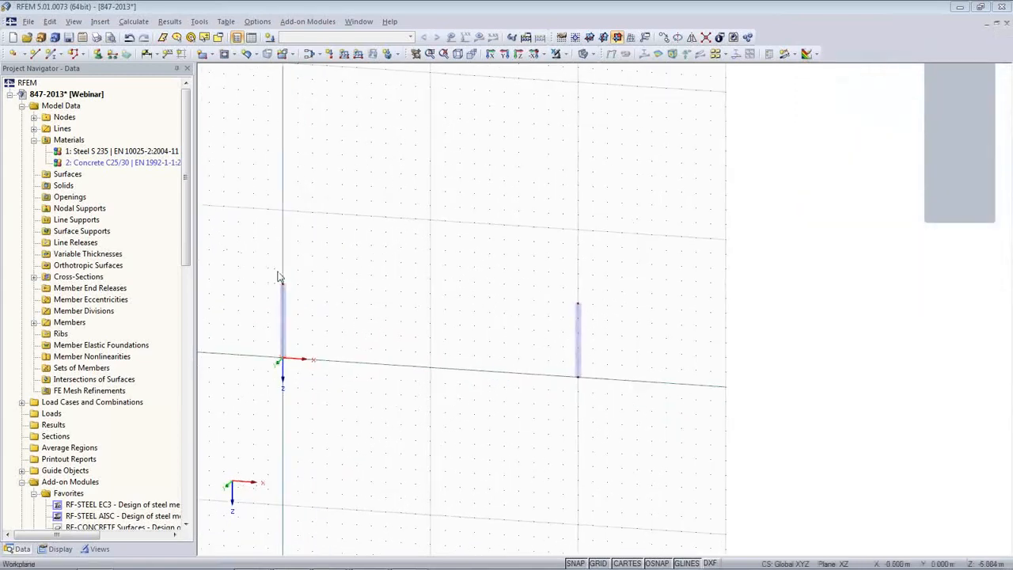
{"action": "scroll", "coordinate": [305, 289], "scroll_direction": "up", "scroll_amount": 2}
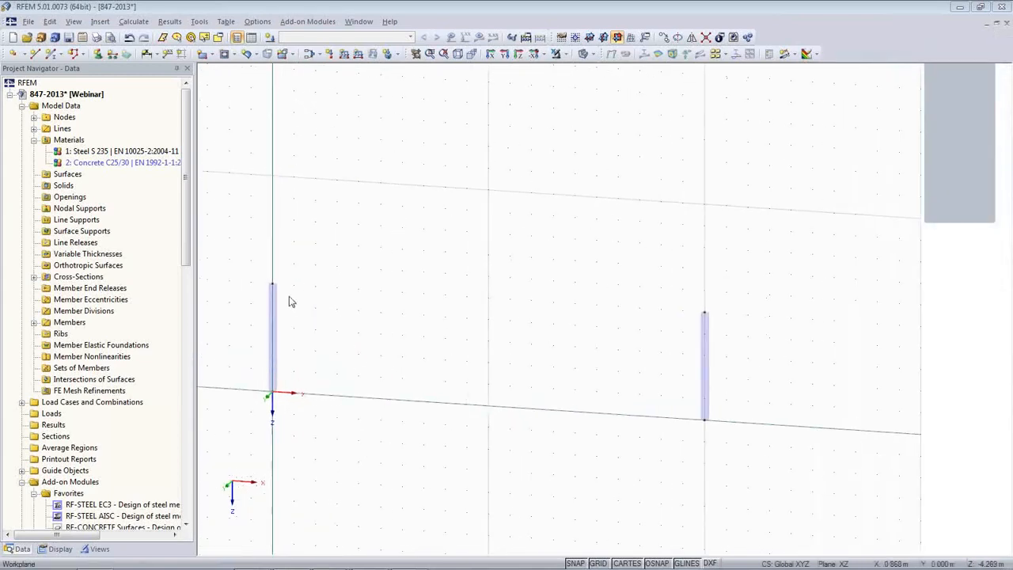
{"action": "double_click", "coordinate": [273, 287]}
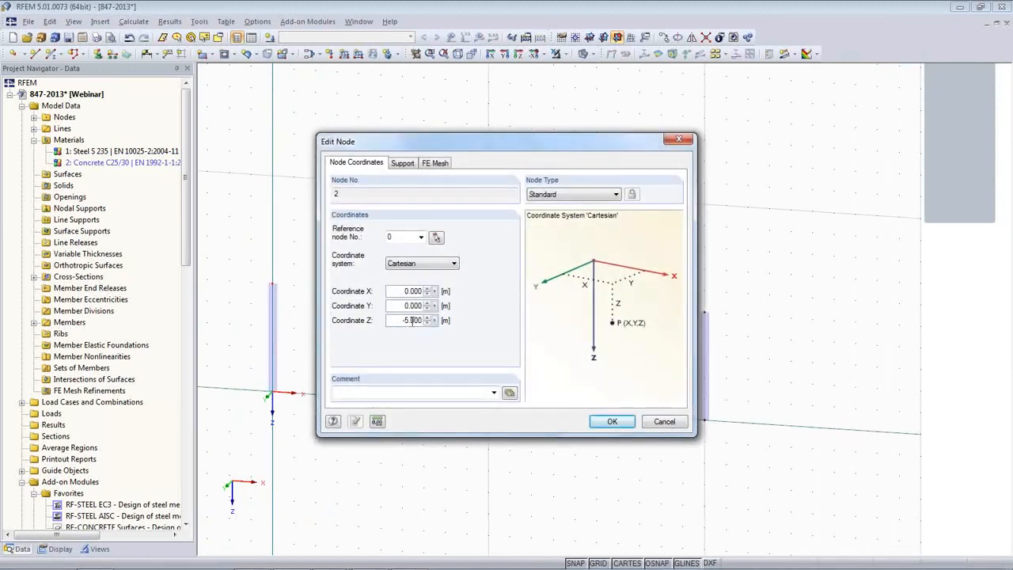
{"action": "left_click", "coordinate": [662, 424]}
{"action": "middle_click_drag", "start_coordinate": [611, 357], "coordinate": [570, 348], "text": "ctrl"}
{"action": "scroll", "coordinate": [568, 351], "scroll_direction": "down", "scroll_amount": 1}
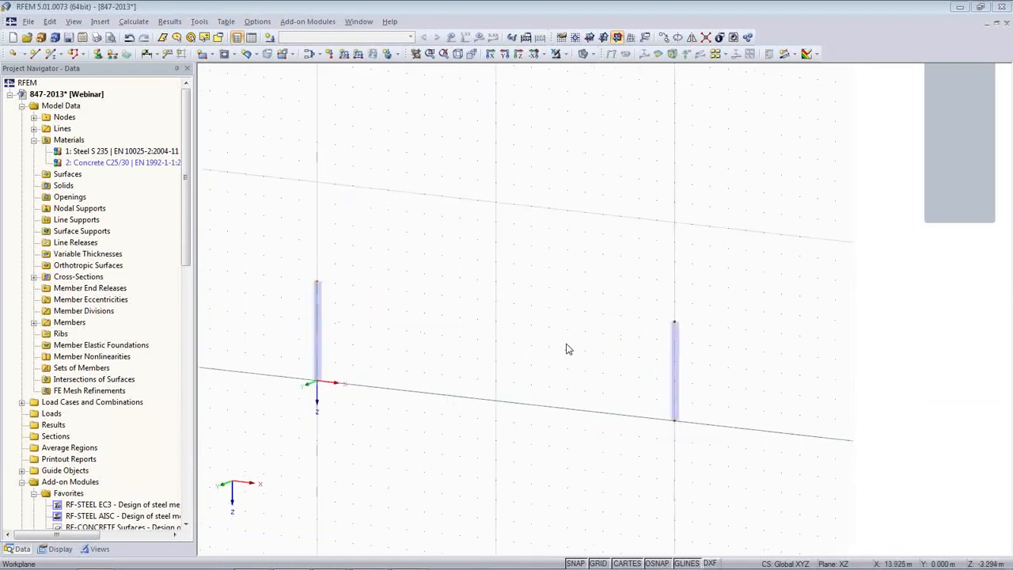
{"action": "scroll", "coordinate": [567, 345], "scroll_direction": "down", "scroll_amount": 2}
{"action": "scroll", "coordinate": [567, 345], "scroll_direction": "up", "scroll_amount": 4}
{"action": "scroll", "coordinate": [567, 345], "scroll_direction": "down", "scroll_amount": 6}
{"action": "scroll", "coordinate": [567, 345], "scroll_direction": "up", "scroll_amount": 4}
{"action": "scroll", "coordinate": [567, 345], "scroll_direction": "down", "scroll_amount": 4}
{"action": "scroll", "coordinate": [567, 345], "scroll_direction": "up", "scroll_amount": 5}
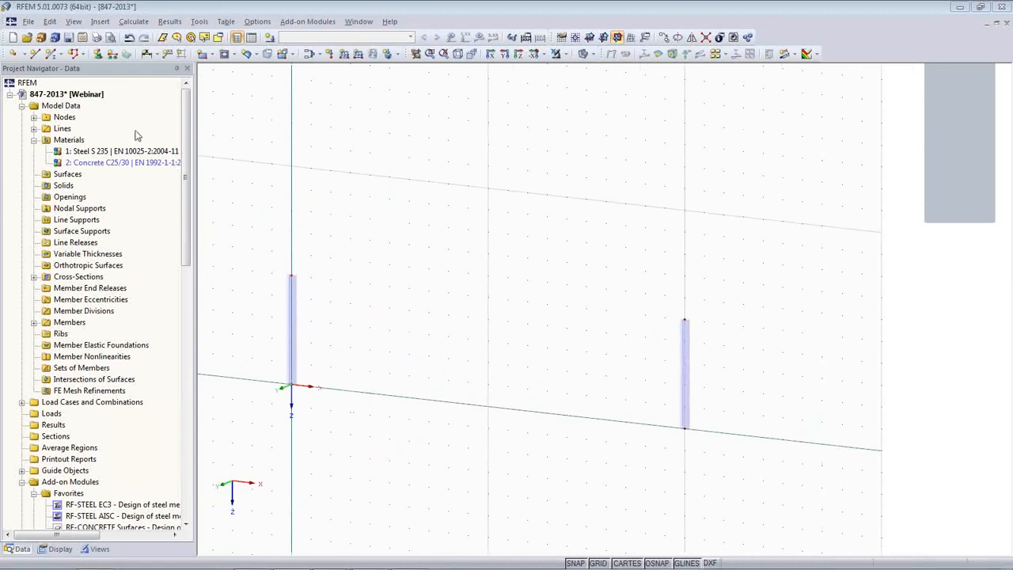
Start a new beam member with a new rolled IPE 450 cross-section in Steel S 235.
{"action": "left_click", "coordinate": [52, 54]}
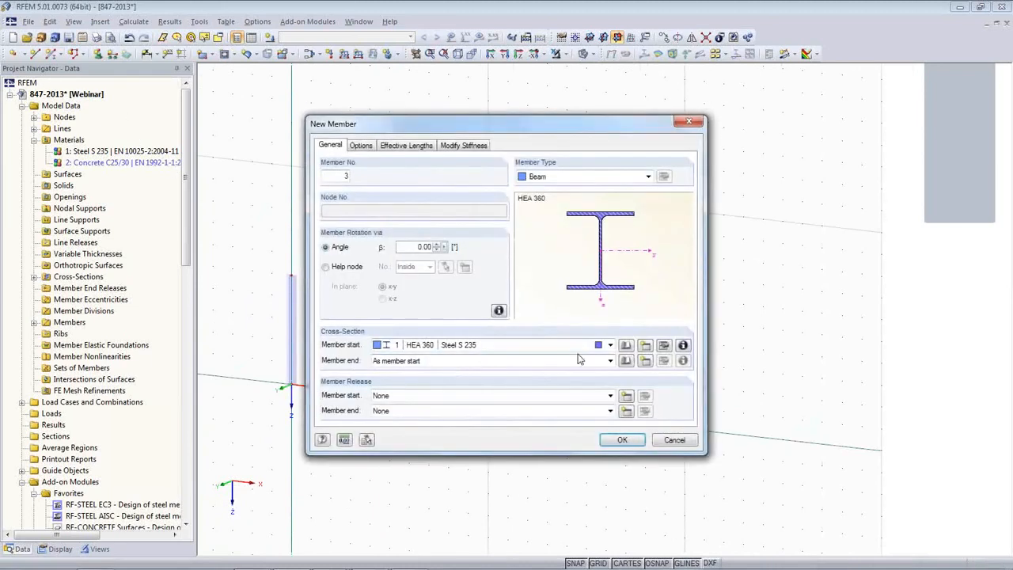
{"action": "left_click", "coordinate": [645, 348]}
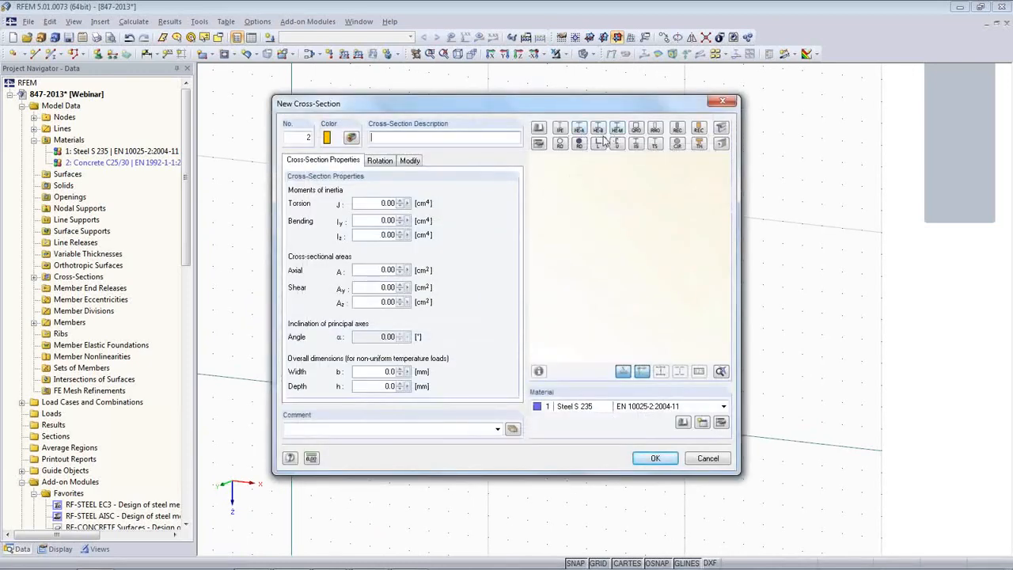
{"action": "left_click", "coordinate": [559, 131]}
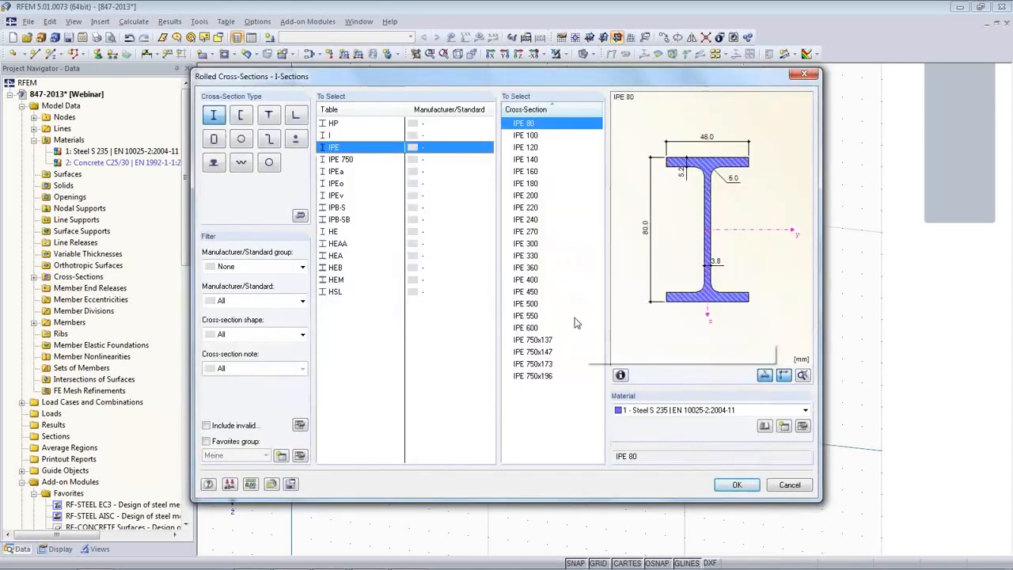
{"action": "left_click", "coordinate": [536, 292]}
{"action": "left_click", "coordinate": [736, 485]}
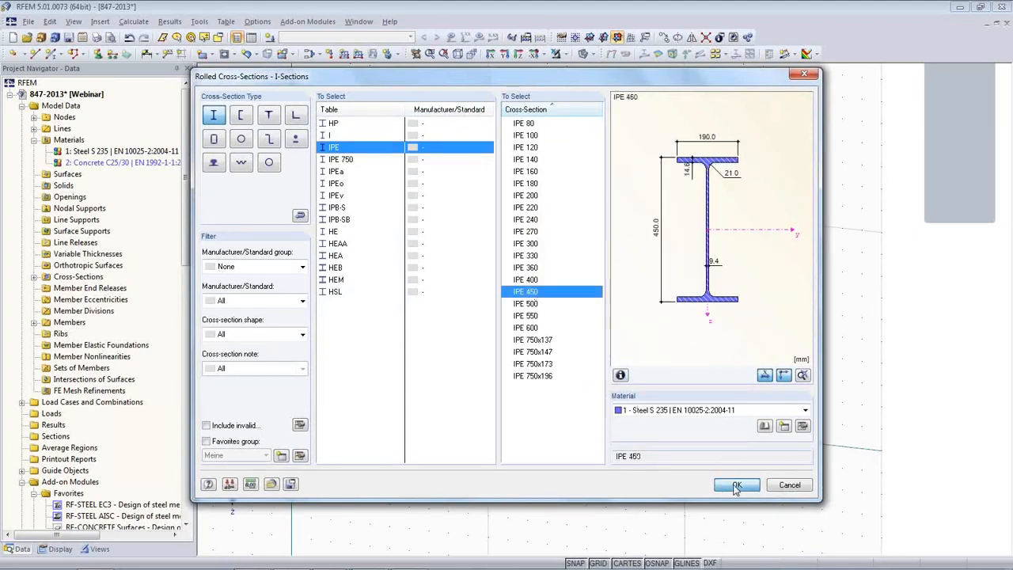
{"action": "left_click", "coordinate": [653, 458]}
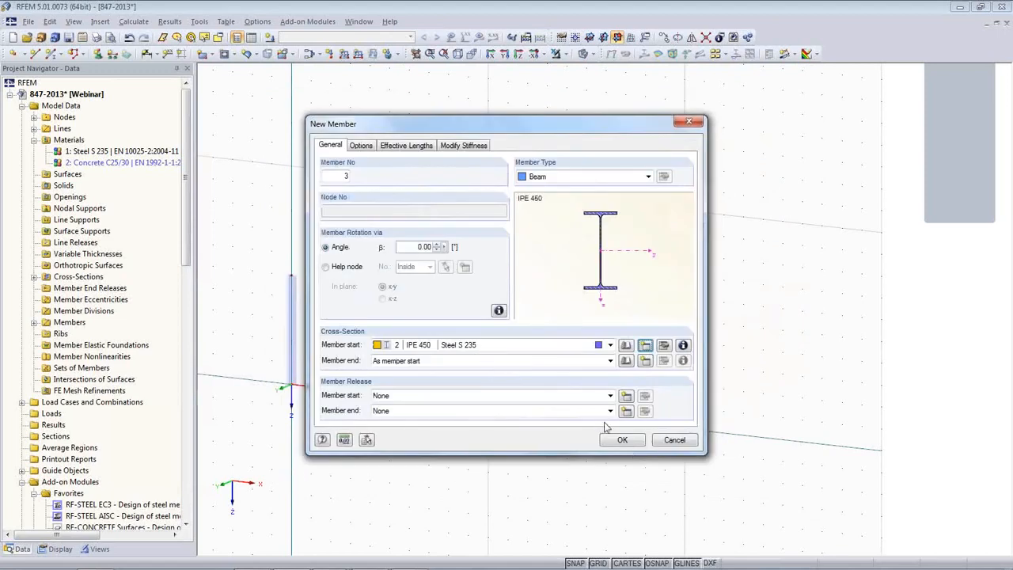
{"action": "left_click", "coordinate": [612, 441]}
Draw two rafters, each about 10.05 m long, from the top of each column to a raised ridge node at mid-span.
{"action": "left_click", "coordinate": [291, 275]}
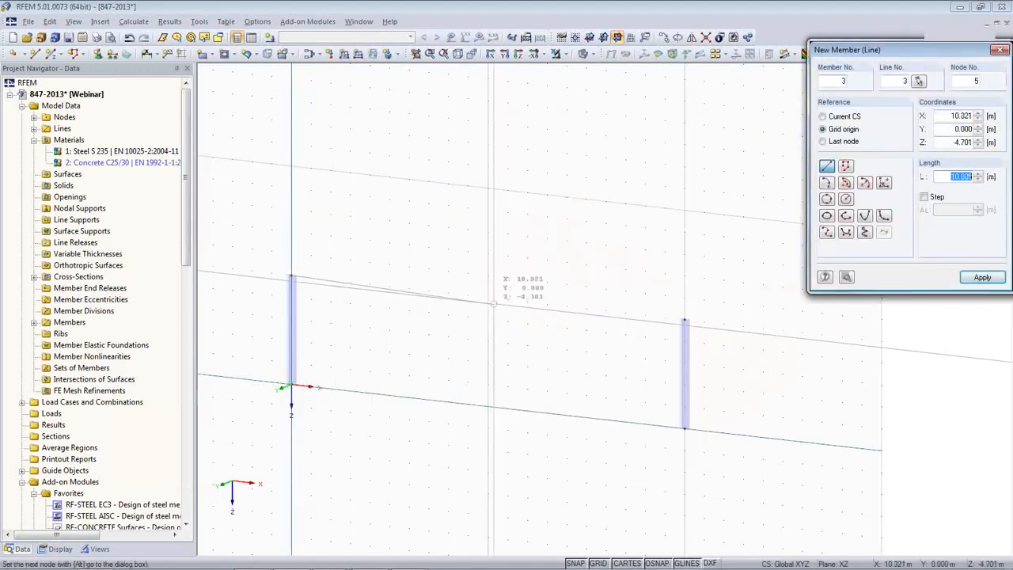
{"action": "left_click", "coordinate": [487, 275]}
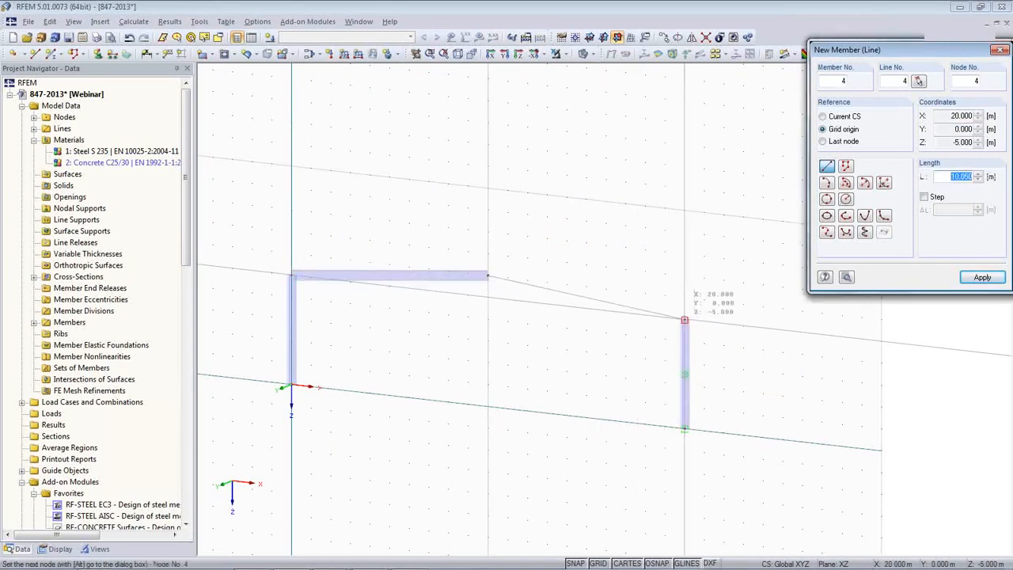
{"action": "left_click", "coordinate": [683, 320]}
{"action": "key", "text": "Escape"}
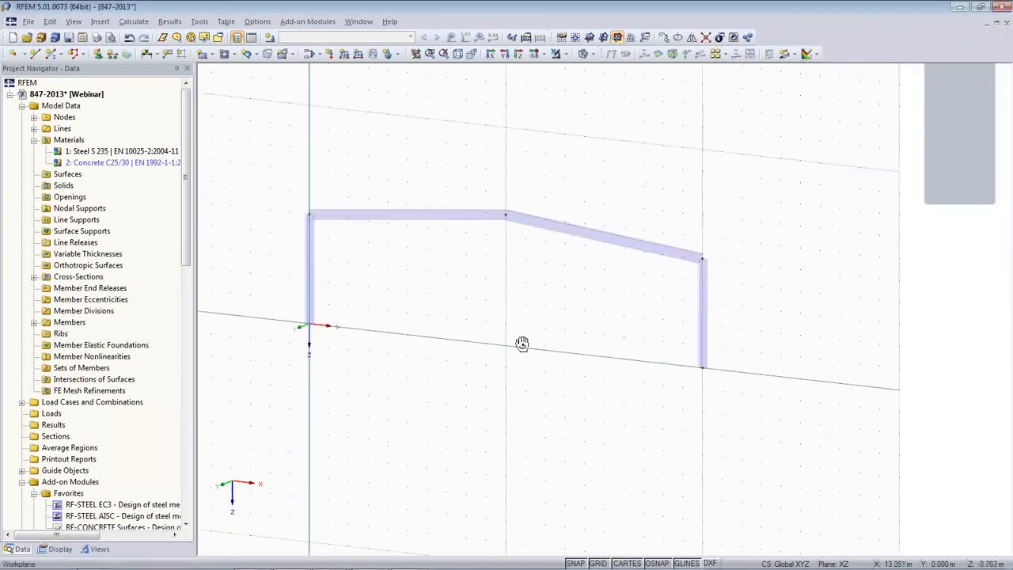
Show the numbering of nodes, lines and members to inspect the frame, and hide it again.
{"action": "middle_click_drag", "start_coordinate": [523, 343], "coordinate": [525, 346], "text": "ctrl"}
{"action": "right_click", "coordinate": [536, 333]}
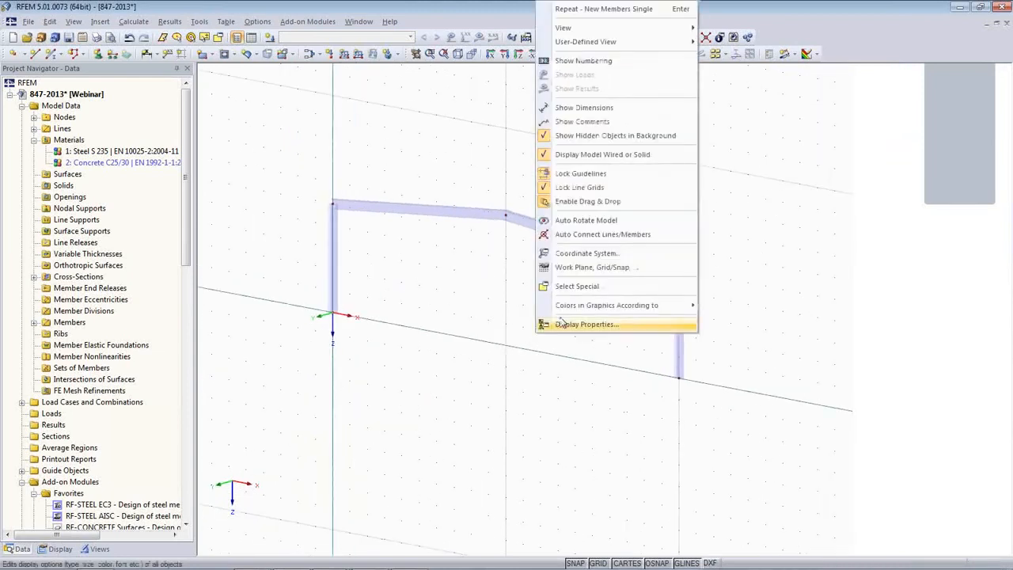
{"action": "left_click", "coordinate": [599, 68]}
{"action": "scroll", "coordinate": [697, 353], "scroll_direction": "up", "scroll_amount": 1}
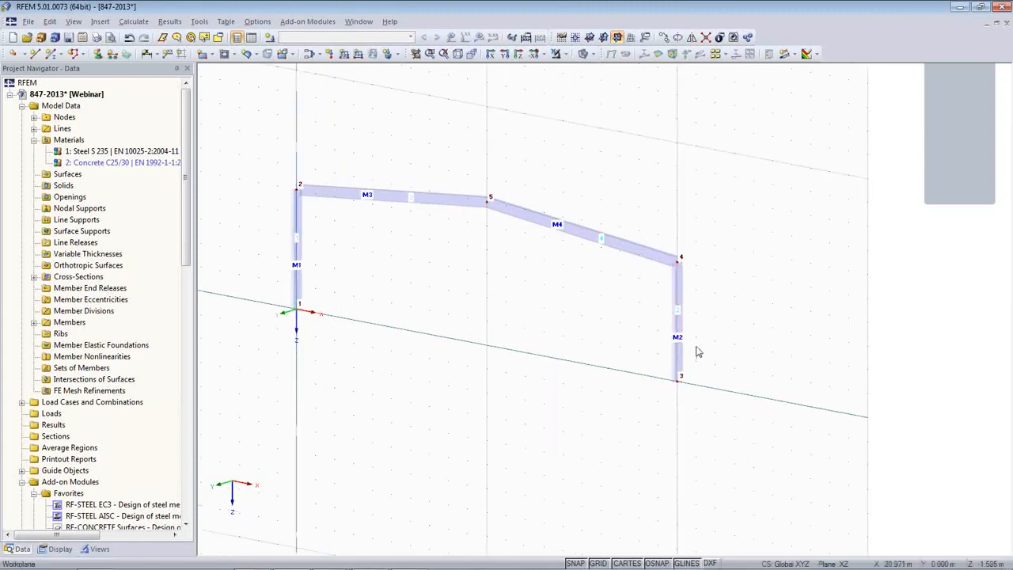
{"action": "scroll", "coordinate": [697, 352], "scroll_direction": "up", "scroll_amount": 1}
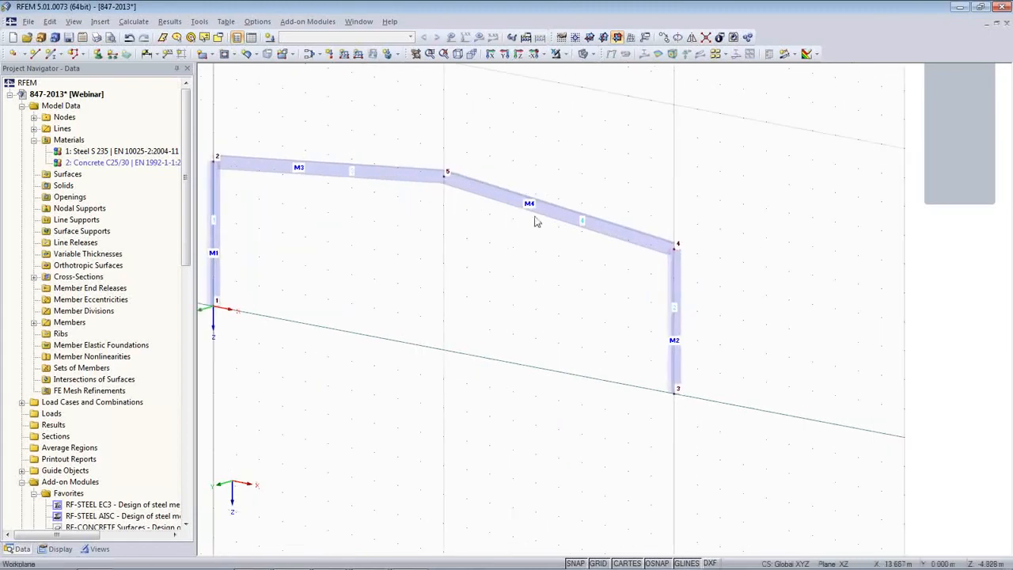
{"action": "right_click", "coordinate": [511, 291]}
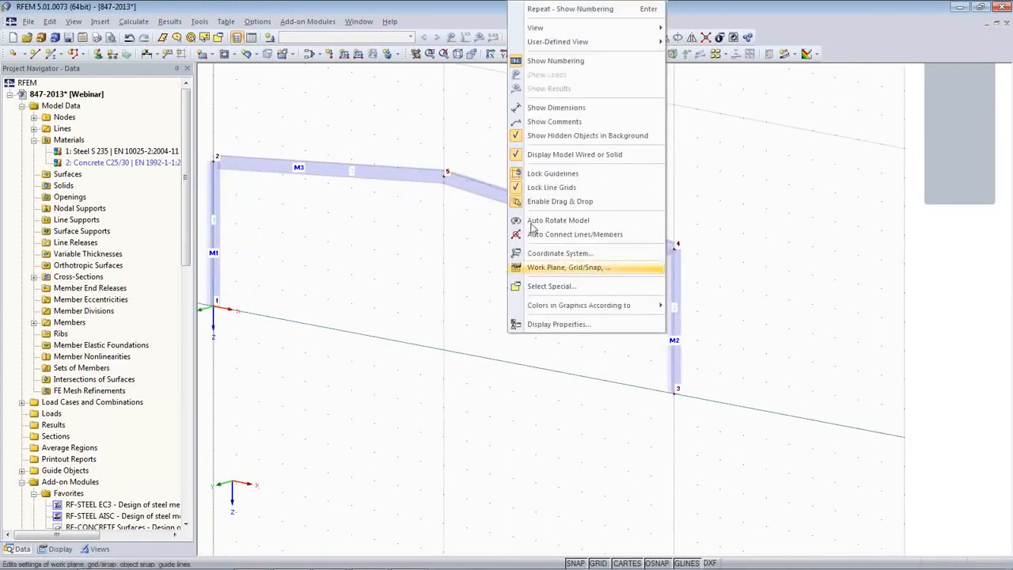
{"action": "left_click", "coordinate": [538, 61]}
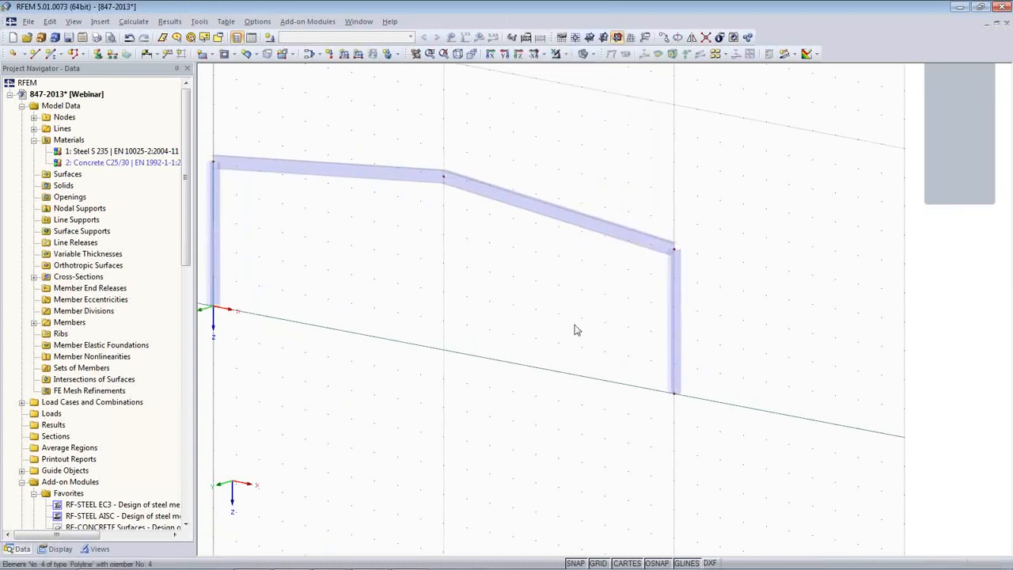
Define a new hinged nodal support fixed in X, Y and Z with rotation restrained about Z only.
{"action": "scroll", "coordinate": [507, 403], "scroll_direction": "down", "scroll_amount": 1}
{"action": "middle_click_drag", "start_coordinate": [482, 392], "coordinate": [552, 393]}
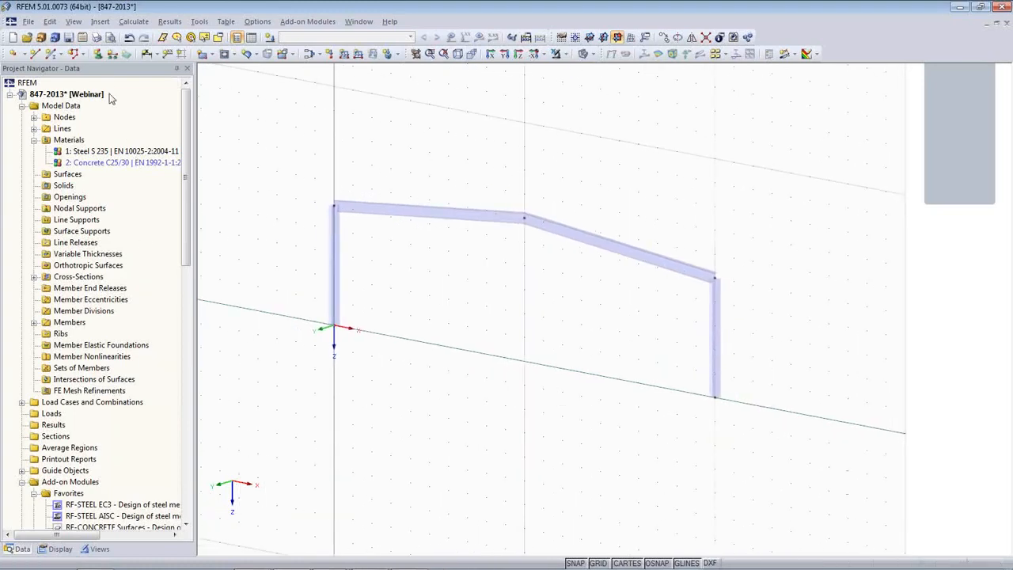
{"action": "left_click", "coordinate": [98, 53]}
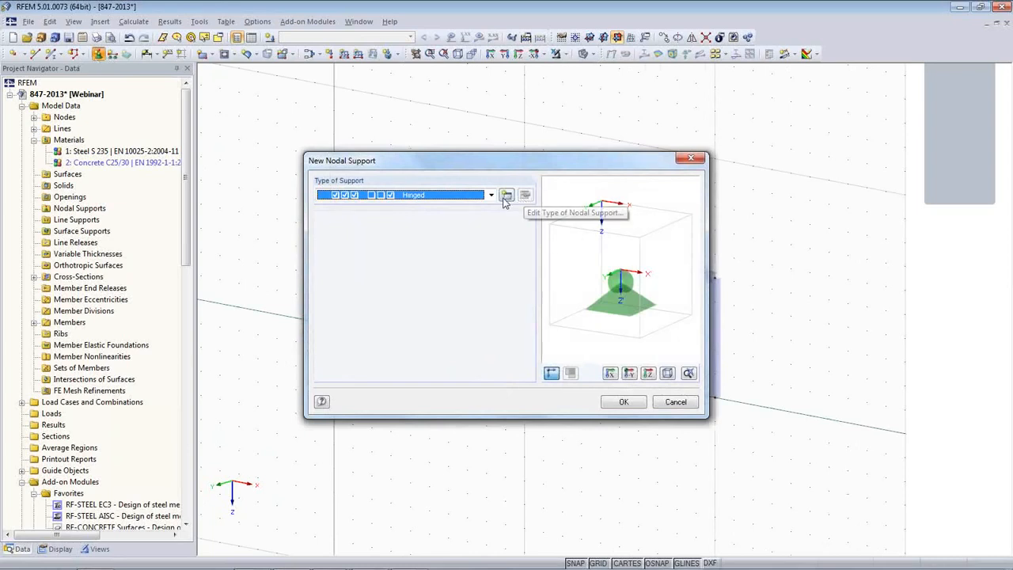
{"action": "left_click", "coordinate": [506, 195]}
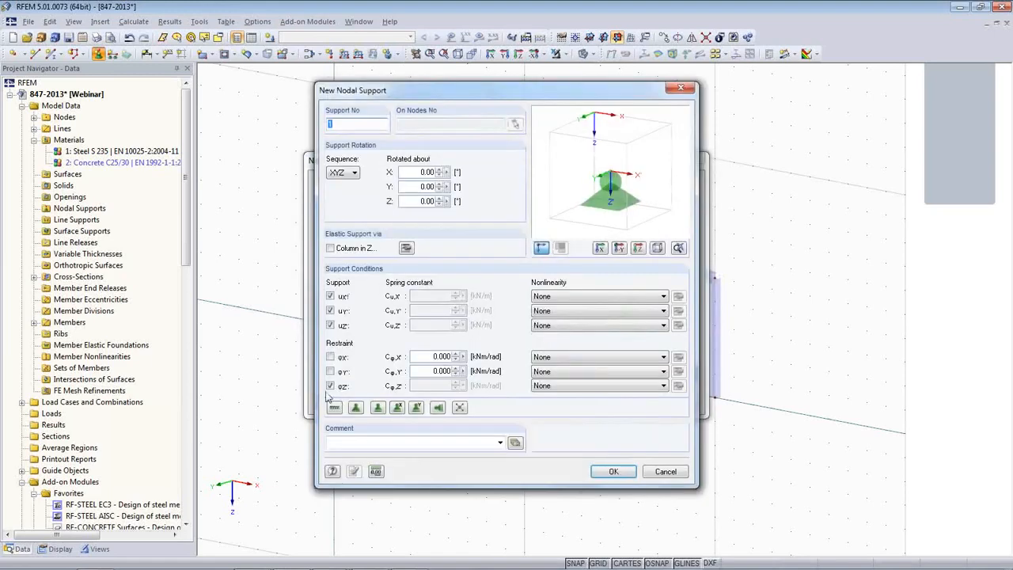
{"action": "left_click", "coordinate": [350, 406]}
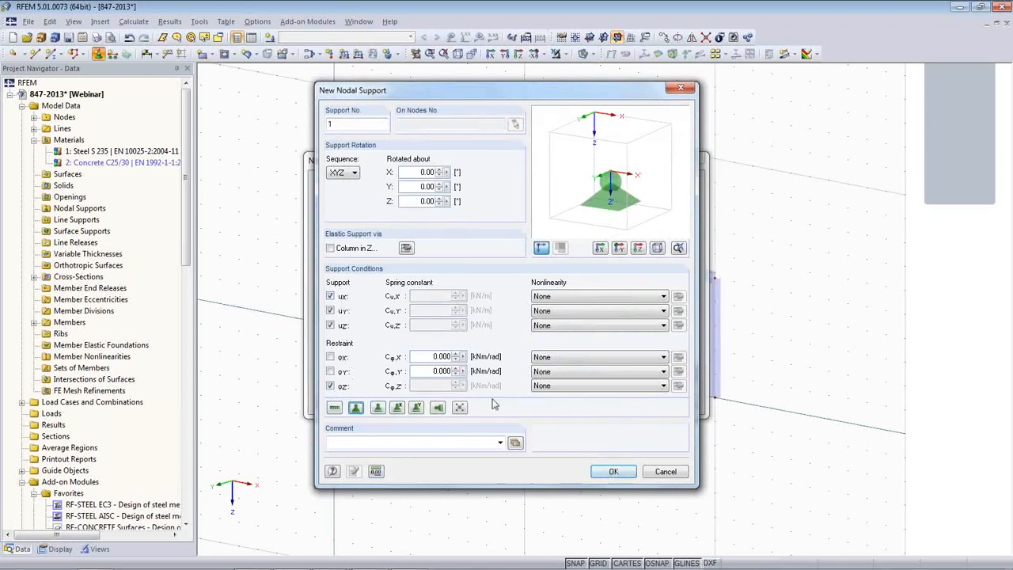
{"action": "left_click", "coordinate": [616, 473]}
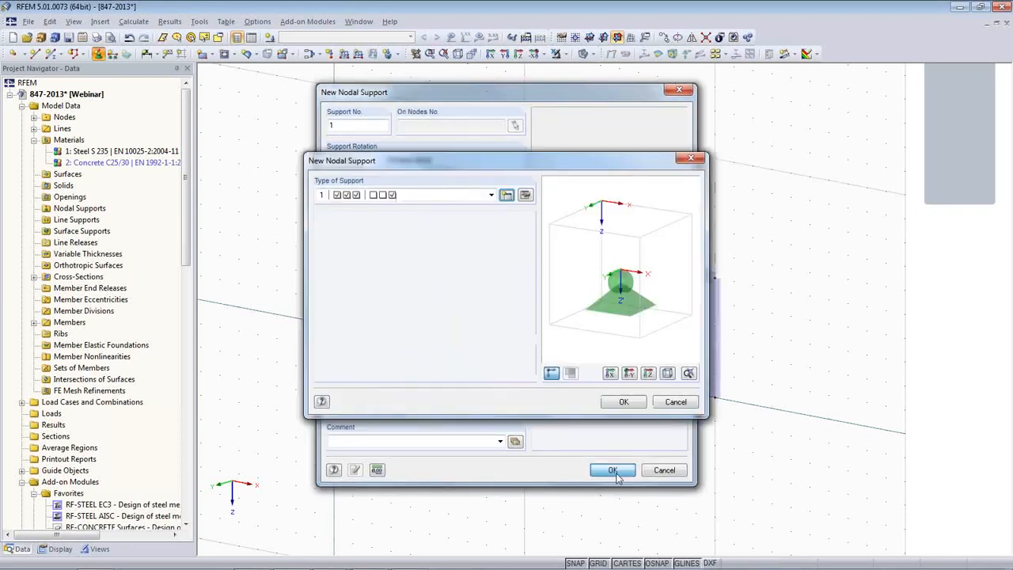
{"action": "left_click", "coordinate": [619, 402]}
Place the hinged support on the base nodes of both columns.
{"action": "left_click", "coordinate": [334, 329]}
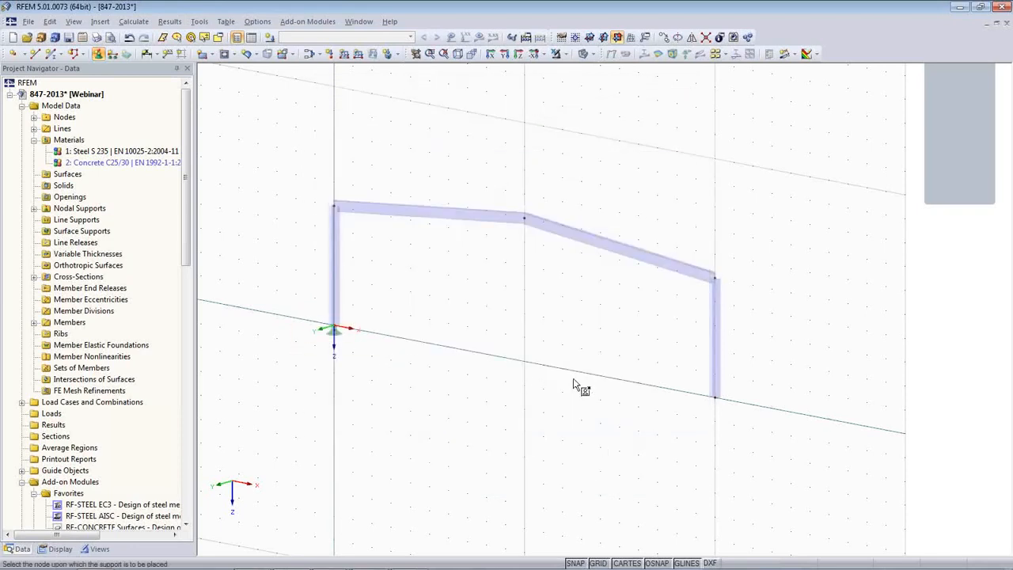
{"action": "left_click", "coordinate": [715, 395]}
{"action": "key", "text": "Escape"}
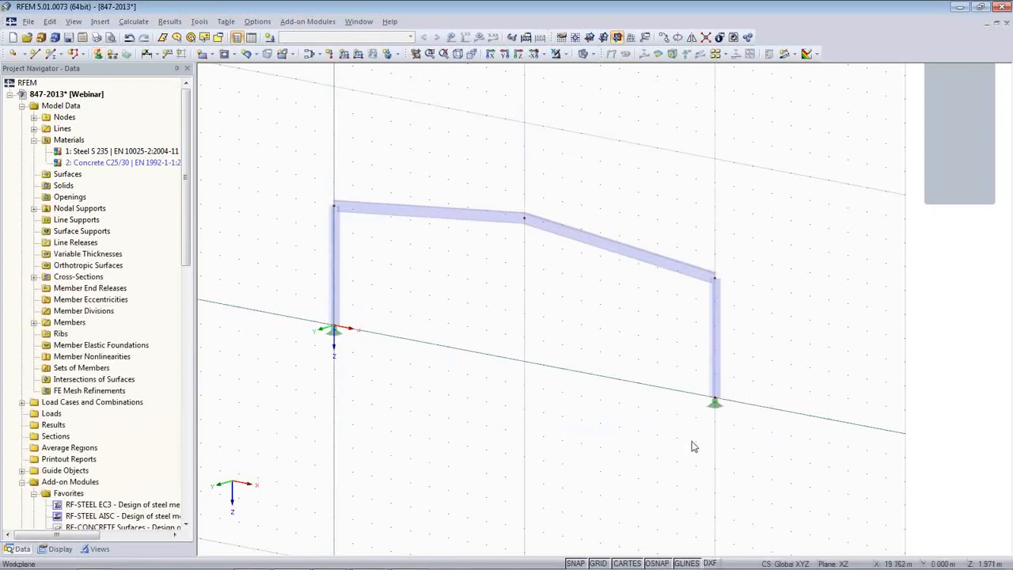
Select the complete portal frame and set up a copy with 4 copies and a displacement dY of 6 m.
{"action": "middle_click_drag", "start_coordinate": [692, 443], "coordinate": [698, 442]}
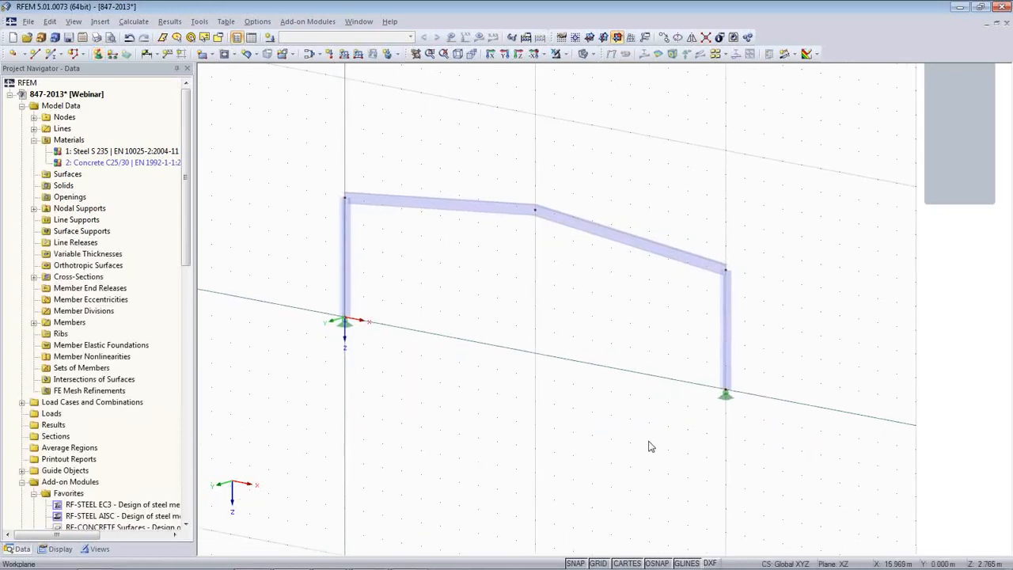
{"action": "scroll", "coordinate": [610, 435], "scroll_direction": "down", "scroll_amount": 1}
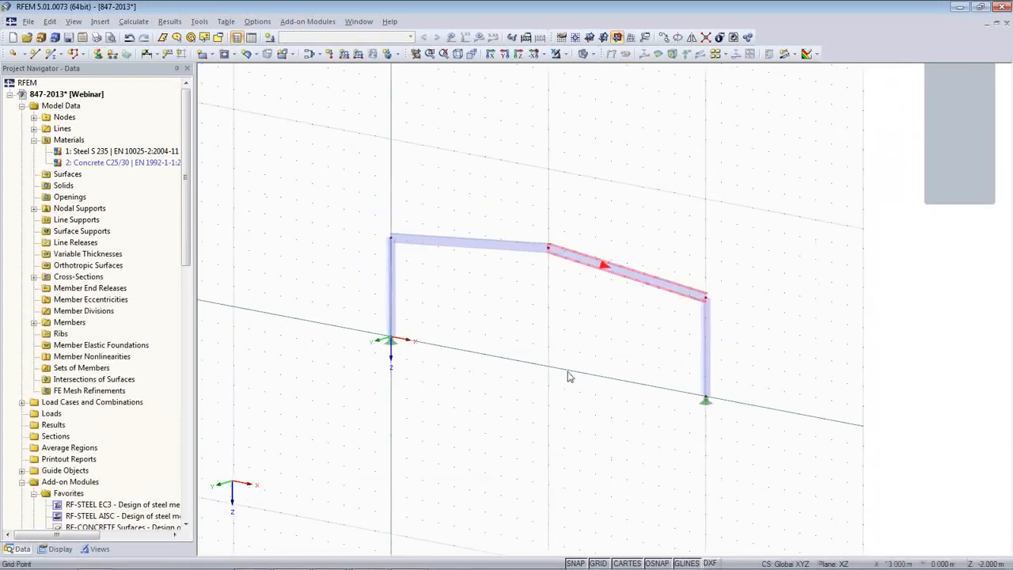
{"action": "middle_click_drag", "start_coordinate": [516, 419], "coordinate": [525, 370]}
{"action": "scroll", "coordinate": [525, 370], "scroll_direction": "down", "scroll_amount": 2}
{"action": "left_click_drag", "start_coordinate": [383, 170], "coordinate": [830, 425]}
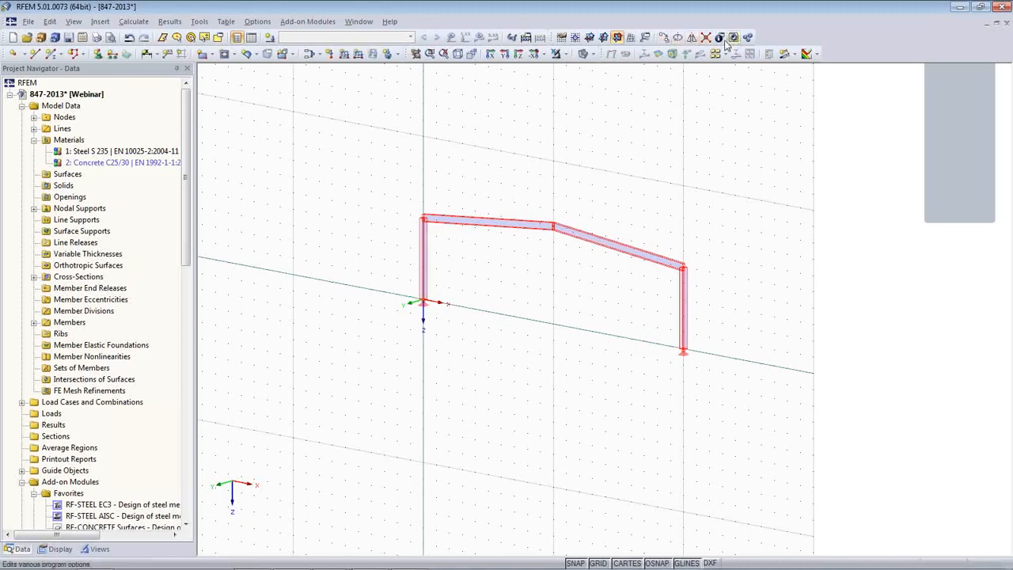
{"action": "left_click", "coordinate": [665, 38]}
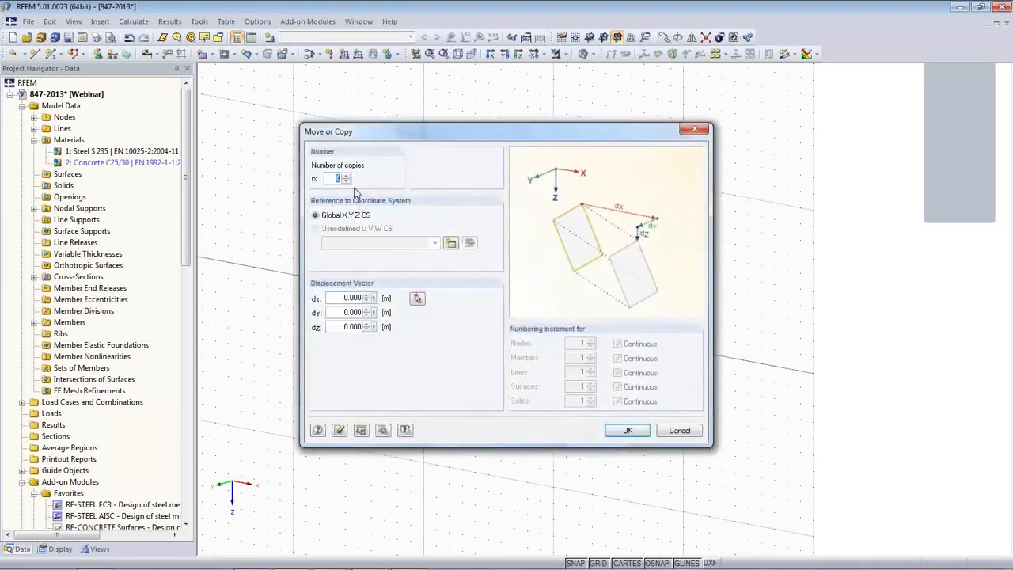
{"action": "left_click", "coordinate": [345, 175]}
{"action": "left_click", "coordinate": [346, 177]}
{"action": "left_click", "coordinate": [346, 177]}
{"action": "double_click", "coordinate": [352, 311]}
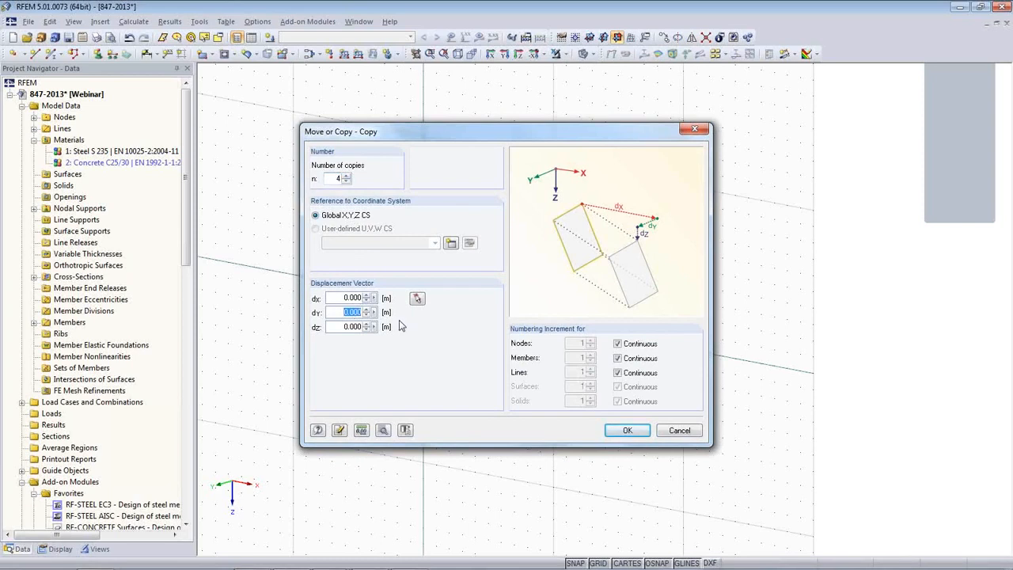
{"action": "type", "text": "6"}
Create connecting lines and members between the copied nodes using the HEA 360 beam member 1 as template, and generate the copies.
{"action": "left_click", "coordinate": [383, 431]}
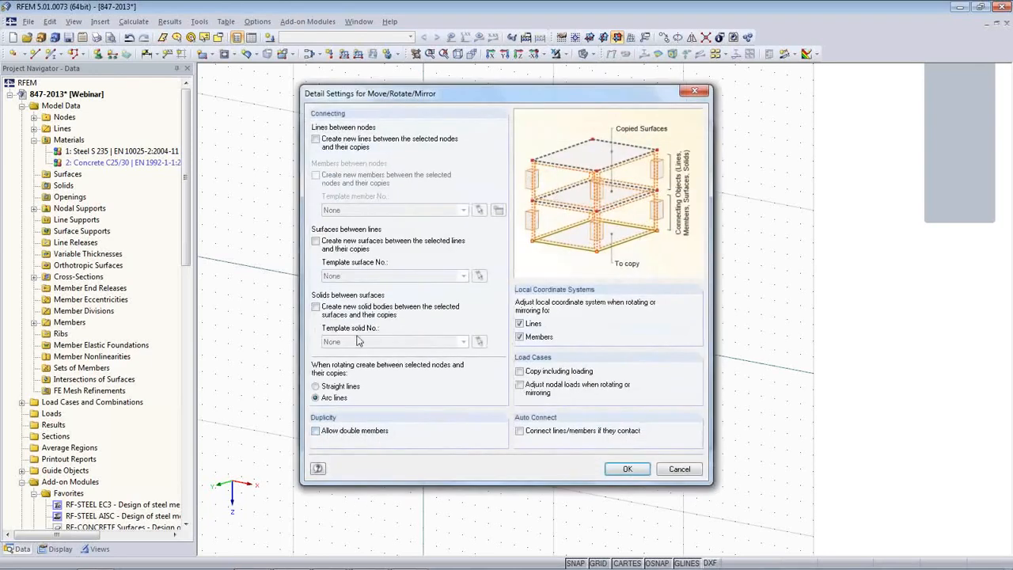
{"action": "left_click", "coordinate": [316, 140]}
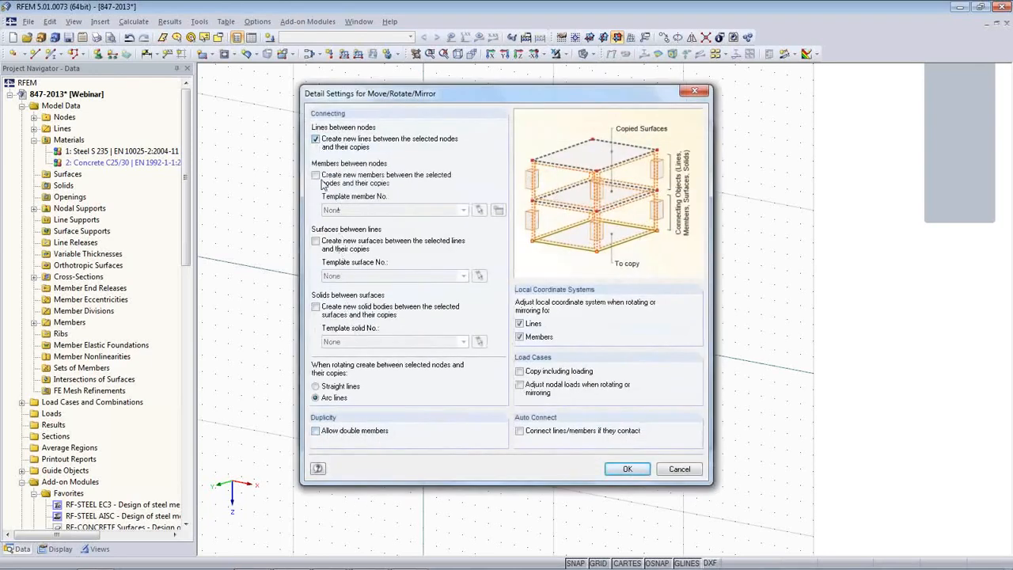
{"action": "left_click", "coordinate": [316, 175]}
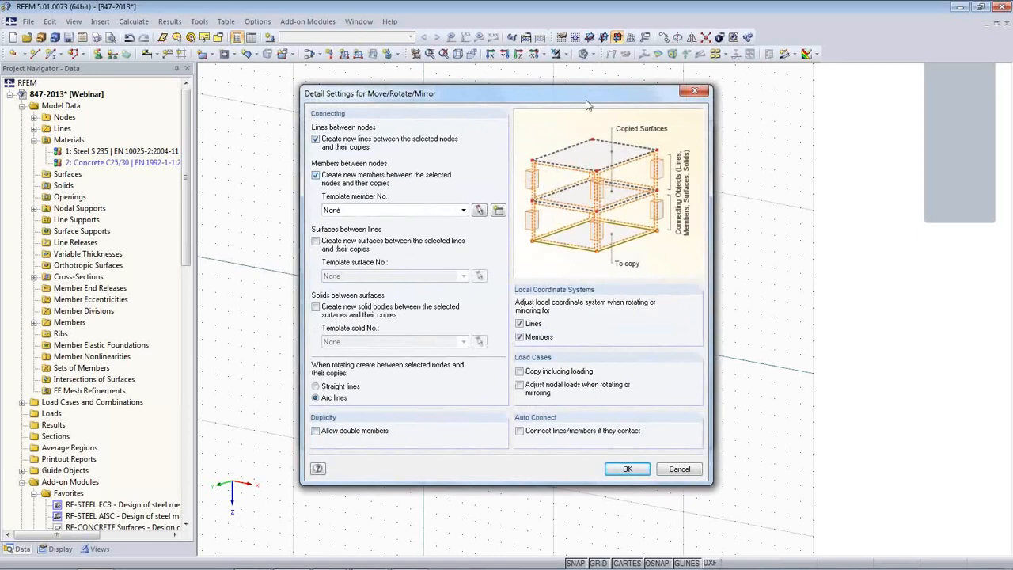
{"action": "left_click_drag", "start_coordinate": [586, 100], "coordinate": [582, 154]}
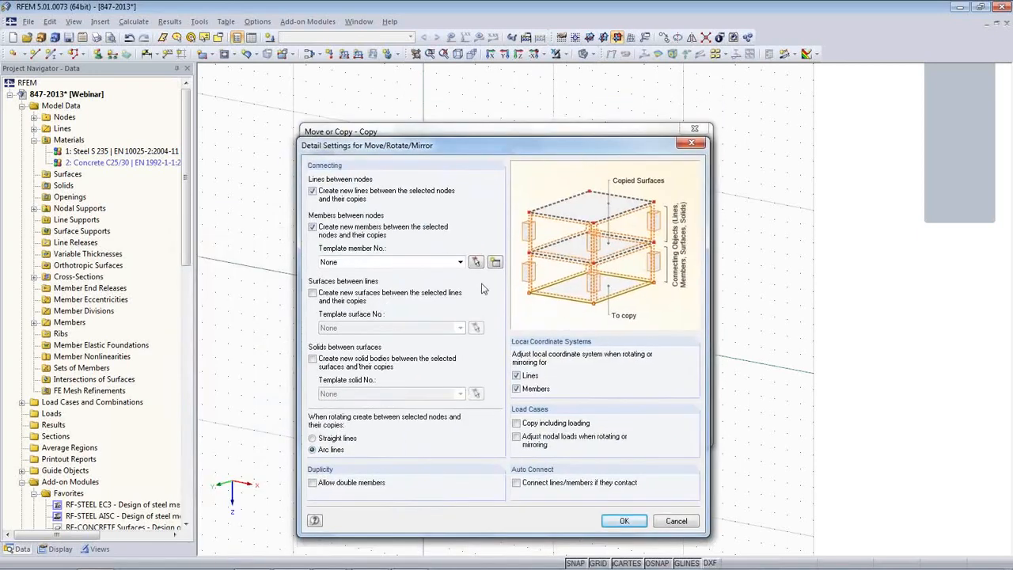
{"action": "left_click", "coordinate": [460, 262]}
{"action": "left_click", "coordinate": [398, 286]}
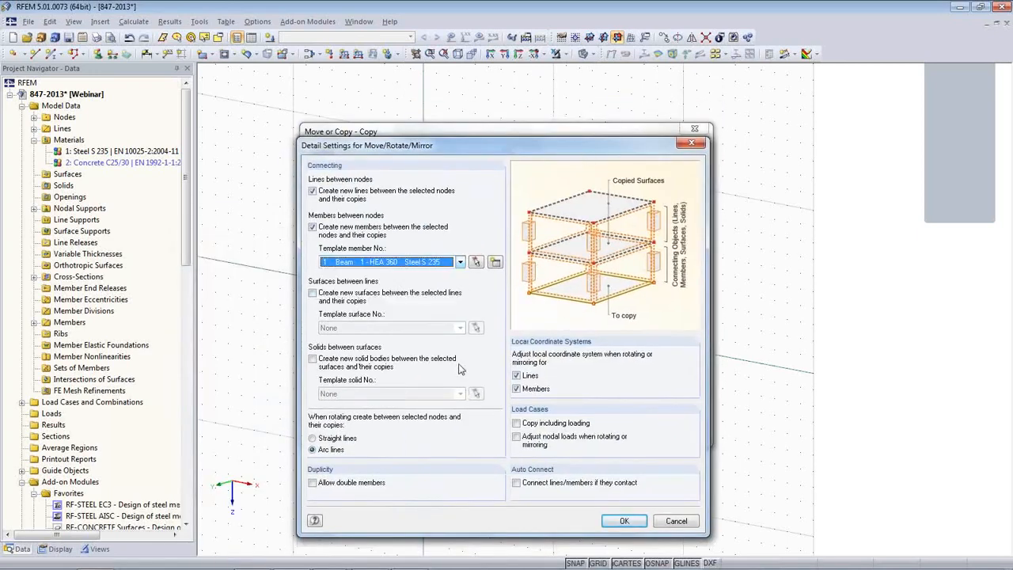
{"action": "left_click", "coordinate": [625, 521]}
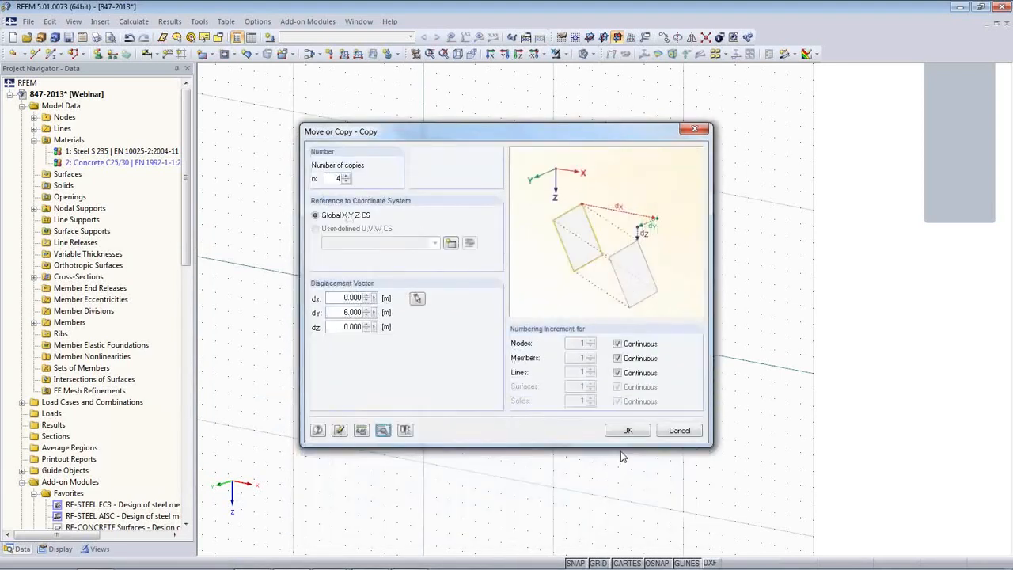
{"action": "left_click", "coordinate": [625, 429]}
{"action": "middle_click_drag", "start_coordinate": [502, 446], "coordinate": [566, 389]}
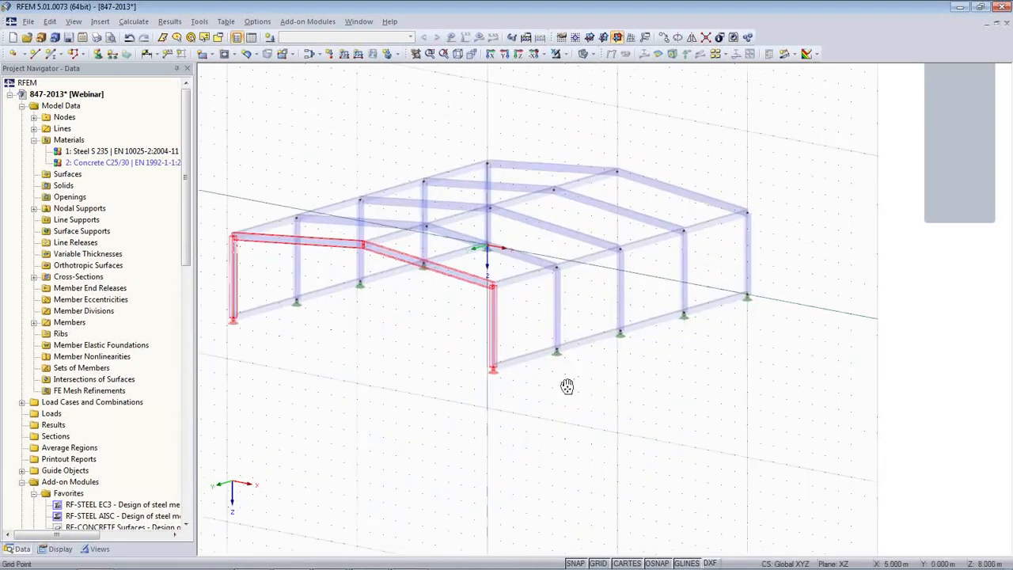
{"action": "scroll", "coordinate": [568, 387], "scroll_direction": "down", "scroll_amount": 1}
{"action": "left_click", "coordinate": [566, 392]}
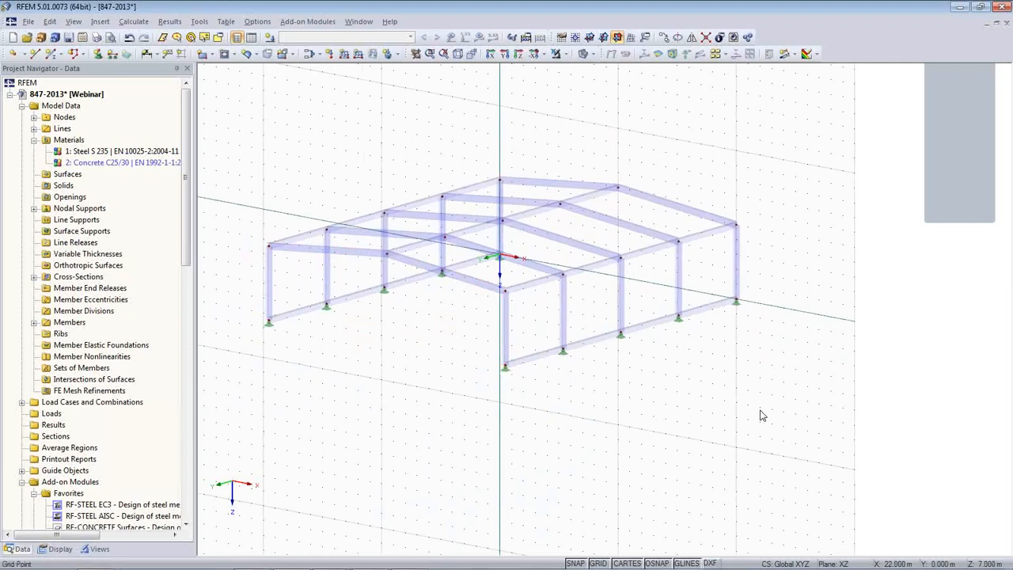
Delete the longitudinal members connecting the column bases along both sides of the hall.
{"action": "middle_click_drag", "start_coordinate": [712, 407], "coordinate": [620, 398], "text": "ctrl"}
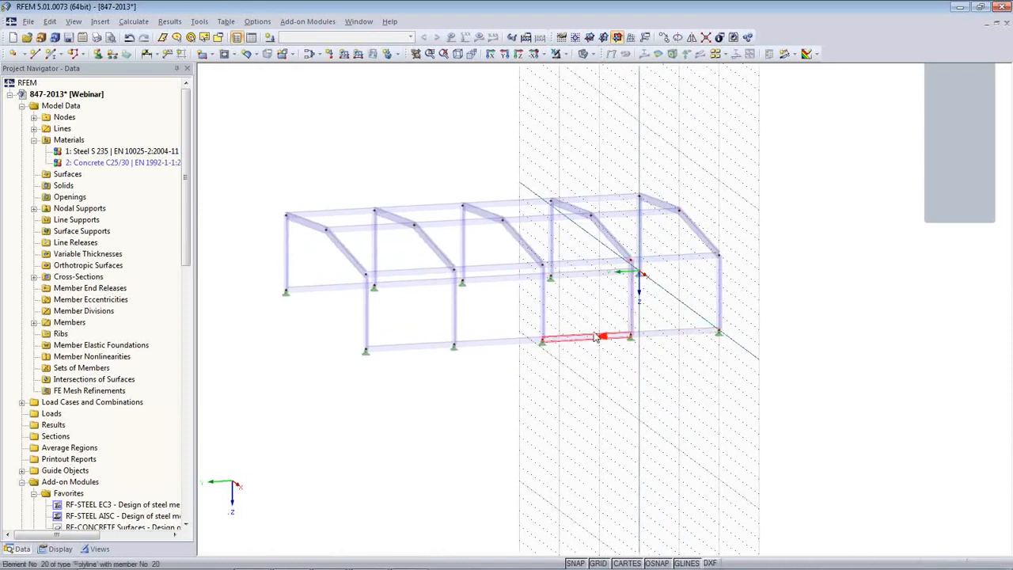
{"action": "middle_click_drag", "start_coordinate": [559, 435], "coordinate": [507, 408], "text": "ctrl"}
{"action": "left_click_drag", "start_coordinate": [379, 370], "coordinate": [357, 293]}
{"action": "left_click_drag", "start_coordinate": [486, 364], "coordinate": [437, 283]}
{"action": "left_click_drag", "start_coordinate": [588, 370], "coordinate": [536, 288]}
{"action": "left_click_drag", "start_coordinate": [658, 358], "coordinate": [621, 288]}
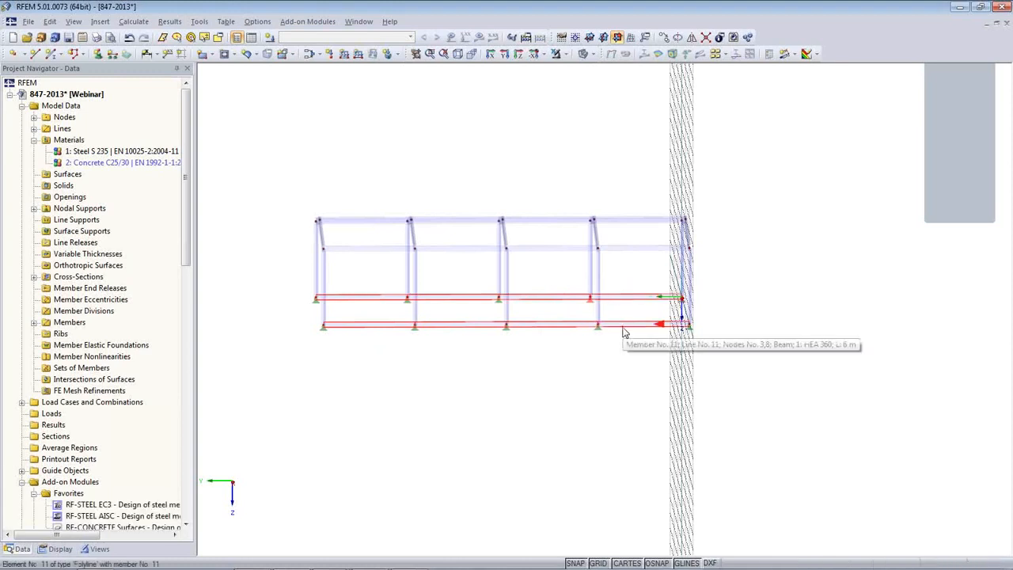
{"action": "key", "text": "Delete"}
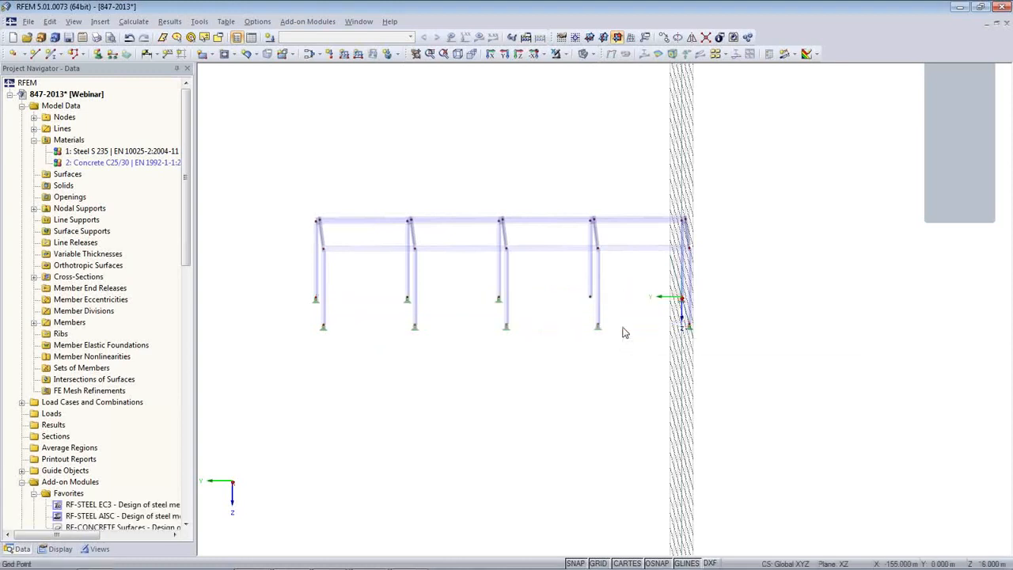
{"action": "middle_click_drag", "start_coordinate": [557, 375], "coordinate": [731, 448], "text": "ctrl"}
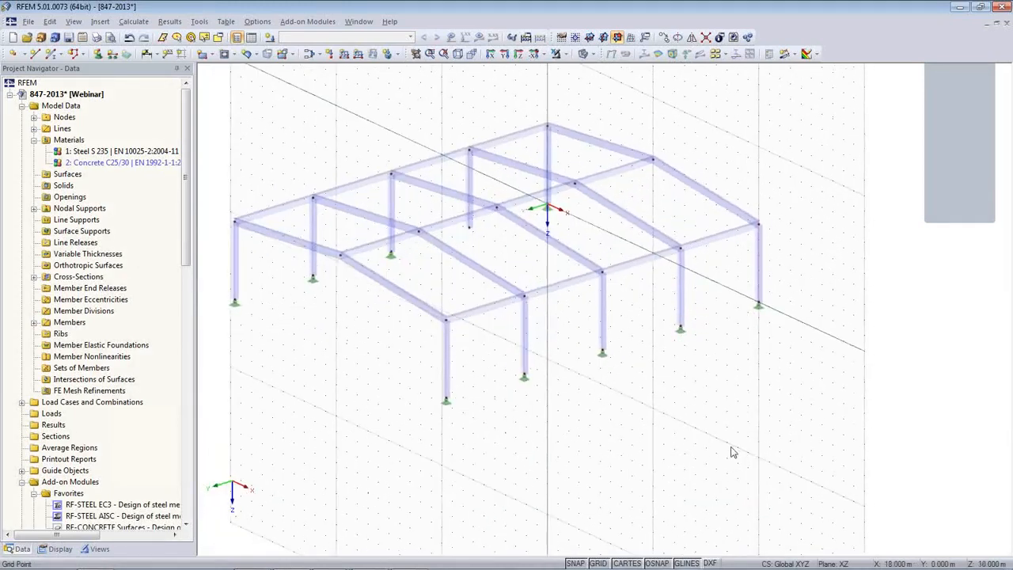
Check the cross-section and member type of one eave member between the frames without changing it.
{"action": "double_click", "coordinate": [551, 289]}
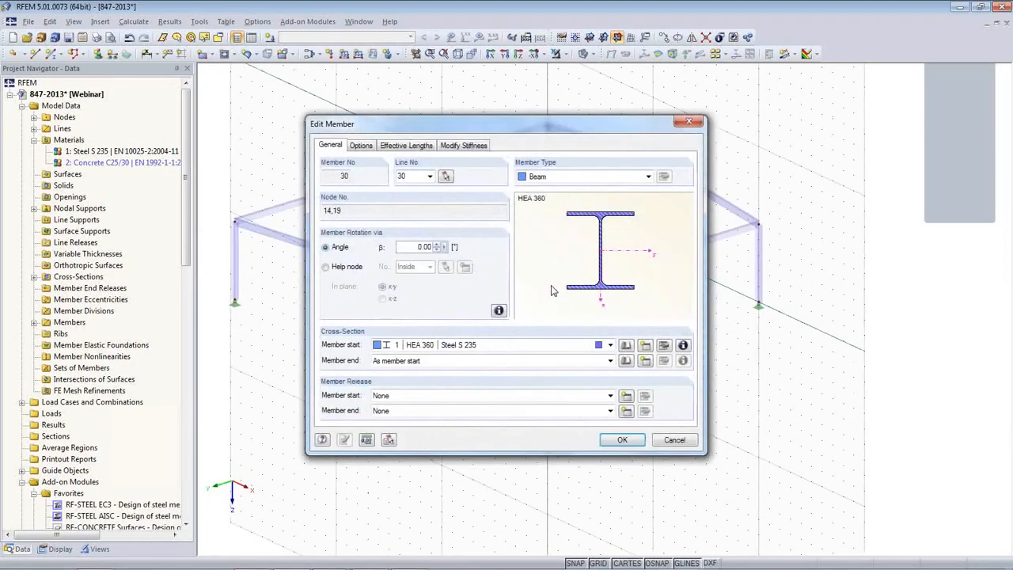
{"action": "left_click", "coordinate": [676, 443]}
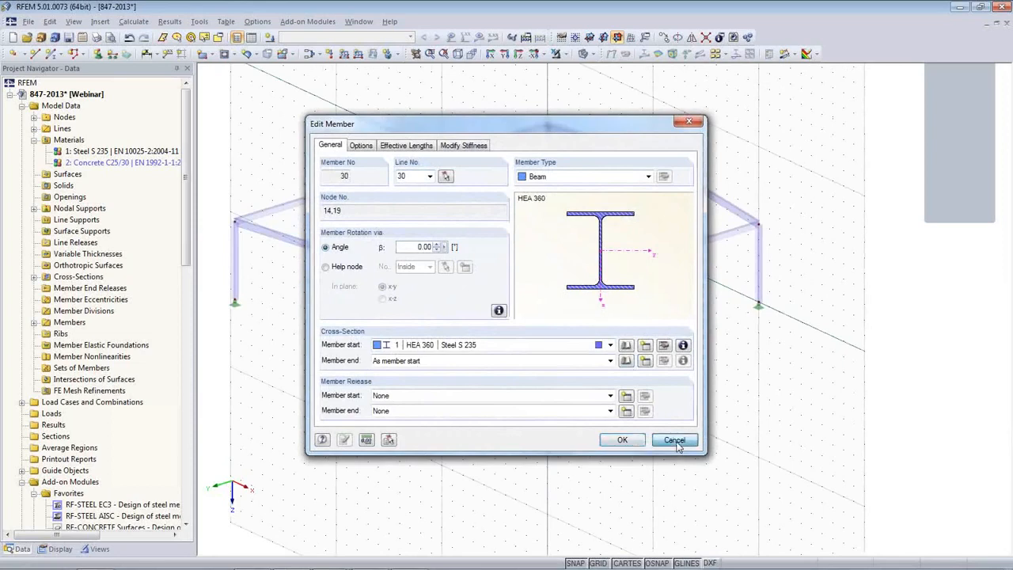
{"action": "scroll", "coordinate": [602, 422], "scroll_direction": "down", "scroll_amount": 2}
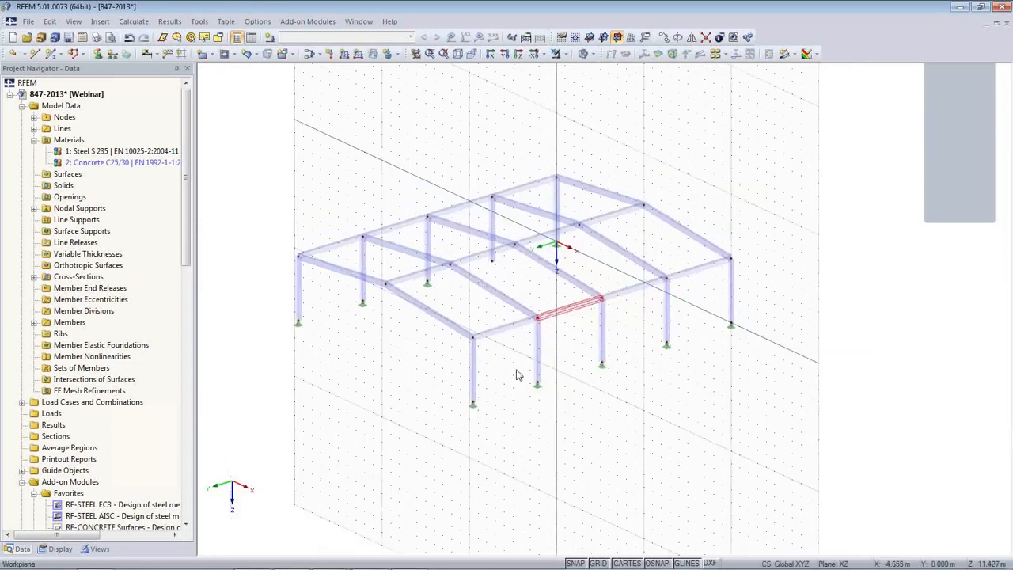
Hide the grid and start a new member with a new HEA 120 cross-section in Steel S 235.
{"action": "left_click", "coordinate": [597, 563]}
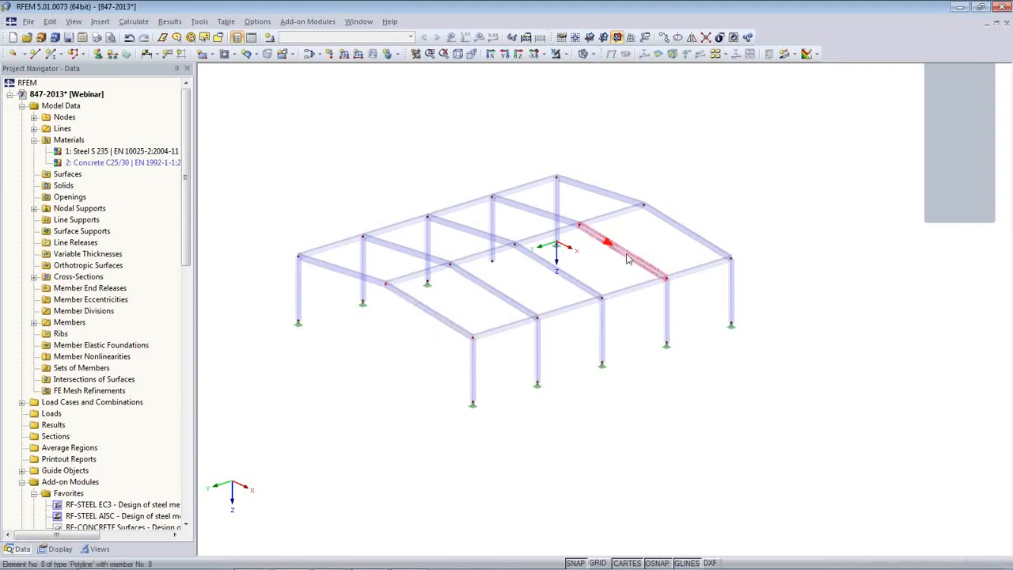
{"action": "left_click", "coordinate": [50, 53]}
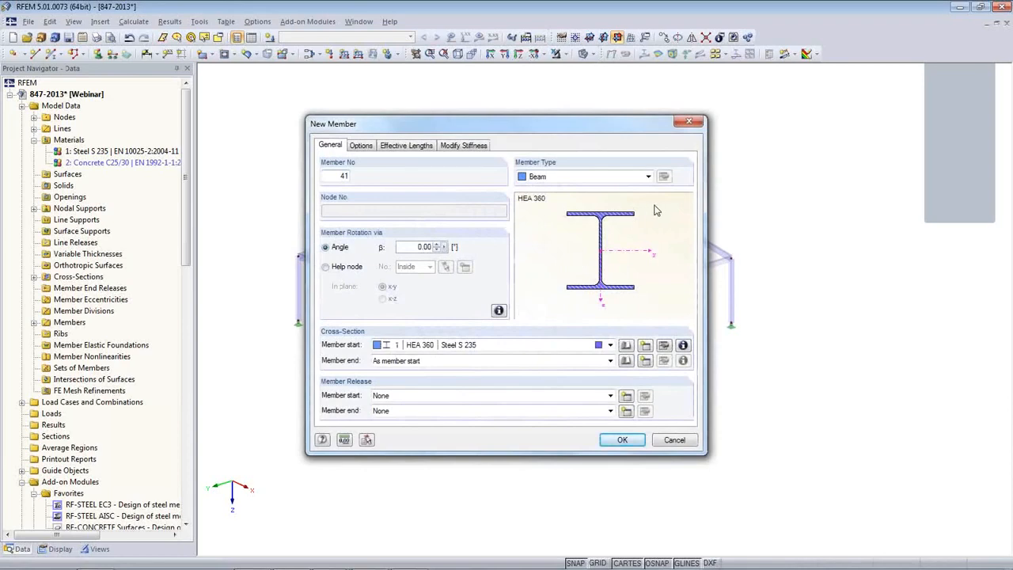
{"action": "left_click", "coordinate": [646, 347]}
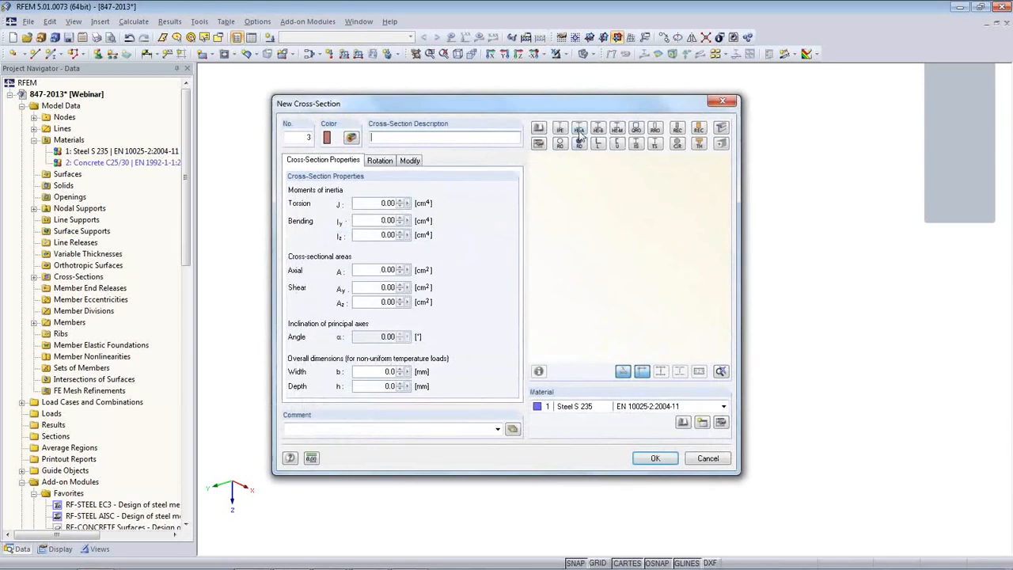
{"action": "left_click", "coordinate": [580, 132]}
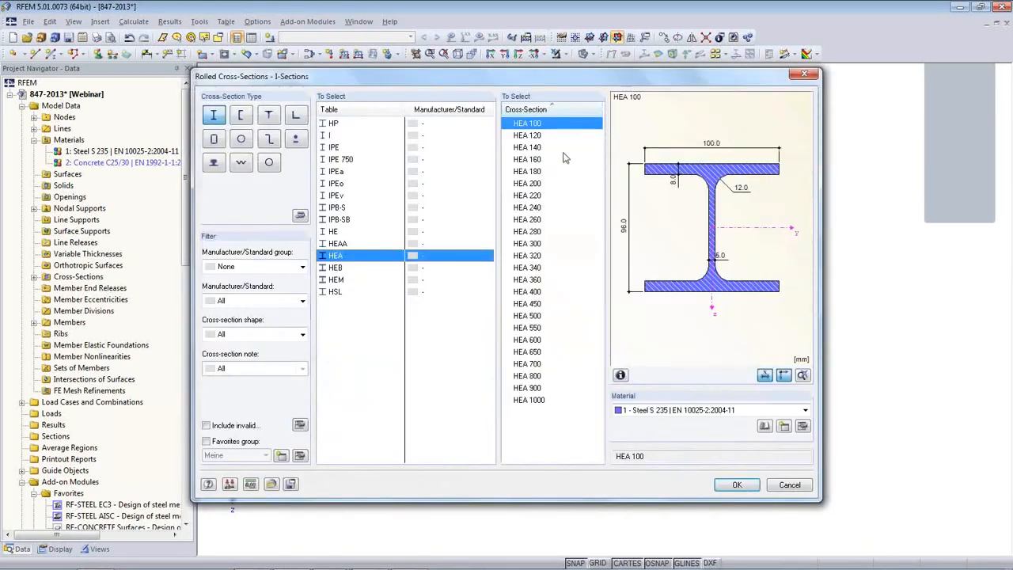
{"action": "left_click", "coordinate": [535, 138]}
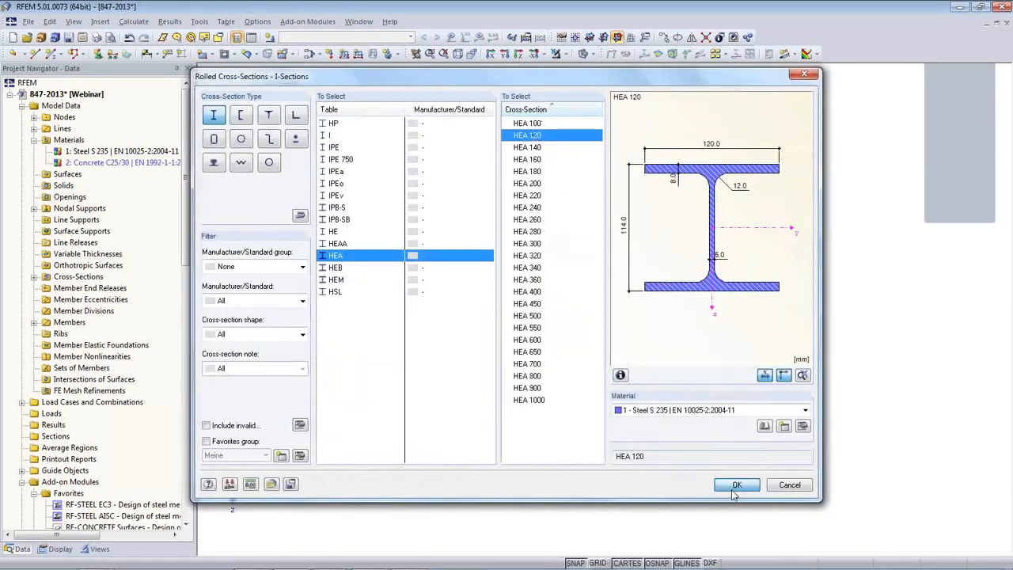
{"action": "left_click", "coordinate": [735, 484]}
{"action": "left_click", "coordinate": [655, 458]}
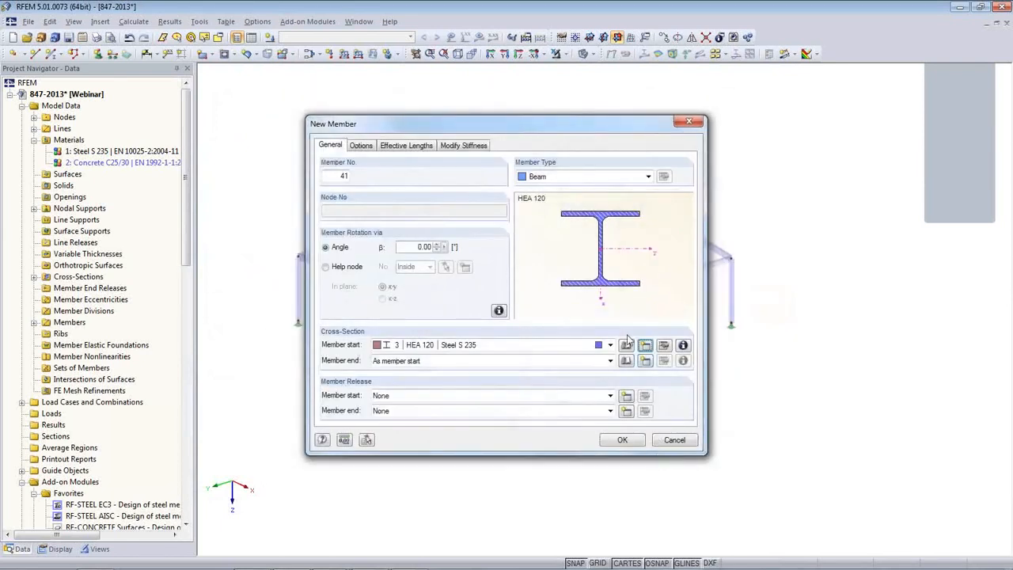
Set the new member's type to Truss (only N) and accept the member definition.
{"action": "left_click", "coordinate": [575, 177]}
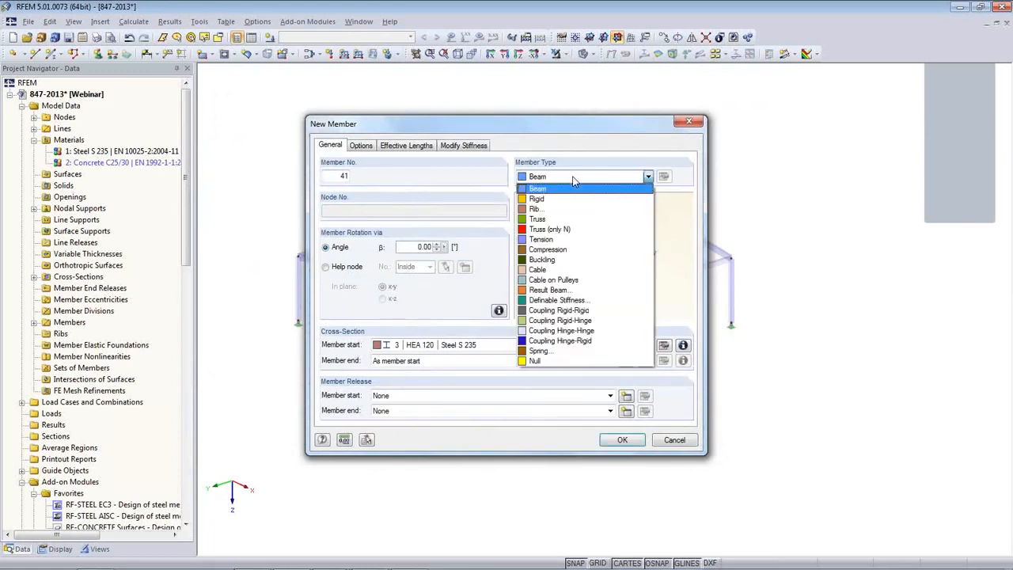
{"action": "left_click", "coordinate": [581, 231]}
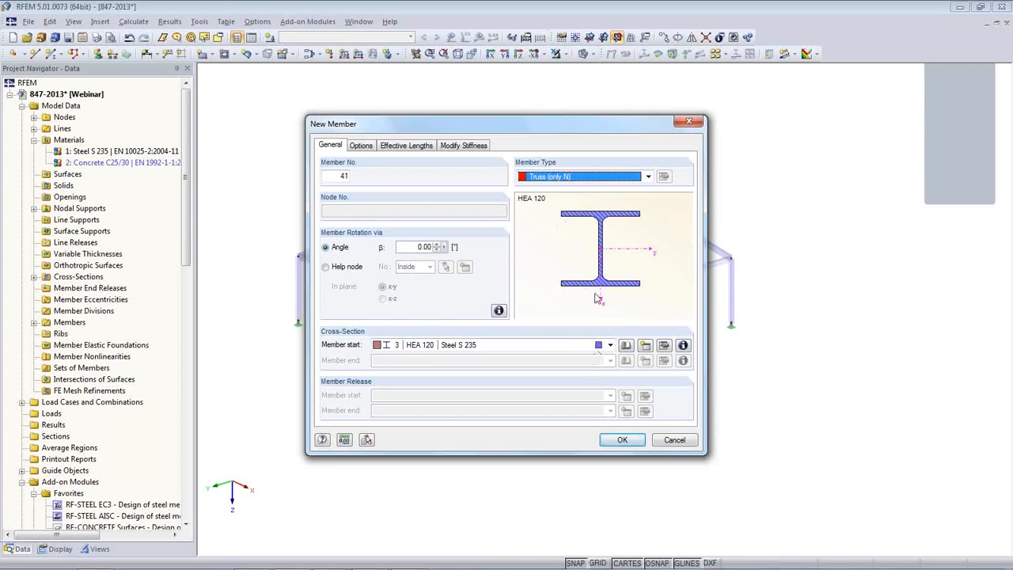
{"action": "left_click", "coordinate": [623, 440]}
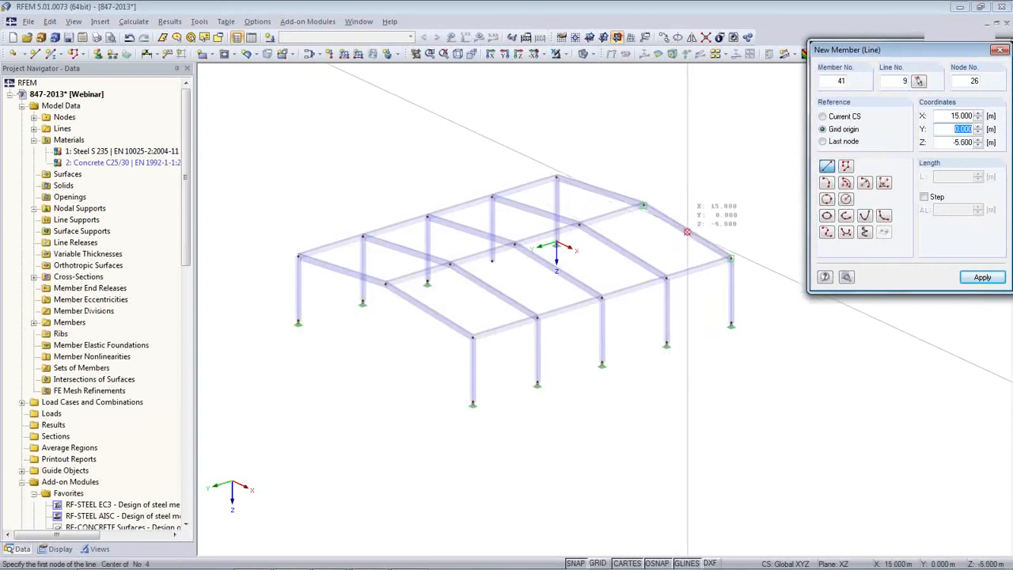
Draw the HEA 120 truss member lengthwise across the roof, from the midpoint of one end frame's rafter to the midpoint of the opposite end frame's rafter.
{"action": "scroll", "coordinate": [687, 232], "scroll_direction": "up", "scroll_amount": 3}
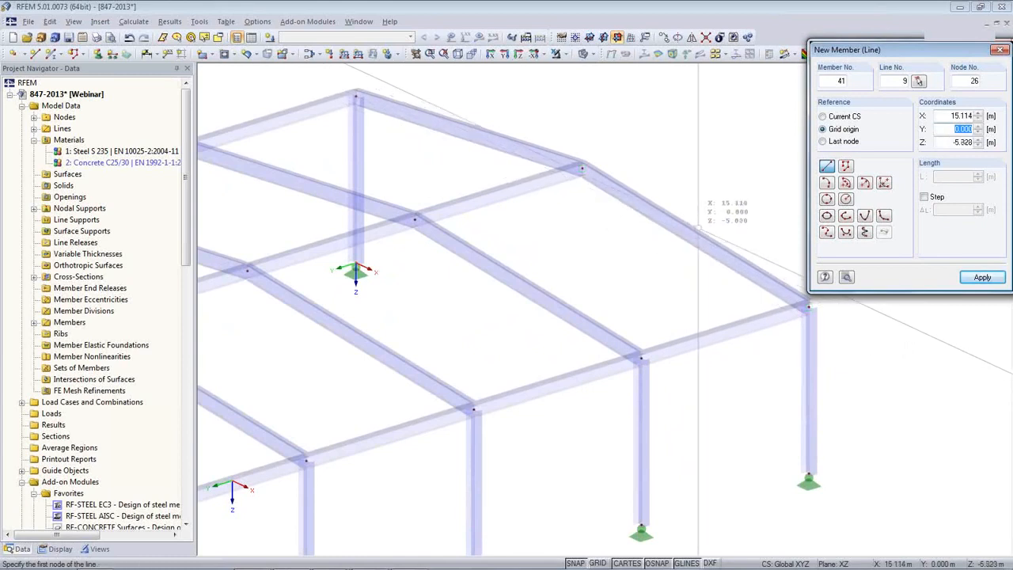
{"action": "left_click", "coordinate": [699, 231]}
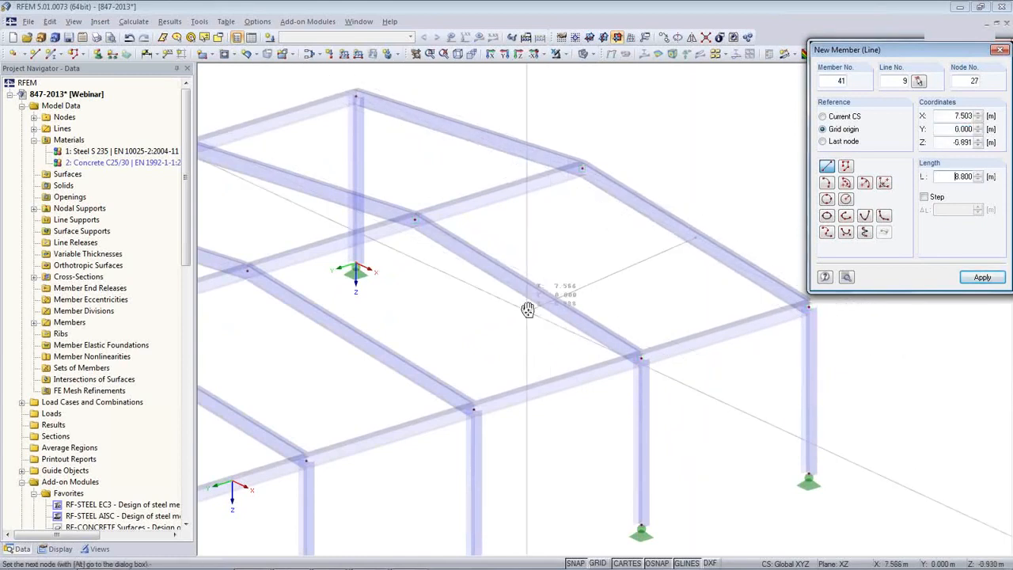
{"action": "middle_click_drag", "start_coordinate": [695, 259], "coordinate": [668, 216]}
{"action": "scroll", "coordinate": [387, 273], "scroll_direction": "up", "scroll_amount": 2}
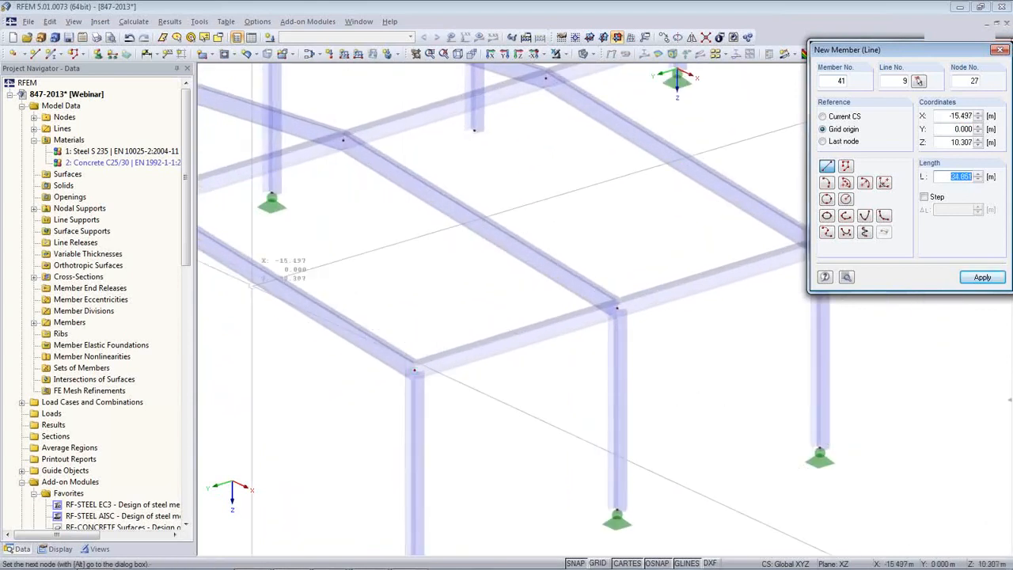
{"action": "left_click", "coordinate": [277, 287]}
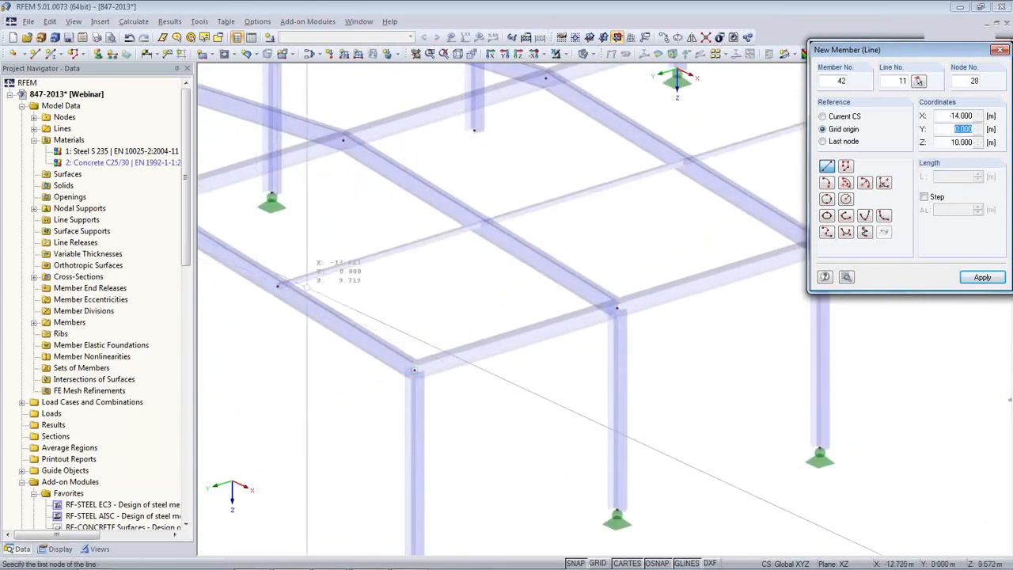
{"action": "right_click", "coordinate": [497, 307]}
{"action": "left_click", "coordinate": [508, 340]}
{"action": "scroll", "coordinate": [509, 340], "scroll_direction": "down", "scroll_amount": 5}
{"action": "middle_click_drag", "start_coordinate": [508, 340], "coordinate": [548, 350], "text": "ctrl"}
{"action": "left_click", "coordinate": [548, 350]}
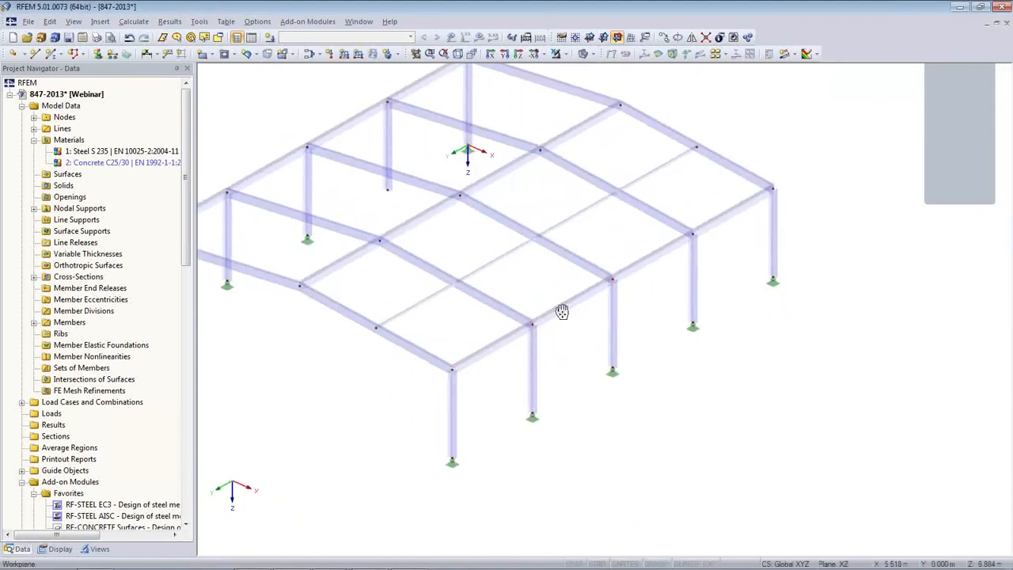
{"action": "middle_click_drag", "start_coordinate": [559, 314], "coordinate": [686, 400]}
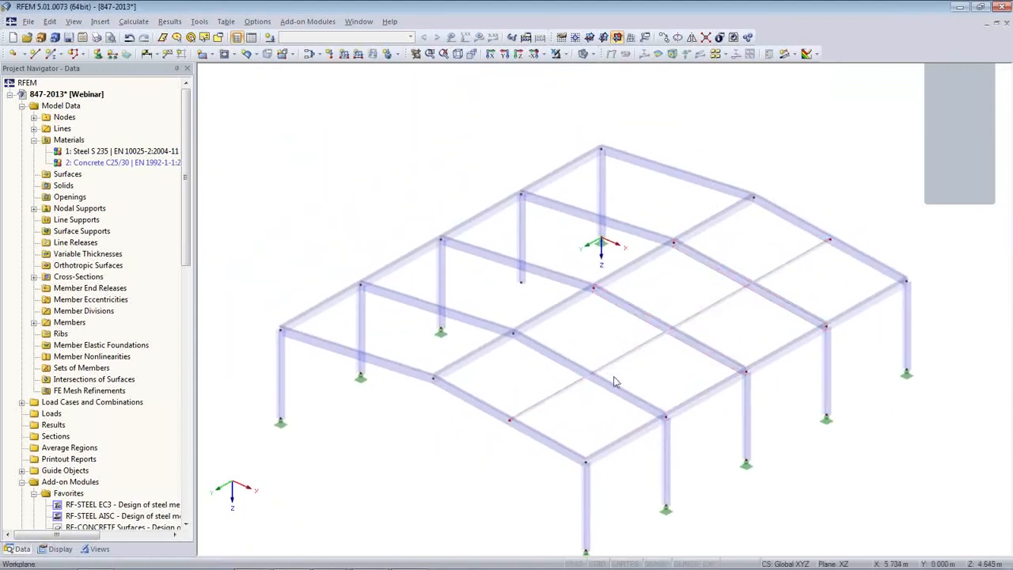
Draw a second HEA 120 truss member lengthwise on the other roof slope, between the rafter midpoints of the two end frames.
{"action": "left_click", "coordinate": [853, 259]}
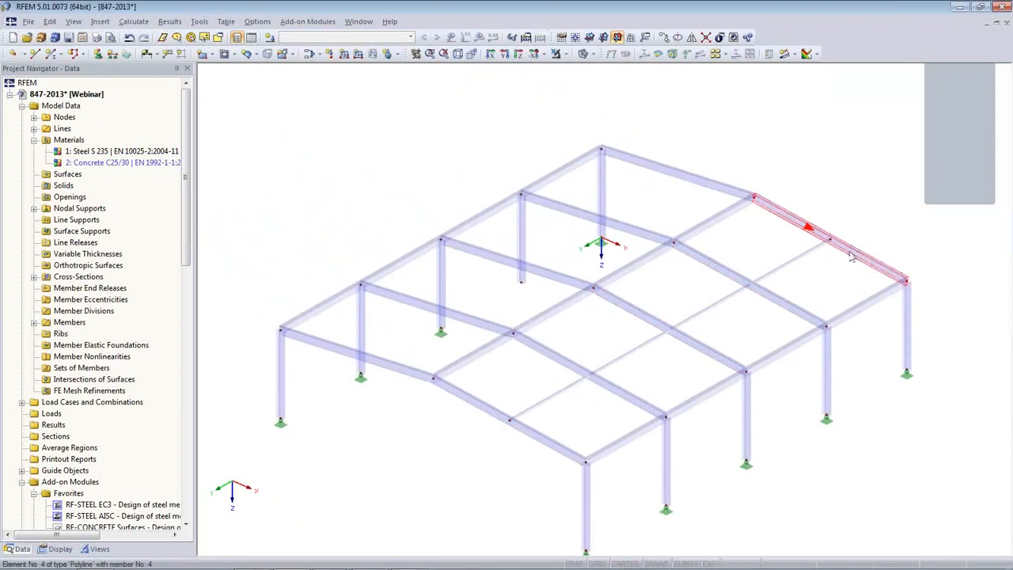
{"action": "key", "text": "Escape"}
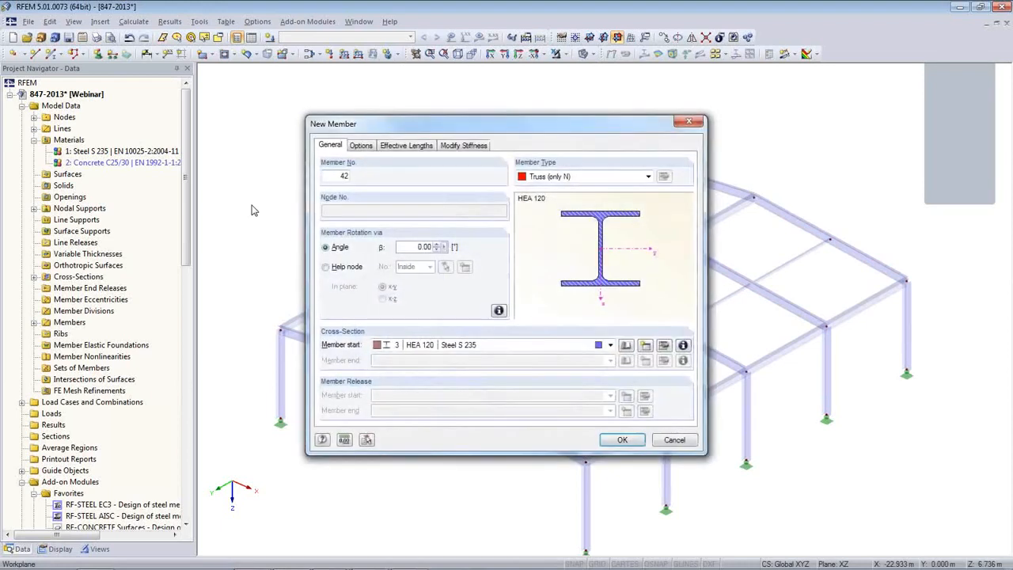
{"action": "left_click", "coordinate": [622, 439]}
{"action": "left_click", "coordinate": [677, 172]}
{"action": "left_click", "coordinate": [356, 354]}
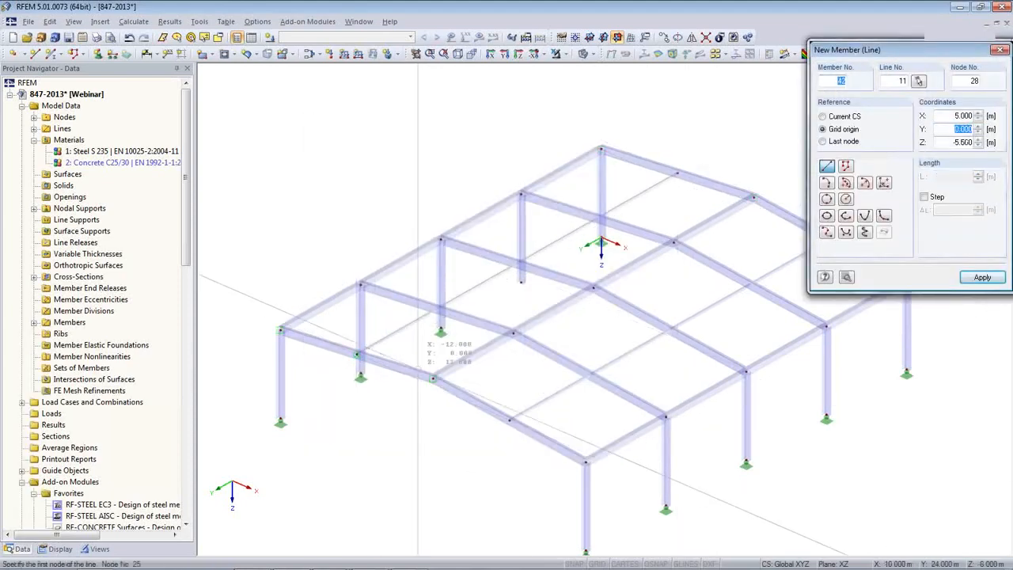
{"action": "right_click", "coordinate": [355, 391]}
{"action": "middle_click_drag", "start_coordinate": [337, 353], "coordinate": [353, 384], "text": "ctrl"}
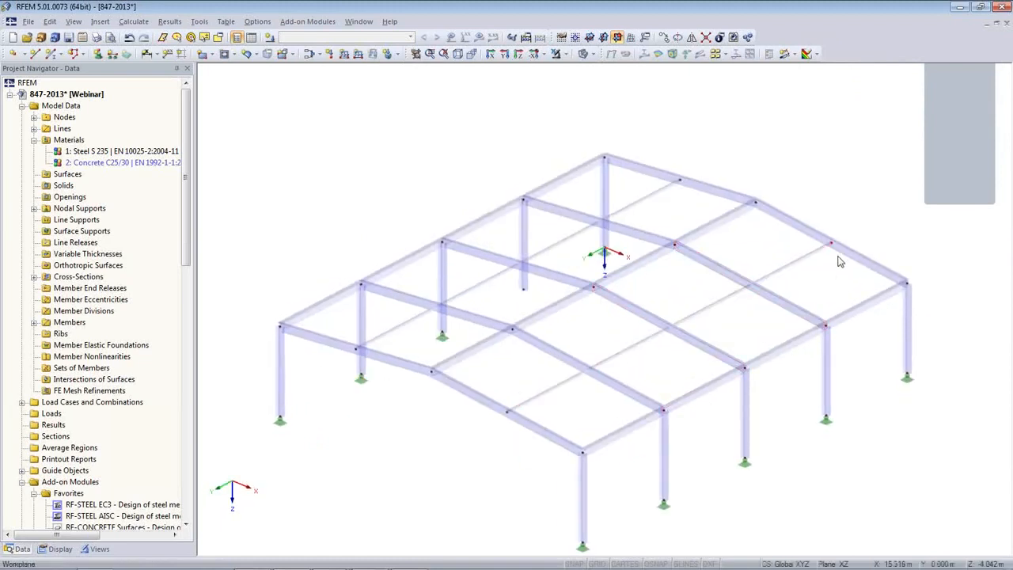
Connect all crossing lines and members across the whole hall so the purlins join the intermediate rafters.
{"action": "scroll", "coordinate": [797, 346], "scroll_direction": "down", "scroll_amount": 1}
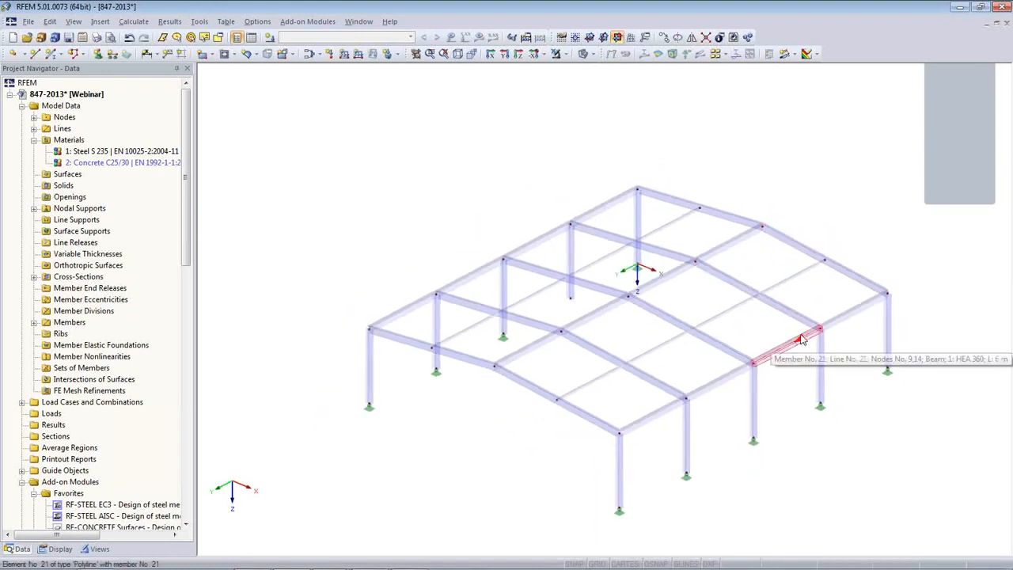
{"action": "left_click", "coordinate": [706, 39]}
{"action": "left_click_drag", "start_coordinate": [310, 108], "coordinate": [923, 503]}
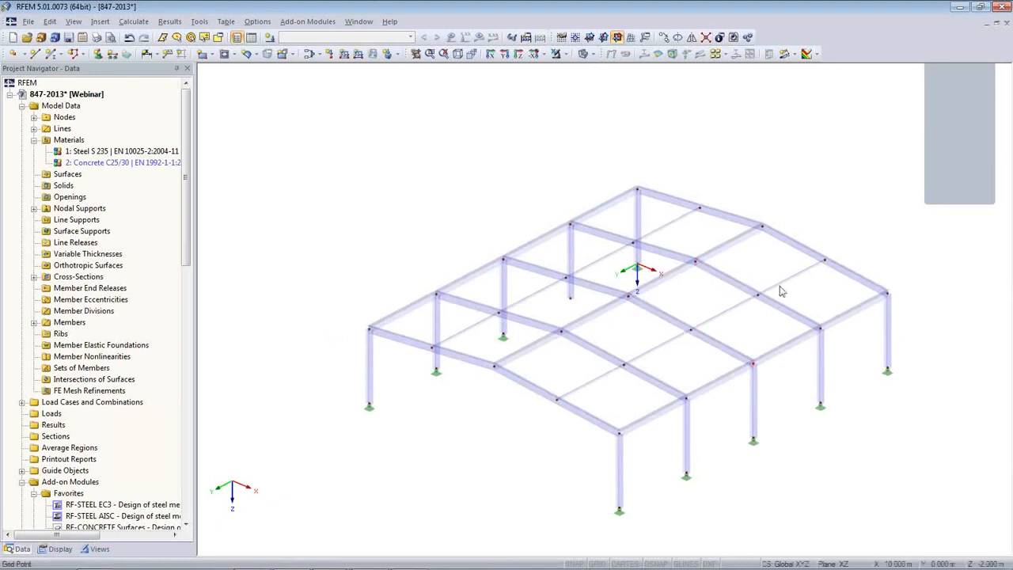
{"action": "middle_click_drag", "start_coordinate": [548, 416], "coordinate": [462, 407], "text": "ctrl"}
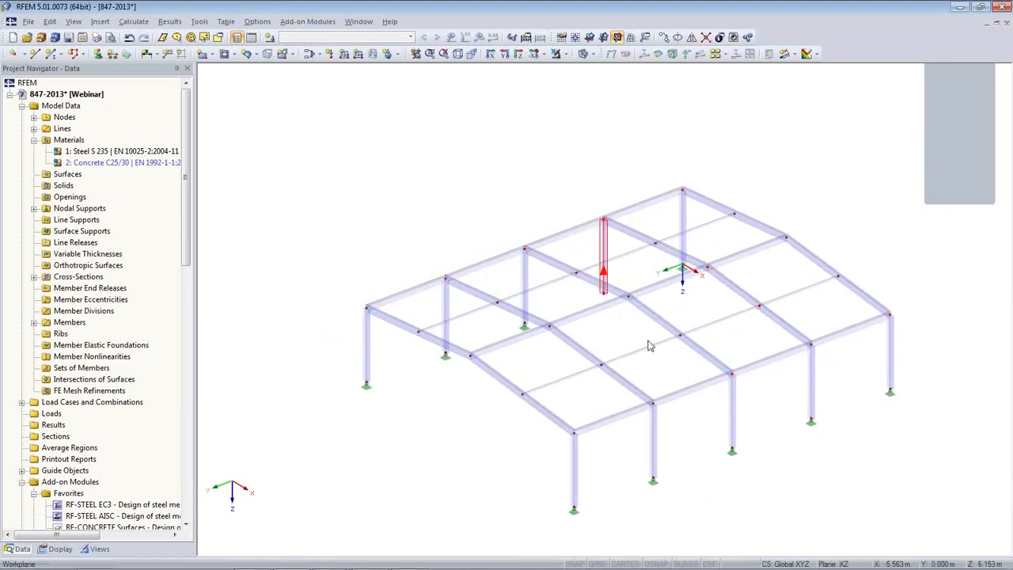
{"action": "middle_click_drag", "start_coordinate": [721, 415], "coordinate": [673, 353]}
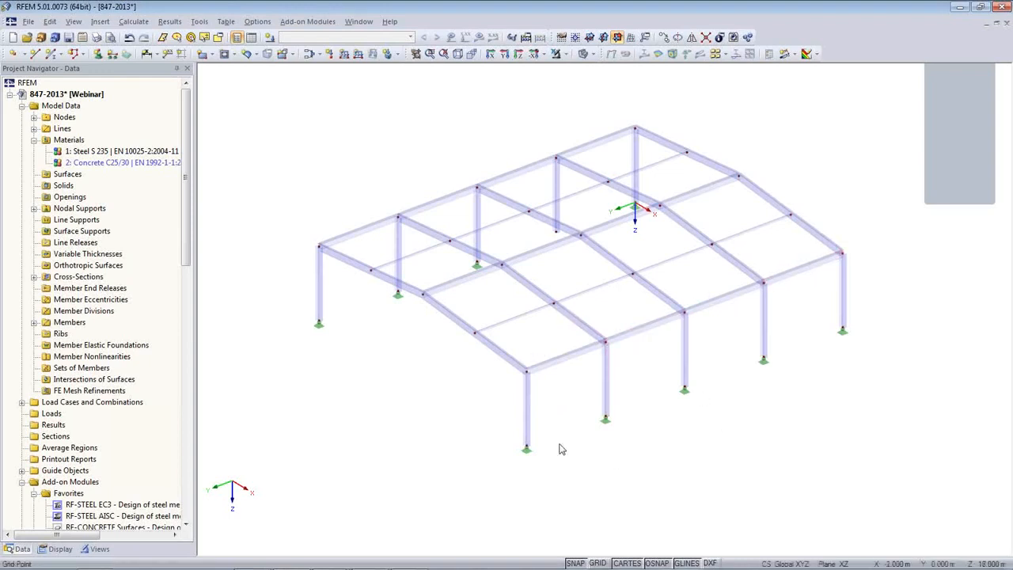
Select all members parallel to a longitudinal eave member using a special selection by member direction.
{"action": "left_click", "coordinate": [49, 21]}
{"action": "mouse_move", "coordinate": [71, 110]}
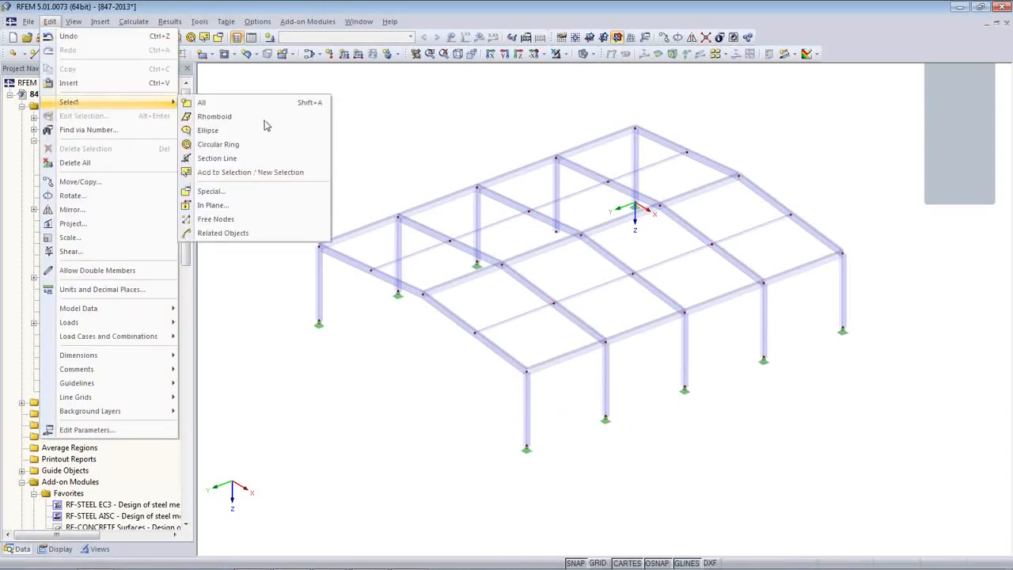
{"action": "left_click", "coordinate": [243, 196]}
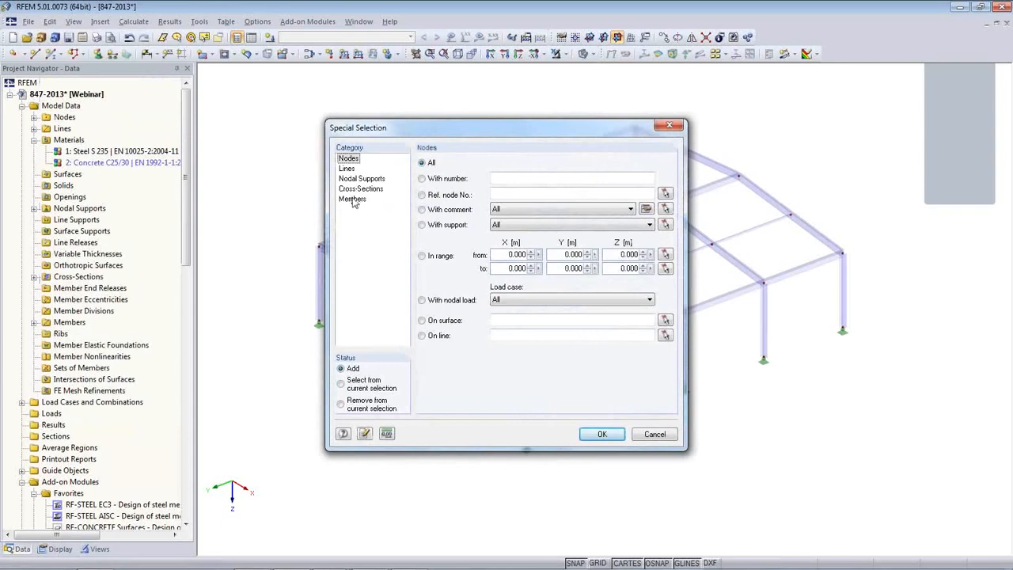
{"action": "left_click", "coordinate": [353, 199]}
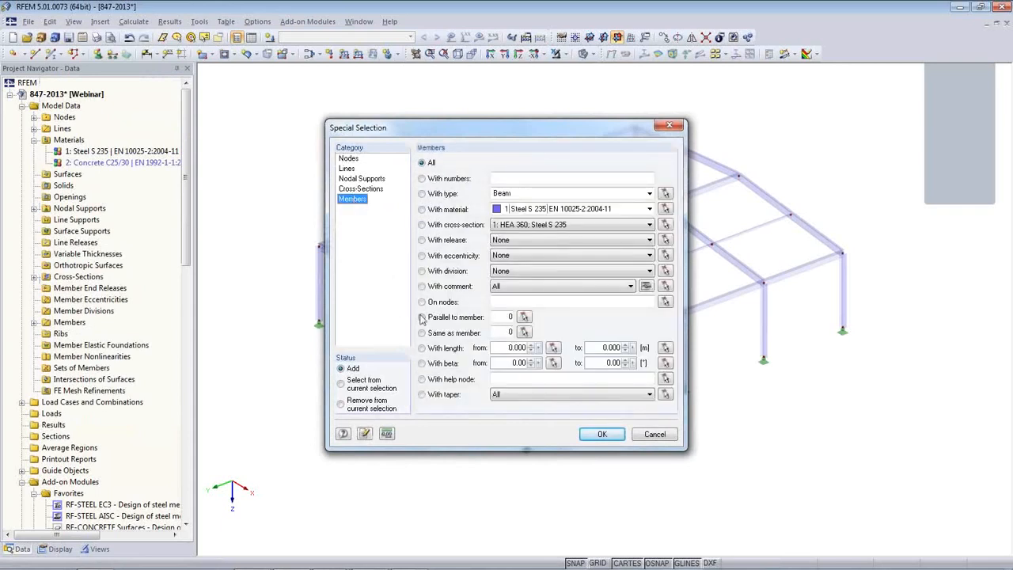
{"action": "left_click", "coordinate": [422, 317]}
{"action": "left_click", "coordinate": [524, 317]}
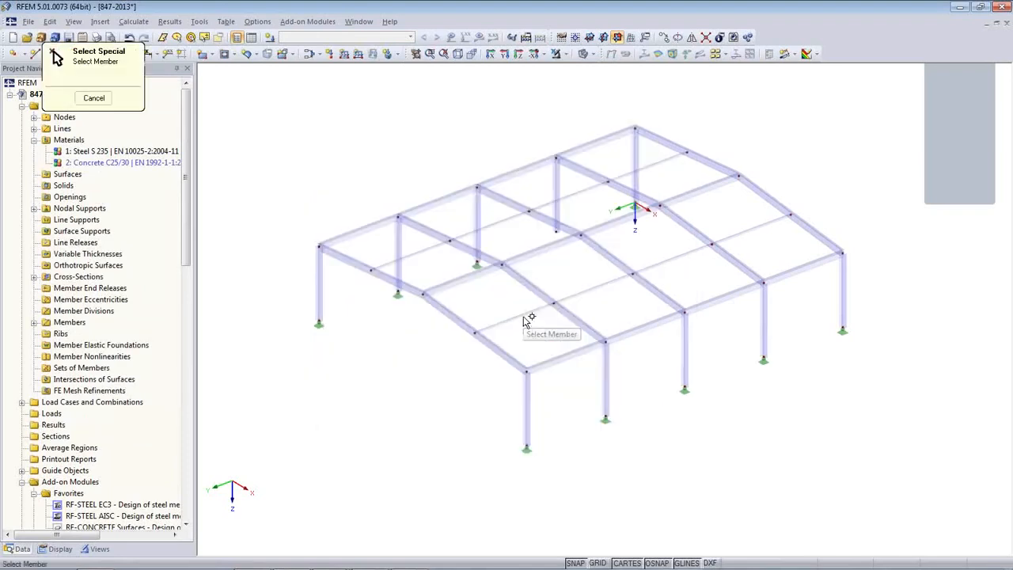
{"action": "left_click", "coordinate": [567, 364]}
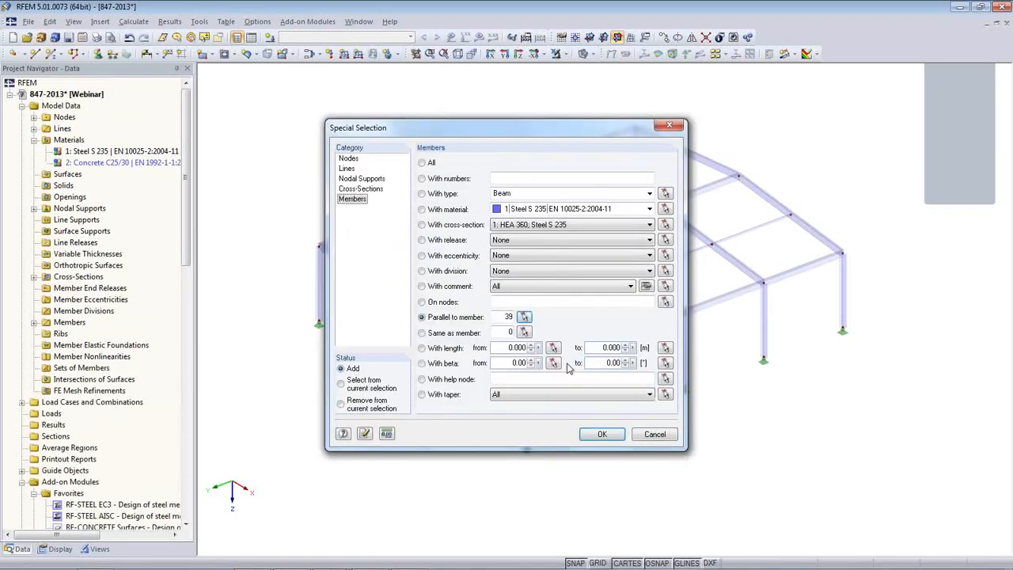
{"action": "left_click", "coordinate": [601, 436]}
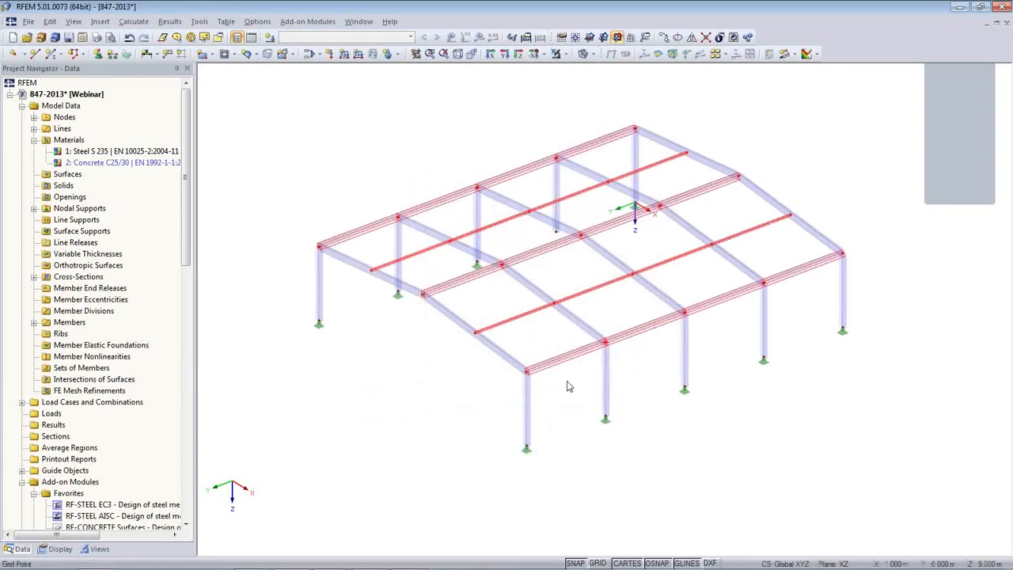
Edit the selected longitudinal members together, adopting the Truss (only N) type and HEA 120 Steel S 235 section from an existing purlin.
{"action": "double_click", "coordinate": [631, 340]}
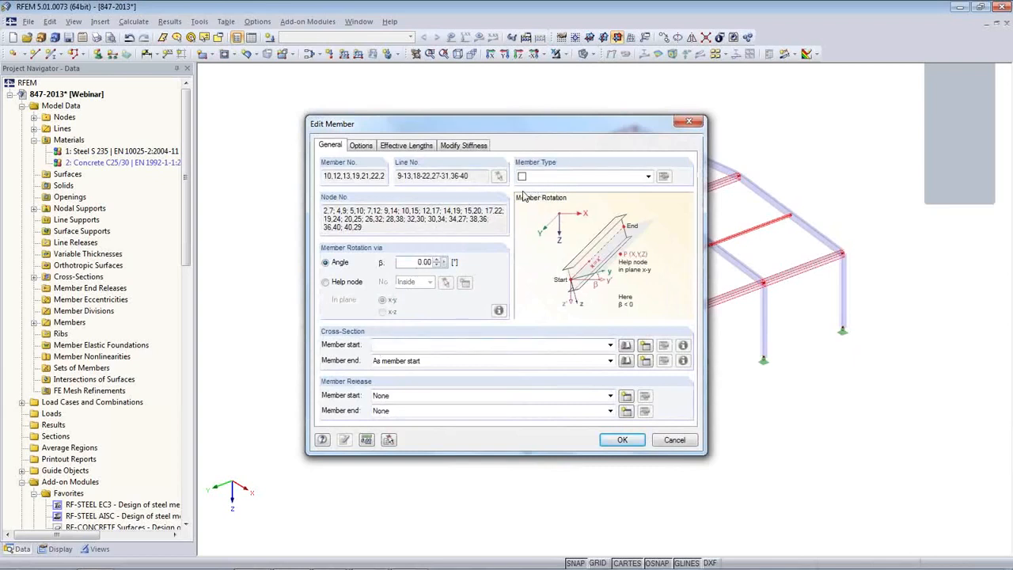
{"action": "left_click_drag", "start_coordinate": [532, 132], "coordinate": [307, 91]}
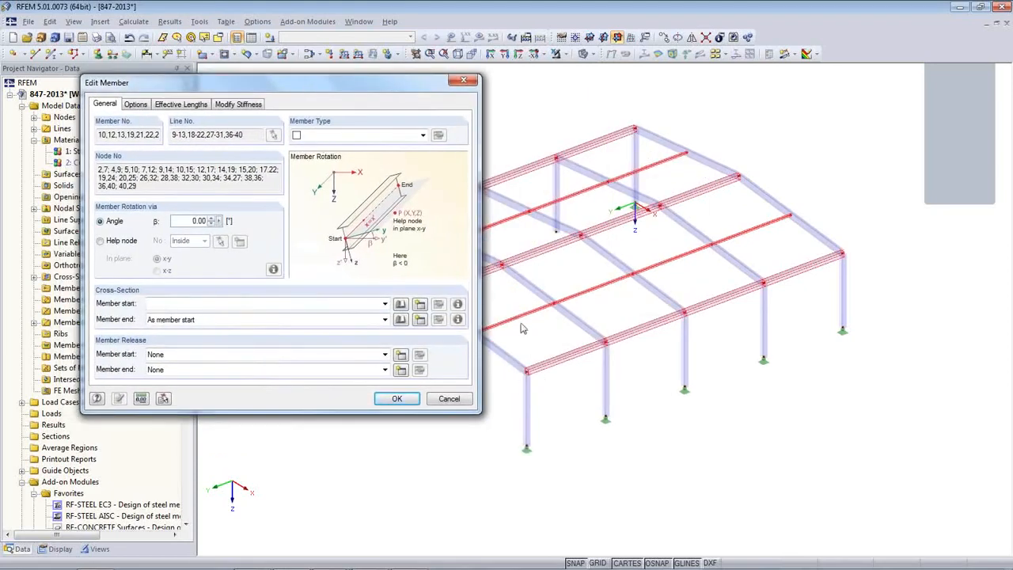
{"action": "left_click", "coordinate": [164, 399]}
{"action": "left_click", "coordinate": [507, 323]}
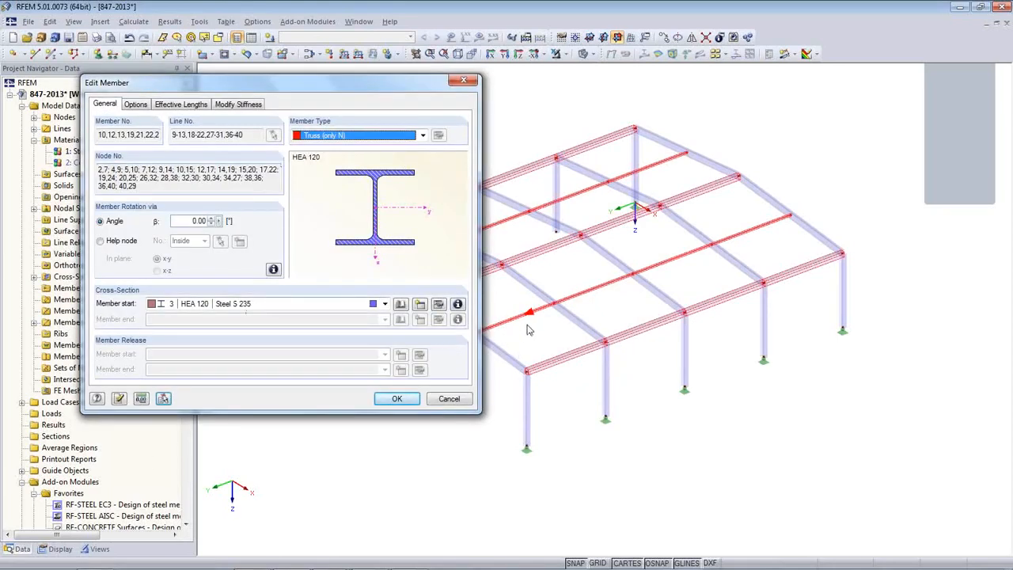
{"action": "left_click", "coordinate": [397, 399]}
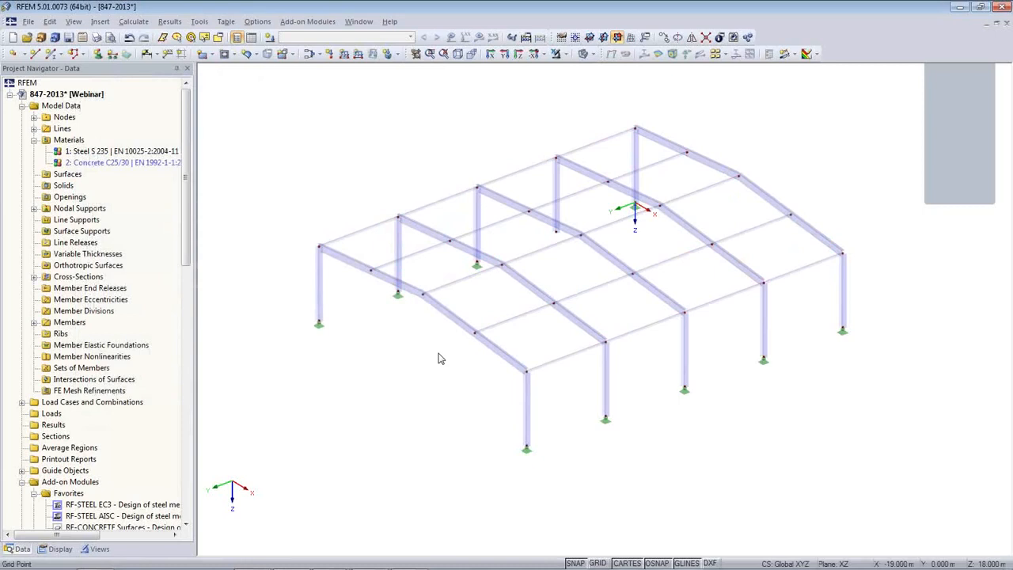
Start generating bracing in cells for the hall's members.
{"action": "middle_click_drag", "start_coordinate": [640, 416], "coordinate": [506, 388], "text": "ctrl"}
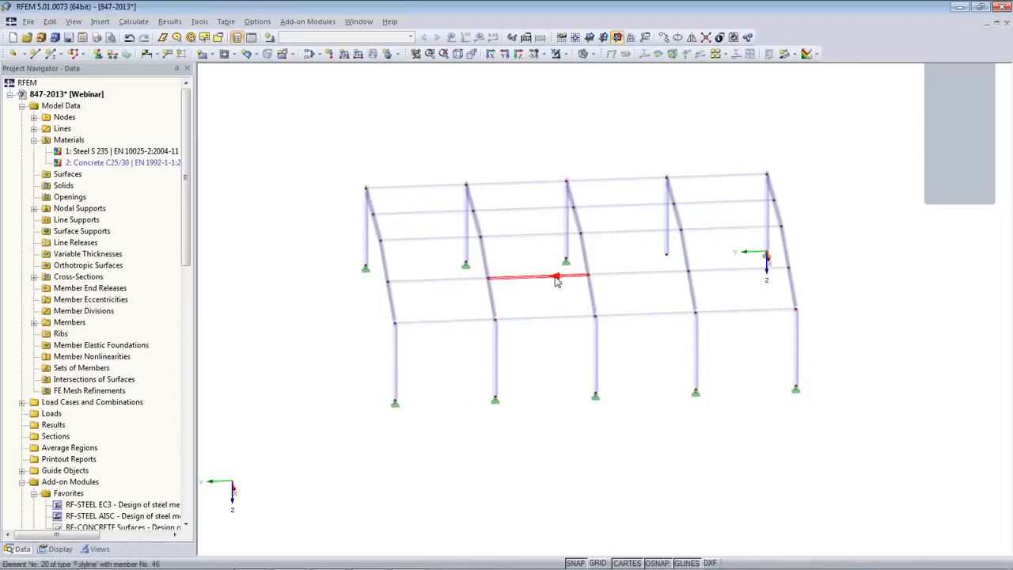
{"action": "middle_click_drag", "start_coordinate": [549, 355], "coordinate": [550, 387], "text": "ctrl"}
{"action": "left_click", "coordinate": [203, 24]}
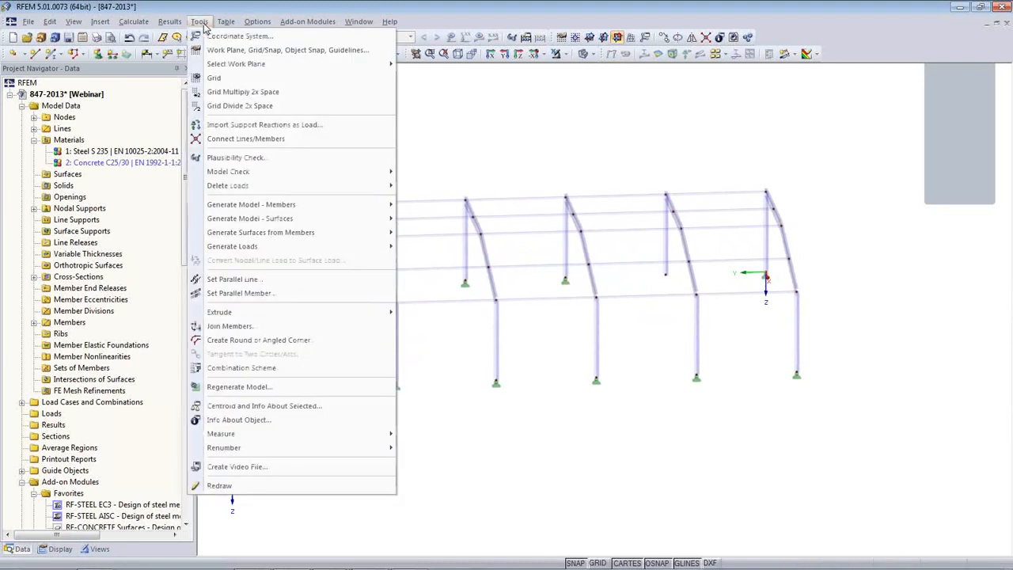
{"action": "mouse_move", "coordinate": [248, 254]}
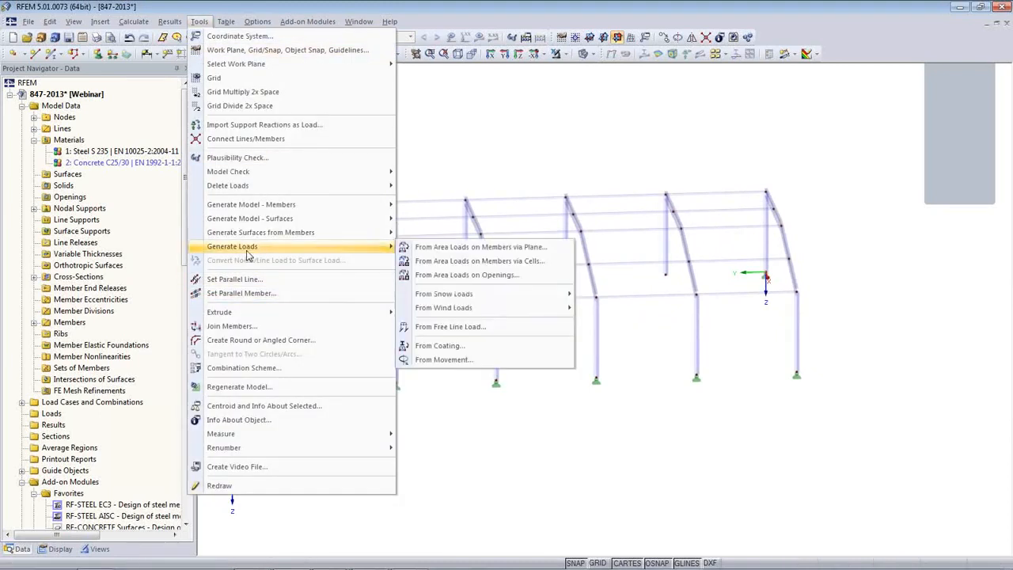
{"action": "mouse_move", "coordinate": [255, 207]}
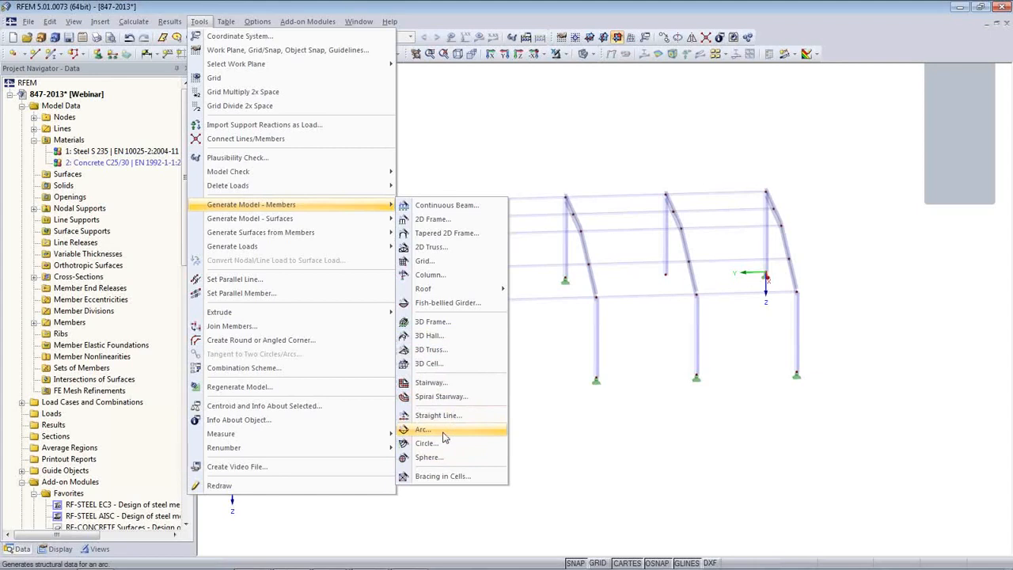
{"action": "left_click", "coordinate": [442, 478]}
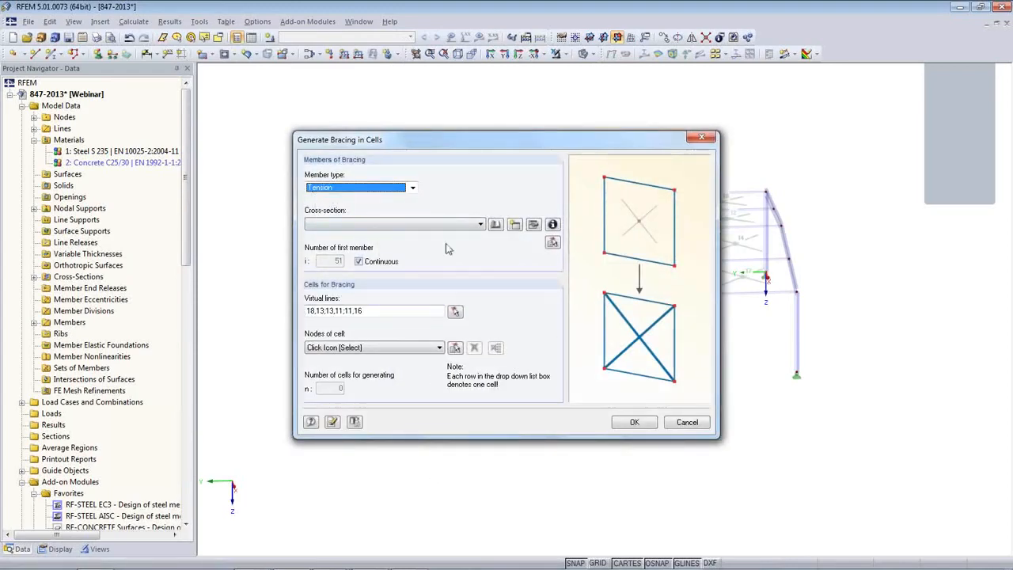
Create a solid round bar cross-section RD 30 in Steel S 235 from the favorites library and assign it to the tension bracing.
{"action": "left_click", "coordinate": [514, 226]}
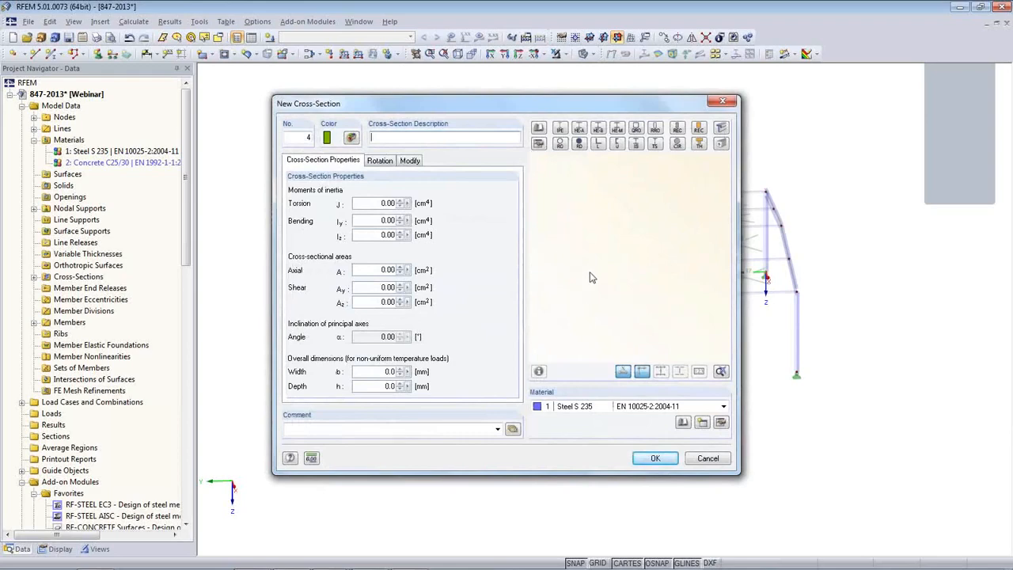
{"action": "left_click", "coordinate": [539, 144]}
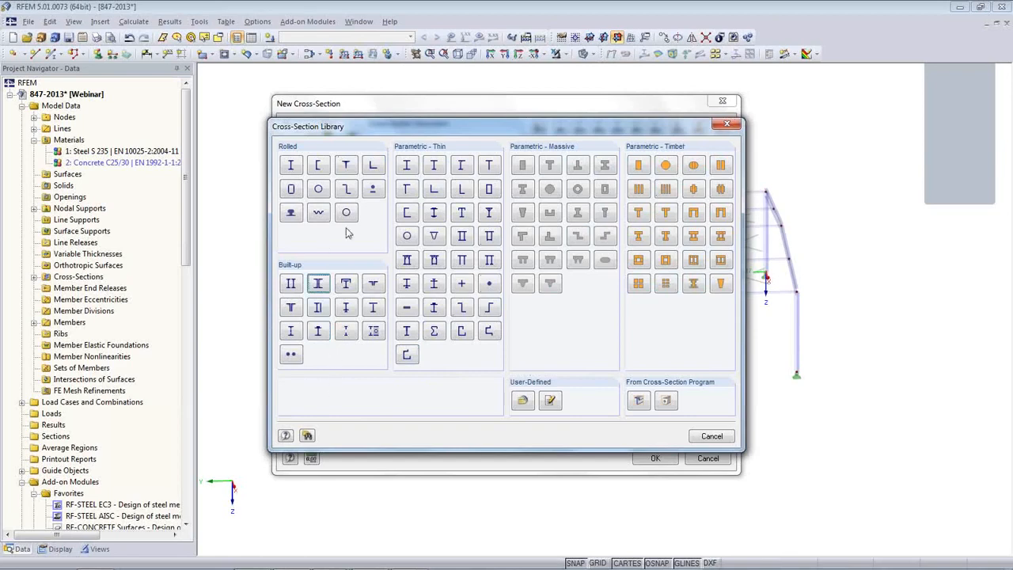
{"action": "left_click", "coordinate": [375, 193]}
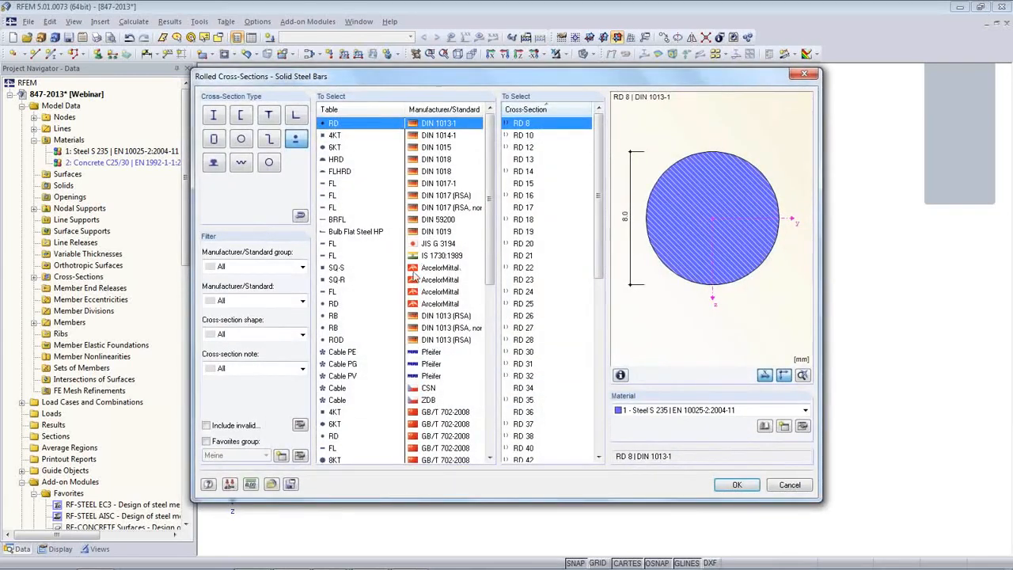
{"action": "mouse_move", "coordinate": [490, 182]}
{"action": "left_mouse_down"}
{"action": "mouse_move", "coordinate": [490, 347]}
{"action": "mouse_move", "coordinate": [479, 196]}
{"action": "left_mouse_up"}
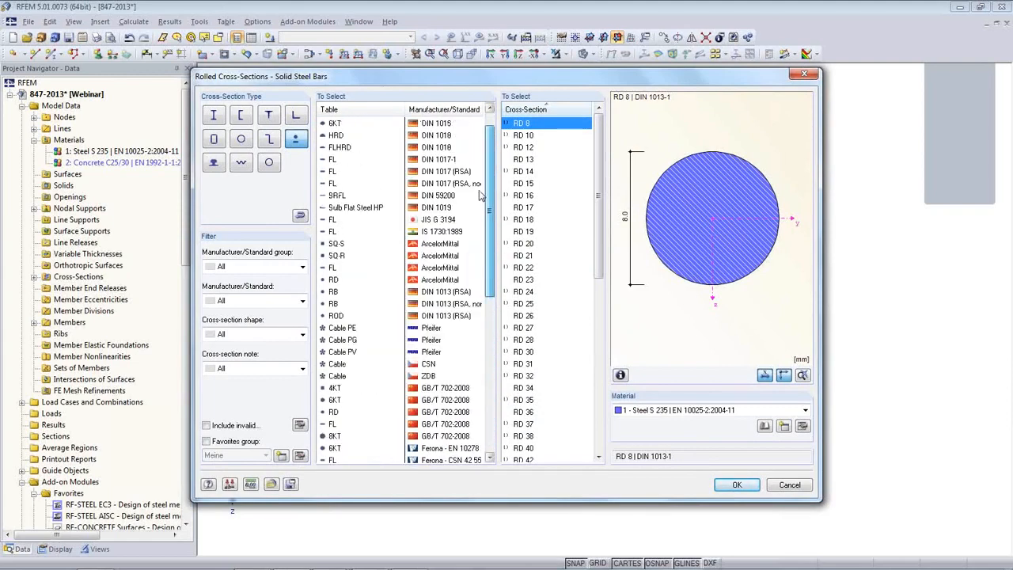
{"action": "left_click", "coordinate": [206, 442]}
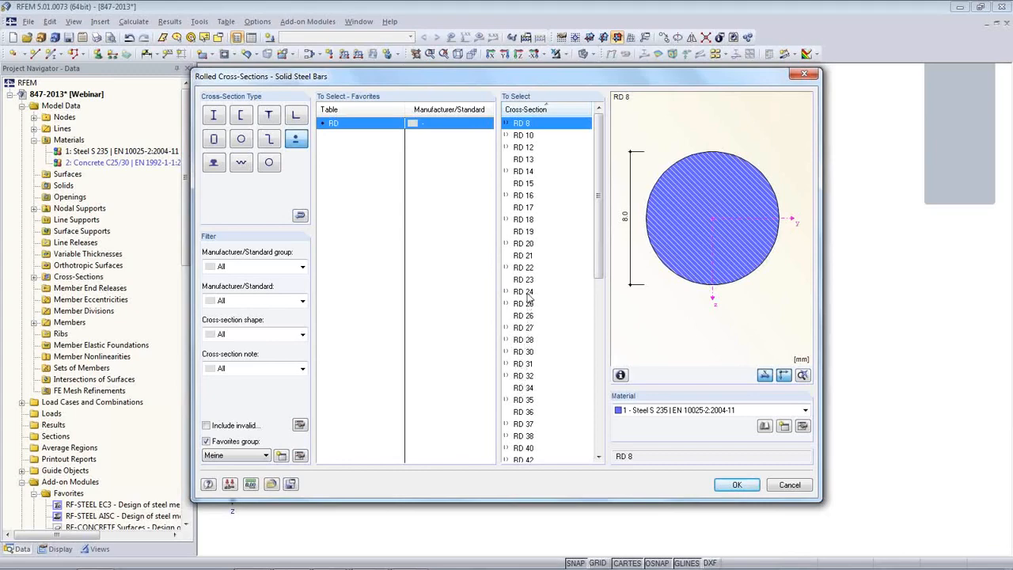
{"action": "left_click", "coordinate": [523, 353]}
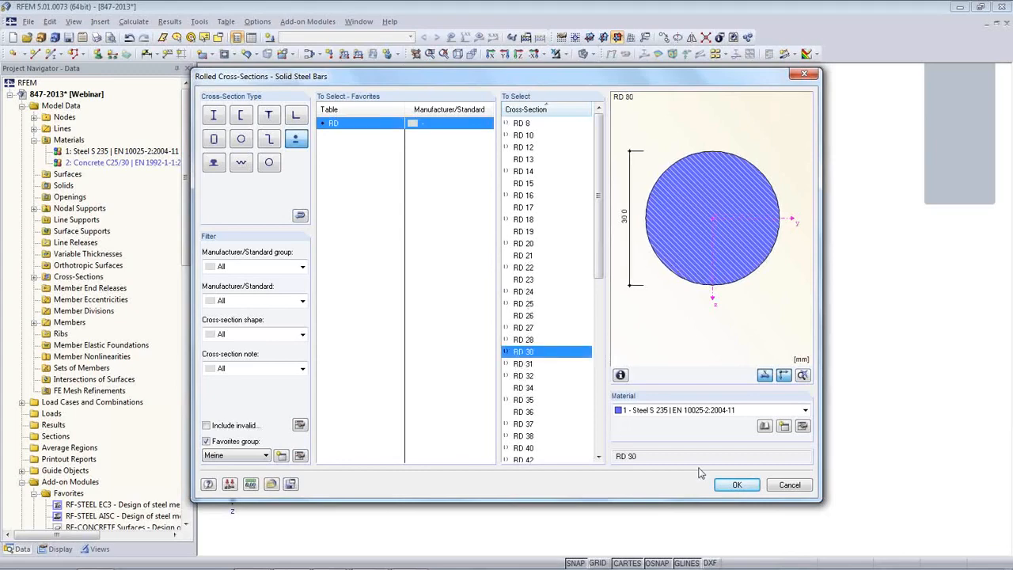
{"action": "left_click", "coordinate": [737, 484]}
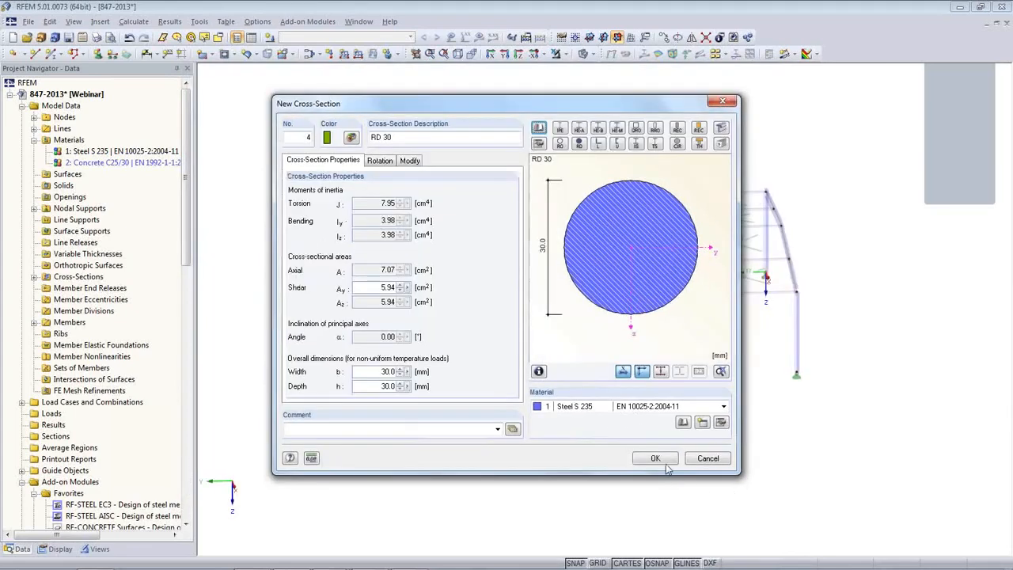
{"action": "left_click", "coordinate": [655, 461]}
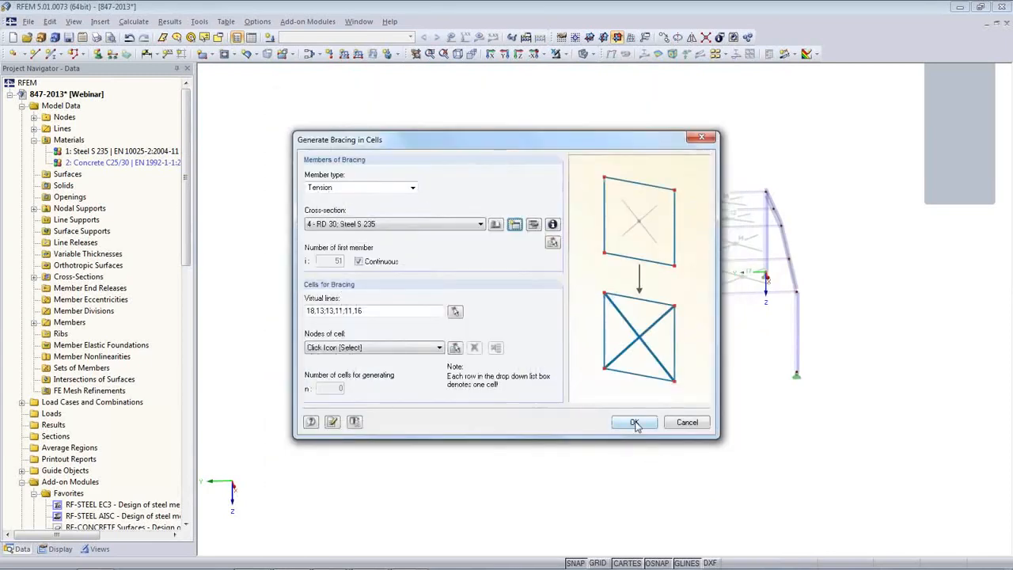
Clear the virtual lines and redraw them as 18,13; 13,11; 11,16 through the column bases of the second bay.
{"action": "double_click", "coordinate": [372, 312]}
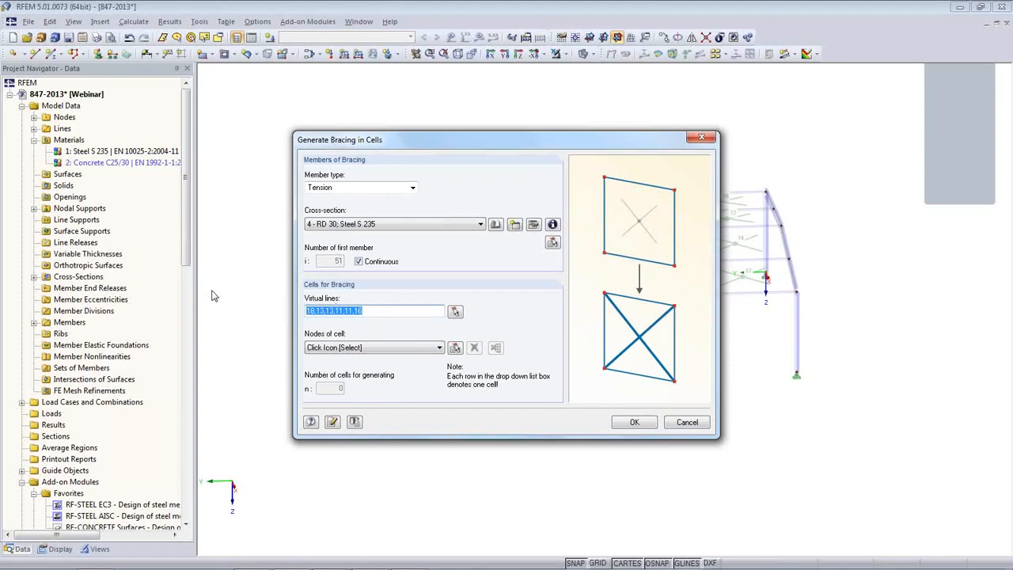
{"action": "left_click_drag", "start_coordinate": [463, 139], "coordinate": [199, 182]}
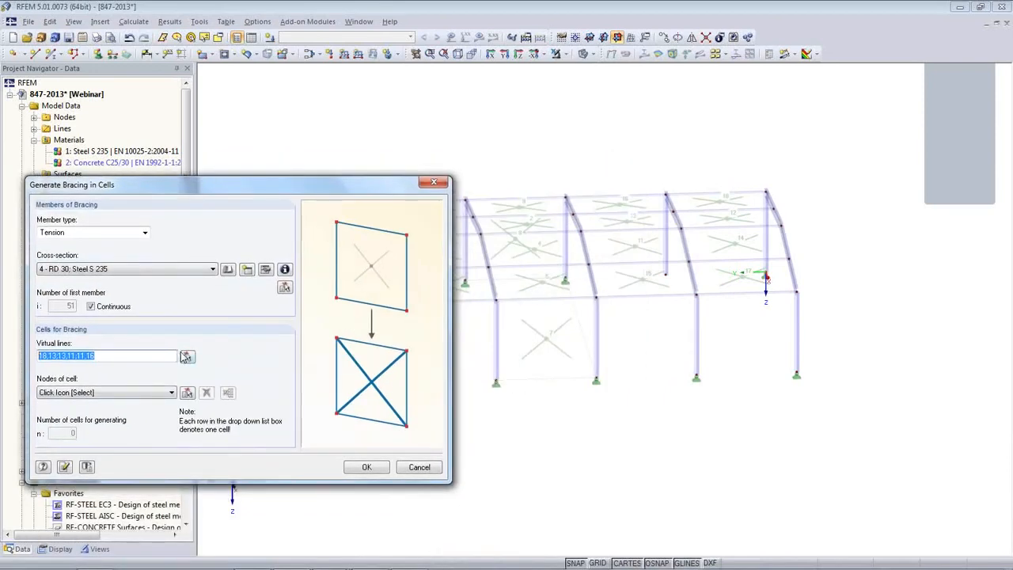
{"action": "key", "text": "Delete"}
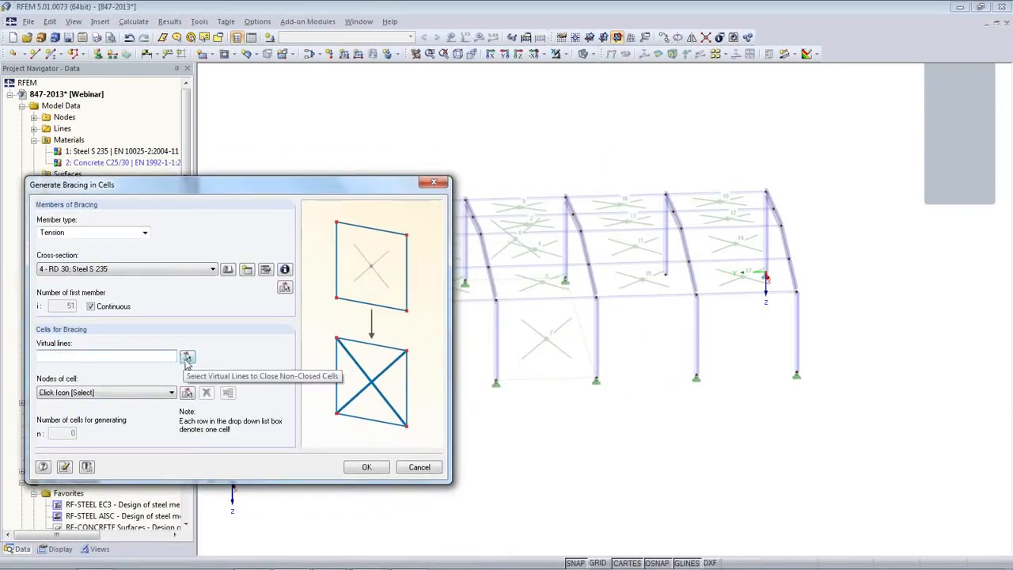
{"action": "left_click", "coordinate": [187, 358]}
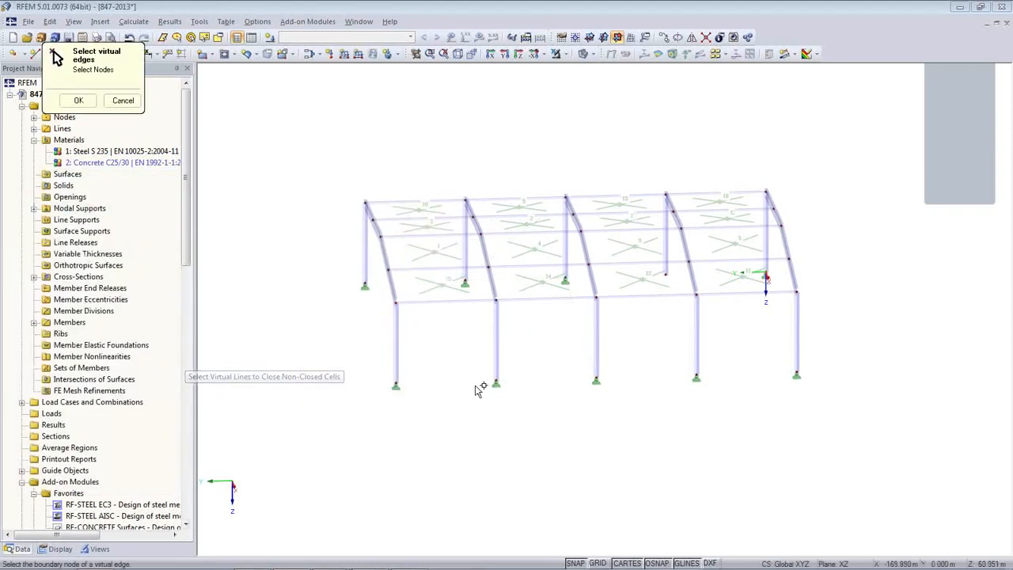
{"action": "left_click", "coordinate": [596, 381]}
{"action": "left_click", "coordinate": [565, 281]}
{"action": "left_click", "coordinate": [465, 283]}
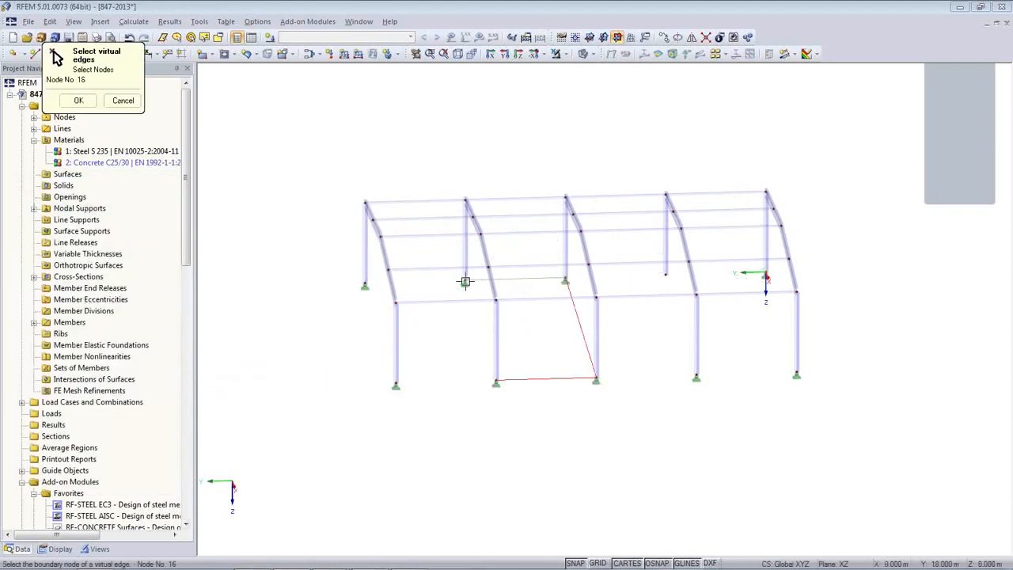
{"action": "left_click", "coordinate": [490, 367]}
{"action": "left_click", "coordinate": [78, 100]}
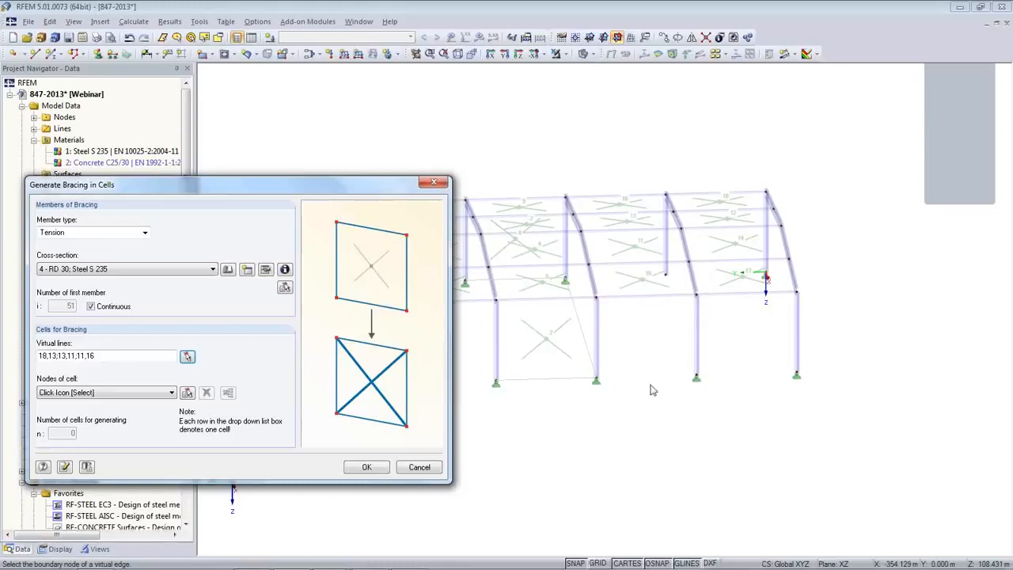
Select cells 2, 4, 5 and 7-9 in the roof and walls of the second bay and generate the bracing.
{"action": "left_click", "coordinate": [187, 393]}
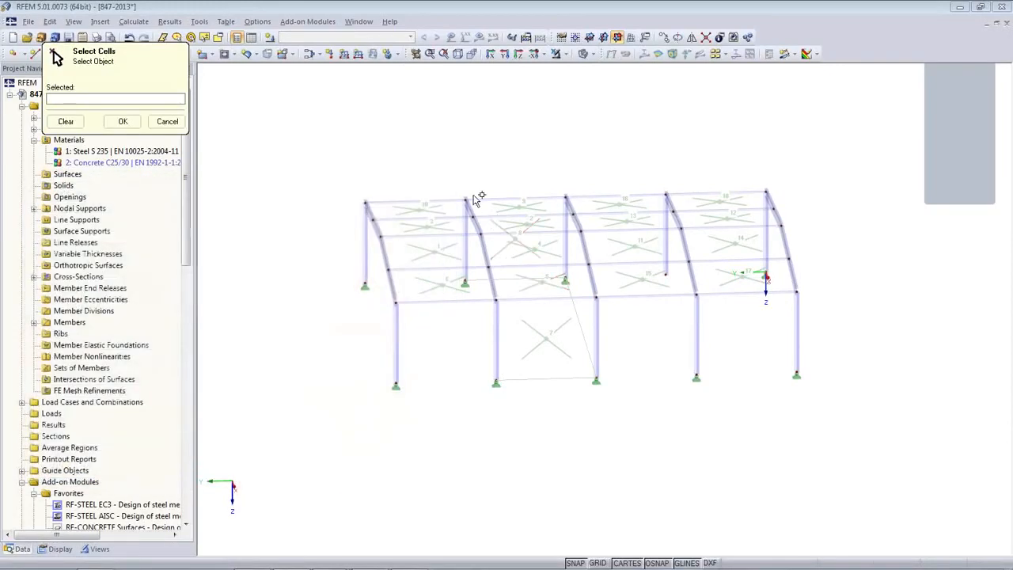
{"action": "middle_click_drag", "start_coordinate": [615, 328], "coordinate": [571, 305]}
{"action": "left_click_drag", "start_coordinate": [475, 185], "coordinate": [583, 393]}
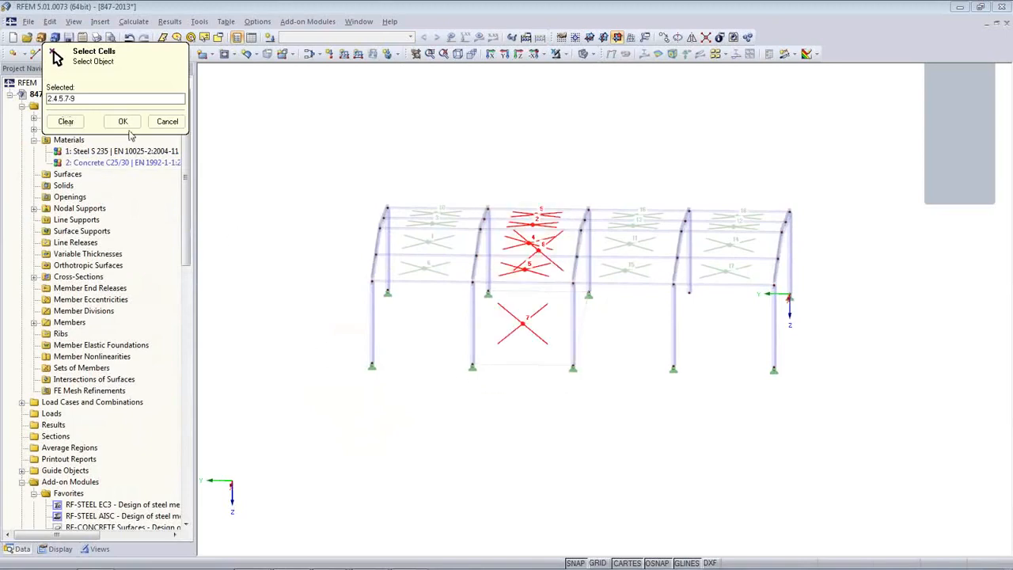
{"action": "left_click", "coordinate": [124, 121]}
{"action": "left_click", "coordinate": [380, 471]}
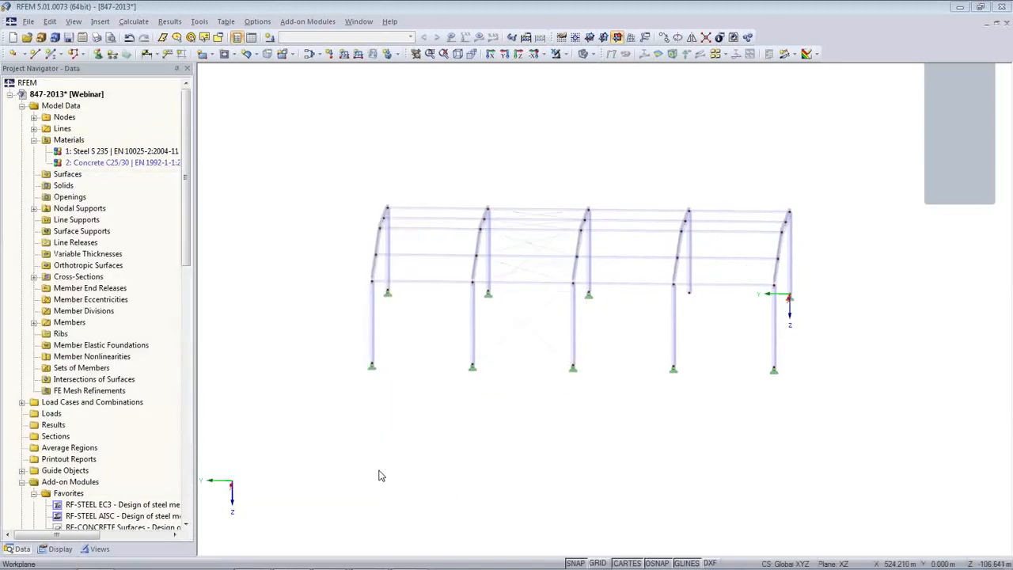
Examine the generated bracing and its joints with the frames up close, switching between solid and wireframe display.
{"action": "middle_click_drag", "start_coordinate": [542, 433], "coordinate": [633, 385], "text": "ctrl"}
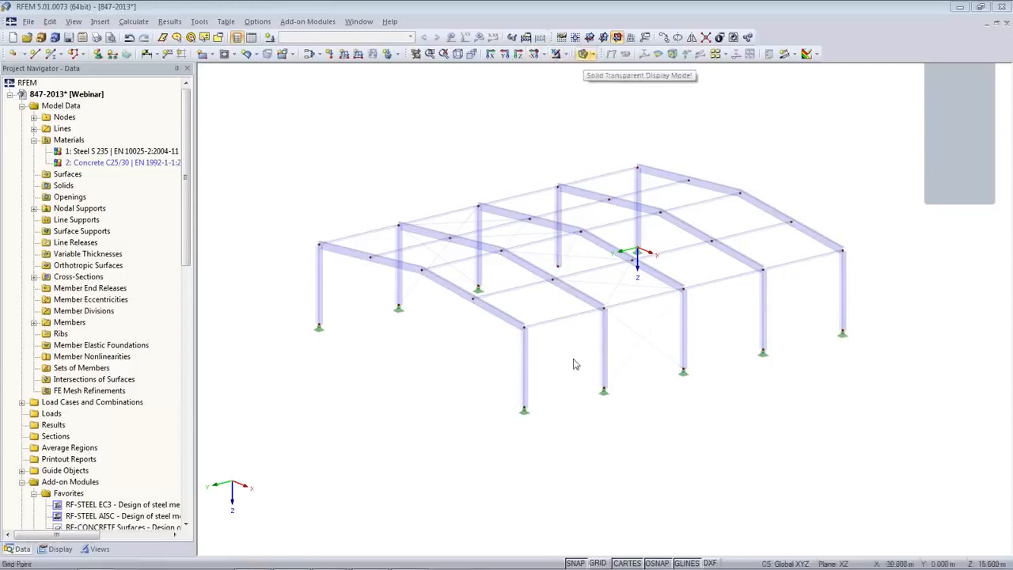
{"action": "scroll", "coordinate": [537, 263], "scroll_direction": "up", "scroll_amount": 5}
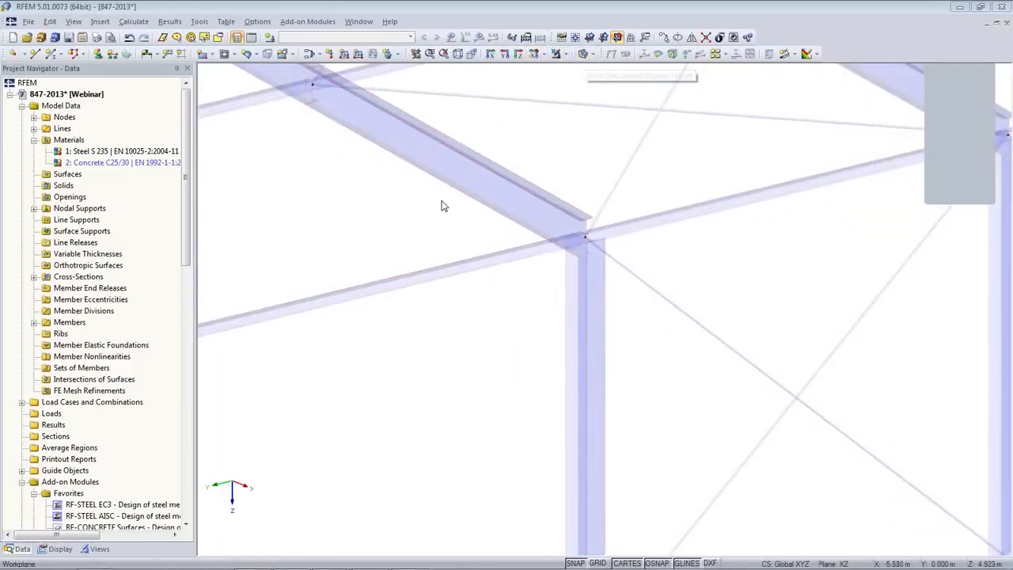
{"action": "middle_click_drag", "start_coordinate": [443, 204], "coordinate": [615, 388]}
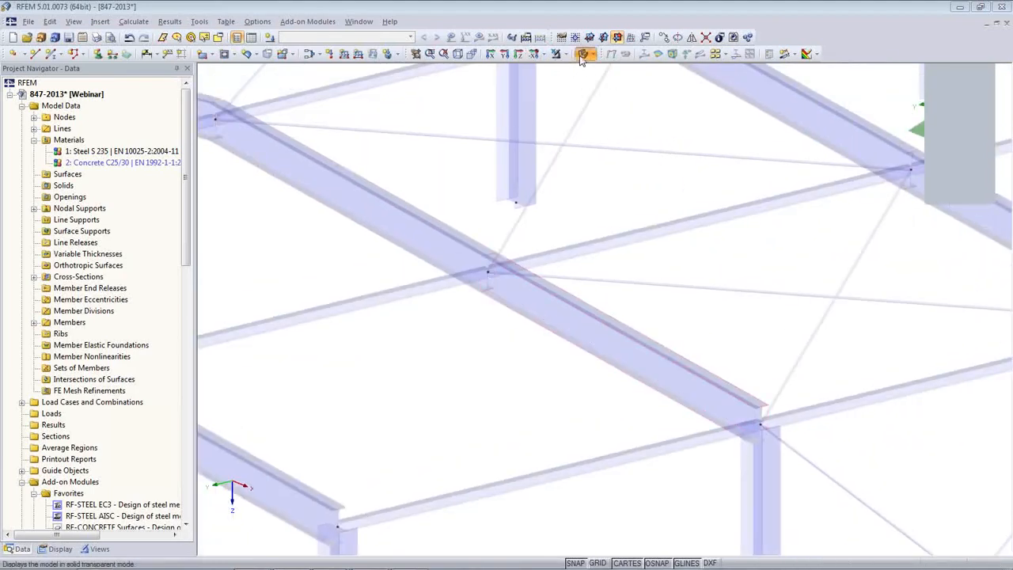
{"action": "left_click", "coordinate": [582, 53]}
{"action": "scroll", "coordinate": [549, 335], "scroll_direction": "down", "scroll_amount": 6}
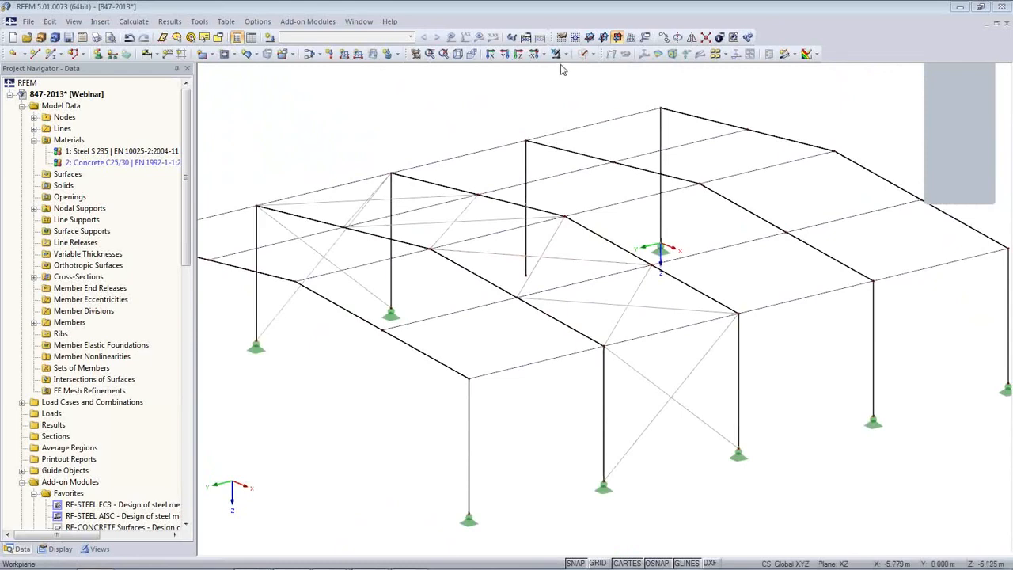
{"action": "left_click", "coordinate": [583, 53]}
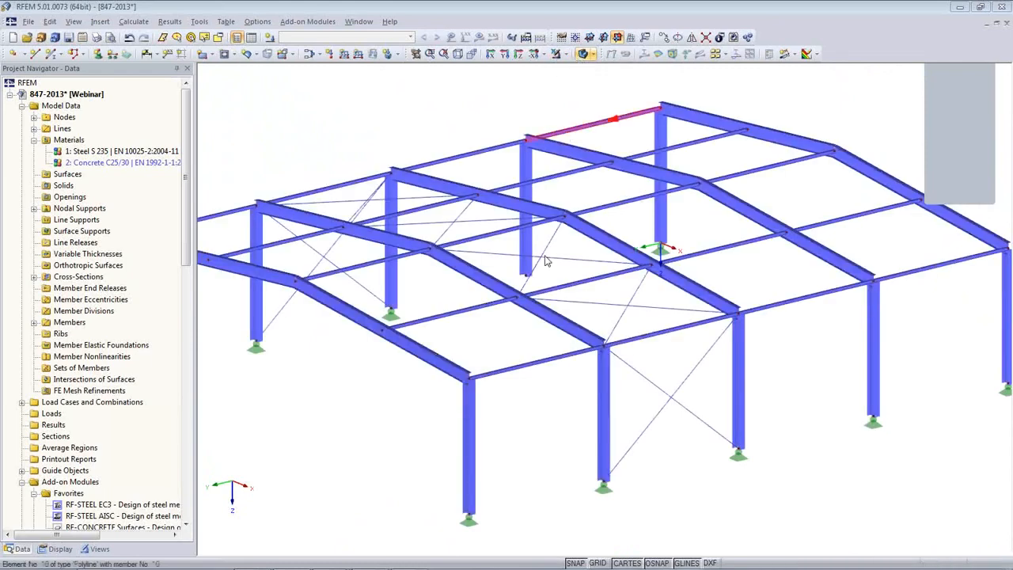
{"action": "scroll", "coordinate": [492, 269], "scroll_direction": "up", "scroll_amount": 8}
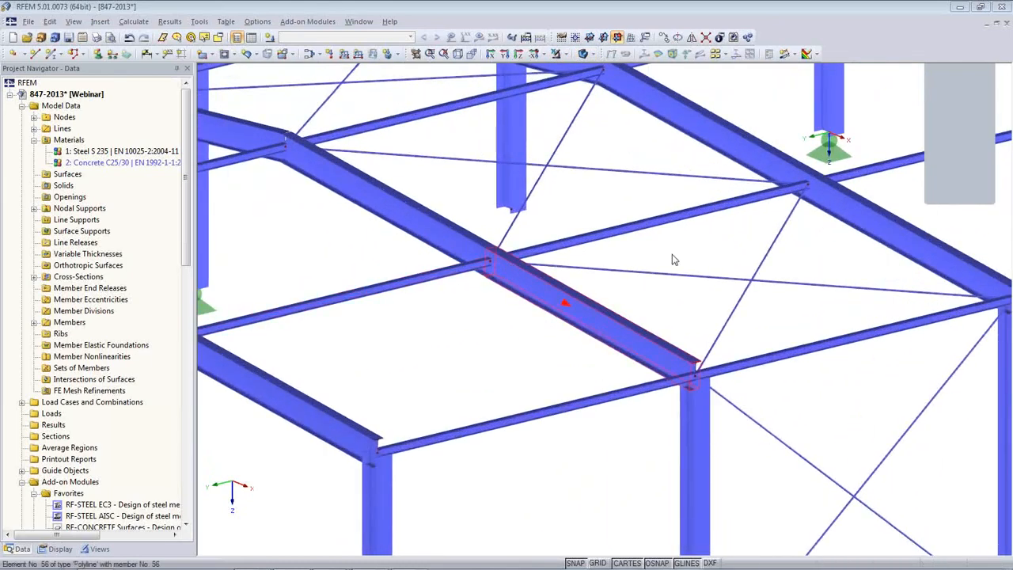
{"action": "scroll", "coordinate": [692, 366], "scroll_direction": "down", "scroll_amount": 6}
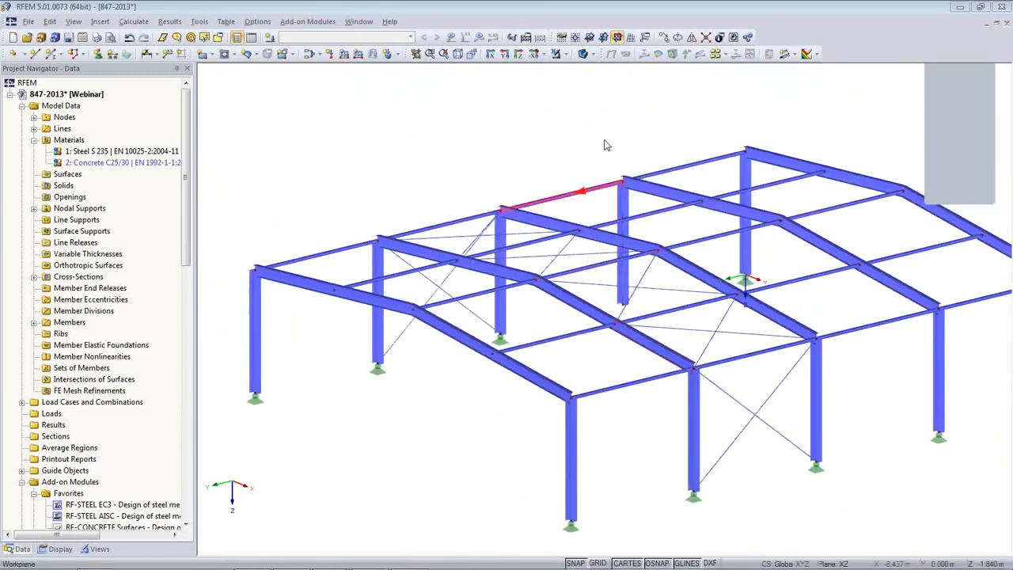
{"action": "left_click", "coordinate": [583, 54]}
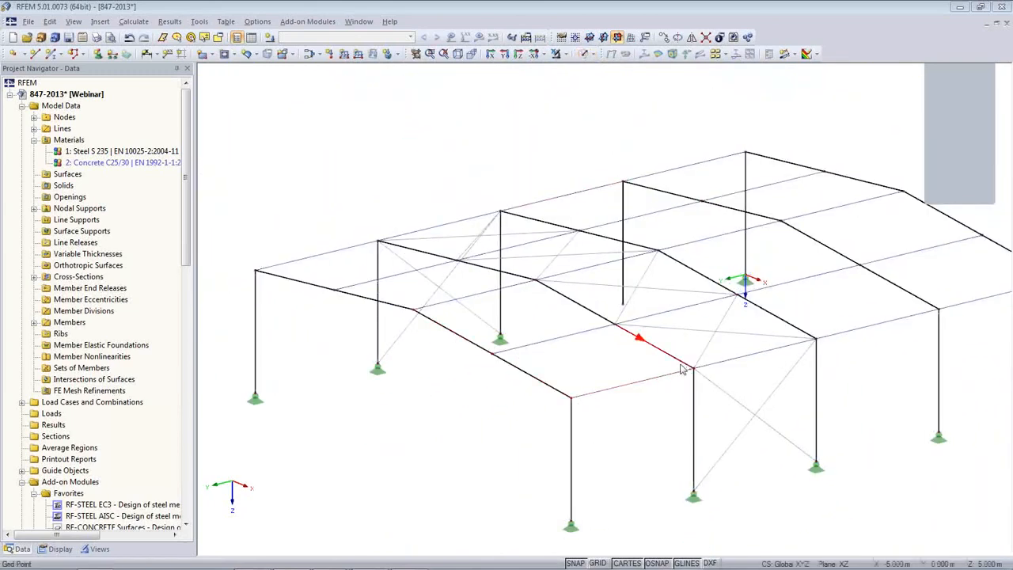
Show the cross-section outlines of the members in the model display.
{"action": "left_click", "coordinate": [55, 548]}
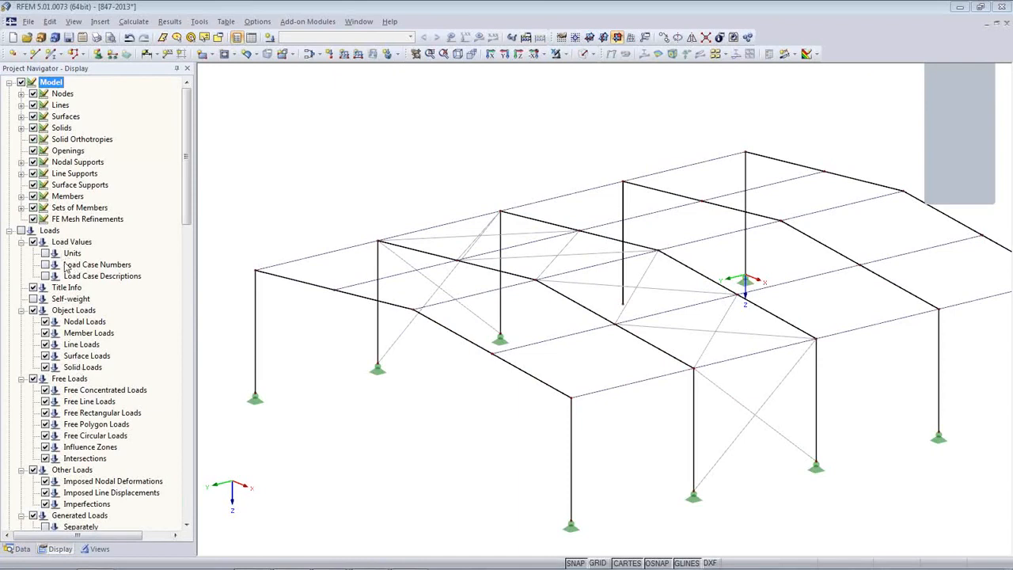
{"action": "left_click", "coordinate": [21, 197]}
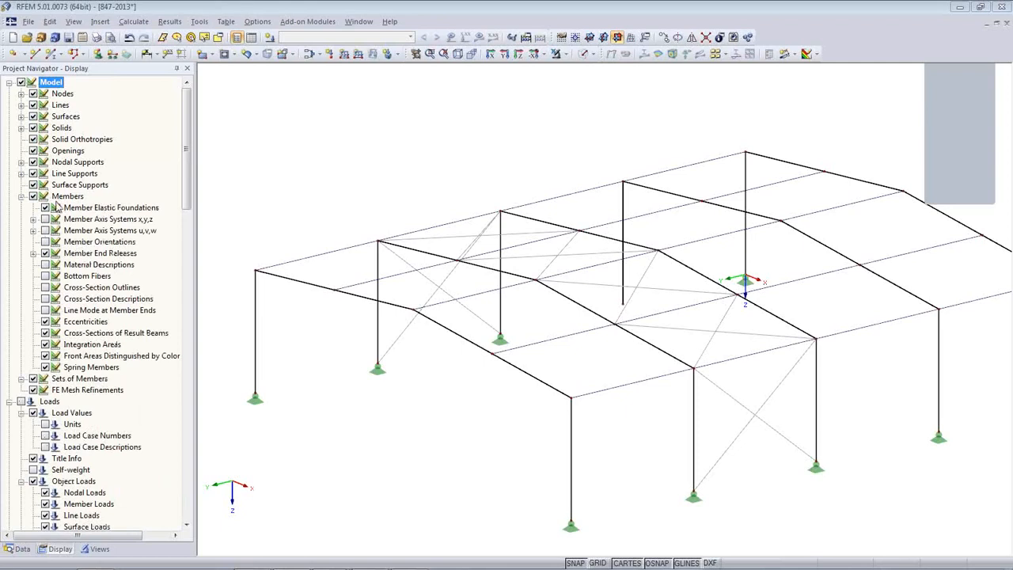
{"action": "left_click", "coordinate": [46, 288]}
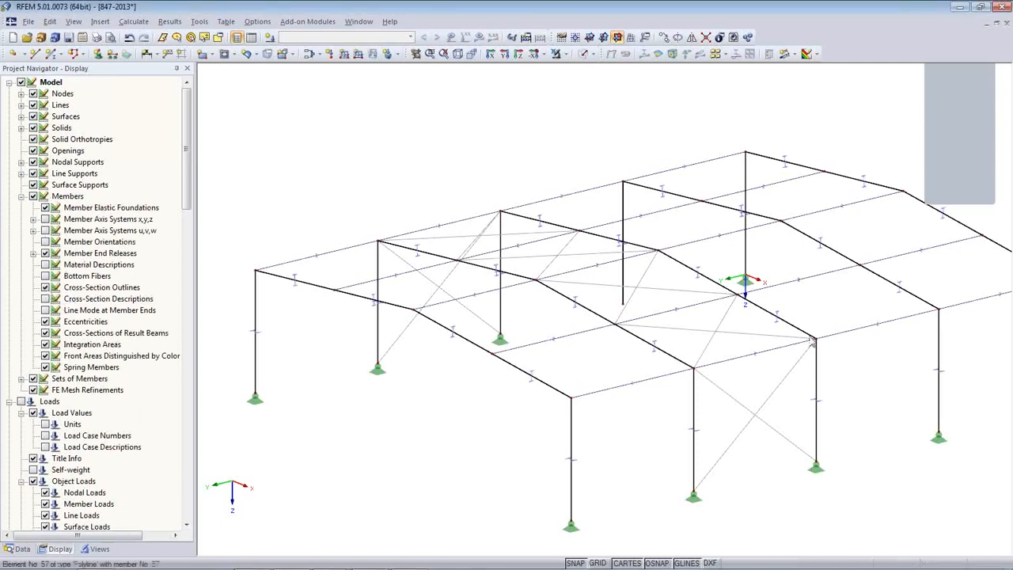
Copy the front gable's corner column to the two intermediate rafter nodes where the purlins meet.
{"action": "middle_click_drag", "start_coordinate": [800, 384], "coordinate": [716, 377], "text": "ctrl"}
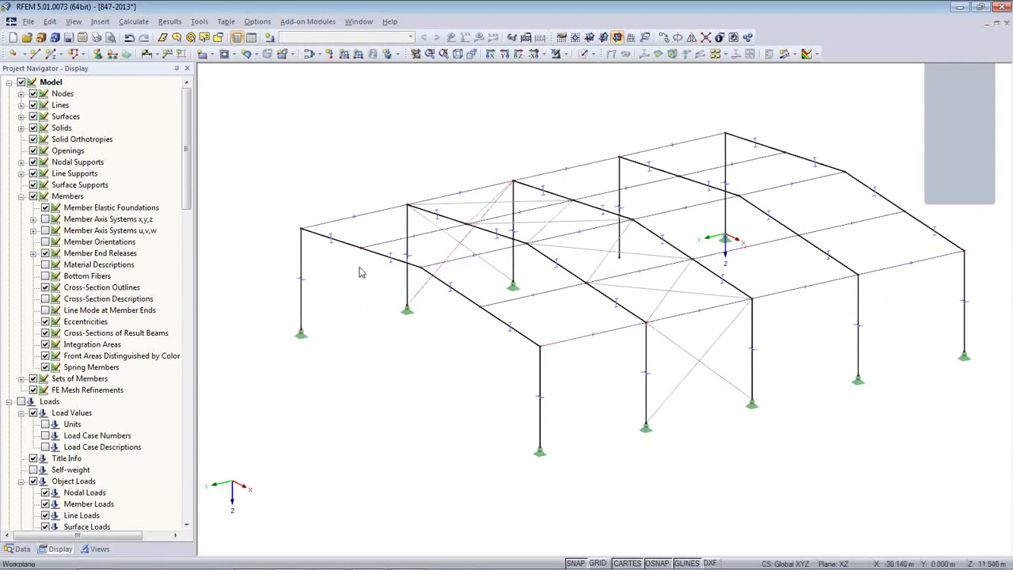
{"action": "left_click", "coordinate": [529, 412]}
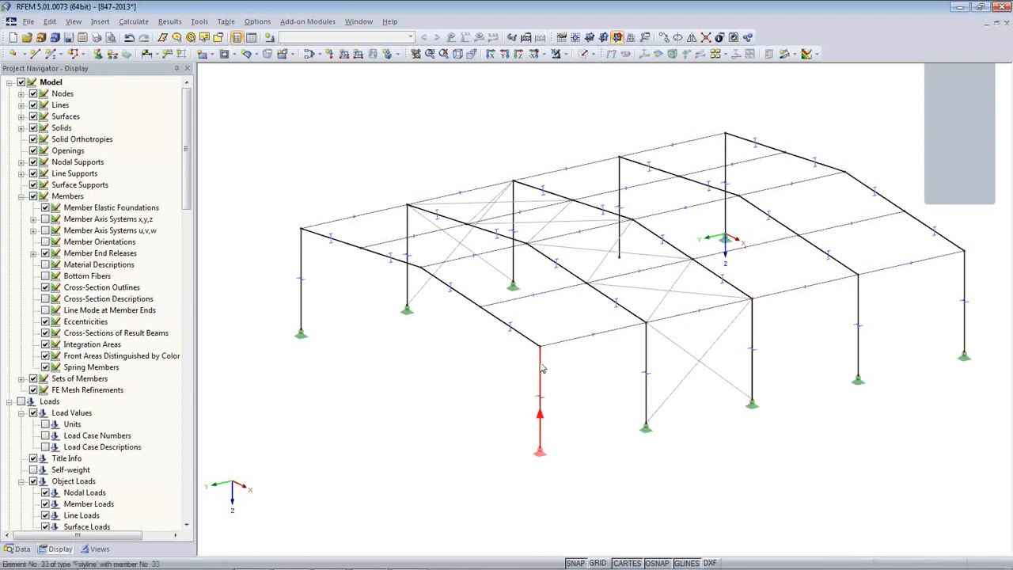
{"action": "left_click_drag", "start_coordinate": [542, 366], "coordinate": [360, 256]}
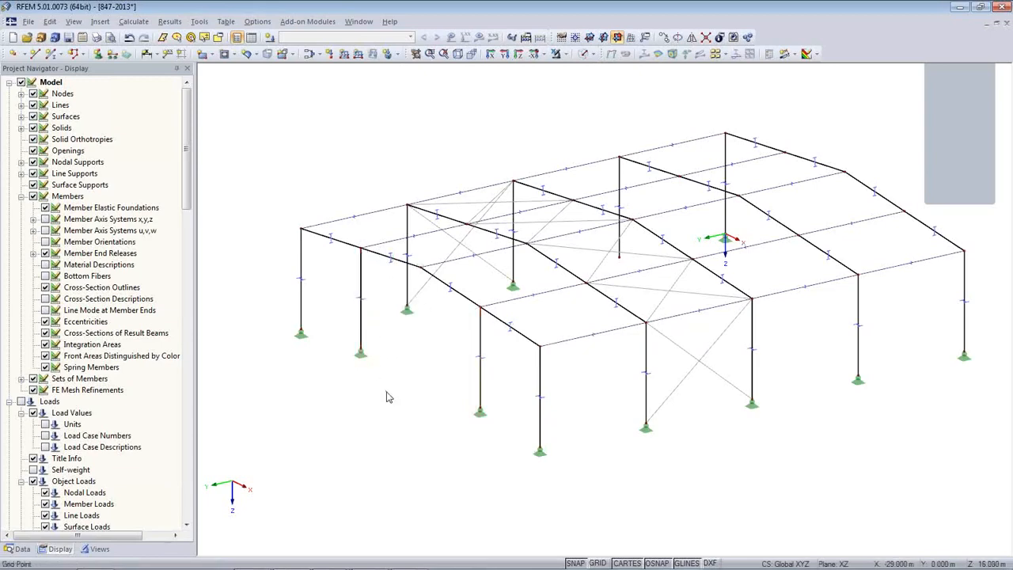
Select the base nodes of the two new gable columns and set their Z coordinate to 0 m.
{"action": "middle_click_drag", "start_coordinate": [391, 404], "coordinate": [545, 434], "text": "ctrl"}
{"action": "left_click_drag", "start_coordinate": [639, 474], "coordinate": [372, 400]}
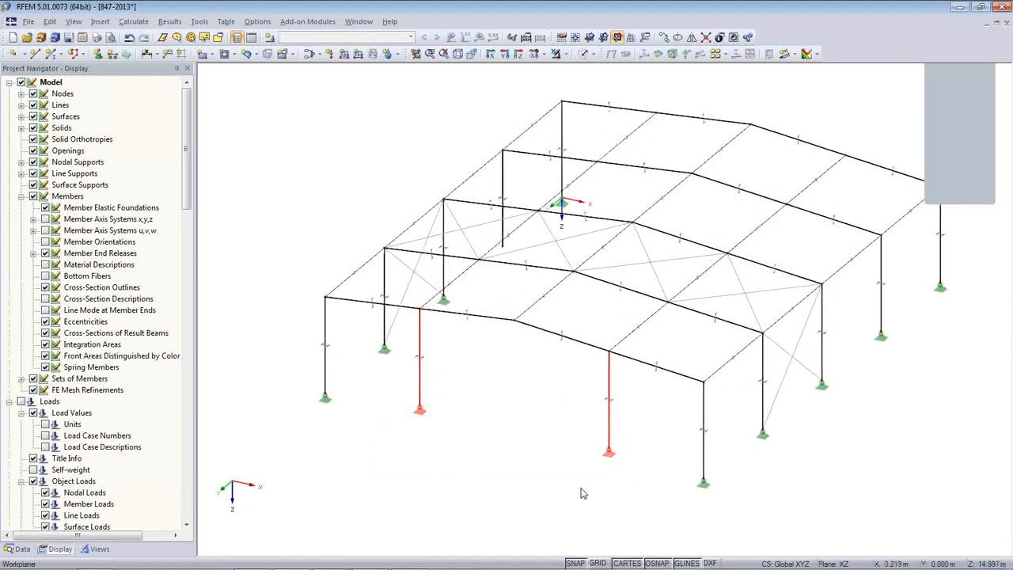
{"action": "double_click", "coordinate": [609, 453]}
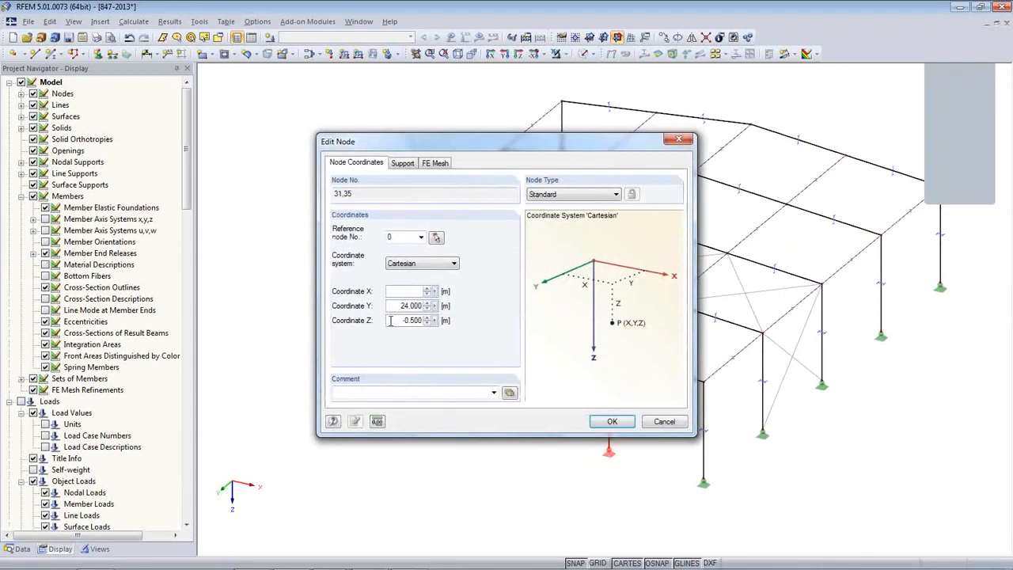
{"action": "double_click", "coordinate": [390, 321]}
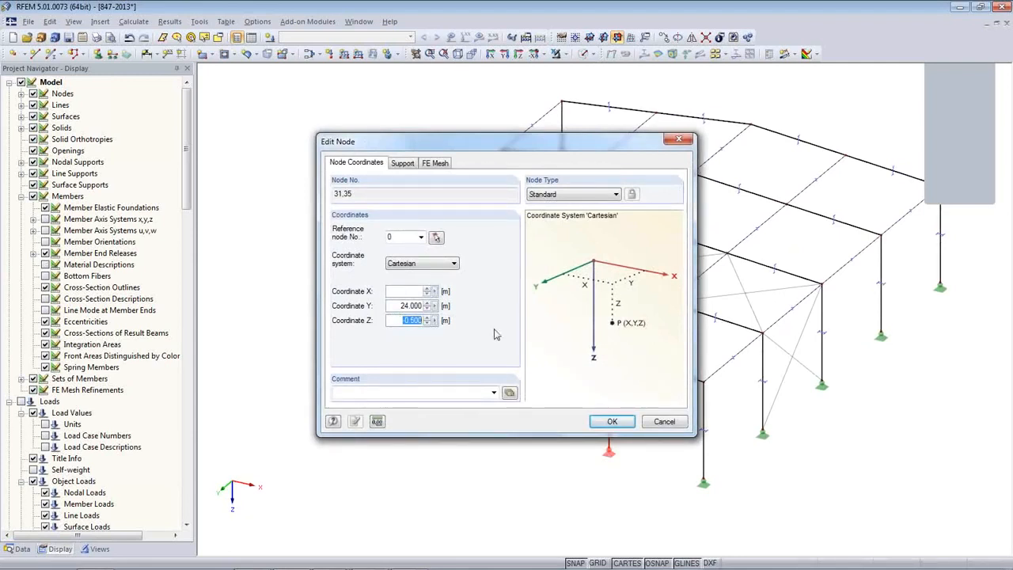
{"action": "type", "text": "0"}
{"action": "left_click", "coordinate": [610, 422]}
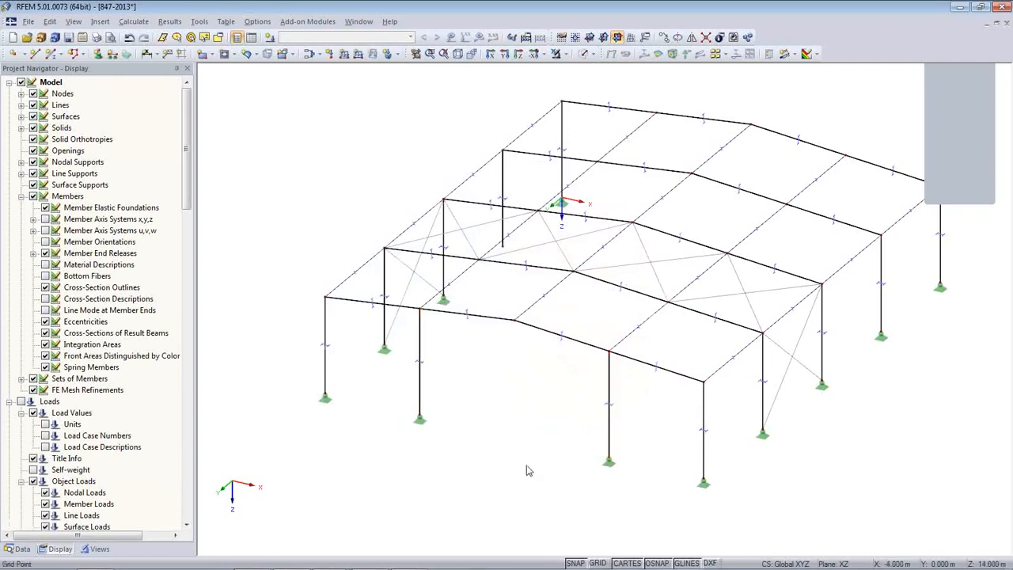
Edit both intermediate gable columns together and apply a member rotation angle of 90°.
{"action": "middle_click_drag", "start_coordinate": [474, 458], "coordinate": [528, 374], "text": "ctrl"}
{"action": "middle_click_drag", "start_coordinate": [557, 346], "coordinate": [645, 404], "text": "ctrl"}
{"action": "left_click", "coordinate": [650, 404]}
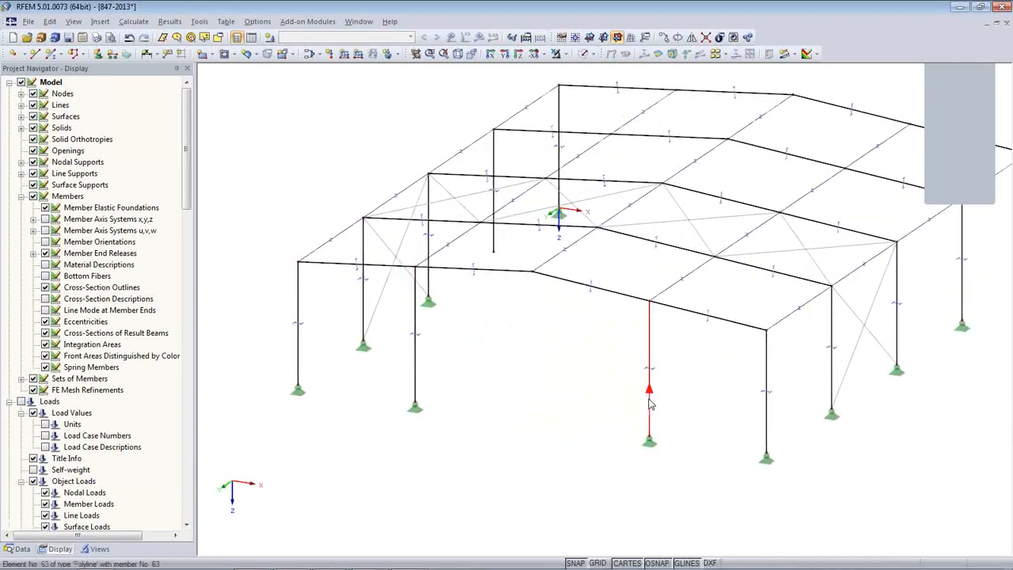
{"action": "double_click", "coordinate": [414, 365]}
{"action": "left_click_drag", "start_coordinate": [544, 125], "coordinate": [763, 102]}
{"action": "double_click", "coordinate": [644, 239]}
{"action": "type", "text": "90"}
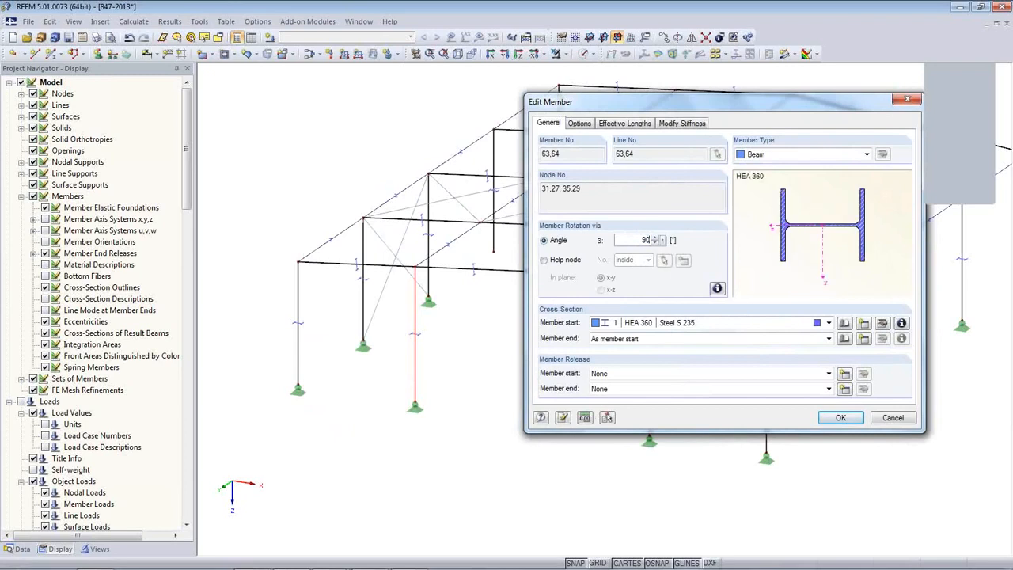
{"action": "left_click", "coordinate": [562, 419]}
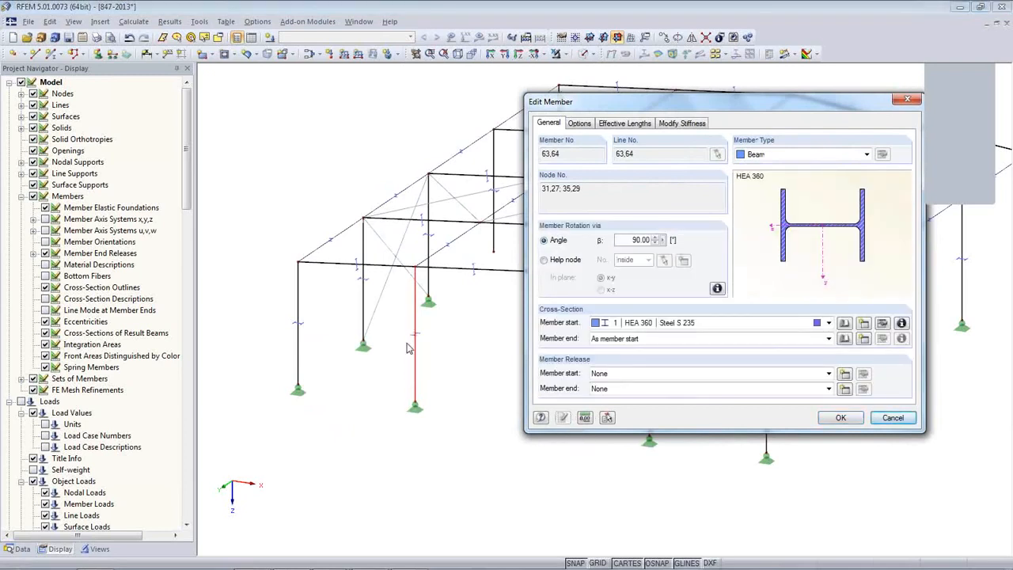
Create an HEA 180 cross-section in Steel S 235 and apply it to the two intermediate gable columns.
{"action": "left_click", "coordinate": [864, 325]}
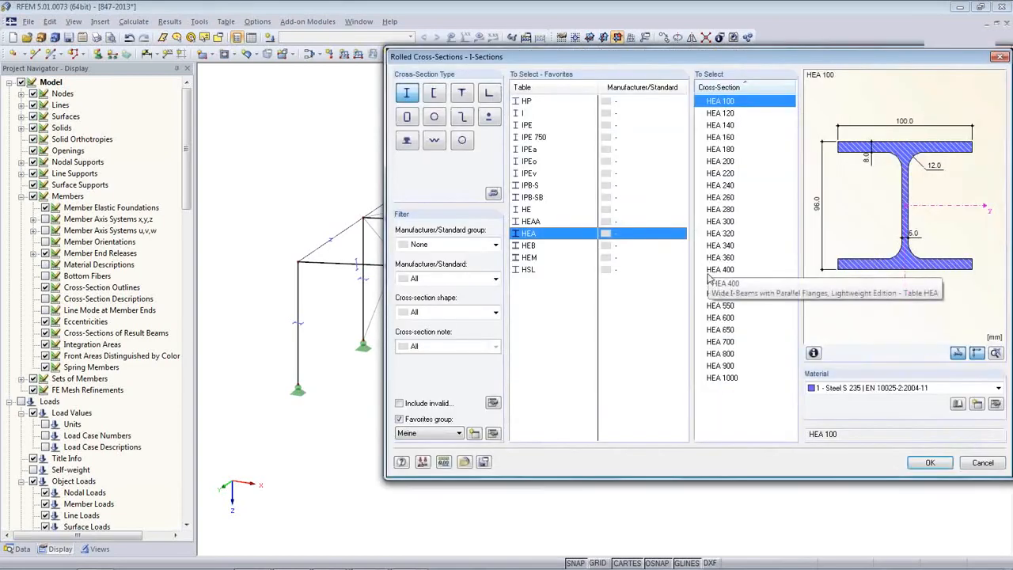
{"action": "left_click", "coordinate": [730, 150]}
{"action": "left_click", "coordinate": [928, 463]}
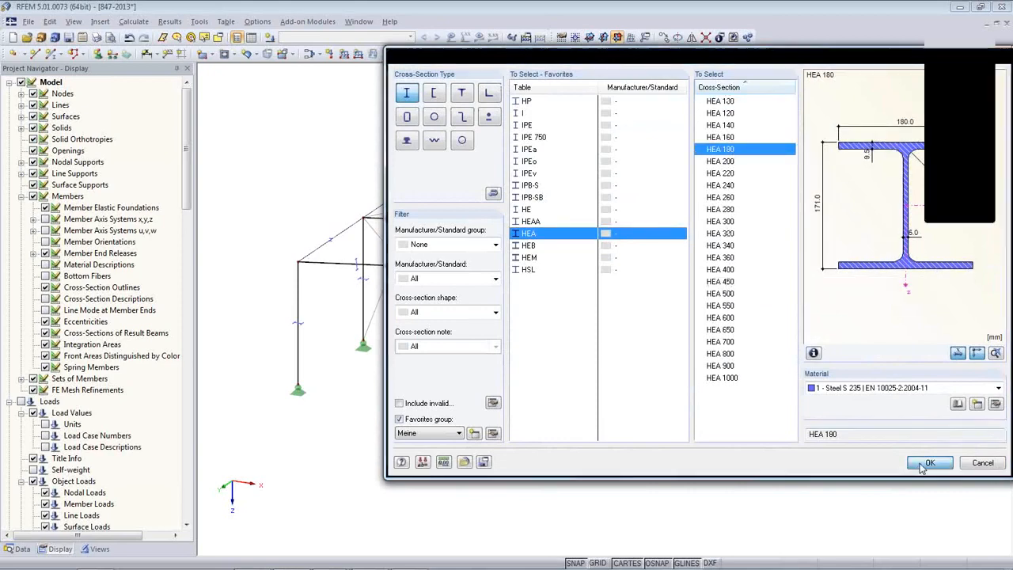
{"action": "left_click", "coordinate": [877, 437]}
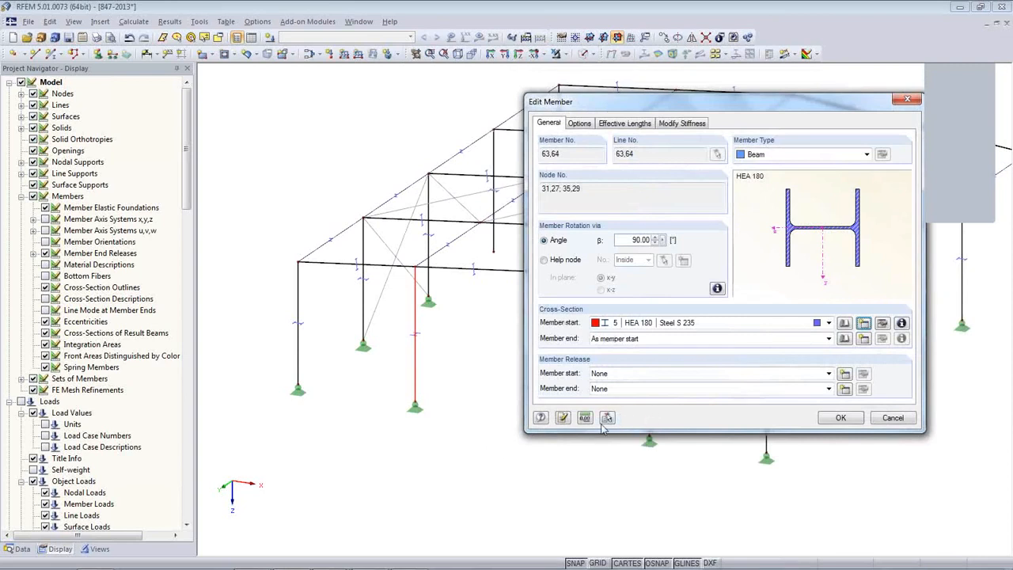
{"action": "left_click", "coordinate": [563, 417]}
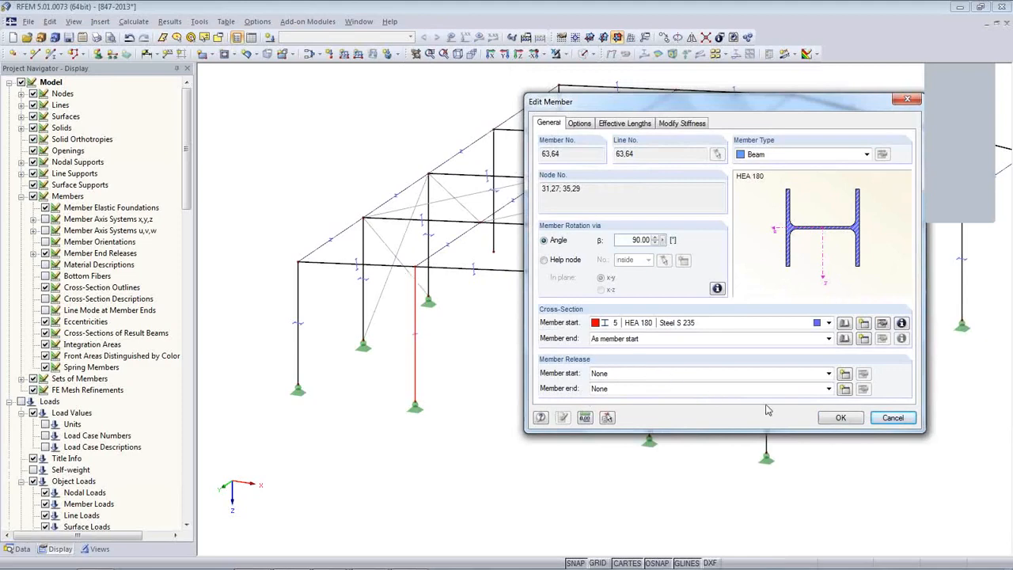
Create a member end release with ux, φy and φz released and assign it to the member end of both gable columns.
{"action": "left_click", "coordinate": [844, 389]}
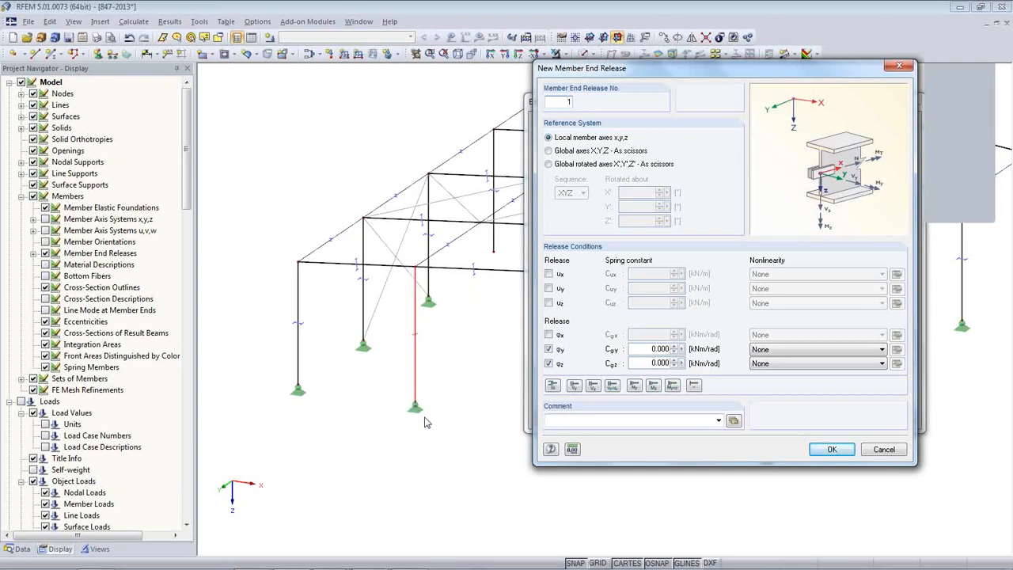
{"action": "left_click", "coordinate": [549, 274]}
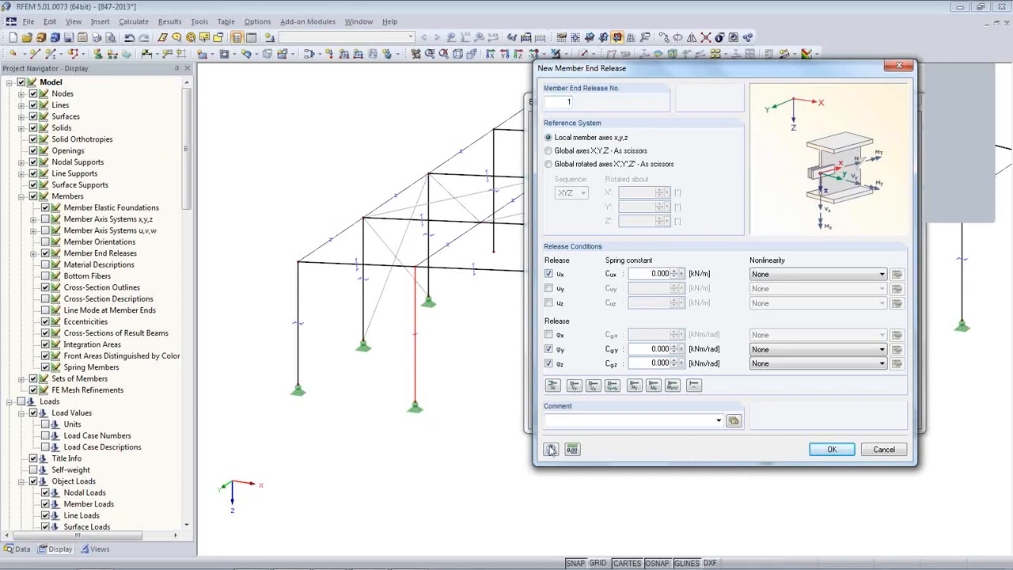
{"action": "left_click", "coordinate": [829, 456]}
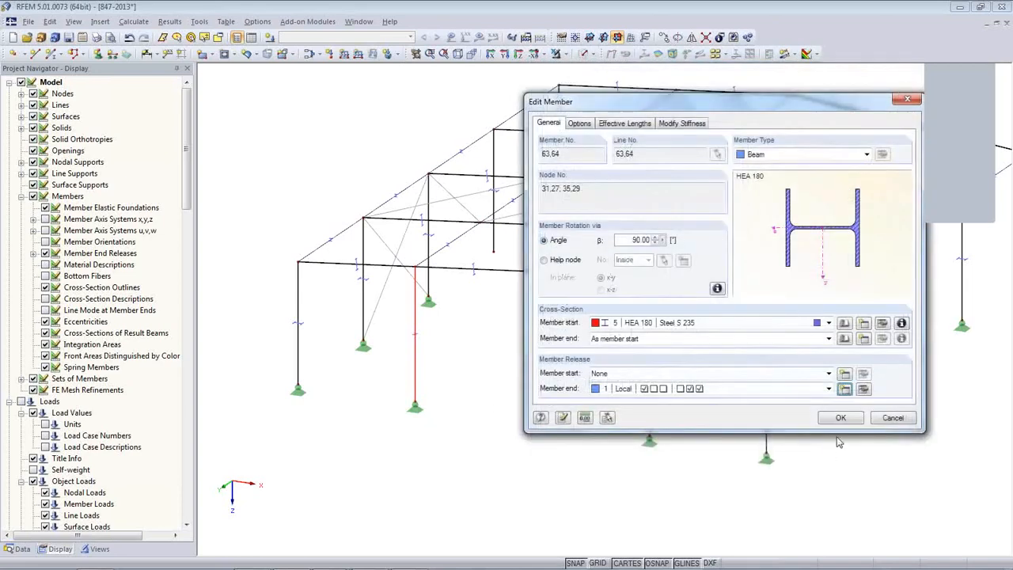
{"action": "left_click", "coordinate": [833, 421]}
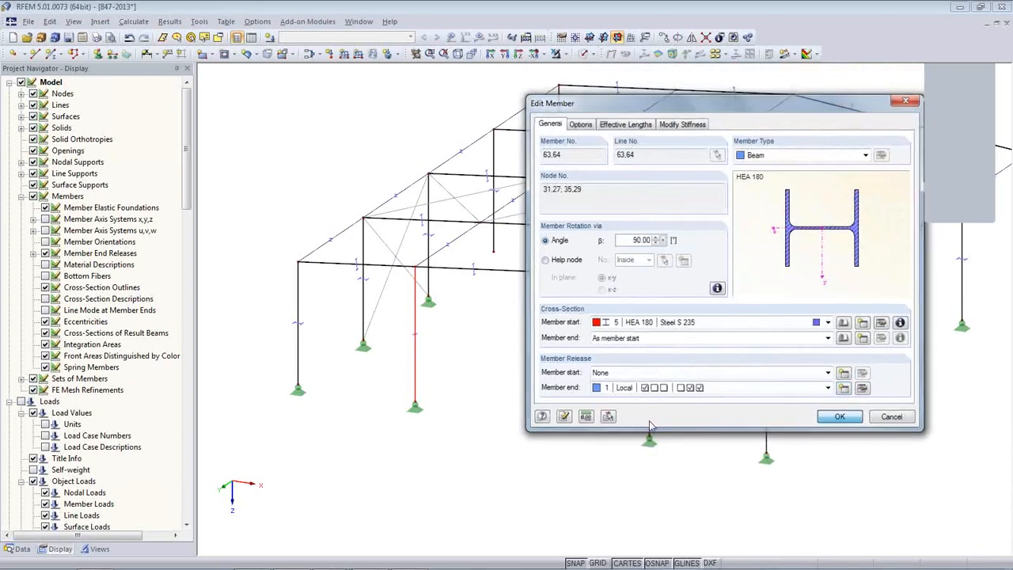
Select both intermediate gable columns with their base supports and copy them to the matching rafter nodes of the opposite gable.
{"action": "left_click", "coordinate": [606, 334]}
{"action": "left_click_drag", "start_coordinate": [679, 470], "coordinate": [425, 395]}
{"action": "middle_click_drag", "start_coordinate": [578, 390], "coordinate": [469, 428]}
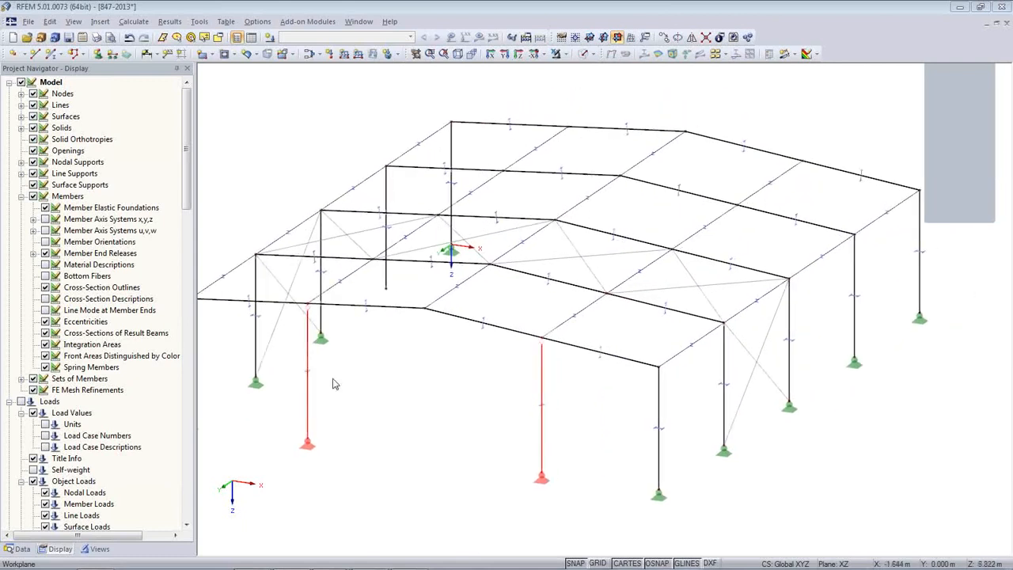
{"action": "mouse_move", "coordinate": [309, 338]}
{"action": "left_mouse_down", "text": "ctrl"}
{"action": "mouse_move", "coordinate": [314, 280]}
{"action": "mouse_move", "coordinate": [593, 233]}
{"action": "mouse_move", "coordinate": [575, 138]}
{"action": "left_mouse_up", "text": "ctrl"}
{"action": "mouse_move", "coordinate": [614, 410]}
{"action": "middle_mouse_down", "text": "ctrl"}
{"action": "mouse_move", "coordinate": [345, 389]}
{"action": "mouse_move", "coordinate": [407, 219]}
{"action": "mouse_move", "coordinate": [679, 536]}
{"action": "mouse_move", "coordinate": [572, 470]}
{"action": "mouse_move", "coordinate": [532, 462]}
{"action": "middle_mouse_up", "text": "ctrl"}
{"action": "scroll", "coordinate": [533, 462], "scroll_direction": "down", "scroll_amount": 2}
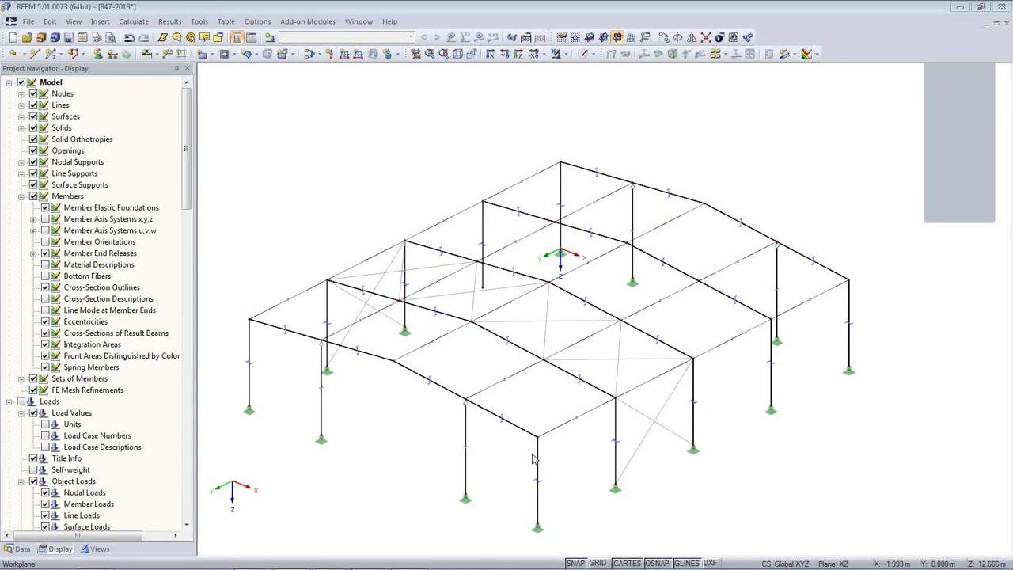
Show the grid and set the work plane to the horizontal XY plane.
{"action": "middle_click_drag", "start_coordinate": [717, 423], "coordinate": [515, 444], "text": "ctrl"}
{"action": "left_click", "coordinate": [597, 563]}
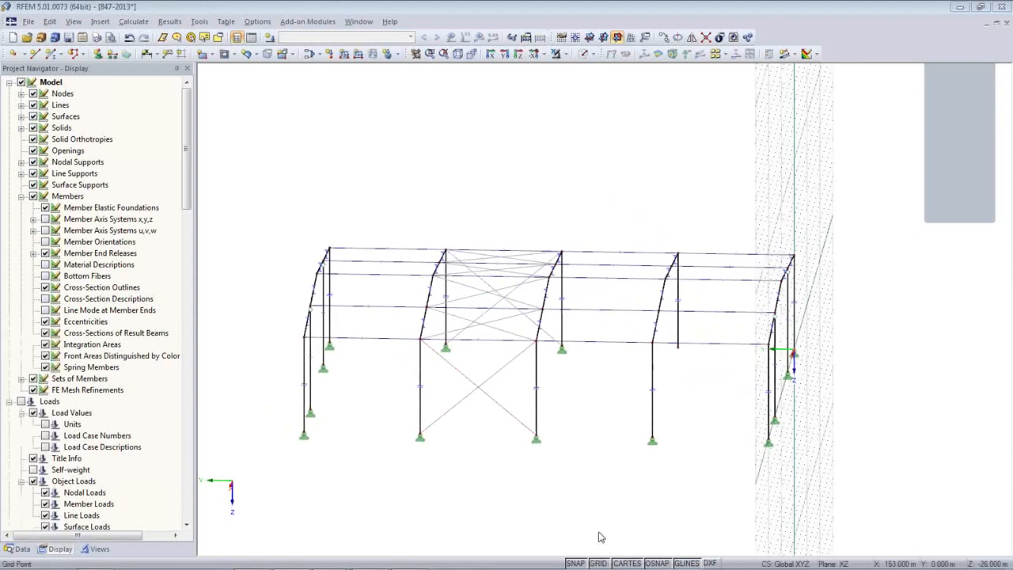
{"action": "left_click", "coordinate": [592, 43]}
{"action": "middle_click_drag", "start_coordinate": [632, 331], "coordinate": [360, 412]}
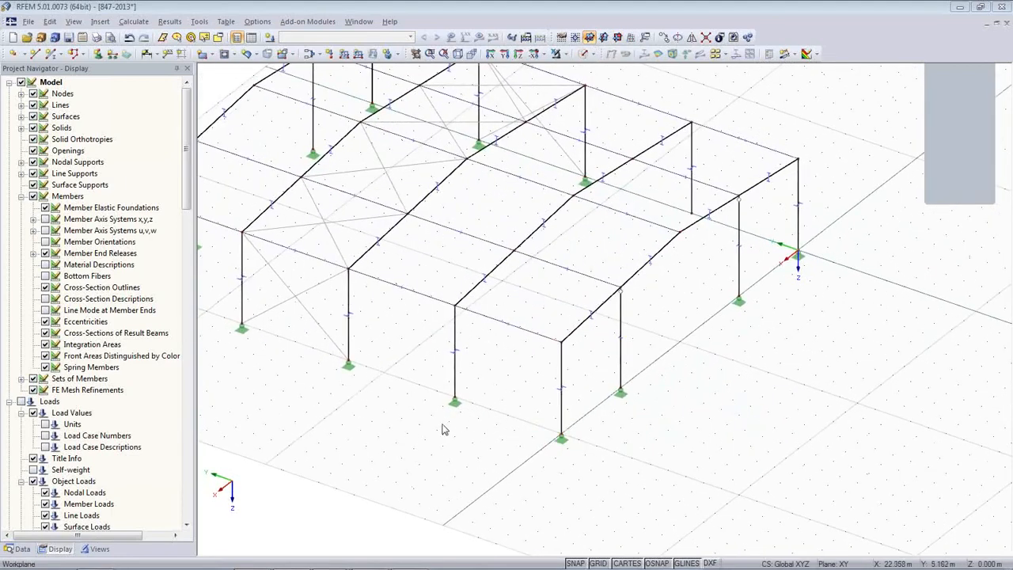
Create a 240 mm thick Concrete C25/30 rectangular surface from the column base at X 20, Y 12 to the point X 11, Y 0.
{"action": "left_click", "coordinate": [204, 55]}
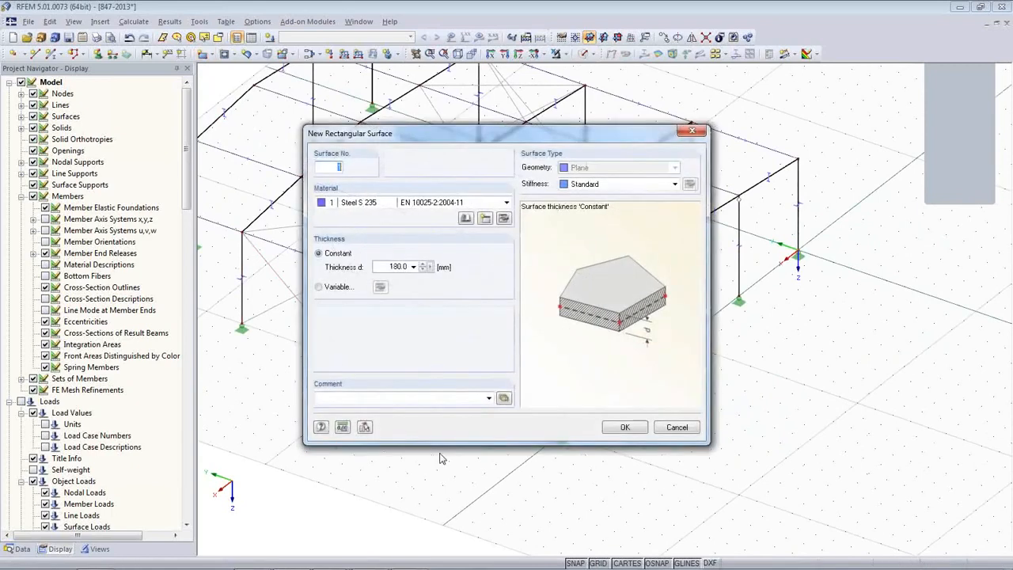
{"action": "left_click", "coordinate": [374, 206]}
{"action": "left_click", "coordinate": [373, 215]}
{"action": "double_click", "coordinate": [396, 267]}
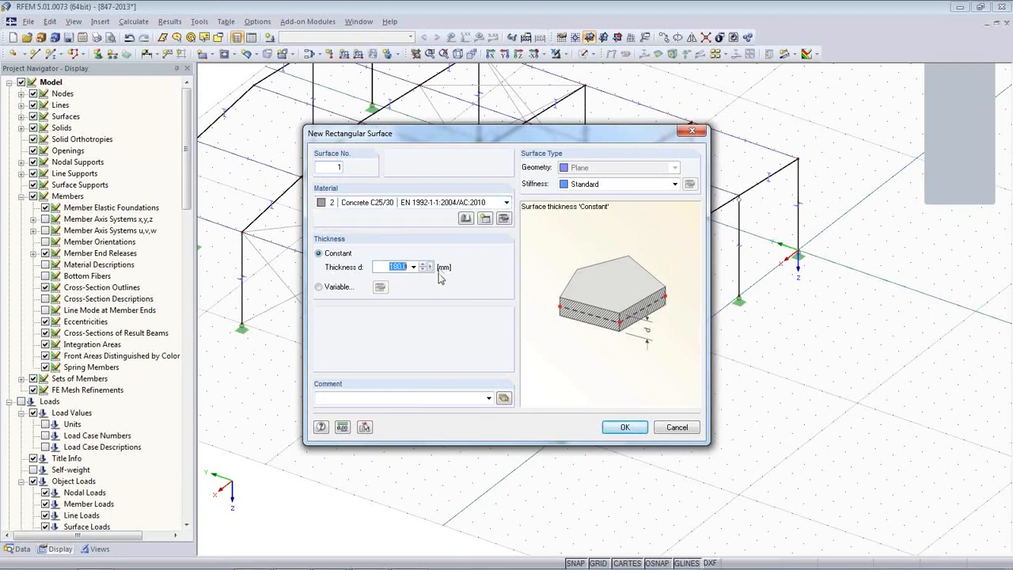
{"action": "type", "text": "40"}
{"action": "left_click", "coordinate": [625, 428]}
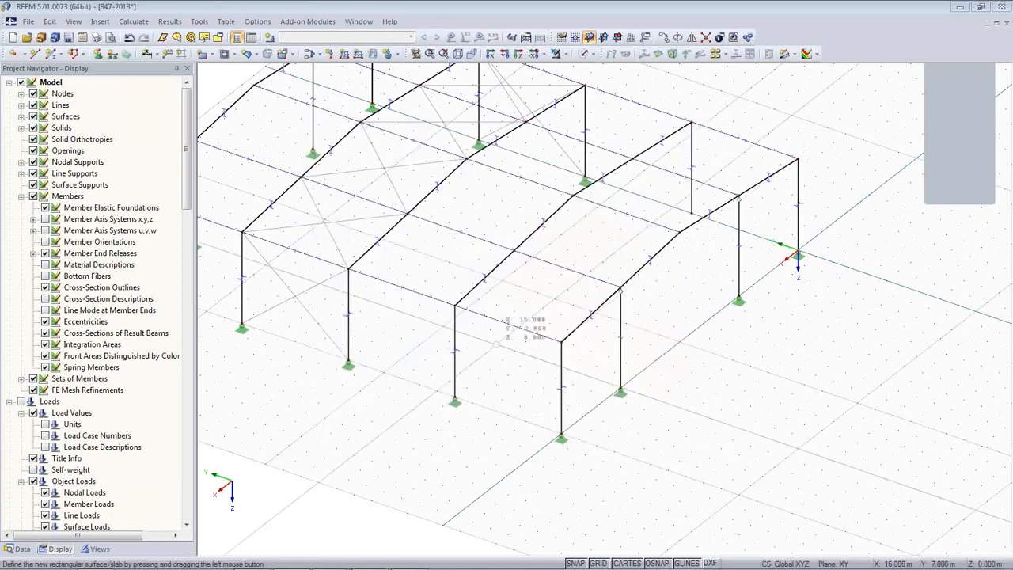
{"action": "left_click", "coordinate": [348, 361]}
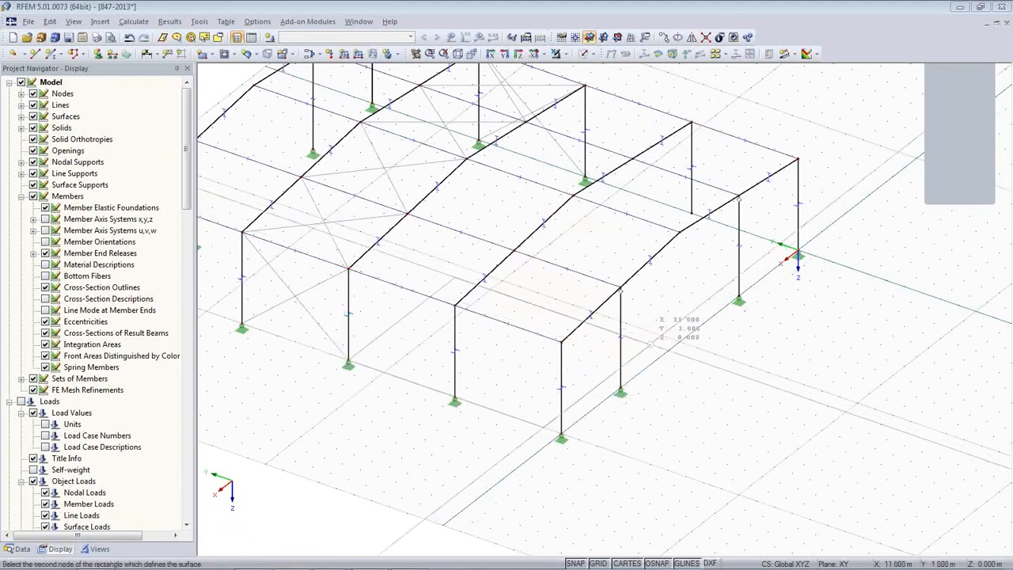
{"action": "left_click", "coordinate": [669, 348]}
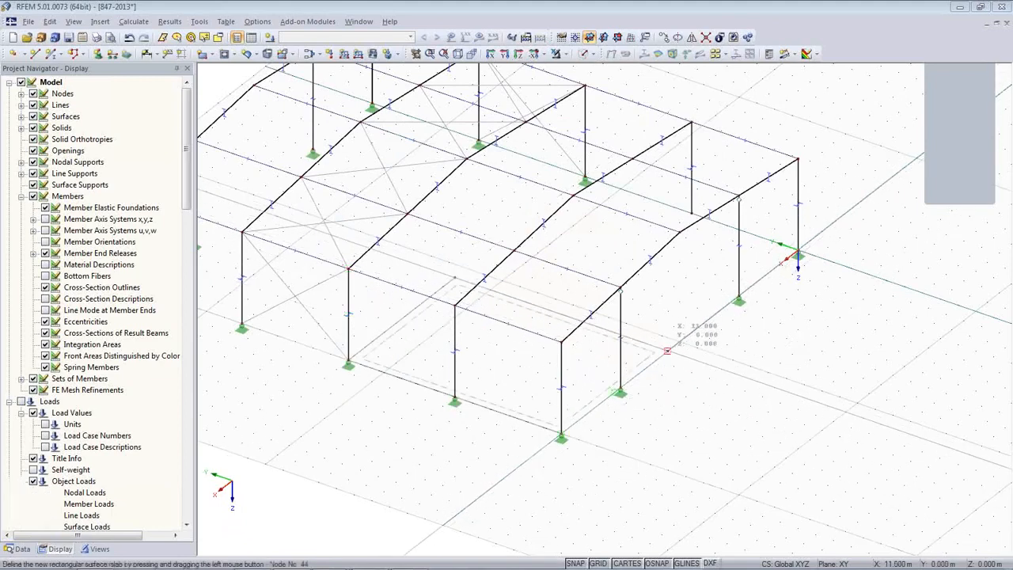
Display the model as transparent solids and delete the nodal supports at the column bases along the concrete slab's edges.
{"action": "left_click", "coordinate": [584, 54]}
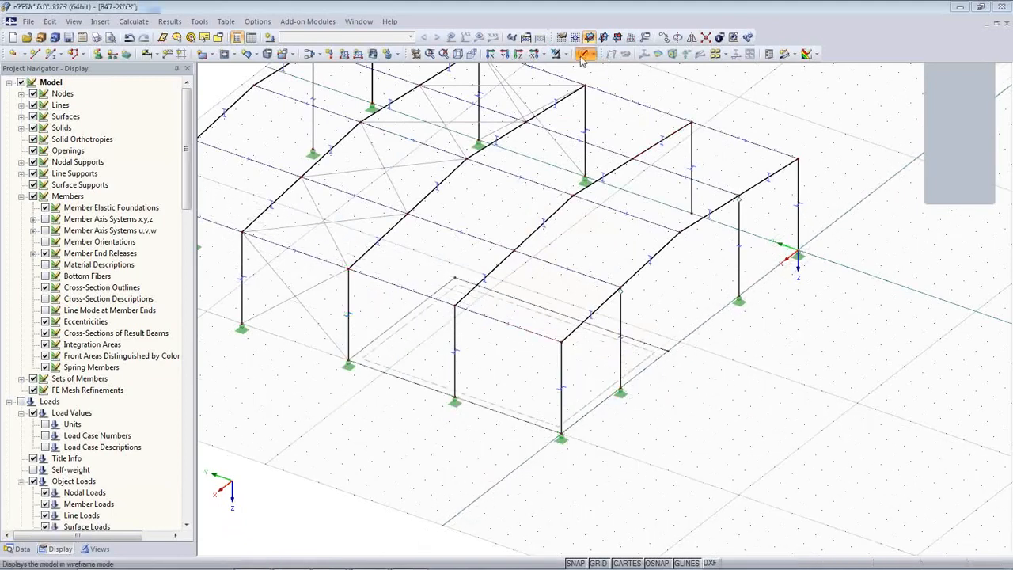
{"action": "middle_click_drag", "start_coordinate": [422, 436], "coordinate": [404, 407], "text": "ctrl"}
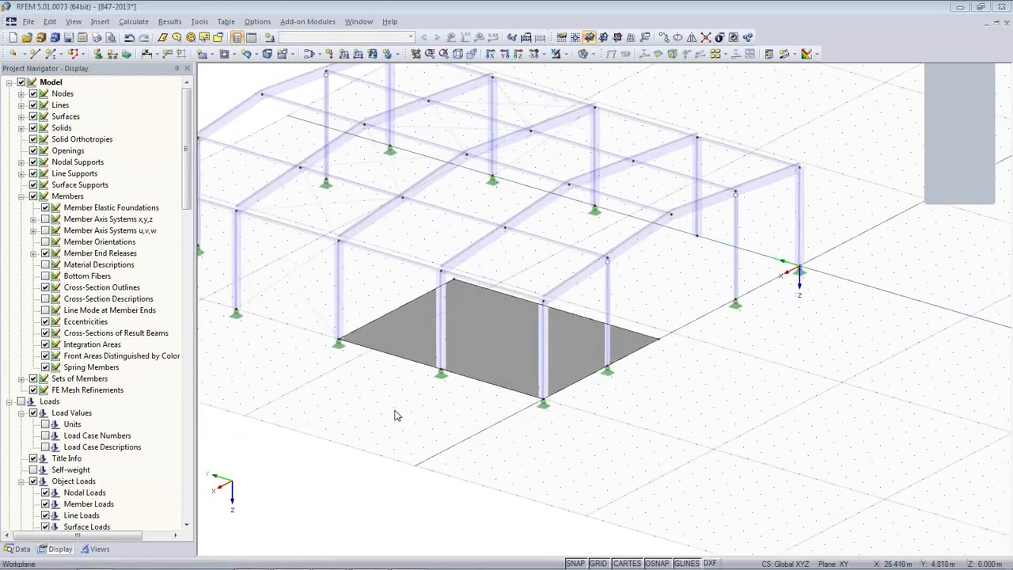
{"action": "scroll", "coordinate": [405, 413], "scroll_direction": "up", "scroll_amount": 3}
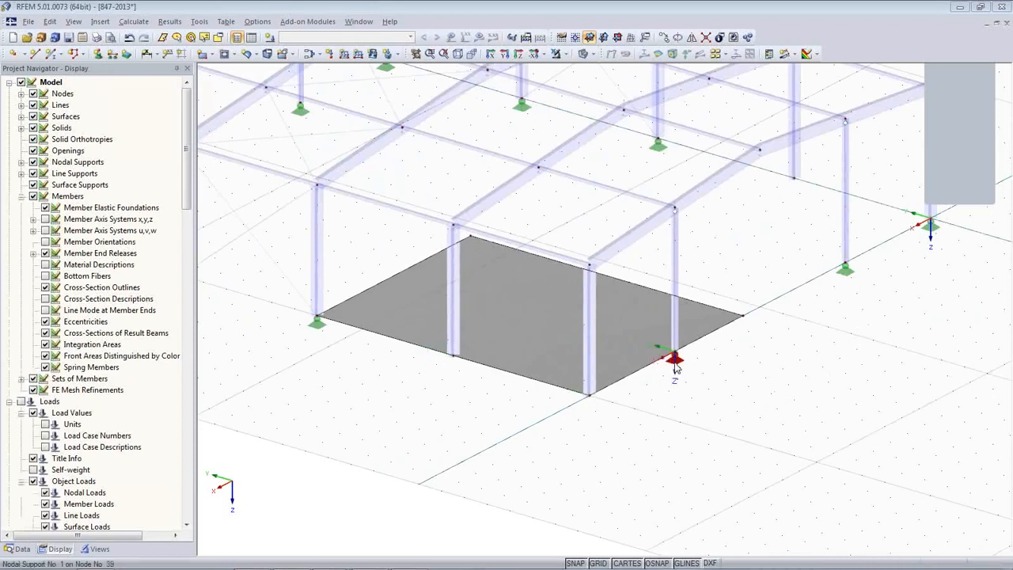
{"action": "left_click", "coordinate": [319, 333]}
{"action": "key", "text": "Delete"}
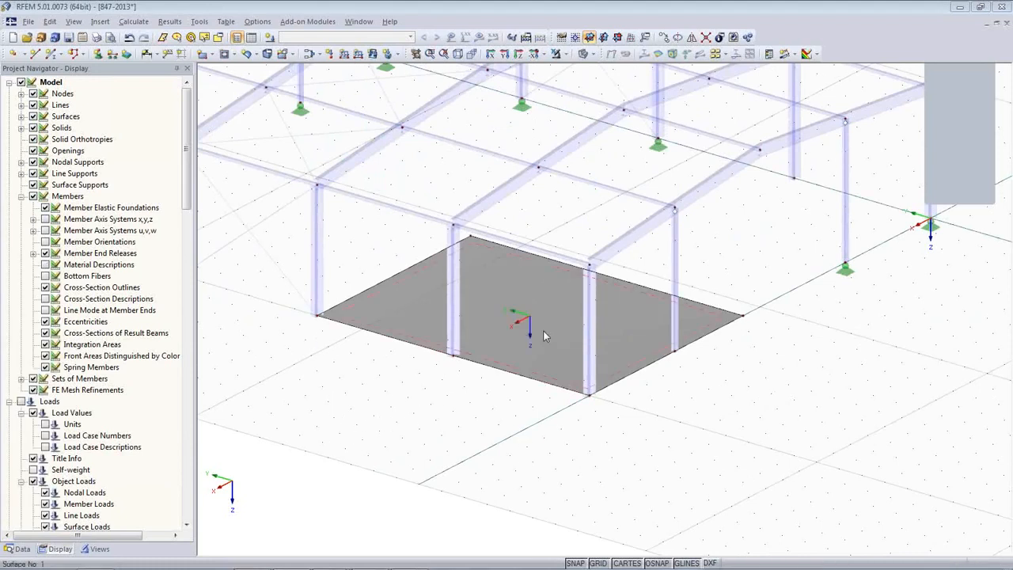
Extrude the concrete slab downward as a casing with a depth of 3 m to form the basement walls.
{"action": "left_click", "coordinate": [533, 351]}
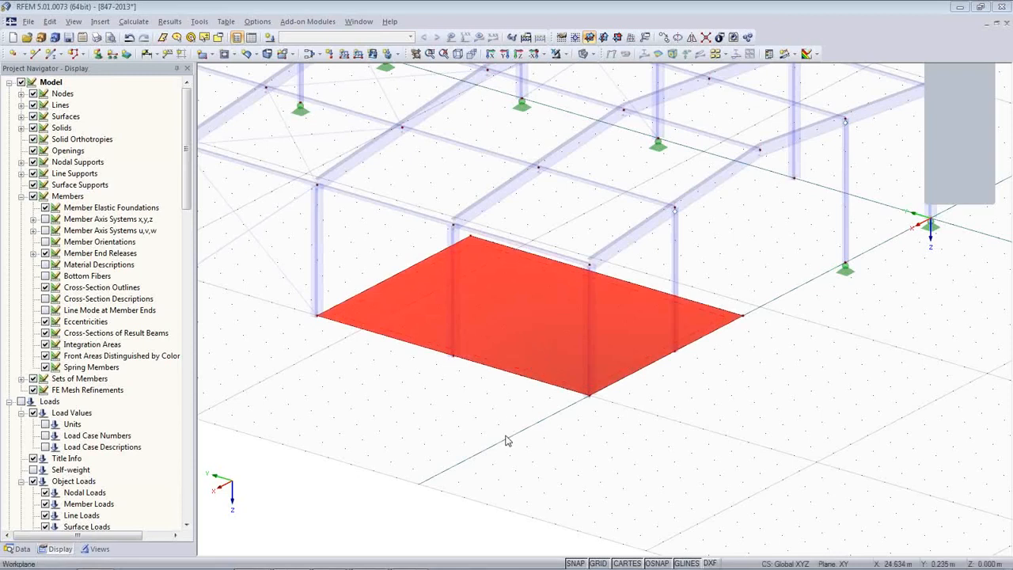
{"action": "right_click", "coordinate": [527, 354]}
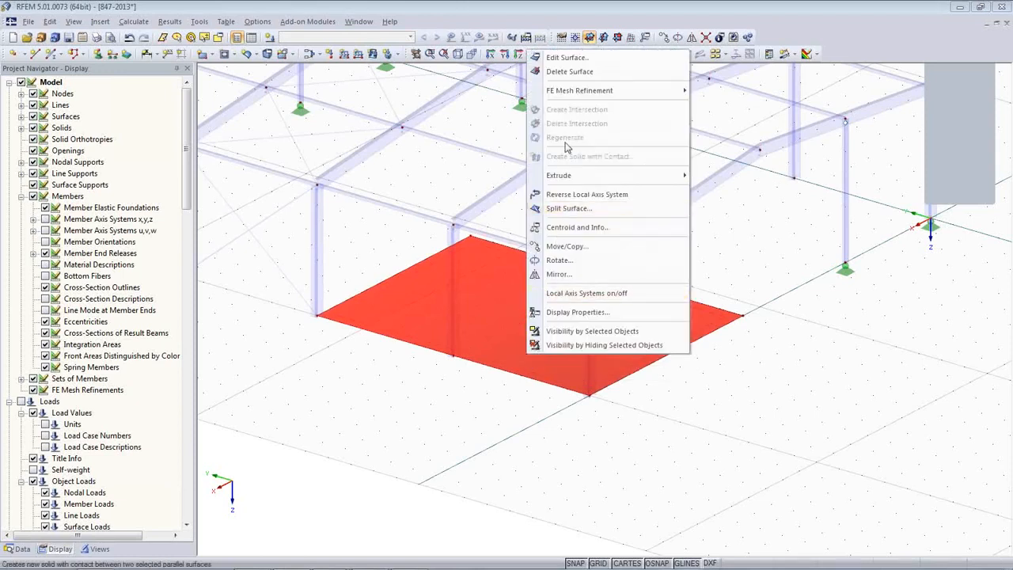
{"action": "mouse_move", "coordinate": [566, 175]}
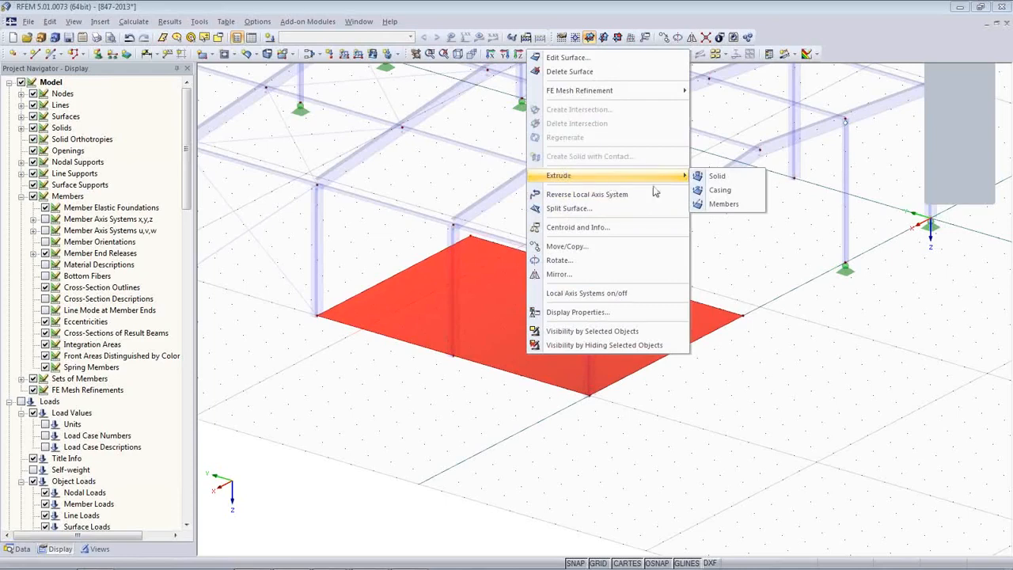
{"action": "left_click", "coordinate": [720, 190]}
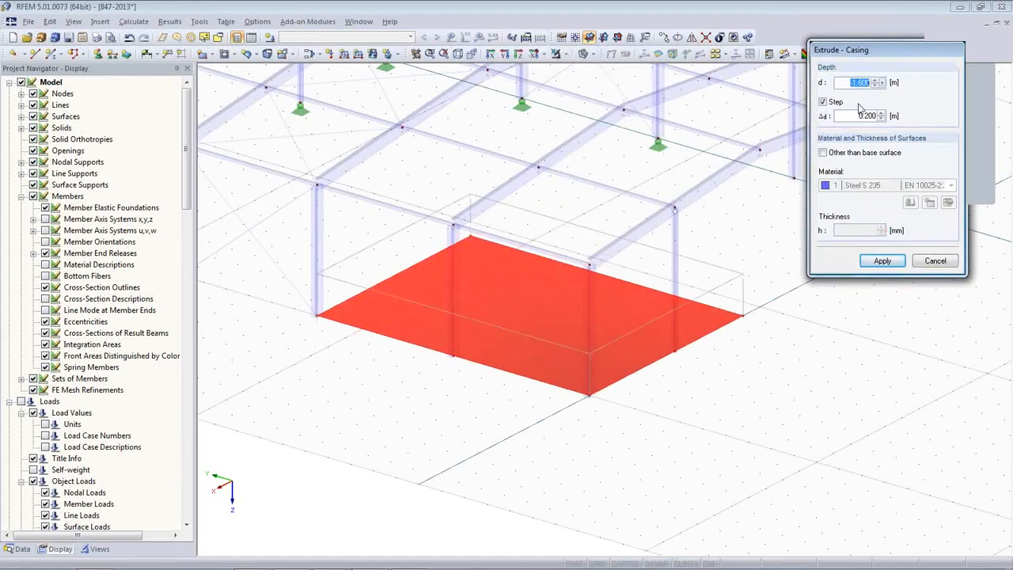
{"action": "type", "text": "5"}
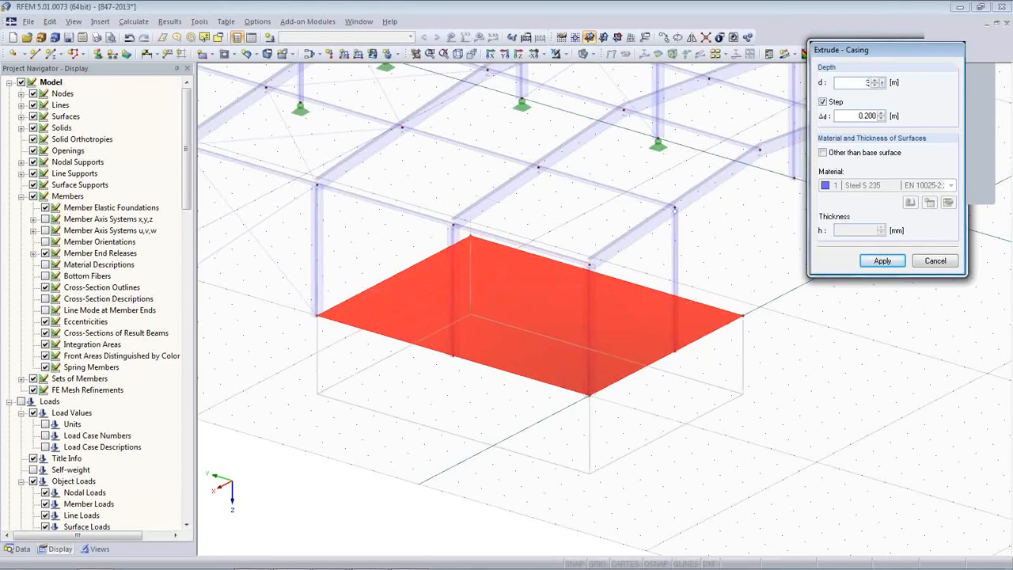
{"action": "key", "text": "Return"}
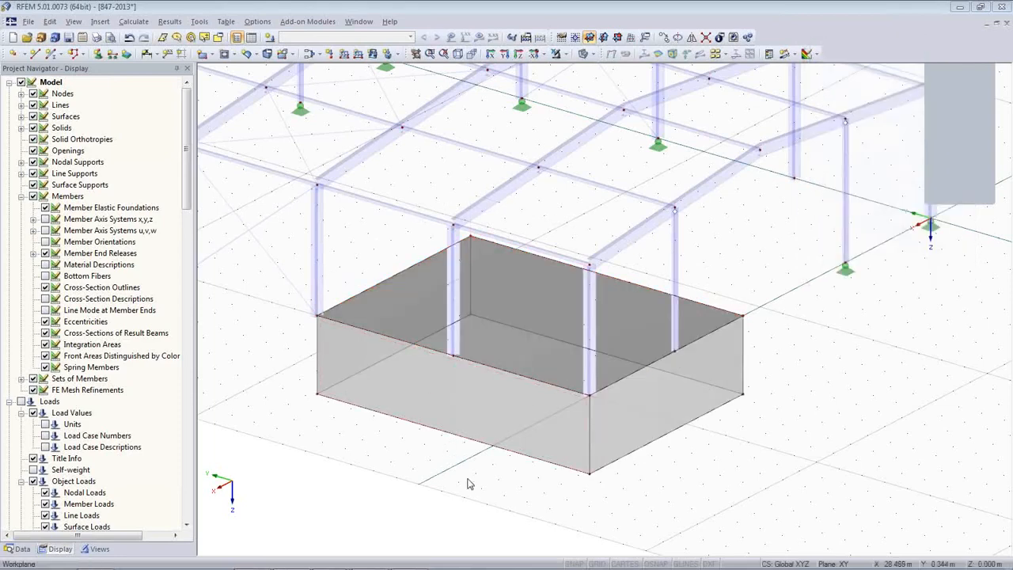
Copy the top slab to the lower edge of the walls, offset 3 m in Z between an upper and a lower corner node.
{"action": "middle_click_drag", "start_coordinate": [684, 500], "coordinate": [510, 392], "text": "ctrl"}
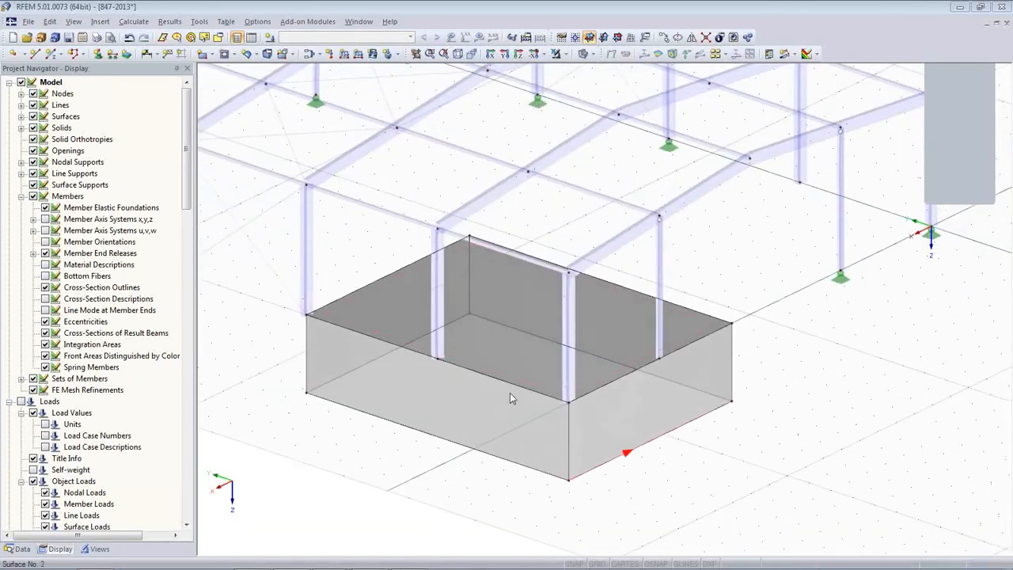
{"action": "left_click", "coordinate": [508, 311]}
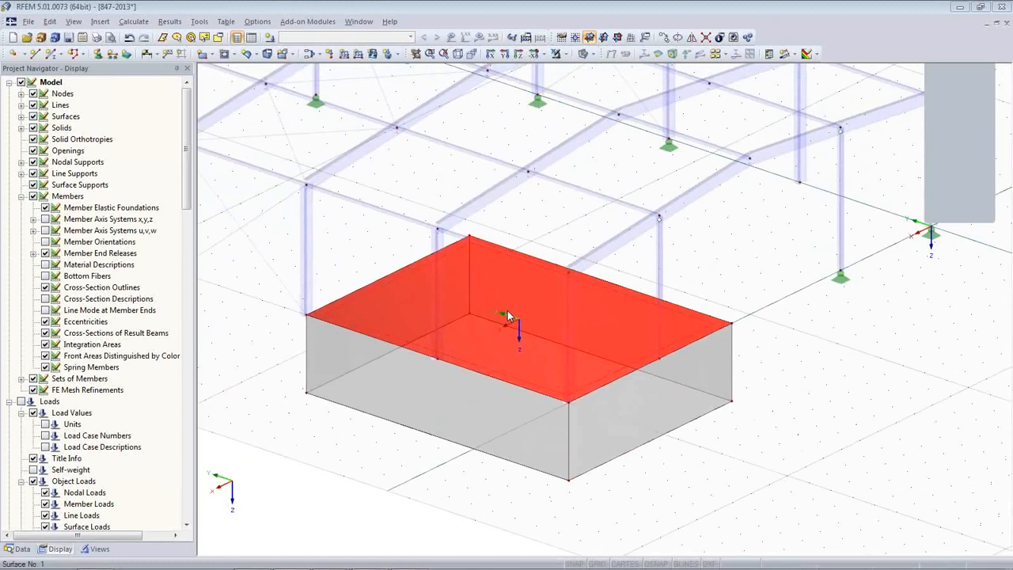
{"action": "key", "text": "ctrl+v"}
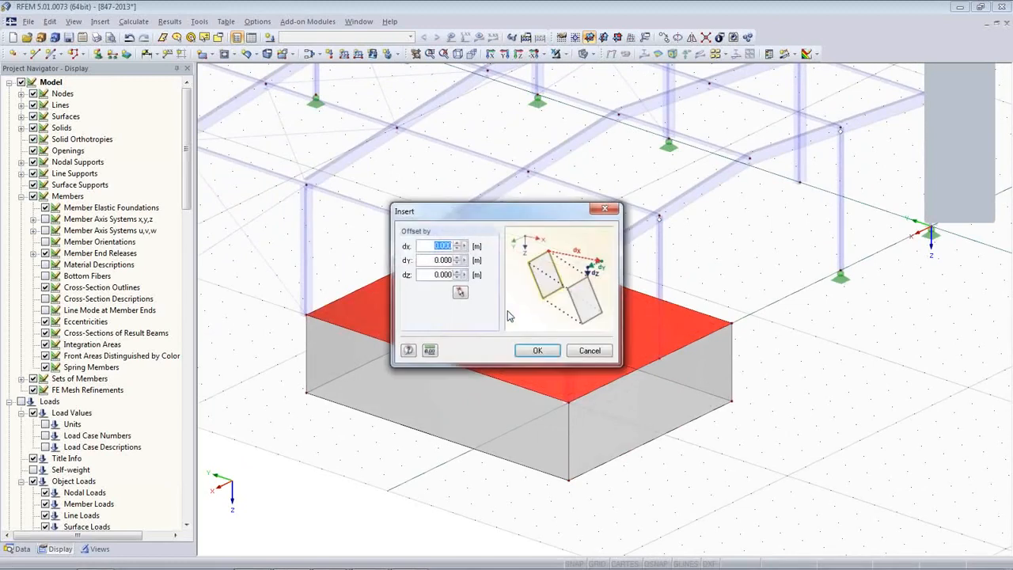
{"action": "left_click", "coordinate": [546, 351]}
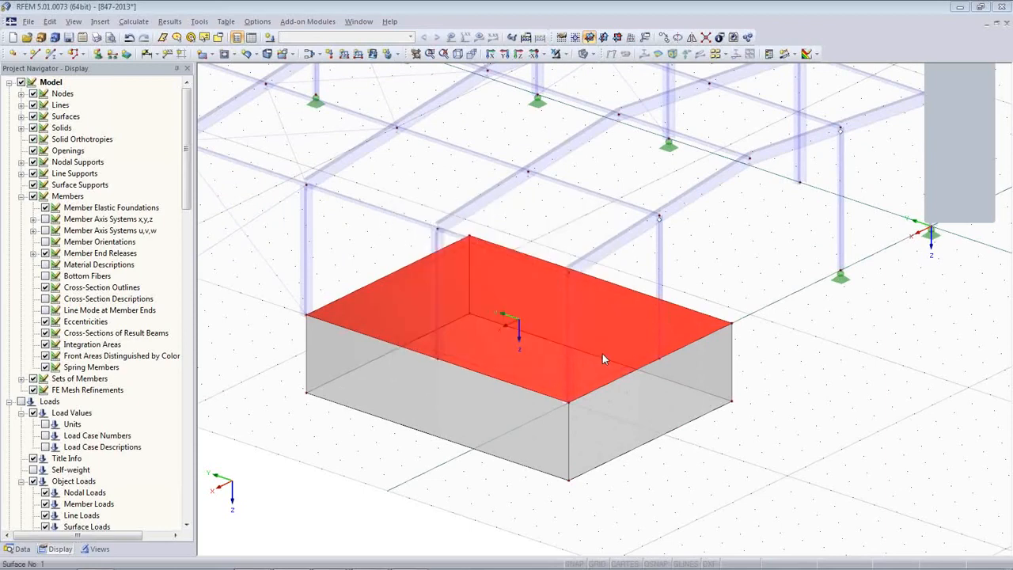
{"action": "key", "text": "ctrl+v"}
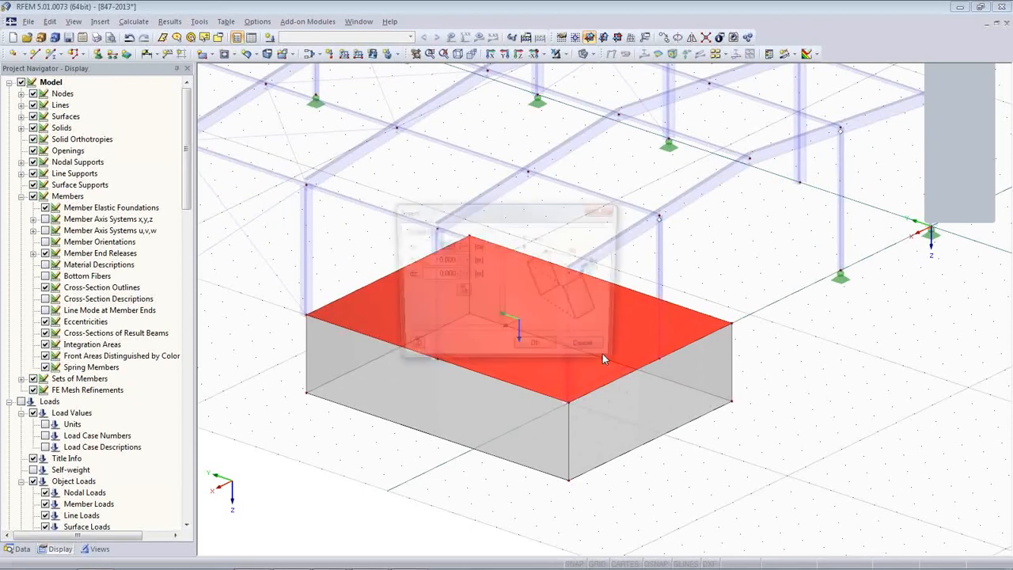
{"action": "left_click", "coordinate": [461, 293]}
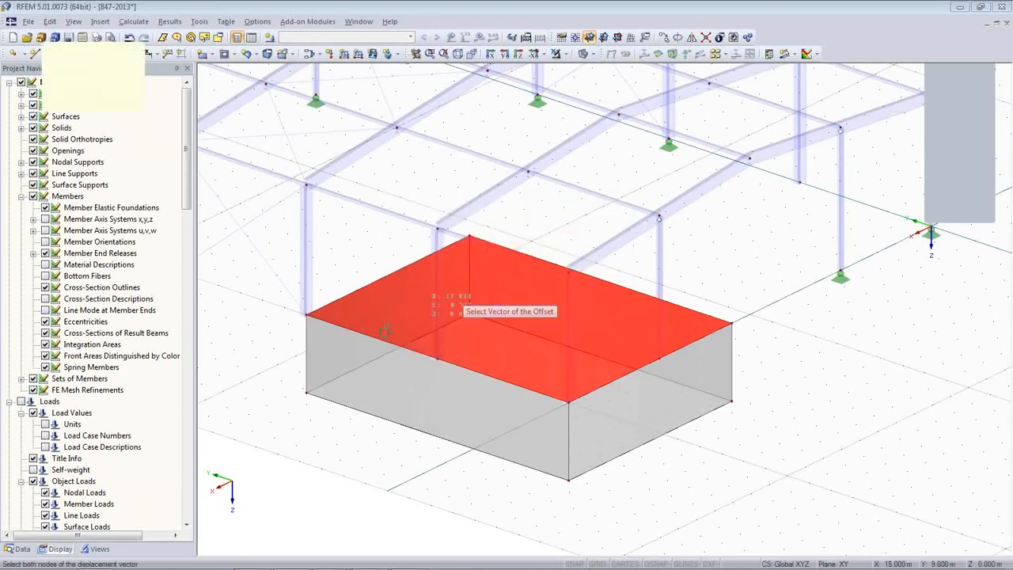
{"action": "left_click", "coordinate": [305, 394]}
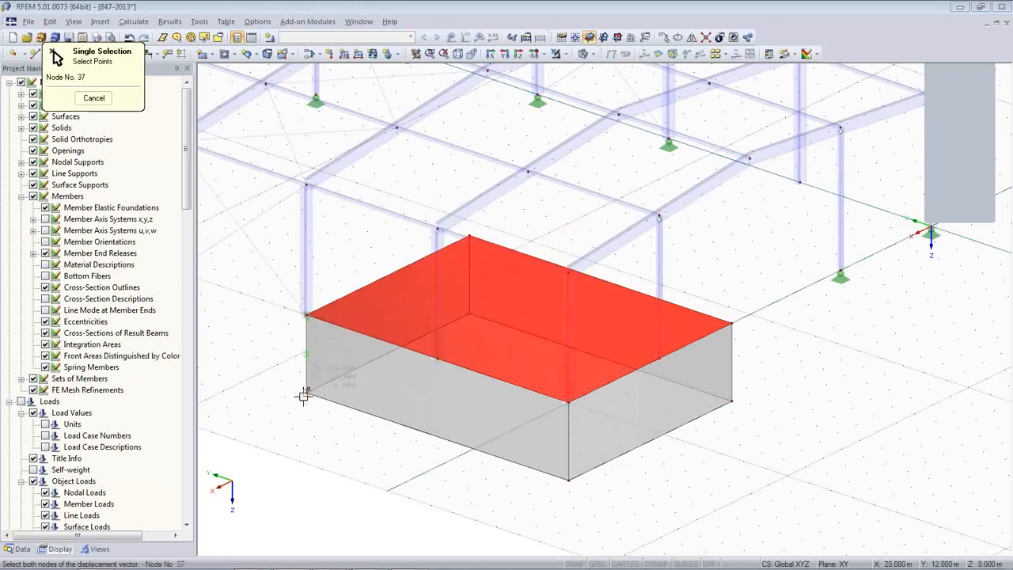
{"action": "left_click", "coordinate": [305, 395]}
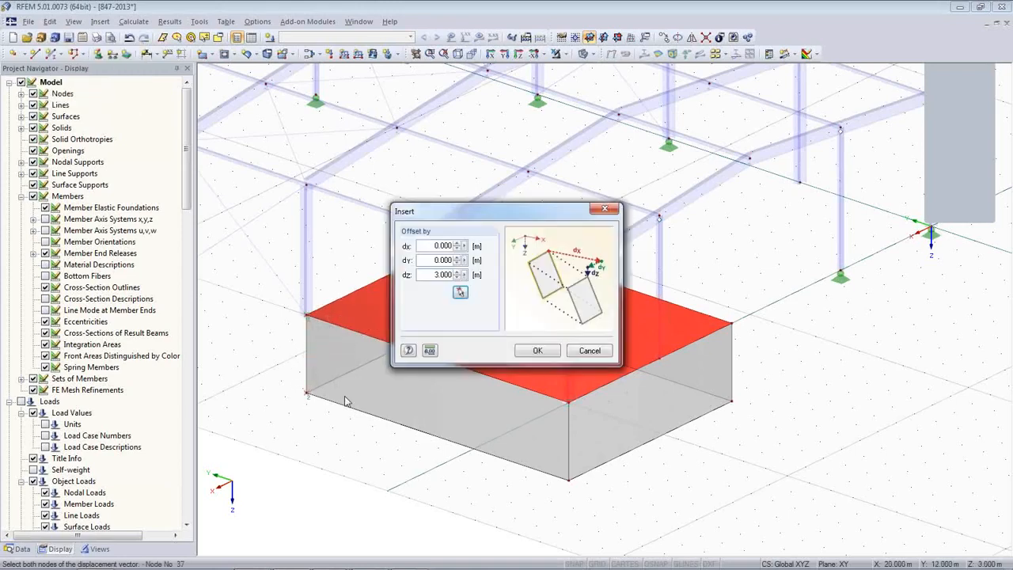
{"action": "left_click", "coordinate": [536, 350]}
Give the basement's bottom slab a surface support in the ux, uy and uz directions with no nonlinearity.
{"action": "middle_click_drag", "start_coordinate": [640, 478], "coordinate": [539, 268], "text": "ctrl"}
{"action": "left_click", "coordinate": [540, 262]}
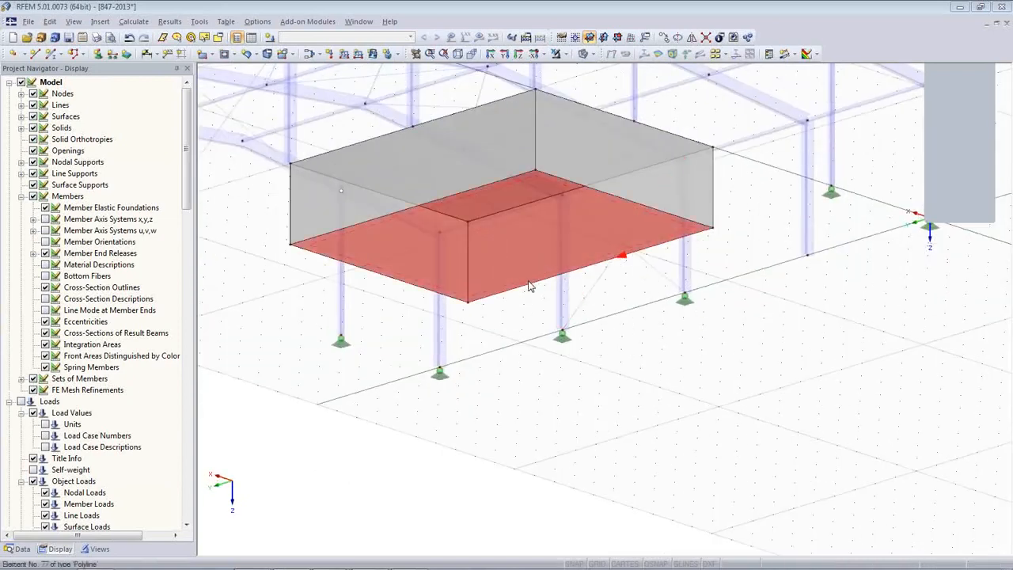
{"action": "double_click", "coordinate": [504, 264]}
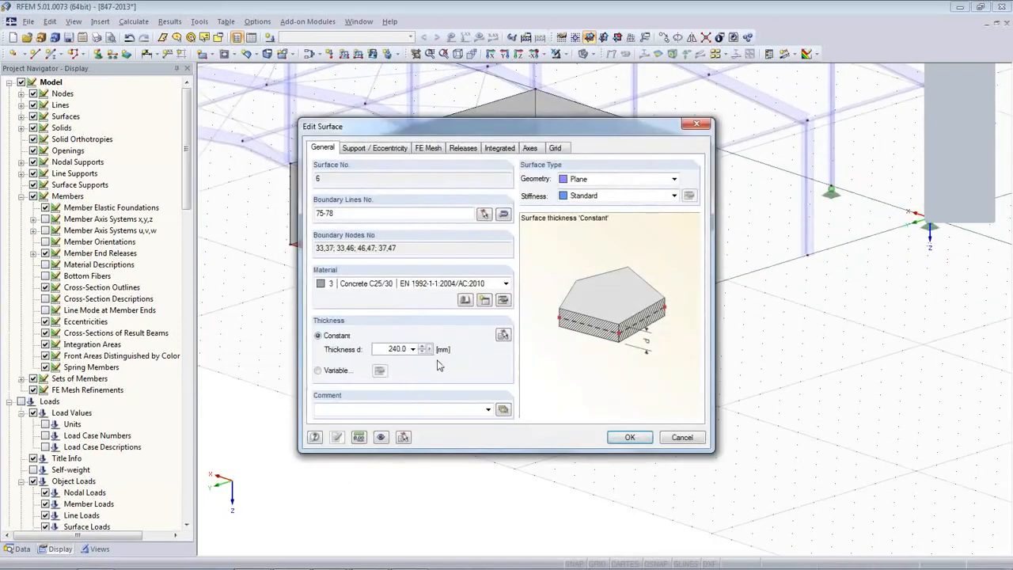
{"action": "left_click", "coordinate": [379, 148]}
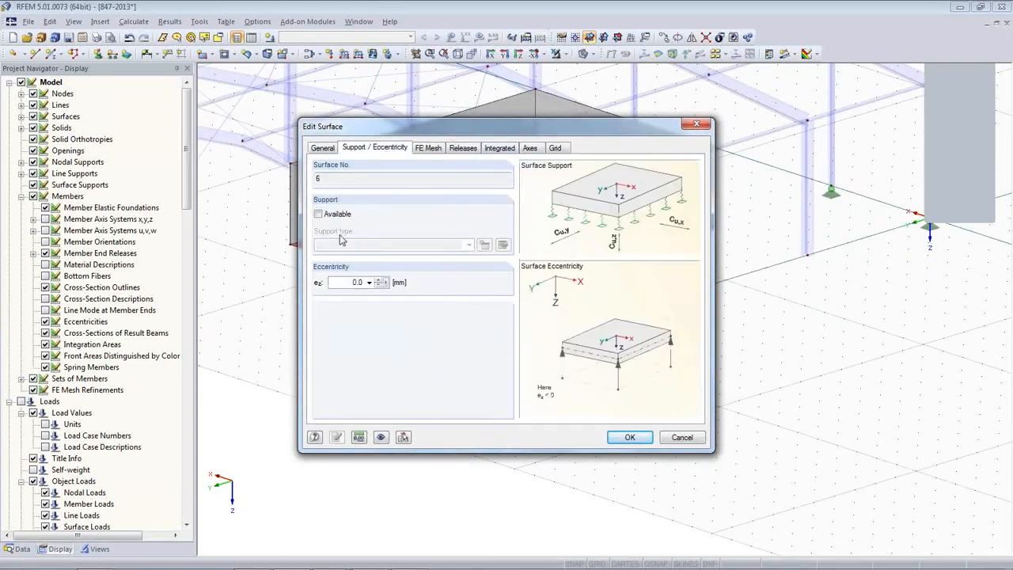
{"action": "left_click", "coordinate": [319, 215]}
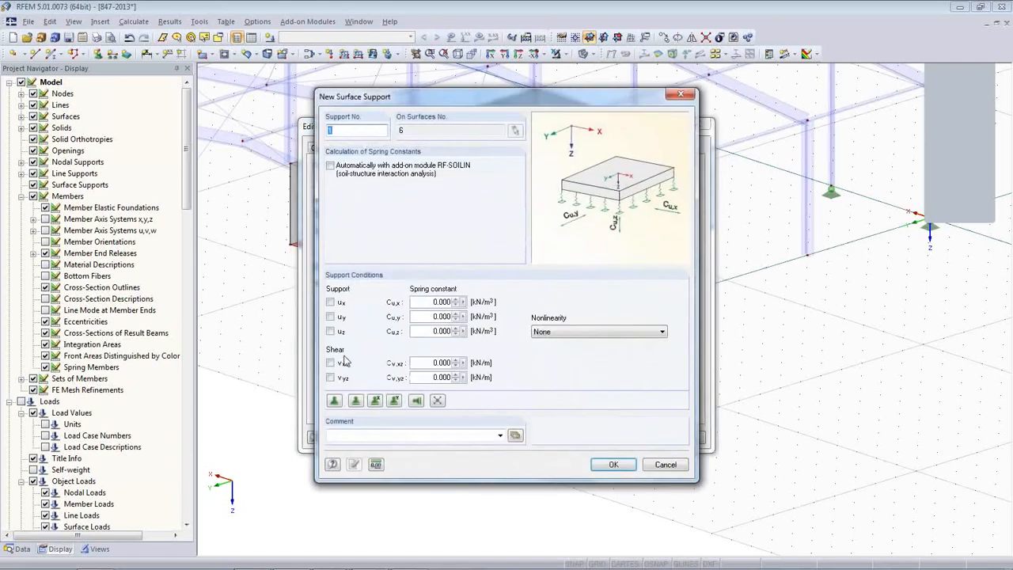
{"action": "left_click", "coordinate": [330, 332]}
{"action": "left_click", "coordinate": [330, 317]}
{"action": "left_click", "coordinate": [330, 302]}
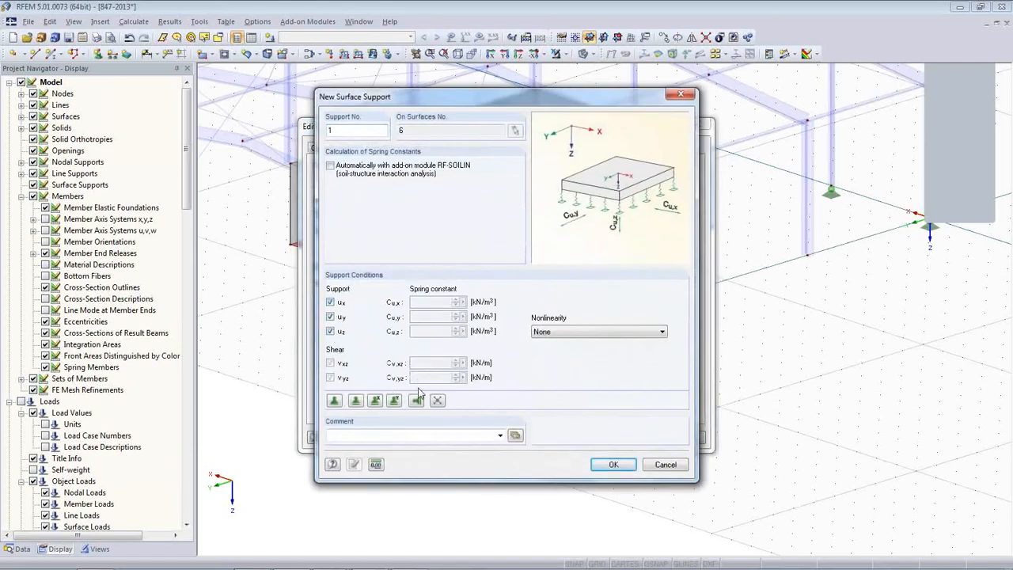
{"action": "left_click", "coordinate": [611, 466]}
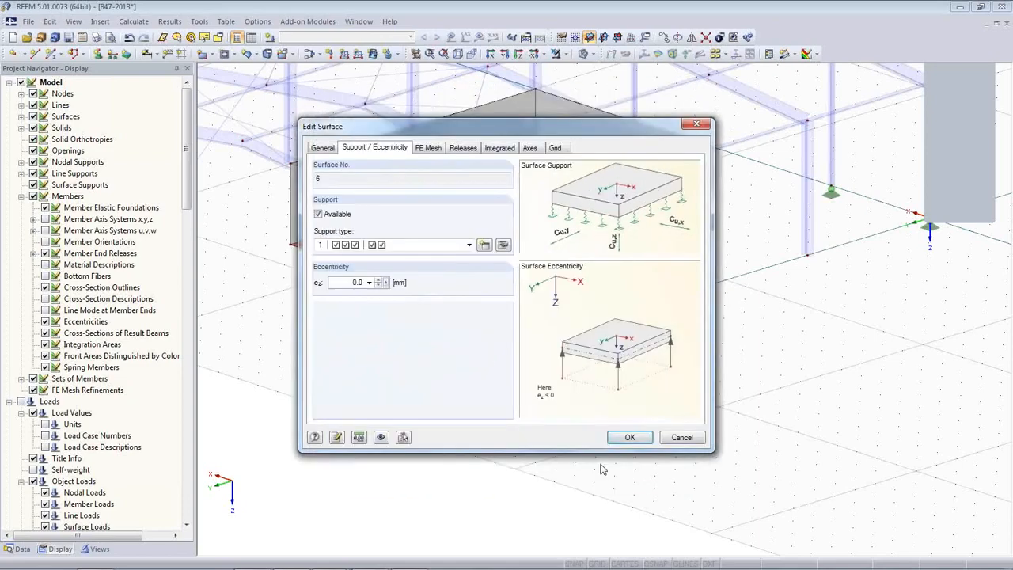
{"action": "left_click", "coordinate": [625, 438]}
{"action": "middle_click_drag", "start_coordinate": [515, 420], "coordinate": [617, 408], "text": "ctrl"}
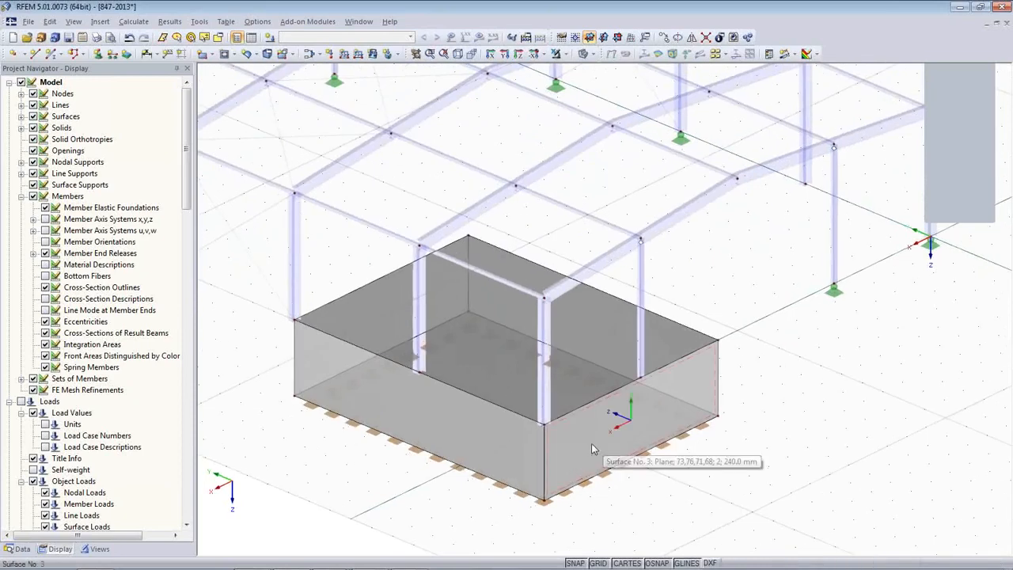
Cut a rectangular opening in the top slab spanning X 14 to X 18, with one edge along Y 2.
{"action": "middle_click_drag", "start_coordinate": [475, 437], "coordinate": [281, 139], "text": "ctrl"}
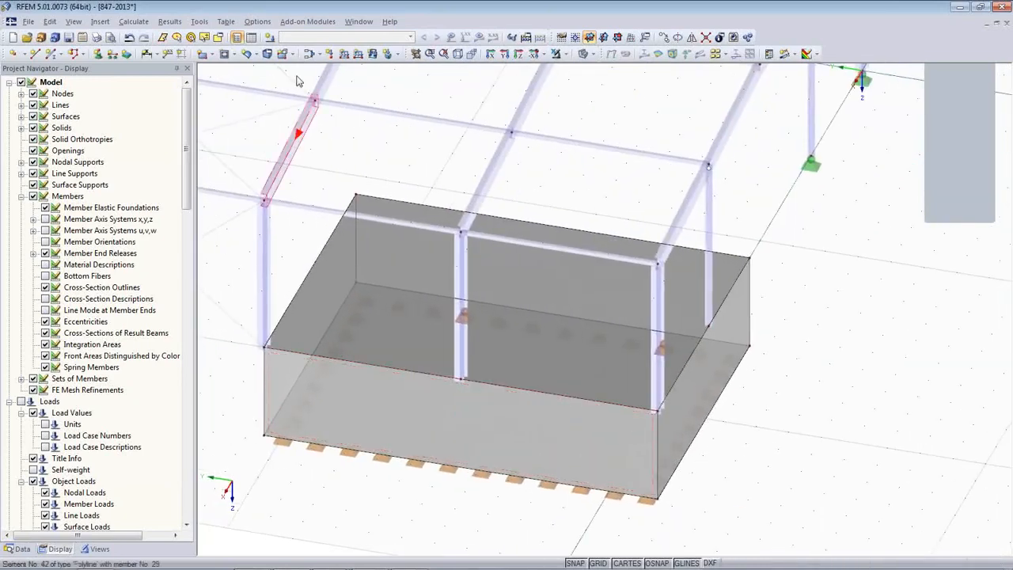
{"action": "left_click", "coordinate": [232, 55]}
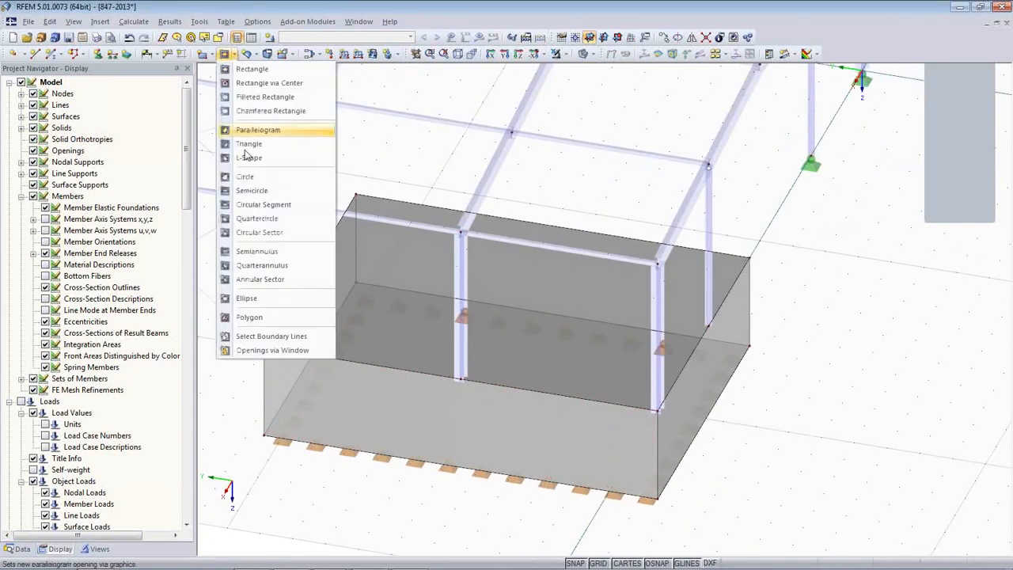
{"action": "left_click", "coordinate": [257, 73]}
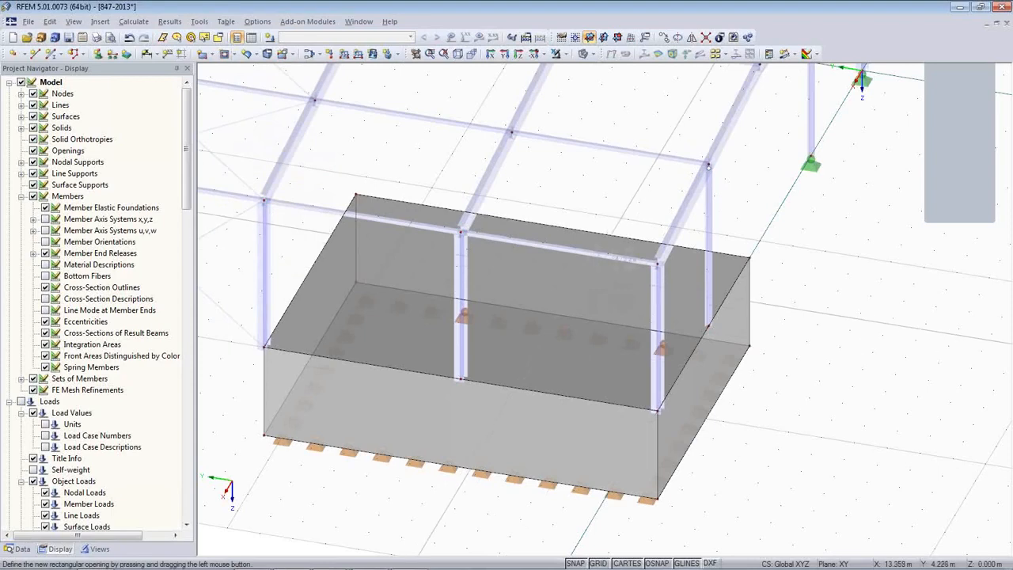
{"action": "left_click", "coordinate": [588, 287]}
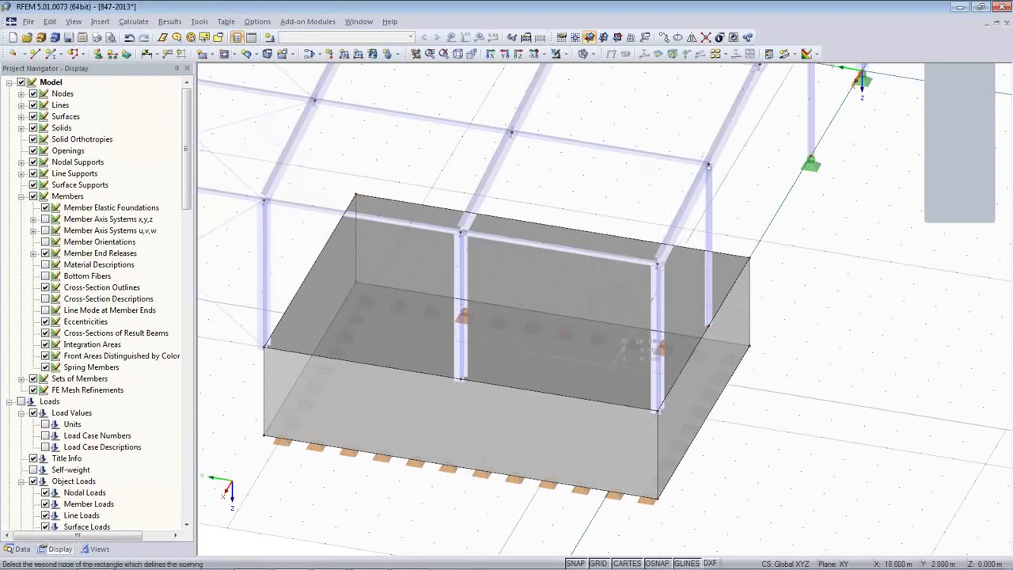
{"action": "left_click", "coordinate": [614, 366]}
Try to reshape the slab opening by moving its corner node at X 14, Y 2, and undo the move.
{"action": "middle_click_drag", "start_coordinate": [455, 493], "coordinate": [493, 464], "text": "ctrl"}
{"action": "scroll", "coordinate": [552, 327], "scroll_direction": "up", "scroll_amount": 5}
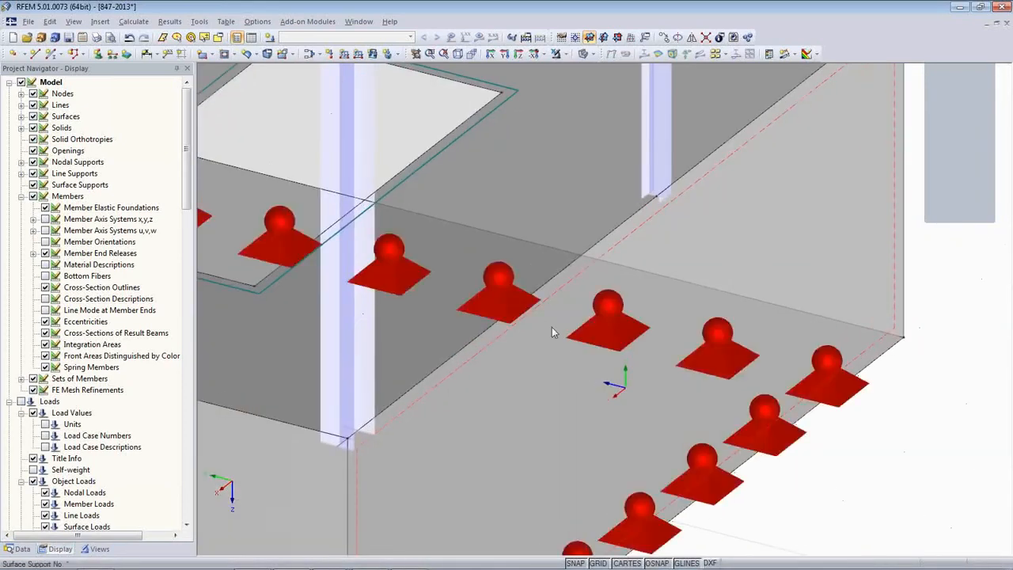
{"action": "scroll", "coordinate": [551, 327], "scroll_direction": "down", "scroll_amount": 5}
{"action": "middle_click_drag", "start_coordinate": [552, 327], "coordinate": [621, 274], "text": "ctrl"}
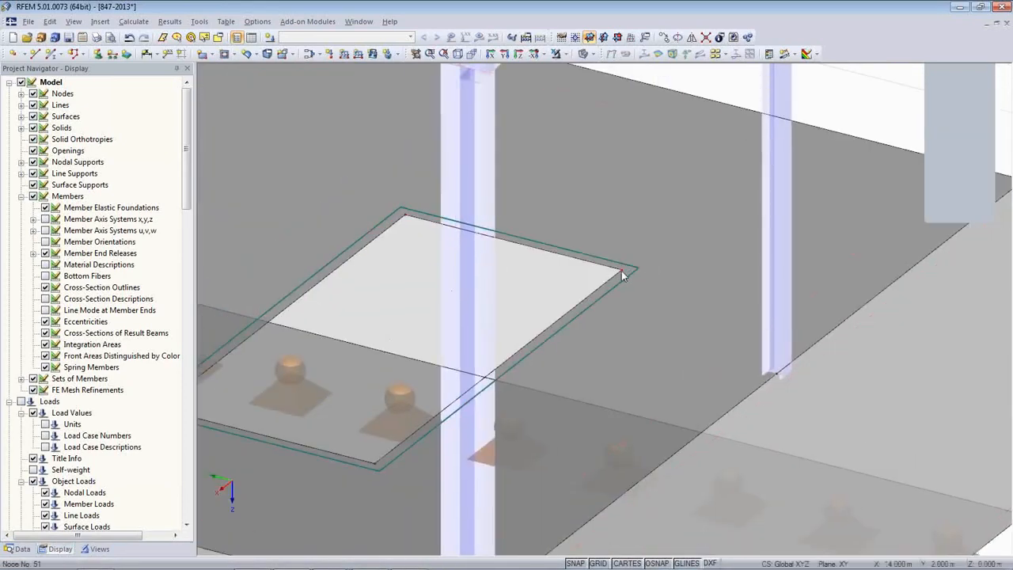
{"action": "double_click", "coordinate": [621, 274]}
{"action": "left_click", "coordinate": [427, 288]}
{"action": "left_click", "coordinate": [610, 421]}
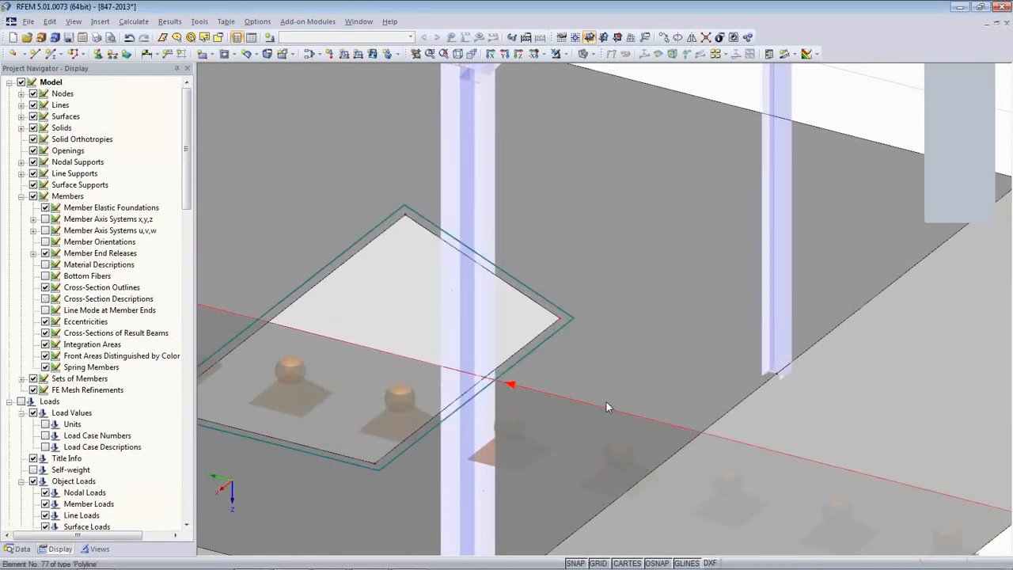
{"action": "left_click", "coordinate": [129, 38]}
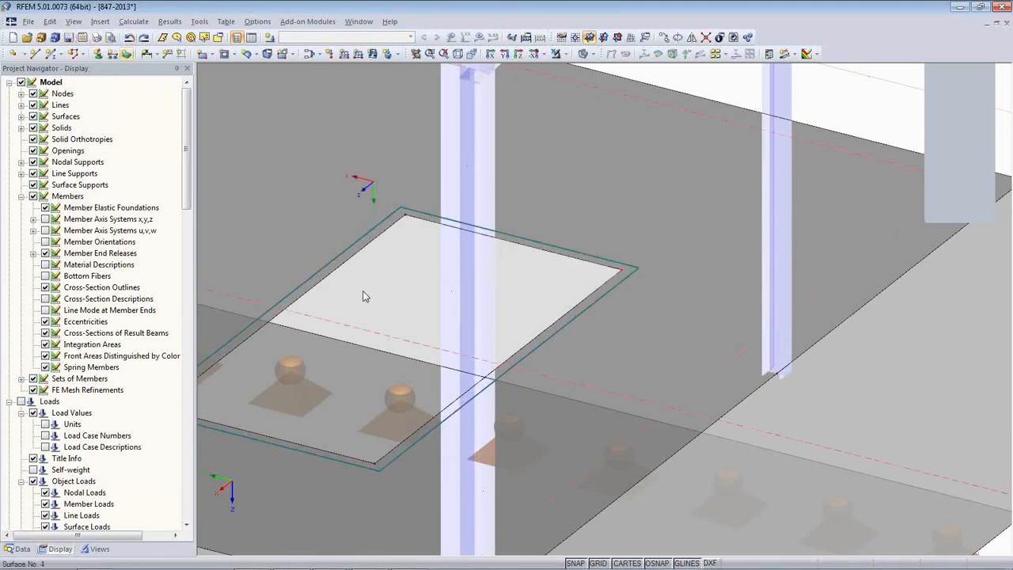
Start a new line release for the top slab with rotational releases φx, φy and φz.
{"action": "scroll", "coordinate": [366, 293], "scroll_direction": "down", "scroll_amount": 3}
{"action": "middle_click_drag", "start_coordinate": [369, 296], "coordinate": [813, 424], "text": "ctrl"}
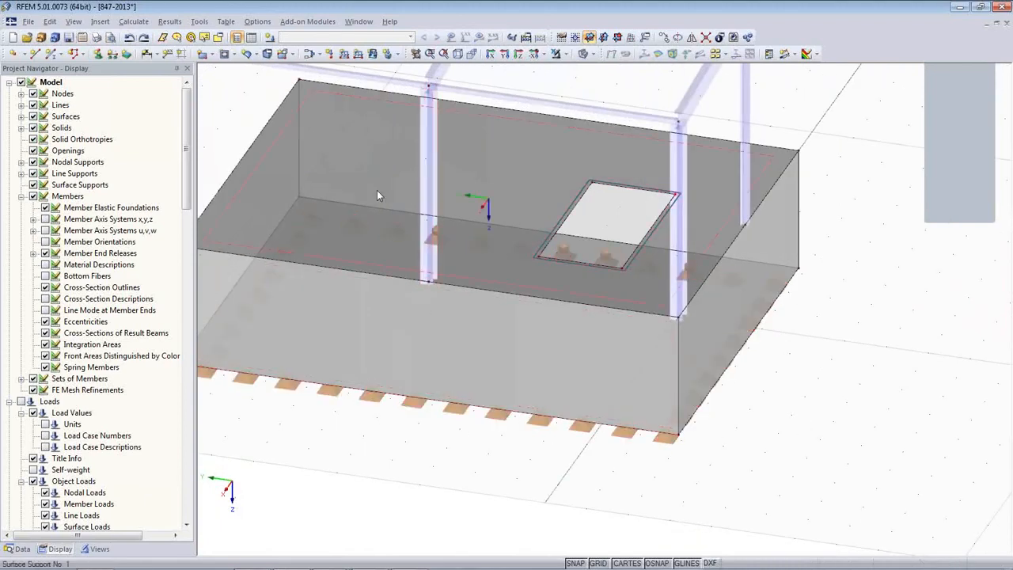
{"action": "left_click", "coordinate": [325, 137]}
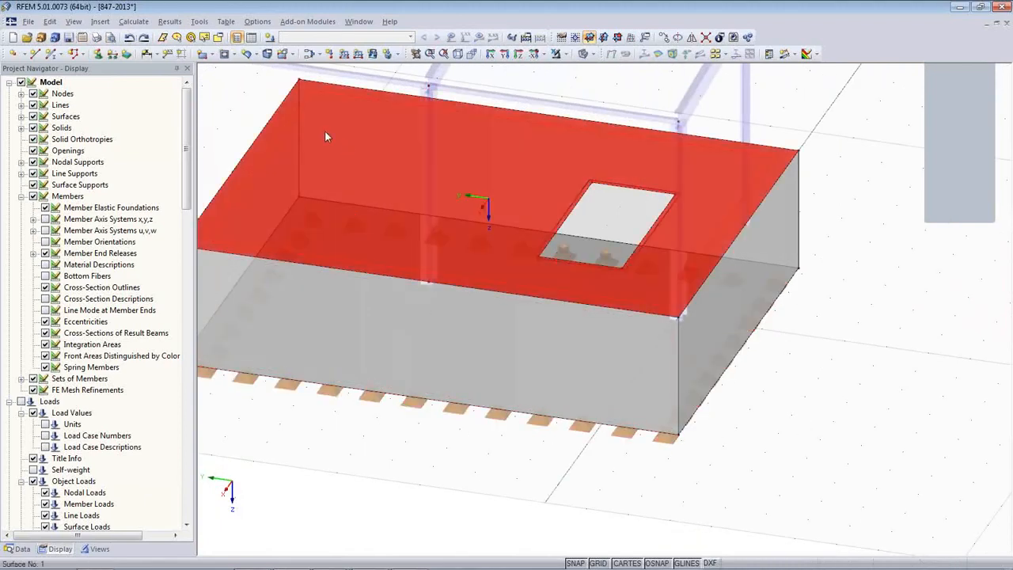
{"action": "double_click", "coordinate": [358, 156]}
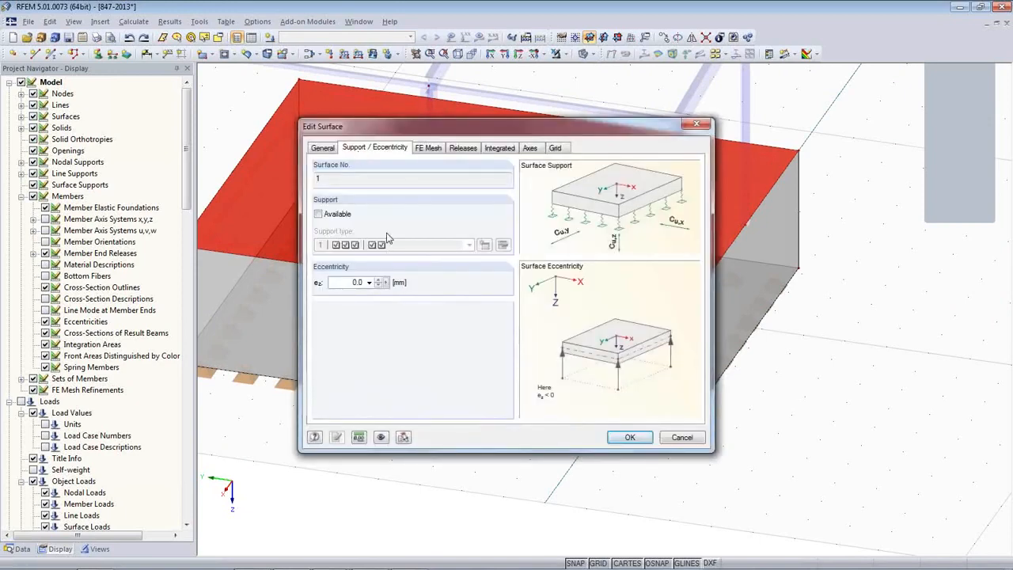
{"action": "left_click", "coordinate": [464, 149]}
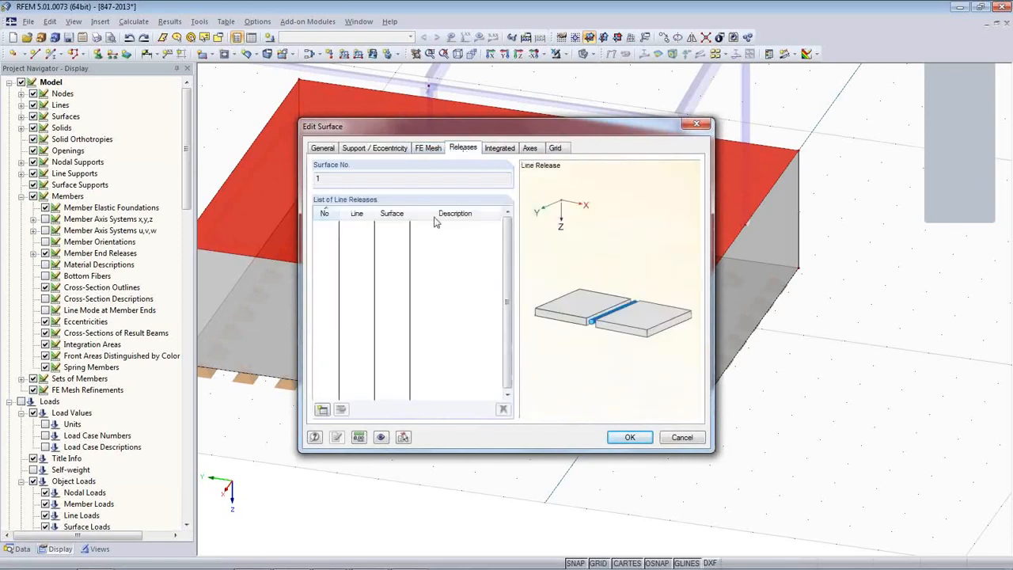
{"action": "left_click", "coordinate": [323, 410]}
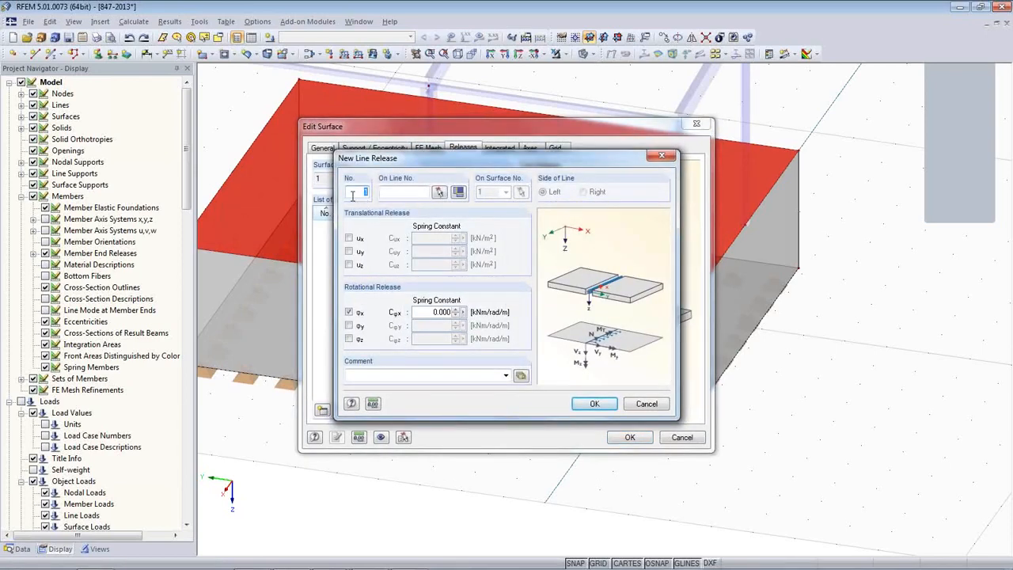
{"action": "left_click", "coordinate": [353, 326]}
{"action": "left_click", "coordinate": [358, 339]}
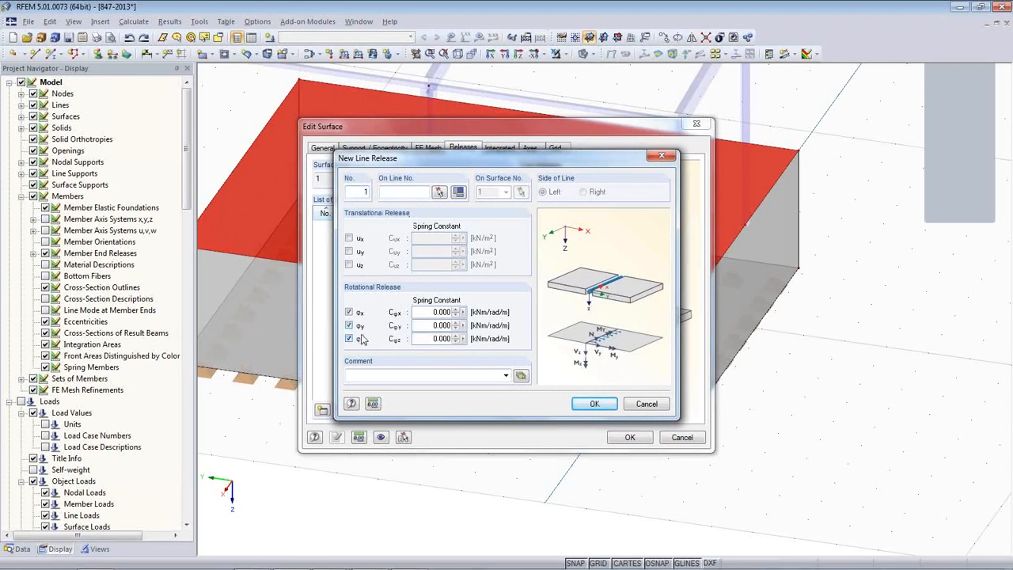
Assign the line release to all four outer boundary lines of the top slab and apply the surface changes.
{"action": "left_click", "coordinate": [440, 193]}
{"action": "left_click", "coordinate": [247, 159]}
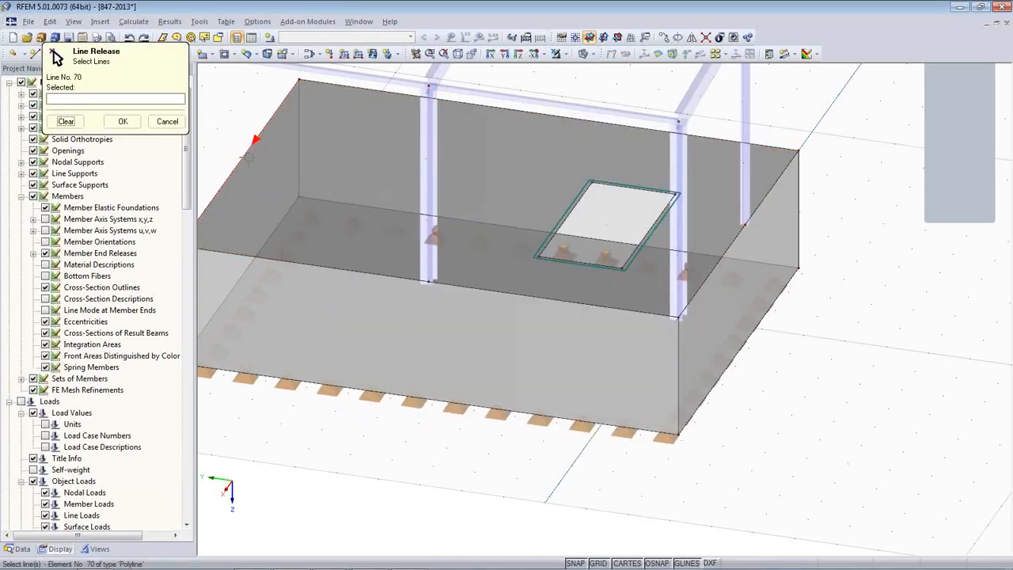
{"action": "left_click", "coordinate": [338, 86]}
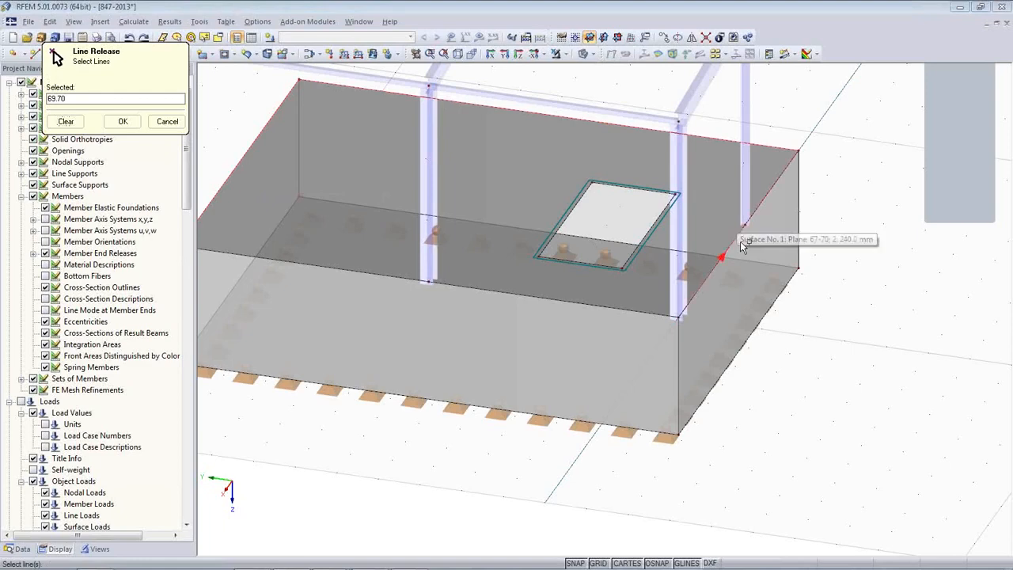
{"action": "left_click", "coordinate": [564, 302]}
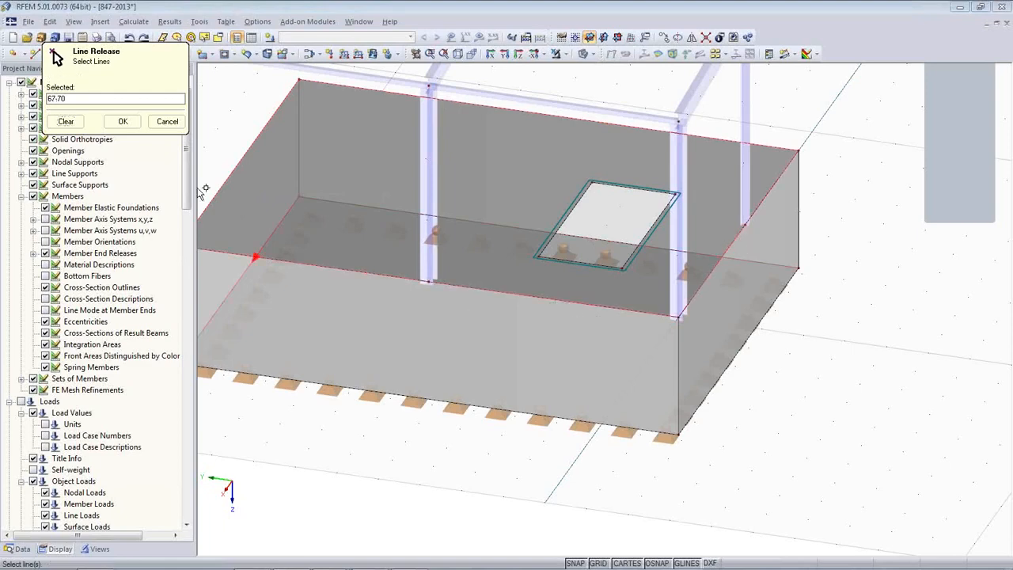
{"action": "left_click", "coordinate": [122, 121]}
{"action": "left_click", "coordinate": [599, 406]}
{"action": "left_click", "coordinate": [621, 439]}
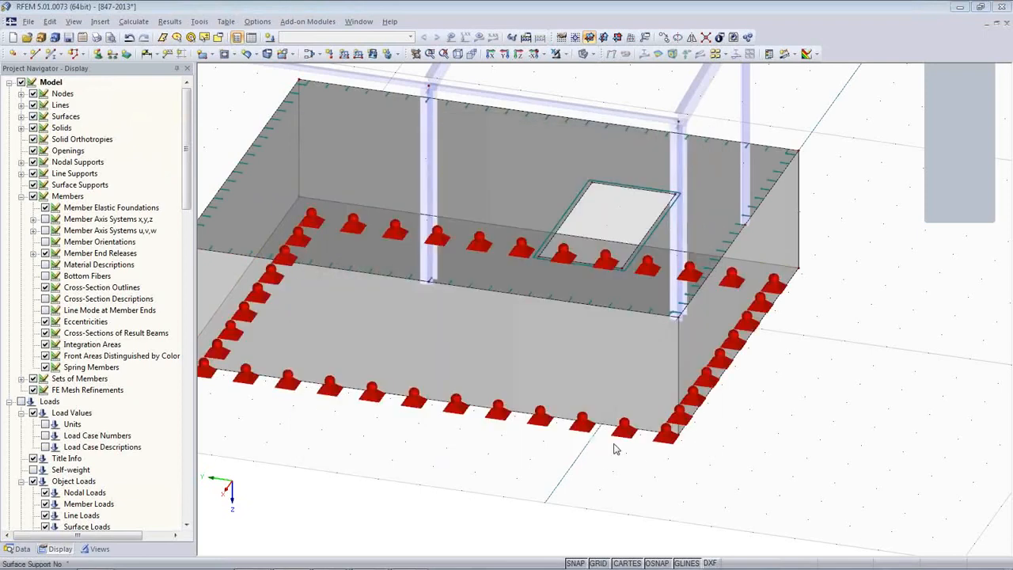
Examine the released slab edges, the opening and the basement's position under the steel hall from several angles.
{"action": "scroll", "coordinate": [551, 469], "scroll_direction": "down", "scroll_amount": 3}
{"action": "middle_click_drag", "start_coordinate": [718, 435], "coordinate": [490, 433], "text": "ctrl"}
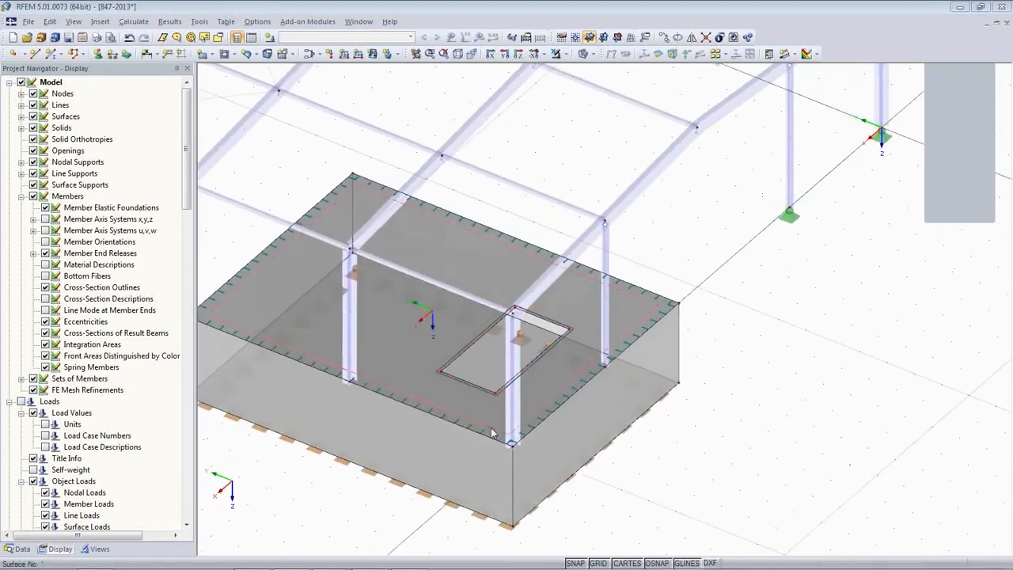
{"action": "scroll", "coordinate": [491, 433], "scroll_direction": "down", "scroll_amount": 2}
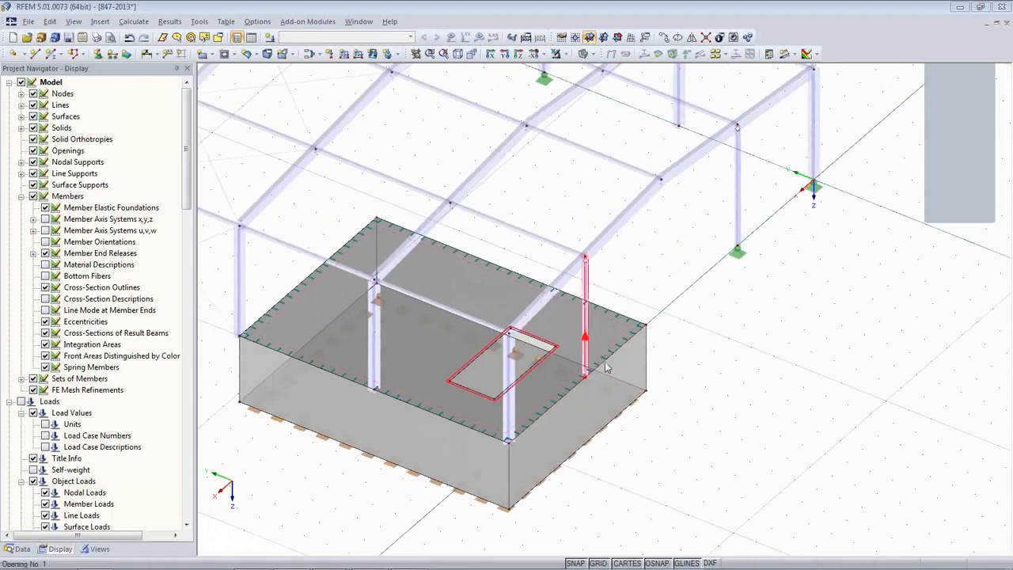
{"action": "mouse_move", "coordinate": [614, 413]}
{"action": "middle_mouse_down", "text": "ctrl"}
{"action": "mouse_move", "coordinate": [593, 409]}
{"action": "mouse_move", "coordinate": [608, 338]}
{"action": "mouse_move", "coordinate": [604, 400]}
{"action": "middle_mouse_up", "text": "ctrl"}
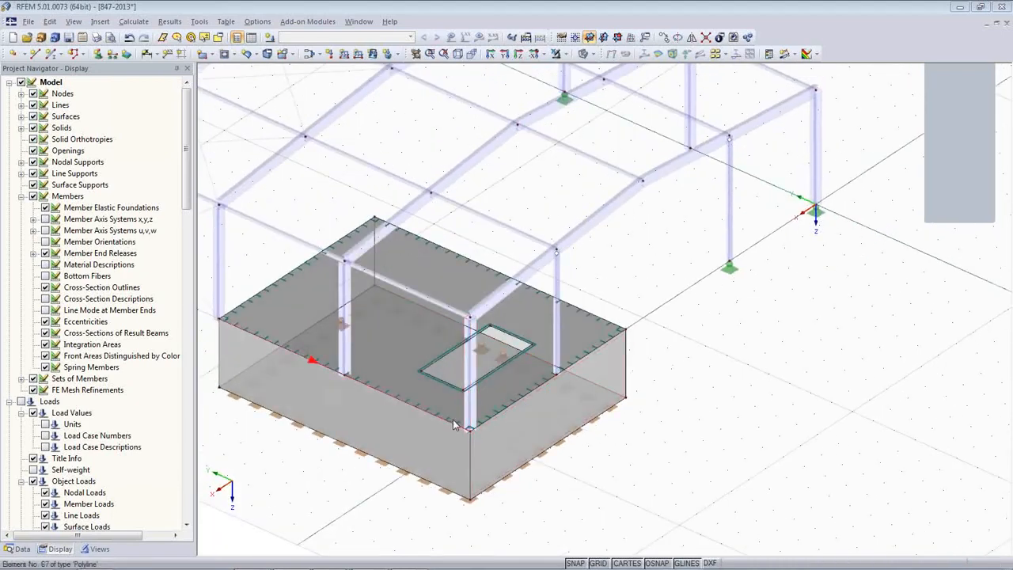
{"action": "scroll", "coordinate": [501, 430], "scroll_direction": "down", "scroll_amount": 2}
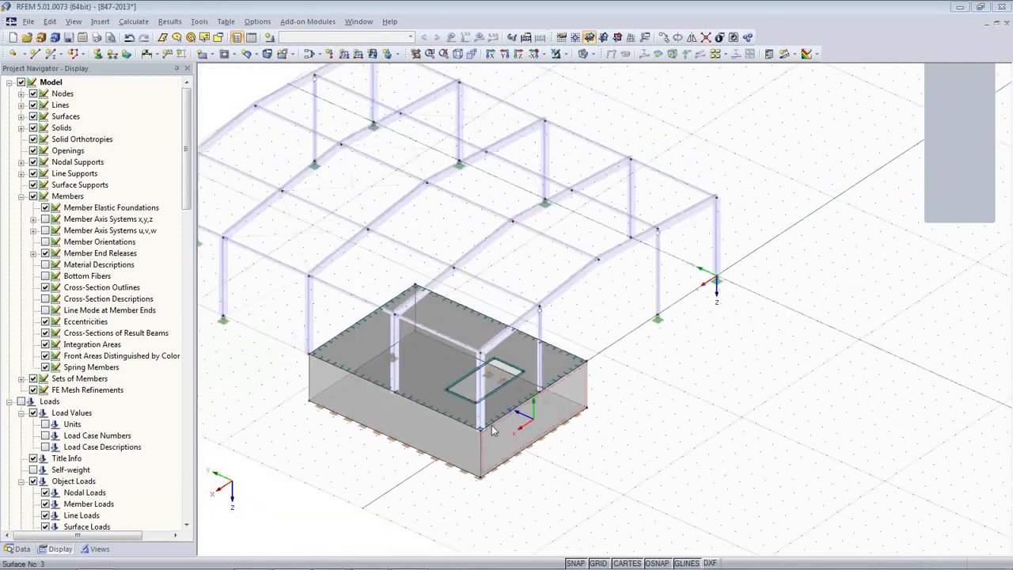
{"action": "middle_click_drag", "start_coordinate": [326, 417], "coordinate": [485, 473]}
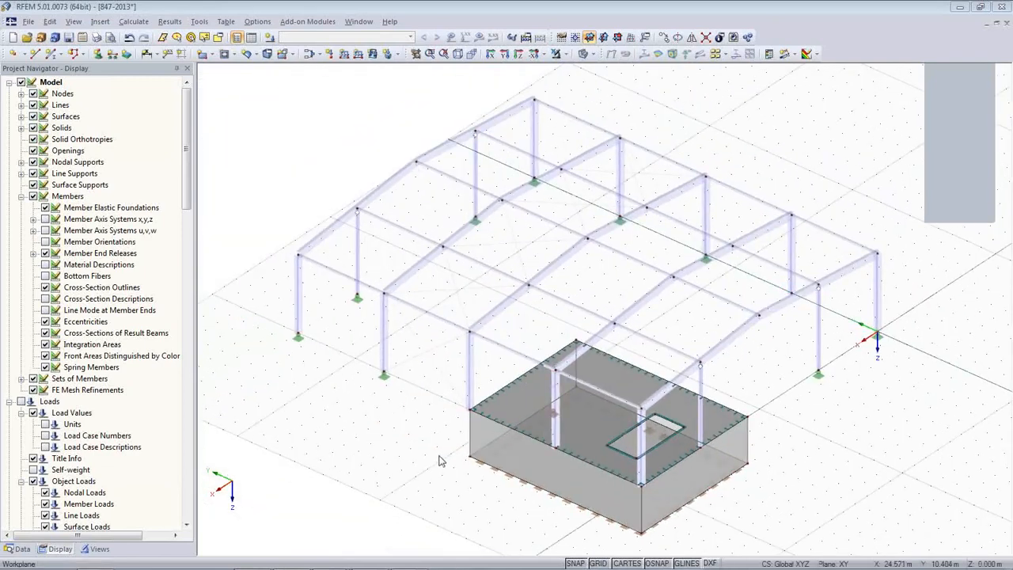
{"action": "middle_click_drag", "start_coordinate": [474, 467], "coordinate": [490, 393], "text": "ctrl"}
{"action": "scroll", "coordinate": [490, 392], "scroll_direction": "up", "scroll_amount": 3}
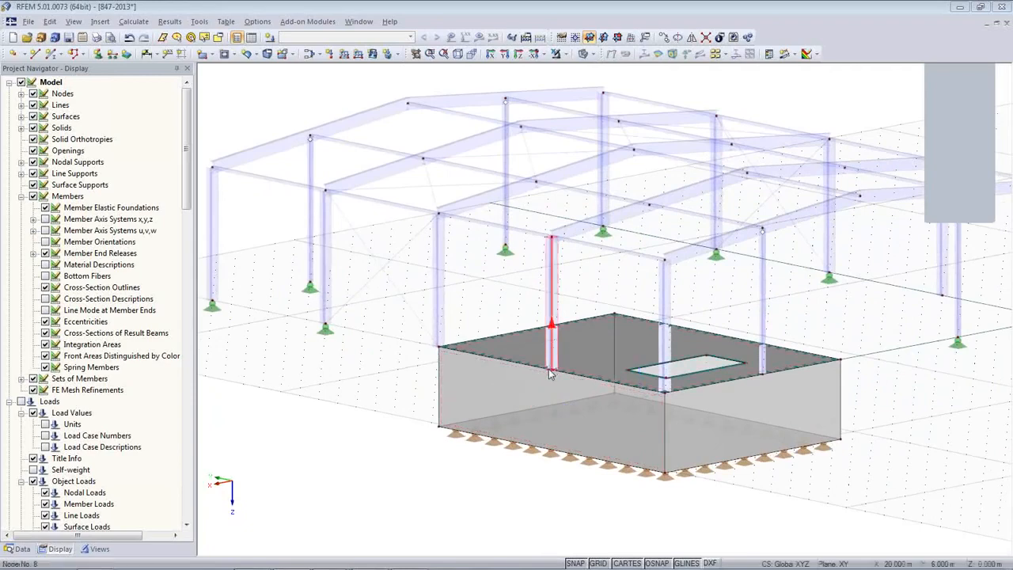
Assign a new end release with φy and φz at the member start of the four columns standing on the basement.
{"action": "scroll", "coordinate": [568, 375], "scroll_direction": "up", "scroll_amount": 2}
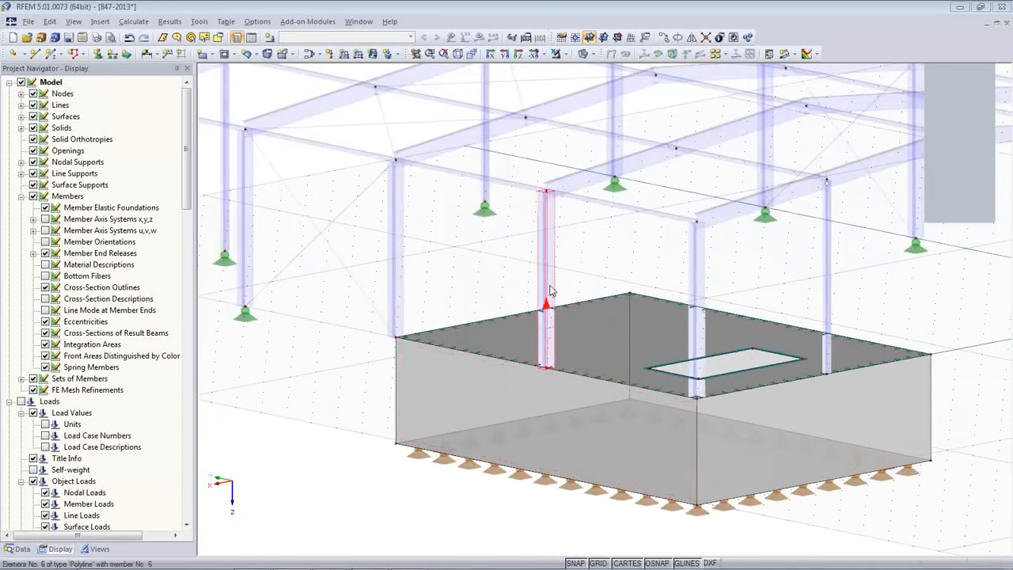
{"action": "left_click", "coordinate": [411, 309]}
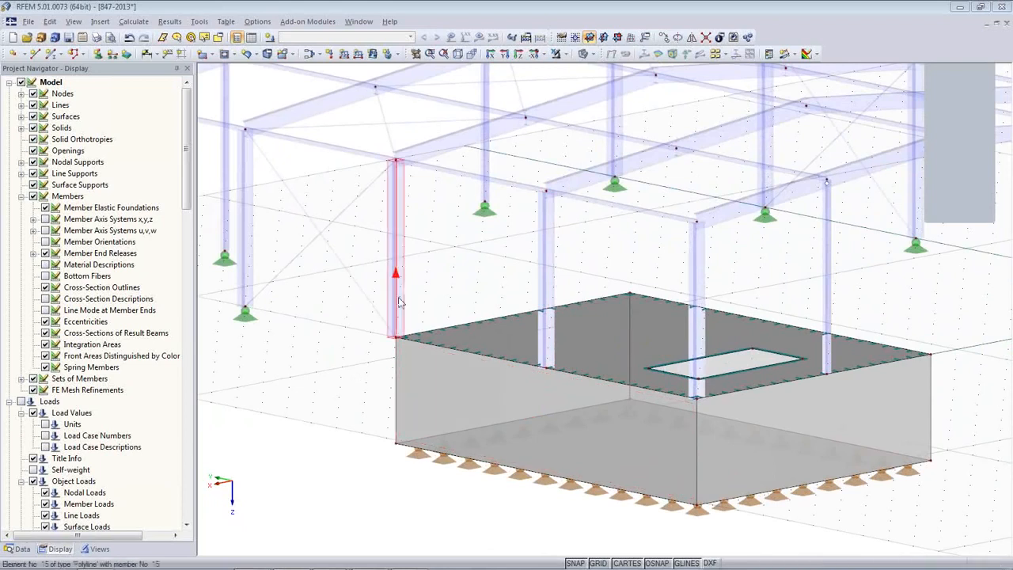
{"action": "left_click", "coordinate": [696, 333]}
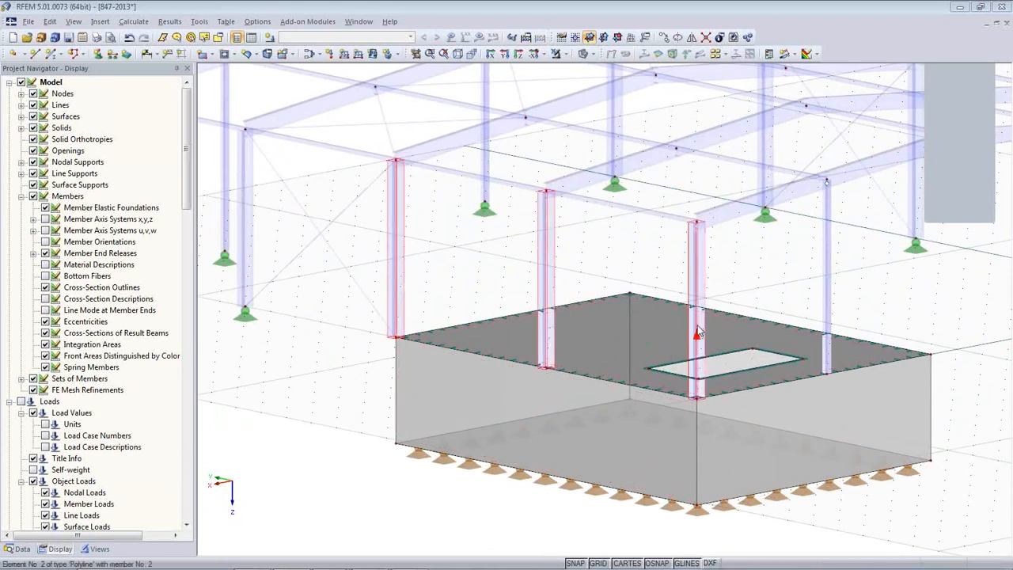
{"action": "double_click", "coordinate": [828, 308]}
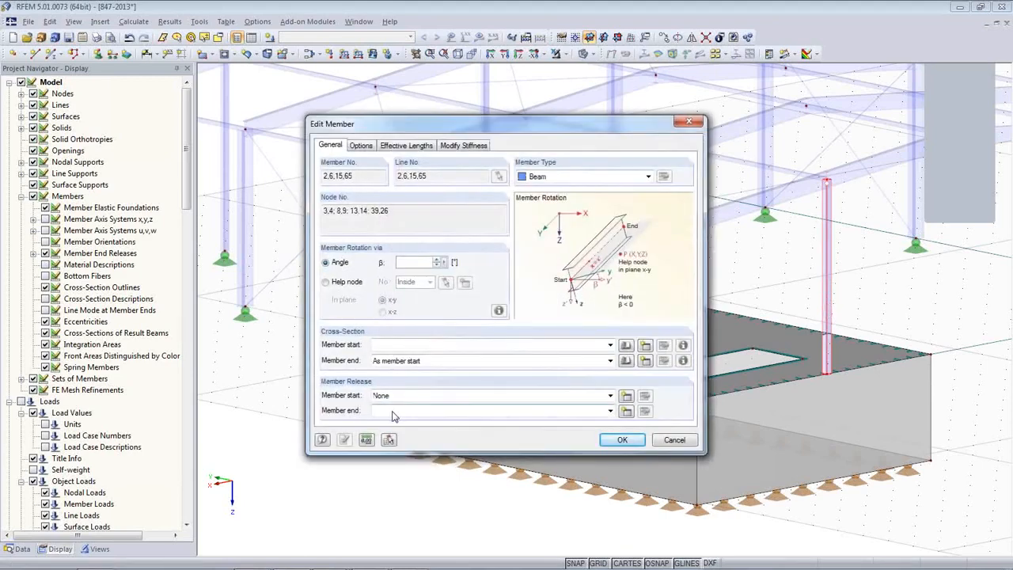
{"action": "left_click", "coordinate": [626, 397]}
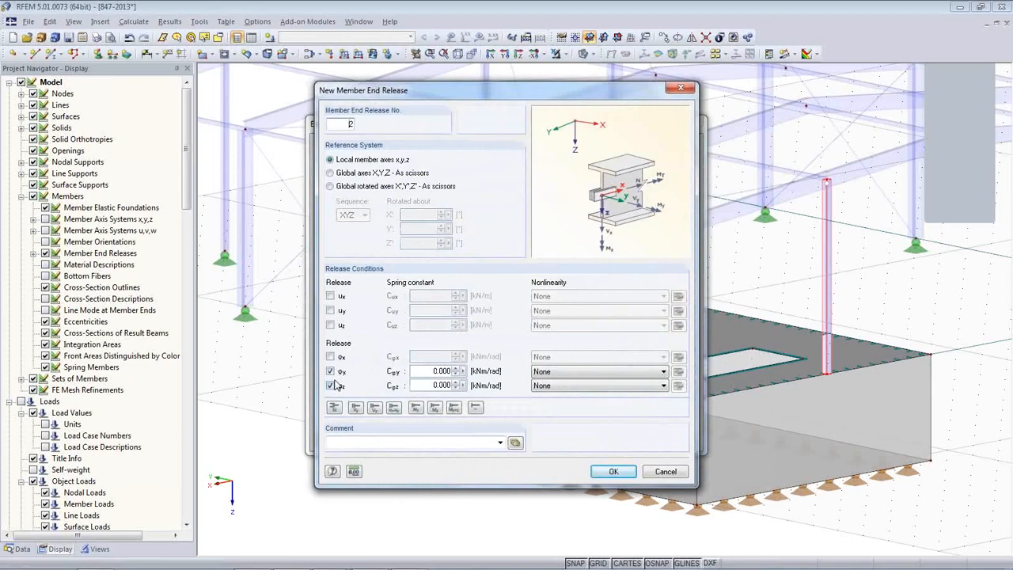
{"action": "left_click", "coordinate": [610, 474]}
{"action": "left_click", "coordinate": [622, 442]}
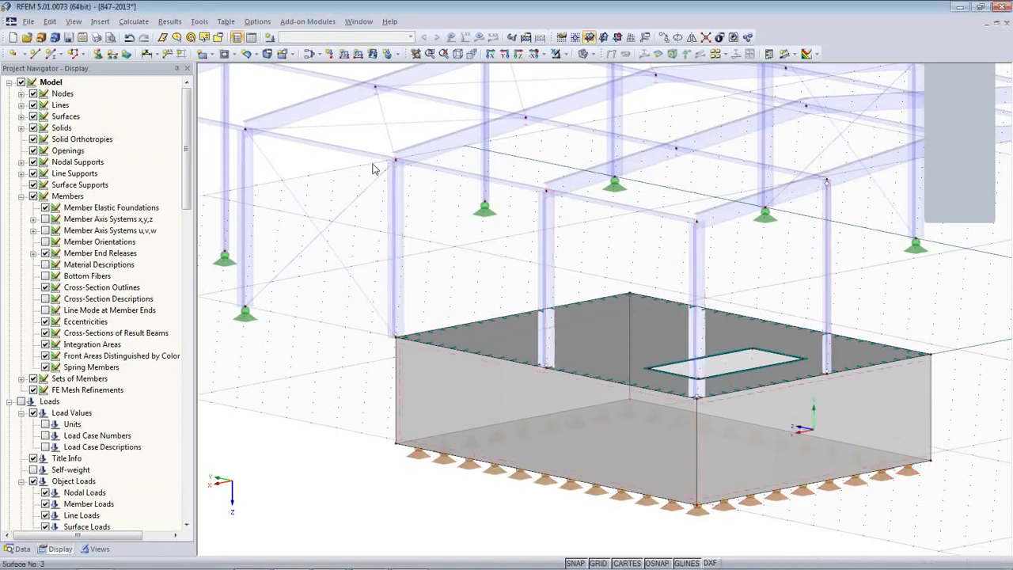
View the hall as a wireframe and hide the work plane grid and the member cross-section outlines.
{"action": "left_click", "coordinate": [584, 54]}
{"action": "middle_click_drag", "start_coordinate": [427, 396], "coordinate": [664, 479], "text": "ctrl"}
{"action": "left_click", "coordinate": [599, 563]}
{"action": "middle_click_drag", "start_coordinate": [564, 482], "coordinate": [637, 441]}
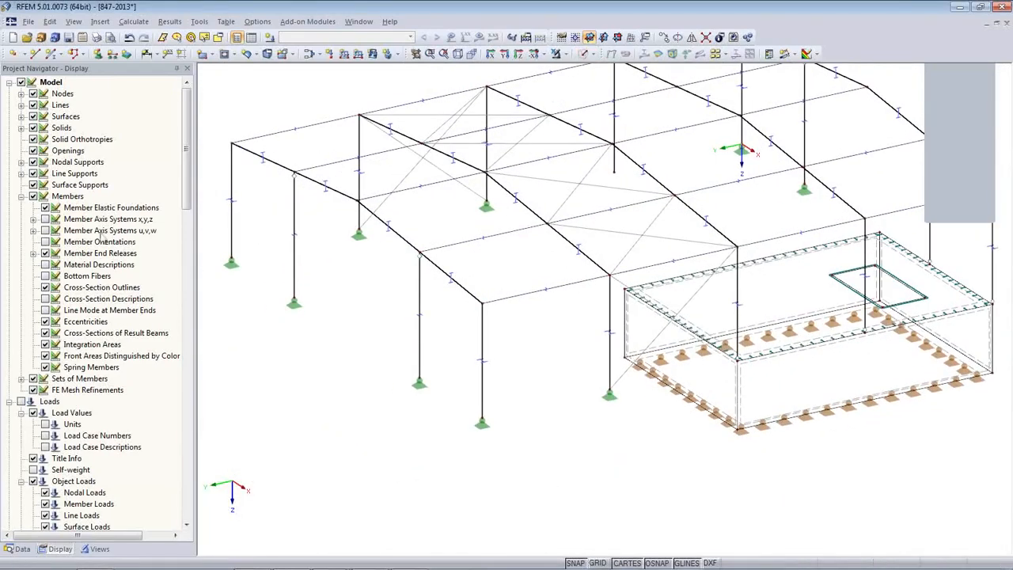
{"action": "left_click", "coordinate": [45, 289]}
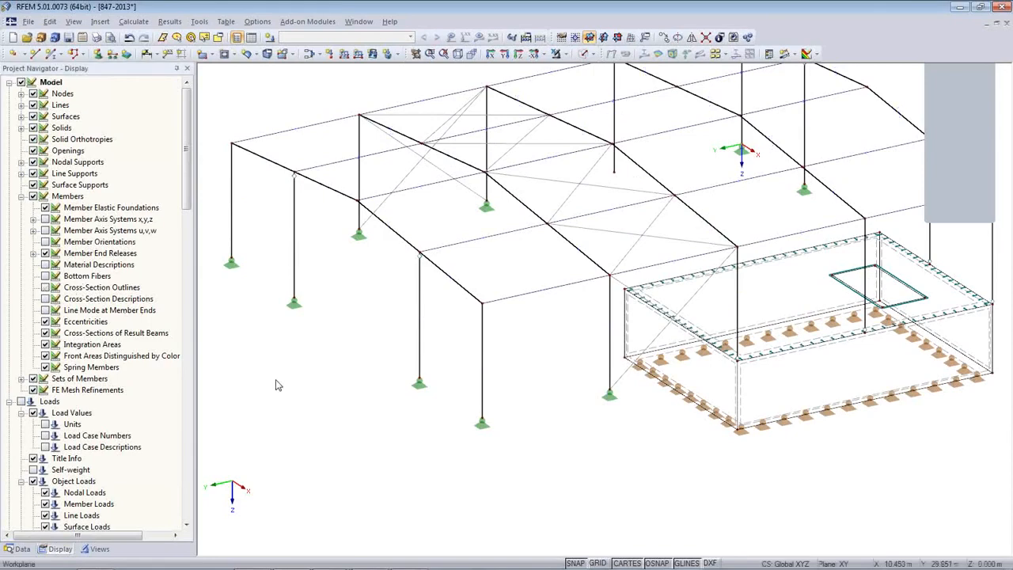
{"action": "middle_click_drag", "start_coordinate": [325, 366], "coordinate": [520, 107], "text": "ctrl"}
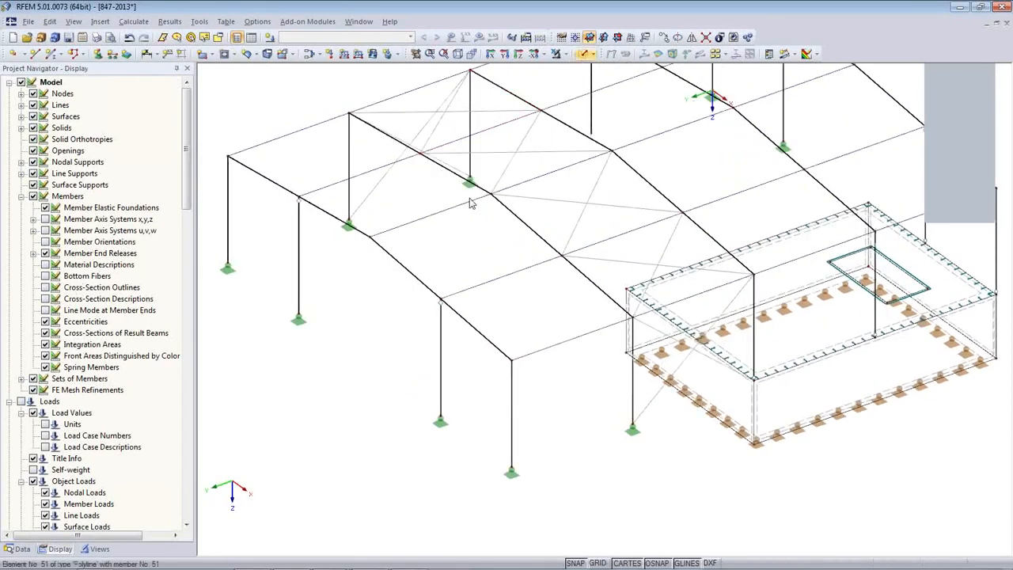
{"action": "scroll", "coordinate": [466, 225], "scroll_direction": "down", "scroll_amount": 5}
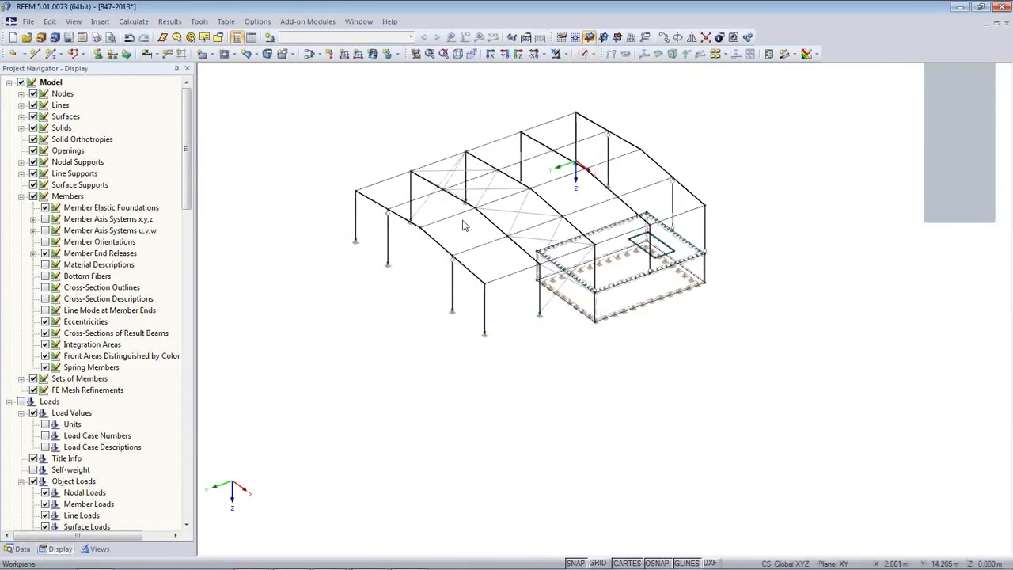
Restore the transparent solid display of the model and save the file.
{"action": "left_click", "coordinate": [584, 54]}
{"action": "scroll", "coordinate": [543, 420], "scroll_direction": "up", "scroll_amount": 2}
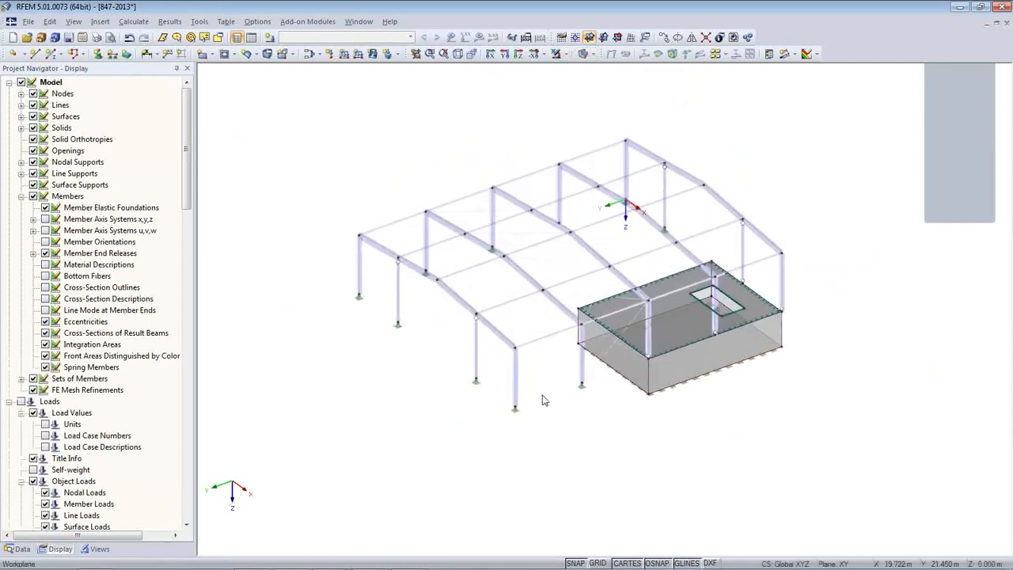
{"action": "left_click", "coordinate": [69, 38]}
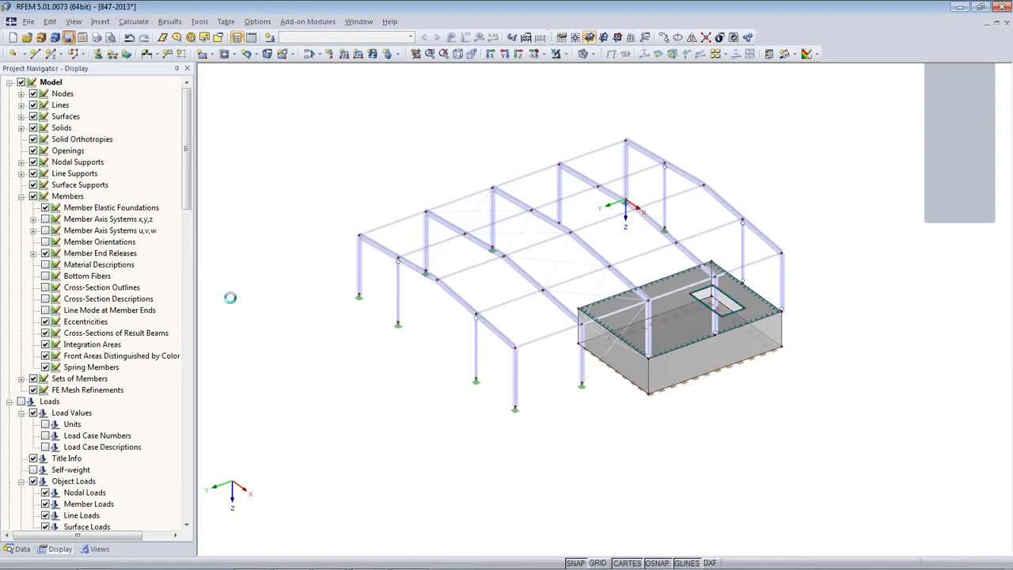
Examine the node list in the model data and the commands offered for node 14.
{"action": "left_click", "coordinate": [19, 549]}
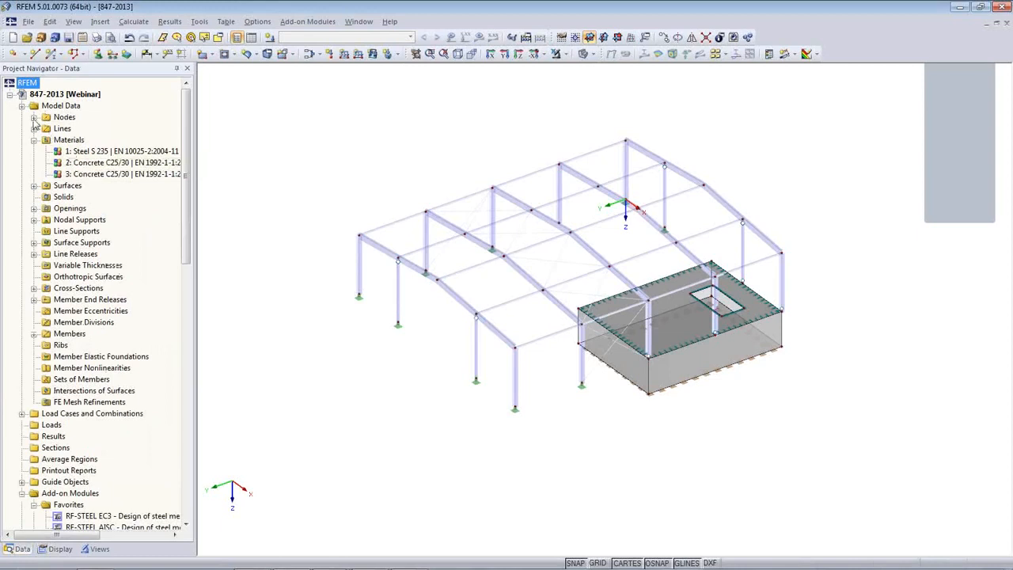
{"action": "left_click", "coordinate": [34, 117]}
{"action": "left_click", "coordinate": [85, 245]}
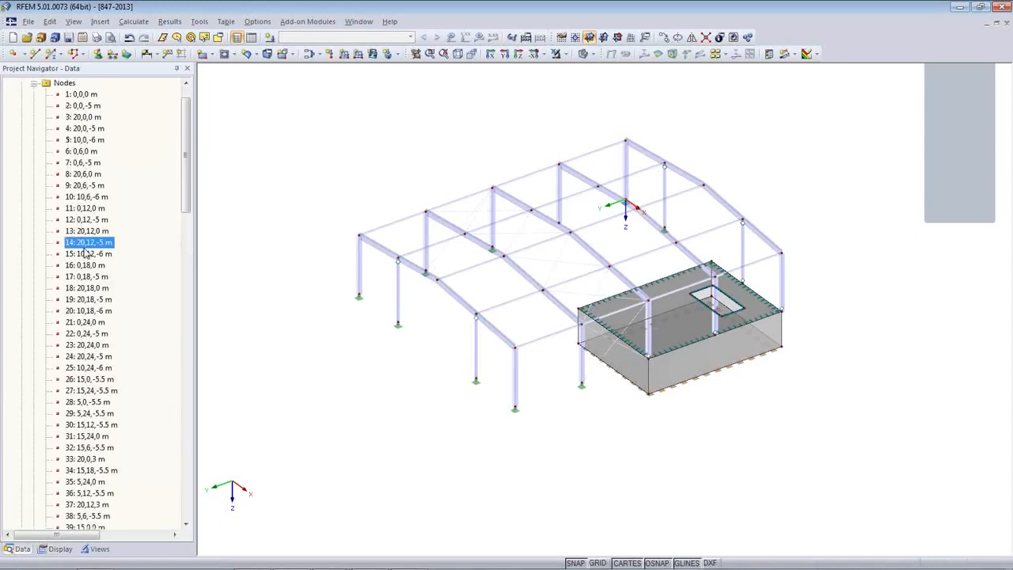
{"action": "right_click", "coordinate": [86, 247]}
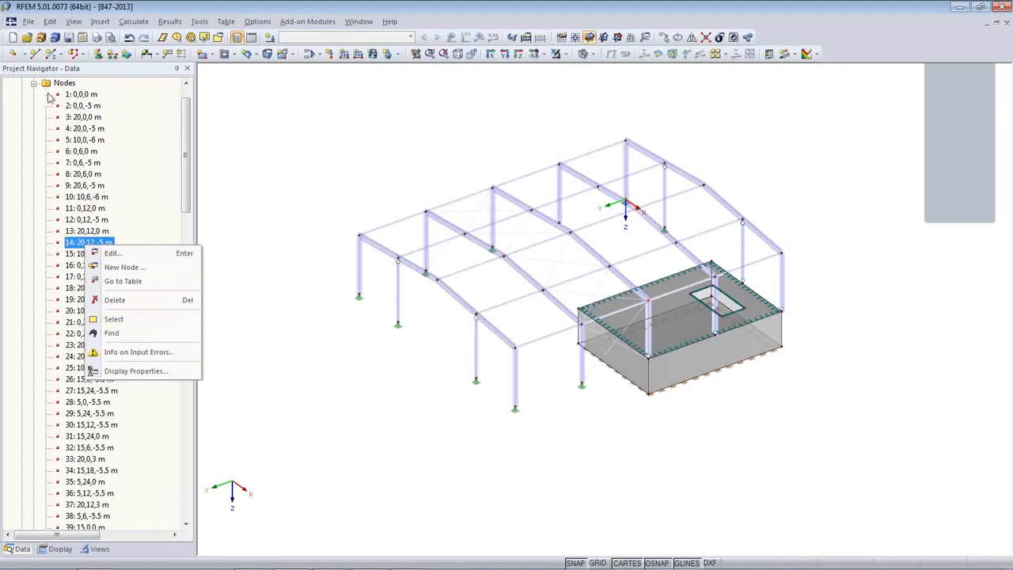
{"action": "left_click", "coordinate": [262, 100]}
Show the input tables and look up the node coordinates of several nodes picked in the table and the model.
{"action": "left_click", "coordinate": [251, 37]}
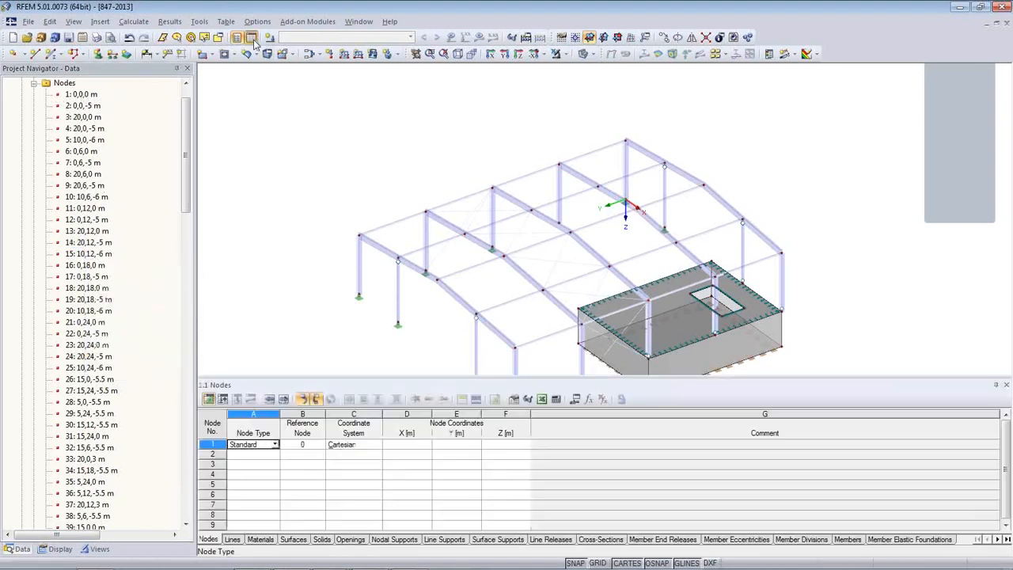
{"action": "middle_click_drag", "start_coordinate": [649, 355], "coordinate": [594, 258]}
{"action": "left_click", "coordinate": [261, 465]}
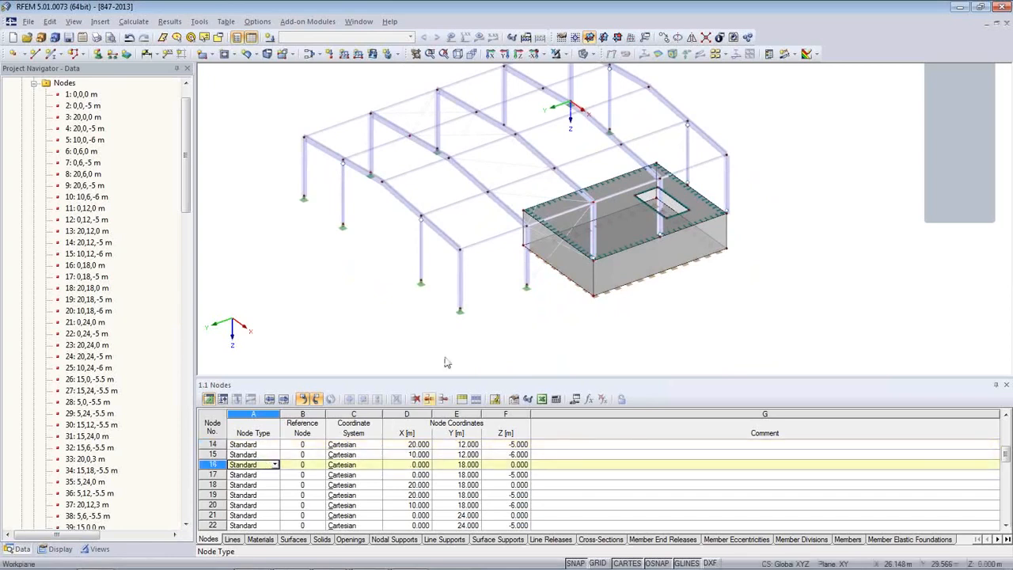
{"action": "left_click", "coordinate": [489, 195]}
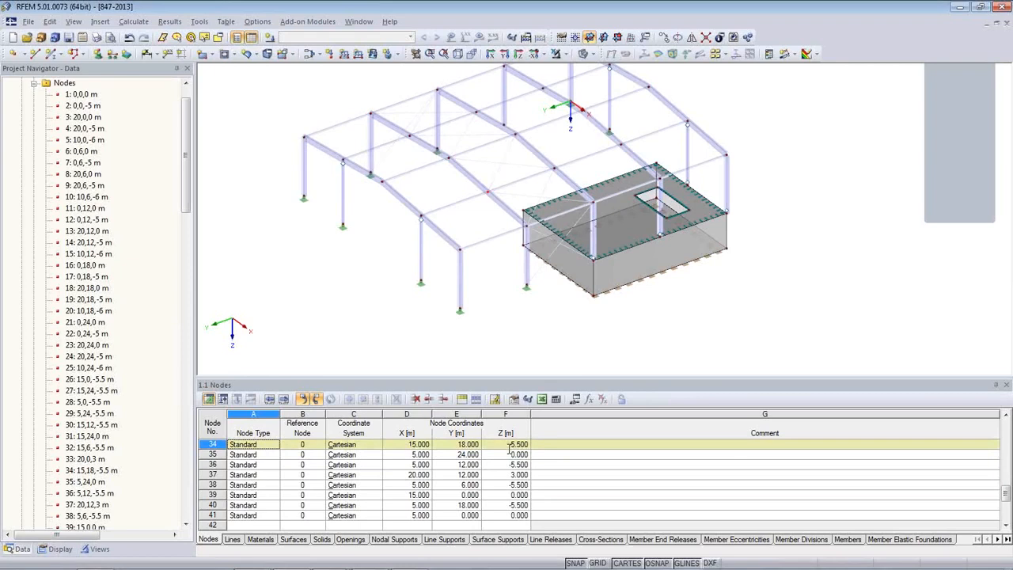
{"action": "left_click", "coordinate": [422, 284]}
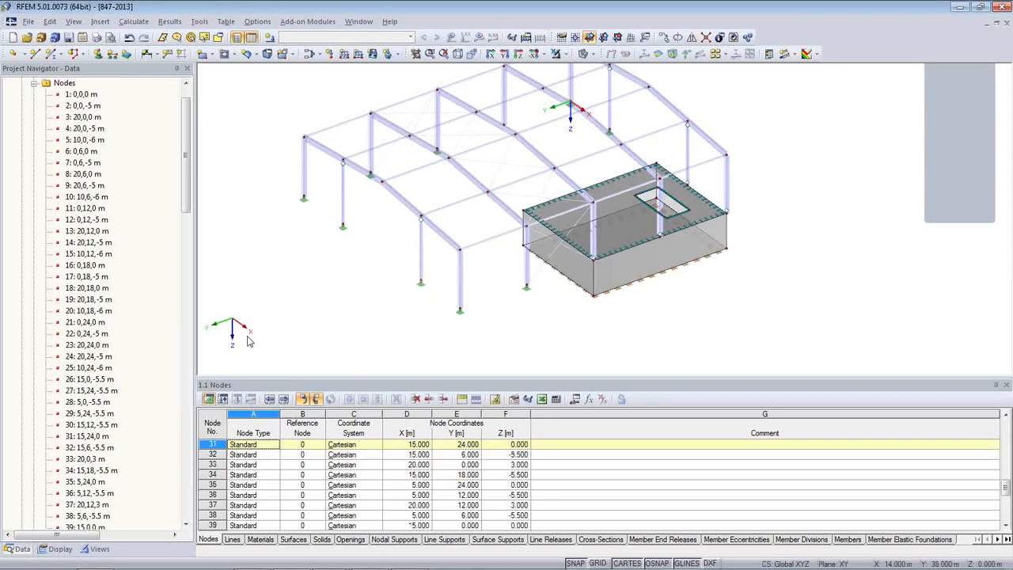
{"action": "left_click", "coordinate": [601, 445]}
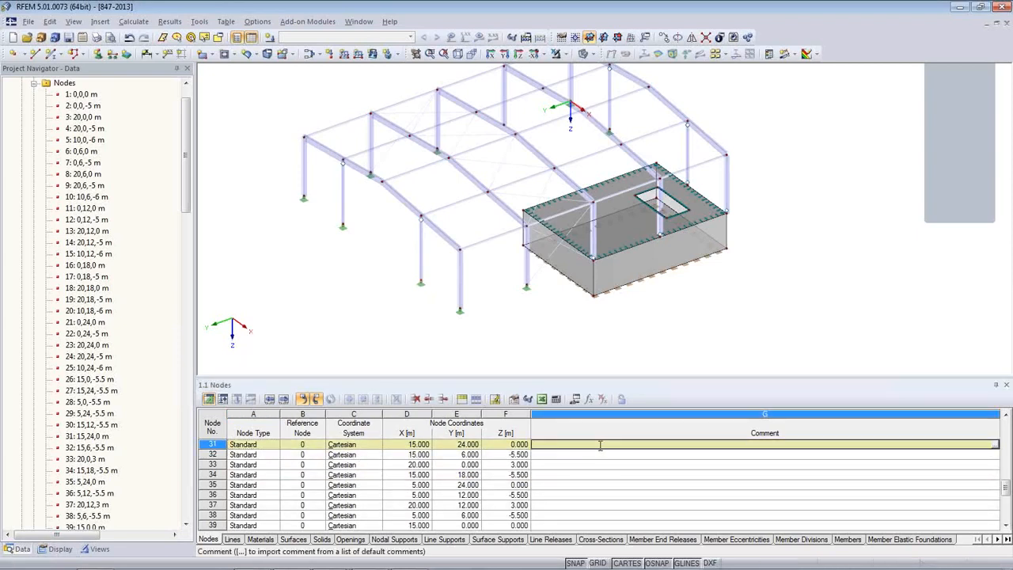
Collapse the node list and check which parts of the model use each of the three materials.
{"action": "left_click", "coordinate": [34, 83]}
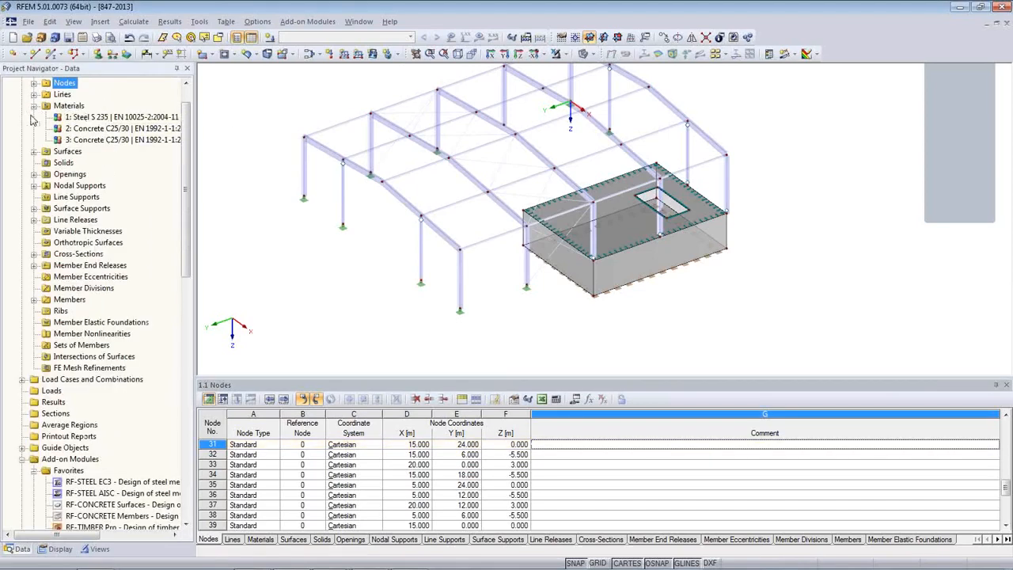
{"action": "left_click", "coordinate": [107, 140]}
{"action": "left_click", "coordinate": [109, 128]}
{"action": "left_click", "coordinate": [109, 117]}
{"action": "left_click", "coordinate": [109, 128]}
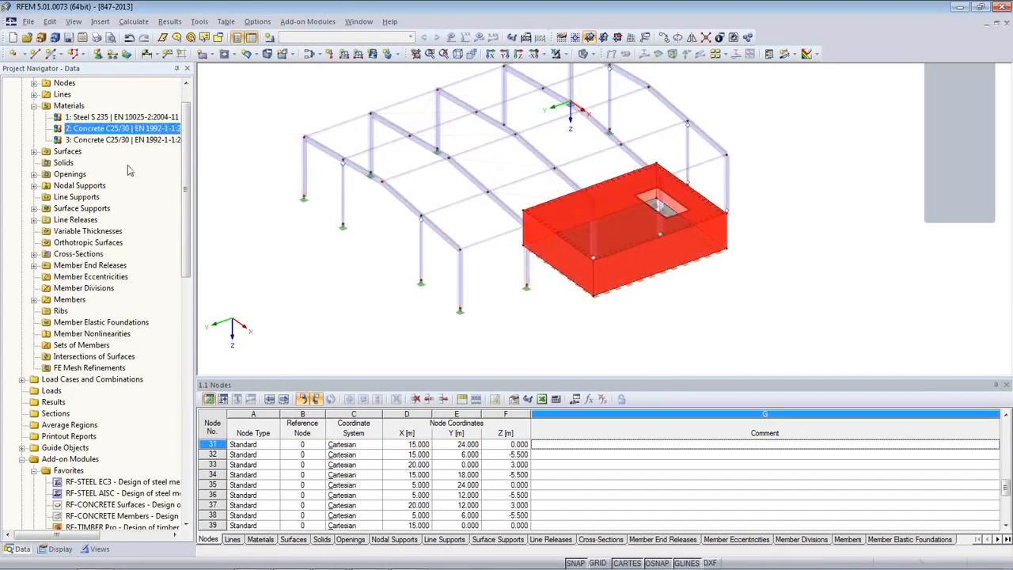
{"action": "left_click", "coordinate": [119, 140]}
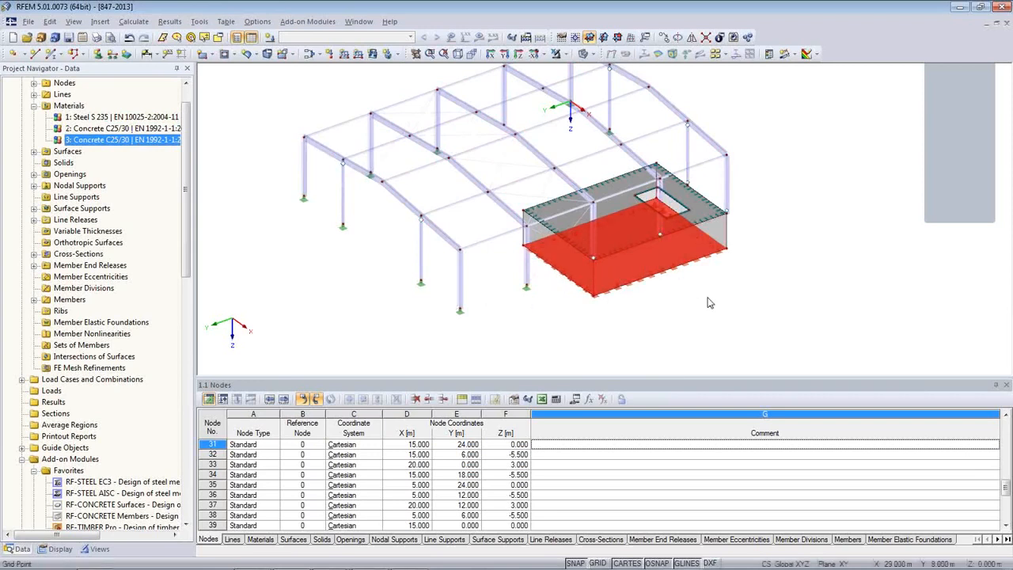
Change the basement floor slab's material to number 2, Concrete C25/30.
{"action": "middle_click_drag", "start_coordinate": [705, 299], "coordinate": [686, 326], "text": "ctrl"}
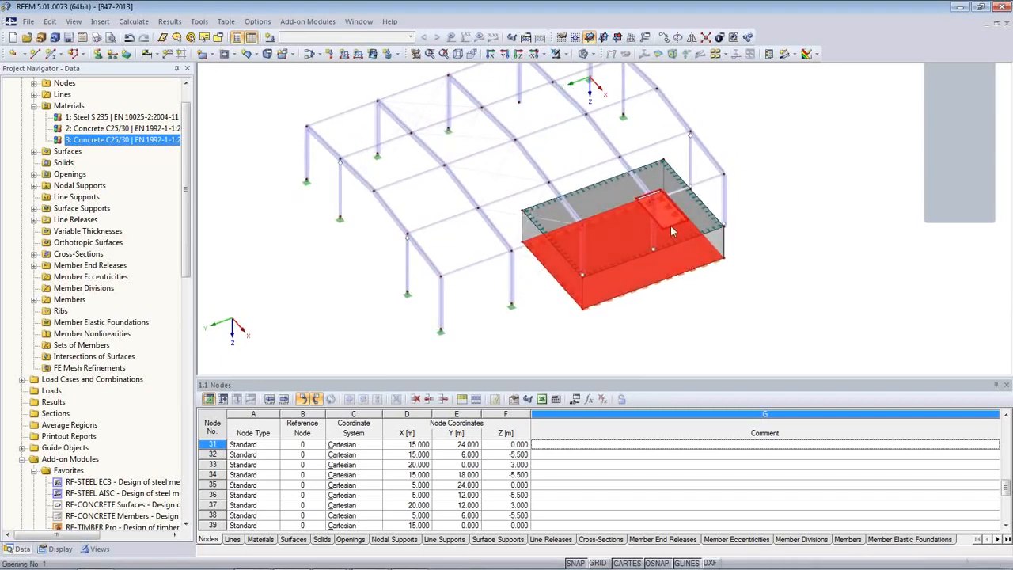
{"action": "mouse_move", "coordinate": [669, 223]}
{"action": "middle_mouse_down", "text": "ctrl"}
{"action": "mouse_move", "coordinate": [675, 212]}
{"action": "mouse_move", "coordinate": [665, 237]}
{"action": "middle_mouse_up", "text": "ctrl"}
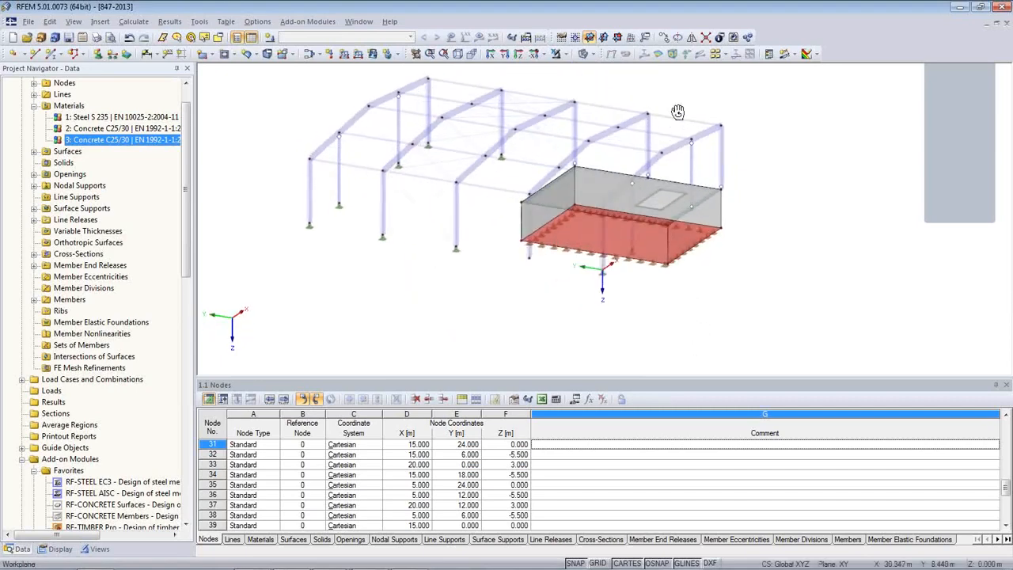
{"action": "middle_click_drag", "start_coordinate": [556, 315], "coordinate": [556, 280], "text": "ctrl"}
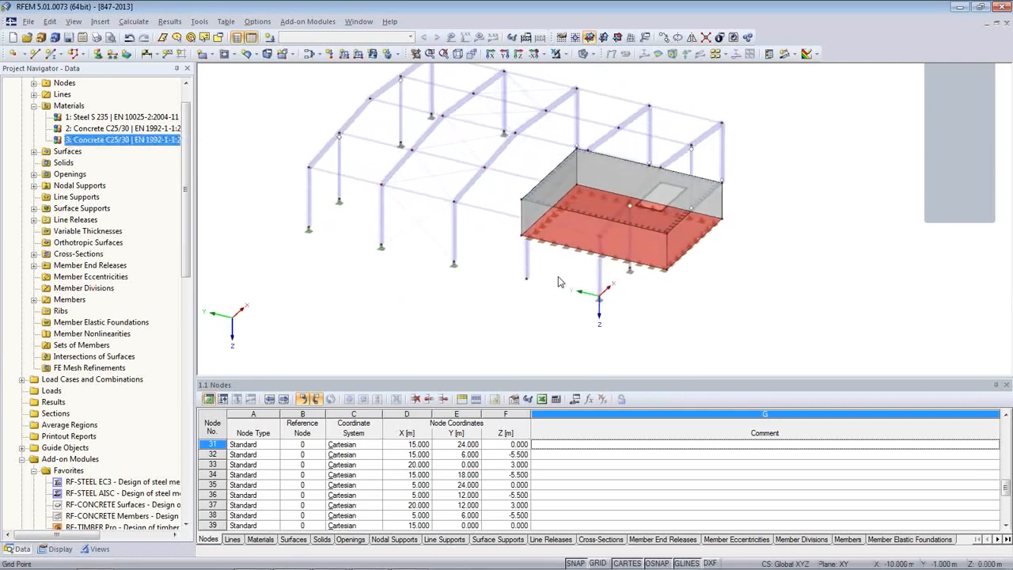
{"action": "double_click", "coordinate": [645, 261]}
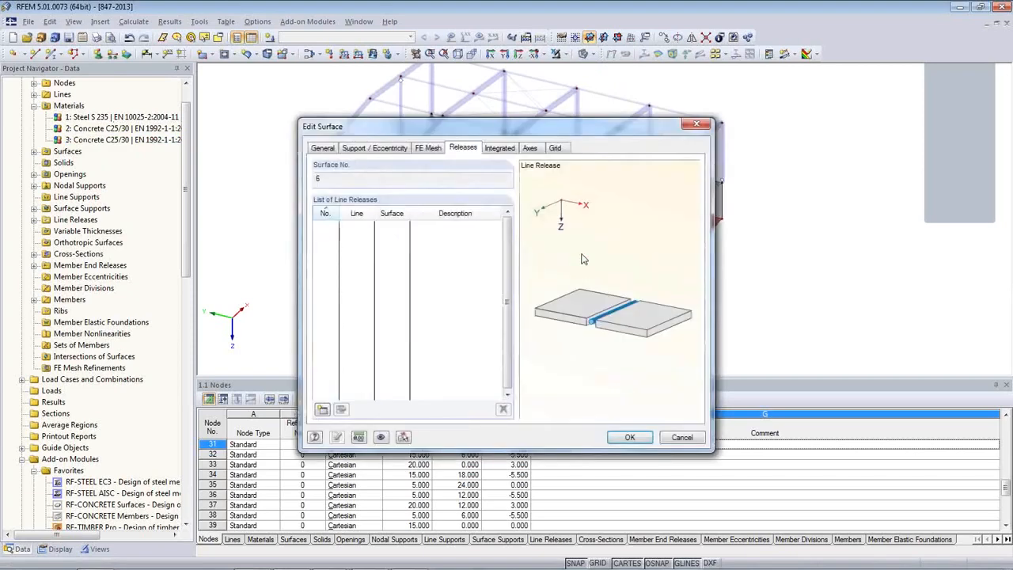
{"action": "left_click", "coordinate": [323, 148]}
{"action": "left_click", "coordinate": [356, 290]}
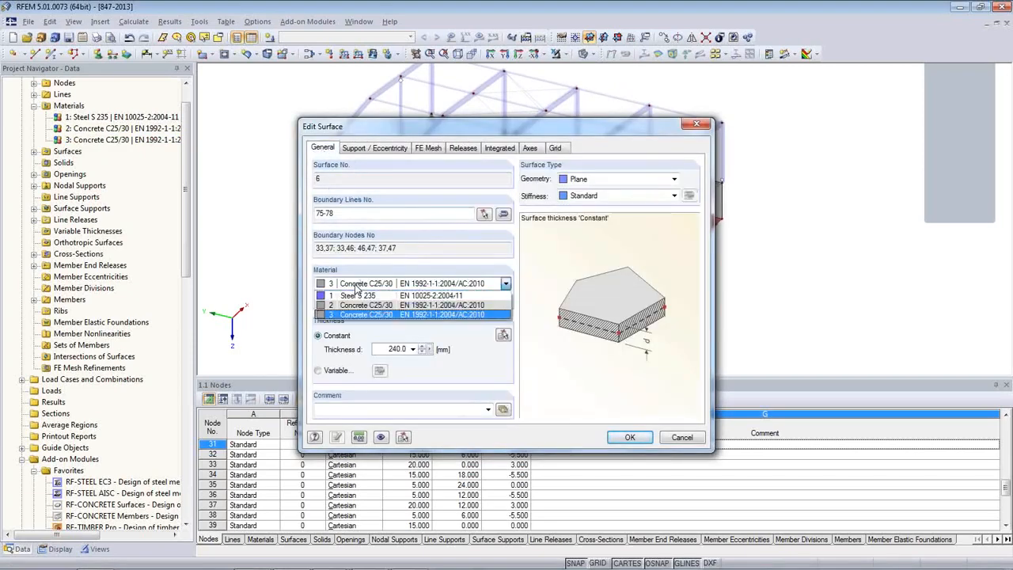
{"action": "left_click", "coordinate": [360, 304]}
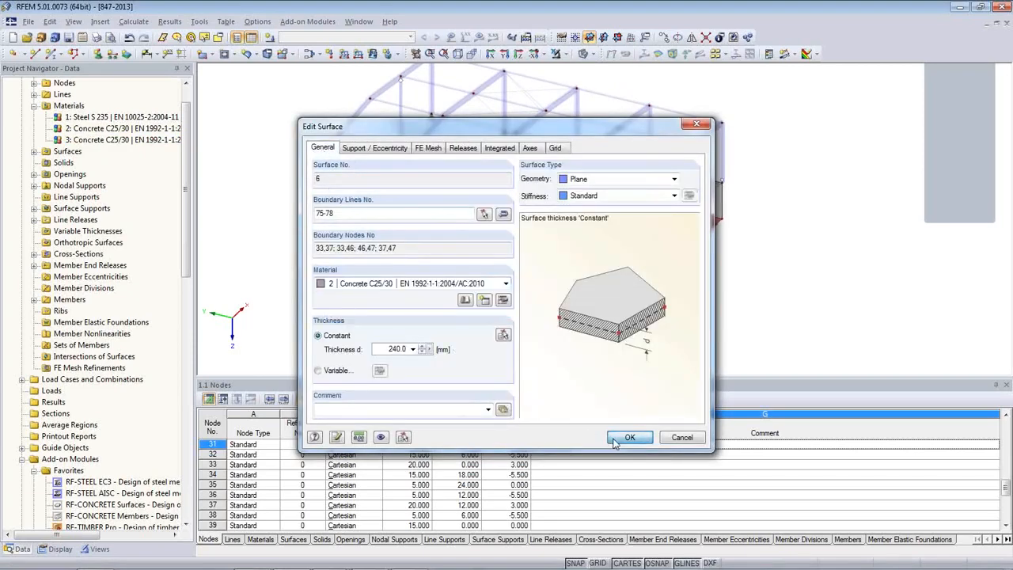
{"action": "left_click", "coordinate": [626, 438]}
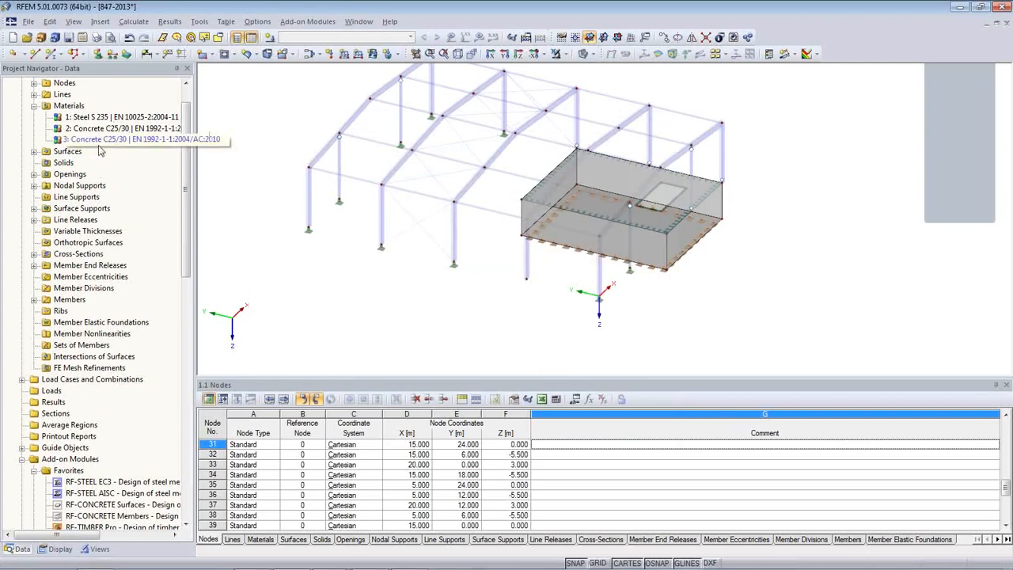
Delete the duplicate material number 3, Concrete C25/30, and collapse the material list.
{"action": "left_click", "coordinate": [111, 139]}
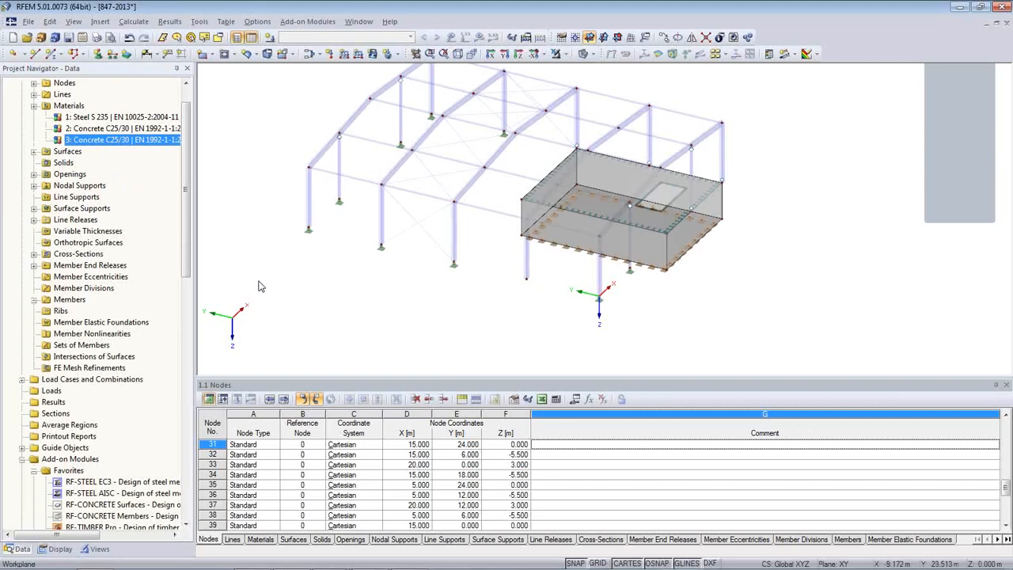
{"action": "key", "text": "Delete"}
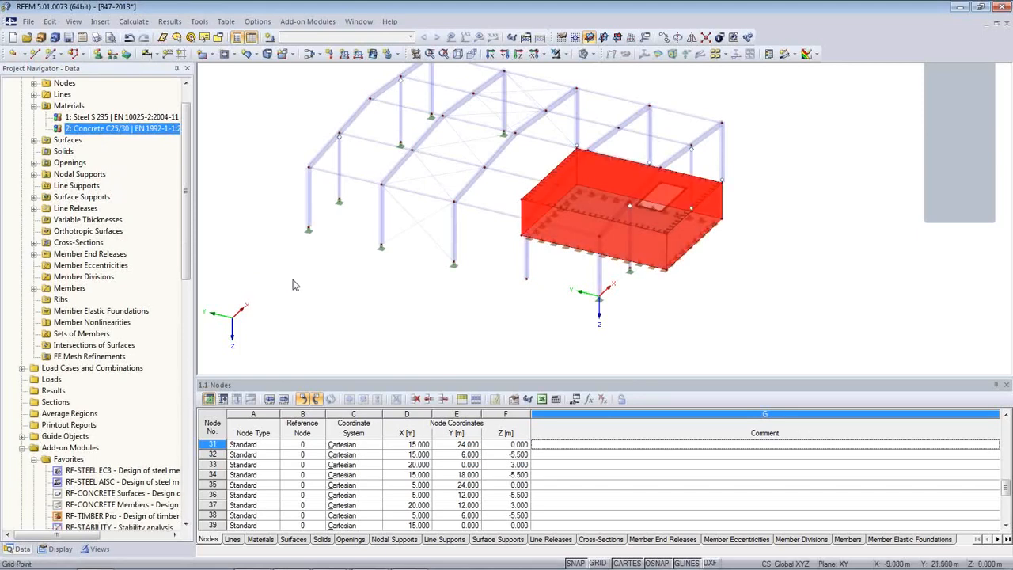
{"action": "mouse_move", "coordinate": [558, 307]}
{"action": "middle_mouse_down", "text": "ctrl"}
{"action": "mouse_move", "coordinate": [430, 263]}
{"action": "mouse_move", "coordinate": [467, 360]}
{"action": "mouse_move", "coordinate": [577, 303]}
{"action": "middle_mouse_up", "text": "ctrl"}
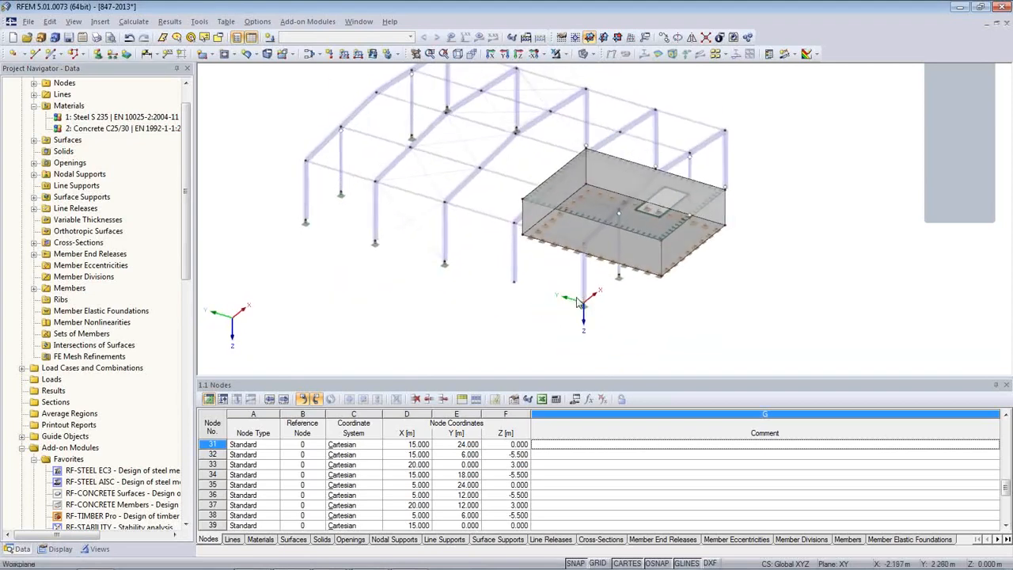
{"action": "scroll", "coordinate": [541, 304], "scroll_direction": "down", "scroll_amount": 1}
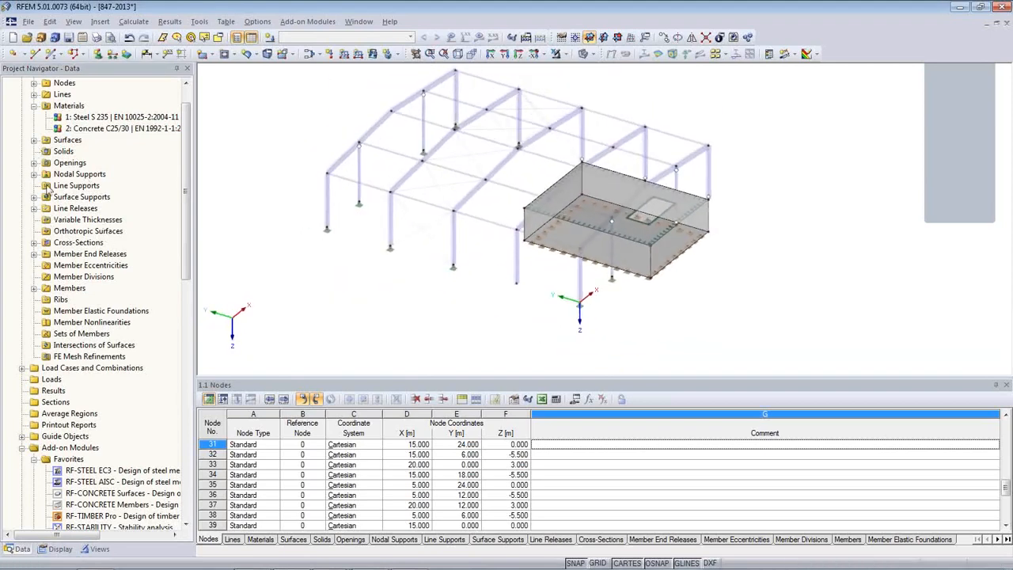
{"action": "left_click", "coordinate": [34, 106]}
{"action": "scroll", "coordinate": [49, 150], "scroll_direction": "up", "scroll_amount": 1}
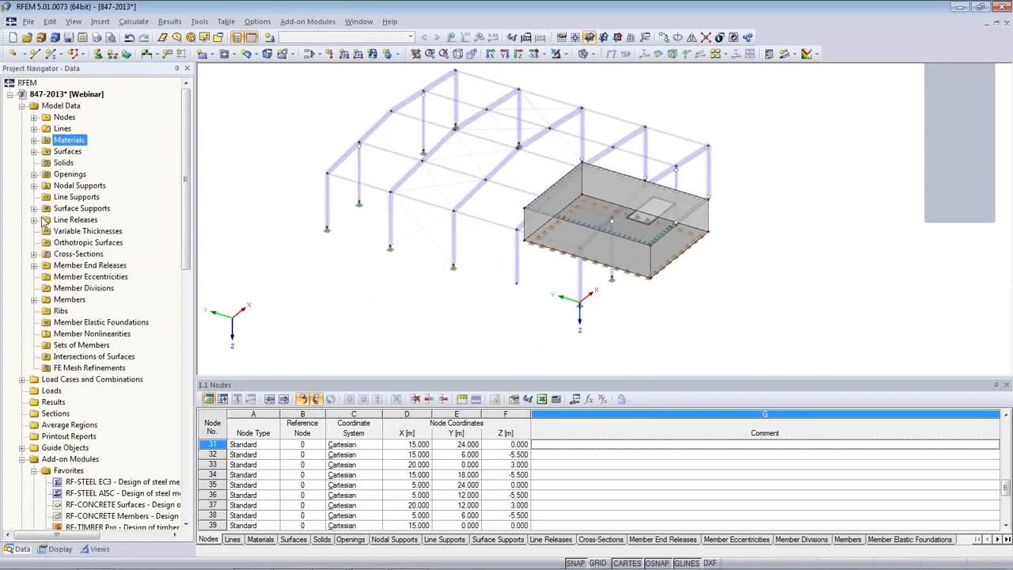
List the model's cross-sections and check which members use RD 30, HEA 120 and HEA 180.
{"action": "left_click", "coordinate": [34, 254]}
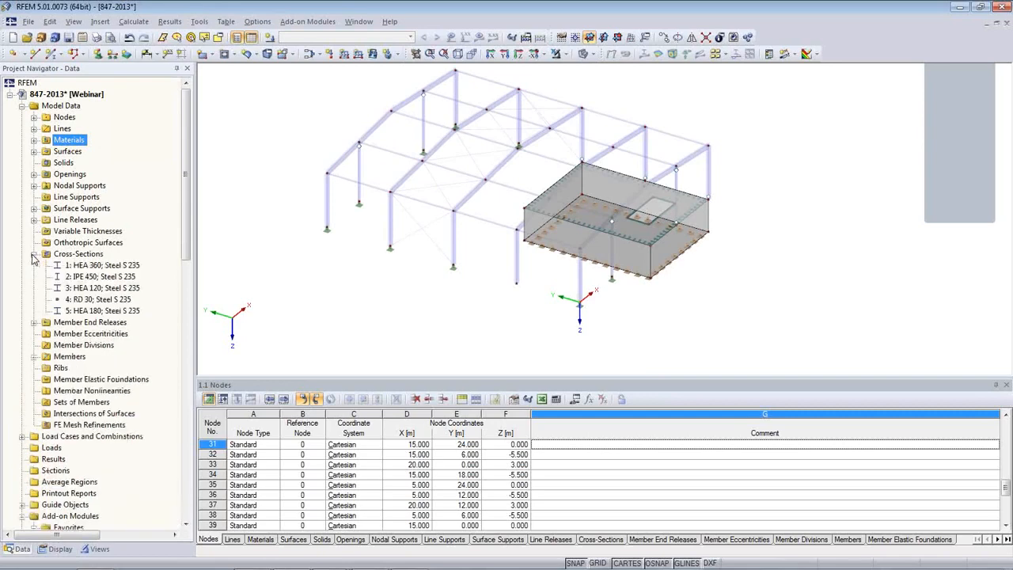
{"action": "left_click", "coordinate": [86, 300]}
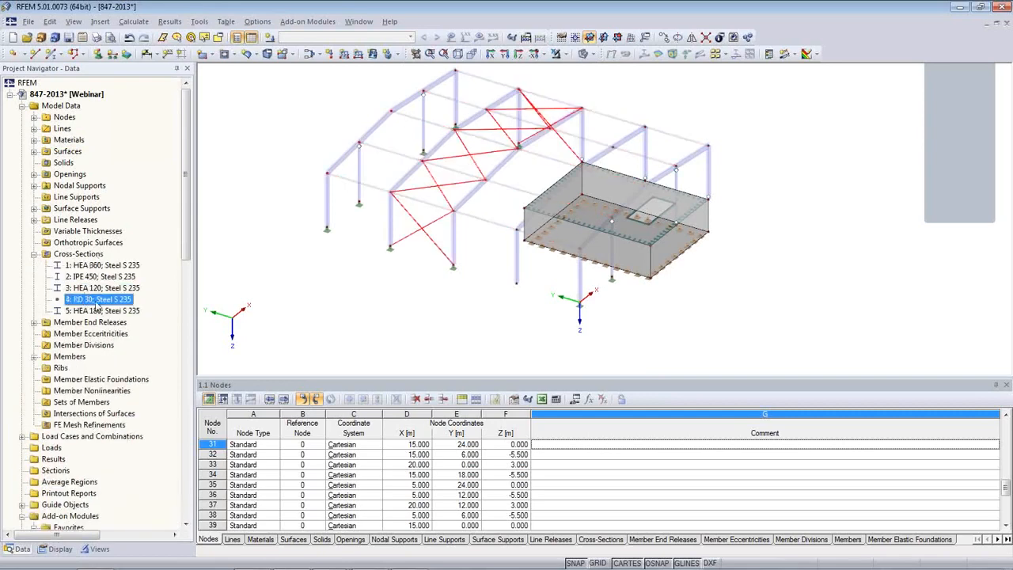
{"action": "left_click", "coordinate": [100, 288]}
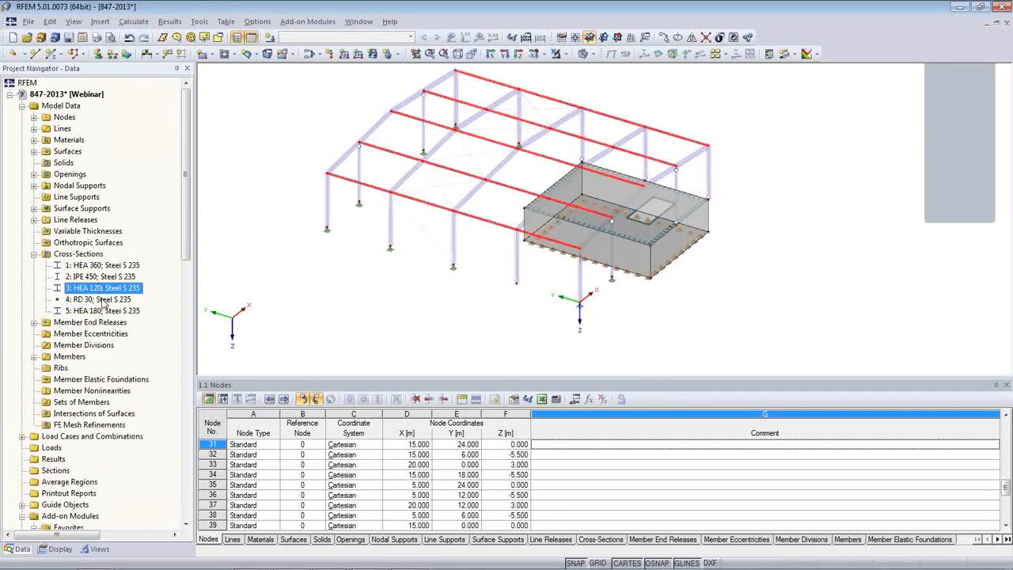
{"action": "left_click", "coordinate": [108, 301]}
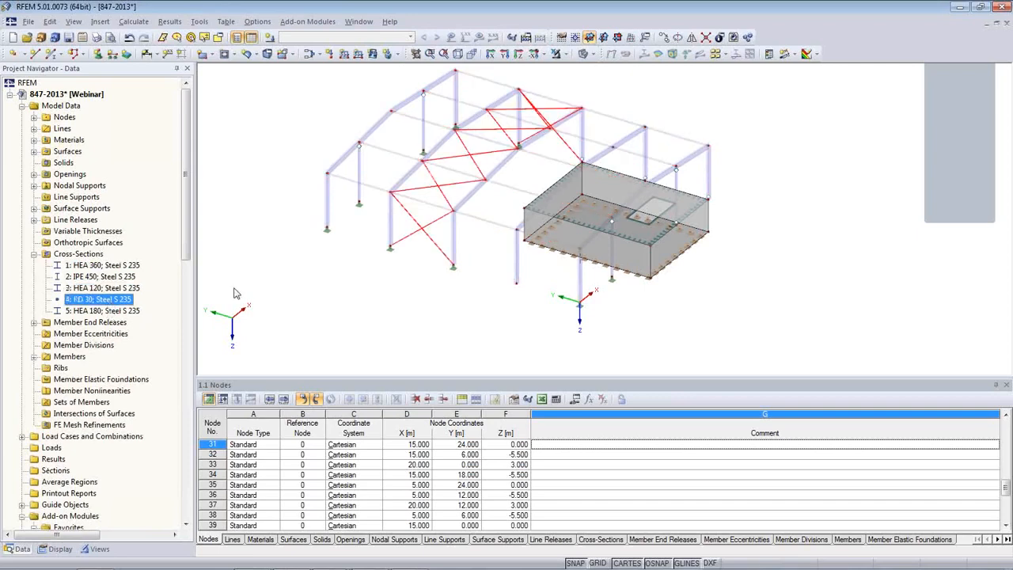
{"action": "middle_click_drag", "start_coordinate": [617, 284], "coordinate": [697, 321], "text": "ctrl"}
{"action": "left_click", "coordinate": [89, 312]}
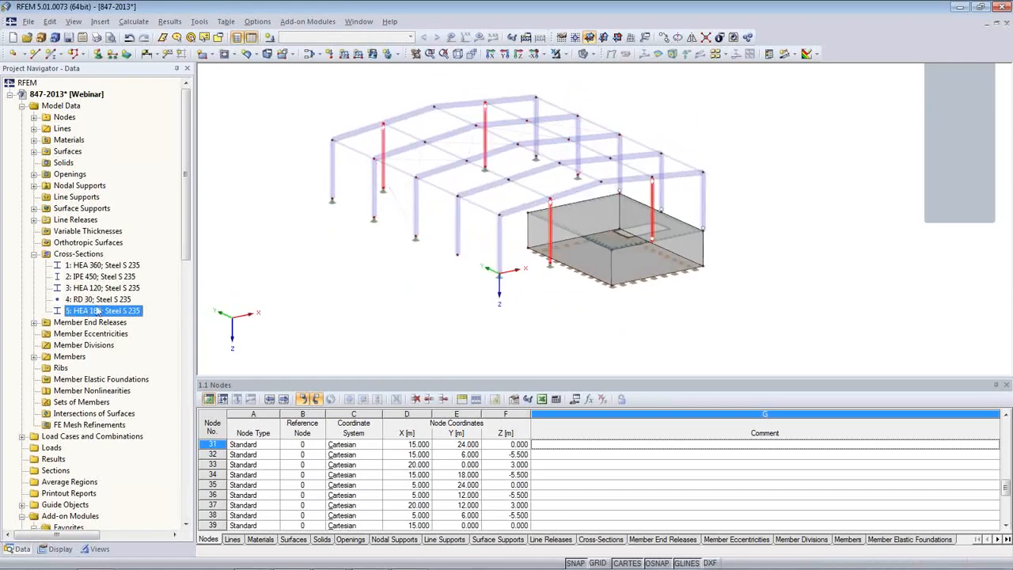
Open the cross-sections input table and go through its rows to check which members each section is assigned to.
{"action": "left_click", "coordinate": [208, 400]}
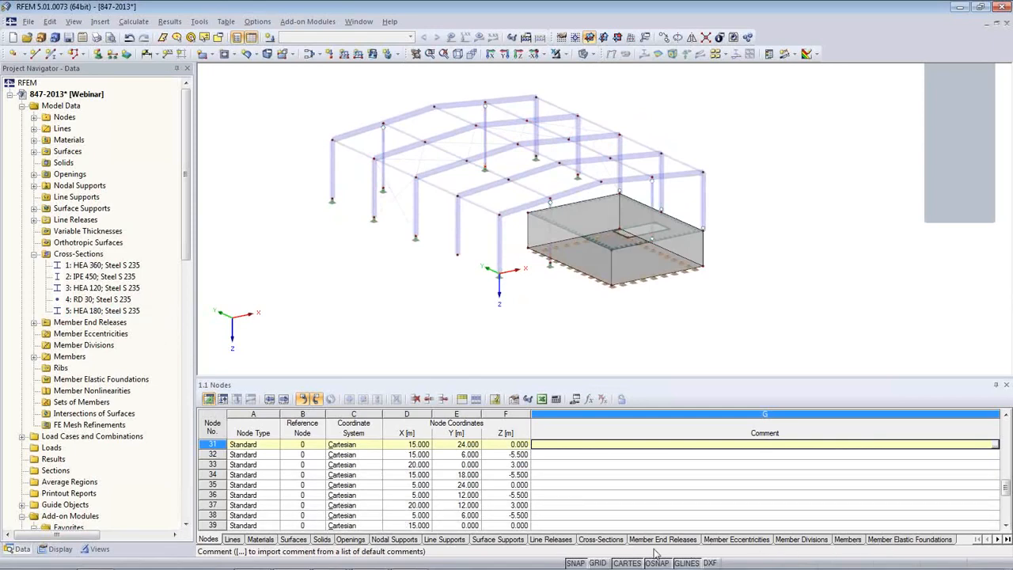
{"action": "left_click", "coordinate": [604, 542]}
{"action": "scroll", "coordinate": [309, 454], "scroll_direction": "up", "scroll_amount": 2}
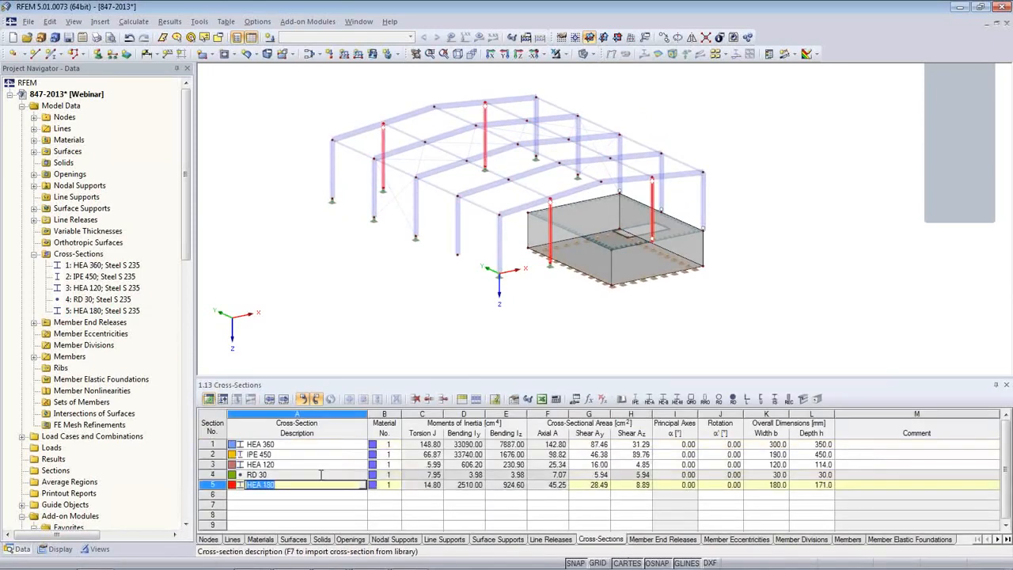
{"action": "left_click", "coordinate": [310, 445]}
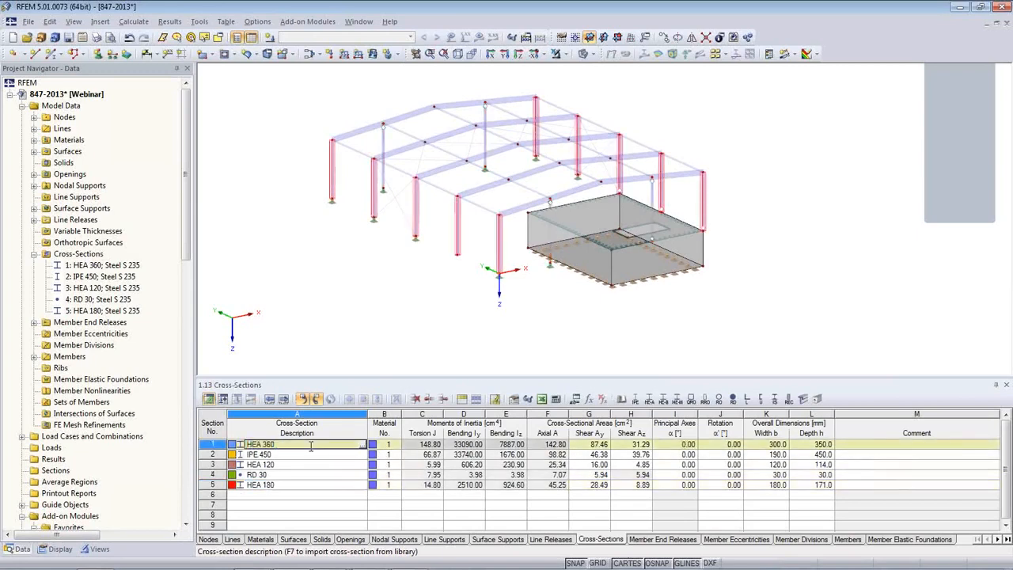
{"action": "key", "text": "Down"}
{"action": "key", "text": "Down"}
{"action": "key", "text": "Down"}
{"action": "key", "text": "Down"}
{"action": "key", "text": "Up"}
{"action": "key", "text": "Up"}
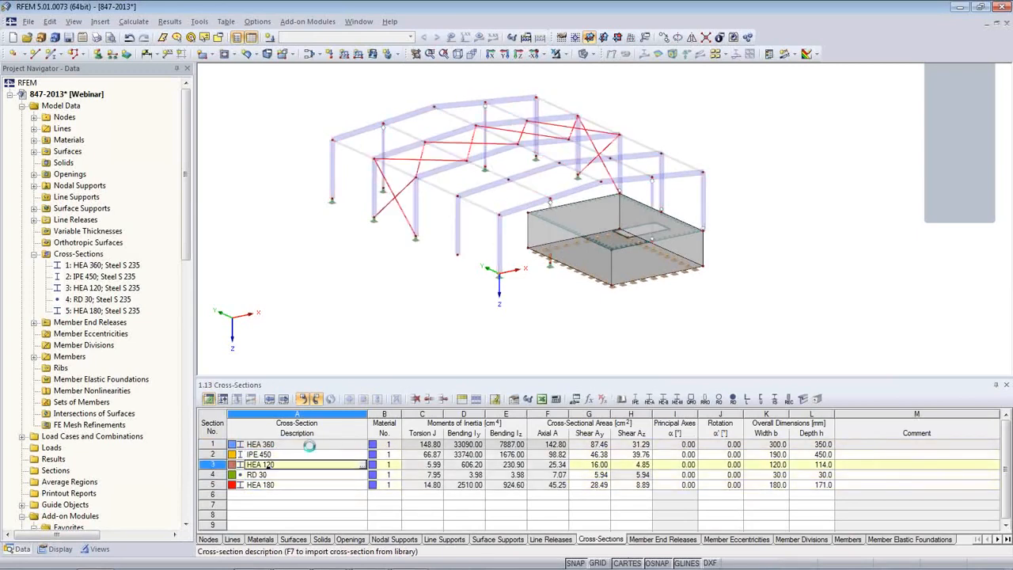
{"action": "key", "text": "Up"}
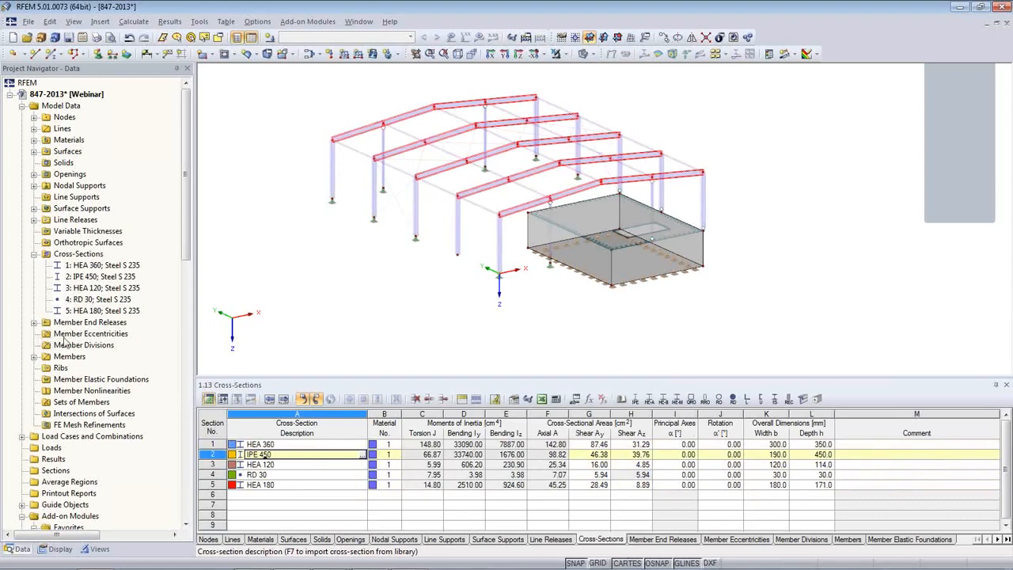
List the member end releases and check which members use release 2, Local; NNN NYY.
{"action": "left_click_drag", "start_coordinate": [185, 246], "coordinate": [186, 277]}
{"action": "left_click", "coordinate": [31, 244]}
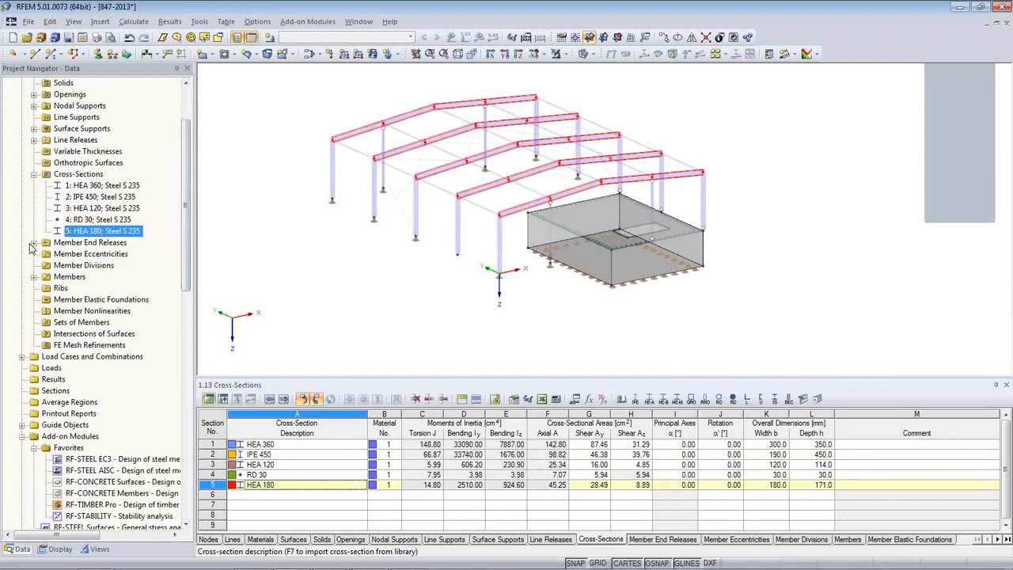
{"action": "left_click", "coordinate": [34, 242]}
{"action": "left_click", "coordinate": [75, 266]}
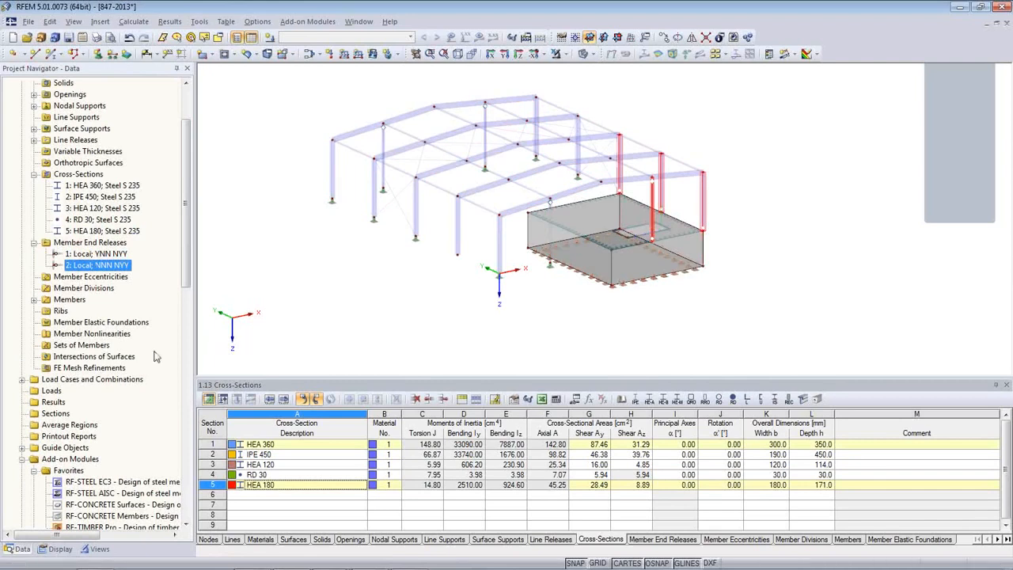
Expand the load cases and combinations data and open the load case input table at its first row.
{"action": "left_click", "coordinate": [24, 379]}
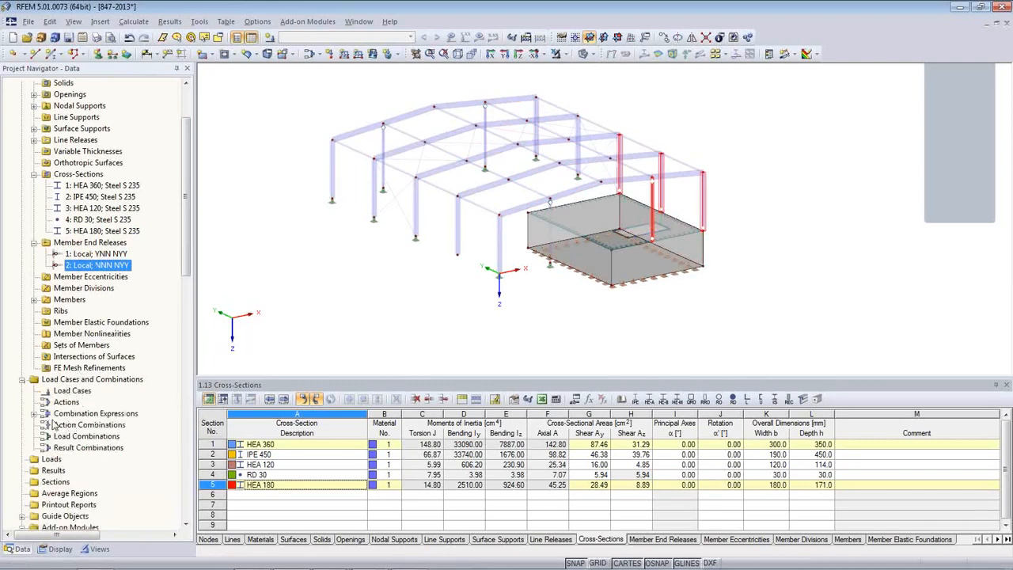
{"action": "left_click", "coordinate": [279, 326]}
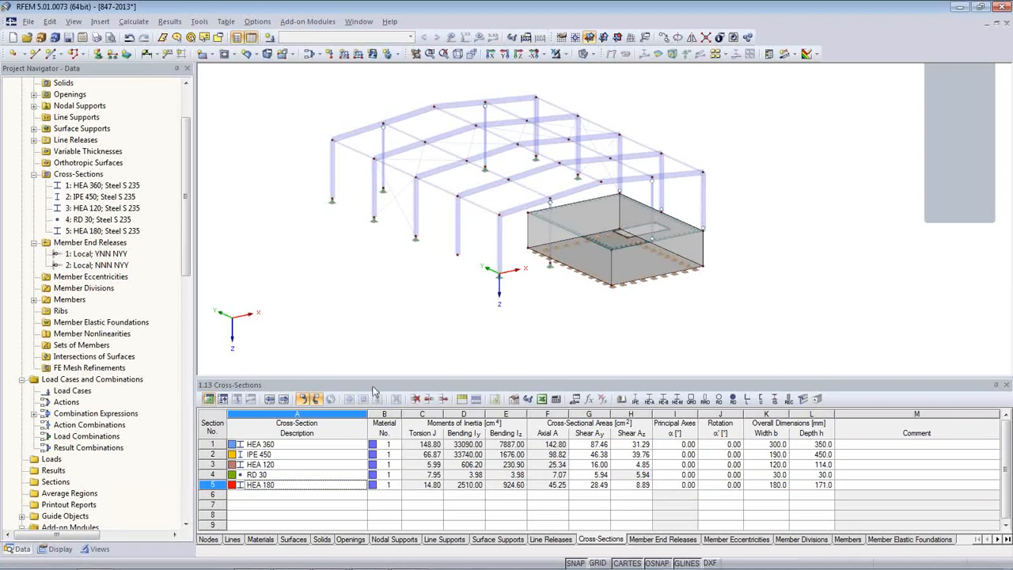
{"action": "middle_click_drag", "start_coordinate": [380, 326], "coordinate": [387, 360]}
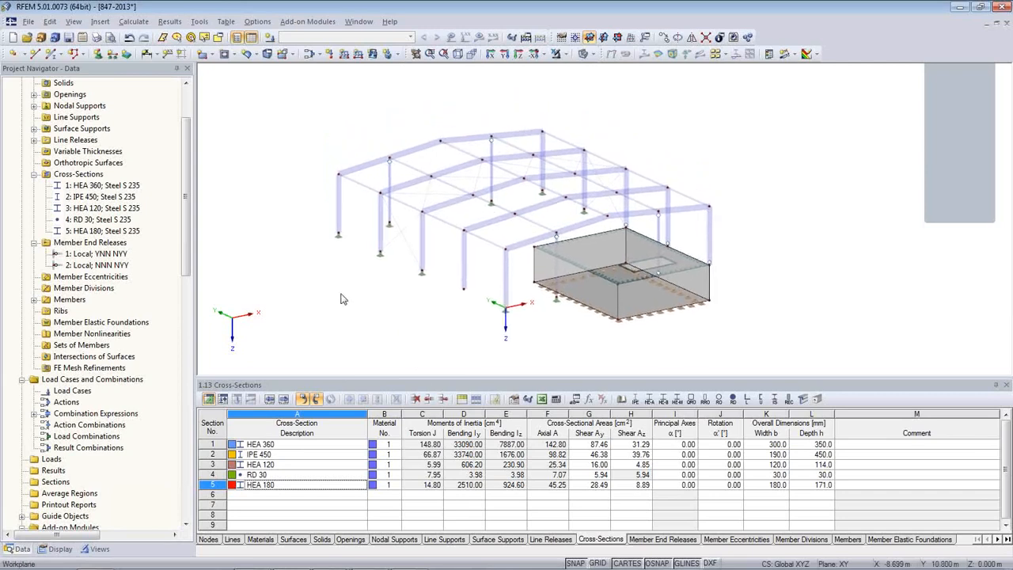
{"action": "left_click", "coordinate": [224, 400]}
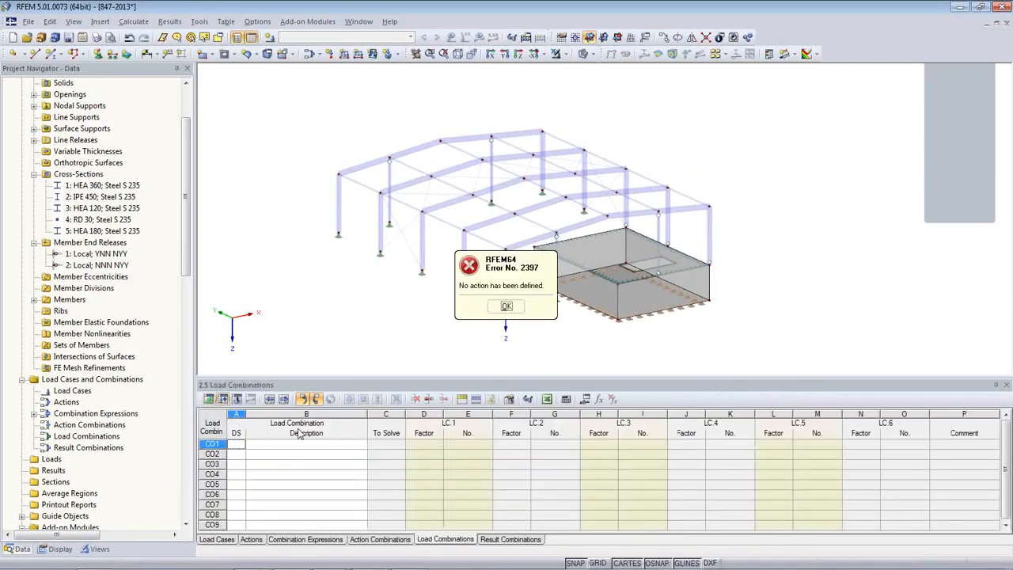
{"action": "left_click", "coordinate": [506, 307]}
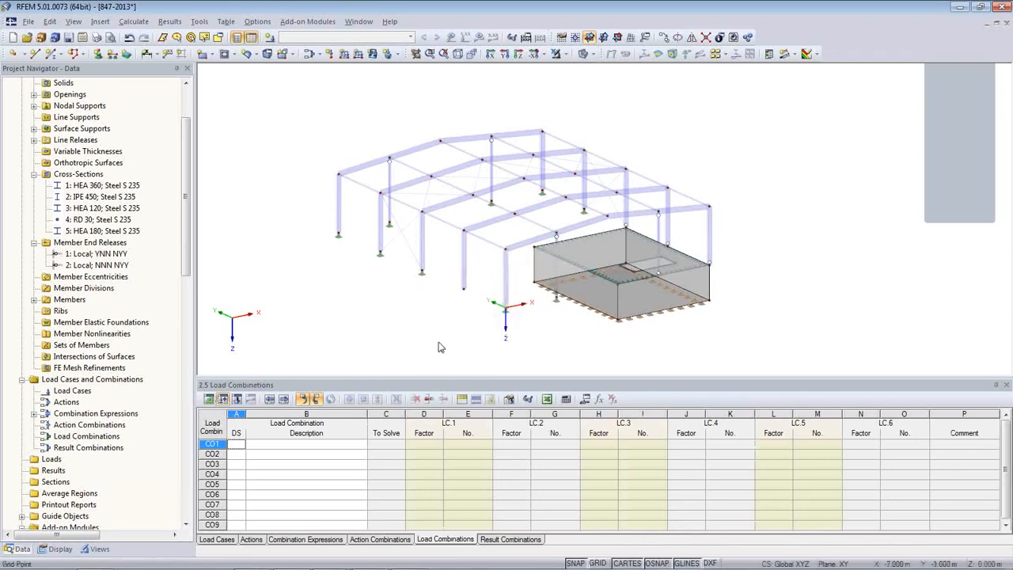
{"action": "left_click", "coordinate": [216, 540]}
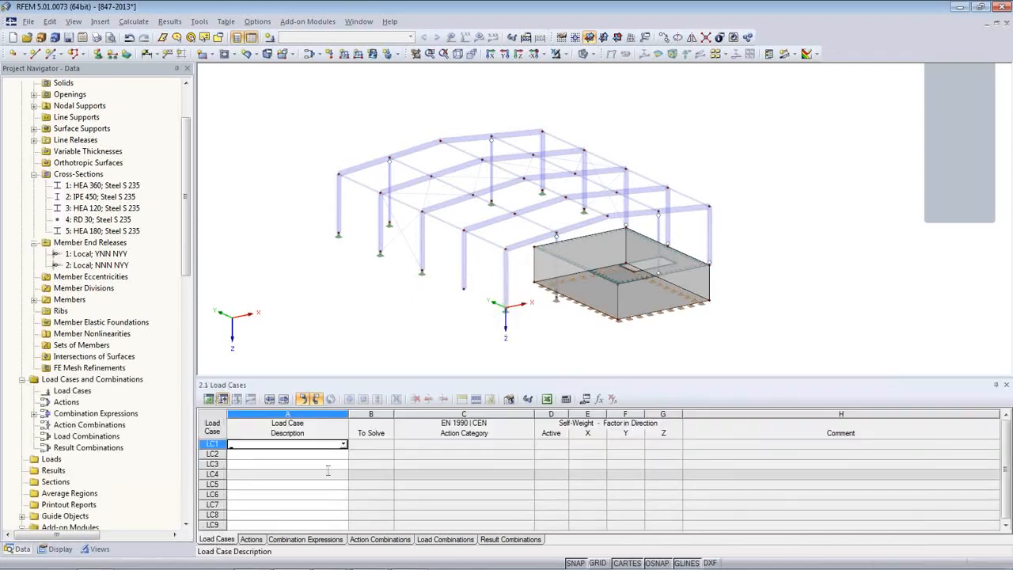
{"action": "left_click", "coordinate": [260, 472]}
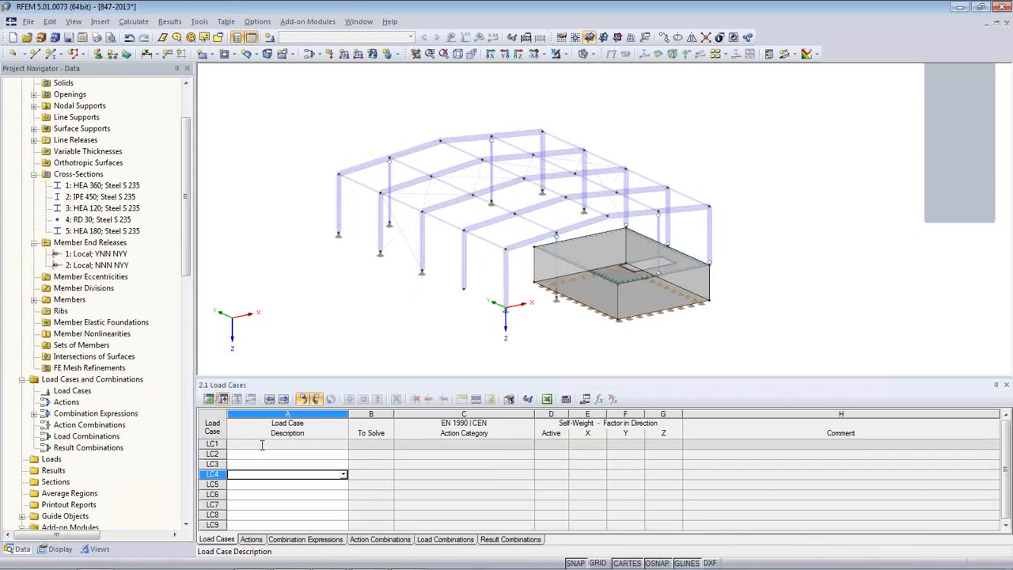
{"action": "left_click", "coordinate": [227, 406]}
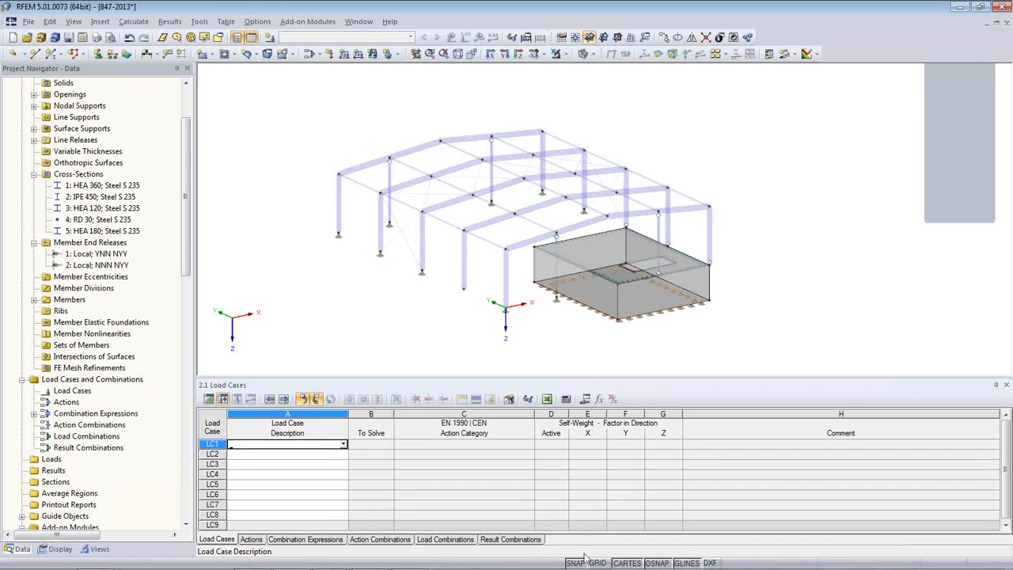
Define load case LC1 as Self-weight and LC2 as Snow using the predefined descriptions.
{"action": "left_click", "coordinate": [344, 444]}
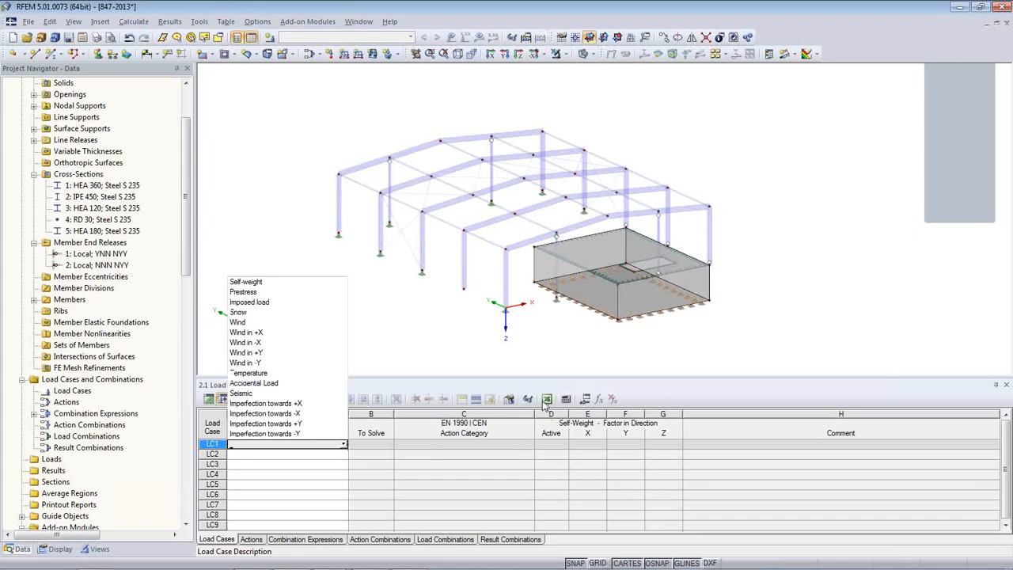
{"action": "left_click", "coordinate": [249, 281]}
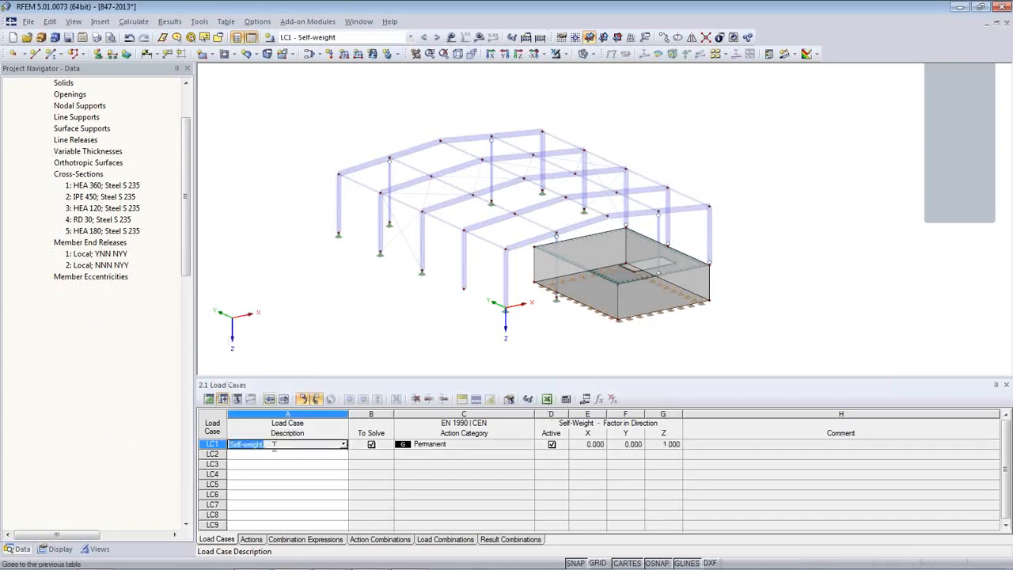
{"action": "left_click", "coordinate": [339, 453]}
{"action": "left_click", "coordinate": [342, 454]}
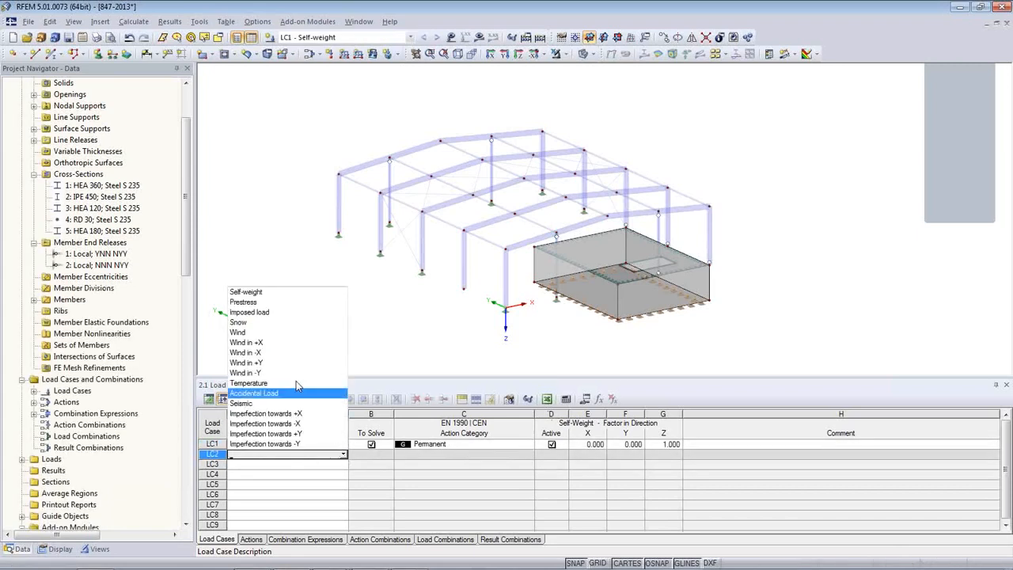
{"action": "left_click", "coordinate": [285, 323]}
Define load case LC3 as Wind and LC4 as Imposed load using the predefined descriptions.
{"action": "left_click", "coordinate": [343, 465]}
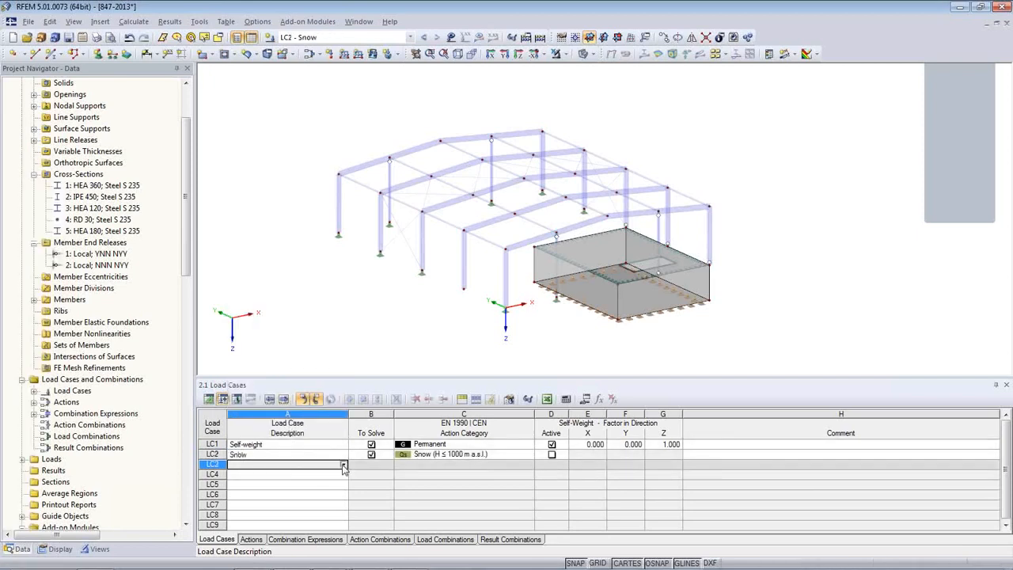
{"action": "left_click", "coordinate": [343, 467]}
{"action": "left_click", "coordinate": [274, 336]}
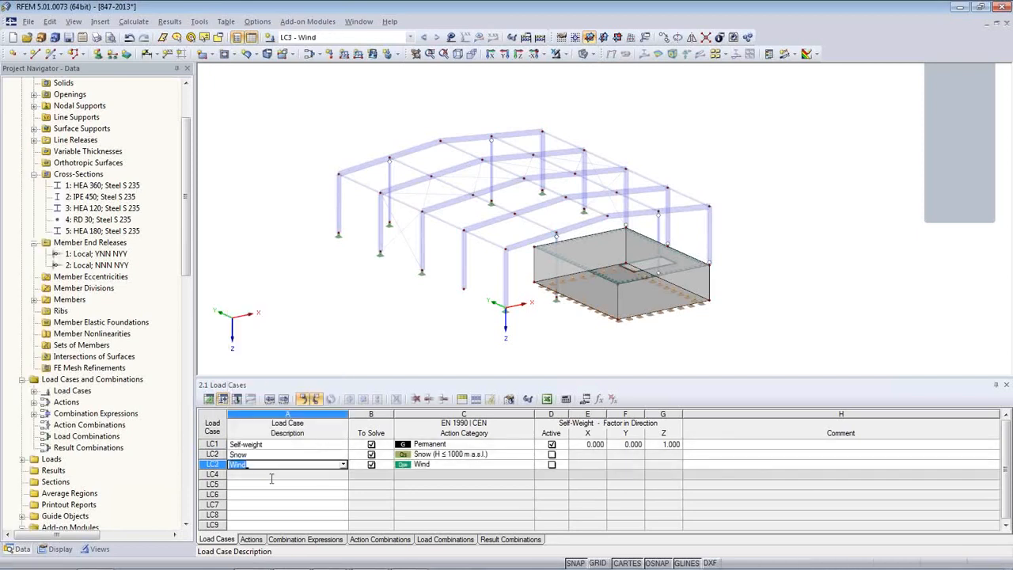
{"action": "left_click", "coordinate": [340, 475]}
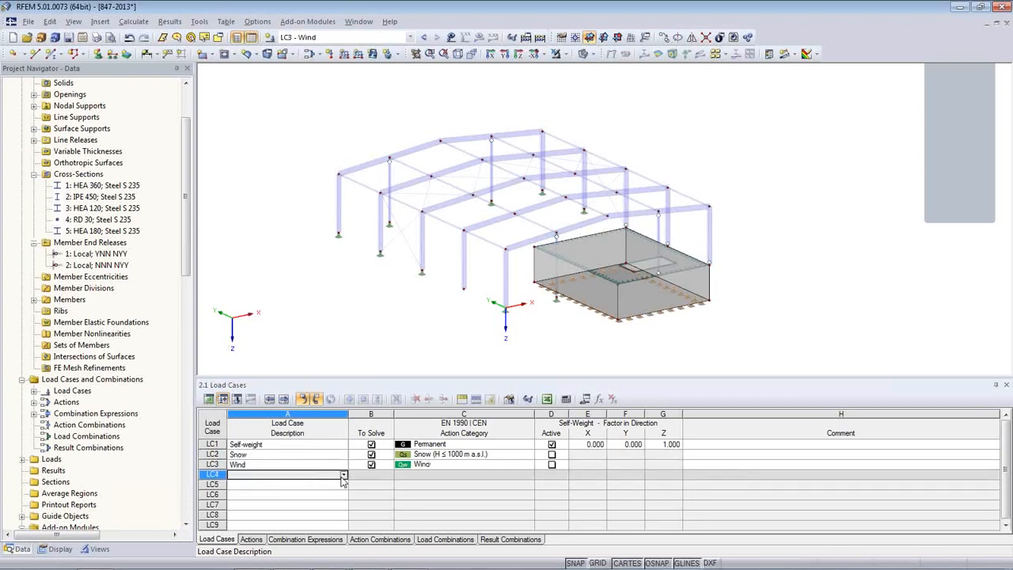
{"action": "left_click", "coordinate": [343, 475]}
{"action": "left_click", "coordinate": [273, 331]}
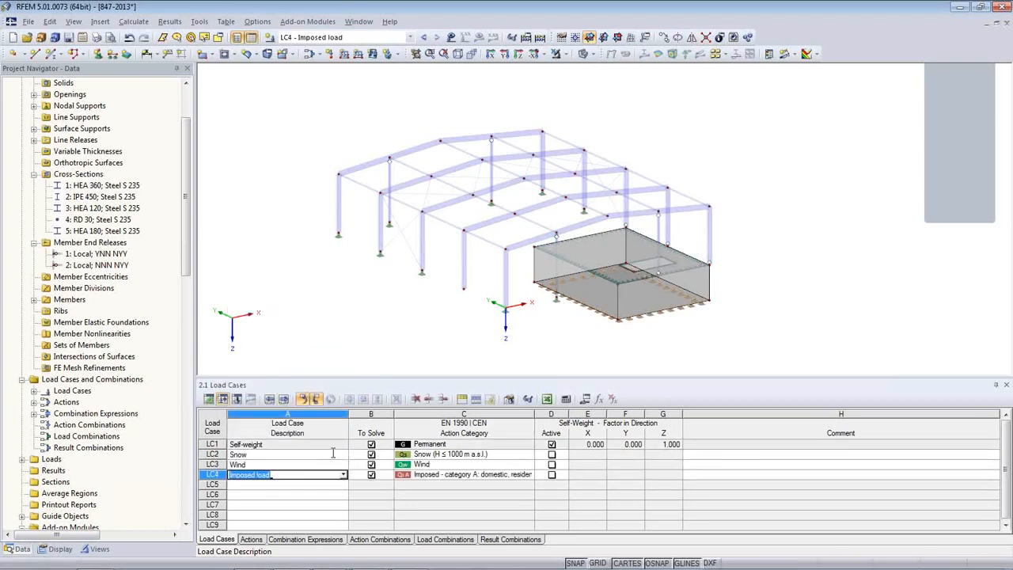
{"action": "left_click", "coordinate": [307, 455]}
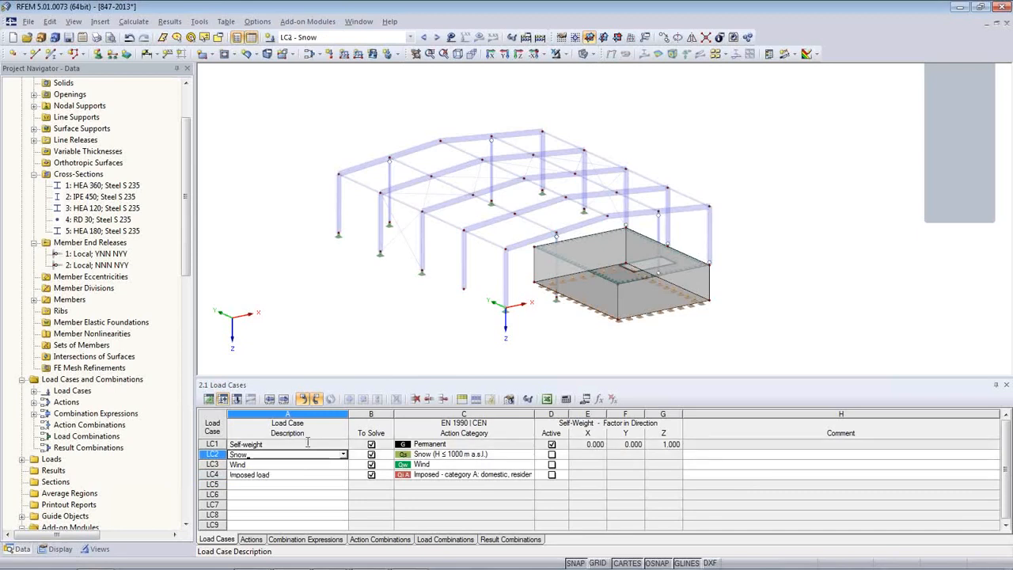
{"action": "left_click", "coordinate": [307, 444]}
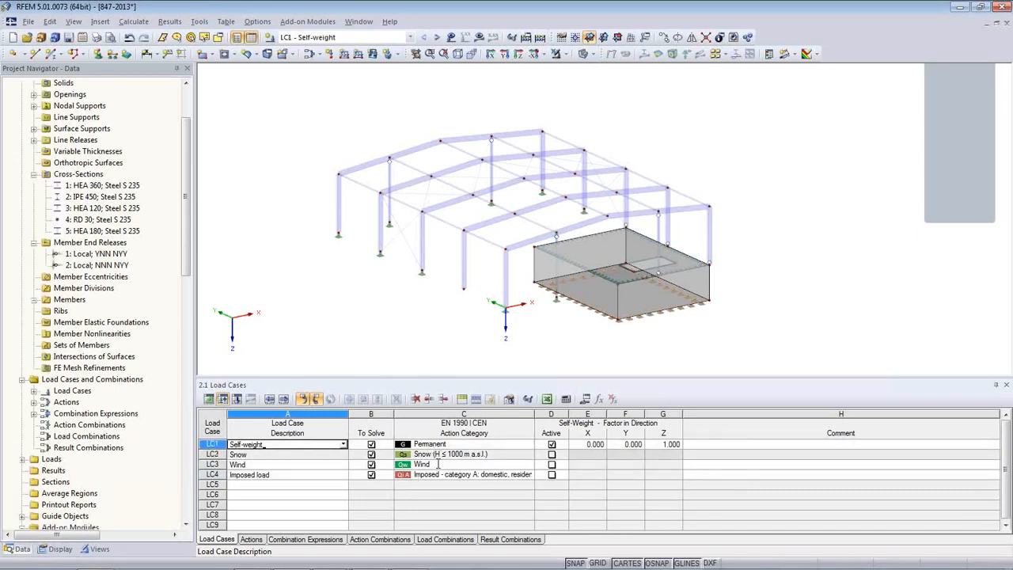
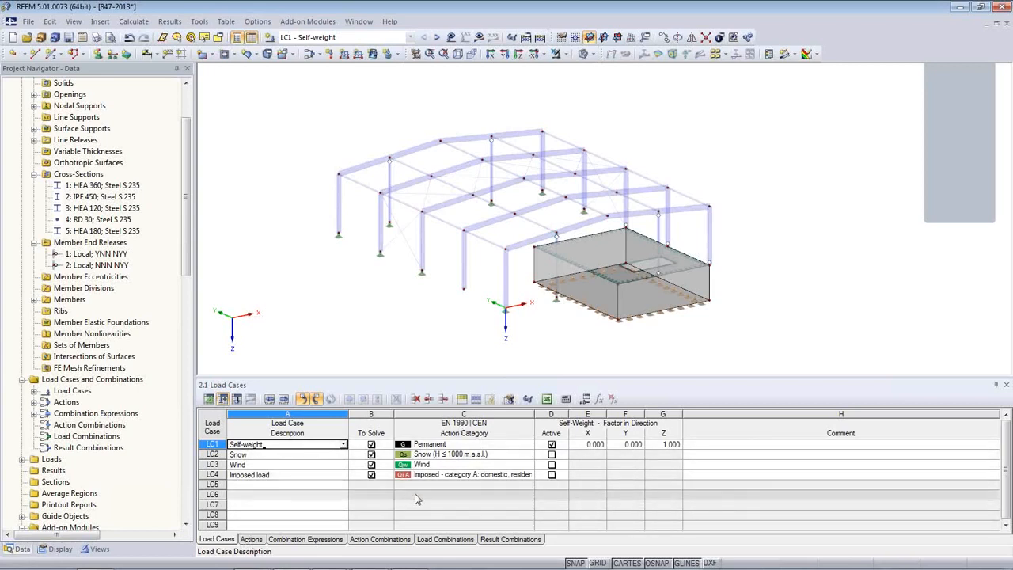
Review the actions, and exclude the three SLS combination expressions CE2, CE3 and CE4 from use.
{"action": "left_click", "coordinate": [252, 539]}
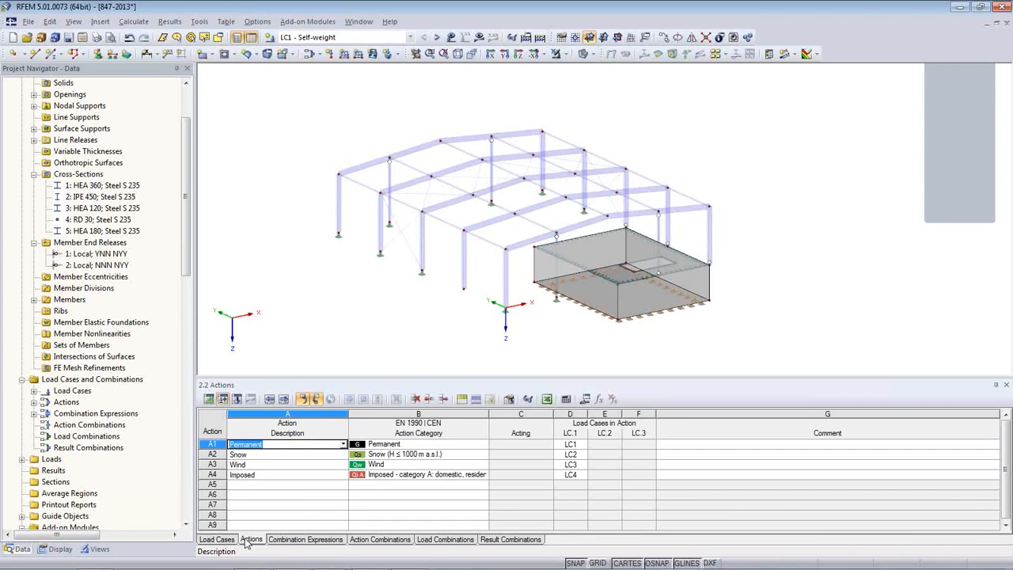
{"action": "left_click", "coordinate": [301, 539]}
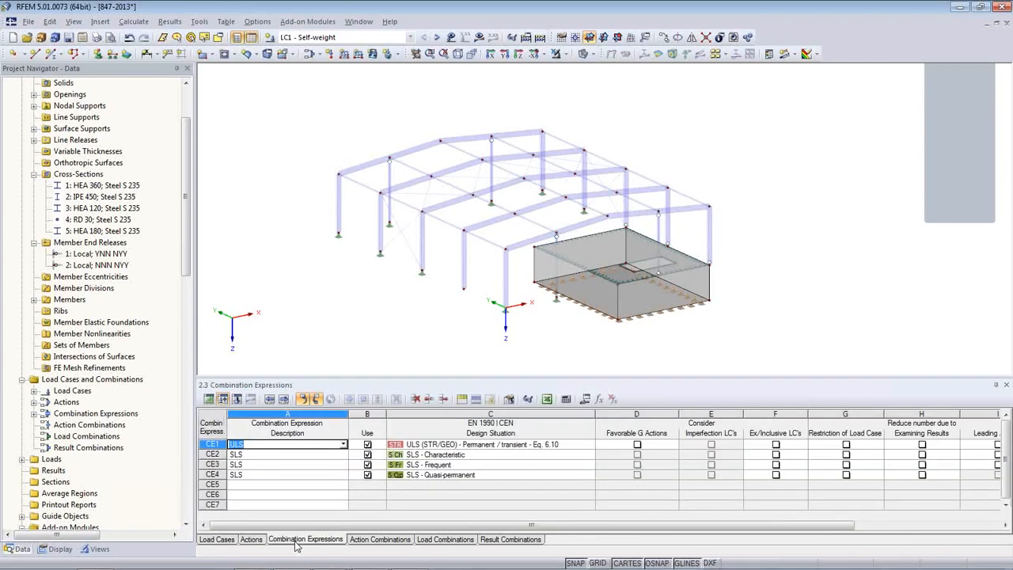
{"action": "left_click", "coordinate": [368, 454]}
{"action": "left_click", "coordinate": [367, 464]}
{"action": "left_click", "coordinate": [367, 475]}
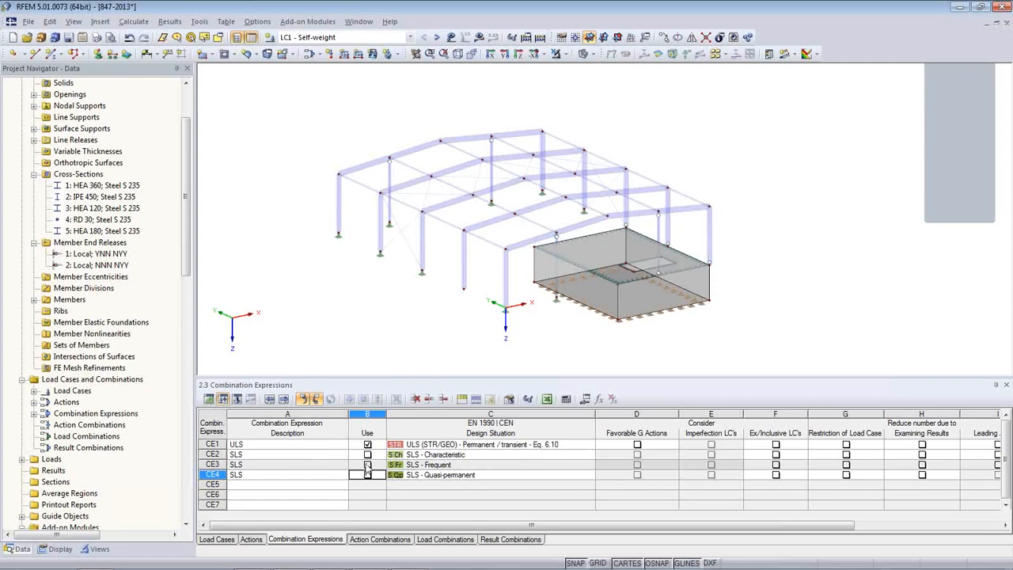
Generate the action combinations and enlarge the table area to review the whole list.
{"action": "left_click", "coordinate": [376, 543]}
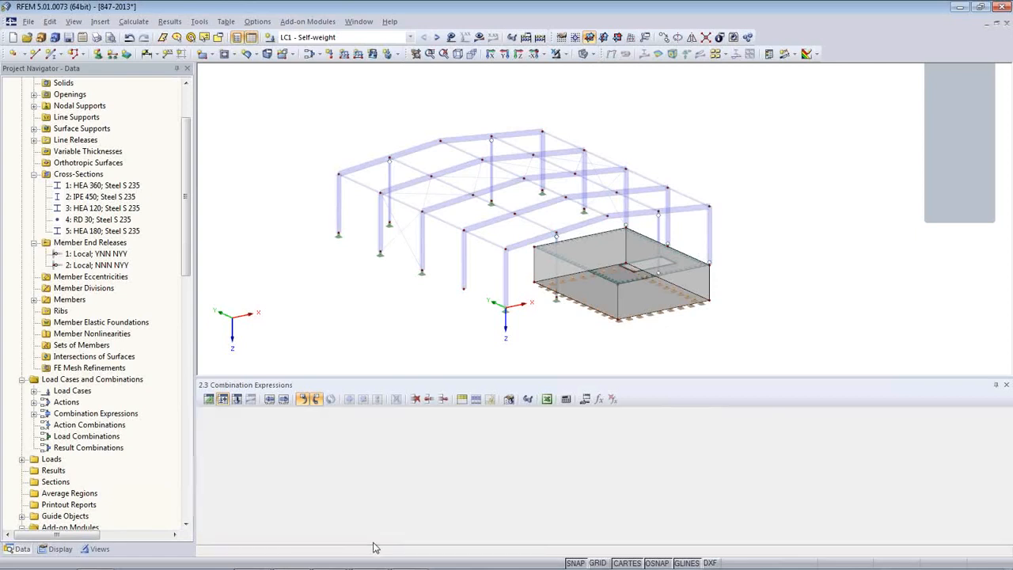
{"action": "left_click_drag", "start_coordinate": [387, 377], "coordinate": [387, 206]}
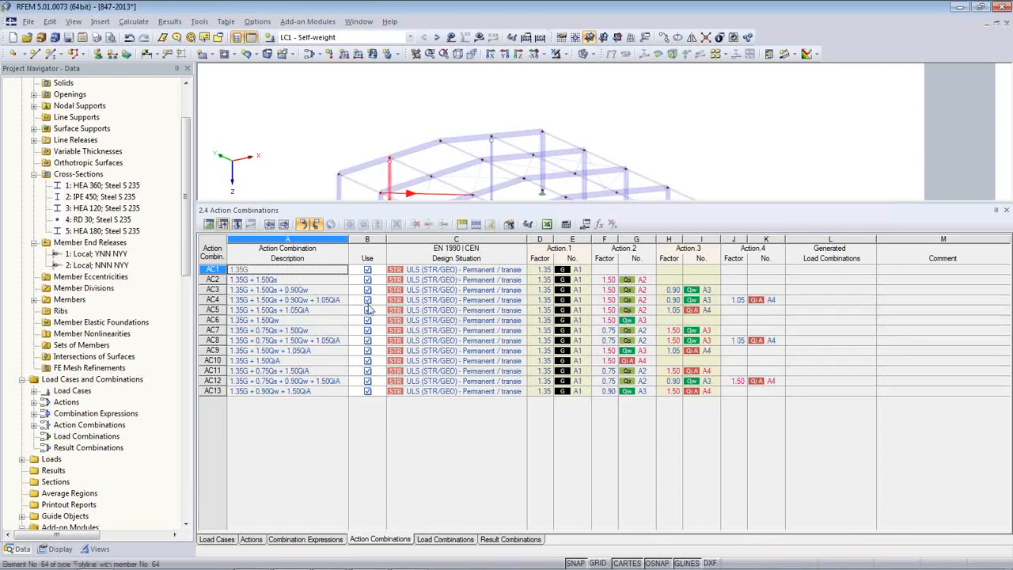
Review the generated load combinations, including CO3, CO6 and CO9.
{"action": "left_click", "coordinate": [447, 540]}
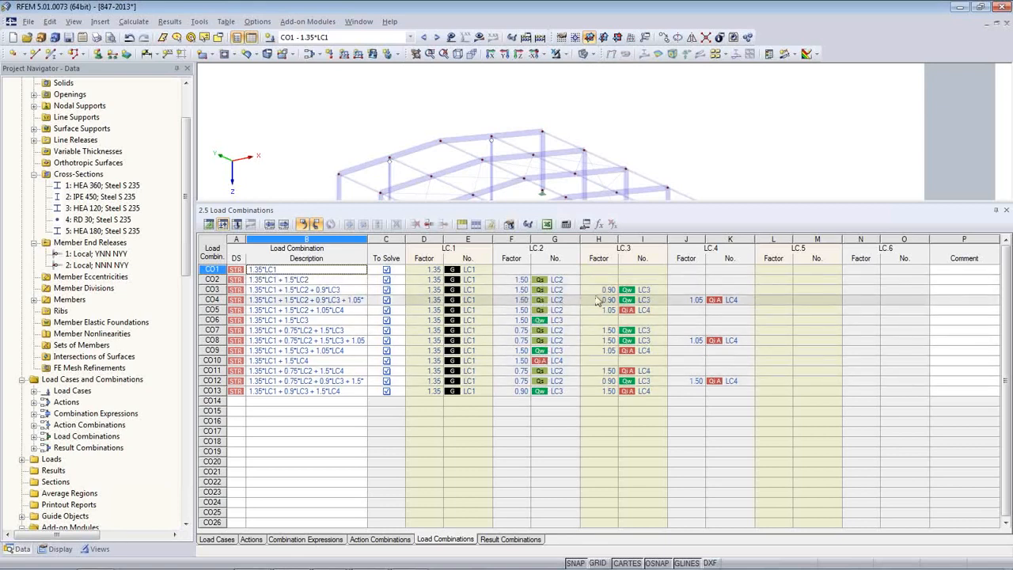
{"action": "left_click", "coordinate": [328, 290]}
{"action": "left_click", "coordinate": [317, 320]}
{"action": "left_click", "coordinate": [333, 351]}
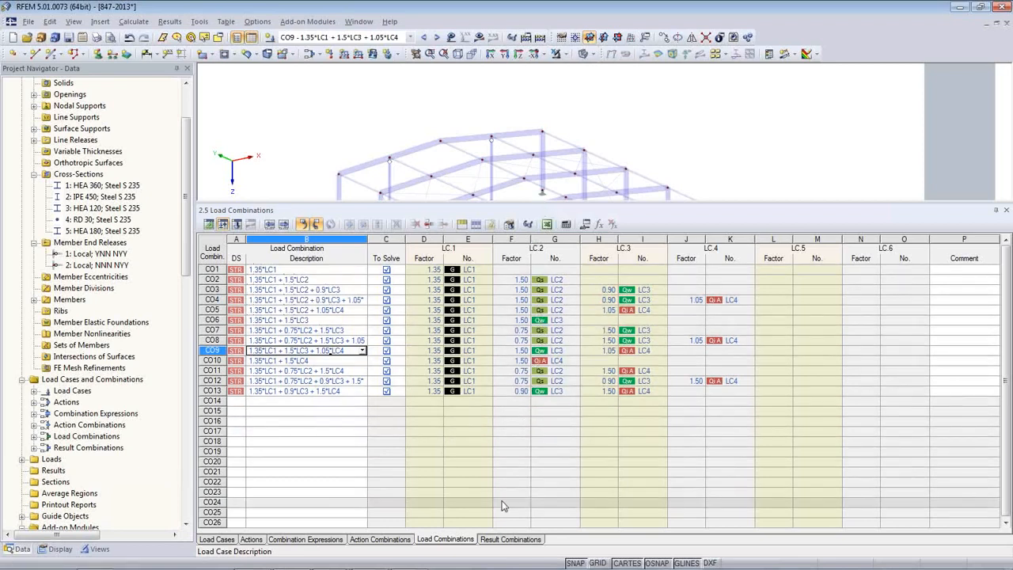
Shrink and close the load combinations table so the model fills the work area.
{"action": "left_click_drag", "start_coordinate": [491, 201], "coordinate": [490, 364]}
{"action": "middle_click_drag", "start_coordinate": [460, 295], "coordinate": [720, 237]}
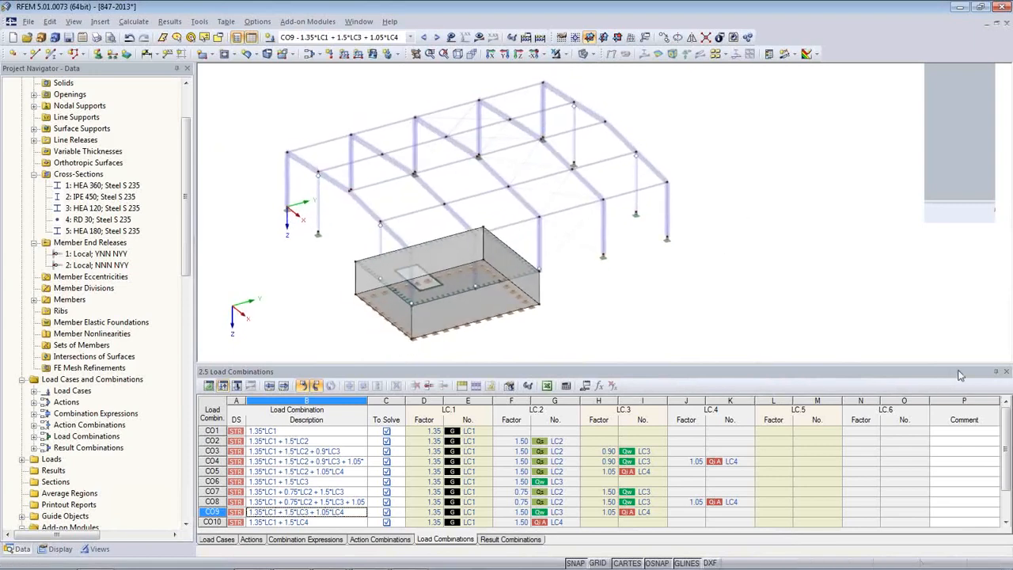
{"action": "left_click", "coordinate": [1005, 372]}
{"action": "middle_click_drag", "start_coordinate": [556, 381], "coordinate": [562, 428]}
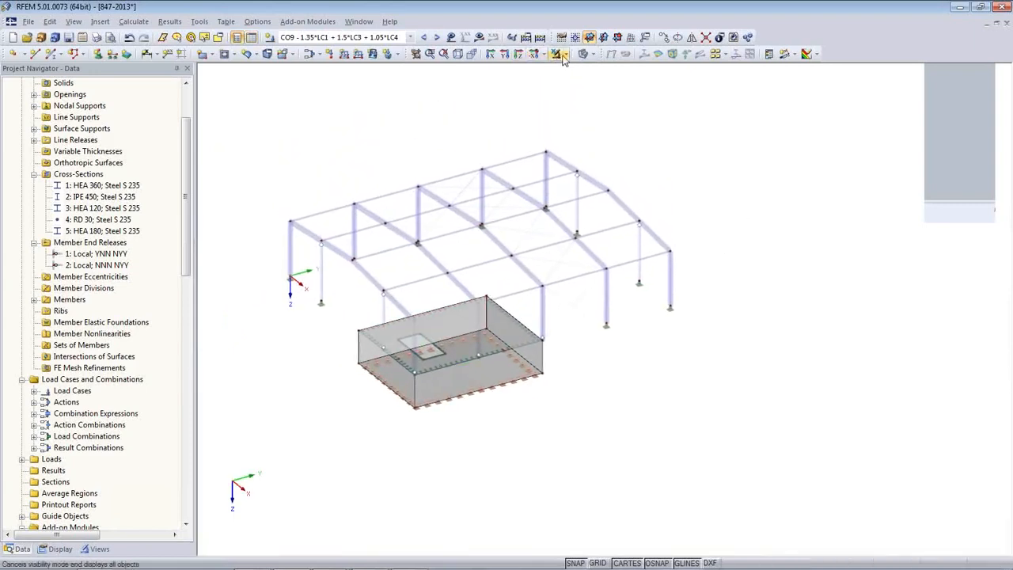
Show the hall in isometric view and make LC1 - Self-weight the current load case.
{"action": "left_click", "coordinate": [472, 54]}
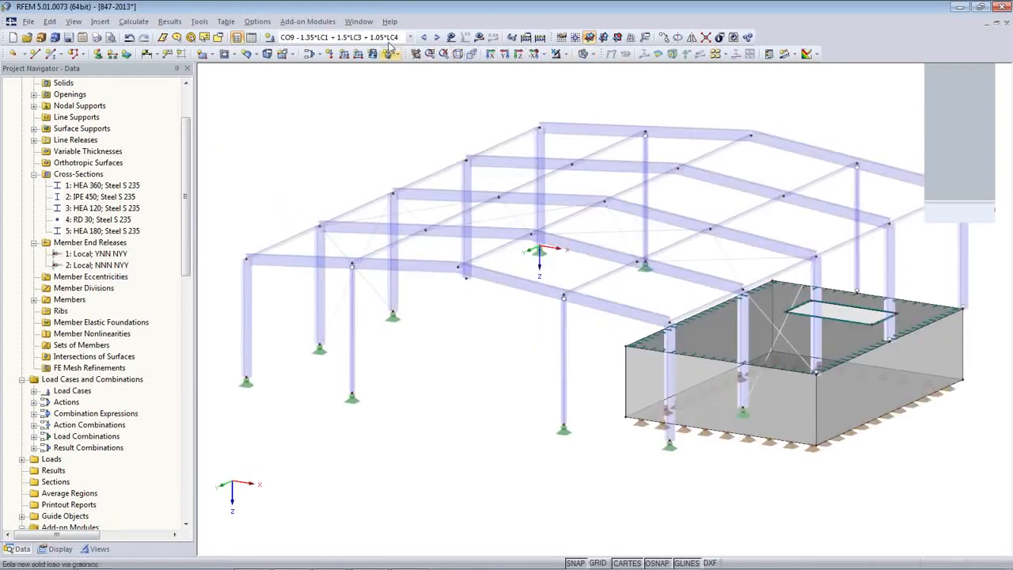
{"action": "left_click", "coordinate": [409, 38]}
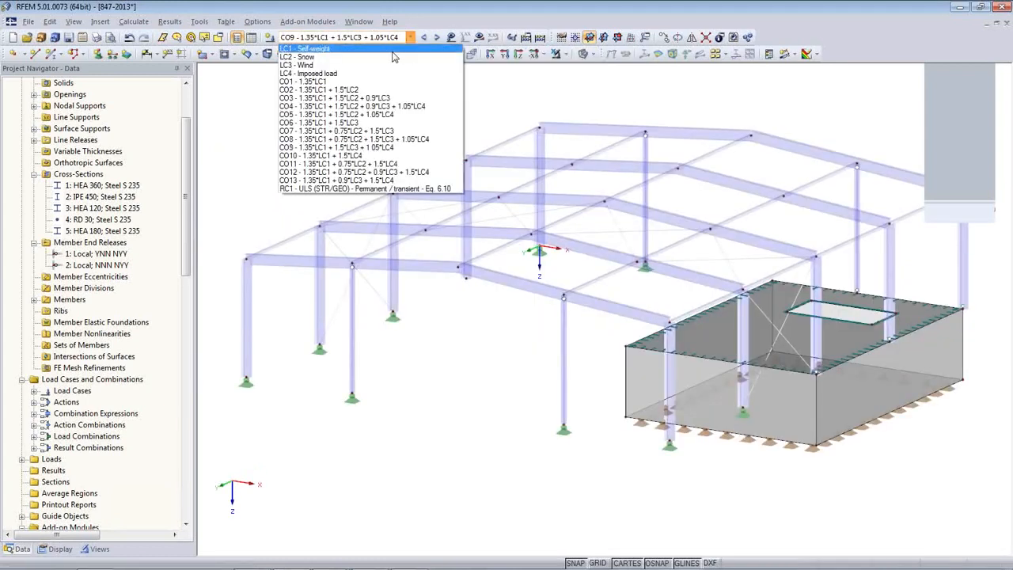
{"action": "left_click", "coordinate": [393, 51]}
{"action": "middle_click_drag", "start_coordinate": [492, 410], "coordinate": [437, 434], "text": "ctrl"}
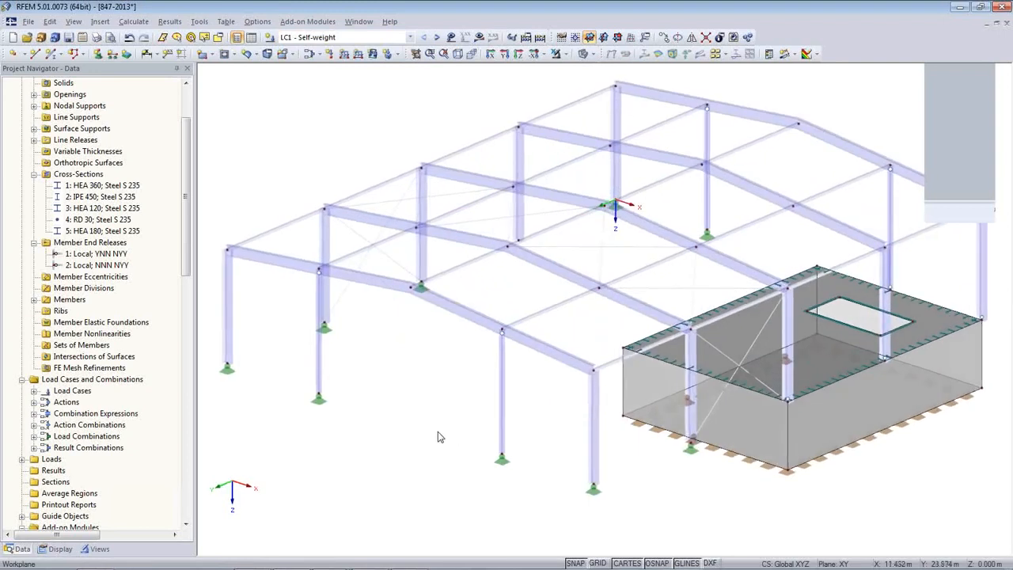
{"action": "scroll", "coordinate": [437, 433], "scroll_direction": "down", "scroll_amount": 2}
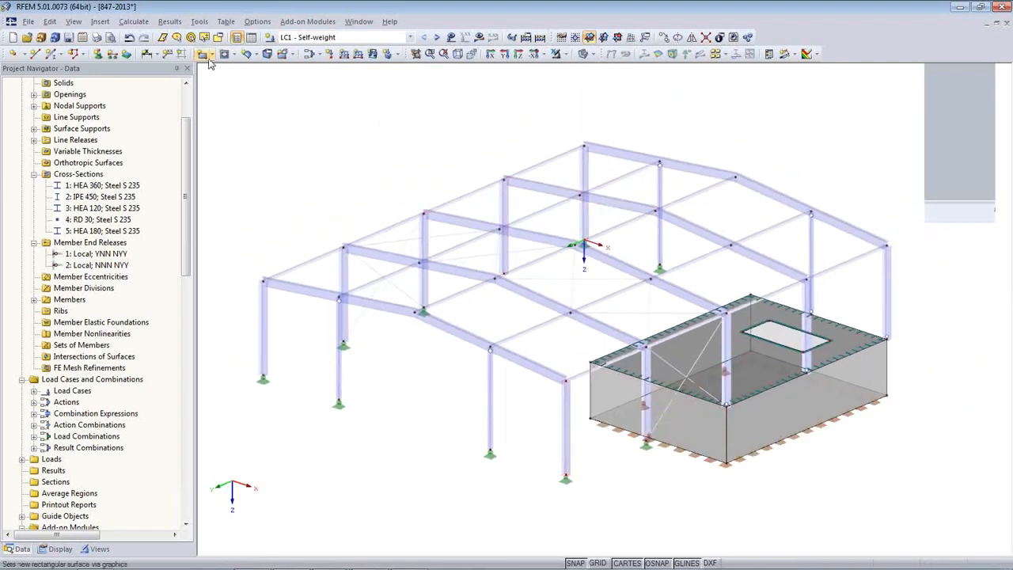
Start generating member loads from area loads via plane, remove the preset plane 22,2,5,25 and set the magnitude to 0.30 kN/m².
{"action": "left_click", "coordinate": [204, 23]}
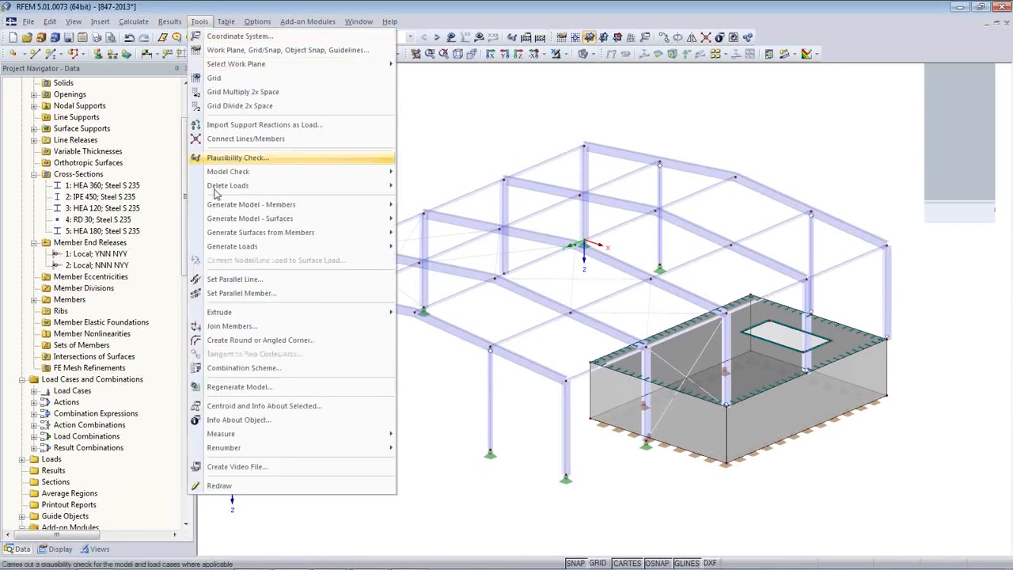
{"action": "mouse_move", "coordinate": [242, 254]}
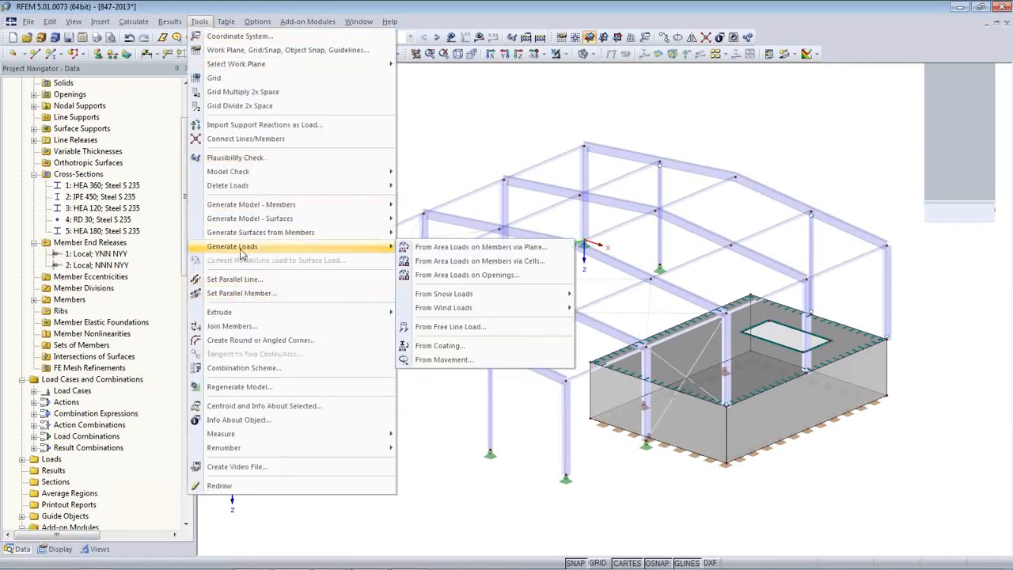
{"action": "left_click", "coordinate": [459, 252]}
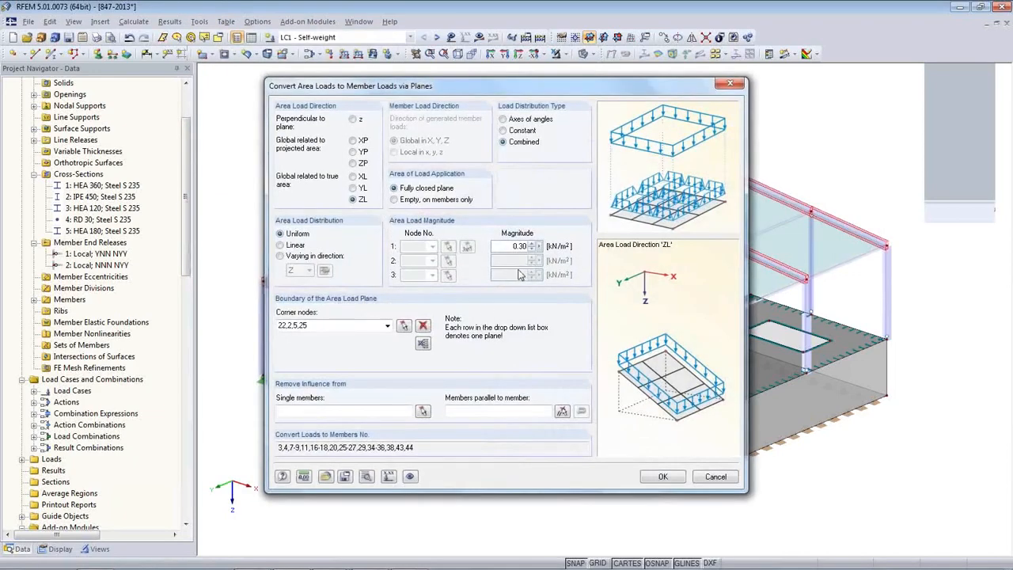
{"action": "left_click", "coordinate": [423, 325]}
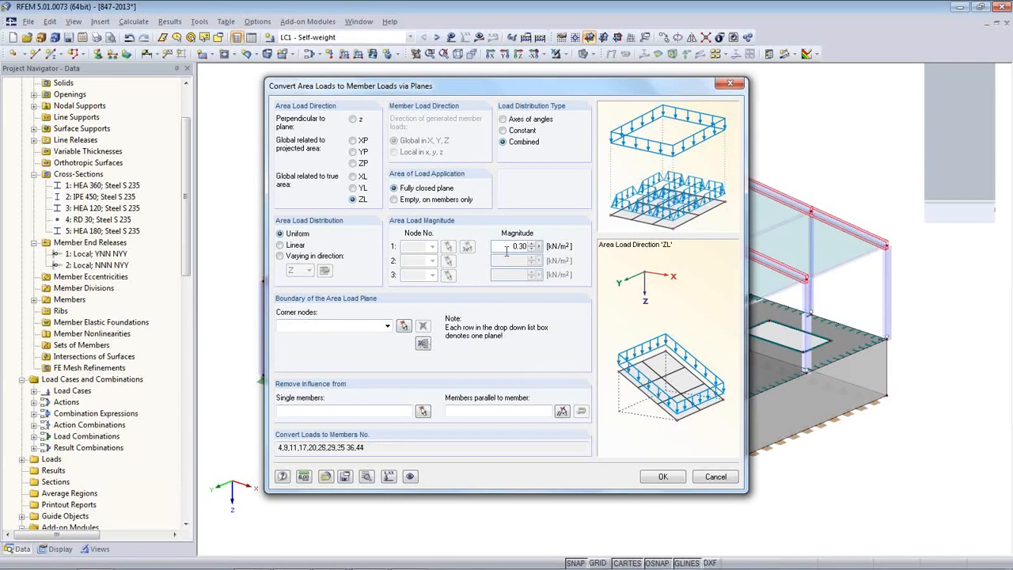
{"action": "double_click", "coordinate": [518, 246]}
{"action": "type", "text": "0"}
{"action": "left_click", "coordinate": [404, 327]}
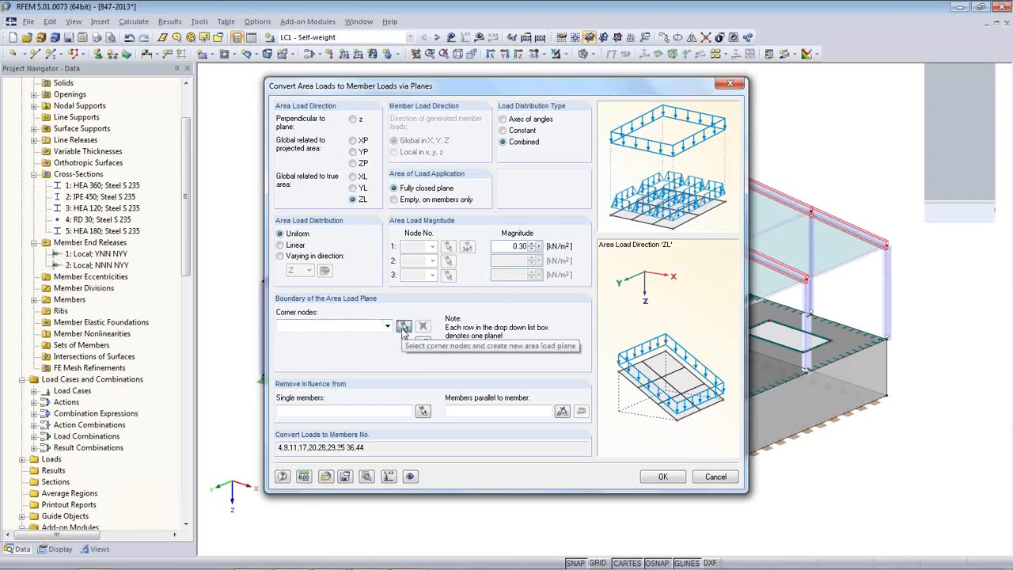
{"action": "left_click", "coordinate": [263, 282]}
{"action": "left_click", "coordinate": [584, 146]}
{"action": "left_click", "coordinate": [736, 175]}
{"action": "left_click", "coordinate": [421, 311]}
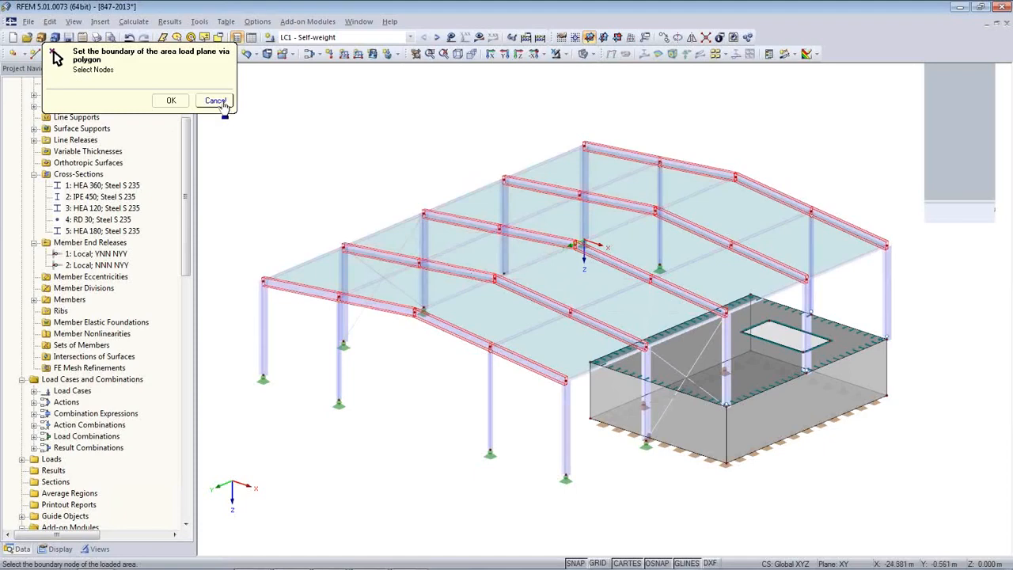
{"action": "left_click", "coordinate": [171, 101]}
Clear the existing load planes and define a new one over the roof slope away from the basement by its four corner nodes.
{"action": "left_click", "coordinate": [422, 345]}
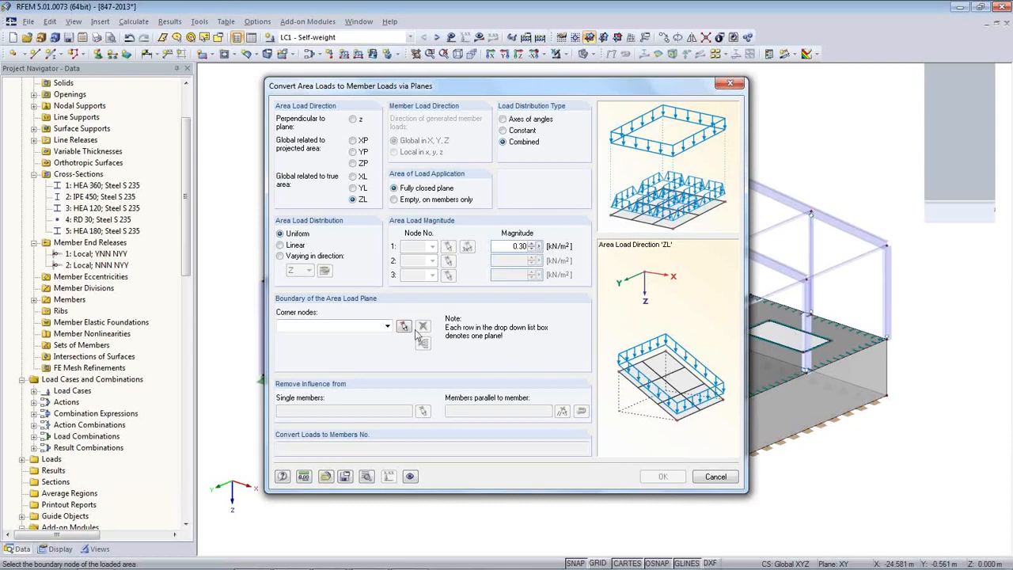
{"action": "left_click", "coordinate": [404, 326]}
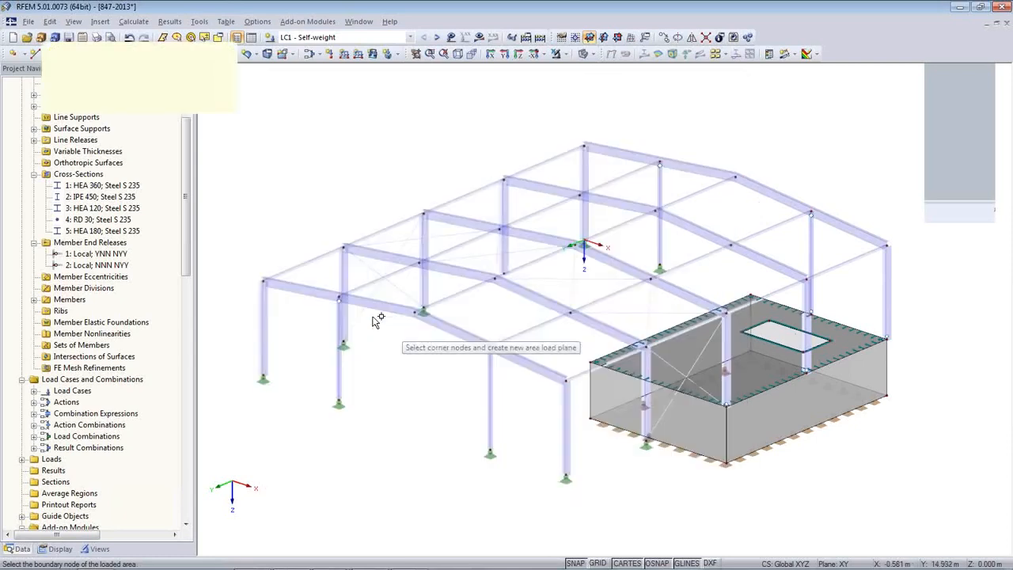
{"action": "left_click", "coordinate": [266, 284]}
{"action": "left_click", "coordinate": [584, 145]}
{"action": "left_click", "coordinate": [738, 178]}
{"action": "left_click", "coordinate": [420, 310]}
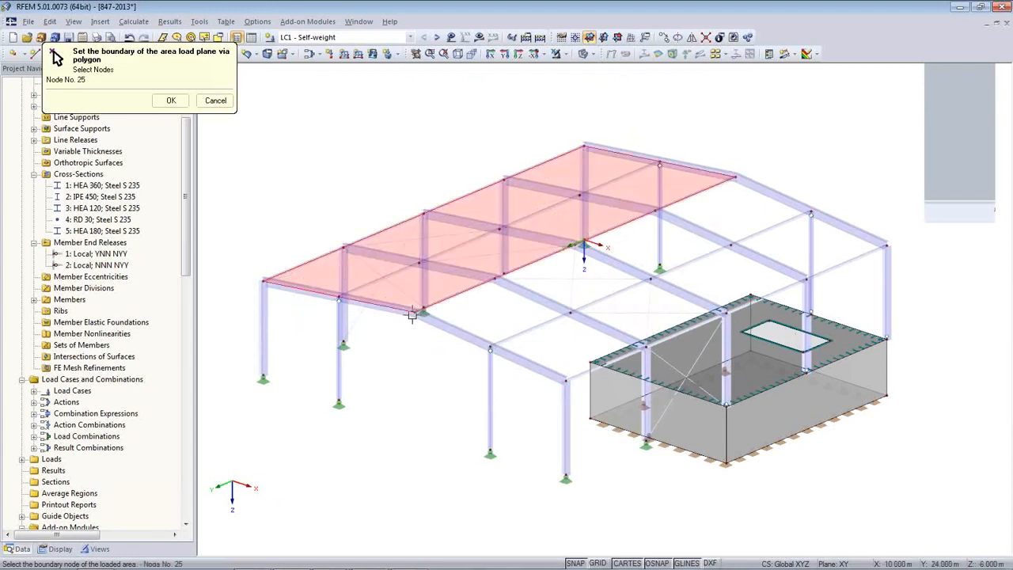
{"action": "left_click", "coordinate": [268, 281]}
{"action": "left_click", "coordinate": [269, 281]}
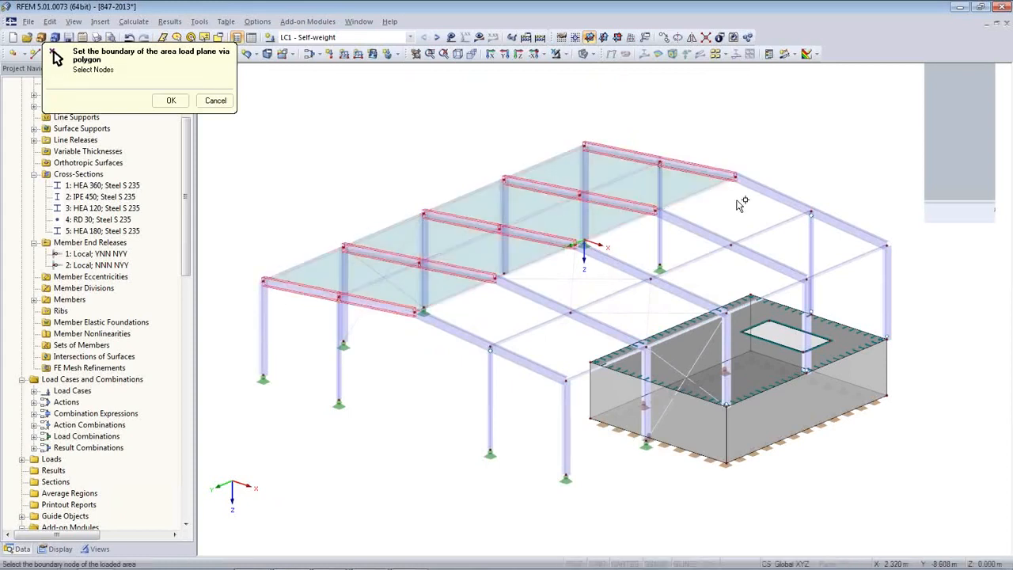
Define a second load plane over the roof slope on the basement side with corner nodes 5,4,24,25.
{"action": "left_click", "coordinate": [737, 177]}
{"action": "left_click", "coordinate": [884, 250]}
{"action": "left_click", "coordinate": [566, 381]}
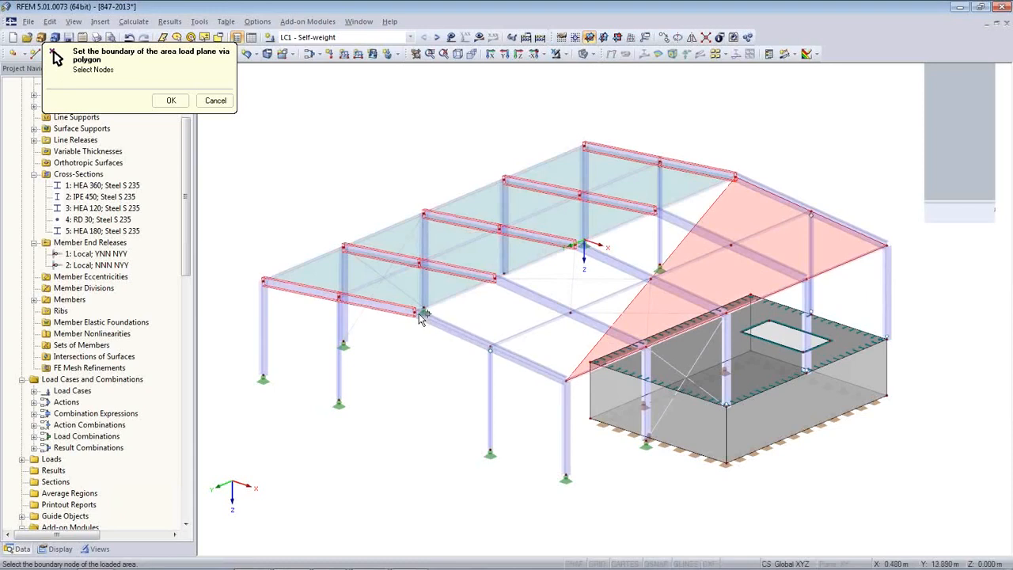
{"action": "left_click", "coordinate": [421, 312]}
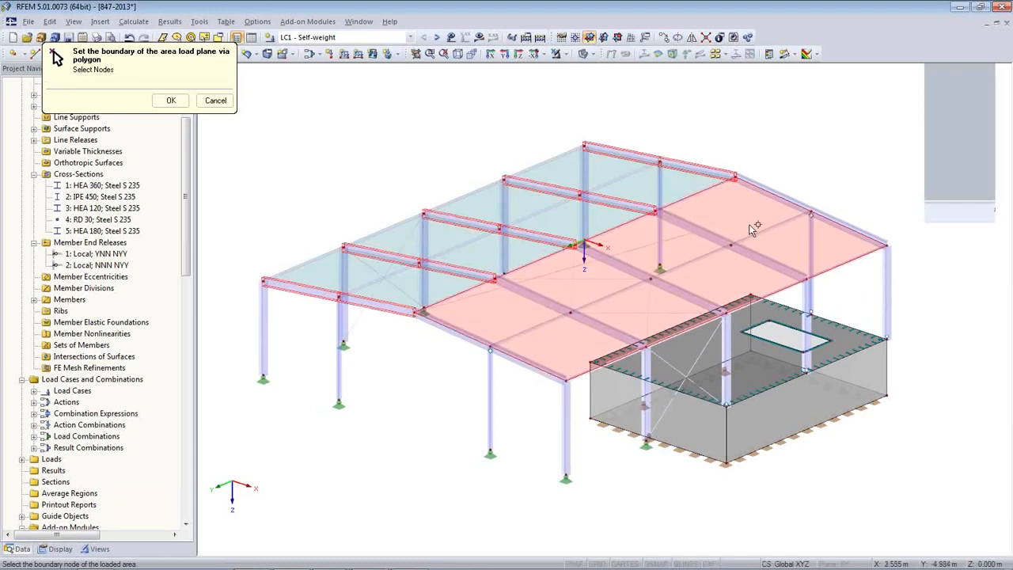
{"action": "left_click", "coordinate": [736, 177]}
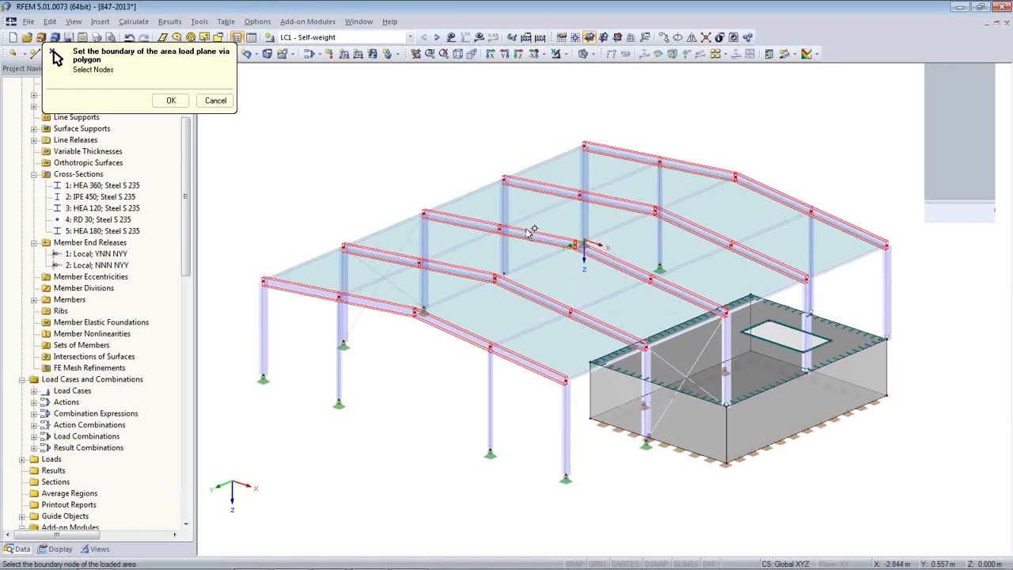
{"action": "left_click", "coordinate": [170, 100]}
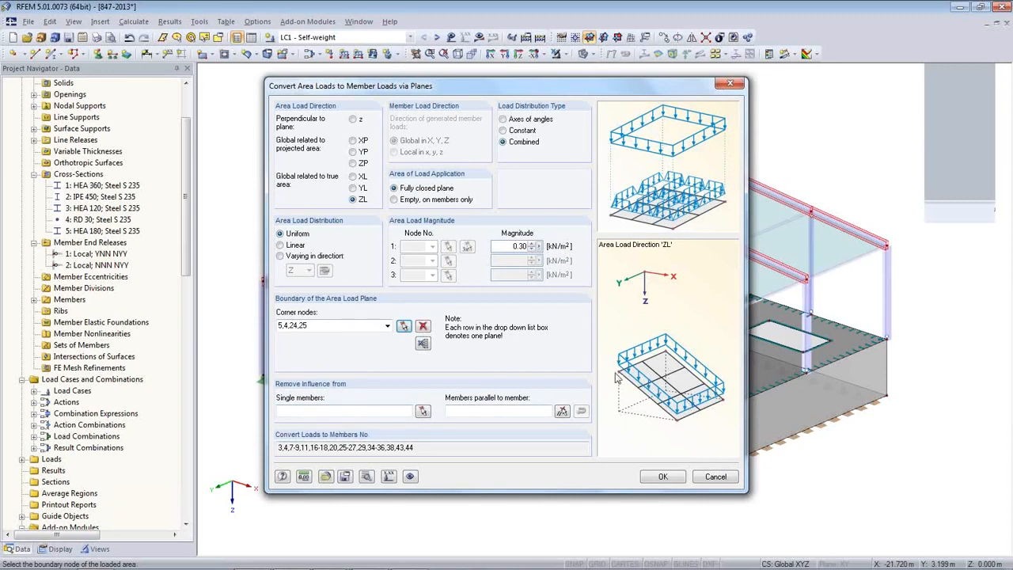
Compare the YL, XL and ZP load directions, set ZL related to true area, and generate the roof member loads.
{"action": "left_click", "coordinate": [353, 188]}
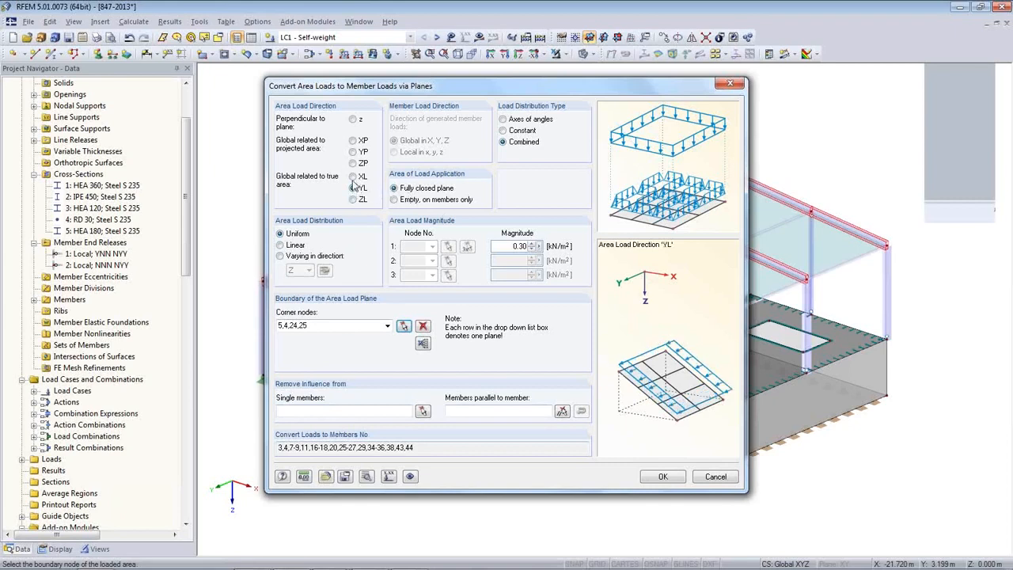
{"action": "left_click", "coordinate": [353, 175]}
{"action": "left_click", "coordinate": [353, 165]}
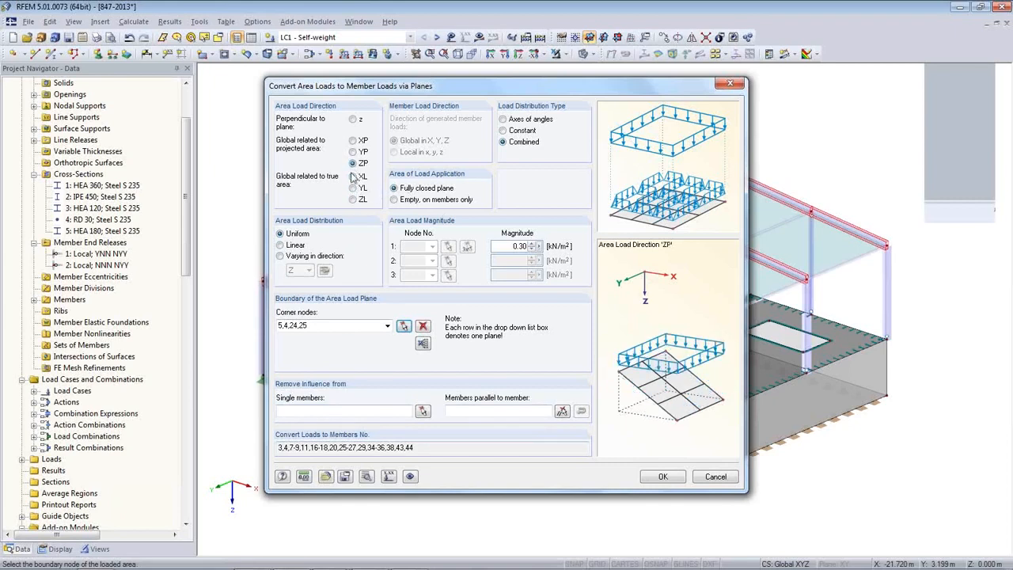
{"action": "left_click", "coordinate": [353, 199]}
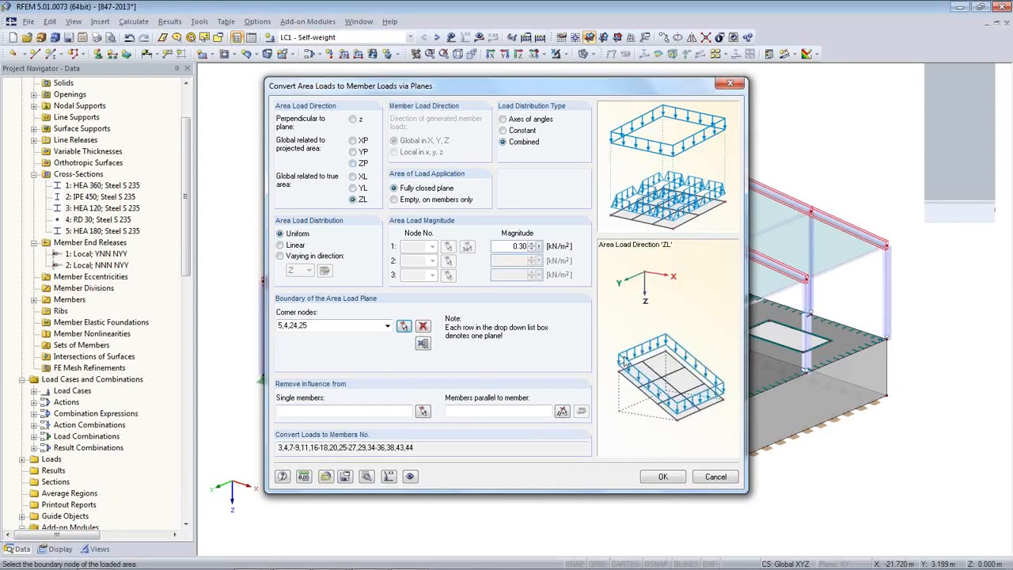
{"action": "left_click", "coordinate": [663, 478]}
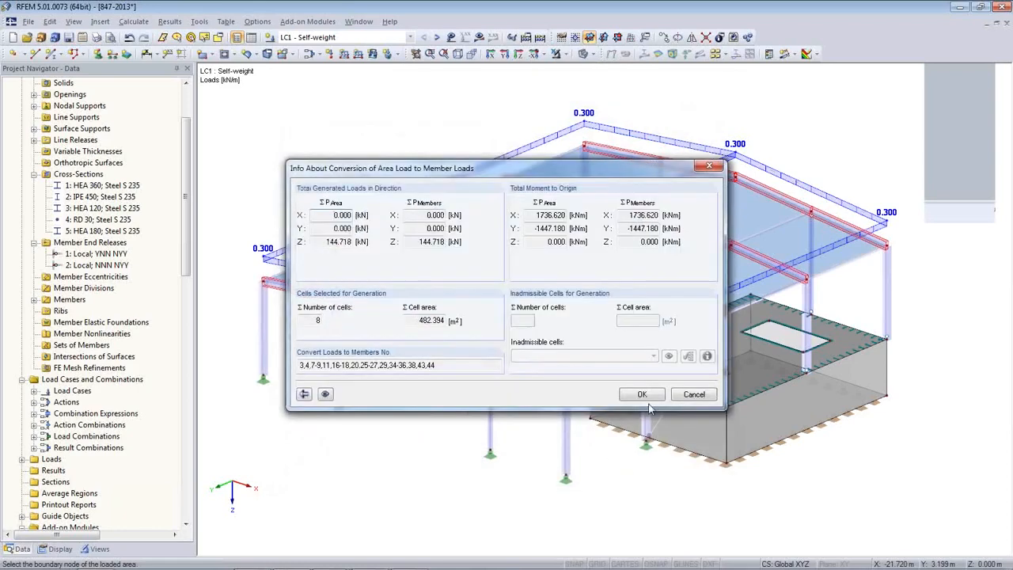
{"action": "left_click", "coordinate": [653, 398]}
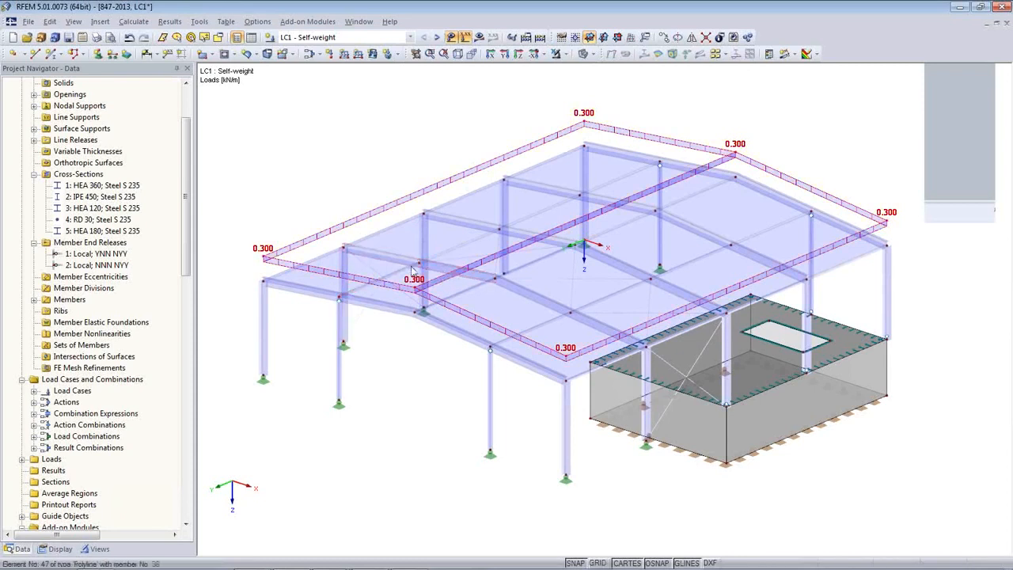
Display the generated roof load separately as member loads to inspect it, and return to the area load display.
{"action": "right_click", "coordinate": [324, 237]}
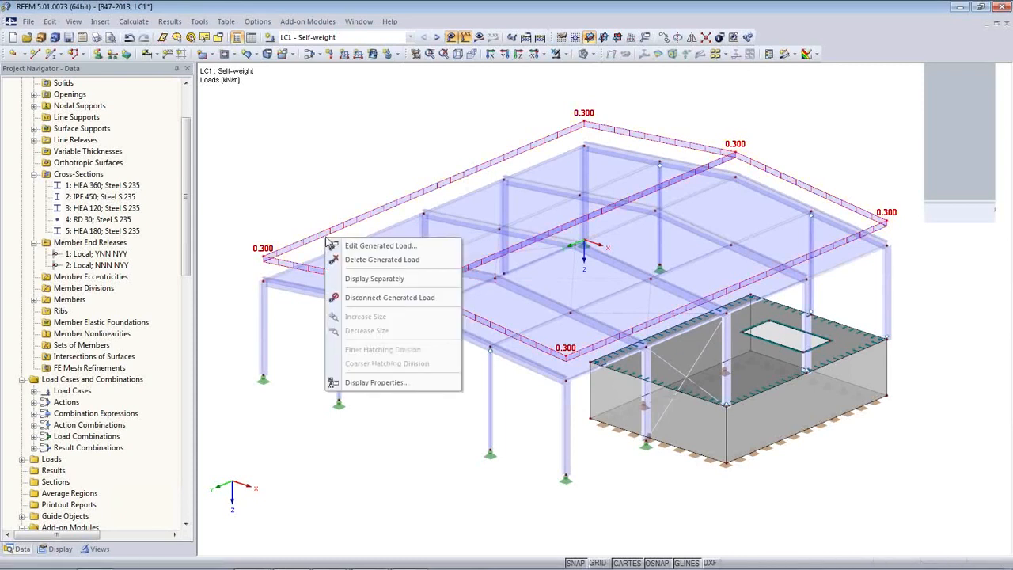
{"action": "left_click", "coordinate": [353, 281]}
{"action": "middle_click_drag", "start_coordinate": [460, 386], "coordinate": [373, 206], "text": "ctrl"}
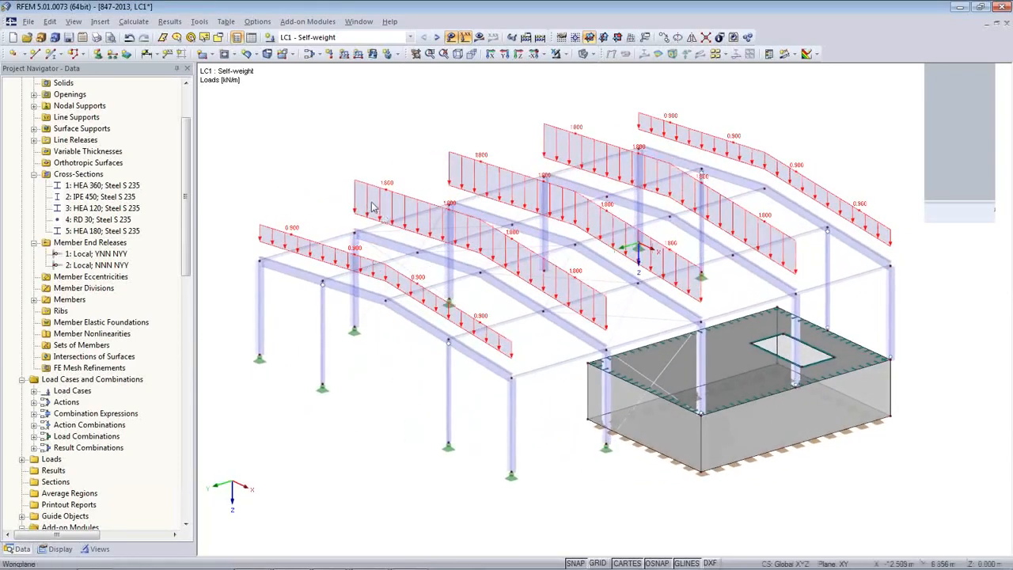
{"action": "right_click", "coordinate": [315, 199]}
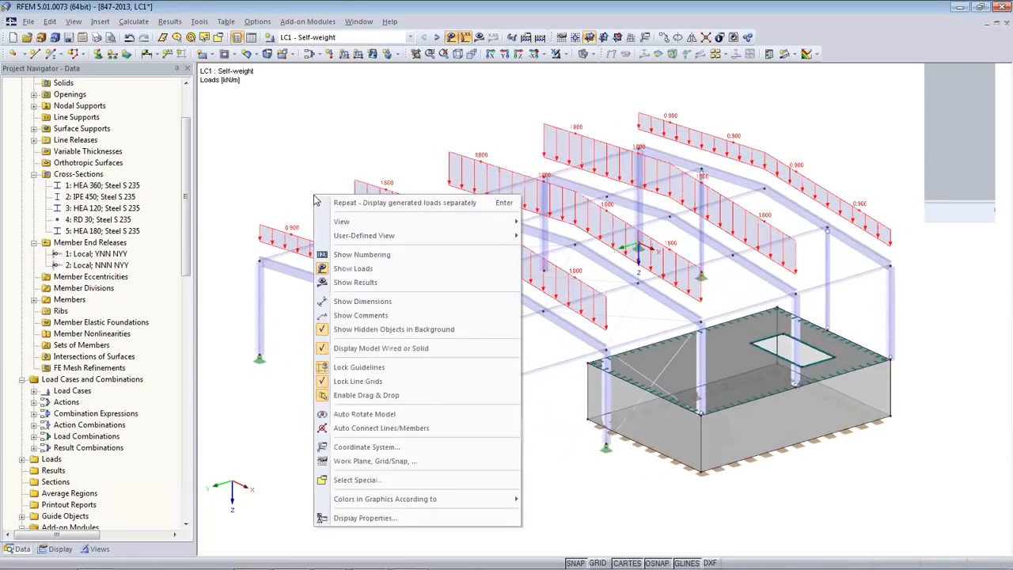
{"action": "right_click", "coordinate": [288, 240]}
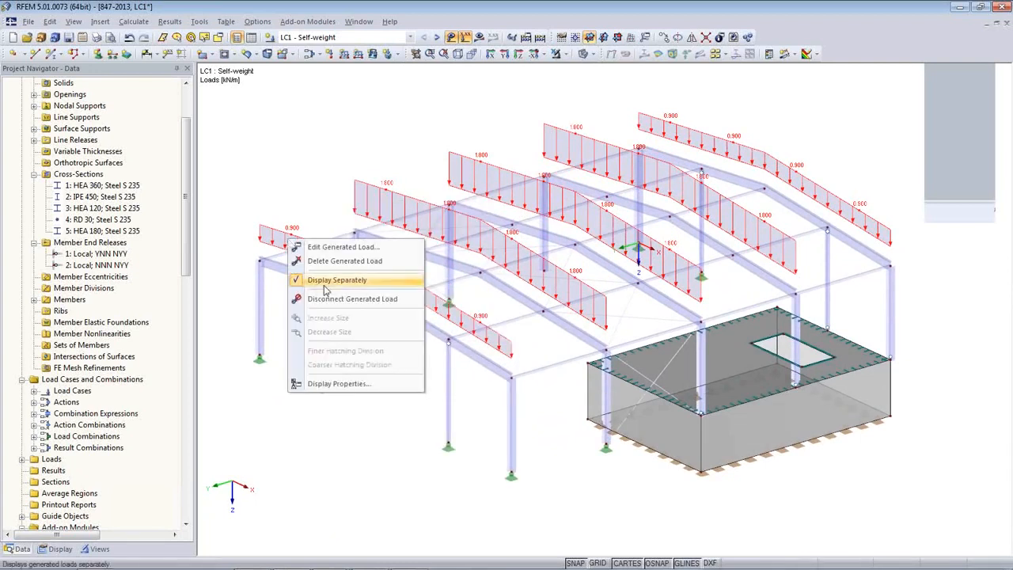
{"action": "left_click", "coordinate": [302, 283]}
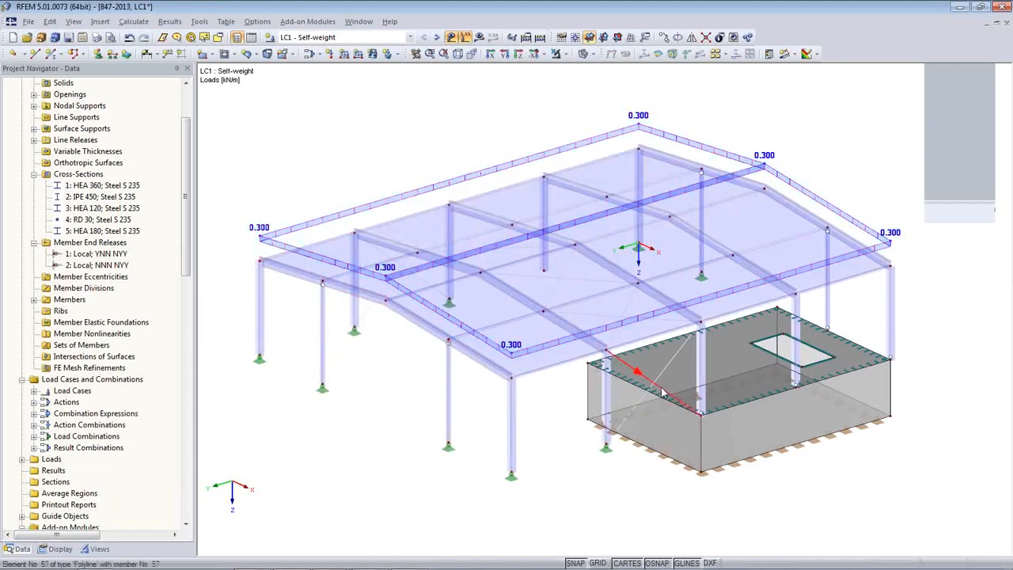
Apply a uniform surface load of 3.5 kN/m² in direction ZL to the basement's ceiling slab.
{"action": "left_click", "coordinate": [372, 53]}
{"action": "left_click_drag", "start_coordinate": [384, 358], "coordinate": [451, 364]}
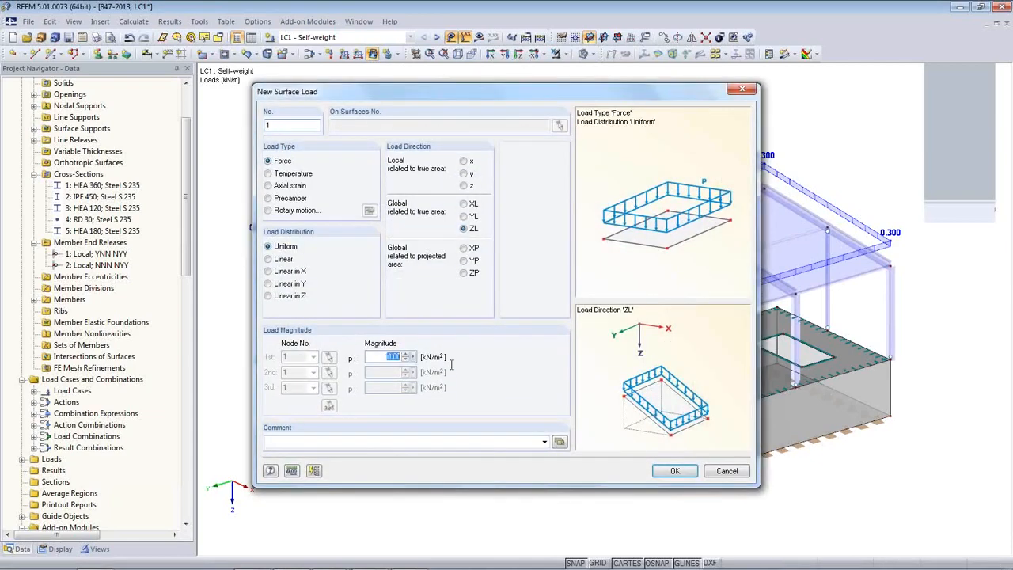
{"action": "type", "text": "3.5"}
{"action": "left_click", "coordinate": [675, 471]}
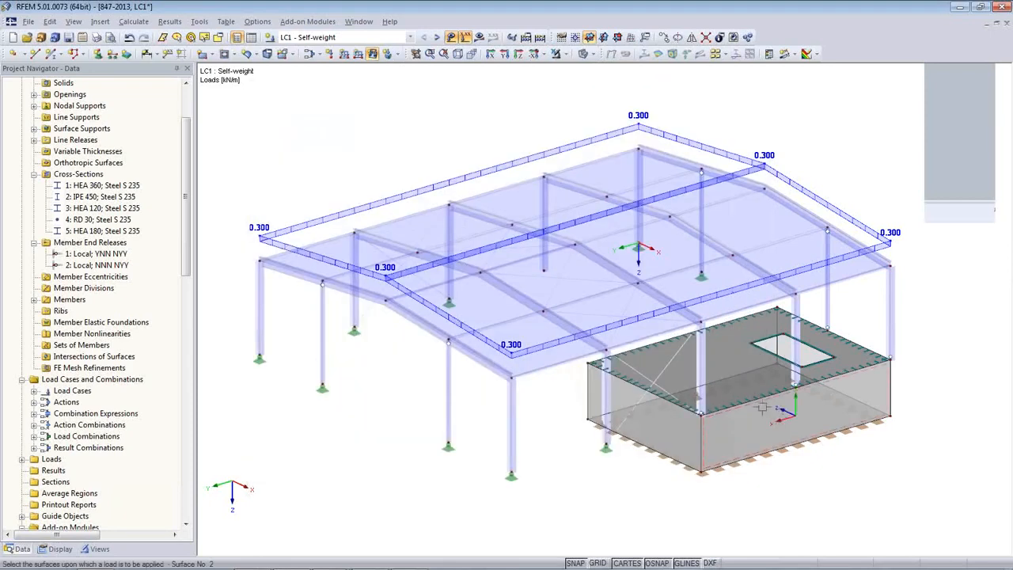
{"action": "left_click", "coordinate": [735, 378]}
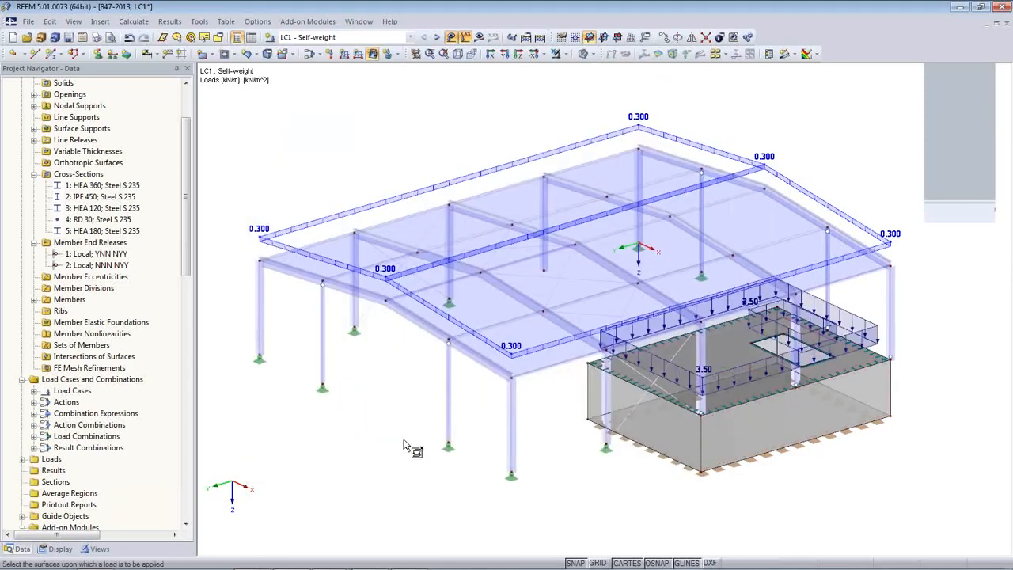
Switch to load case LC2 - Snow and open the snow load generator for a duopitch roof.
{"action": "mouse_move", "coordinate": [513, 420]}
{"action": "middle_mouse_down", "text": "ctrl"}
{"action": "mouse_move", "coordinate": [562, 347]}
{"action": "mouse_move", "coordinate": [527, 419]}
{"action": "middle_mouse_up", "text": "ctrl"}
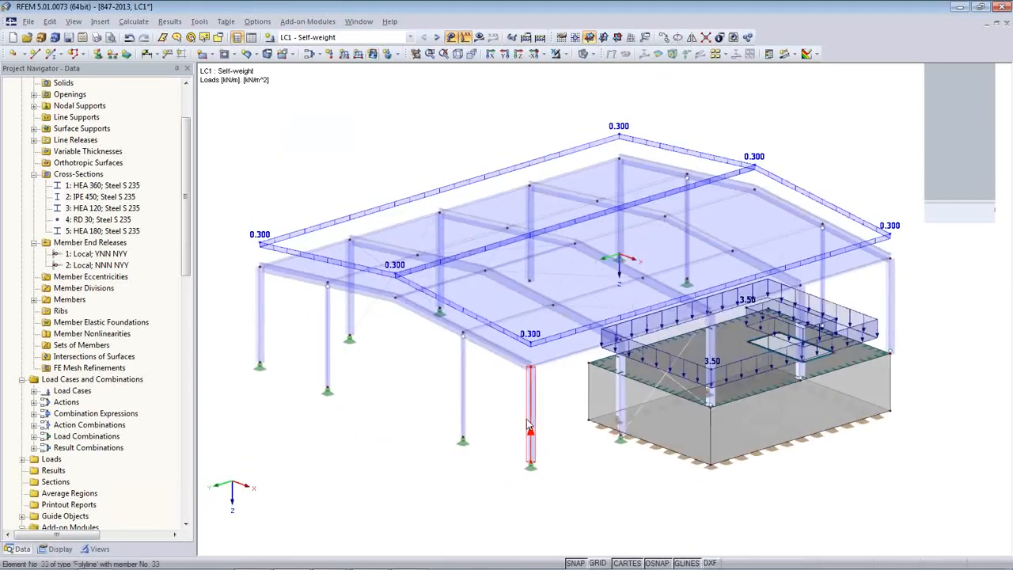
{"action": "left_click", "coordinate": [438, 39]}
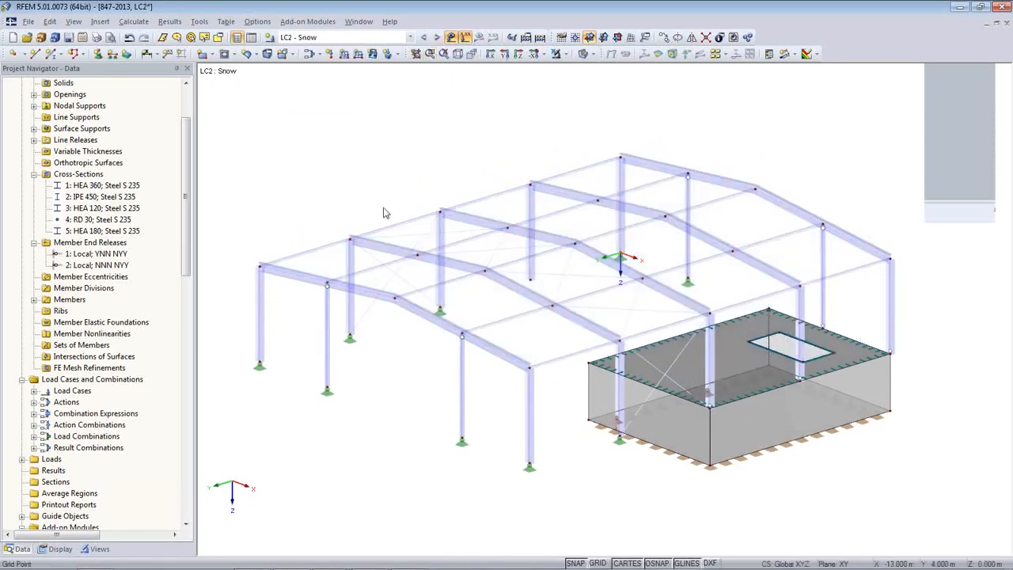
{"action": "left_click", "coordinate": [198, 21]}
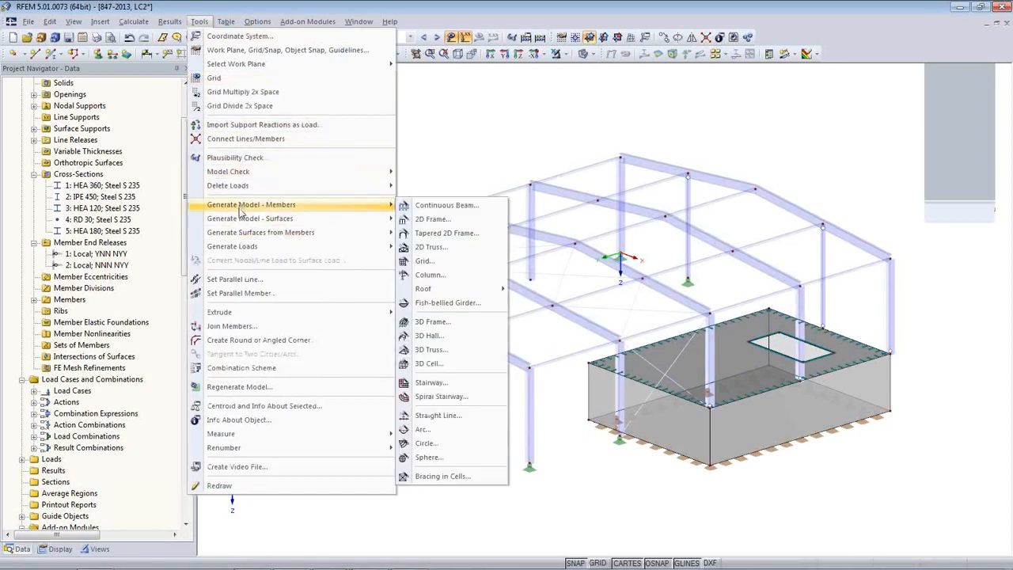
{"action": "mouse_move", "coordinate": [248, 251]}
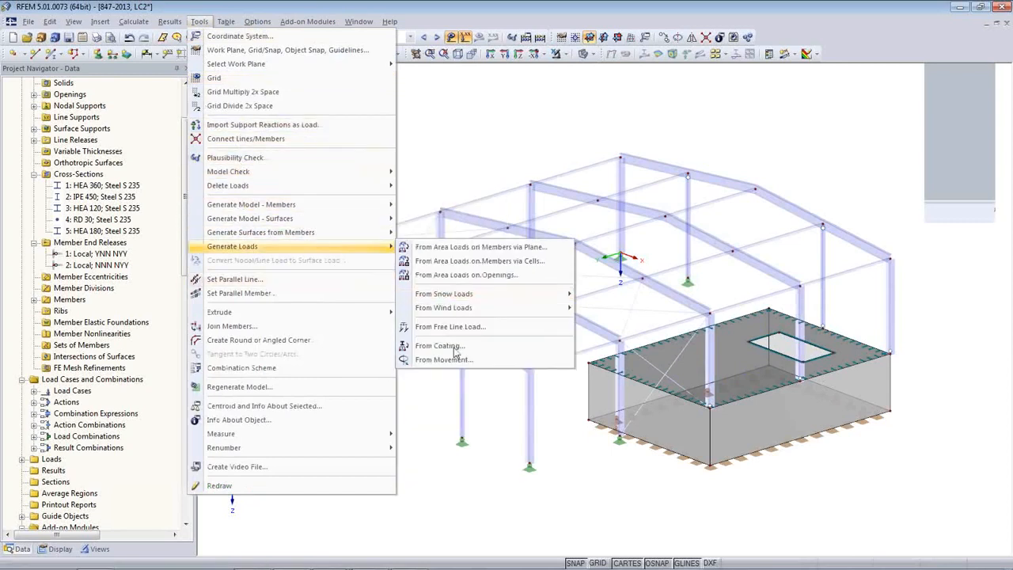
{"action": "mouse_move", "coordinate": [461, 298]}
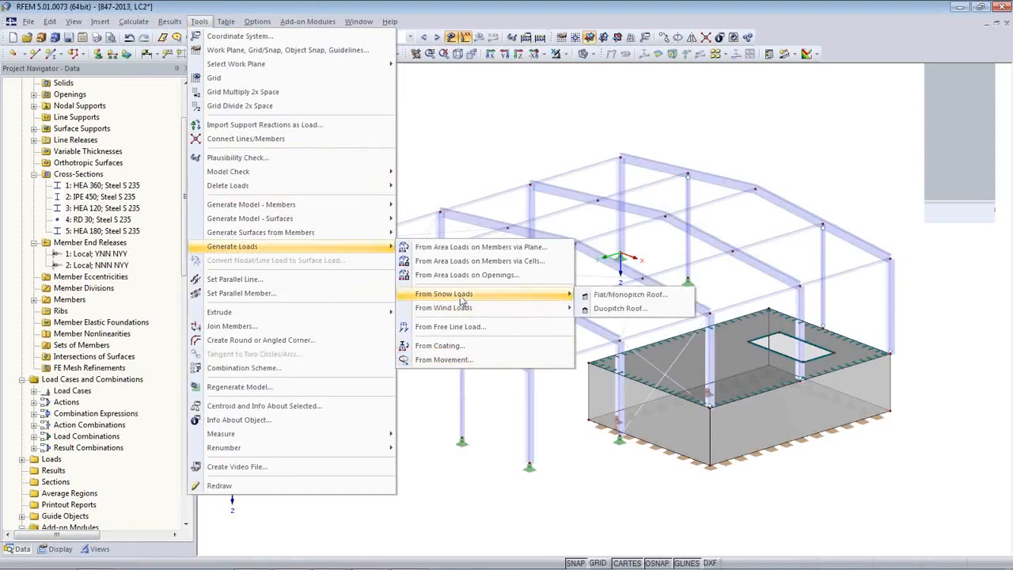
{"action": "left_click", "coordinate": [621, 308]}
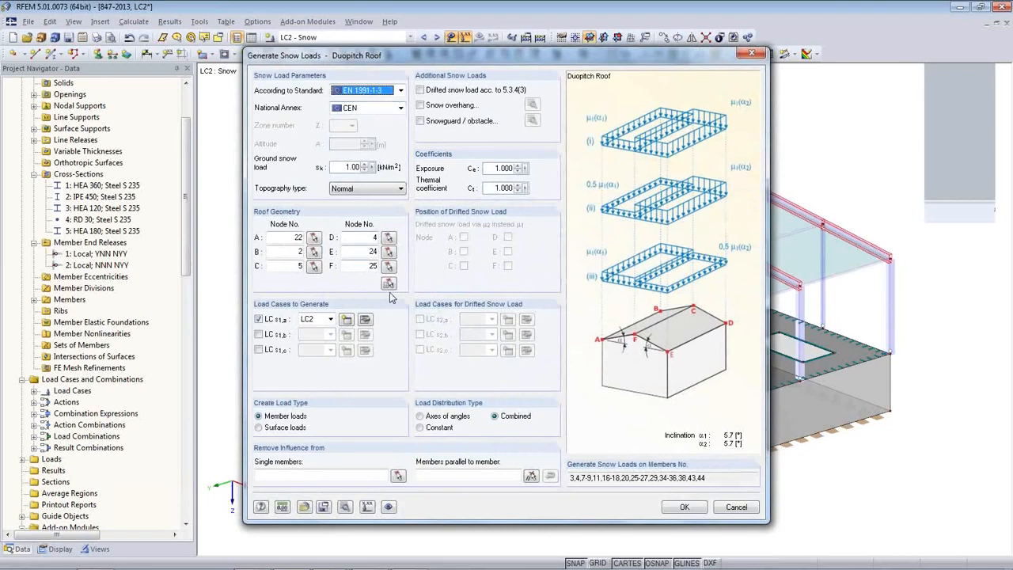
Define the snow-loaded roof geometry by picking its boundary nodes 22, 2, 5, 4, 24 and 25 in the model.
{"action": "left_click", "coordinate": [373, 267]}
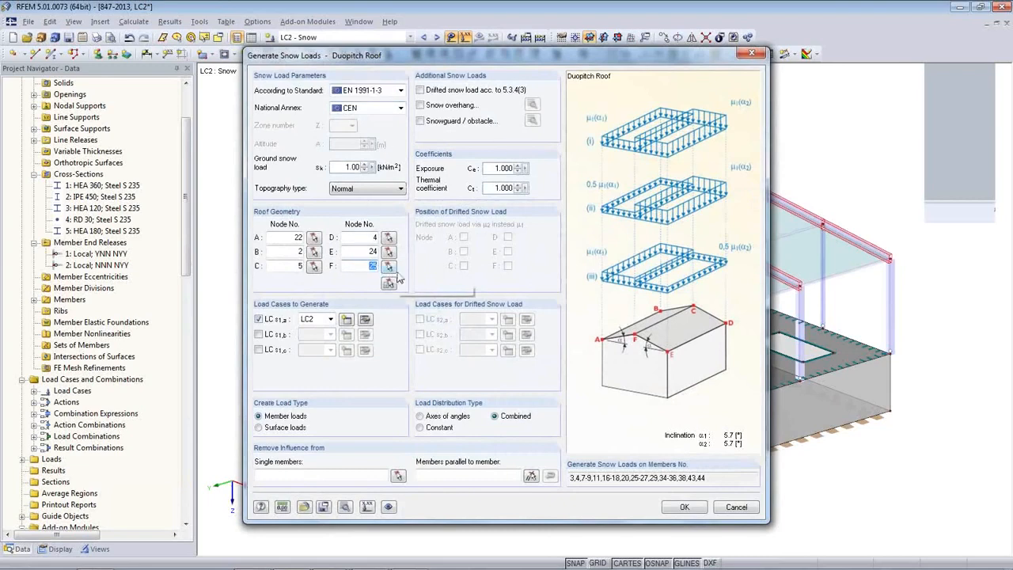
{"action": "left_click", "coordinate": [387, 280]}
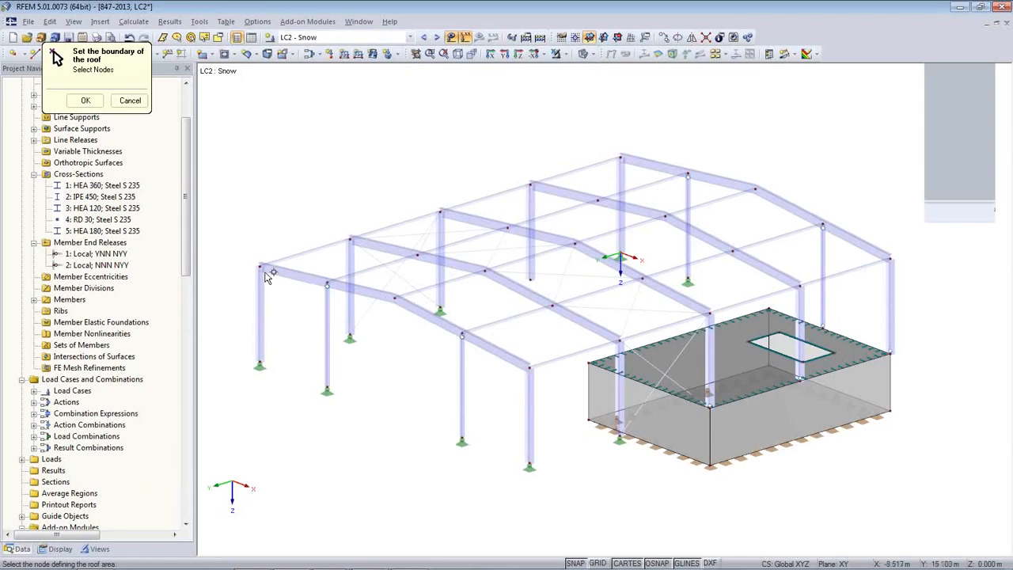
{"action": "left_click", "coordinate": [622, 161]}
{"action": "left_click", "coordinate": [757, 189]}
{"action": "left_click", "coordinate": [891, 258]}
{"action": "left_click", "coordinate": [528, 368]}
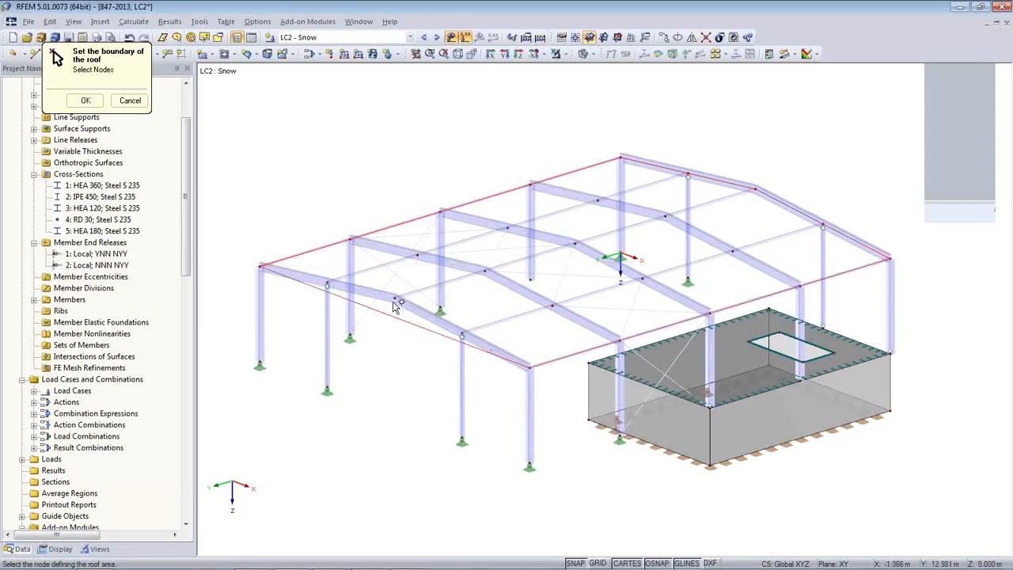
{"action": "left_click", "coordinate": [395, 298]}
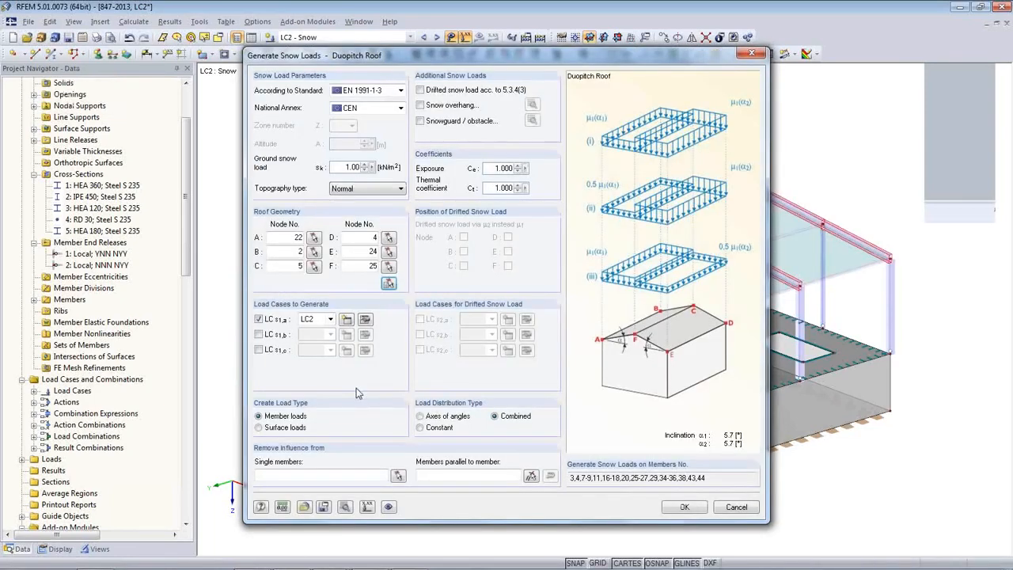
Assign LC2 to the generated snow load case and generate the roof snow loads as member loads.
{"action": "left_click", "coordinate": [330, 319]}
{"action": "left_click", "coordinate": [331, 319]}
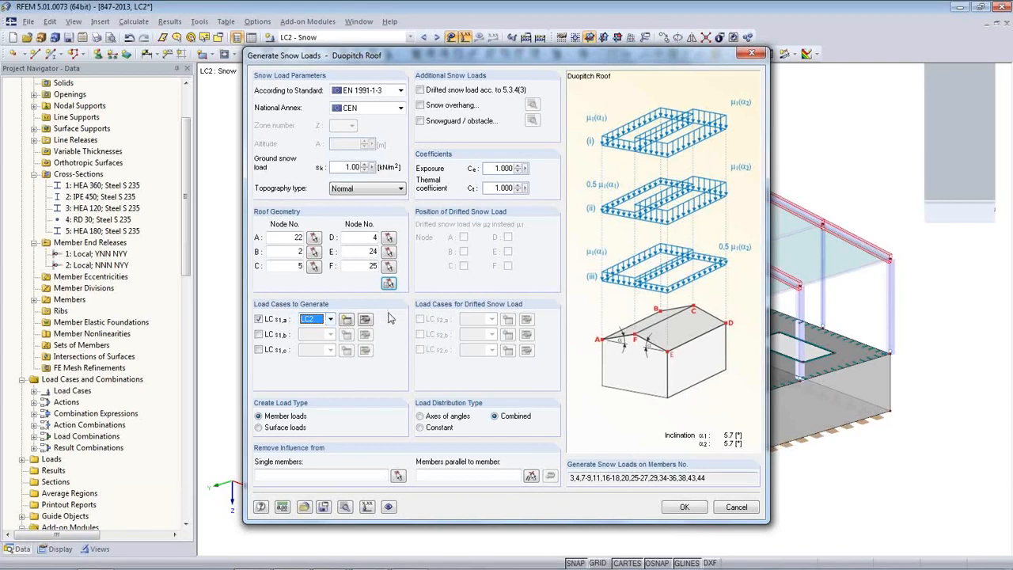
{"action": "left_click", "coordinate": [669, 507]}
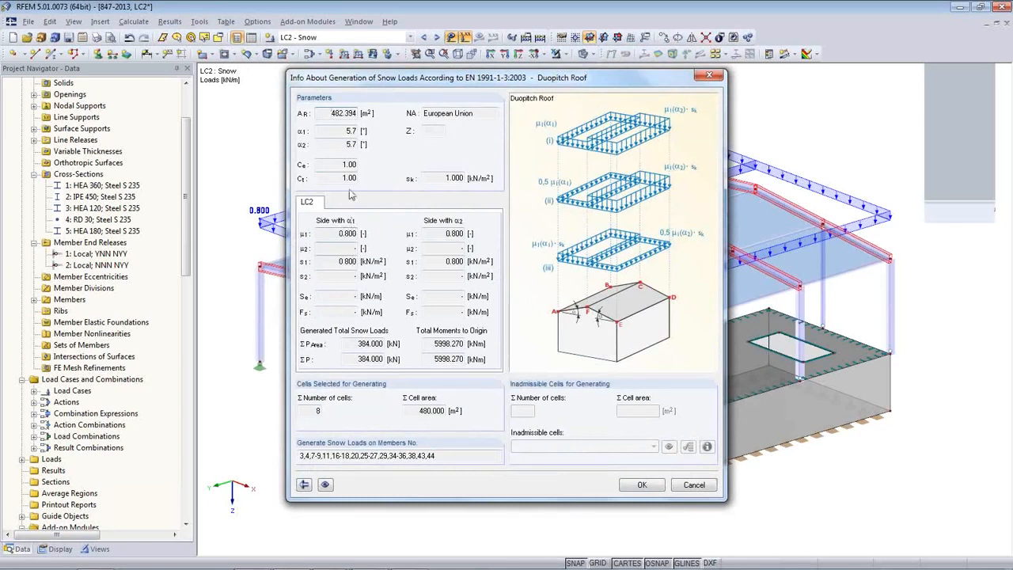
{"action": "left_click", "coordinate": [643, 485]}
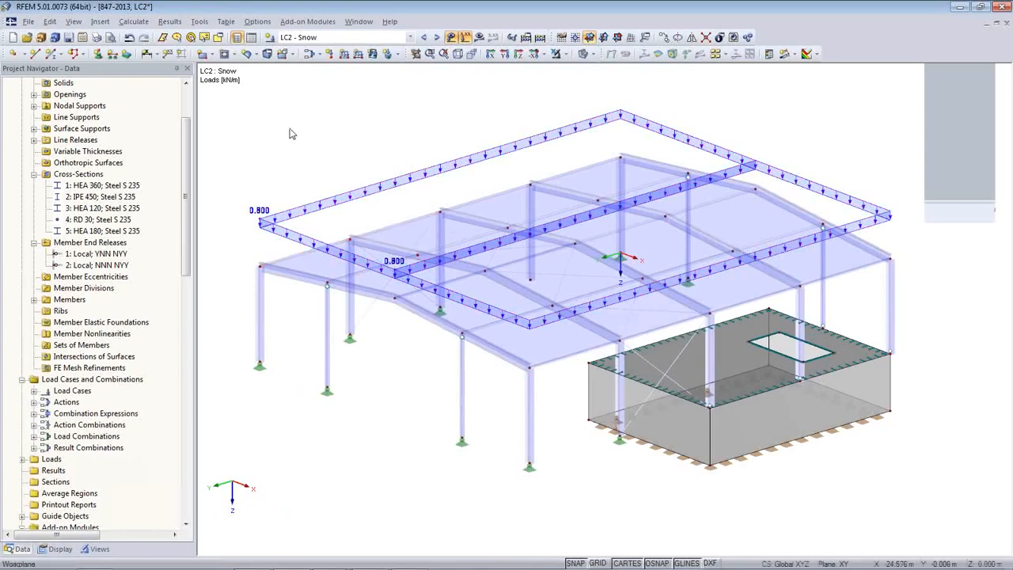
Switch to load case LC3 - Wind and open the wind load generator for vertical walls with roof.
{"action": "left_click", "coordinate": [436, 38]}
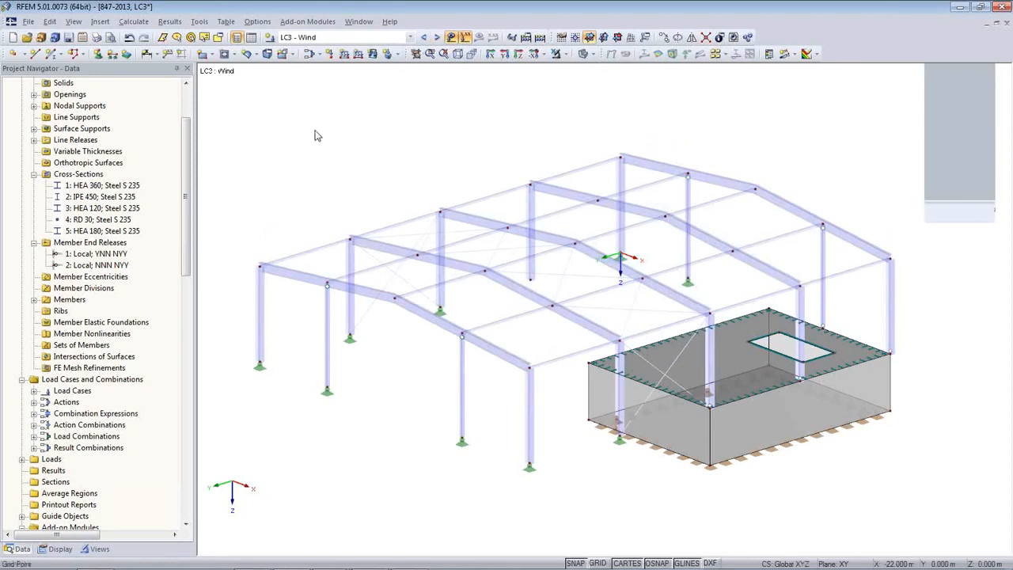
{"action": "left_click", "coordinate": [198, 21]}
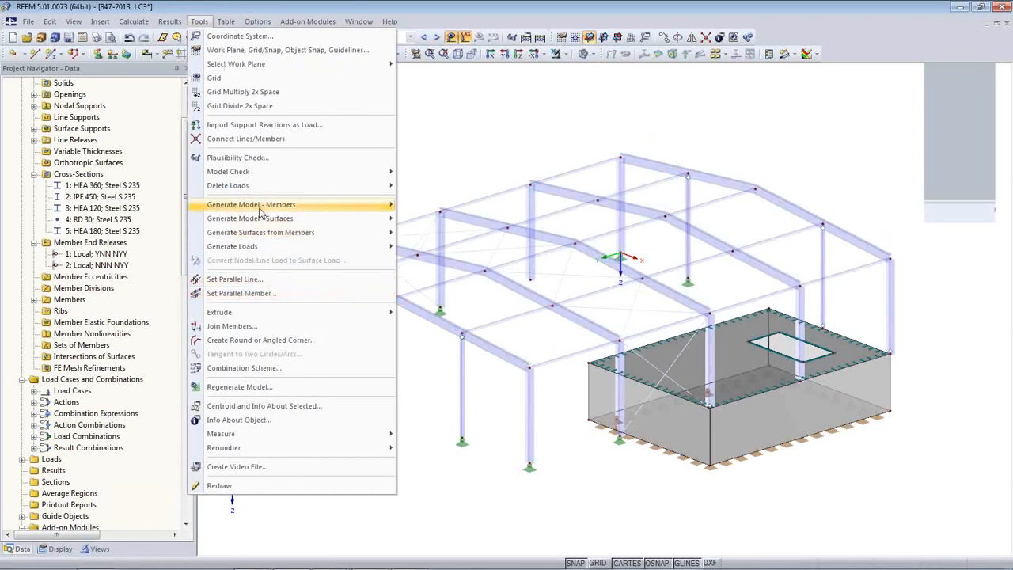
{"action": "mouse_move", "coordinate": [262, 251]}
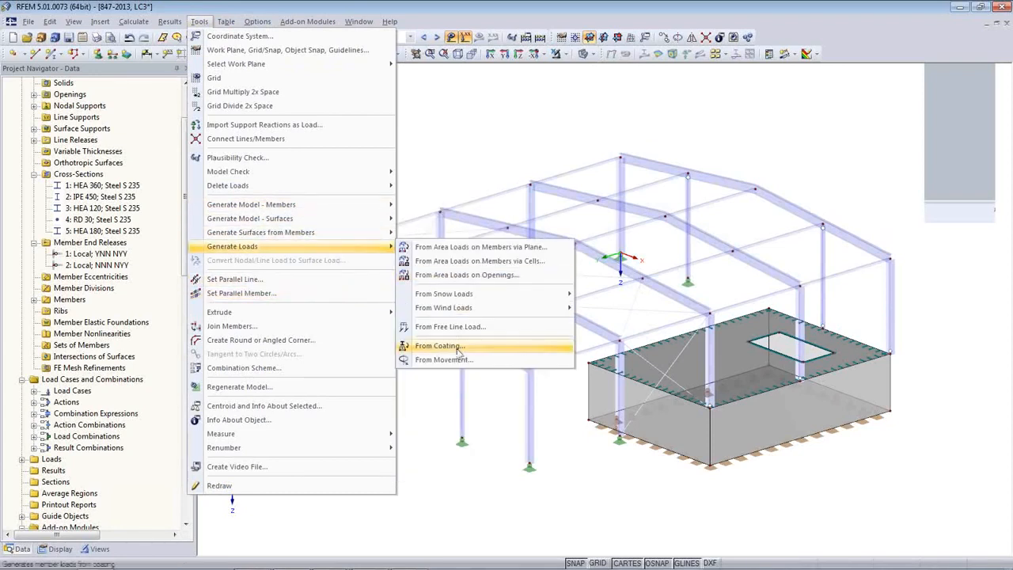
{"action": "mouse_move", "coordinate": [463, 308]}
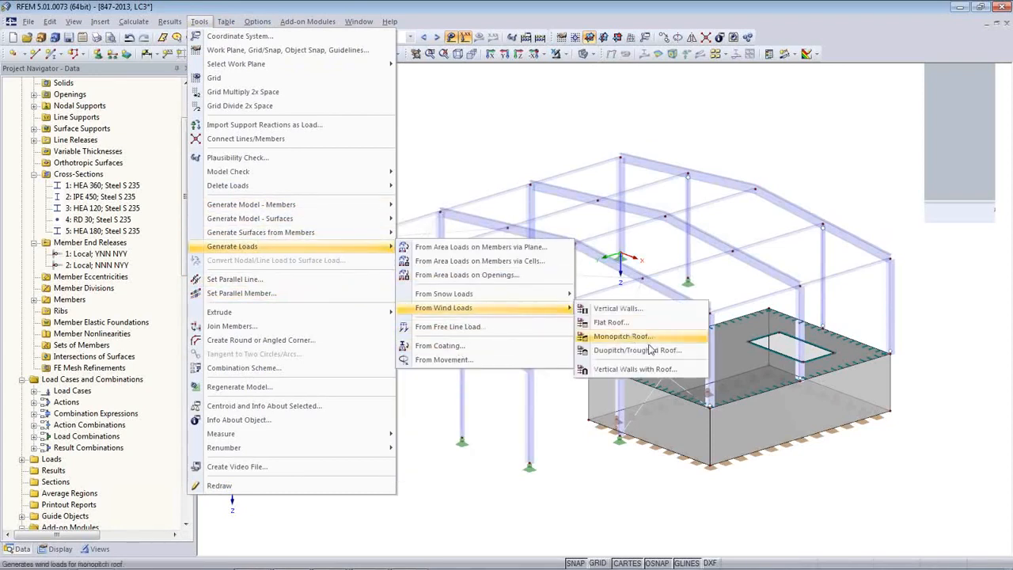
{"action": "left_click", "coordinate": [636, 370]}
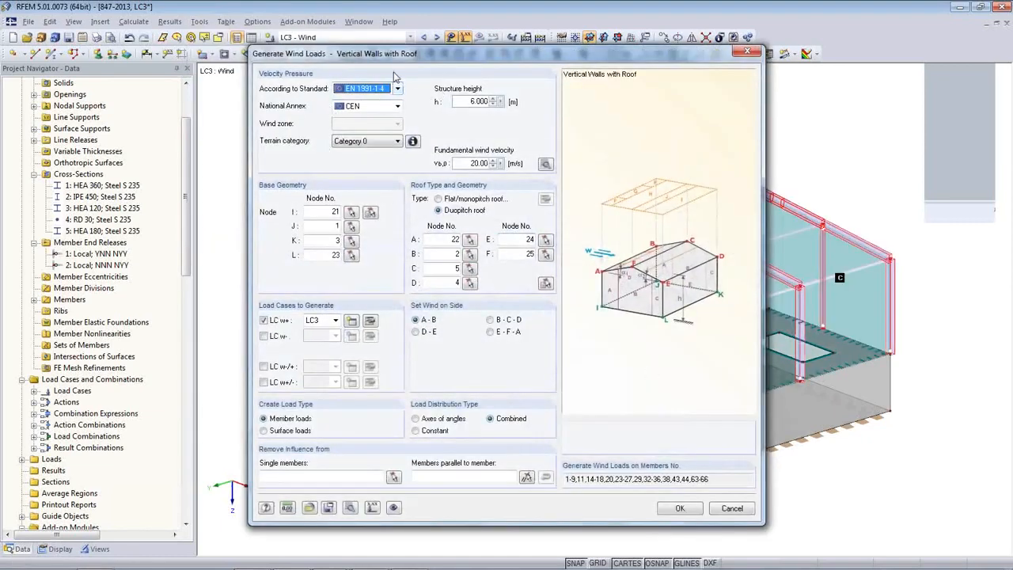
Select the standard EN 1991-1-4 with the CEN national annex for the wind velocity pressure.
{"action": "left_click_drag", "start_coordinate": [439, 59], "coordinate": [433, 51]}
{"action": "left_click", "coordinate": [390, 81]}
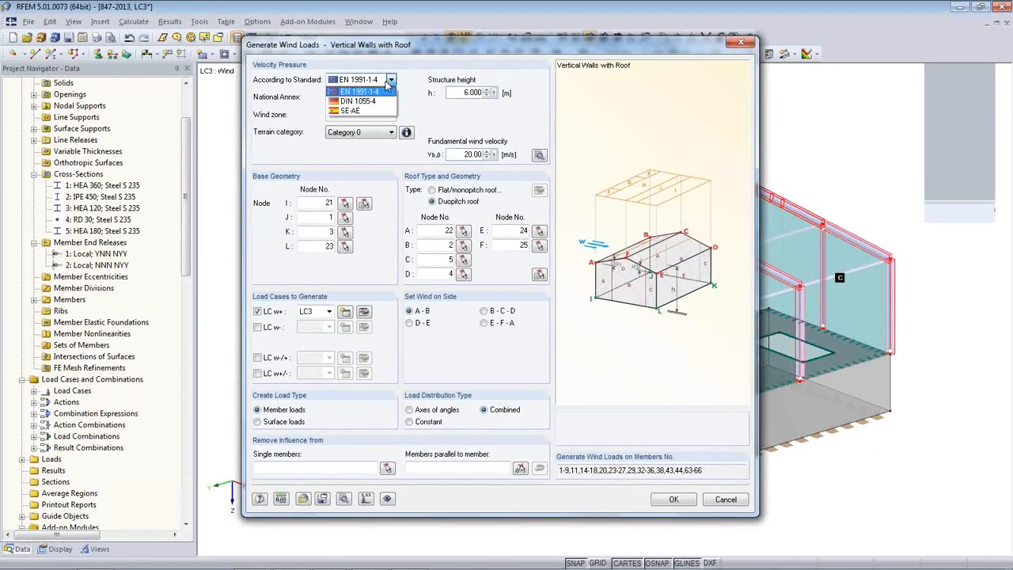
{"action": "left_click", "coordinate": [378, 93]}
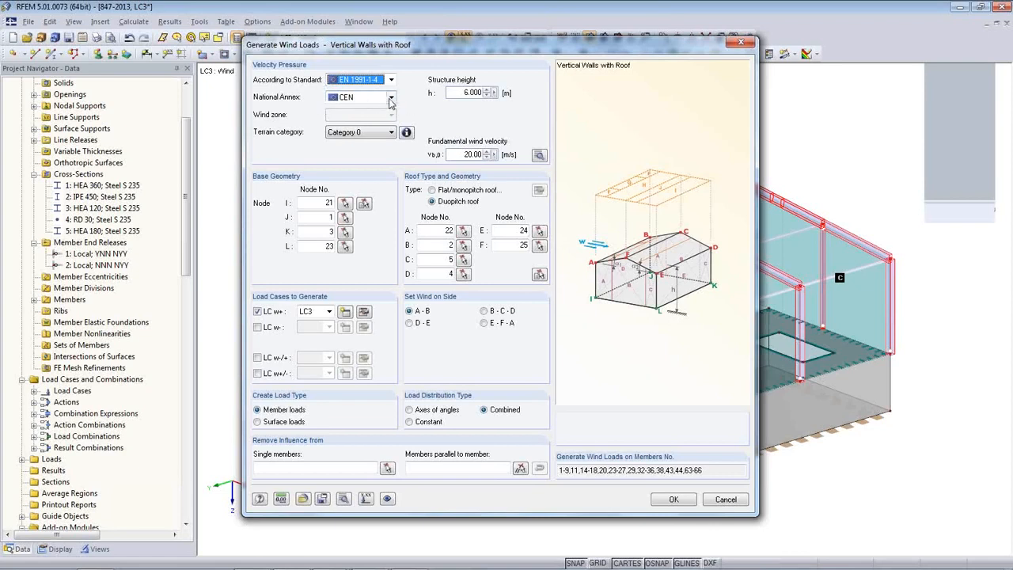
{"action": "left_click", "coordinate": [390, 101]}
{"action": "left_click", "coordinate": [364, 107]}
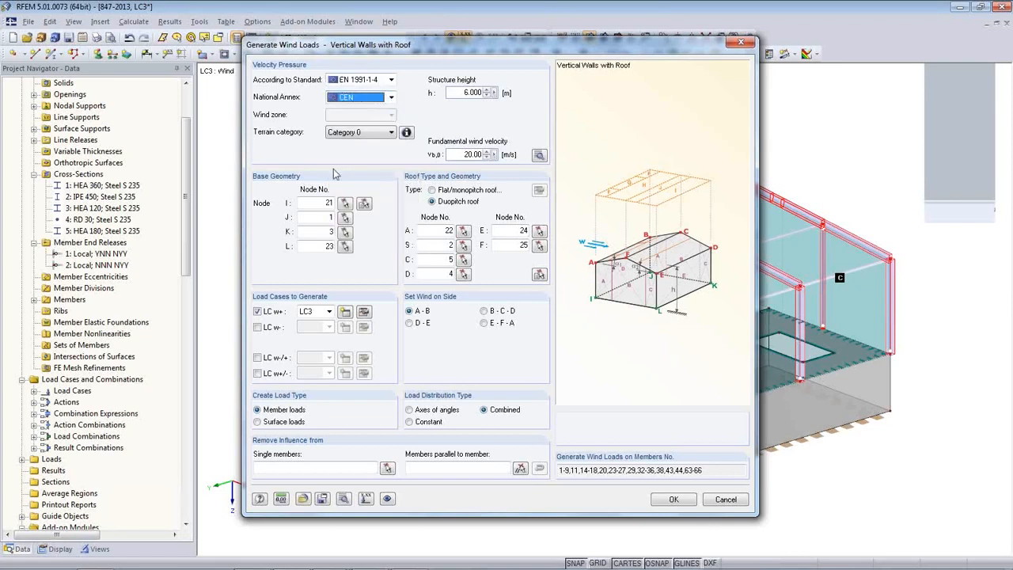
Consult the terrain category descriptions and set the terrain category for the wind load to Category III.
{"action": "left_click", "coordinate": [406, 134]}
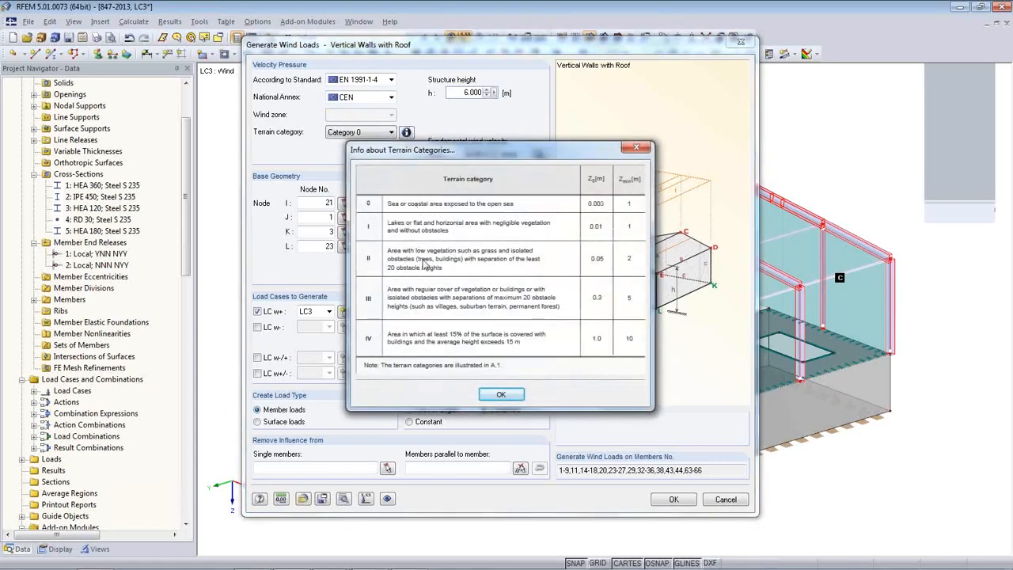
{"action": "left_click", "coordinate": [500, 398]}
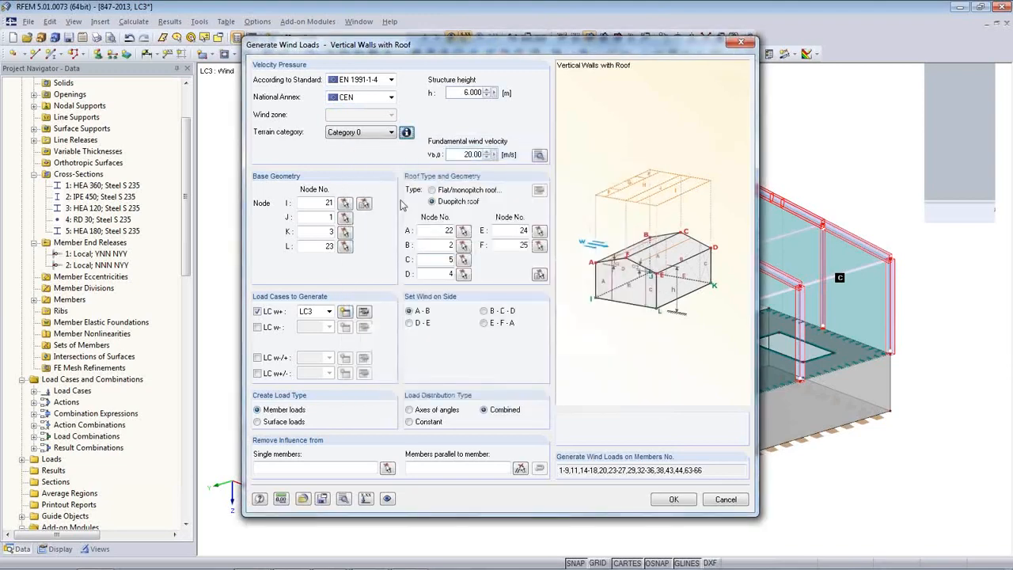
{"action": "left_click", "coordinate": [387, 138]}
{"action": "left_click", "coordinate": [360, 168]}
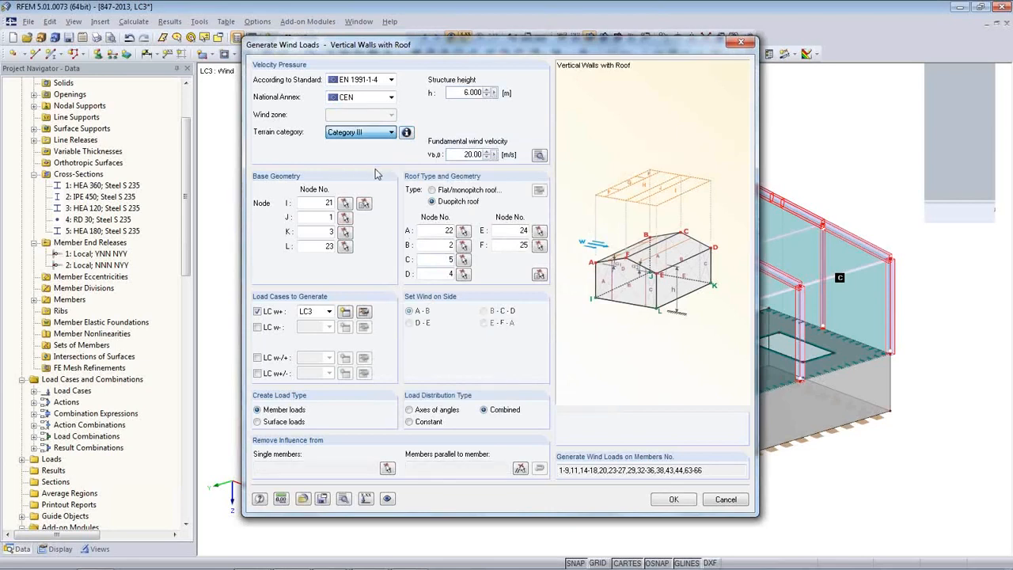
{"action": "left_click_drag", "start_coordinate": [465, 93], "coordinate": [503, 94]}
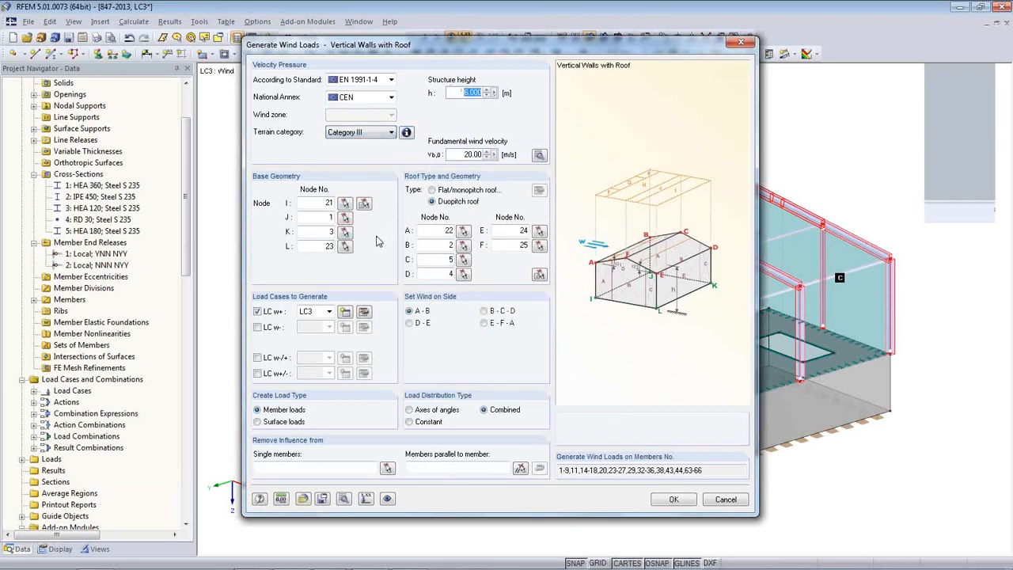
Clear base node I and roof node E, and redefine the hall's base geometry with corner nodes 21, 1, 3 and 23.
{"action": "double_click", "coordinate": [324, 203]}
{"action": "key", "text": "Delete"}
{"action": "double_click", "coordinate": [514, 230]}
{"action": "key", "text": "Delete"}
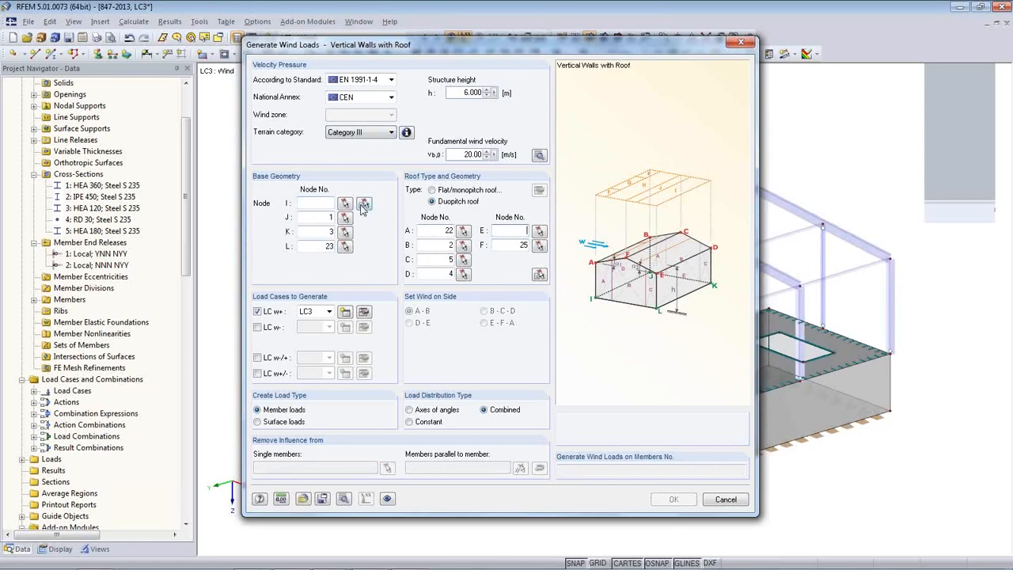
{"action": "left_click", "coordinate": [364, 204]}
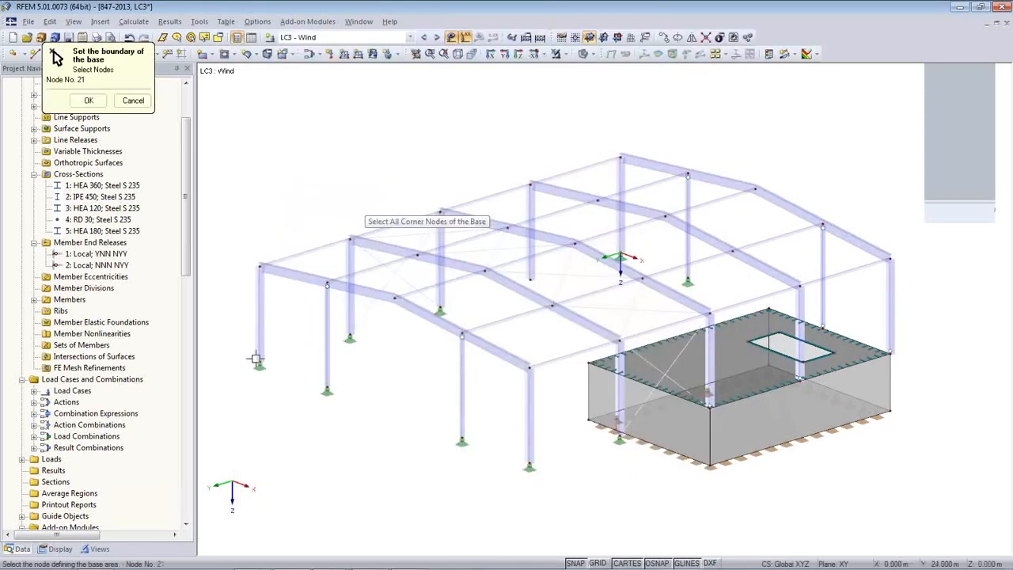
{"action": "left_click", "coordinate": [622, 253]}
{"action": "left_click", "coordinate": [891, 353]}
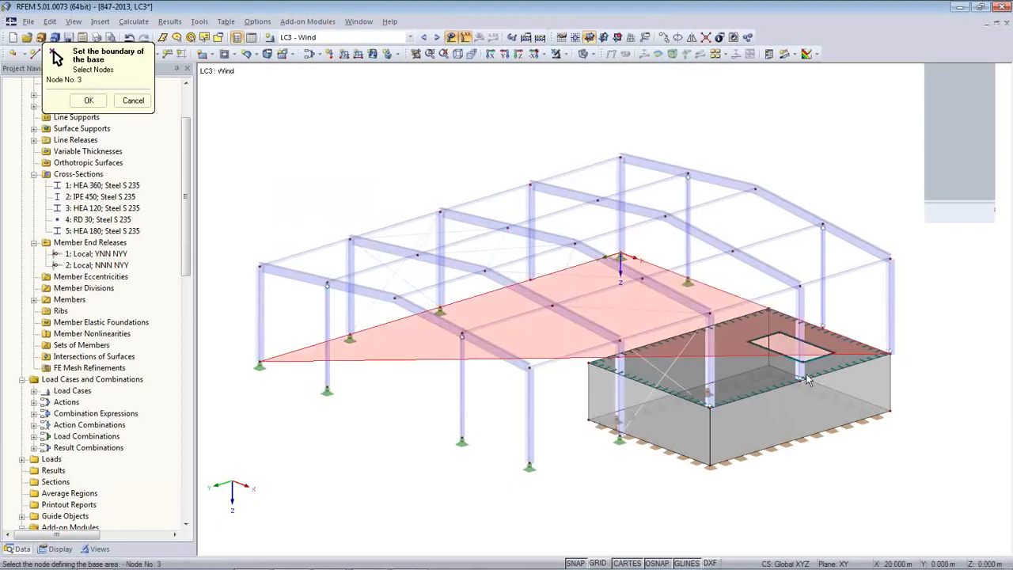
{"action": "left_click", "coordinate": [529, 466]}
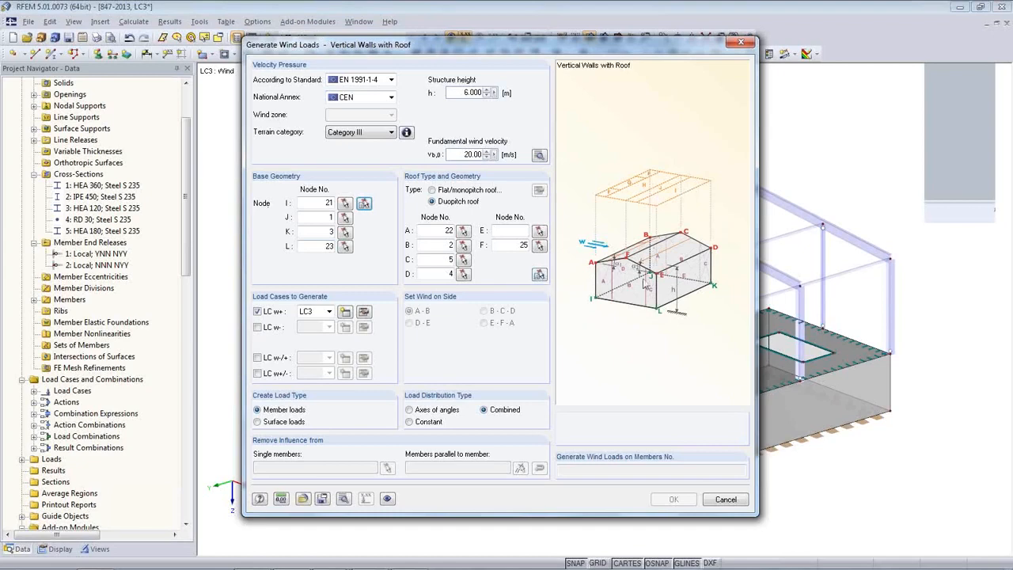
Redefine the duopitch roof geometry for the wind load by picking corner nodes 22, 2, 5, 4, 24 and 25.
{"action": "left_click", "coordinate": [539, 274]}
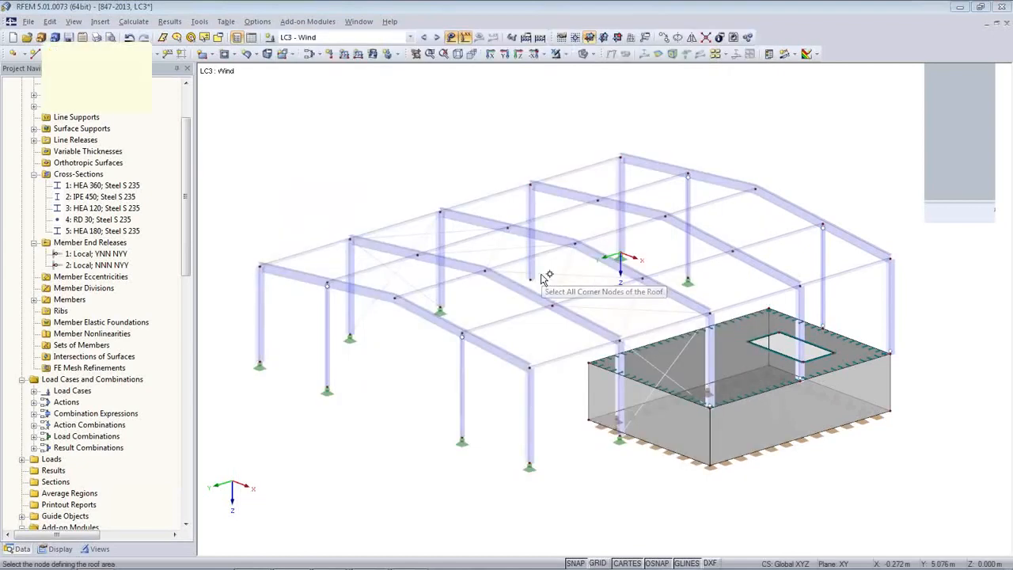
{"action": "left_click", "coordinate": [622, 159]}
{"action": "left_click", "coordinate": [760, 190]}
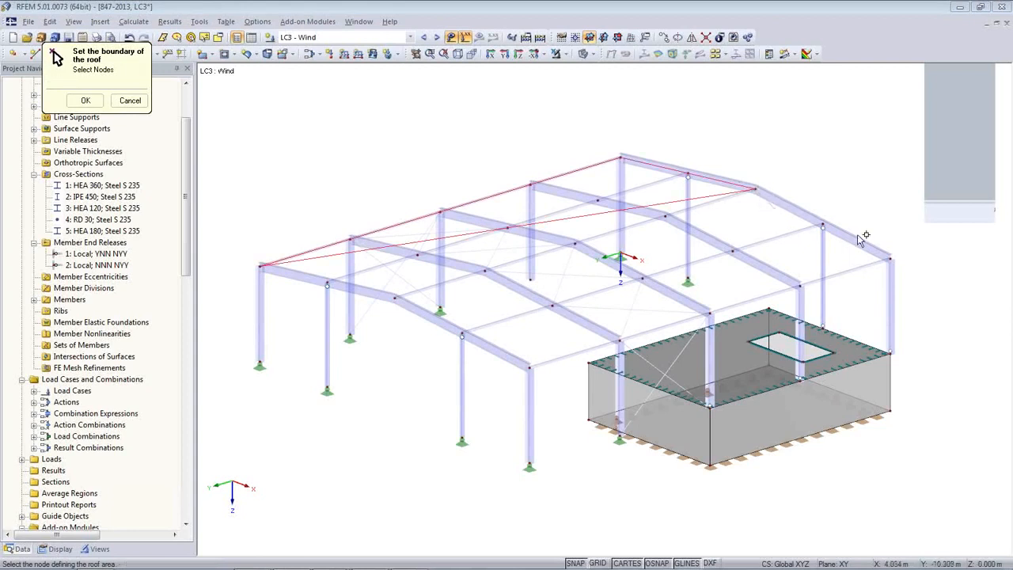
{"action": "left_click", "coordinate": [891, 256]}
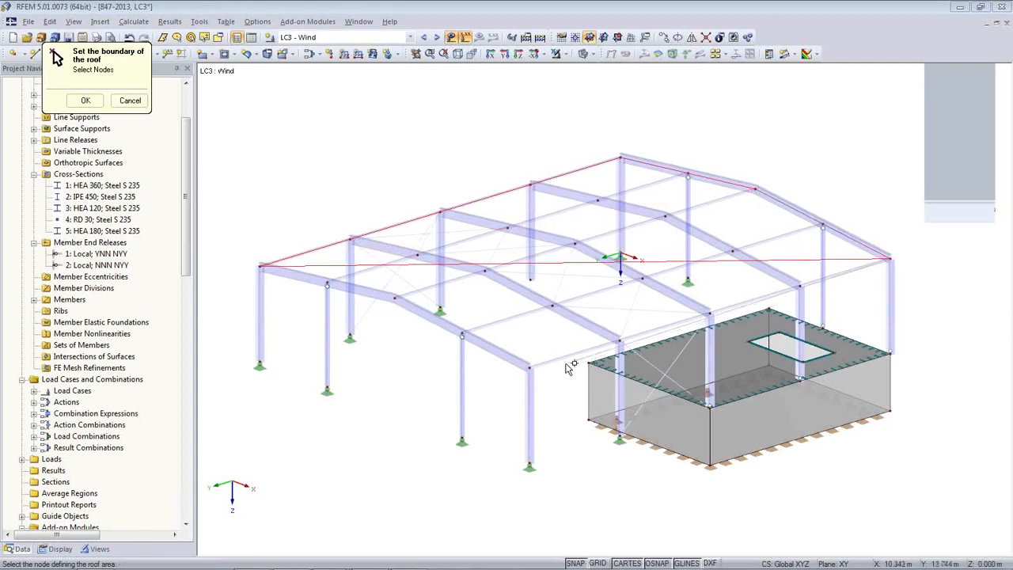
{"action": "left_click", "coordinate": [531, 366]}
{"action": "left_click", "coordinate": [395, 298]}
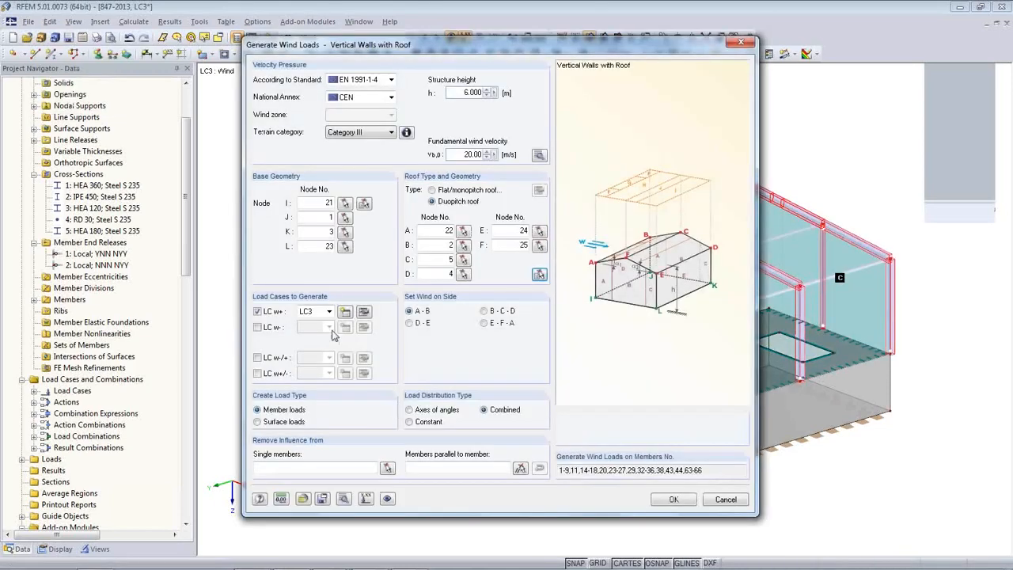
Keep LC3 as the w+ wind load case and examine the lettered wind zones on the hall's walls and roof.
{"action": "left_click", "coordinate": [328, 311]}
{"action": "left_click", "coordinate": [330, 329]}
{"action": "left_click_drag", "start_coordinate": [557, 49], "coordinate": [473, 371]}
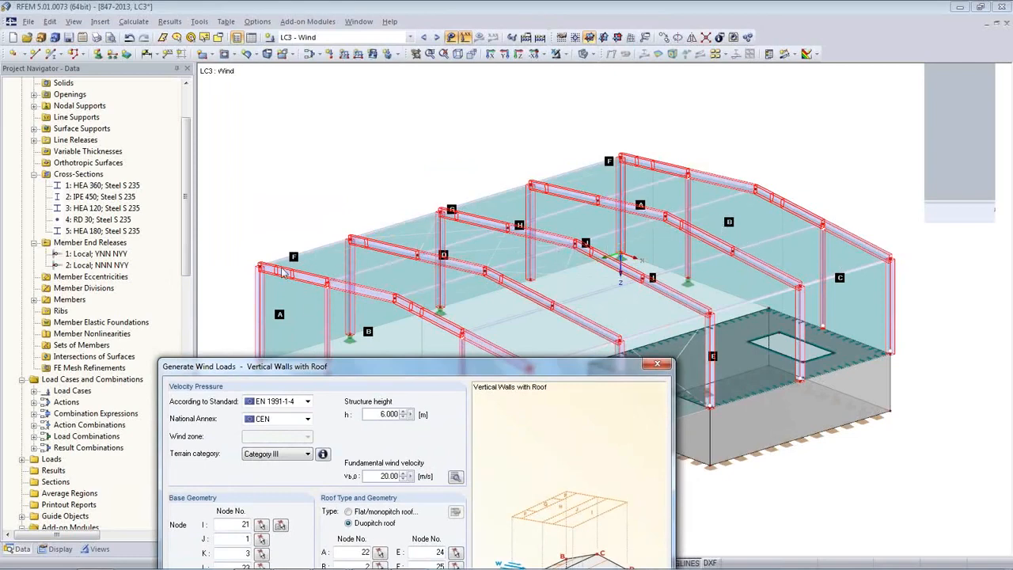
{"action": "left_click_drag", "start_coordinate": [355, 368], "coordinate": [324, 56]}
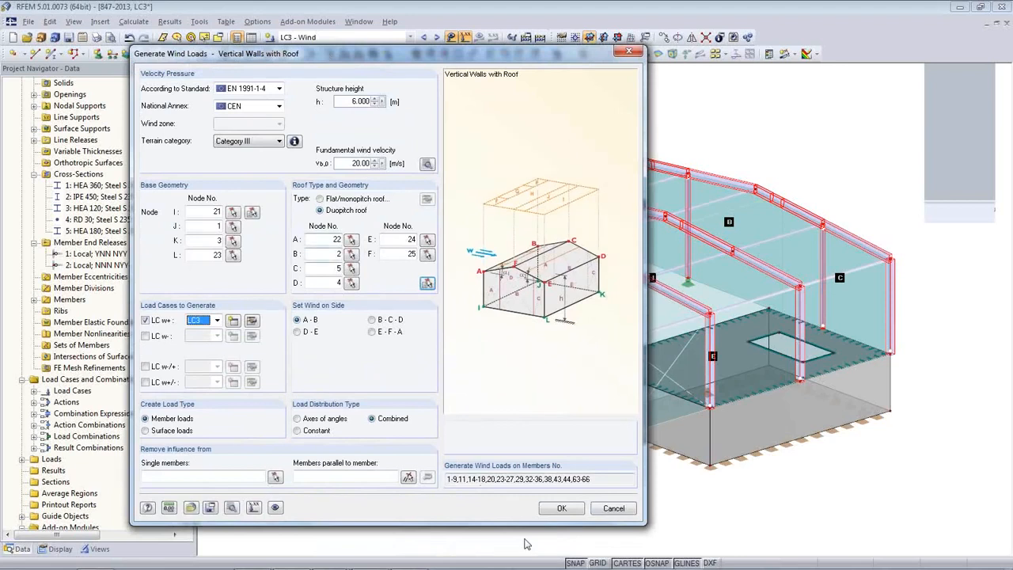
Generate the wind loads for LC3 from the defined hall geometry and view them on the walls and roof.
{"action": "left_click", "coordinate": [561, 509]}
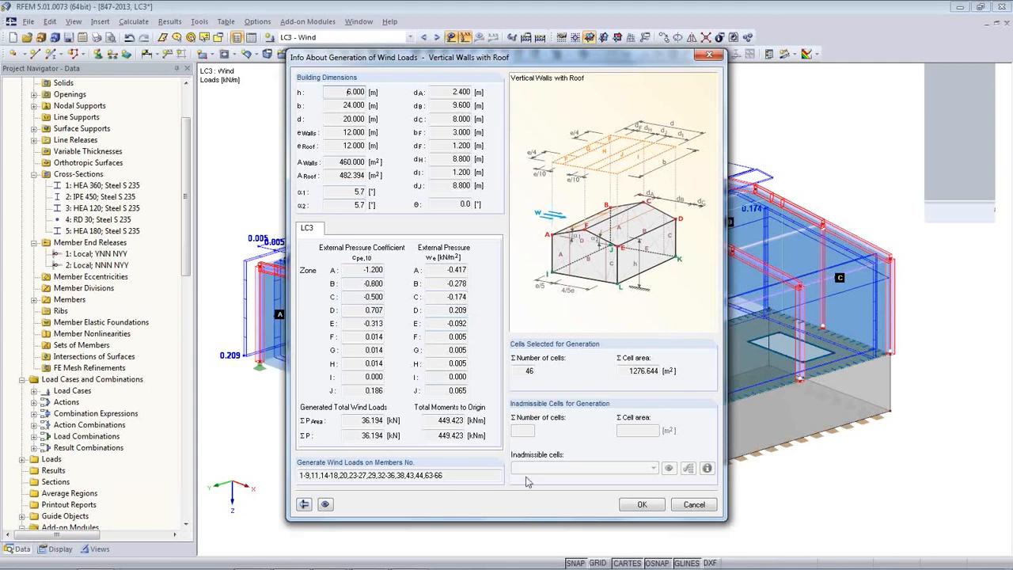
{"action": "left_click", "coordinate": [642, 505]}
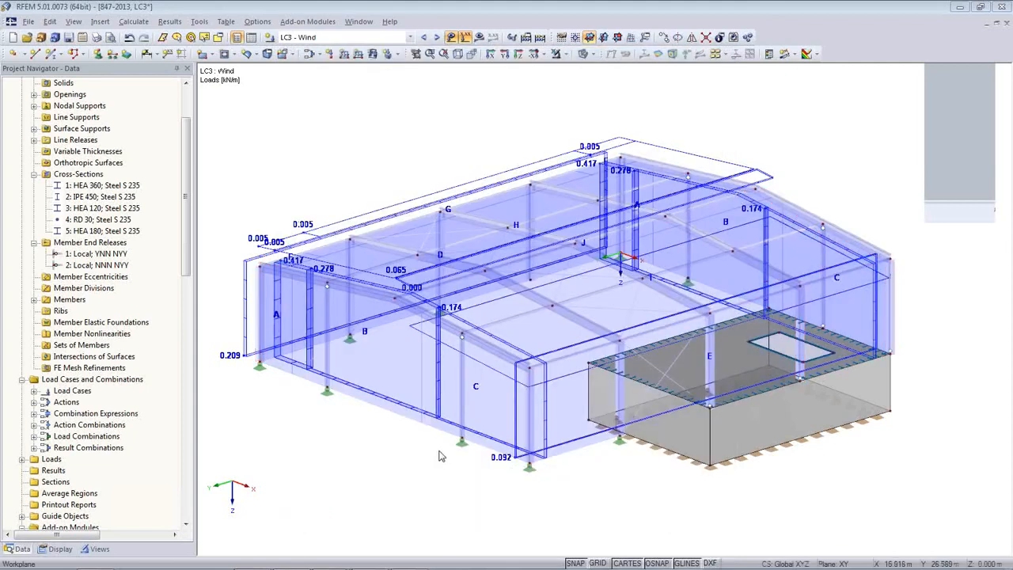
{"action": "middle_click_drag", "start_coordinate": [472, 439], "coordinate": [500, 453], "text": "ctrl"}
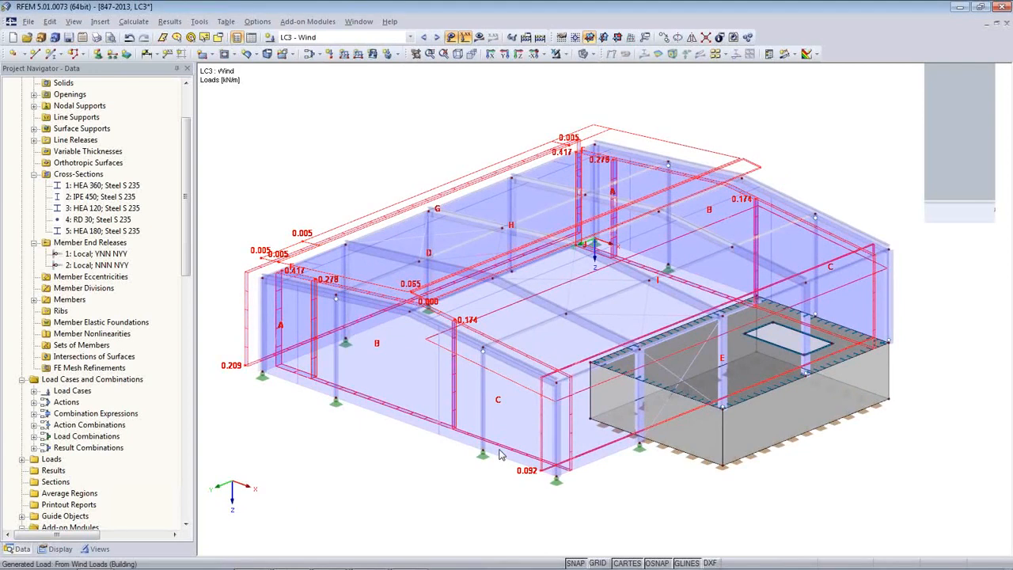
{"action": "left_click", "coordinate": [499, 454]}
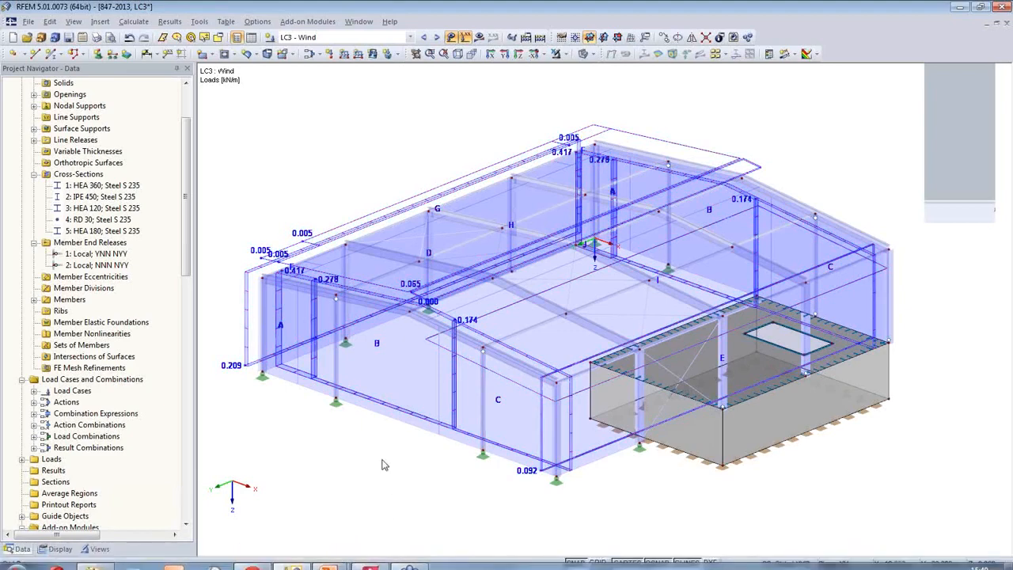
{"action": "middle_click_drag", "start_coordinate": [465, 467], "coordinate": [491, 450], "text": "ctrl"}
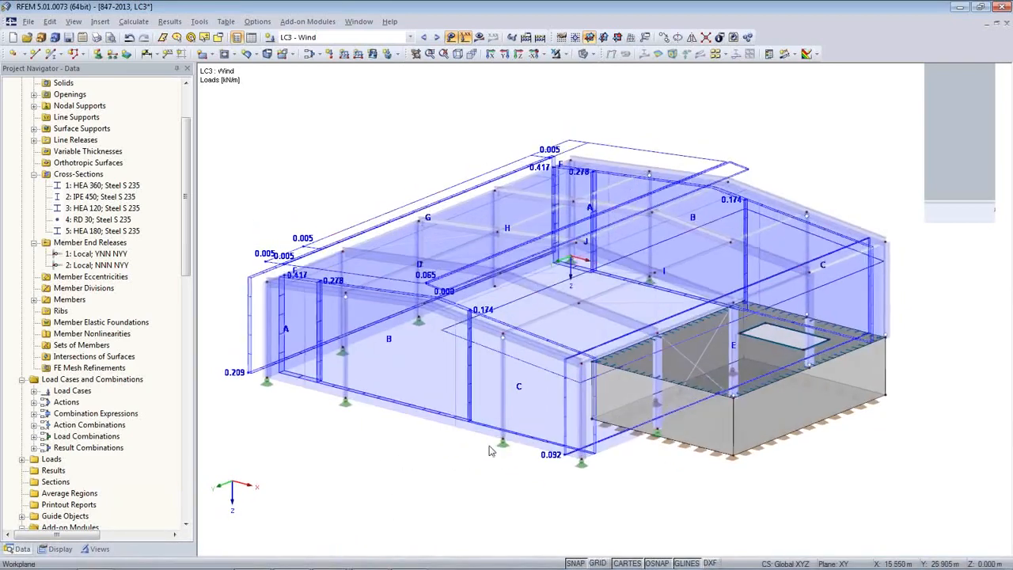
In LC4 Imposed load, apply a uniform 5 kN/m² surface load in ZL to the basement's top slab and save the model.
{"action": "left_click", "coordinate": [436, 37]}
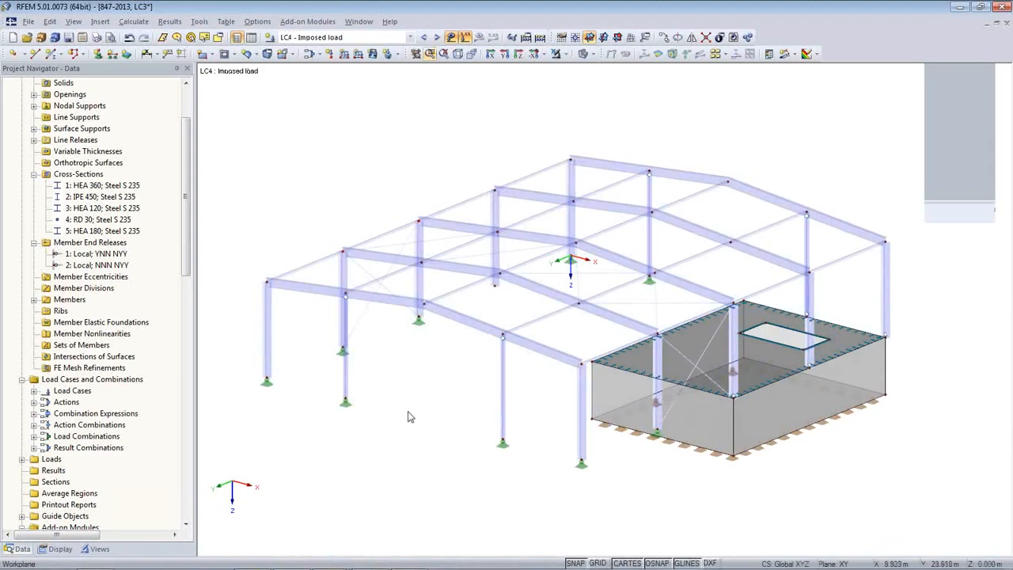
{"action": "left_click", "coordinate": [372, 53]}
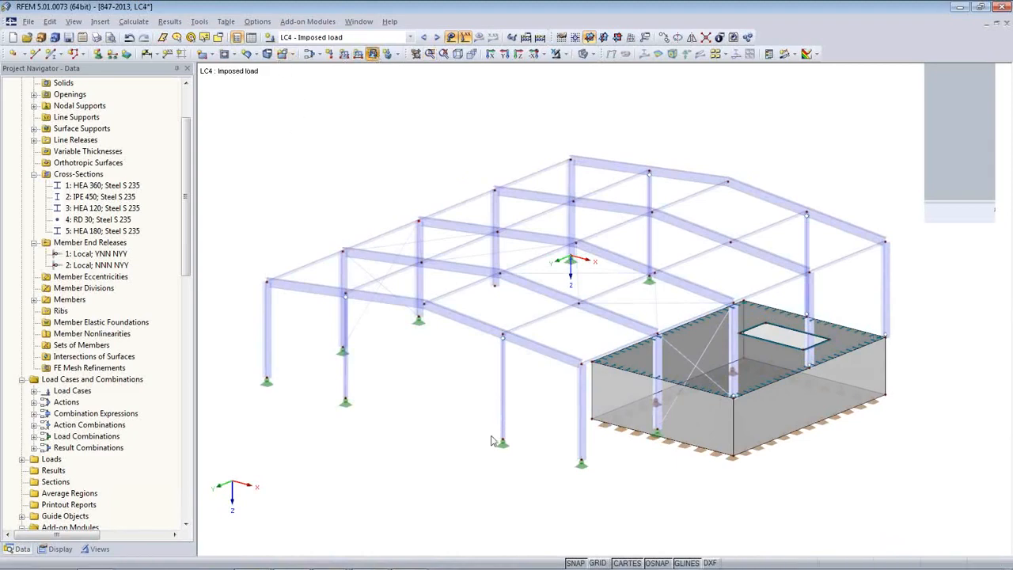
{"action": "double_click", "coordinate": [391, 357]}
{"action": "type", "text": "5"}
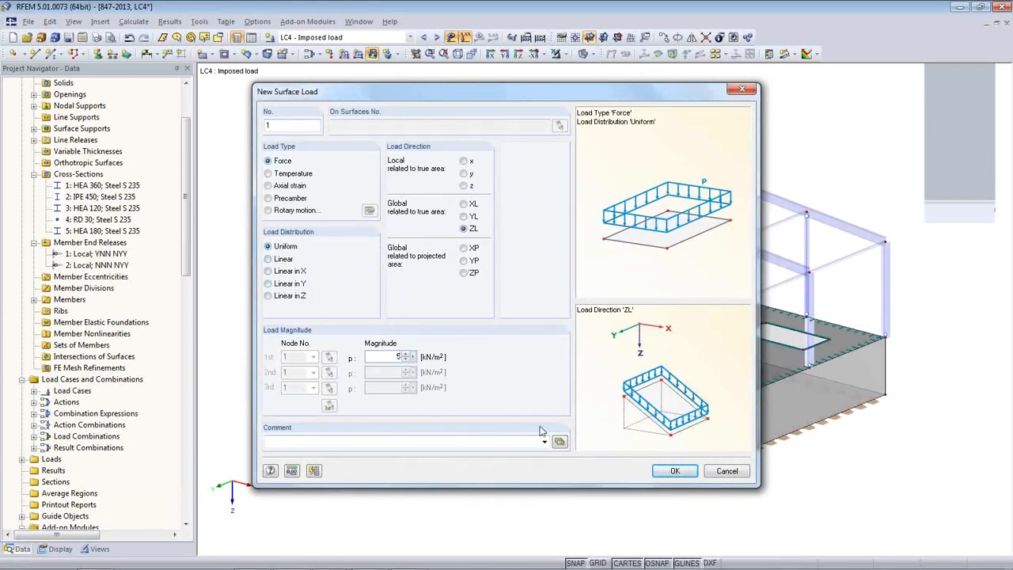
{"action": "left_click", "coordinate": [673, 472]}
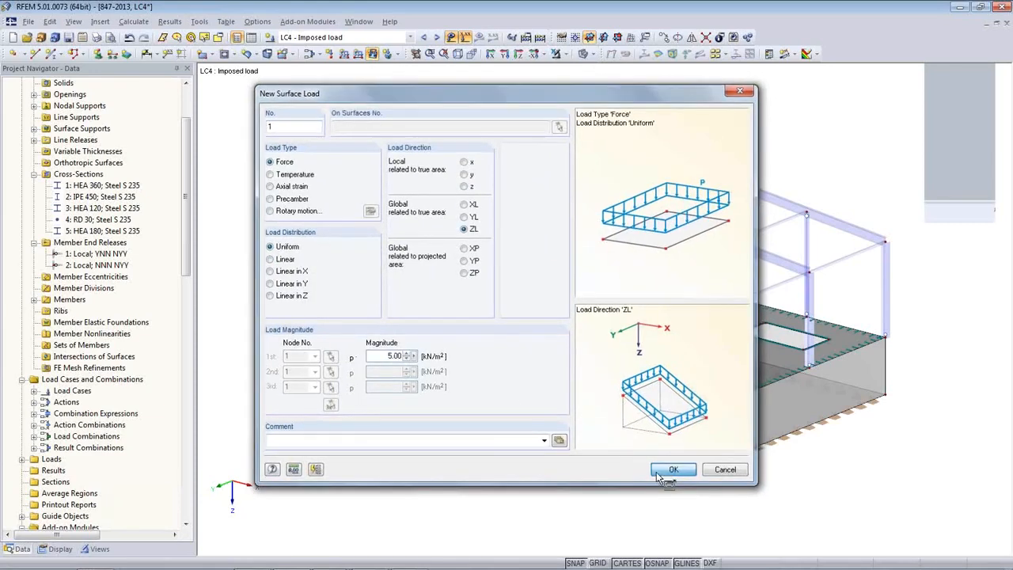
{"action": "left_click", "coordinate": [735, 366]}
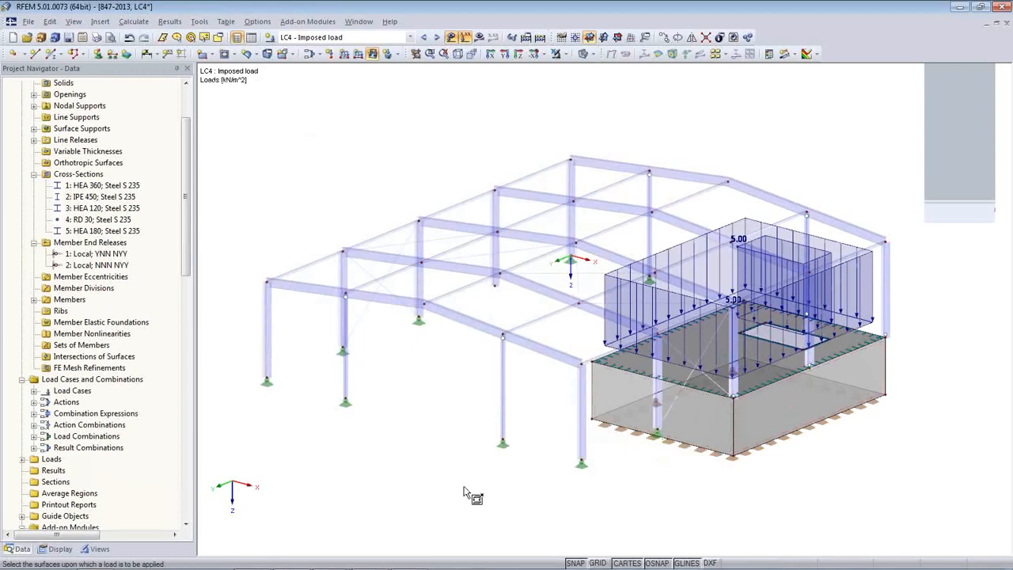
{"action": "mouse_move", "coordinate": [758, 475]}
{"action": "middle_mouse_down", "text": "ctrl"}
{"action": "mouse_move", "coordinate": [591, 317]}
{"action": "mouse_move", "coordinate": [583, 435]}
{"action": "mouse_move", "coordinate": [453, 430]}
{"action": "mouse_move", "coordinate": [765, 444]}
{"action": "mouse_move", "coordinate": [759, 461]}
{"action": "middle_mouse_up", "text": "ctrl"}
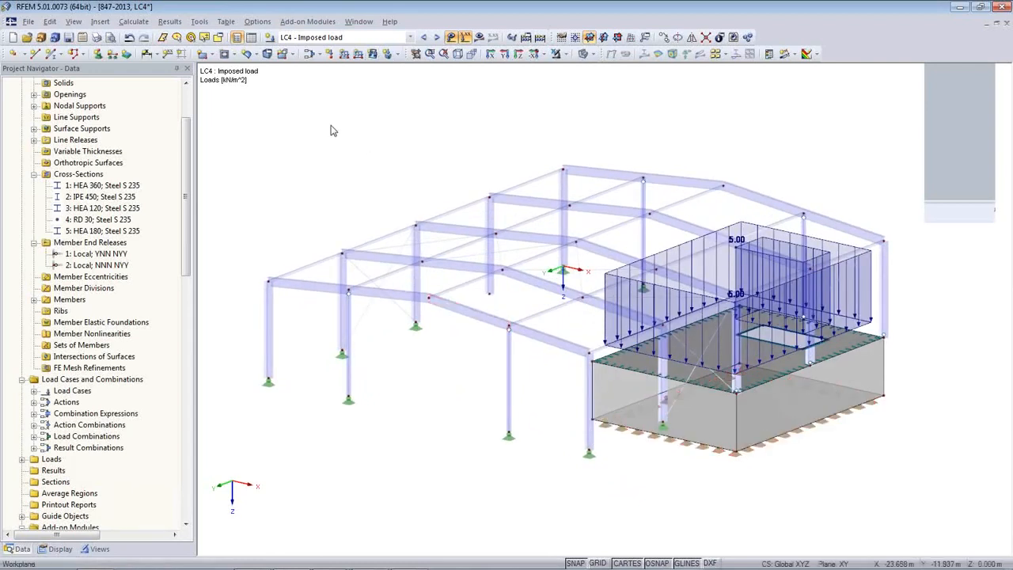
{"action": "left_click", "coordinate": [69, 37]}
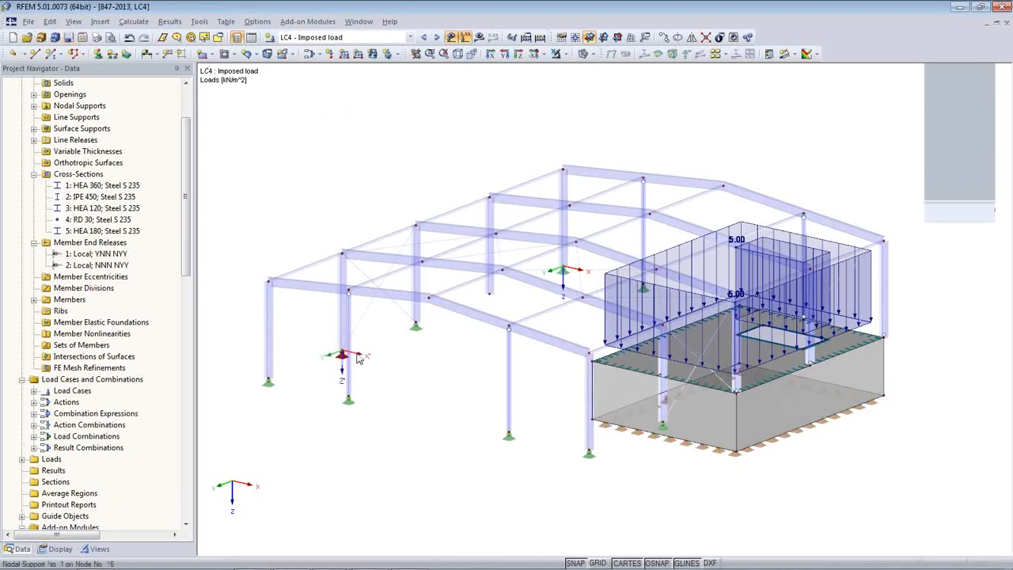
Show the load combinations table enlarged below the model and display the loads of combination CO1.
{"action": "middle_click_drag", "start_coordinate": [449, 317], "coordinate": [432, 252]}
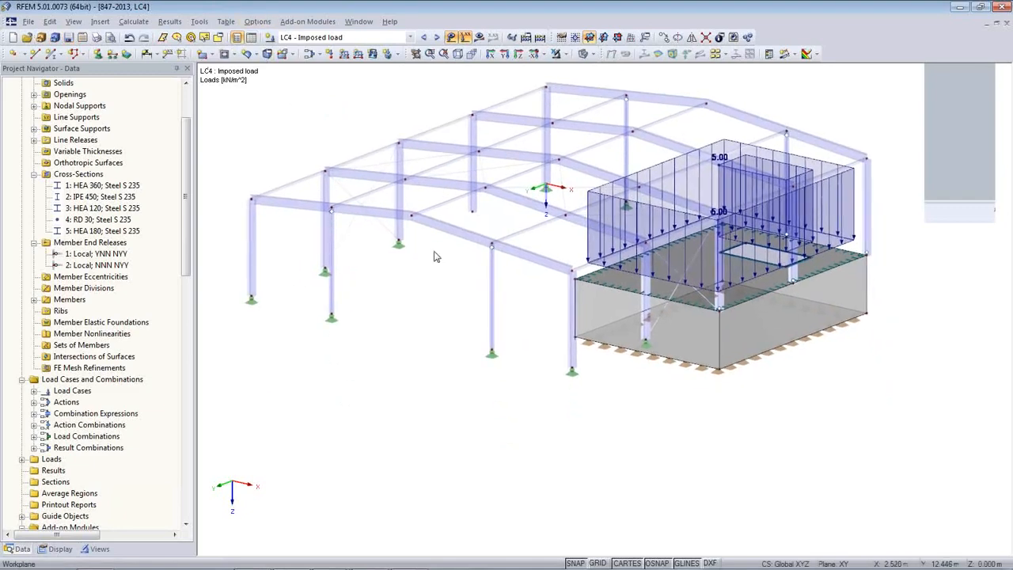
{"action": "left_click", "coordinate": [250, 38]}
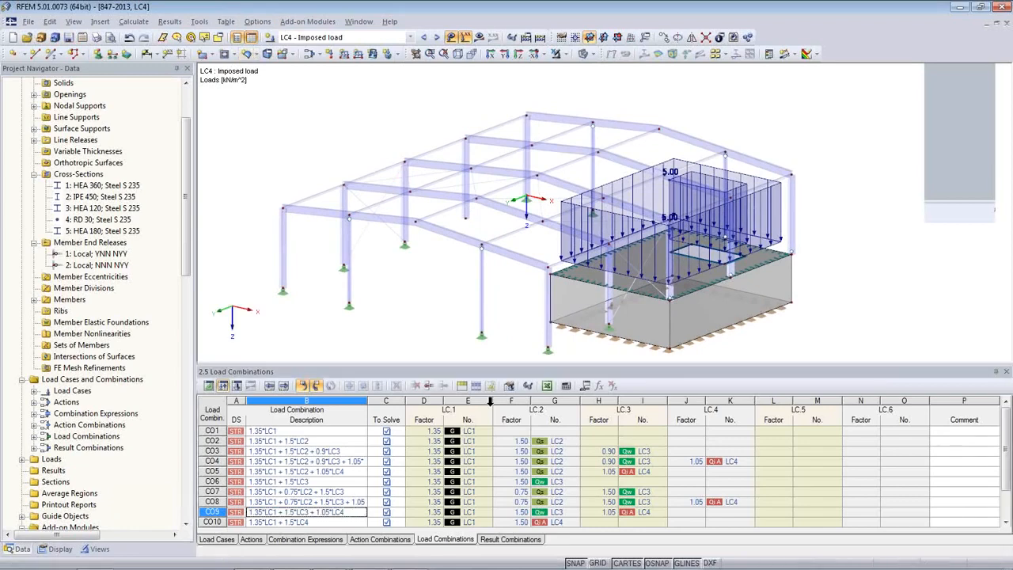
{"action": "left_click_drag", "start_coordinate": [423, 367], "coordinate": [420, 323]}
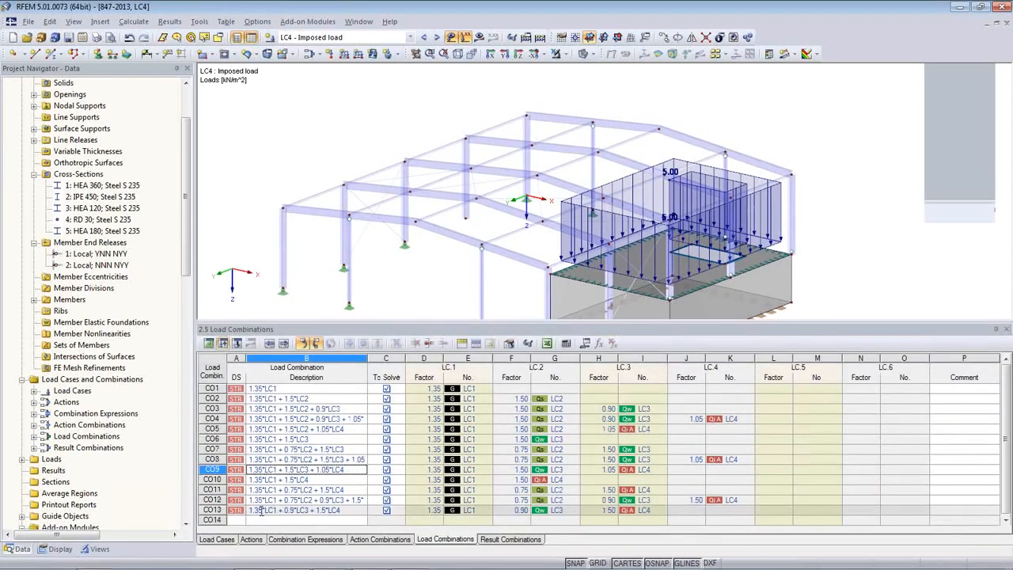
{"action": "left_click", "coordinate": [316, 389]}
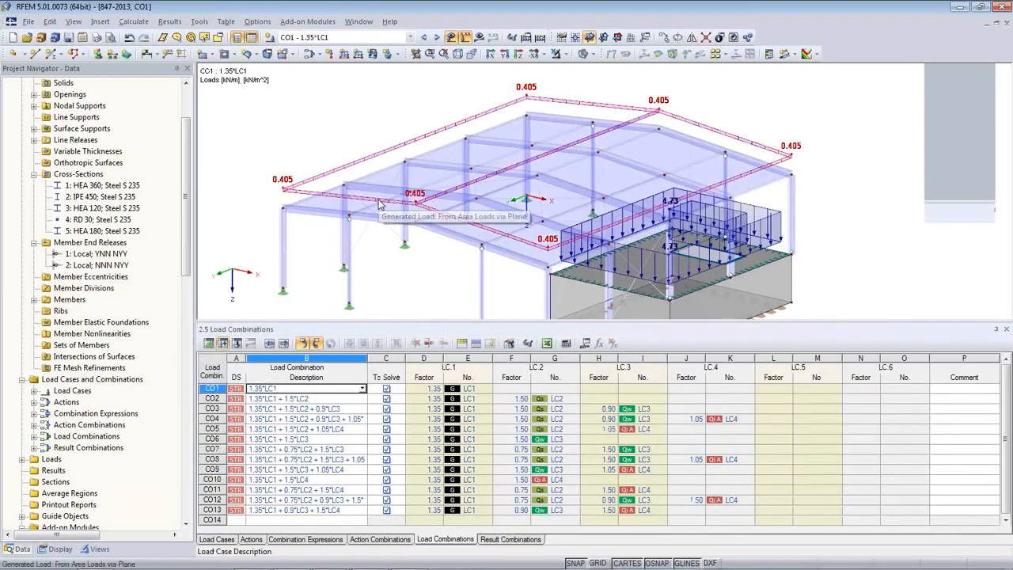
Review the load cases table, going through the Self-weight, Snow and Wind cases to display their loads.
{"action": "left_click", "coordinate": [224, 540]}
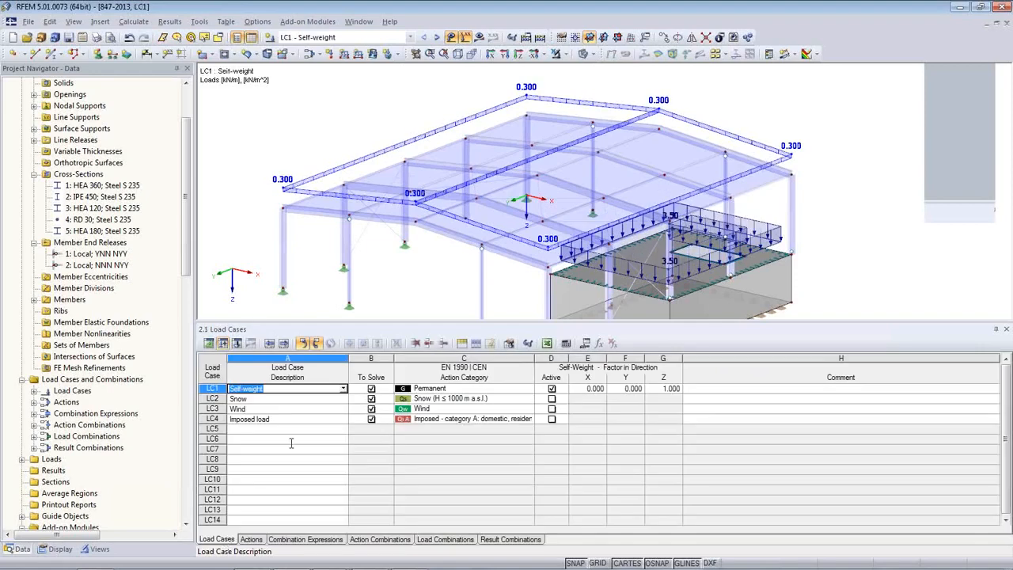
{"action": "left_click", "coordinate": [321, 399]}
{"action": "left_click", "coordinate": [321, 408]}
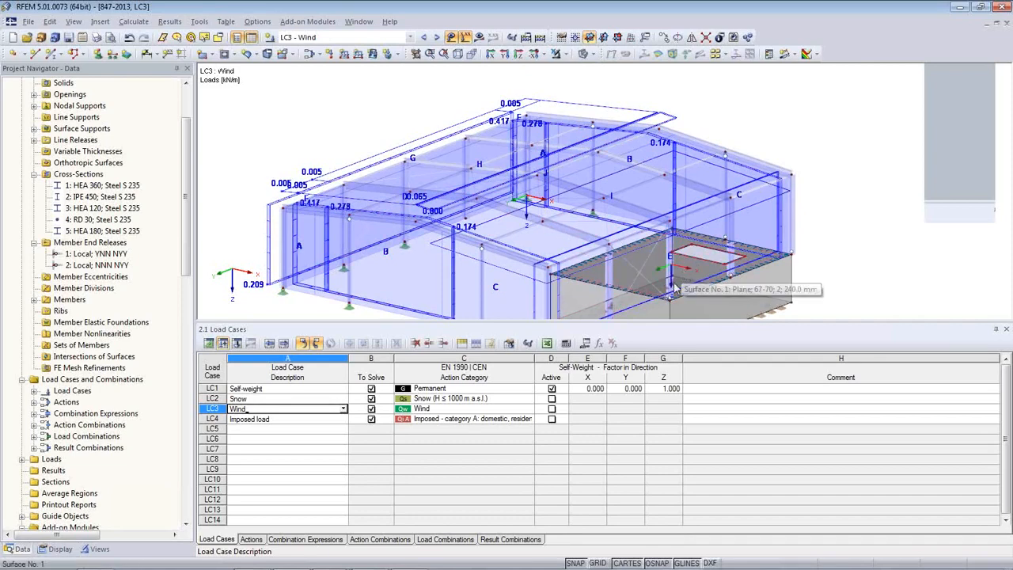
Enable exclusive/inclusive load cases for ULS combination expression CE1 and open the load case selection for the first exclusive entry.
{"action": "left_click", "coordinate": [331, 544]}
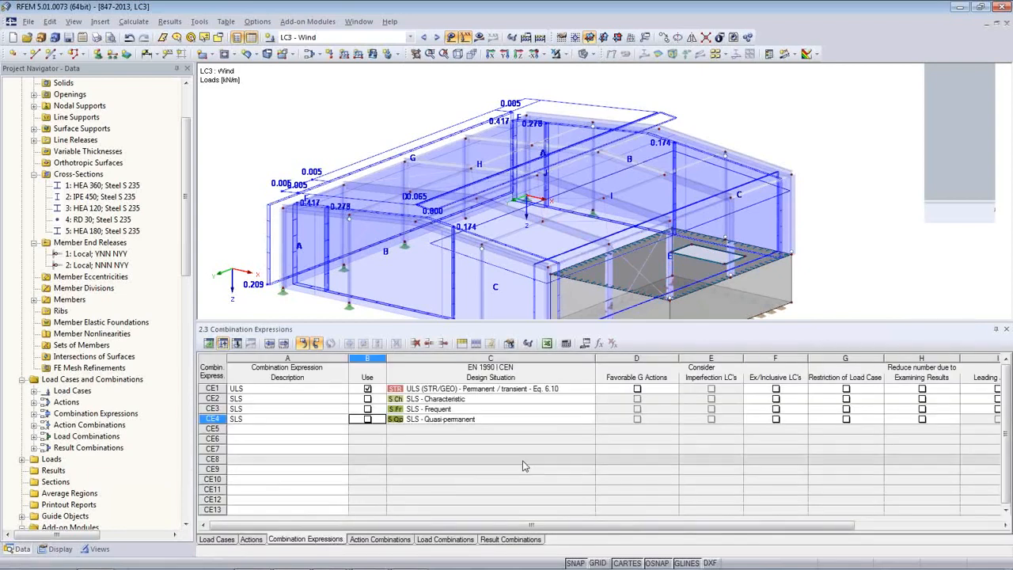
{"action": "left_click", "coordinate": [367, 420]}
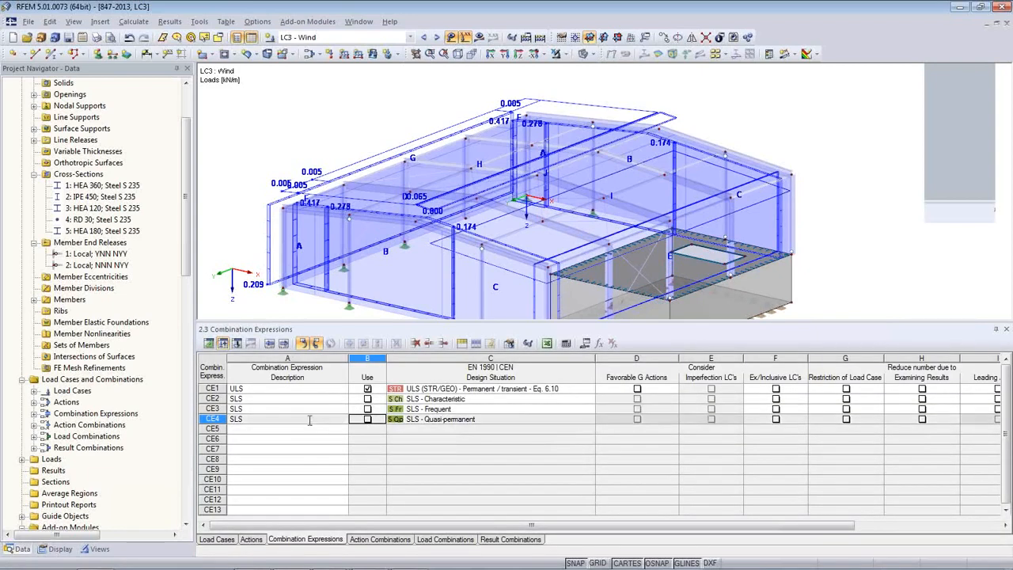
{"action": "left_click", "coordinate": [799, 391]}
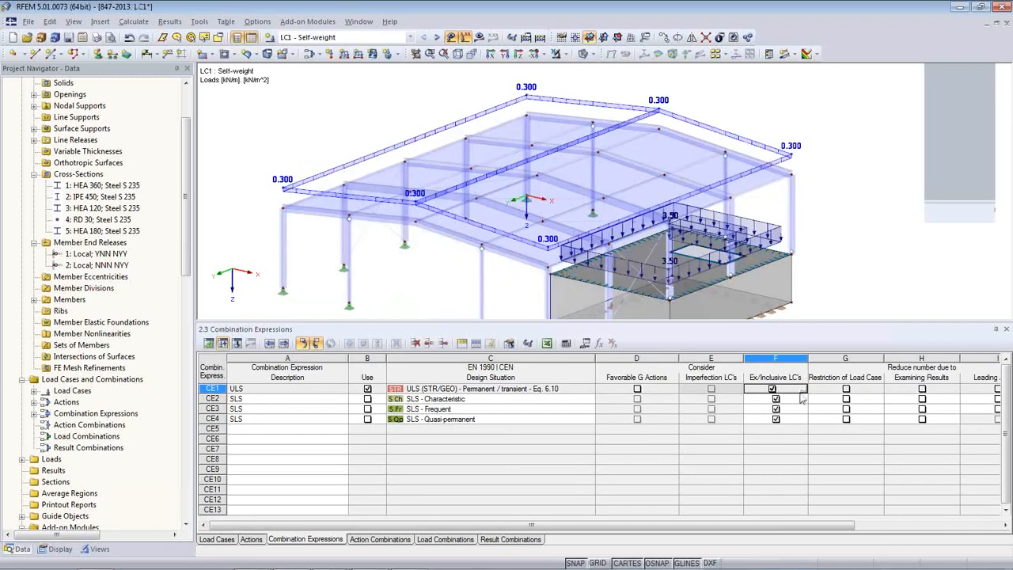
{"action": "left_click", "coordinate": [804, 390]}
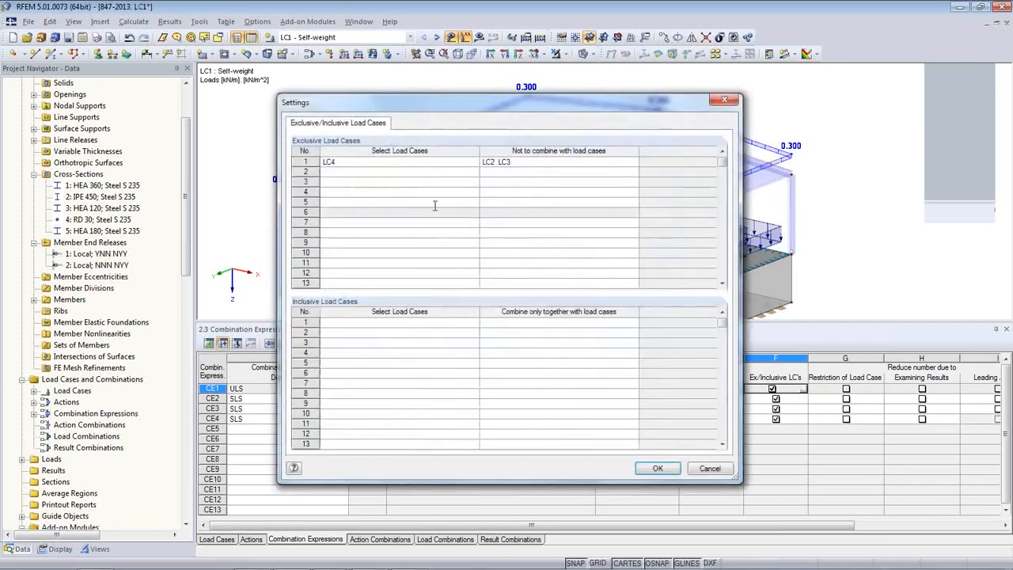
{"action": "left_click", "coordinate": [394, 164]}
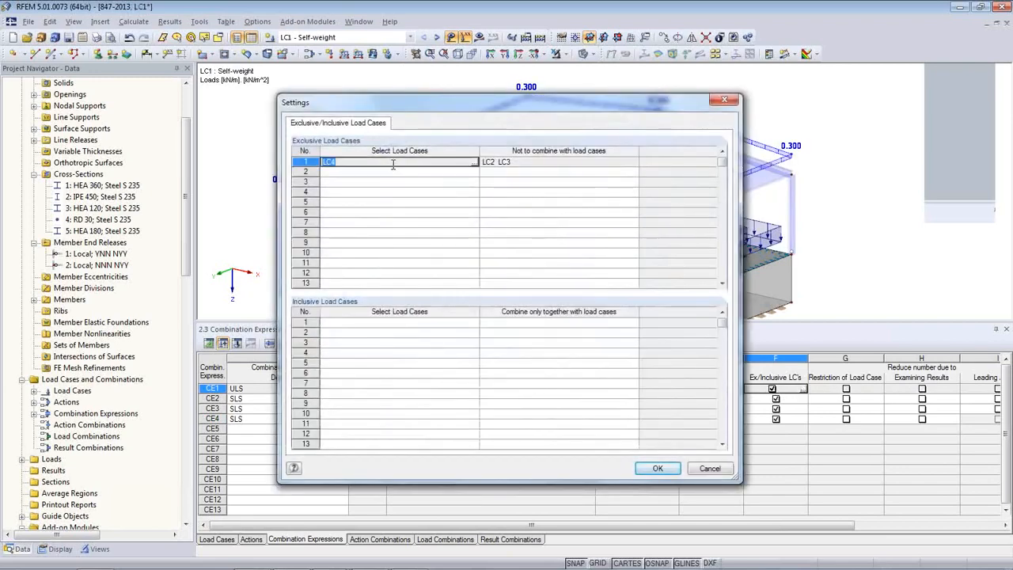
{"action": "left_click", "coordinate": [475, 164]}
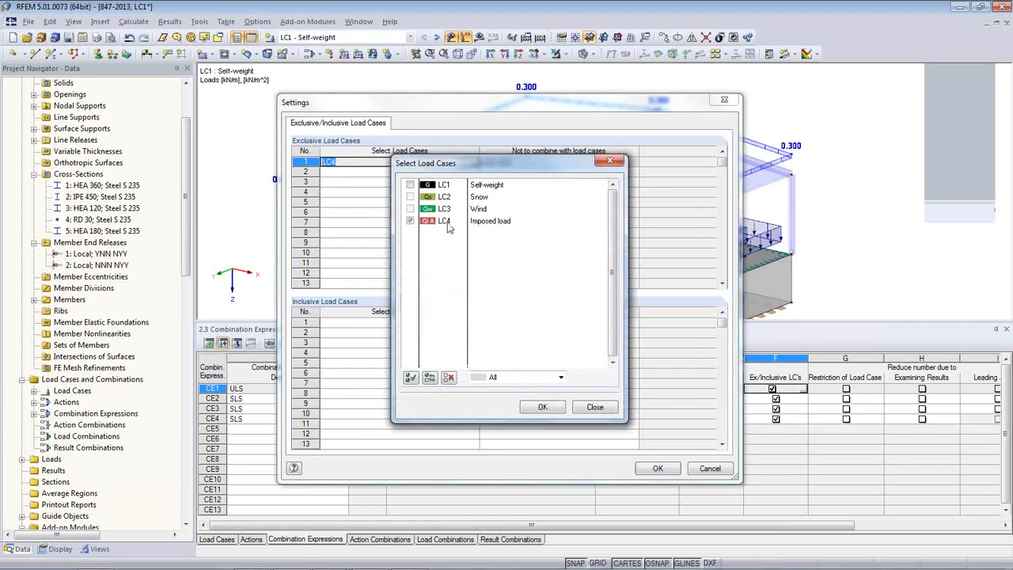
Define imposed load case LC4 as not combinable with LC2 and LC3 for the ULS combination expression CE1.
{"action": "left_click", "coordinate": [543, 407]}
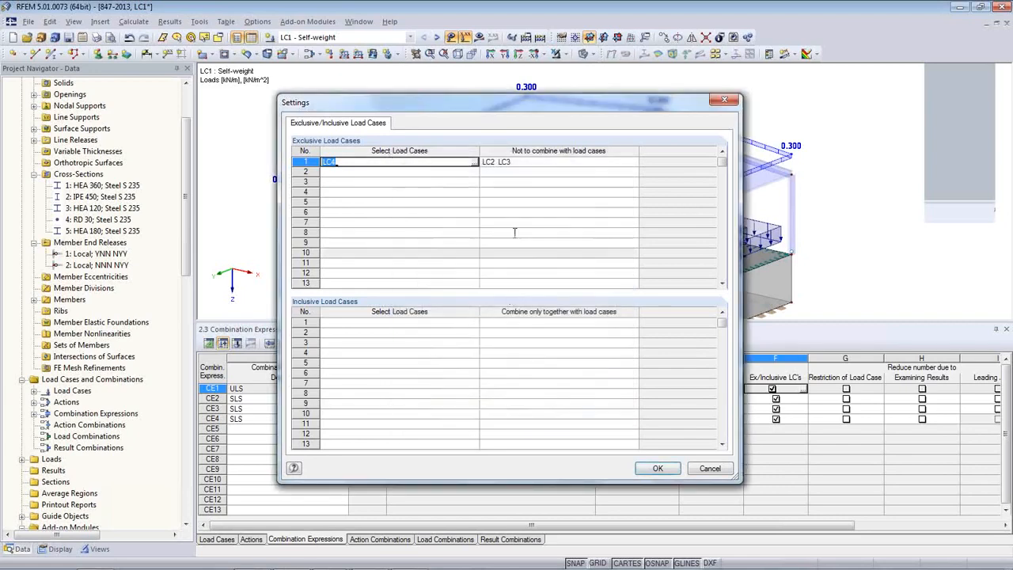
{"action": "left_click", "coordinate": [522, 164]}
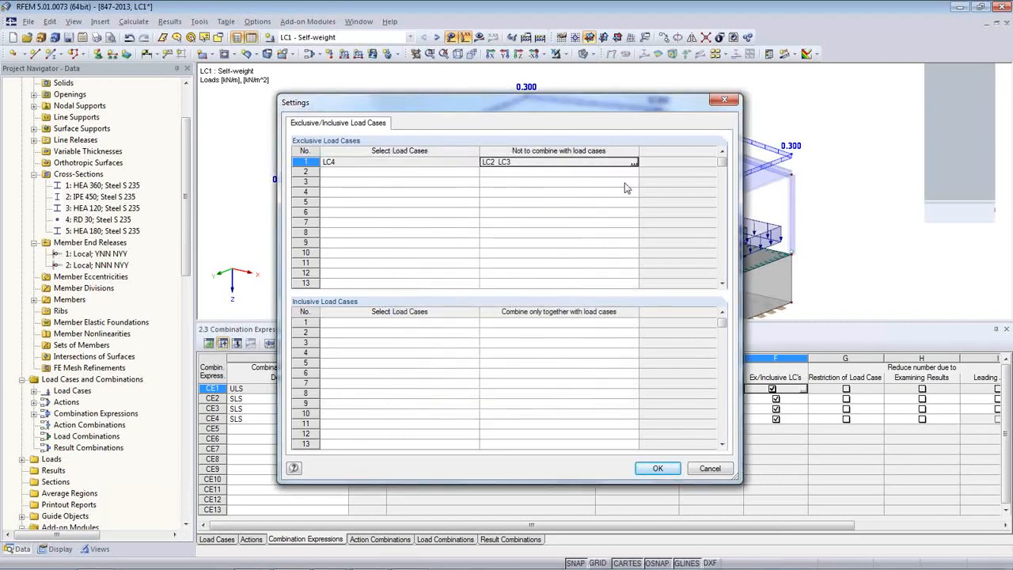
{"action": "left_click", "coordinate": [634, 162]}
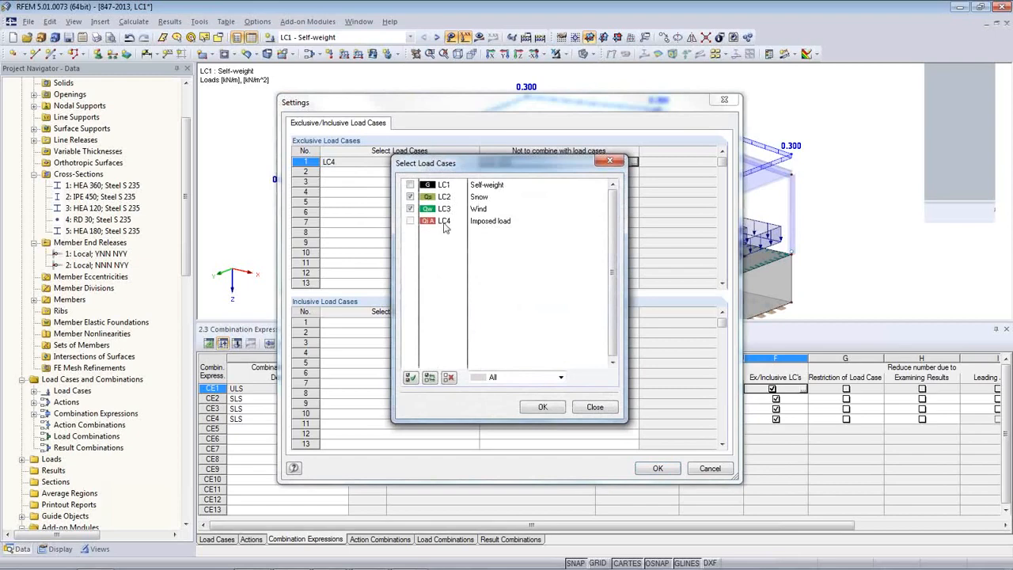
{"action": "left_click", "coordinate": [543, 407]}
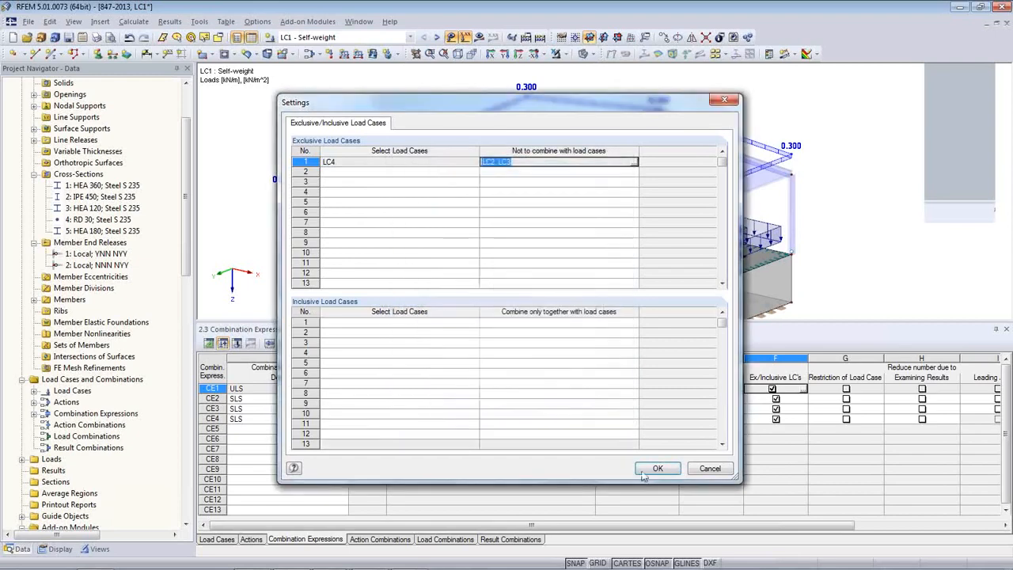
{"action": "left_click", "coordinate": [646, 467]}
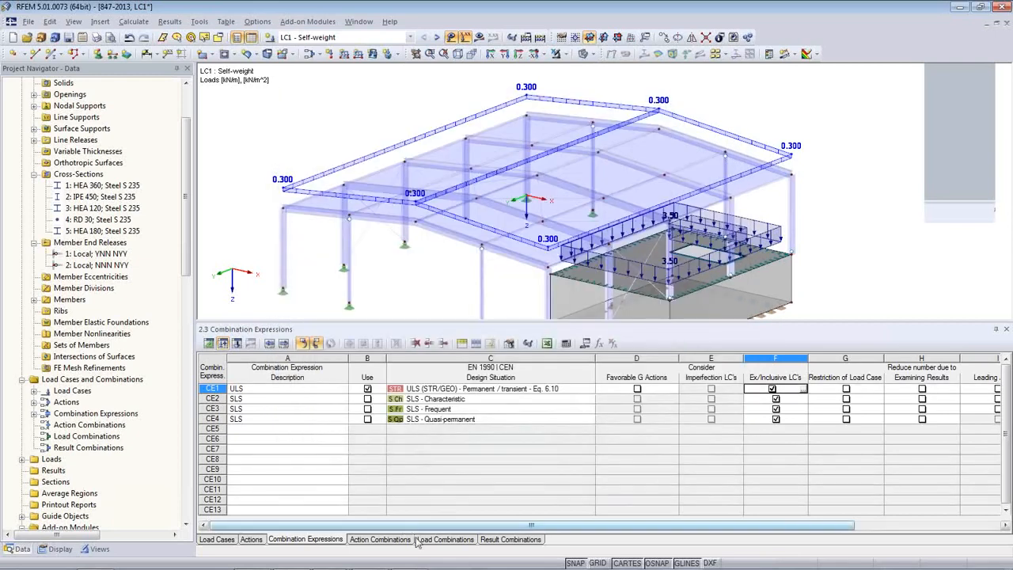
Review the generated load combinations and display the loads of CO6 in an enlarged model view.
{"action": "left_click", "coordinate": [444, 539]}
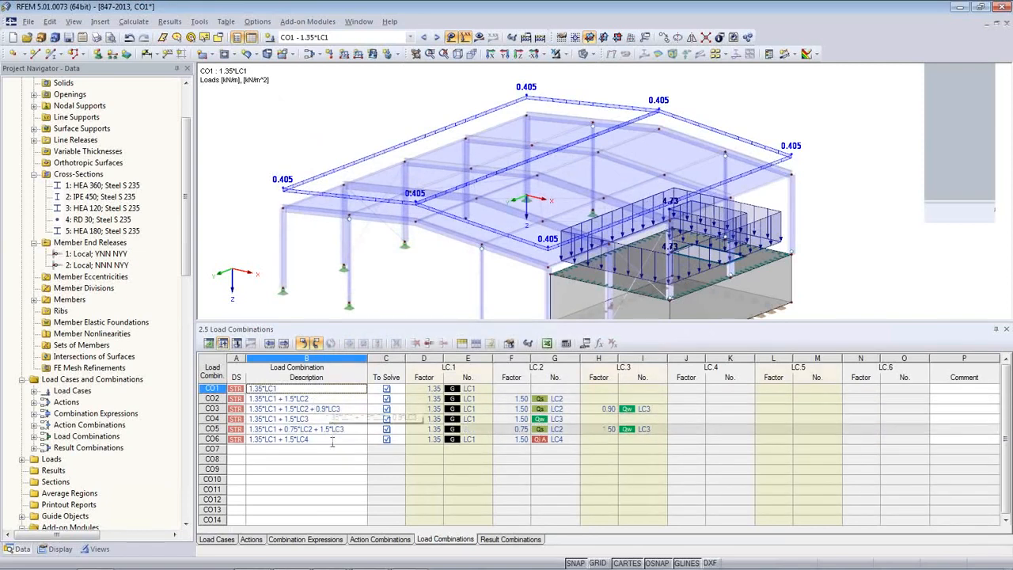
{"action": "left_click", "coordinate": [265, 439]}
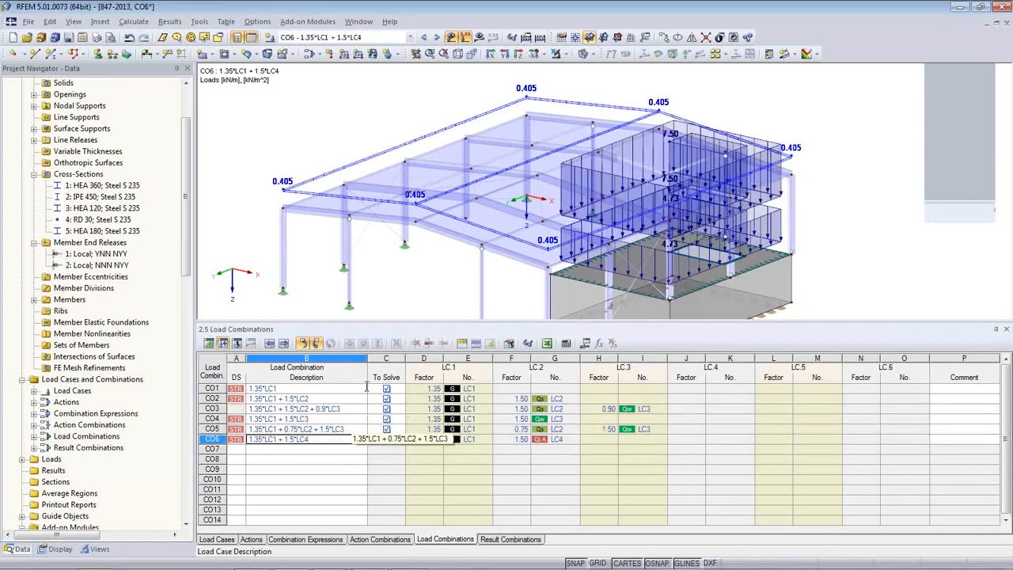
{"action": "left_click_drag", "start_coordinate": [392, 322], "coordinate": [388, 404]}
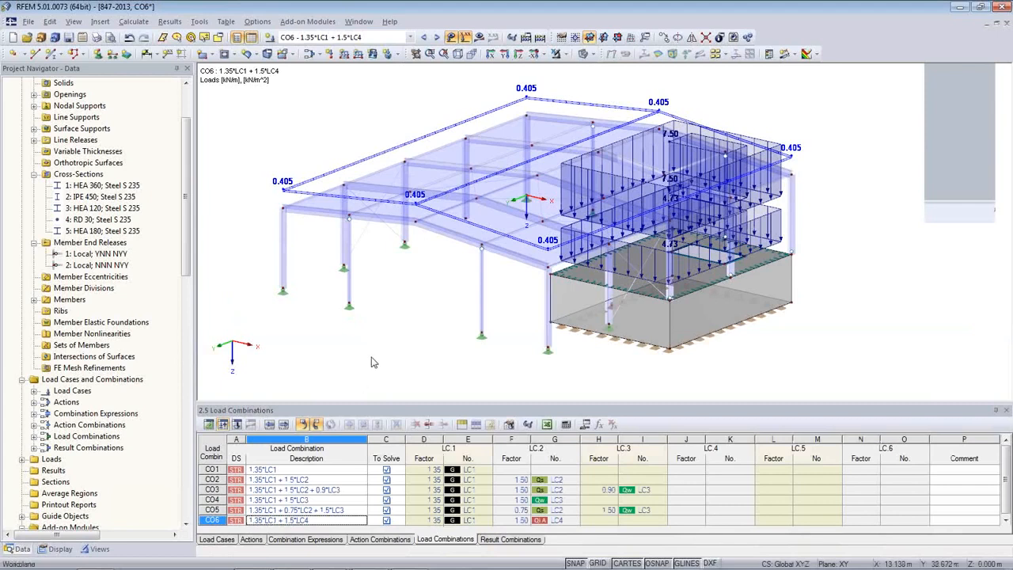
List the load cases, actions and result combinations in the navigator, and inspect the definition of result combination RC1.
{"action": "left_click", "coordinate": [34, 392]}
{"action": "left_click", "coordinate": [35, 448]}
{"action": "scroll", "coordinate": [98, 451], "scroll_direction": "down", "scroll_amount": 2}
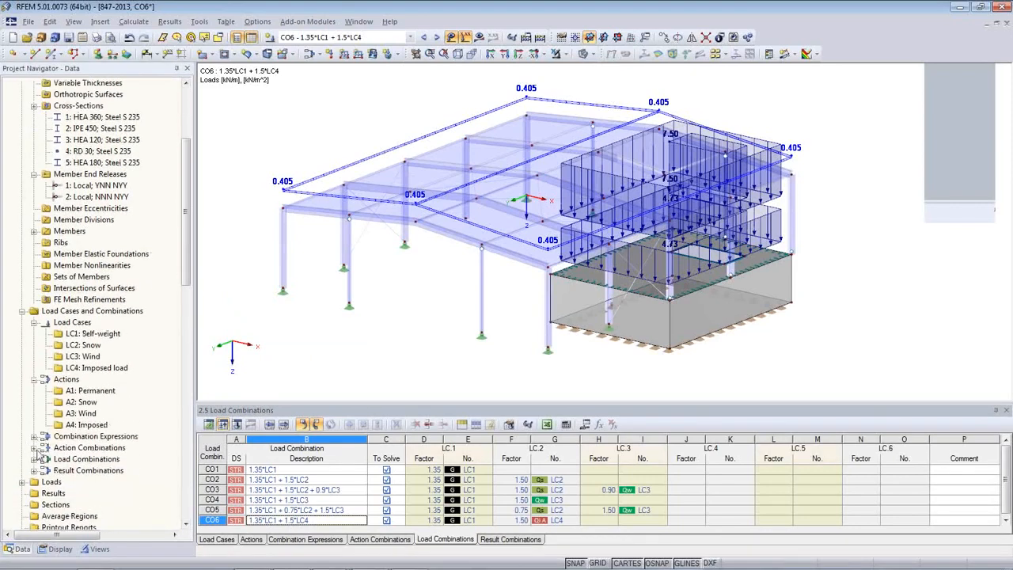
{"action": "left_click", "coordinate": [34, 472]}
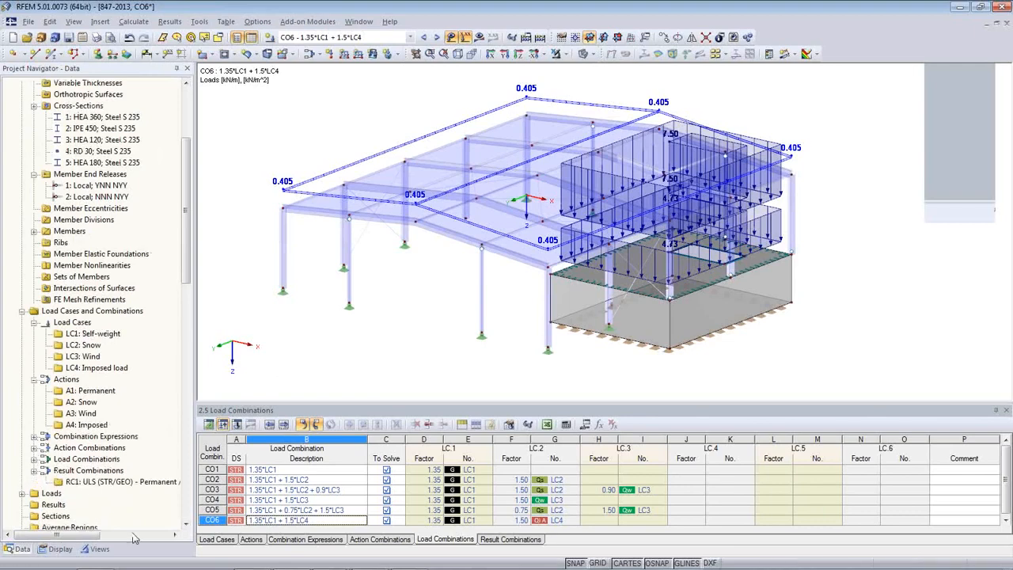
{"action": "left_click", "coordinate": [511, 539]}
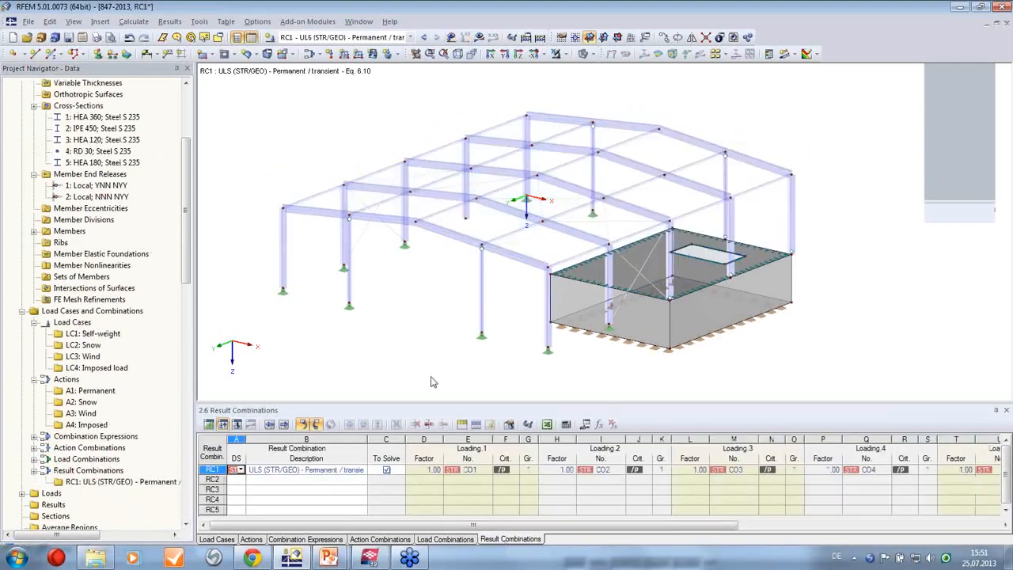
{"action": "left_click", "coordinate": [296, 469]}
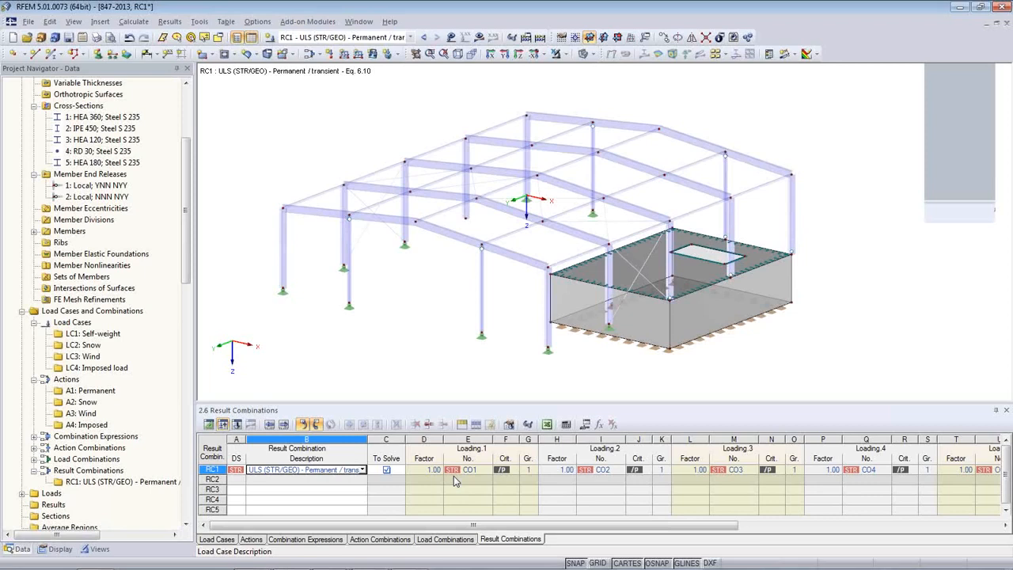
Close the input tables and reposition the model in the enlarged work area.
{"action": "scroll", "coordinate": [435, 305], "scroll_direction": "up", "scroll_amount": 2}
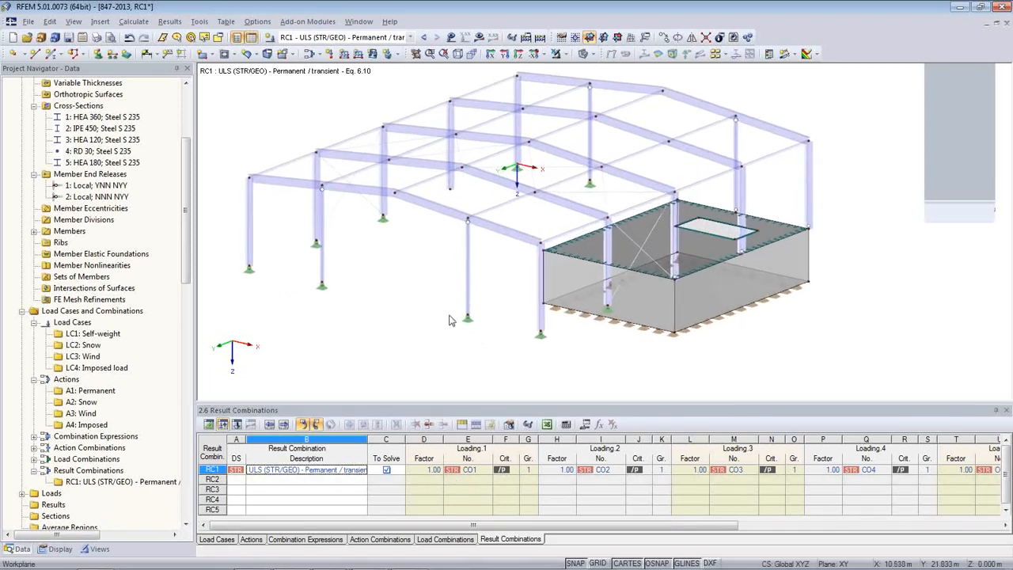
{"action": "left_click", "coordinate": [1006, 410]}
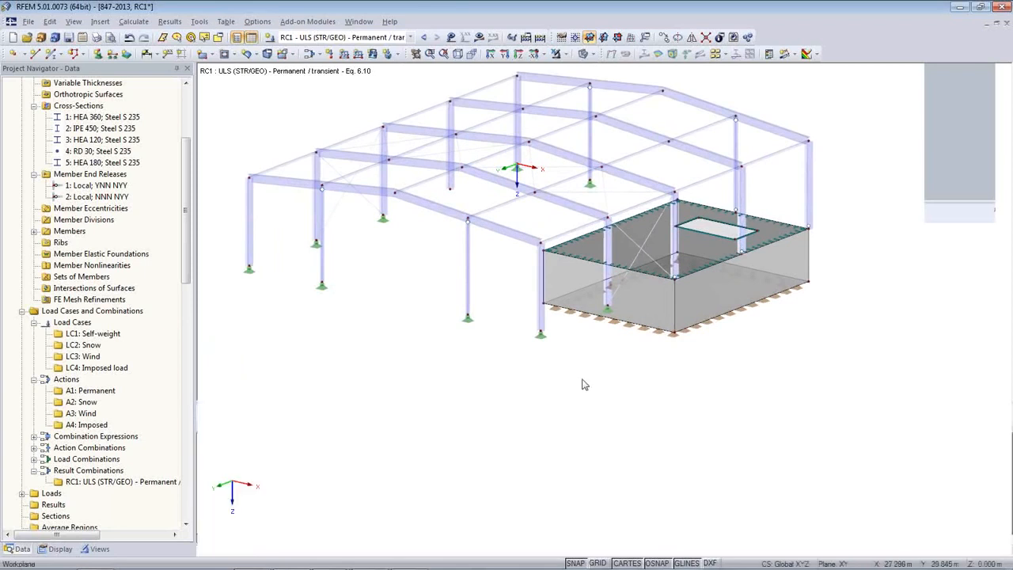
{"action": "middle_click_drag", "start_coordinate": [581, 384], "coordinate": [608, 477]}
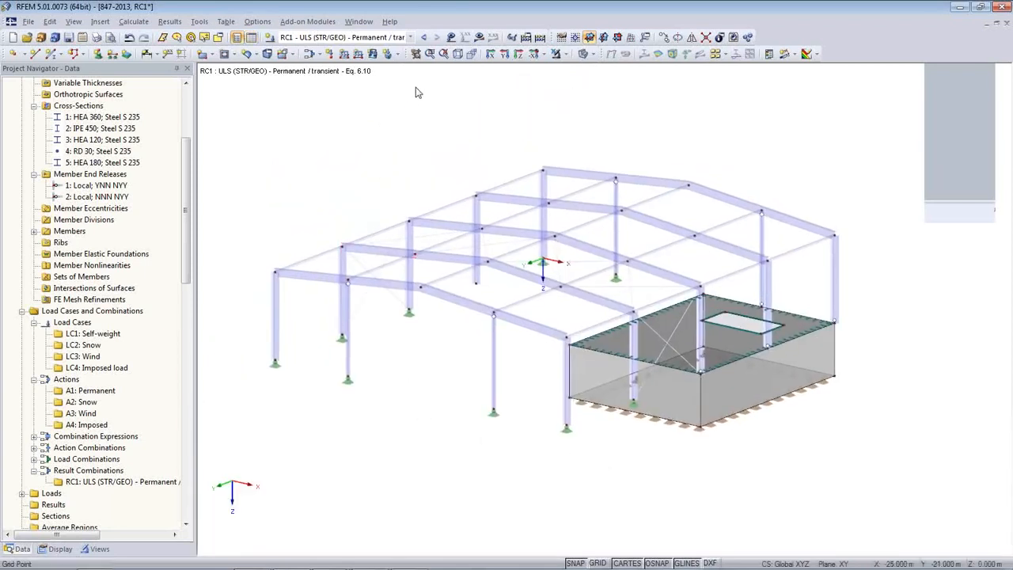
Run the calculation for load combination CO1 with its loads hidden.
{"action": "left_click", "coordinate": [410, 38]}
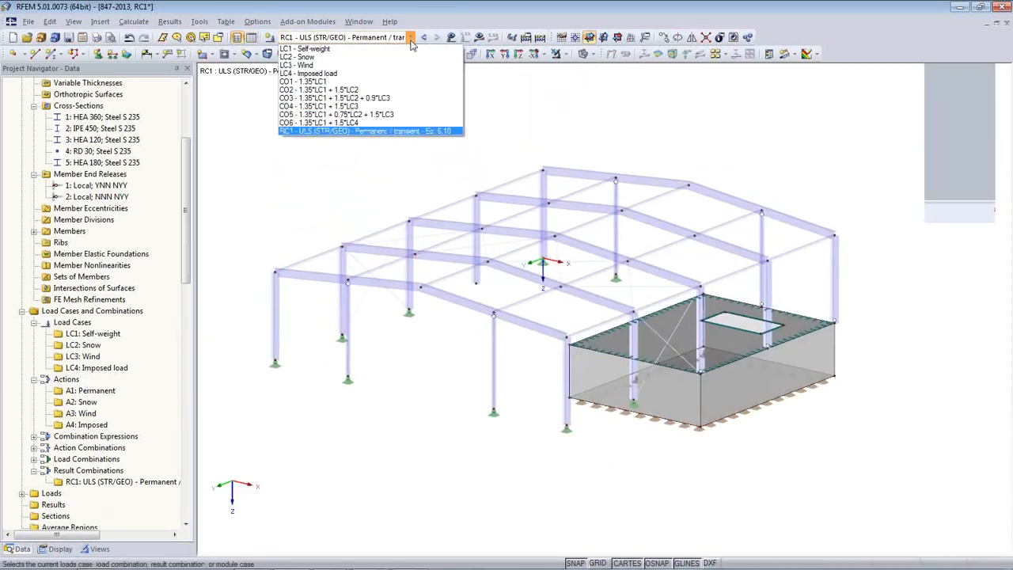
{"action": "left_click", "coordinate": [406, 83]}
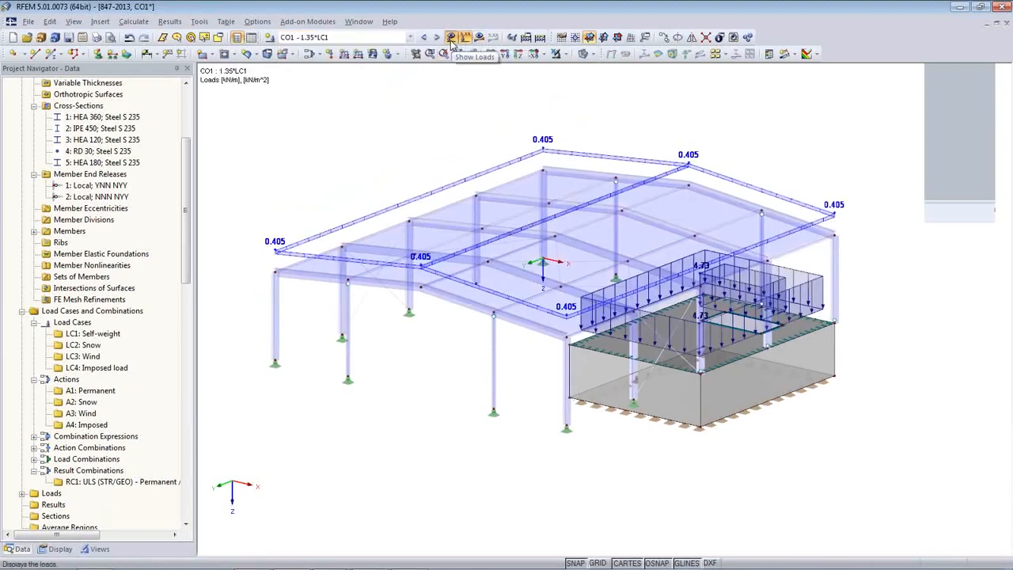
{"action": "left_click", "coordinate": [451, 38]}
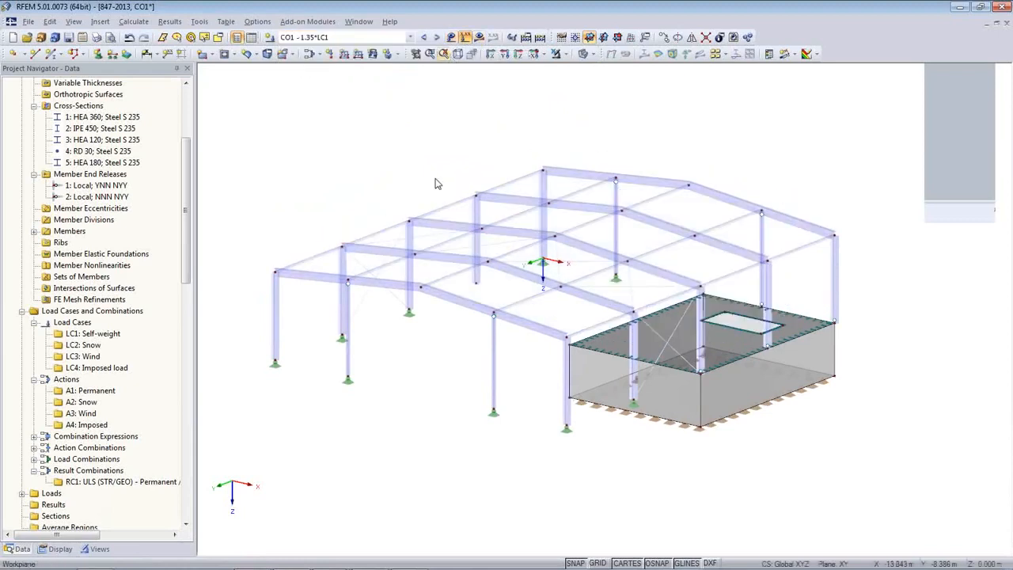
{"action": "left_click", "coordinate": [479, 37]}
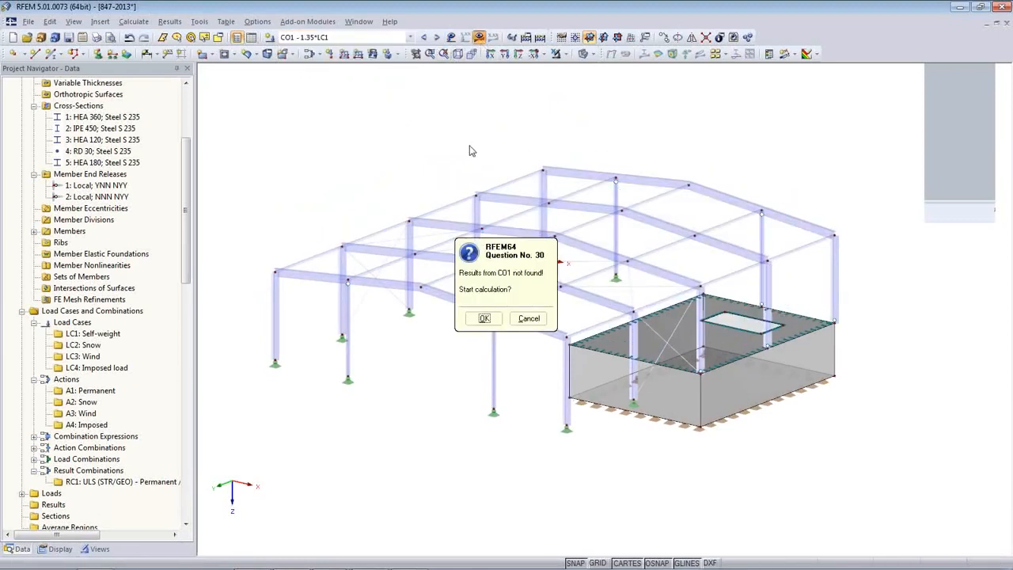
{"action": "left_click", "coordinate": [482, 317]}
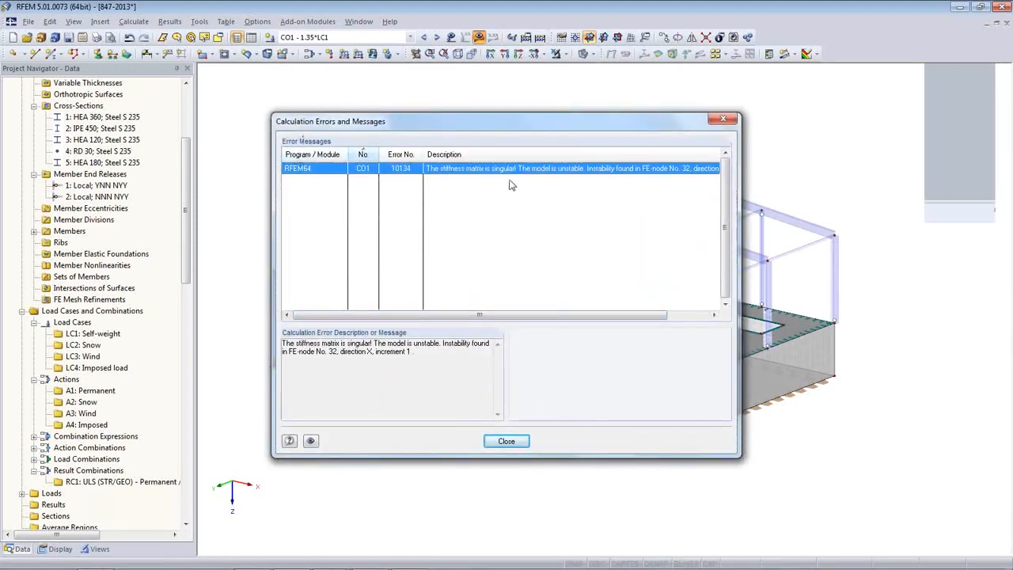
Read the full calculation error description and examine the flagged node in the model.
{"action": "left_click_drag", "start_coordinate": [492, 131], "coordinate": [190, 213]}
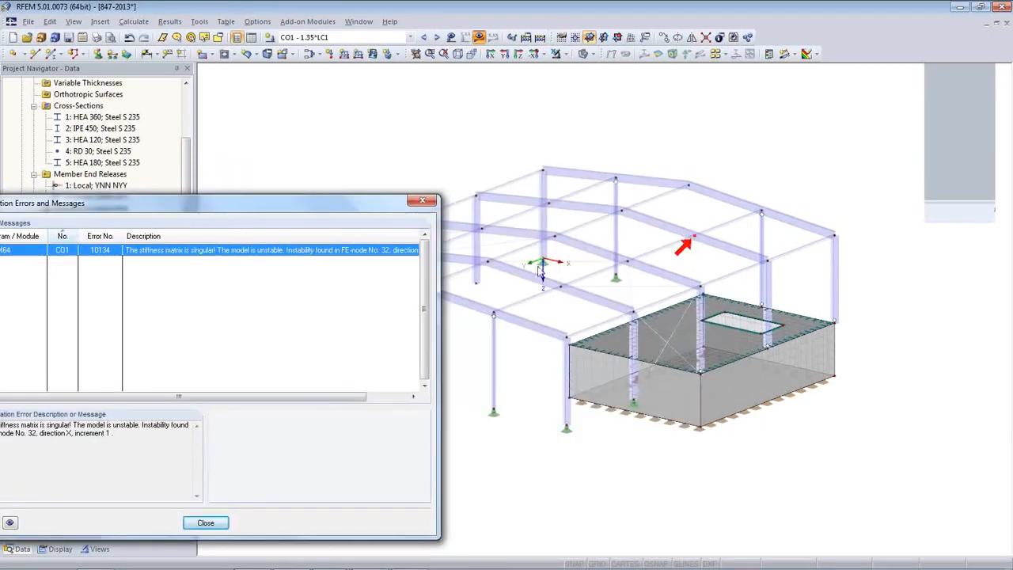
{"action": "left_click_drag", "start_coordinate": [289, 398], "coordinate": [344, 400]}
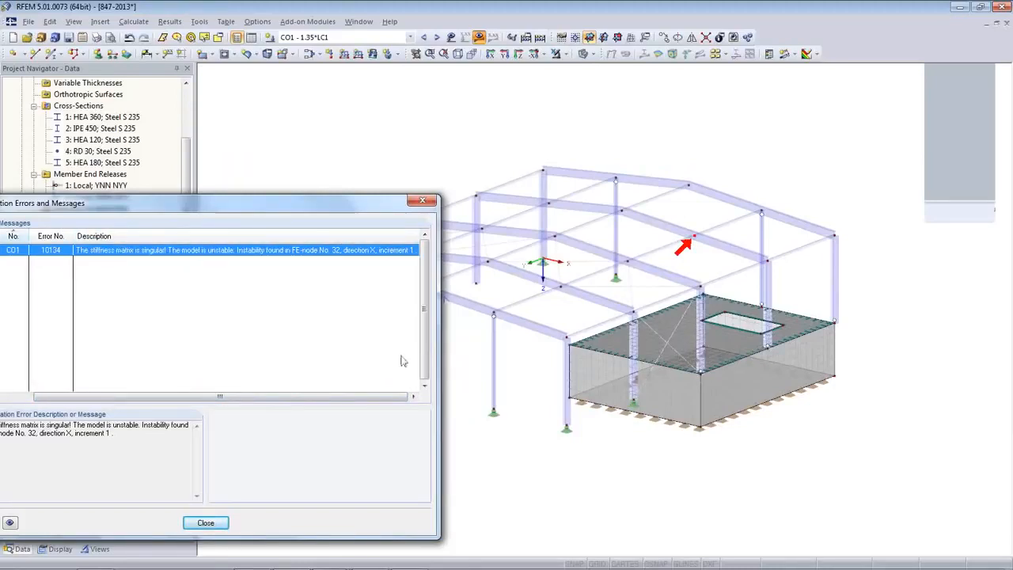
{"action": "left_click", "coordinate": [206, 523]}
{"action": "middle_click_drag", "start_coordinate": [373, 453], "coordinate": [440, 432]}
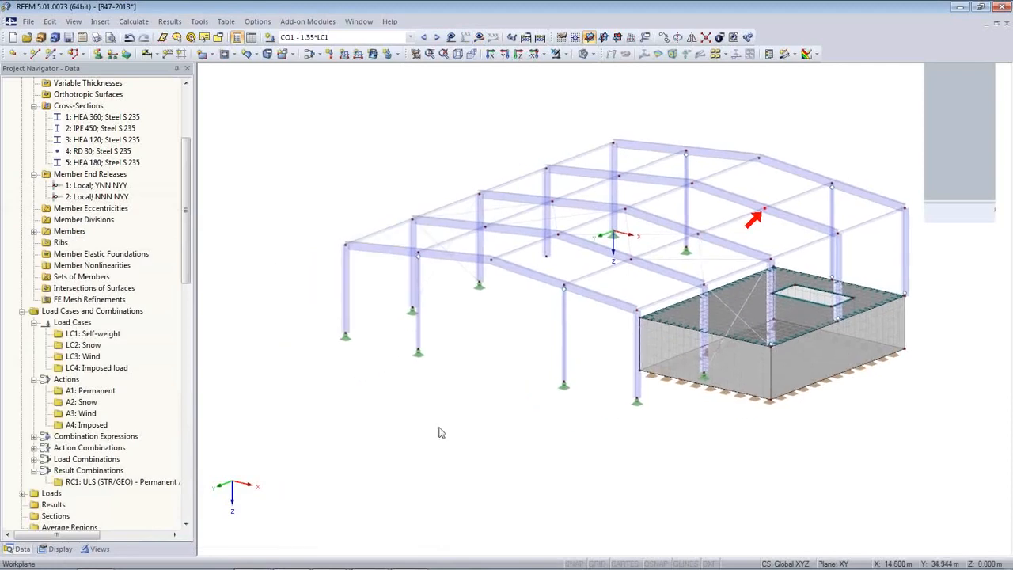
{"action": "middle_click_drag", "start_coordinate": [515, 438], "coordinate": [328, 473], "text": "ctrl"}
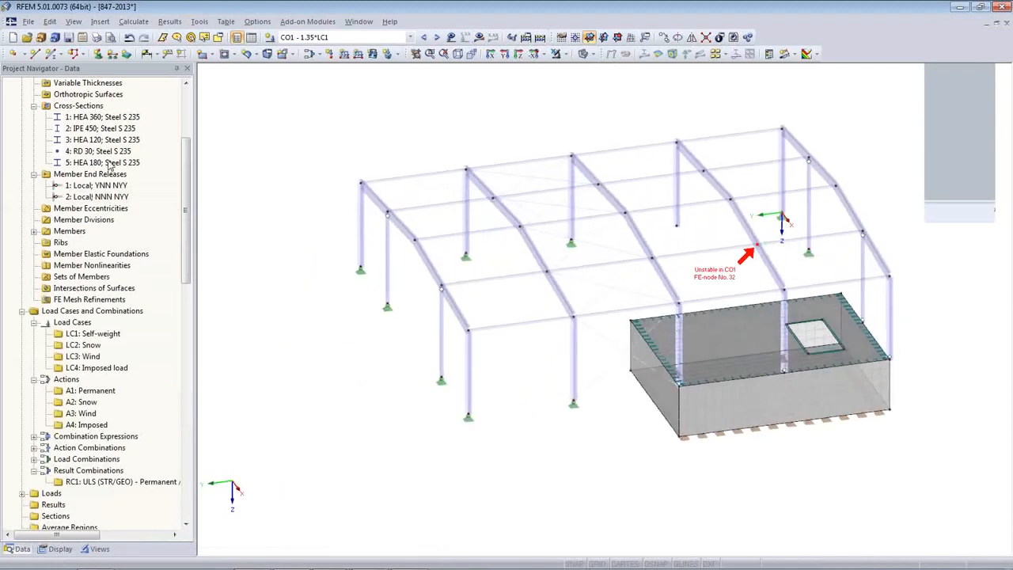
Set the reduction factor of stiffness for failing members to 100 in the global calculation parameters.
{"action": "left_click", "coordinate": [133, 22]}
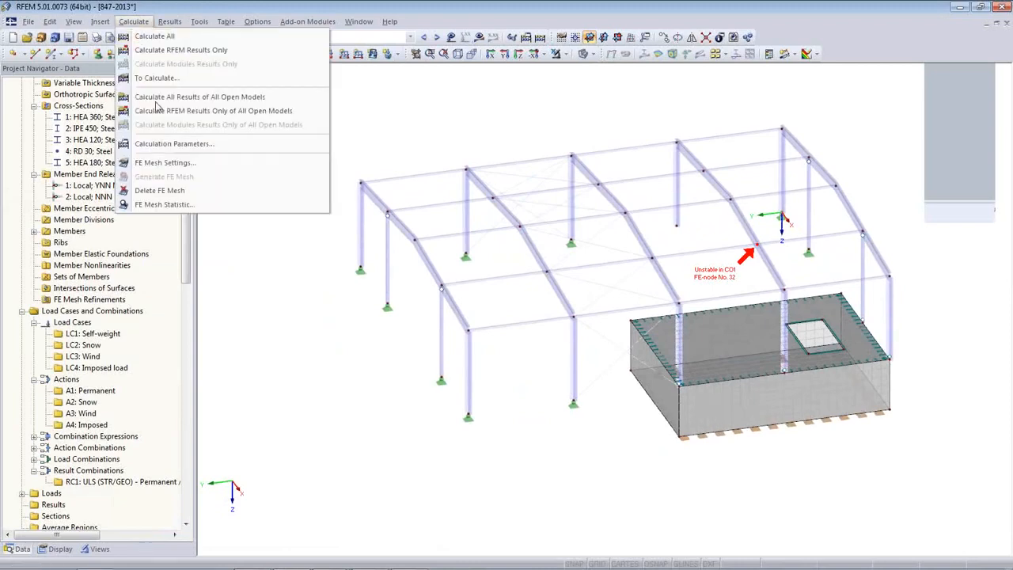
{"action": "left_click", "coordinate": [166, 145]}
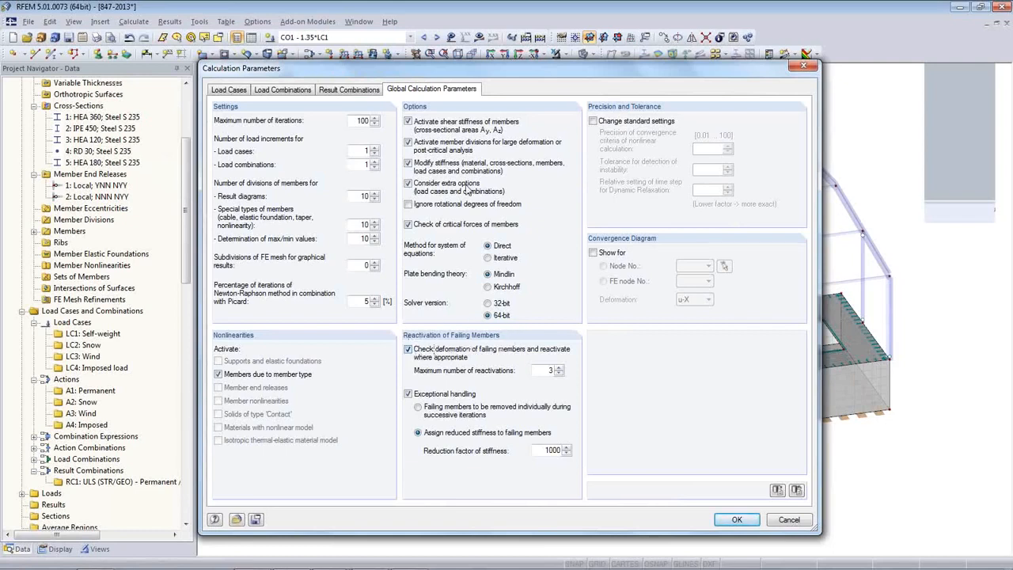
{"action": "left_click_drag", "start_coordinate": [489, 70], "coordinate": [451, 421]}
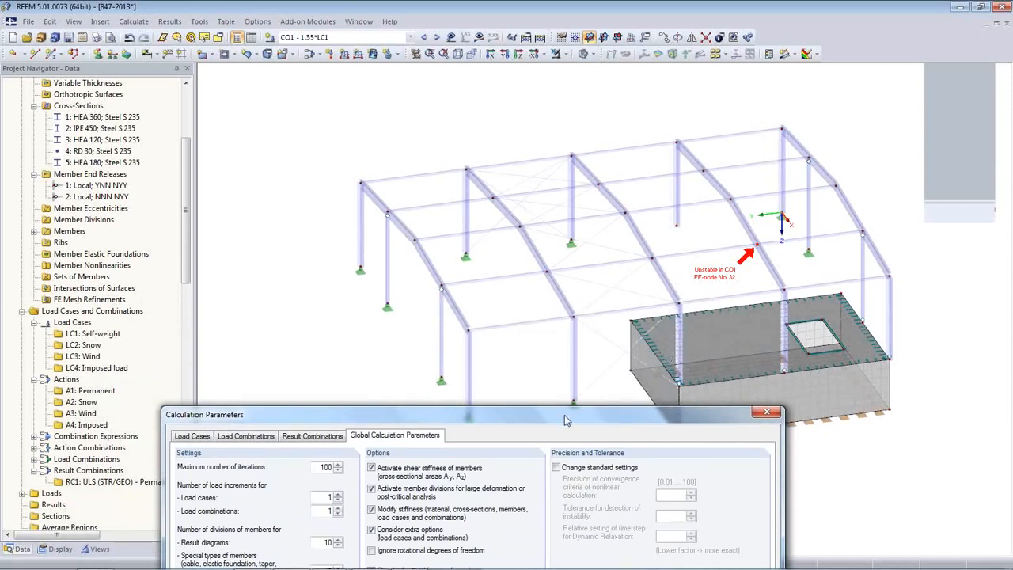
{"action": "left_click_drag", "start_coordinate": [565, 418], "coordinate": [567, 412]}
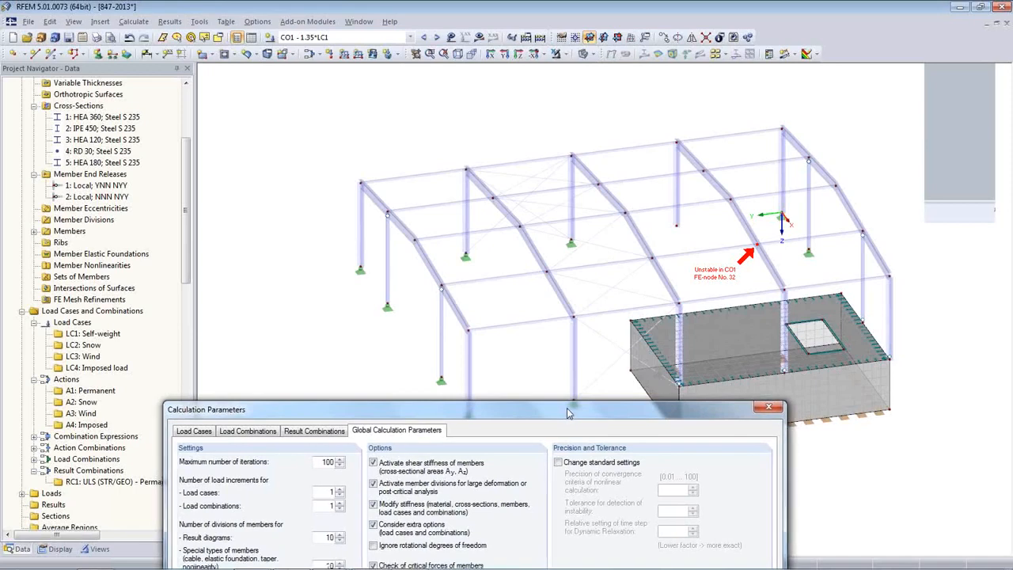
{"action": "left_click_drag", "start_coordinate": [566, 413], "coordinate": [558, 93]}
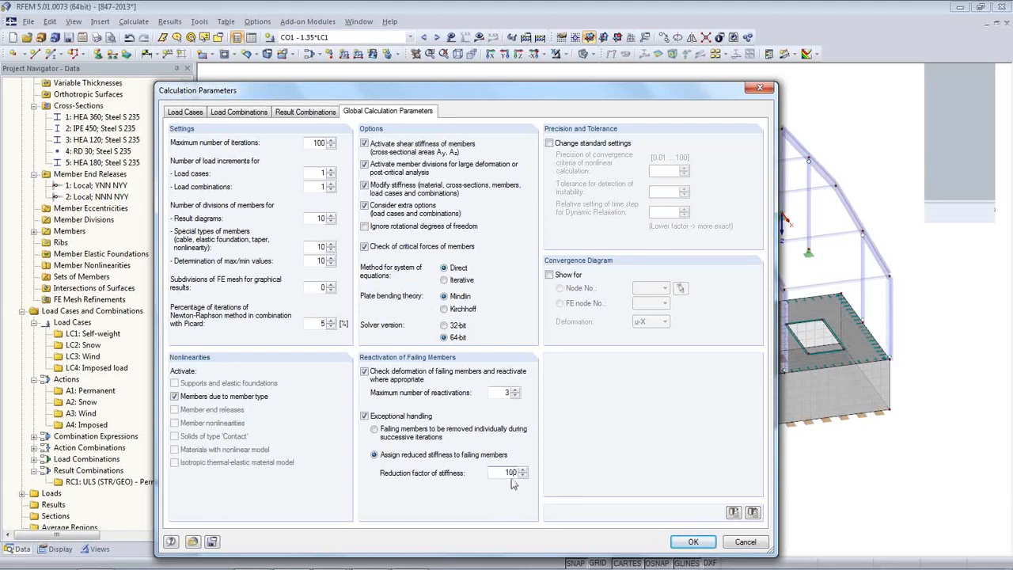
{"action": "left_click", "coordinate": [695, 542]}
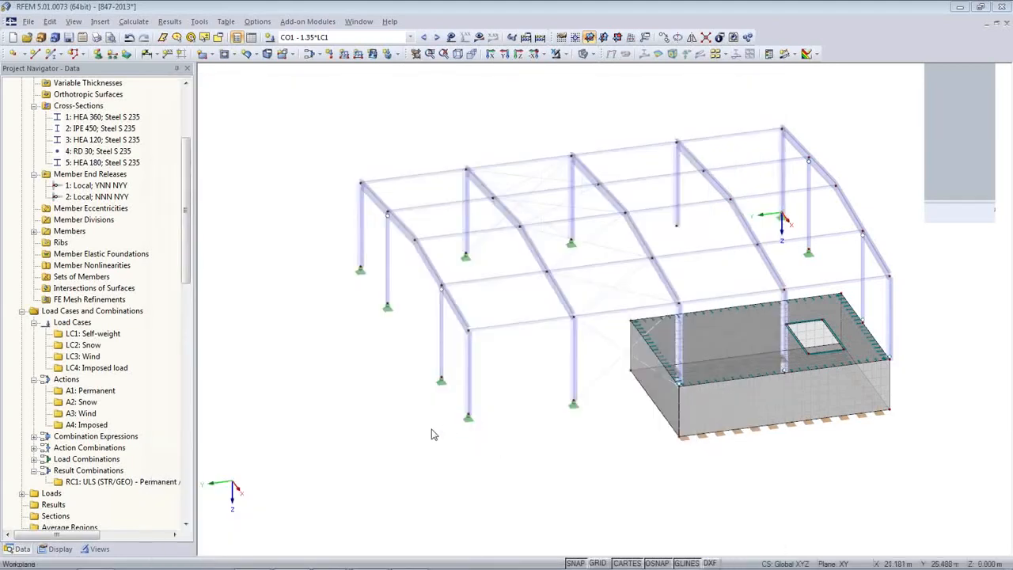
Recalculate load combination CO1 with the changed parameters and dismiss the error report.
{"action": "left_click", "coordinate": [478, 39]}
{"action": "left_click", "coordinate": [478, 321]}
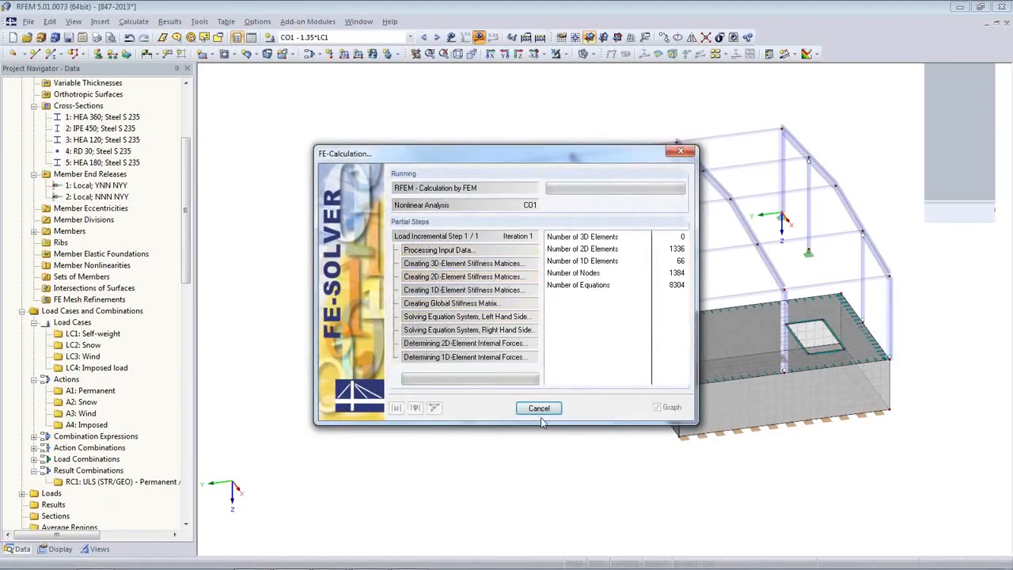
{"action": "left_click", "coordinate": [506, 440]}
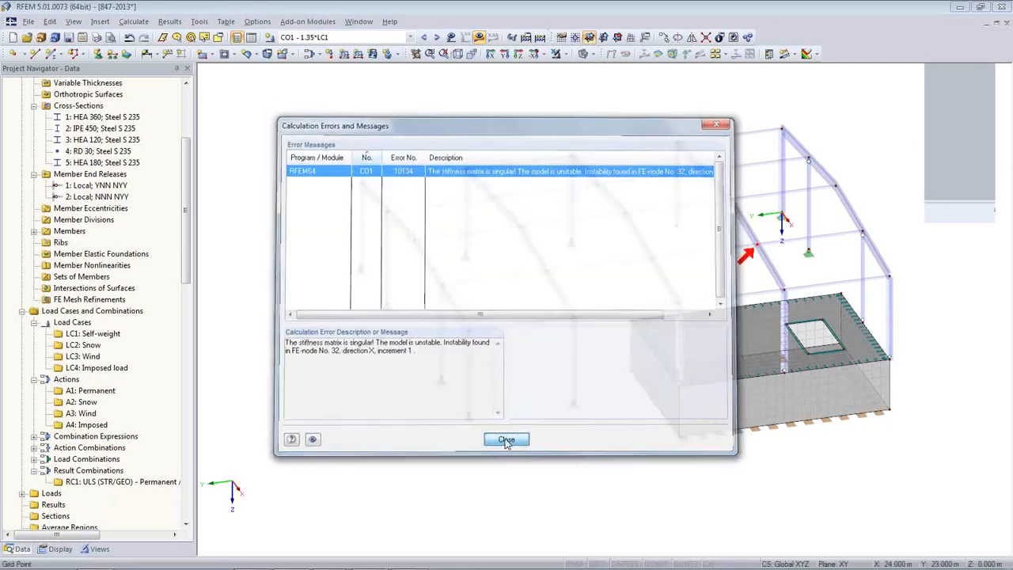
Add a nodal support of existing type 1 to the column base that has no support.
{"action": "middle_click_drag", "start_coordinate": [590, 403], "coordinate": [140, 357], "text": "ctrl"}
{"action": "middle_click_drag", "start_coordinate": [758, 412], "coordinate": [642, 396]}
{"action": "middle_click_drag", "start_coordinate": [671, 363], "coordinate": [608, 394], "text": "ctrl"}
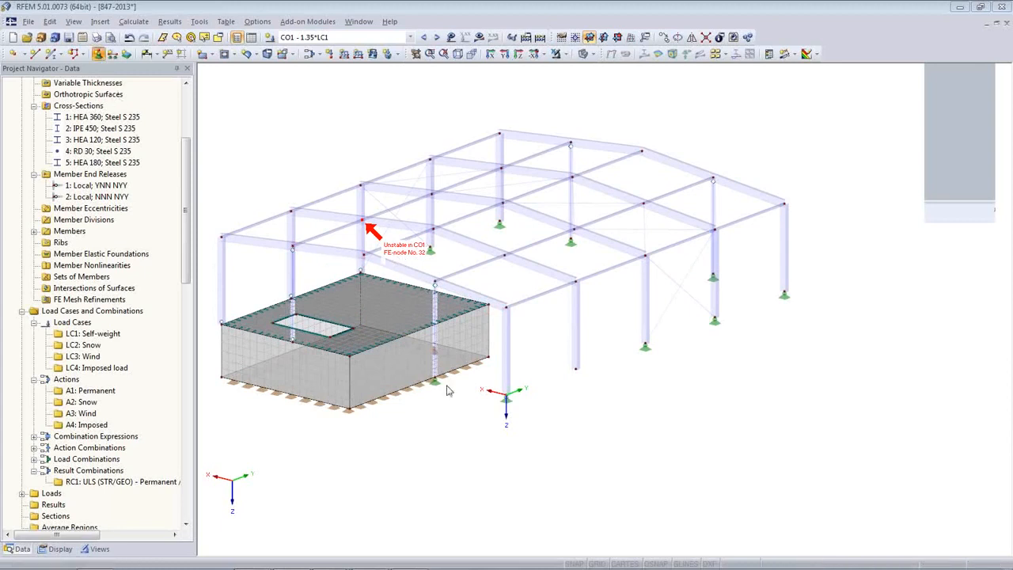
{"action": "left_click", "coordinate": [98, 53]}
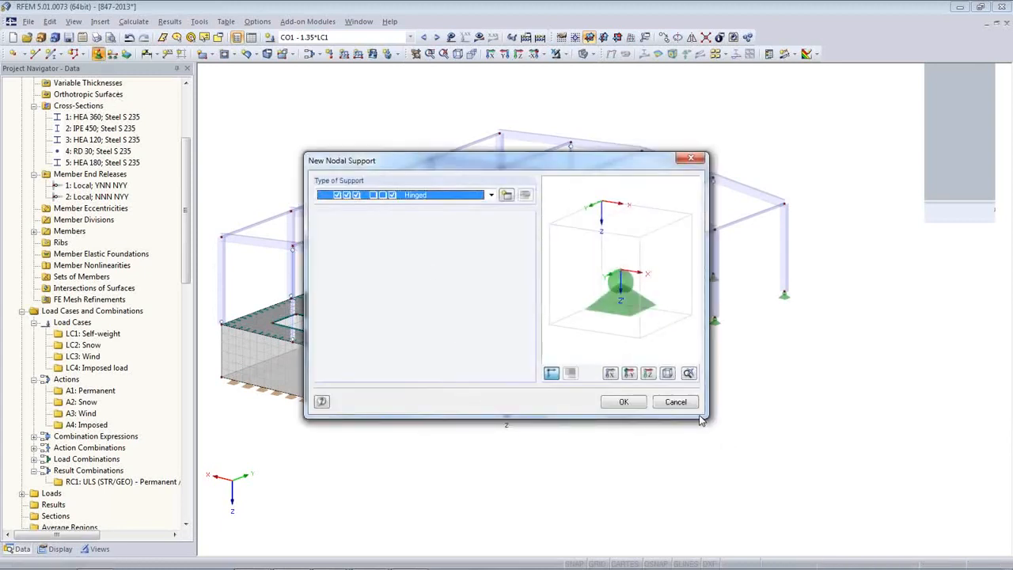
{"action": "left_click", "coordinate": [491, 196]}
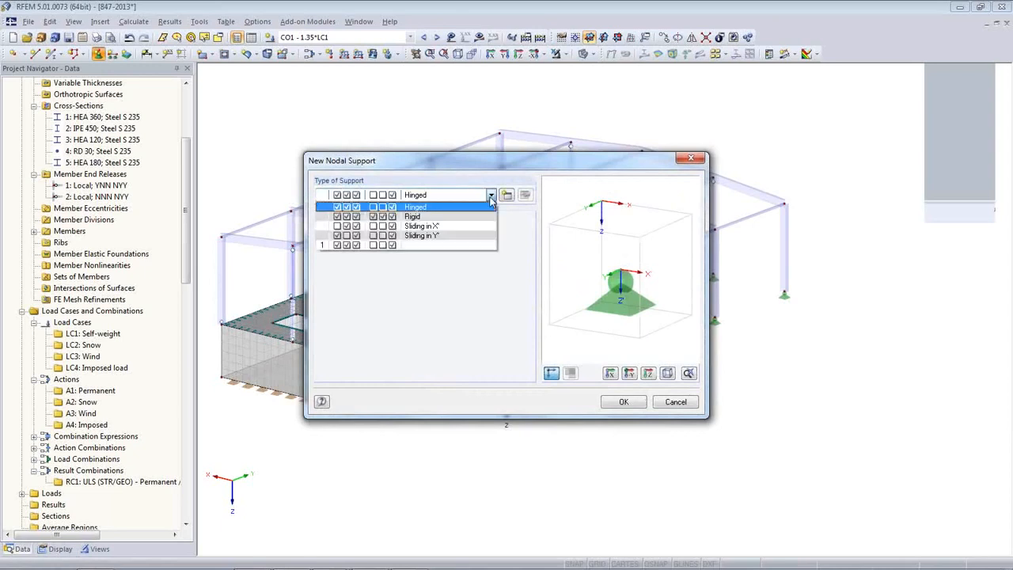
{"action": "left_click", "coordinate": [440, 206]}
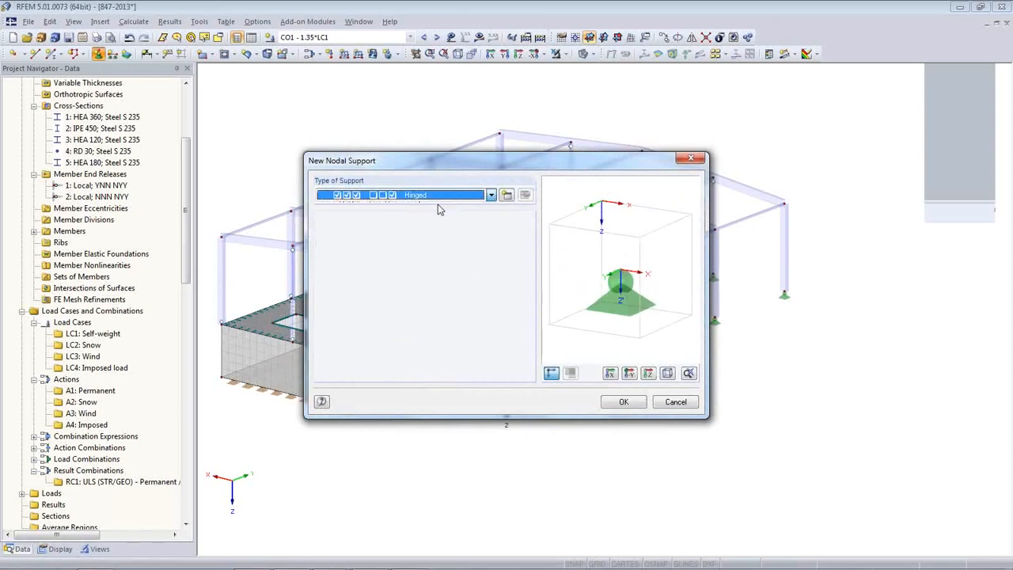
{"action": "left_click", "coordinate": [491, 196]}
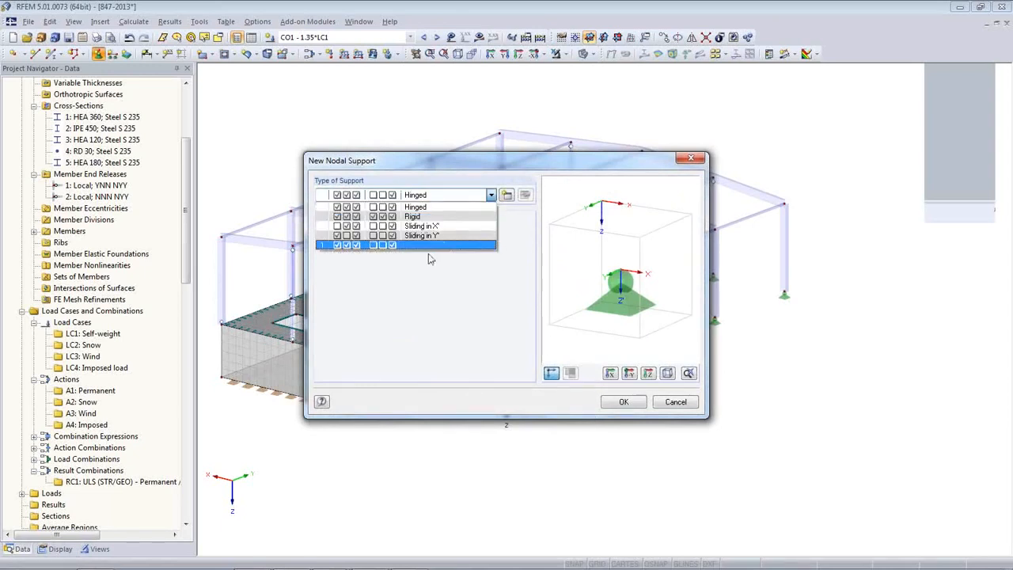
{"action": "left_click", "coordinate": [401, 245]}
{"action": "left_click", "coordinate": [624, 402]}
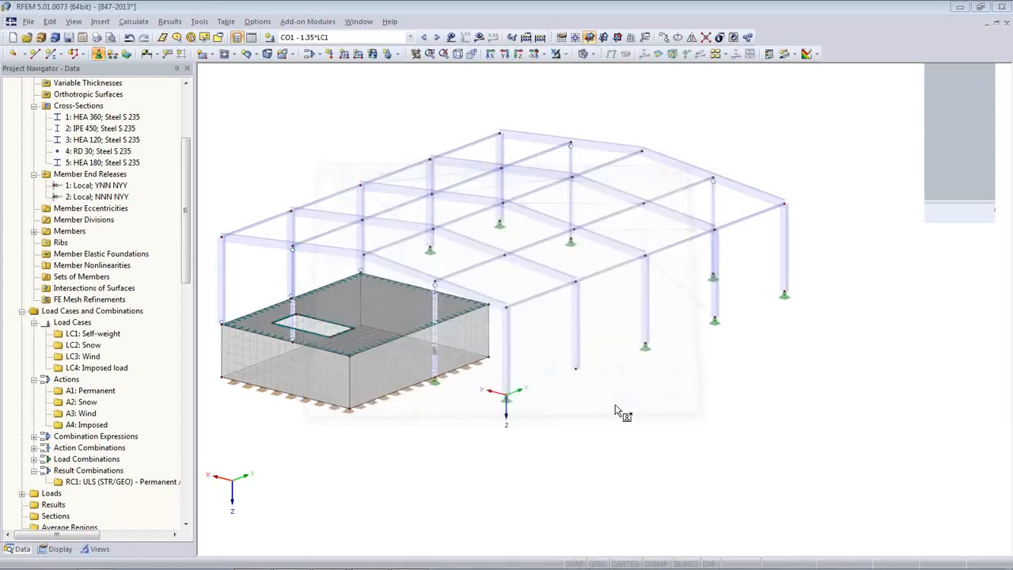
Calculate load combination CO1 and examine the global deformations of the hall from several sides.
{"action": "middle_click_drag", "start_coordinate": [574, 405], "coordinate": [968, 407], "text": "ctrl"}
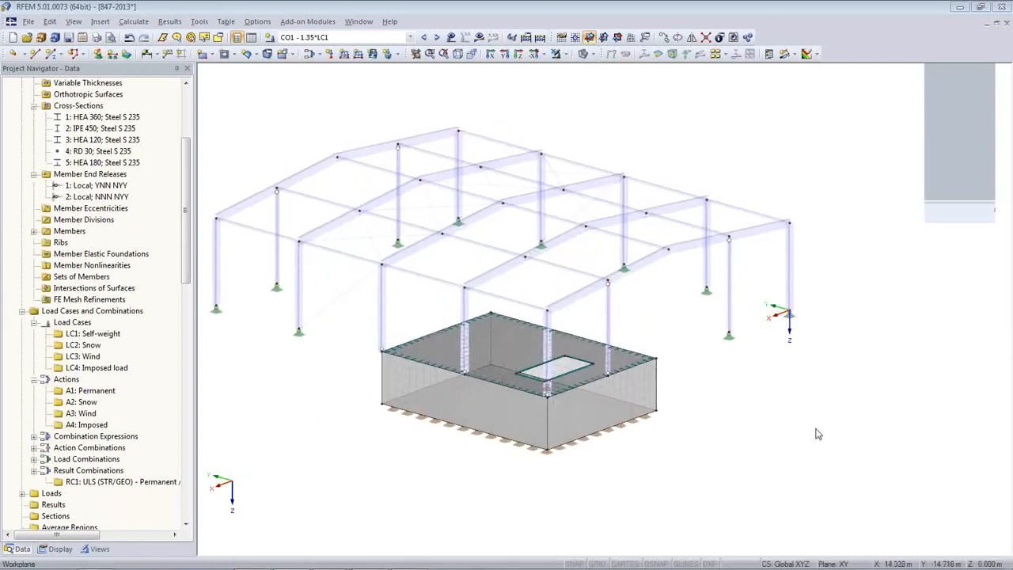
{"action": "left_click", "coordinate": [479, 37]}
{"action": "left_click", "coordinate": [481, 318]}
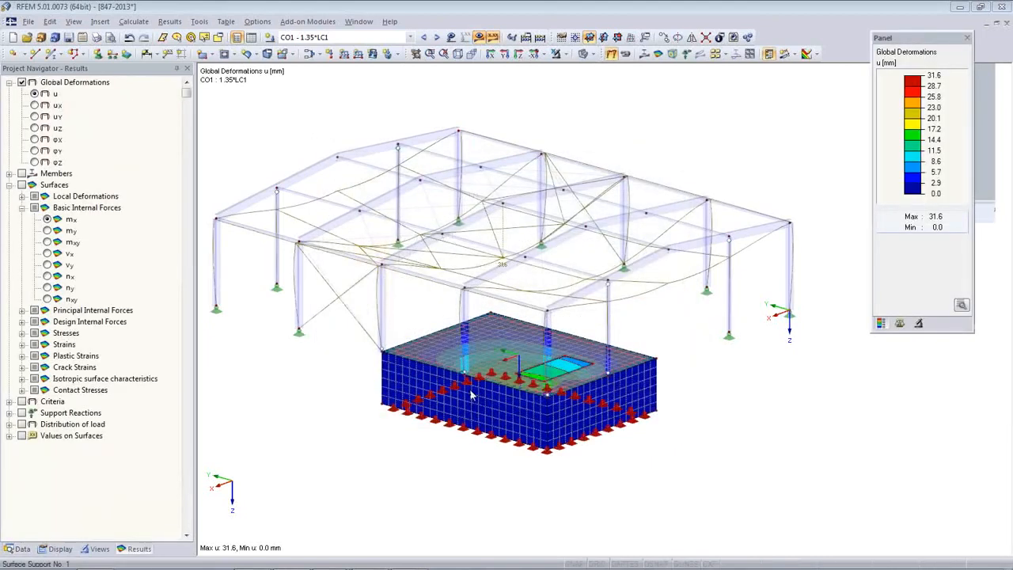
{"action": "middle_click_drag", "start_coordinate": [510, 410], "coordinate": [875, 454], "text": "ctrl"}
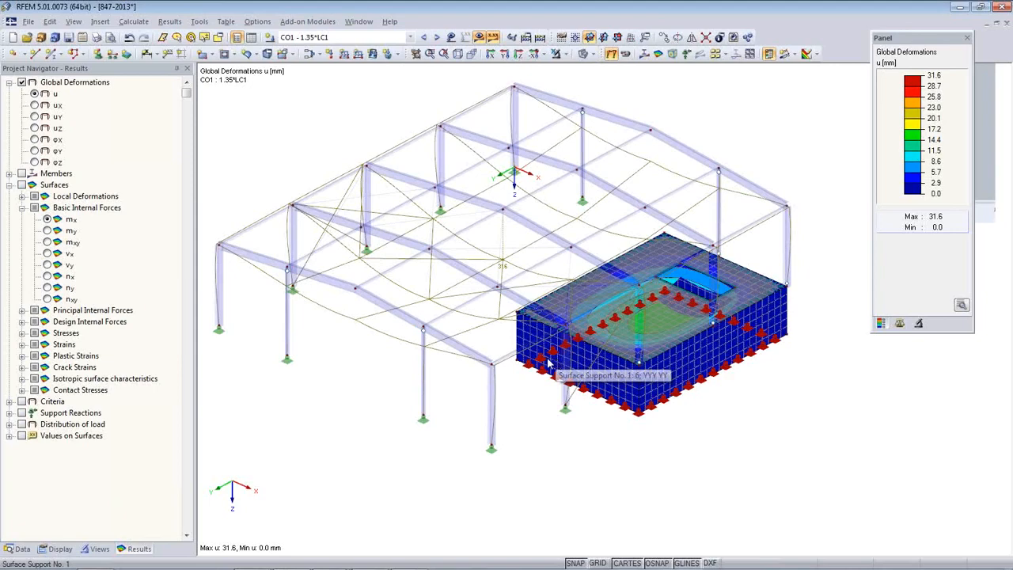
{"action": "middle_click_drag", "start_coordinate": [641, 476], "coordinate": [627, 314], "text": "ctrl"}
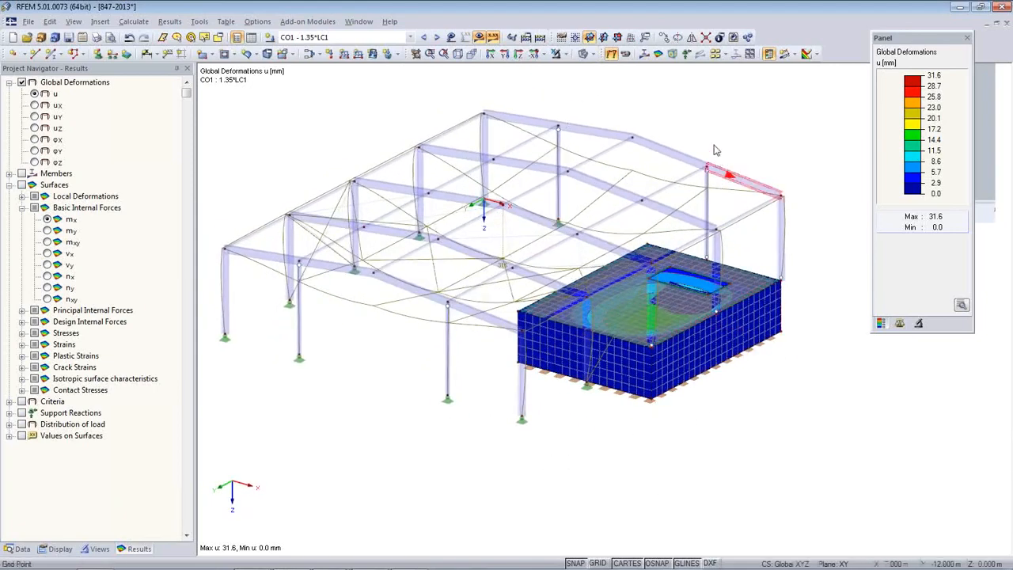
Display the member moments My on the wireframe model together with the surface moments mx, my and mxy.
{"action": "left_click", "coordinate": [644, 54]}
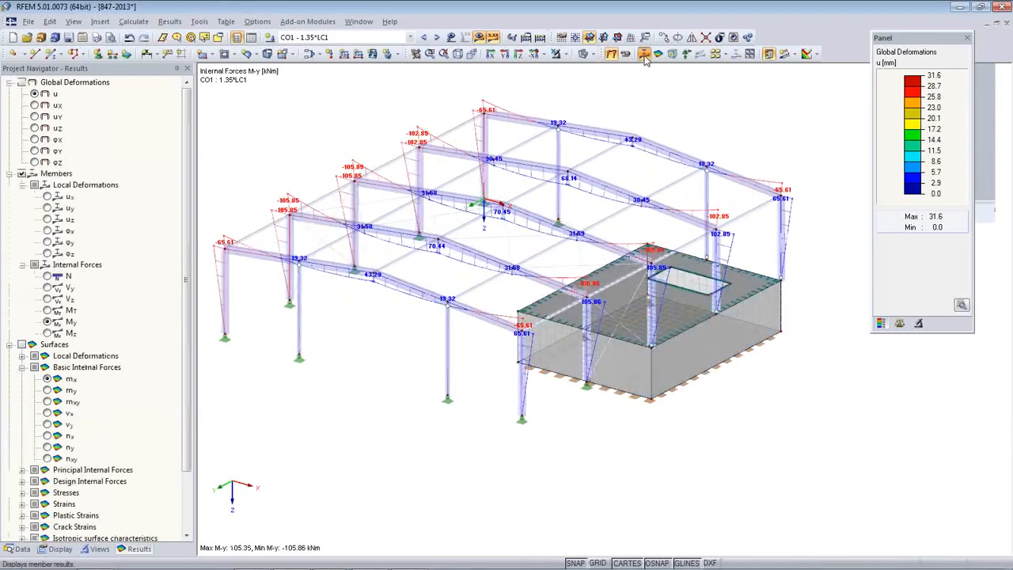
{"action": "left_click", "coordinate": [583, 55]}
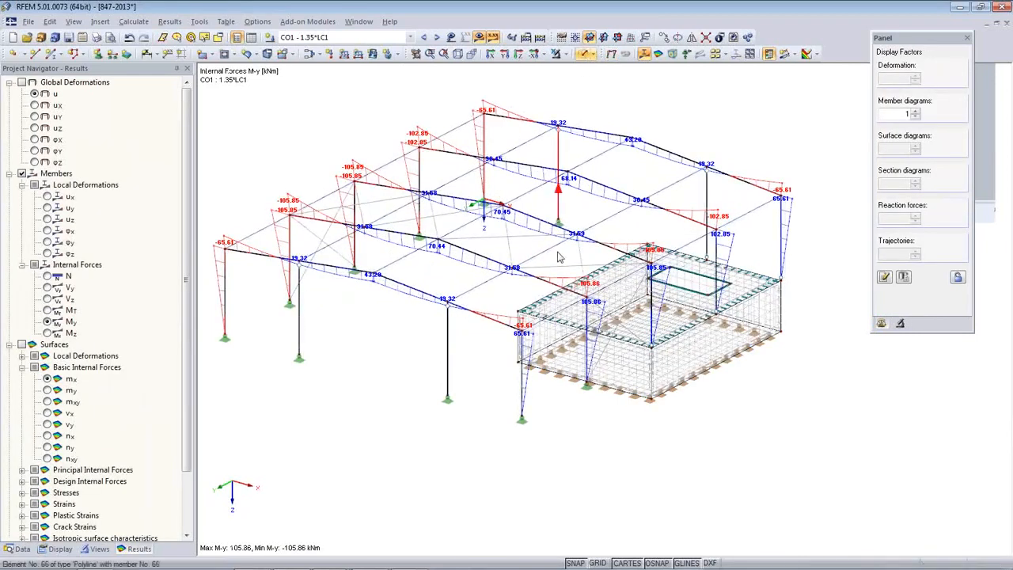
{"action": "left_click", "coordinate": [657, 55]}
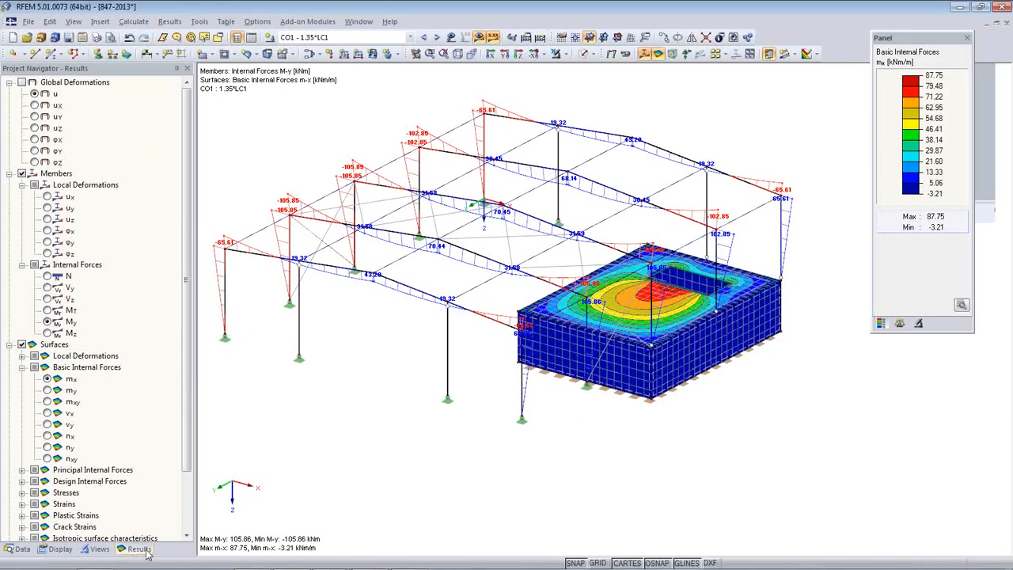
{"action": "left_click", "coordinate": [47, 390]}
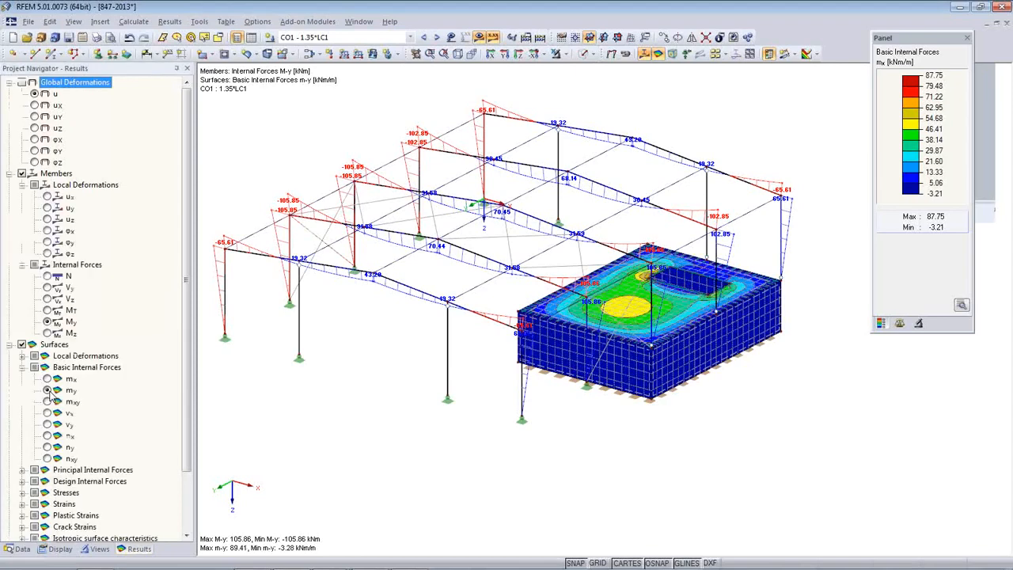
{"action": "left_click", "coordinate": [47, 402]}
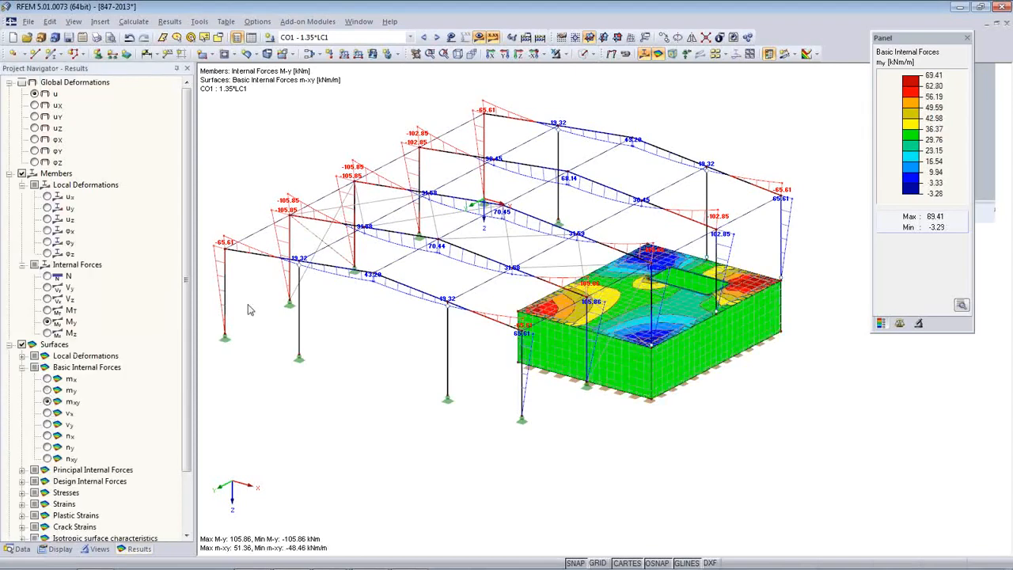
Toggle the result values off and on, and display the member shear forces Vy and the axial forces N.
{"action": "left_click", "coordinate": [492, 38]}
{"action": "left_click", "coordinate": [492, 40]}
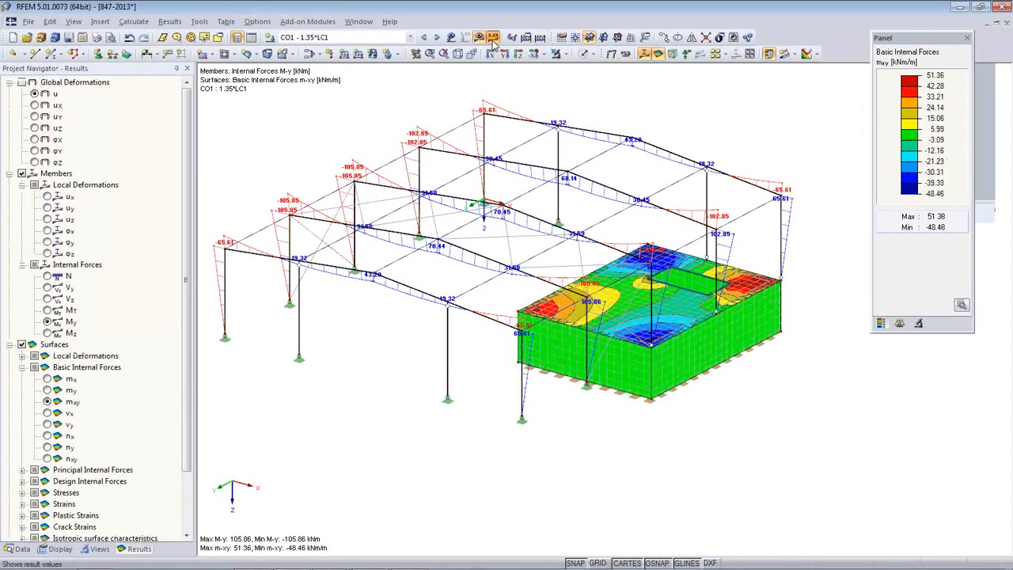
{"action": "left_click", "coordinate": [48, 288]}
{"action": "left_click", "coordinate": [48, 276]}
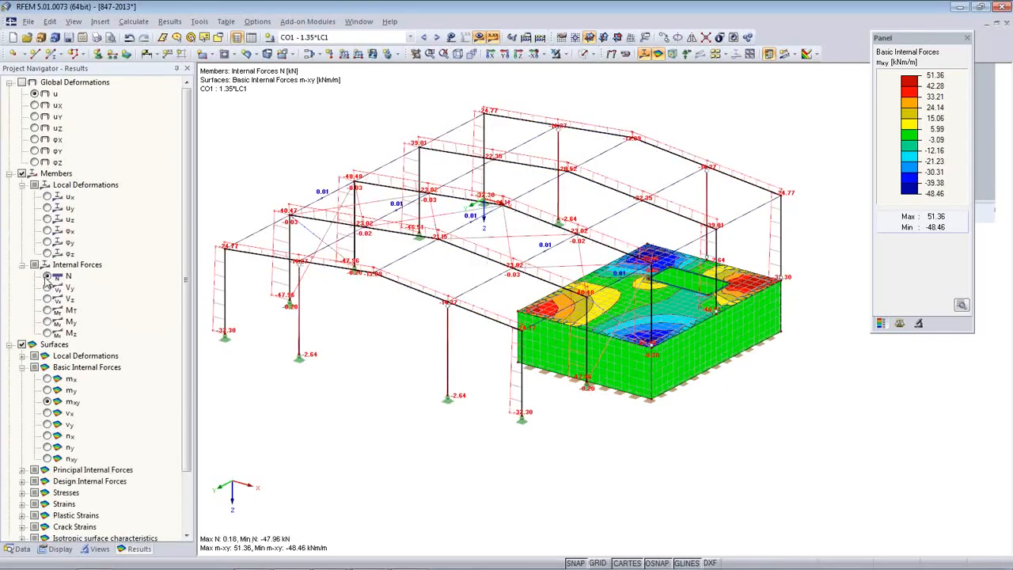
{"action": "middle_click_drag", "start_coordinate": [383, 385], "coordinate": [421, 393], "text": "ctrl"}
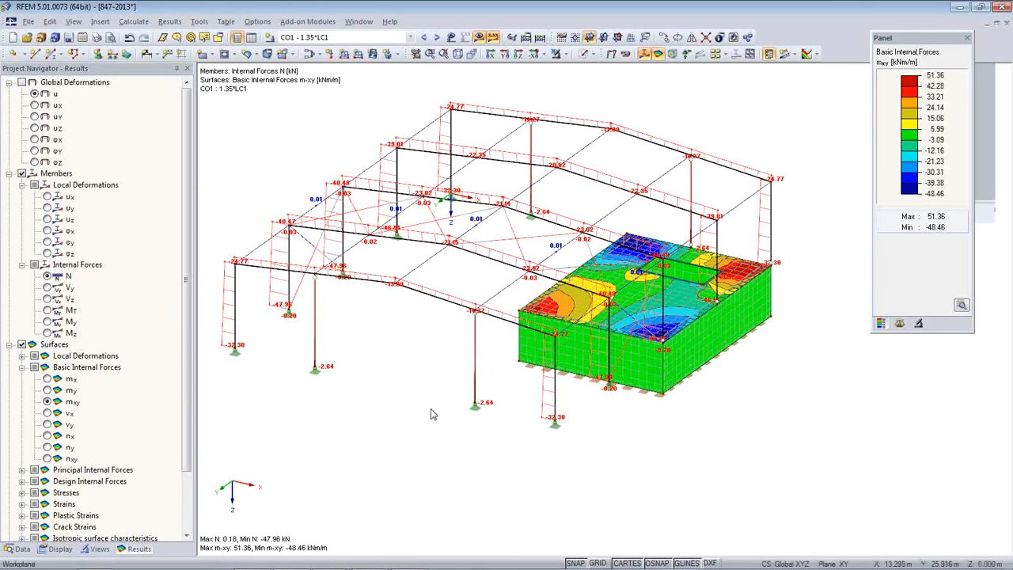
Hide the CO1 results and locate the RF-STEEL EC3 module among the favorite add-on modules in the project data.
{"action": "left_click", "coordinate": [21, 549]}
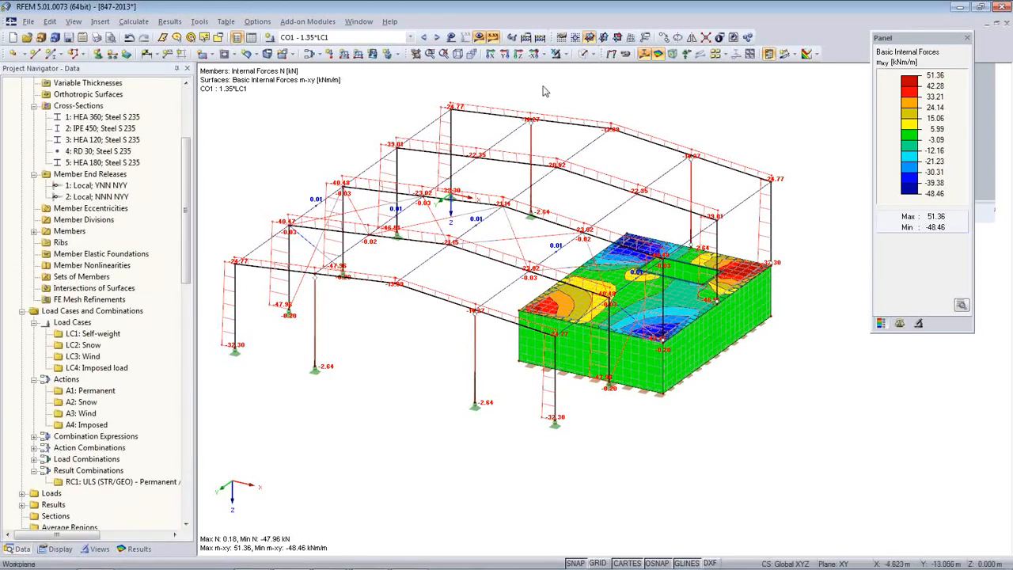
{"action": "left_click", "coordinate": [479, 37]}
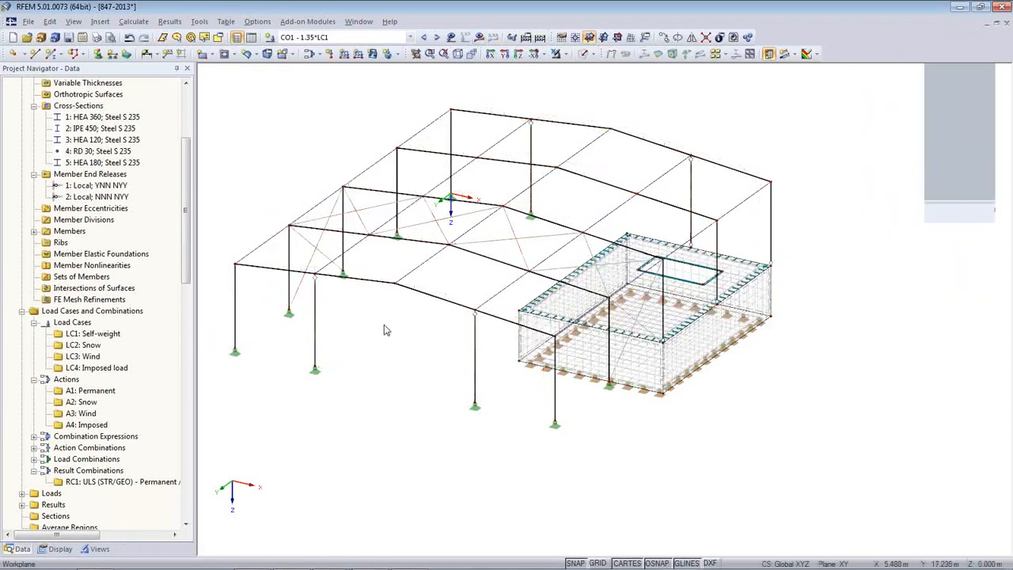
{"action": "middle_click_drag", "start_coordinate": [385, 330], "coordinate": [451, 306]}
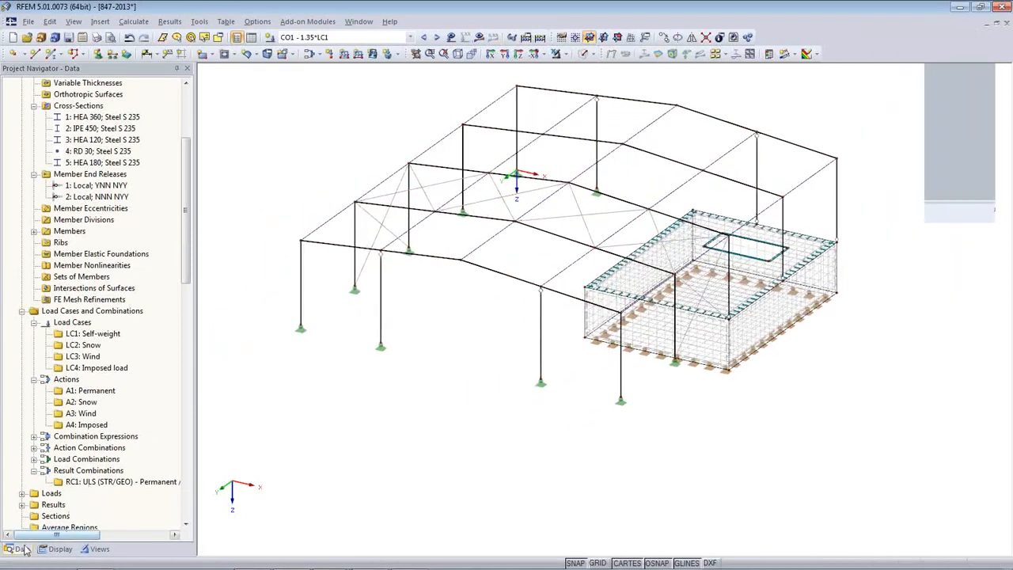
{"action": "left_click_drag", "start_coordinate": [185, 247], "coordinate": [177, 335]}
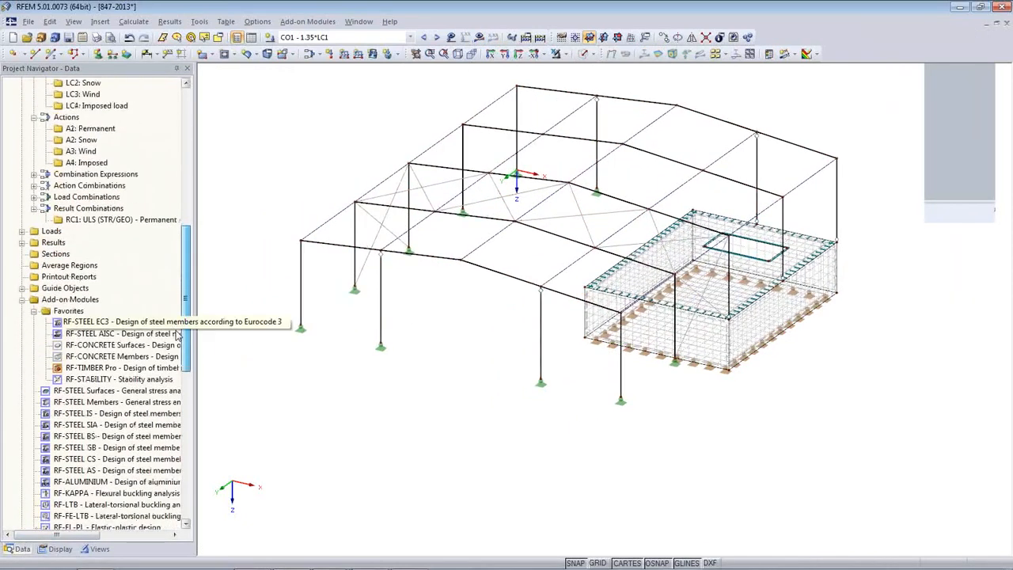
{"action": "scroll", "coordinate": [178, 342], "scroll_direction": "down", "scroll_amount": 1}
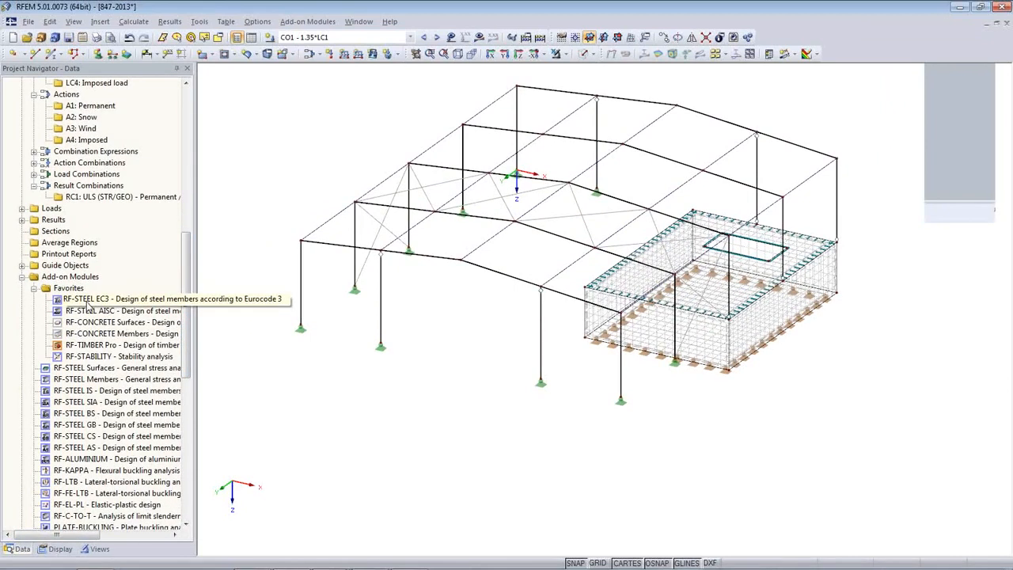
Calculate all load cases and combinations and browse the results from CO1 through CO5.
{"action": "left_click", "coordinate": [136, 22]}
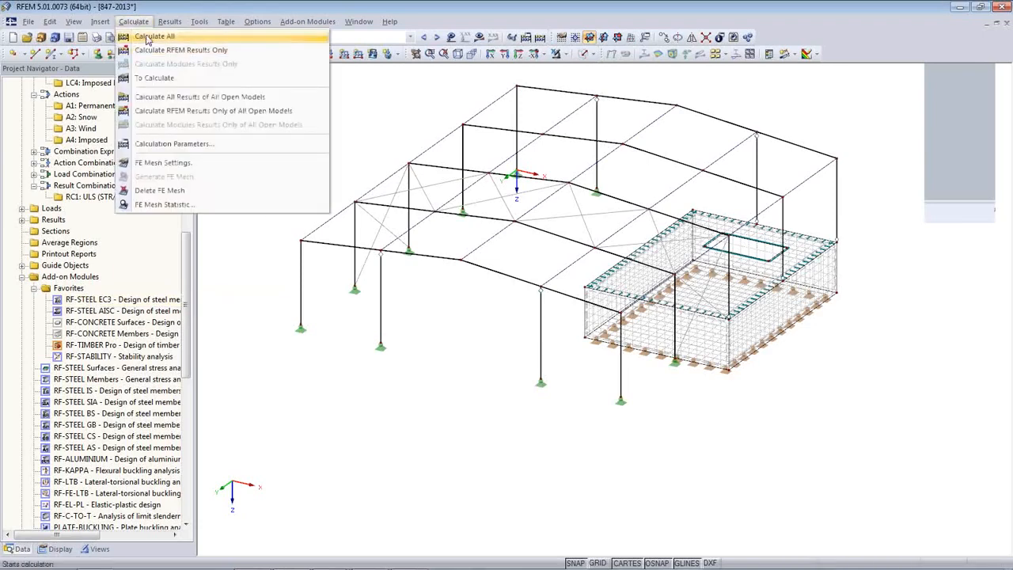
{"action": "left_click", "coordinate": [147, 37]}
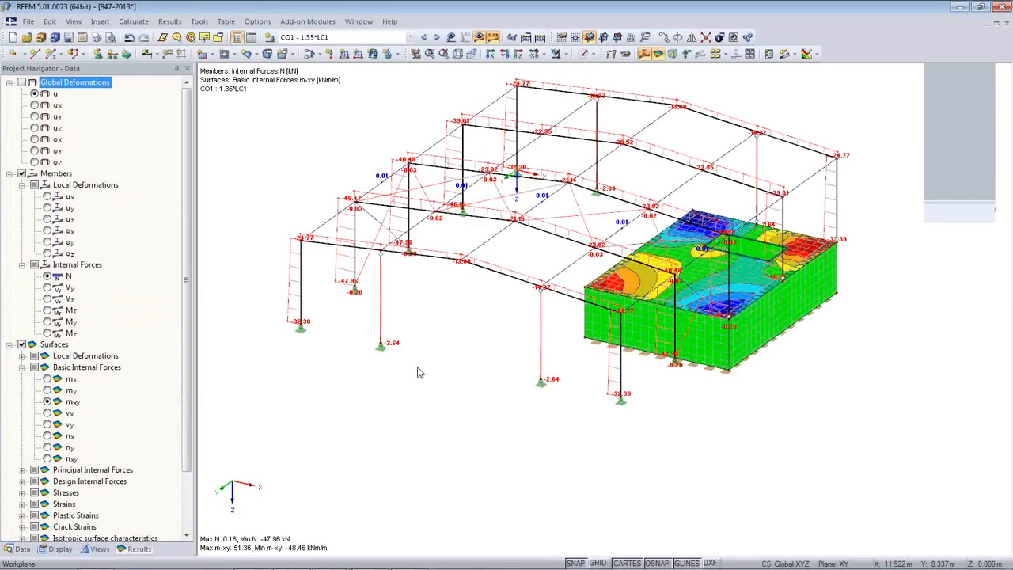
{"action": "left_click", "coordinate": [437, 38]}
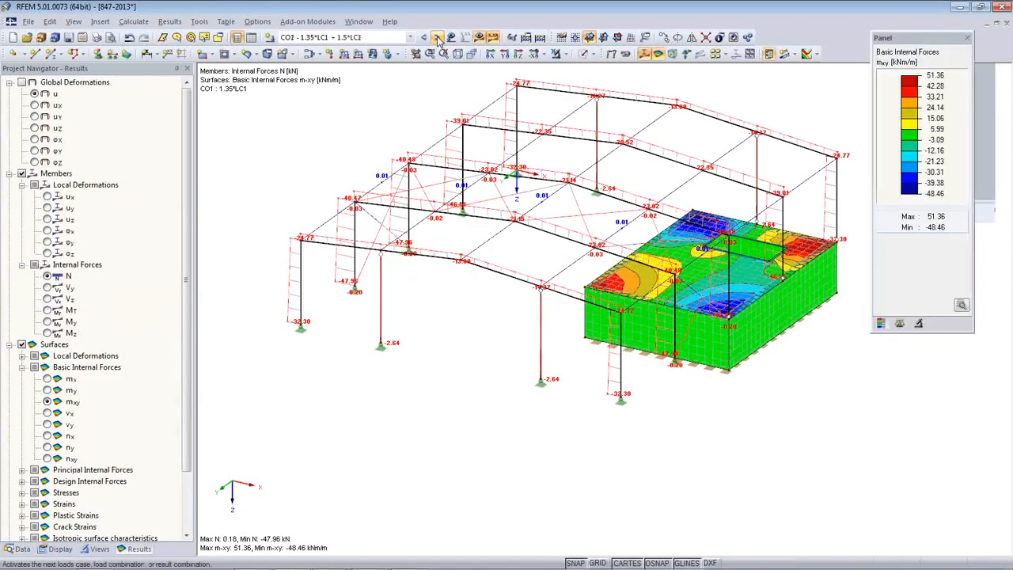
{"action": "left_click", "coordinate": [437, 38]}
{"action": "left_click", "coordinate": [437, 38]}
{"action": "left_click", "coordinate": [437, 38]}
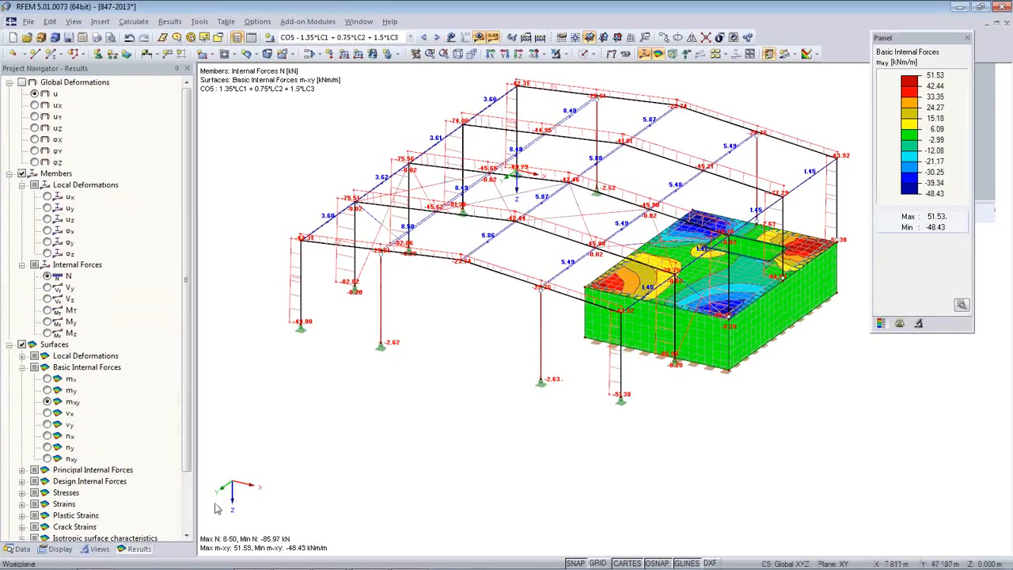
Hide the results and open the RF-STEEL EC3 steel member design module.
{"action": "left_click", "coordinate": [479, 38]}
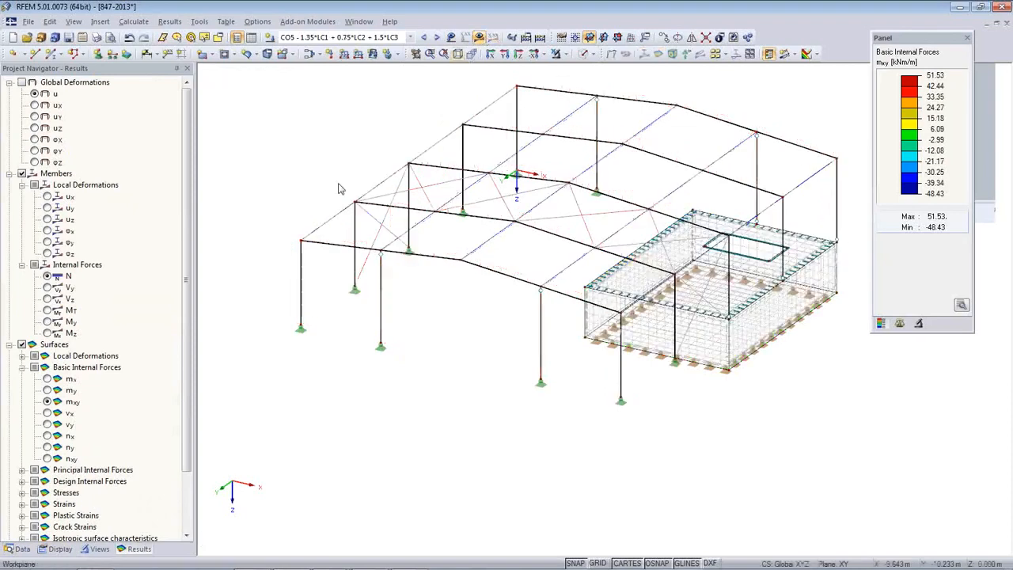
{"action": "left_click", "coordinate": [22, 549]}
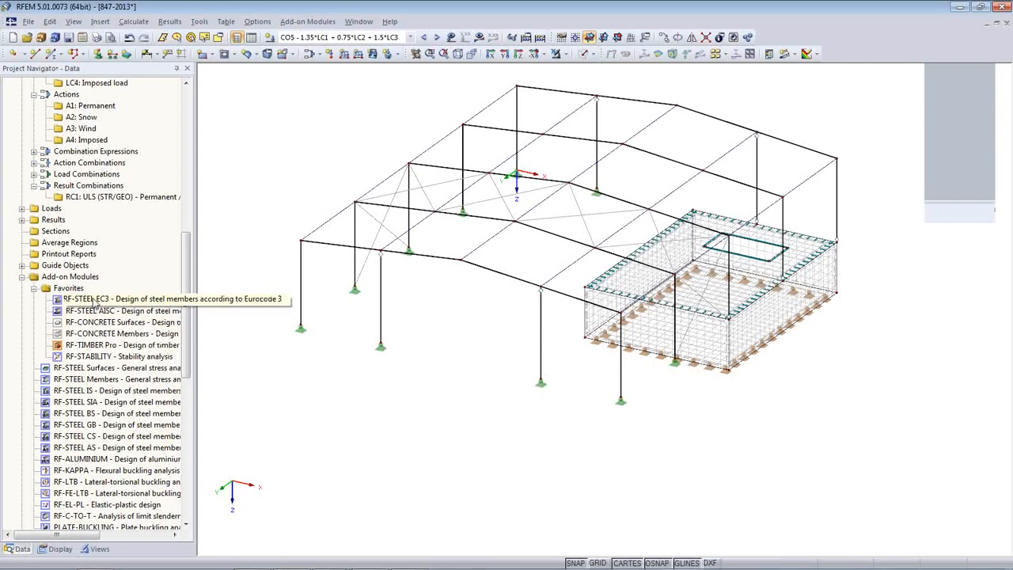
{"action": "double_click", "coordinate": [92, 300]}
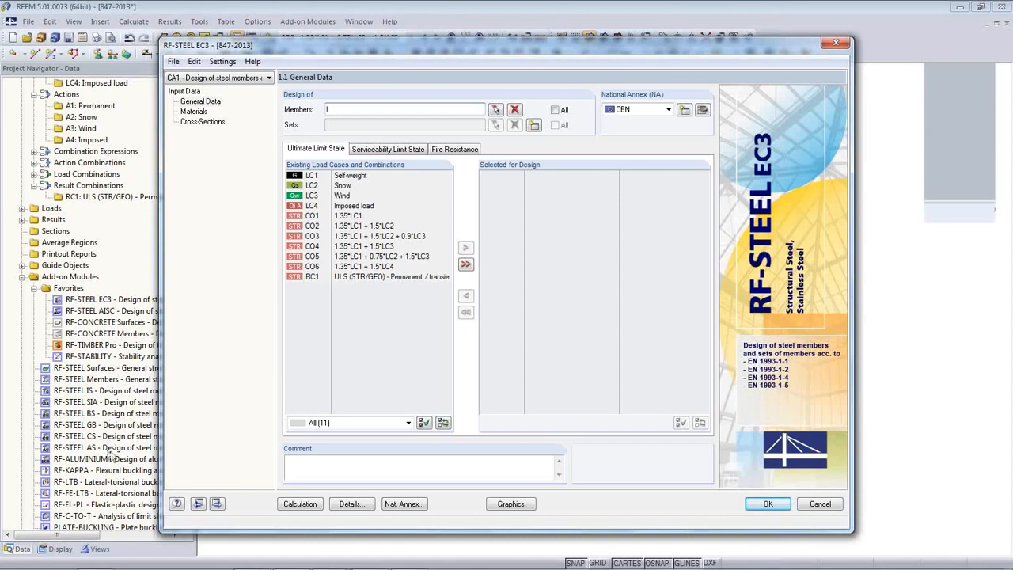
Keep the CEN national annex, include all members in the design, and select result combination RC1 for the ultimate limit state.
{"action": "left_click", "coordinate": [668, 110]}
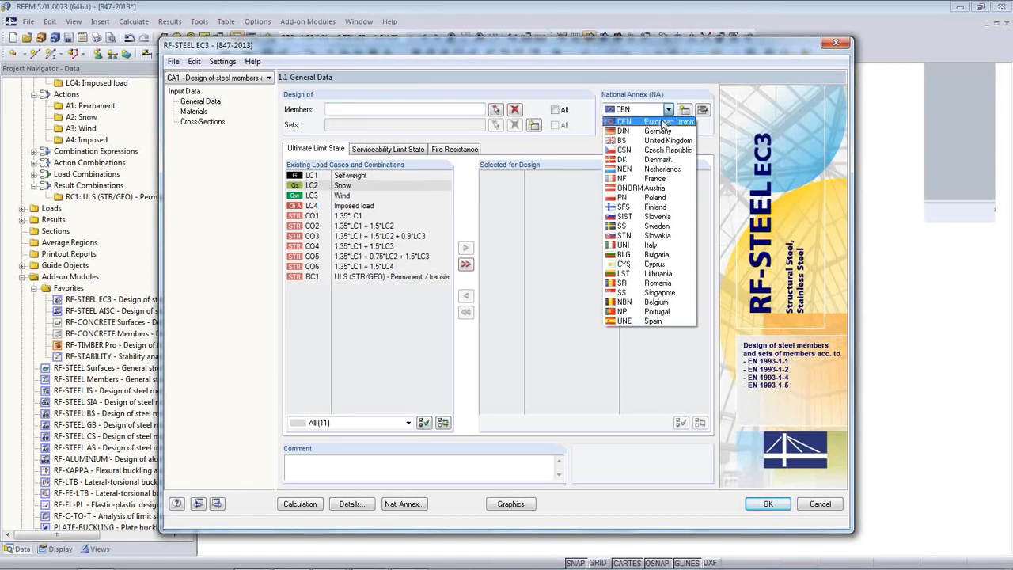
{"action": "left_click", "coordinate": [658, 123]}
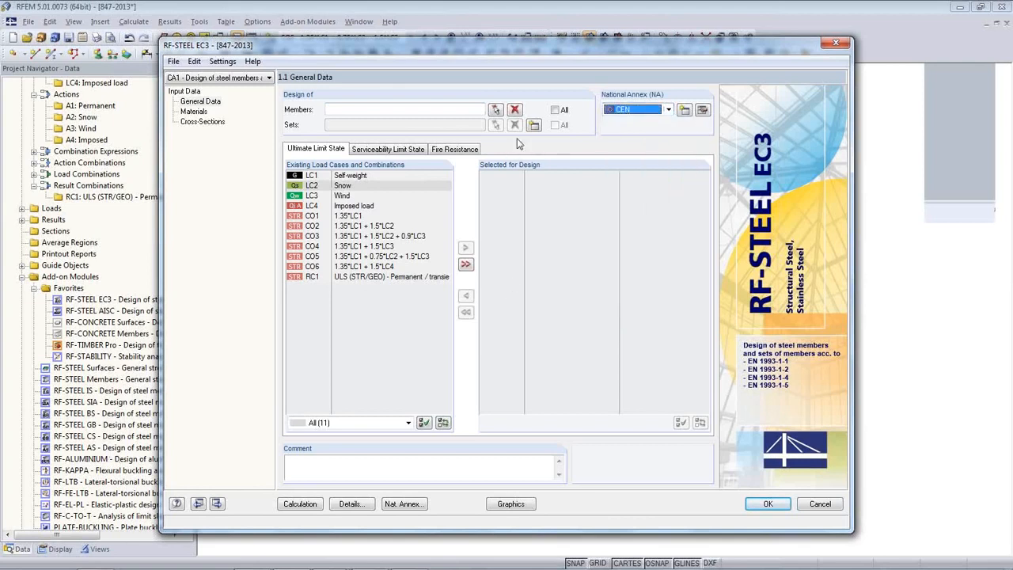
{"action": "left_click", "coordinate": [555, 110]}
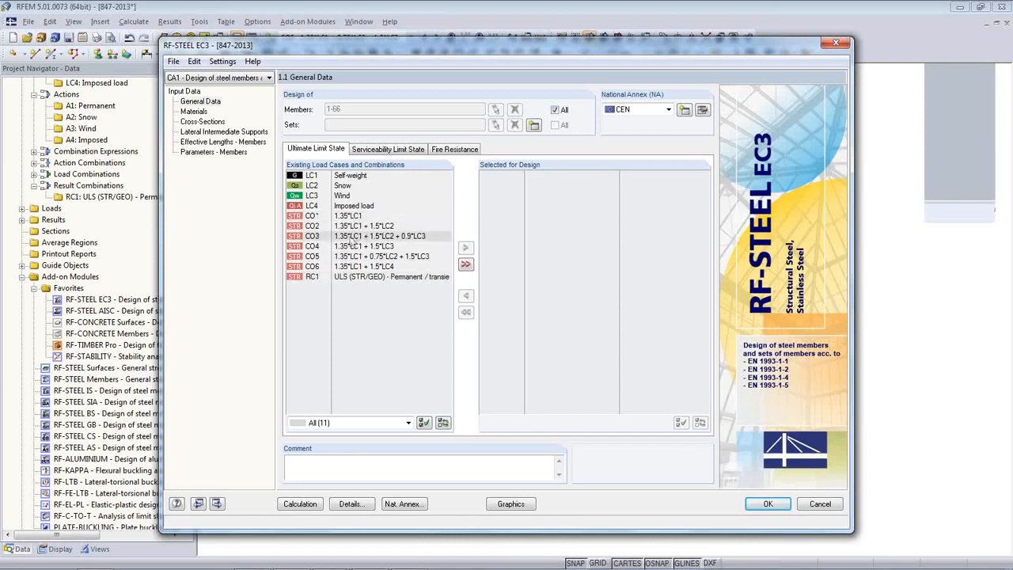
{"action": "double_click", "coordinate": [347, 282]}
Review the materials and the cross-sections in the steel design input data.
{"action": "left_click", "coordinate": [195, 111]}
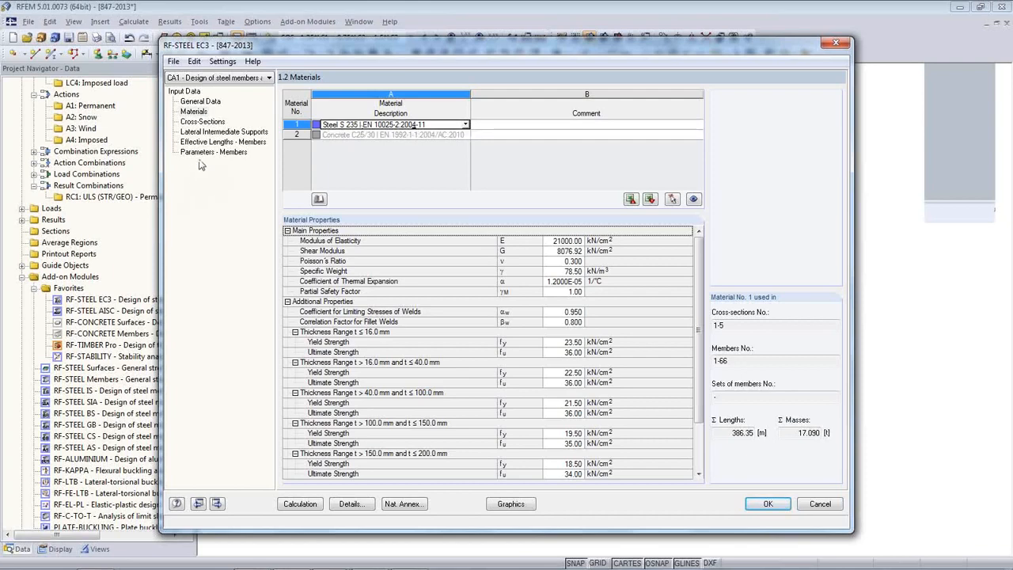
{"action": "left_click", "coordinate": [211, 123]}
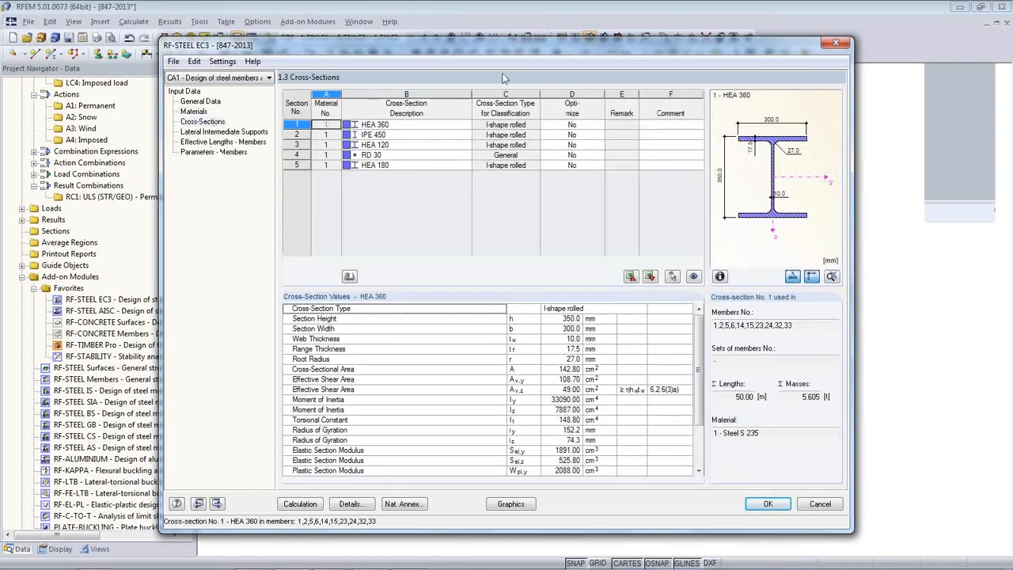
Set the optimization of the HEA 360 and IPE 450 cross-sections to 'From Current Row'.
{"action": "left_click_drag", "start_coordinate": [511, 48], "coordinate": [515, 347]}
{"action": "left_click", "coordinate": [570, 425]}
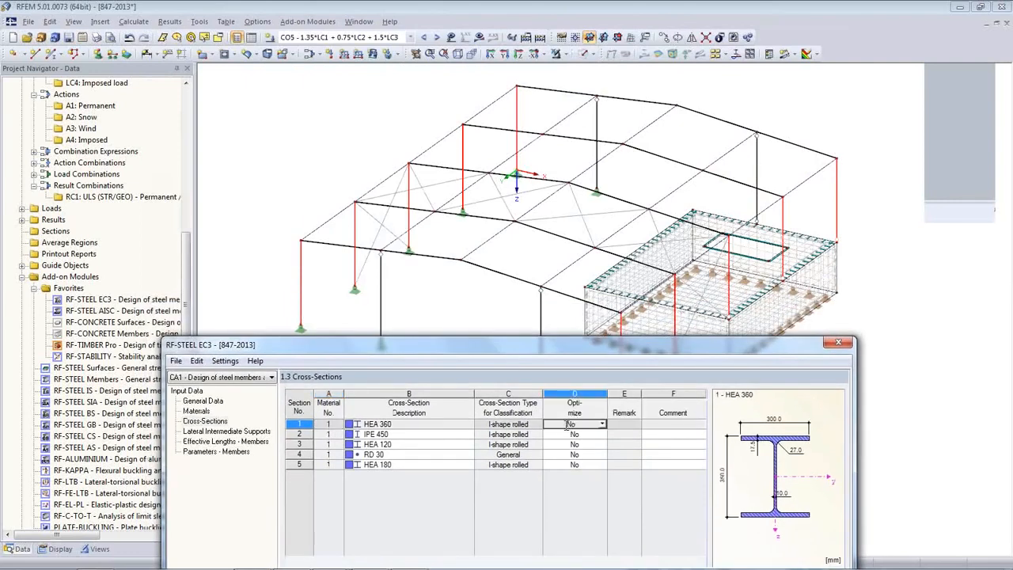
{"action": "left_click", "coordinate": [602, 426]}
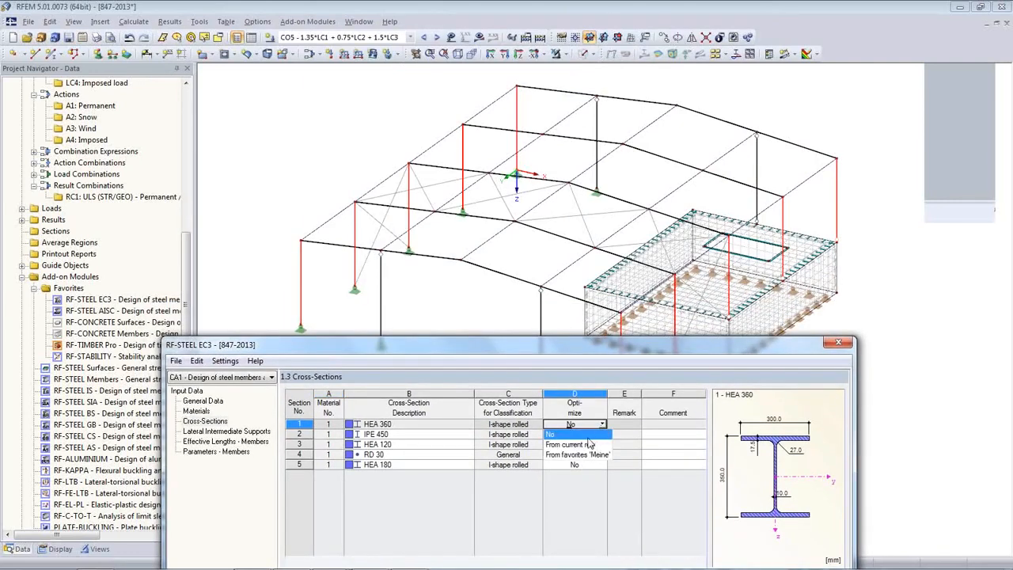
{"action": "left_click", "coordinate": [589, 446]}
{"action": "left_click", "coordinate": [586, 435]}
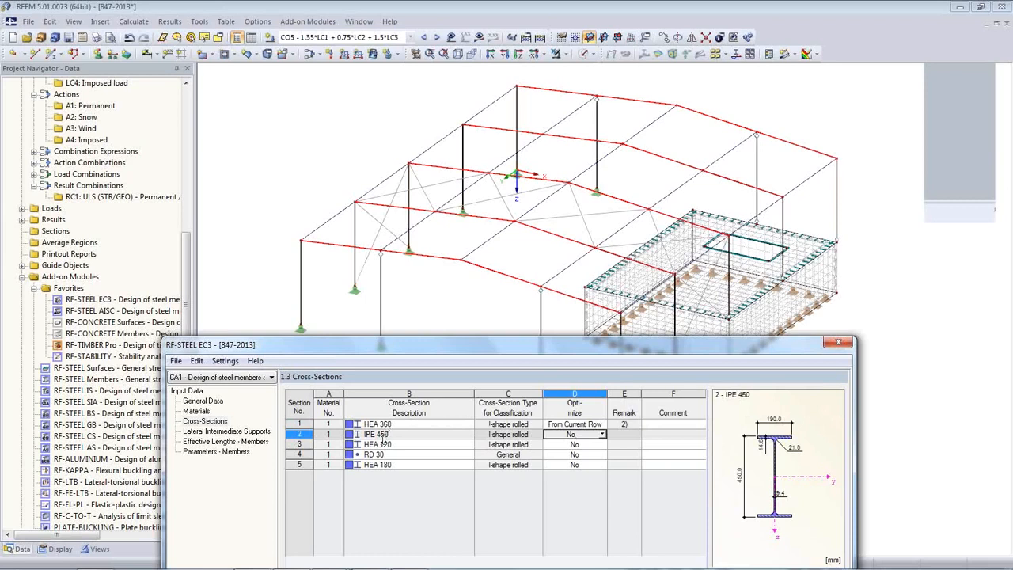
{"action": "left_click", "coordinate": [601, 435]}
{"action": "left_click", "coordinate": [586, 445]}
Set the optimization of the HEA 120 and HEA 180 cross-sections to 'From Current Row'.
{"action": "left_click", "coordinate": [594, 445]}
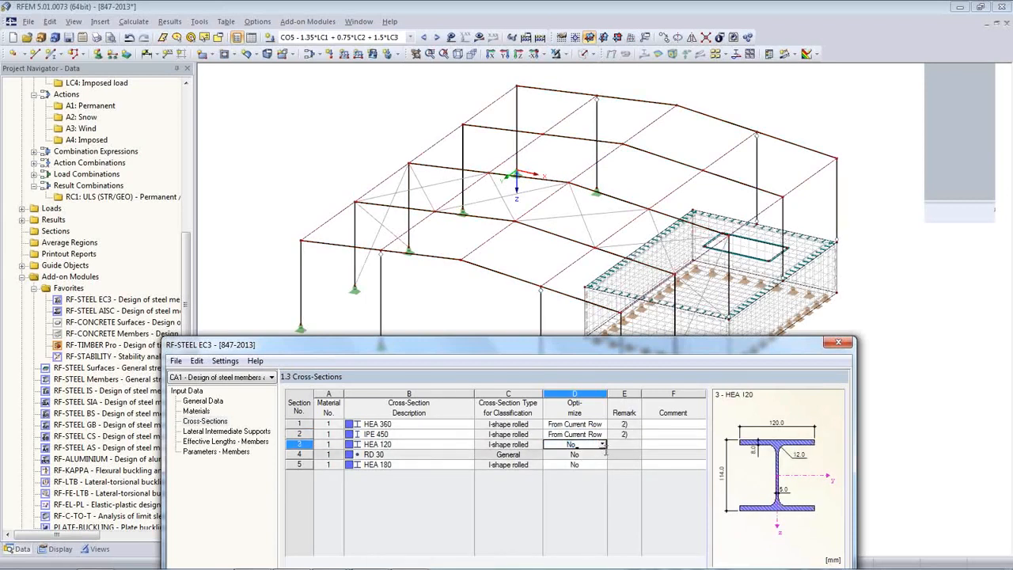
{"action": "left_click", "coordinate": [601, 445]}
{"action": "left_click", "coordinate": [594, 464]}
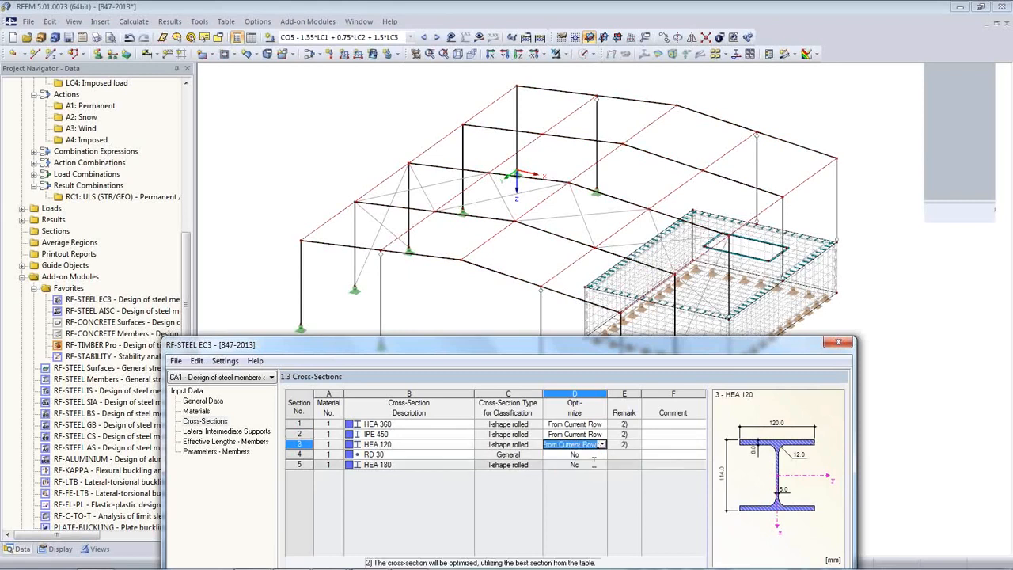
{"action": "left_click", "coordinate": [594, 466]}
{"action": "left_click", "coordinate": [603, 466]}
{"action": "left_click", "coordinate": [582, 488]}
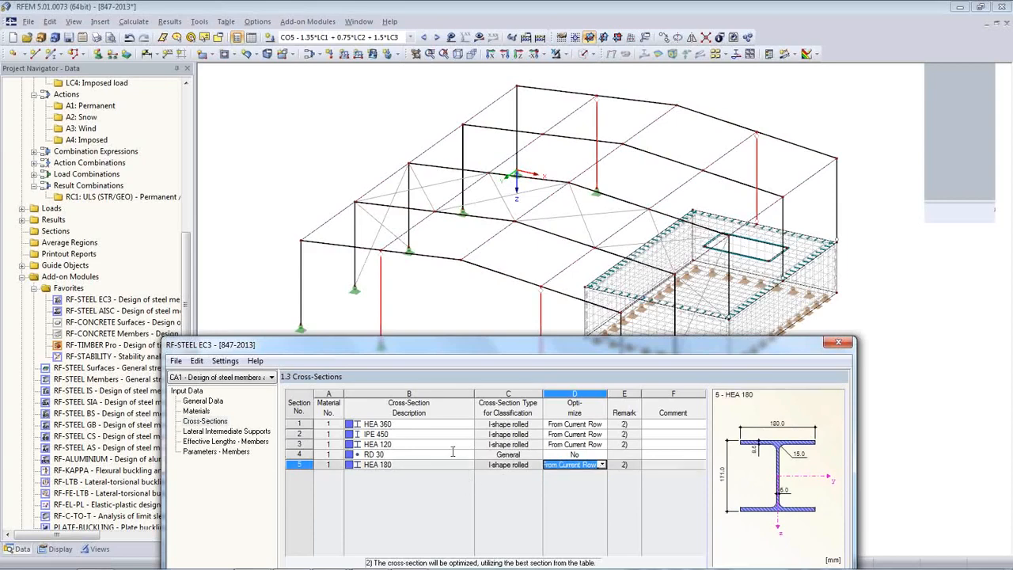
Go through the listed cross-sections to see which members of the hall model use each of them.
{"action": "left_click", "coordinate": [409, 425]}
{"action": "left_click", "coordinate": [409, 435]}
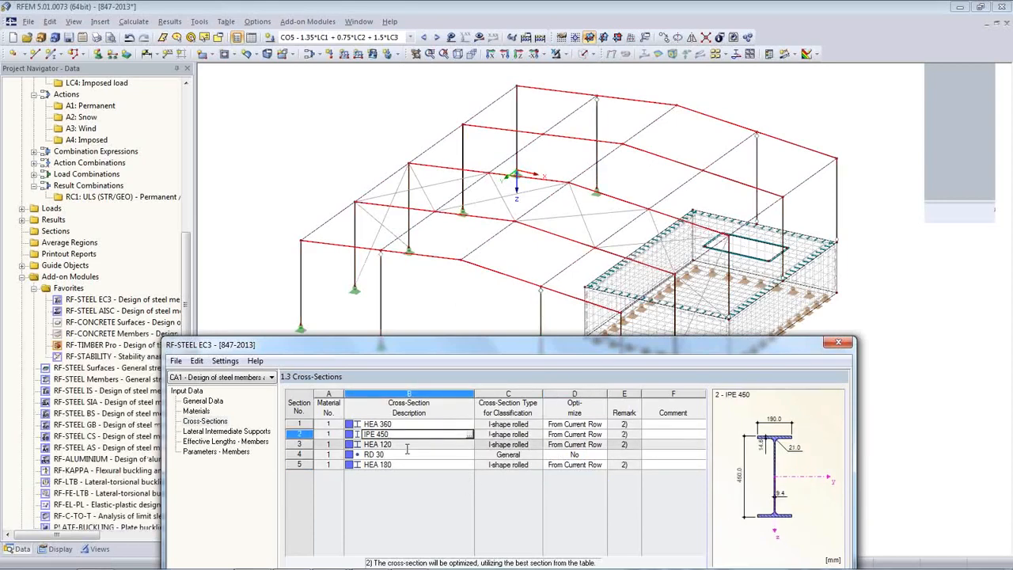
{"action": "left_click", "coordinate": [407, 444]}
{"action": "left_click", "coordinate": [406, 456]}
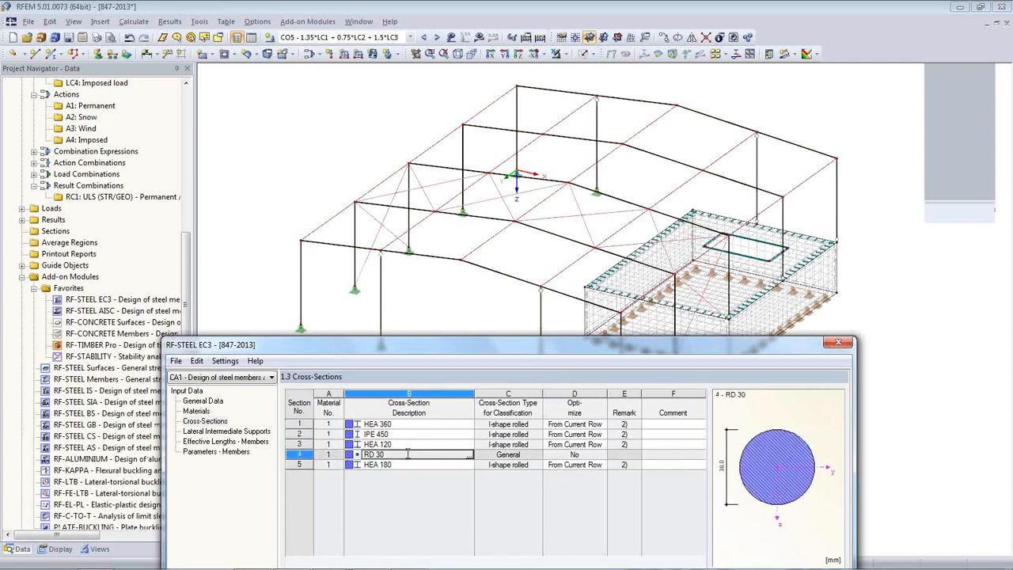
{"action": "left_click", "coordinate": [408, 446]}
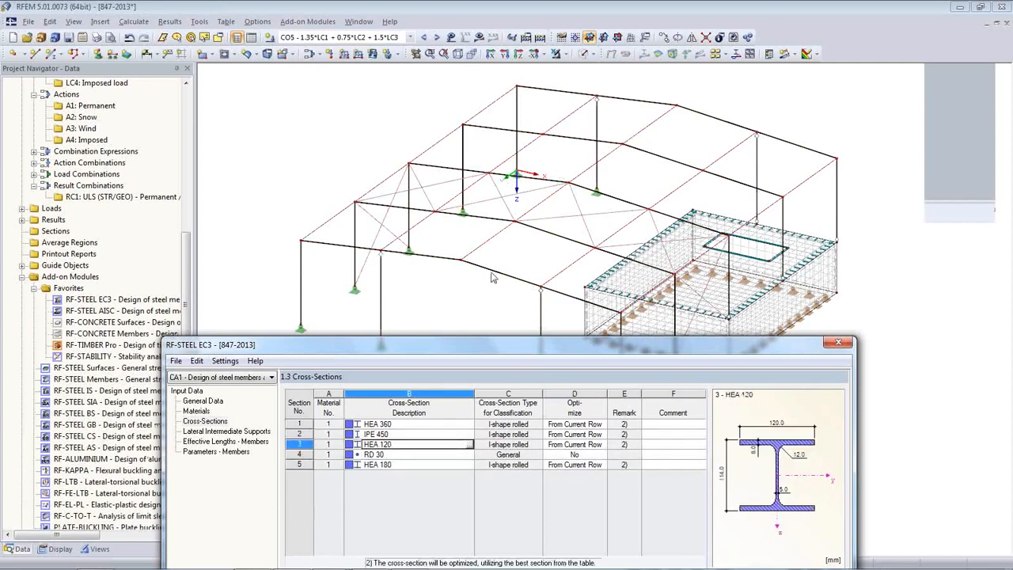
{"action": "left_click_drag", "start_coordinate": [486, 348], "coordinate": [483, 89]}
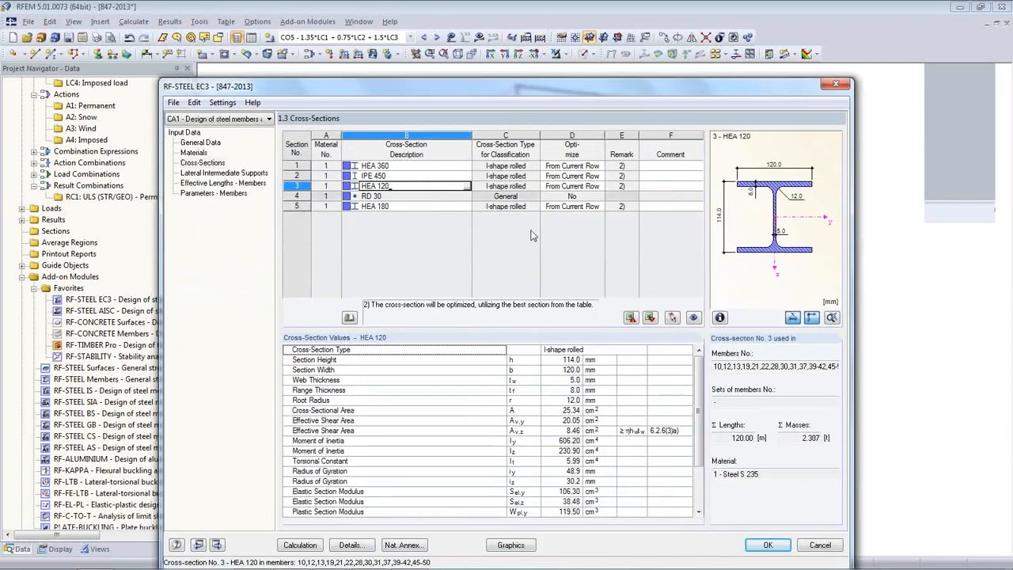
Review the lateral intermediate supports and the members' effective lengths, and close the steel design module keeping its settings.
{"action": "left_click", "coordinate": [214, 172]}
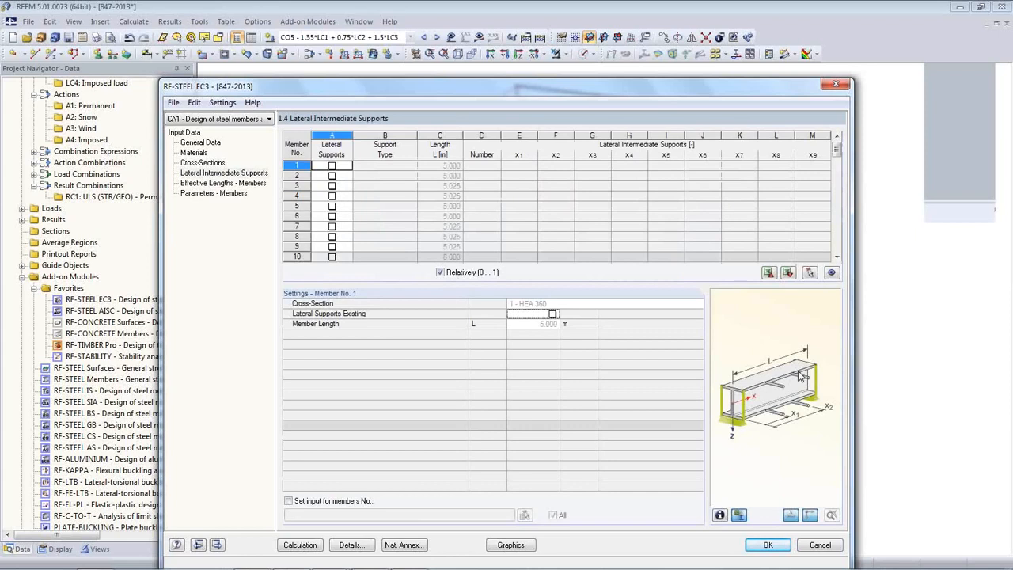
{"action": "left_click", "coordinate": [206, 183]}
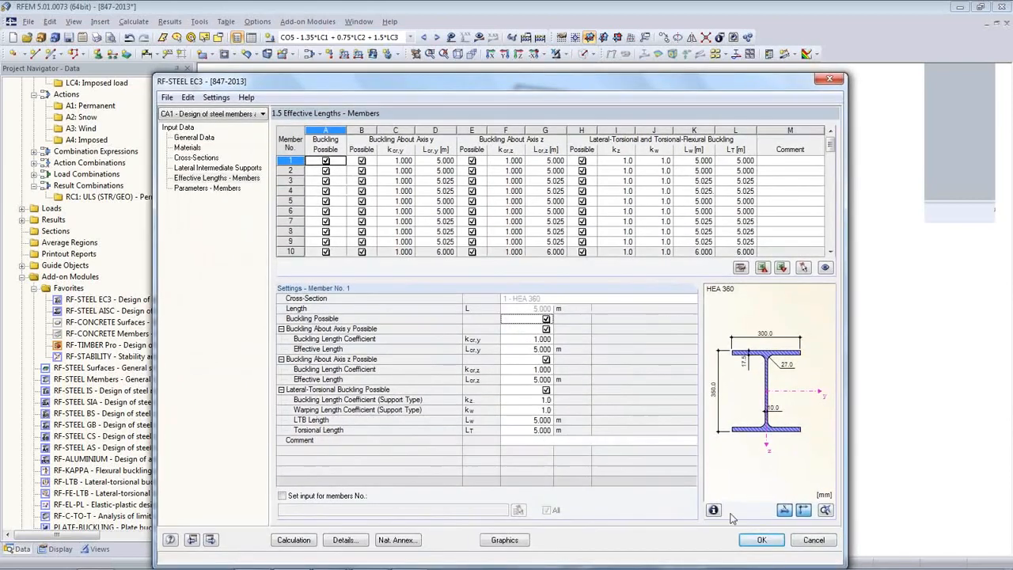
{"action": "left_click", "coordinate": [761, 540]}
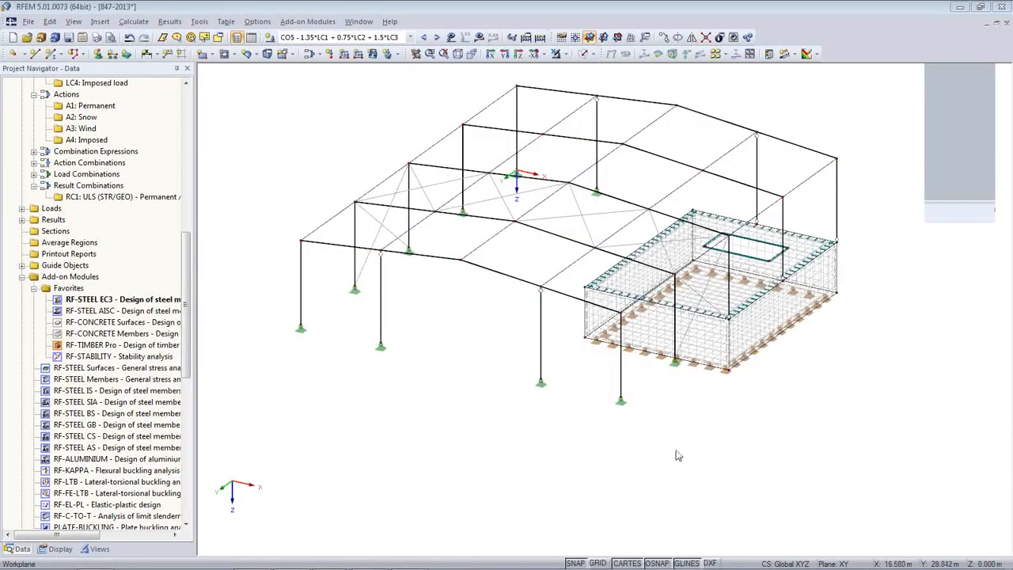
Isolate the HEA 360 members with the generated cross-section visibilities and display the model as rendered solids.
{"action": "middle_click_drag", "start_coordinate": [769, 471], "coordinate": [476, 393], "text": "ctrl"}
{"action": "middle_click_drag", "start_coordinate": [668, 367], "coordinate": [660, 332], "text": "ctrl"}
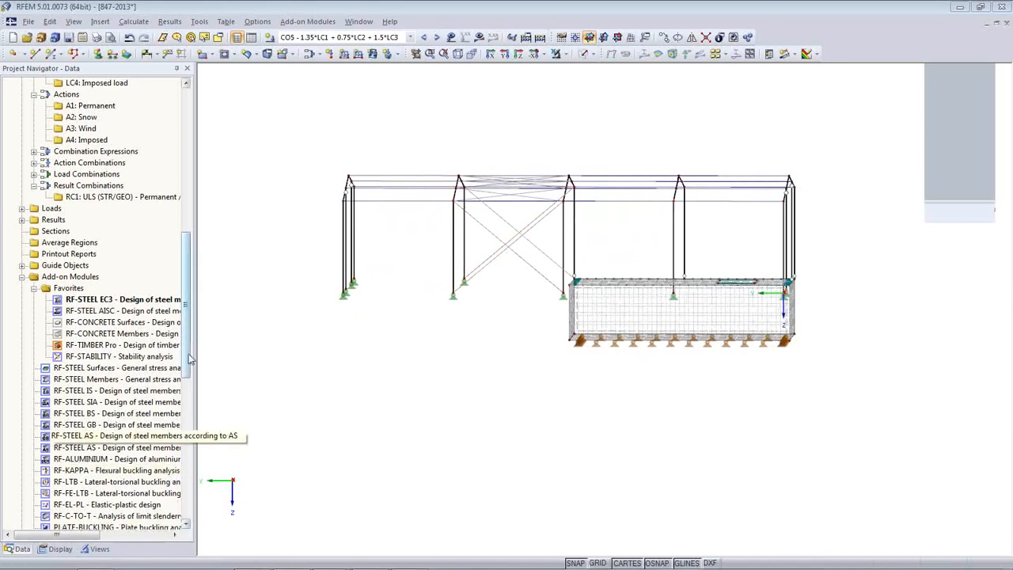
{"action": "scroll", "coordinate": [190, 360], "scroll_direction": "down", "scroll_amount": 6}
{"action": "left_click", "coordinate": [91, 548]}
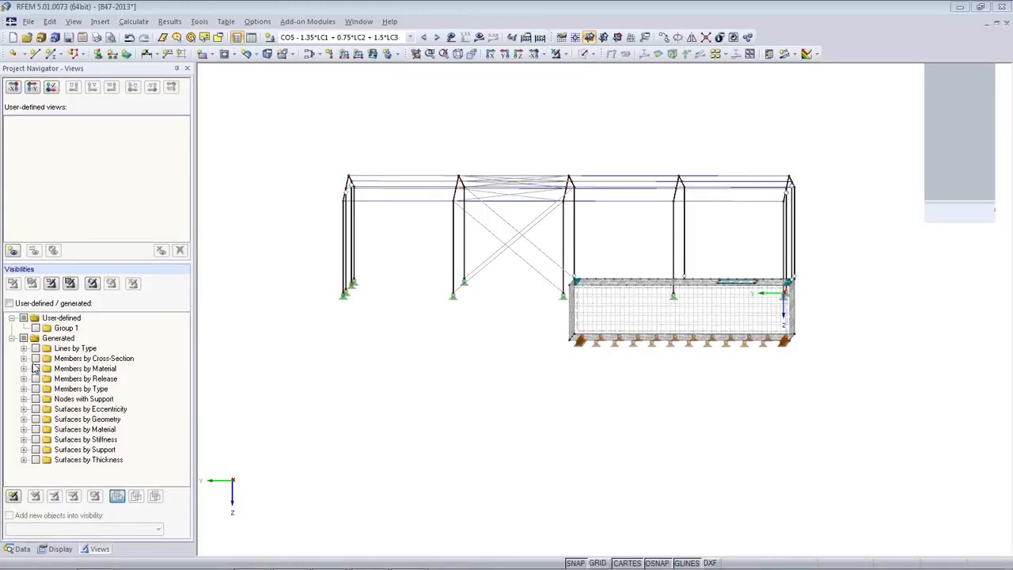
{"action": "left_click", "coordinate": [24, 358]}
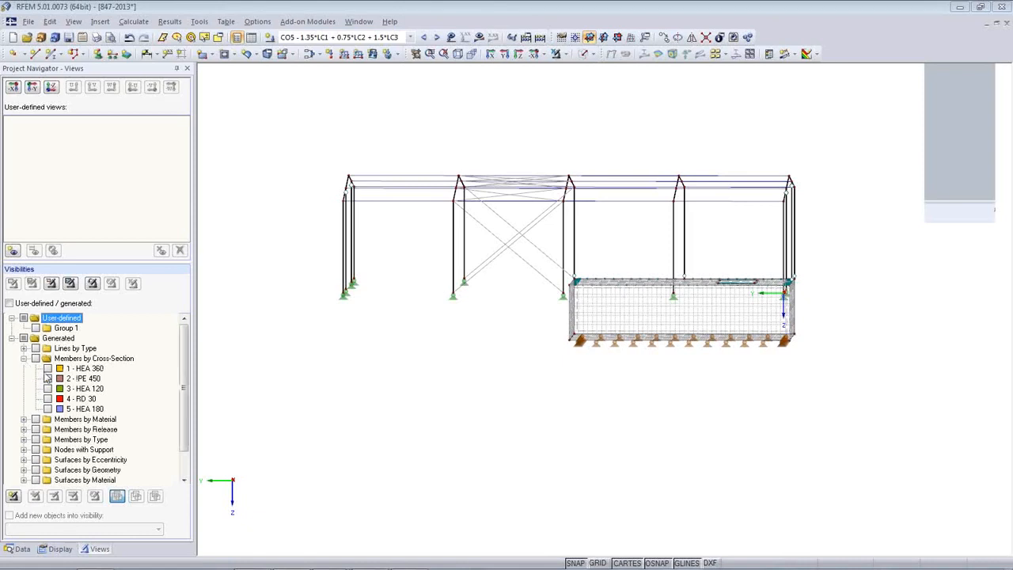
{"action": "left_click", "coordinate": [47, 368]}
{"action": "middle_click_drag", "start_coordinate": [331, 379], "coordinate": [458, 338], "text": "ctrl"}
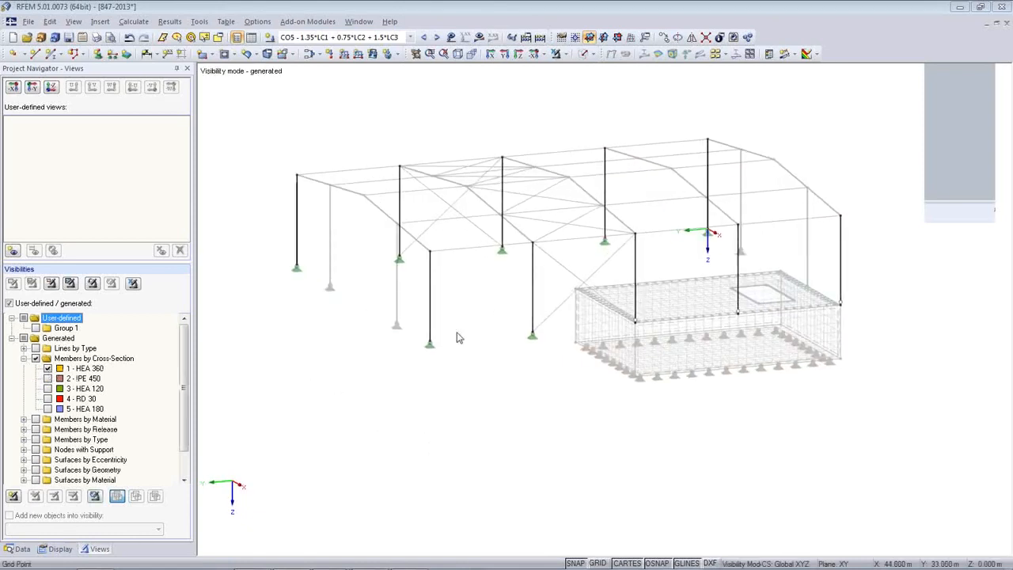
{"action": "left_click", "coordinate": [584, 54]}
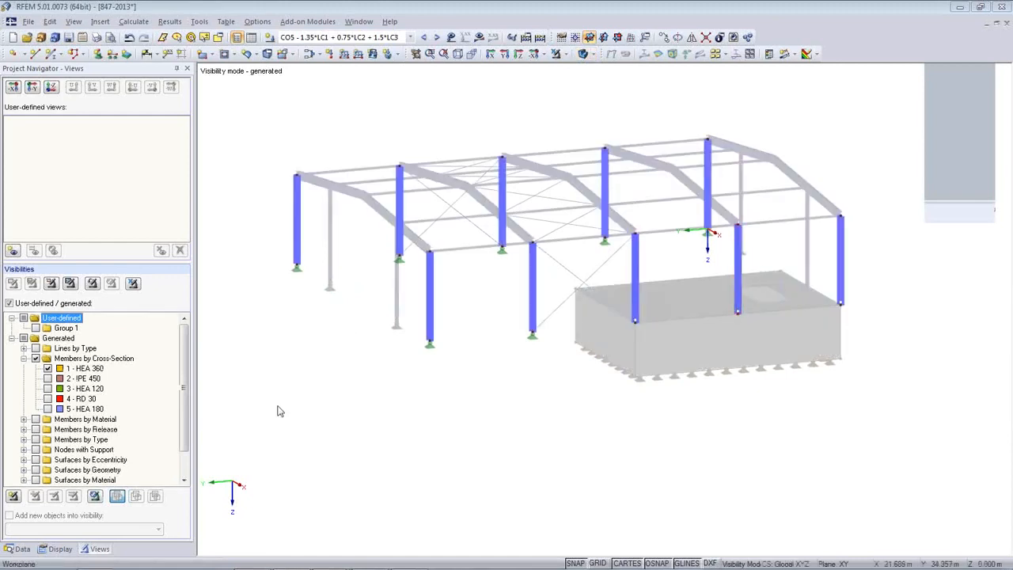
{"action": "left_click", "coordinate": [48, 399]}
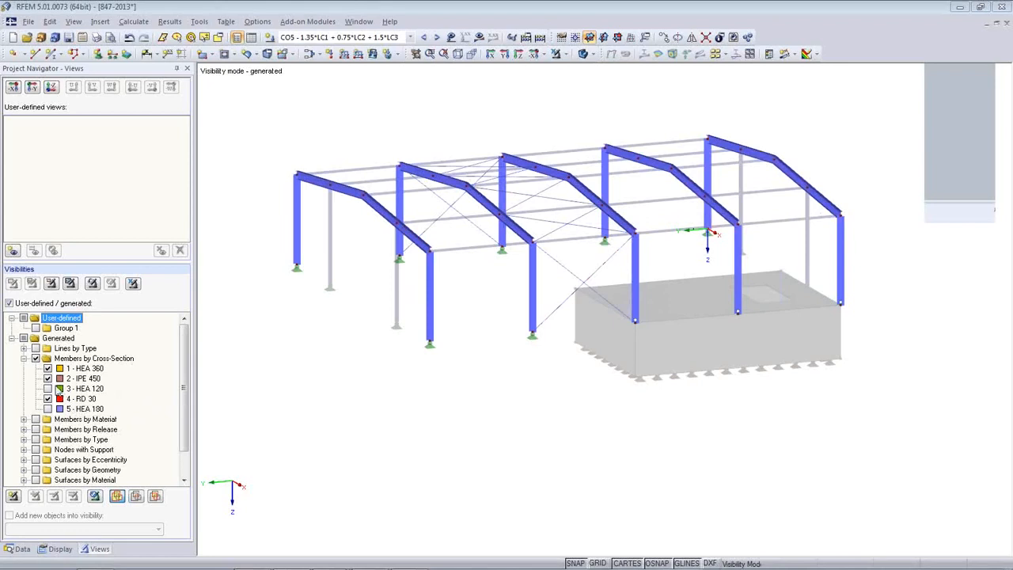
{"action": "left_click", "coordinate": [47, 378]}
{"action": "left_click", "coordinate": [47, 399]}
Select all HEA 360 columns and set their effective length factor k cr,y to 3.
{"action": "middle_click_drag", "start_coordinate": [495, 407], "coordinate": [396, 337], "text": "ctrl"}
{"action": "left_click_drag", "start_coordinate": [905, 258], "coordinate": [324, 212]}
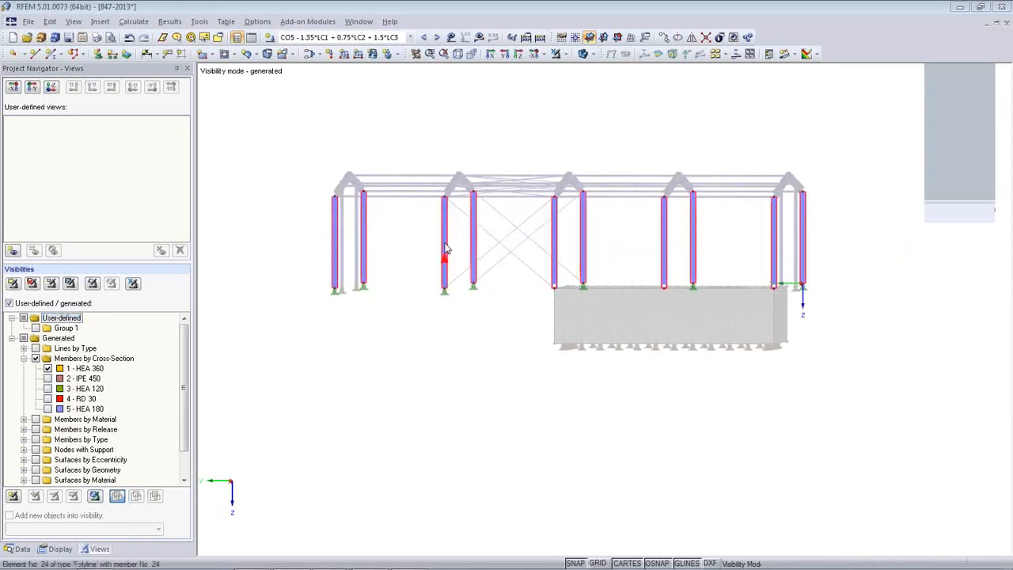
{"action": "double_click", "coordinate": [446, 249]}
{"action": "left_click", "coordinate": [405, 149]}
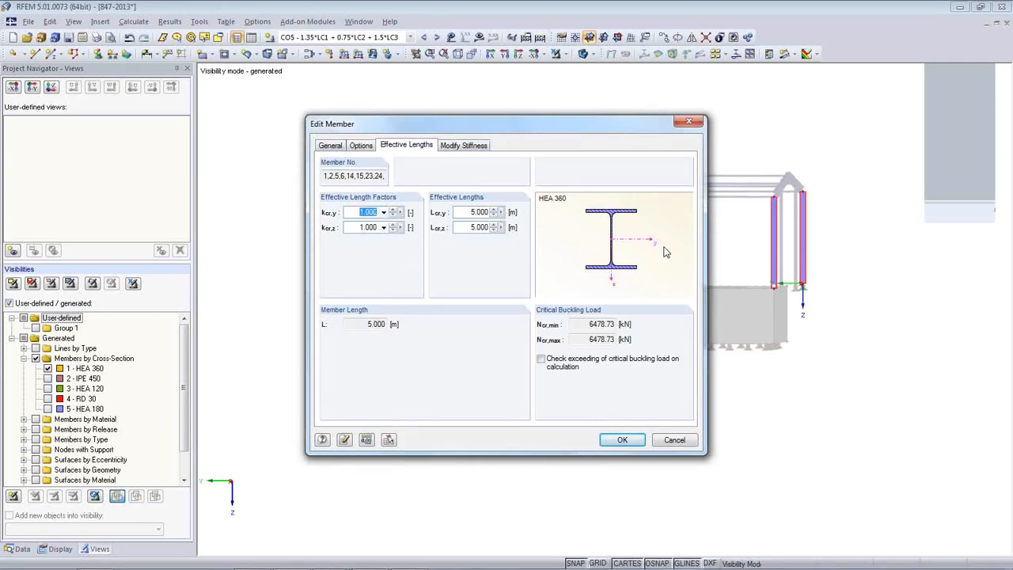
{"action": "type", "text": "3"}
{"action": "left_click", "coordinate": [469, 227]}
{"action": "left_click", "coordinate": [627, 444]}
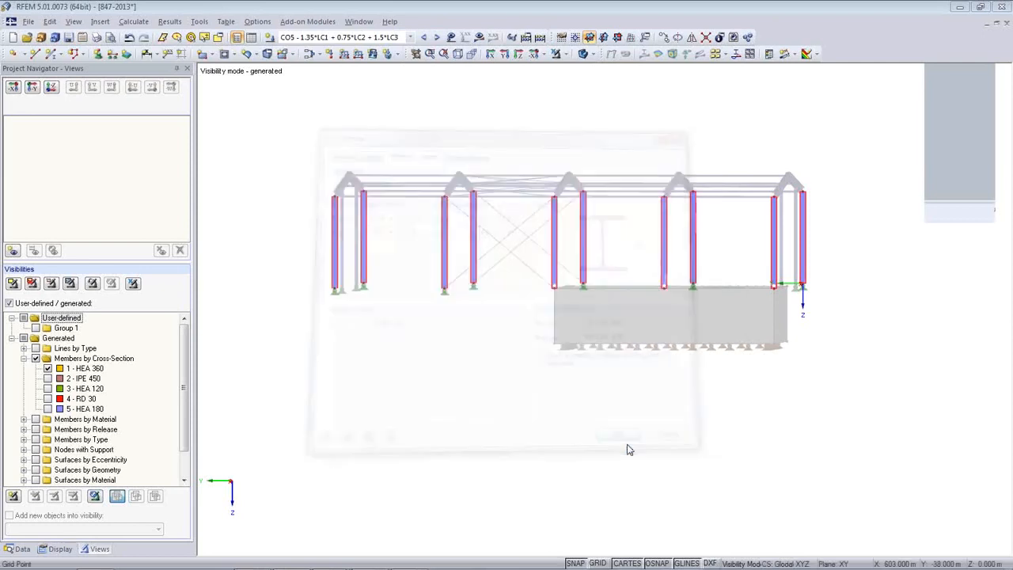
Reopen the RF-STEEL EC3 module and check the columns' effective lengths for buckling about the y-axis.
{"action": "middle_click_drag", "start_coordinate": [479, 410], "coordinate": [514, 529], "text": "ctrl"}
{"action": "left_click", "coordinate": [19, 548]}
{"action": "scroll", "coordinate": [87, 316], "scroll_direction": "up", "scroll_amount": 3}
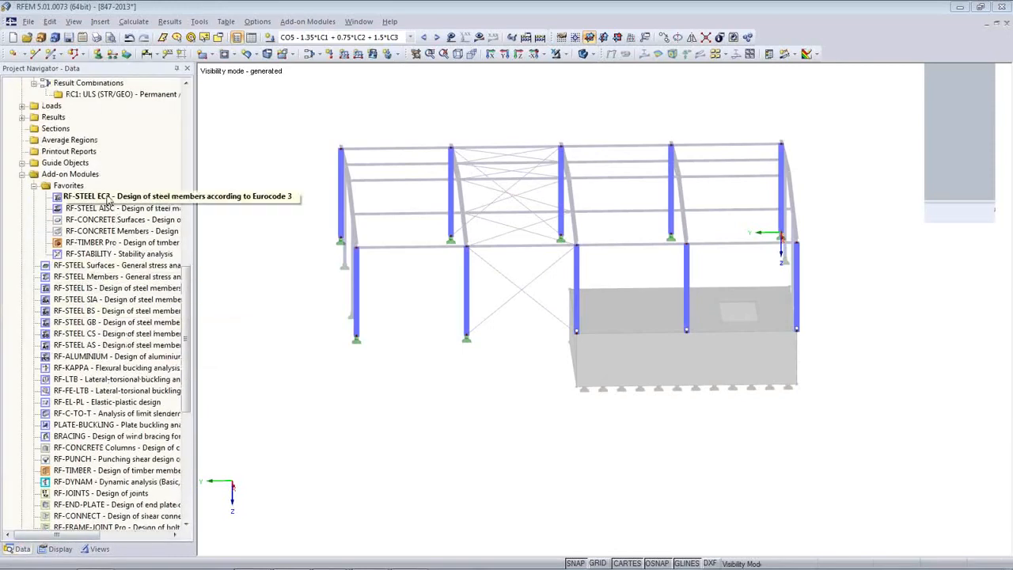
{"action": "double_click", "coordinate": [119, 196]}
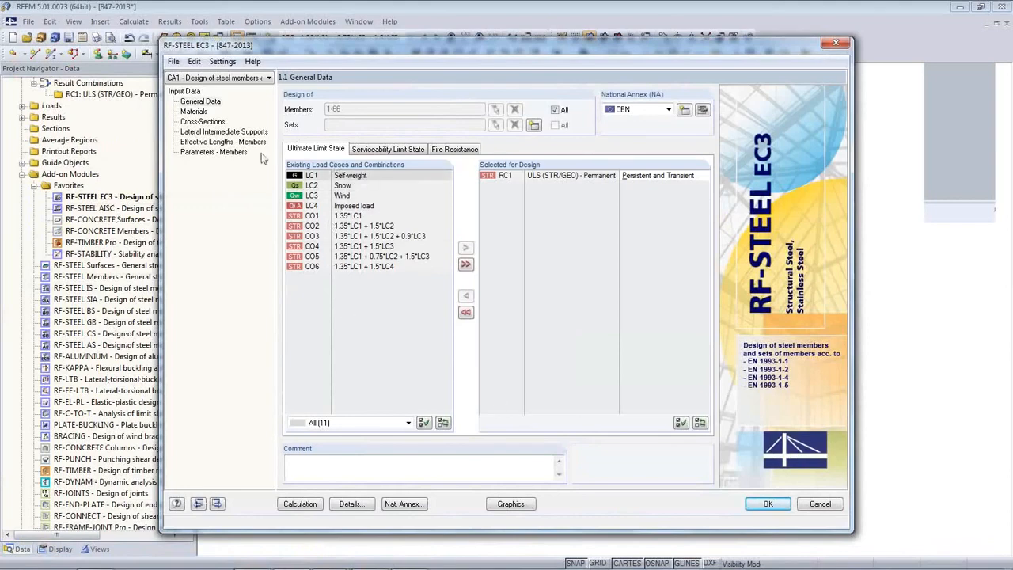
{"action": "left_click", "coordinate": [223, 141]}
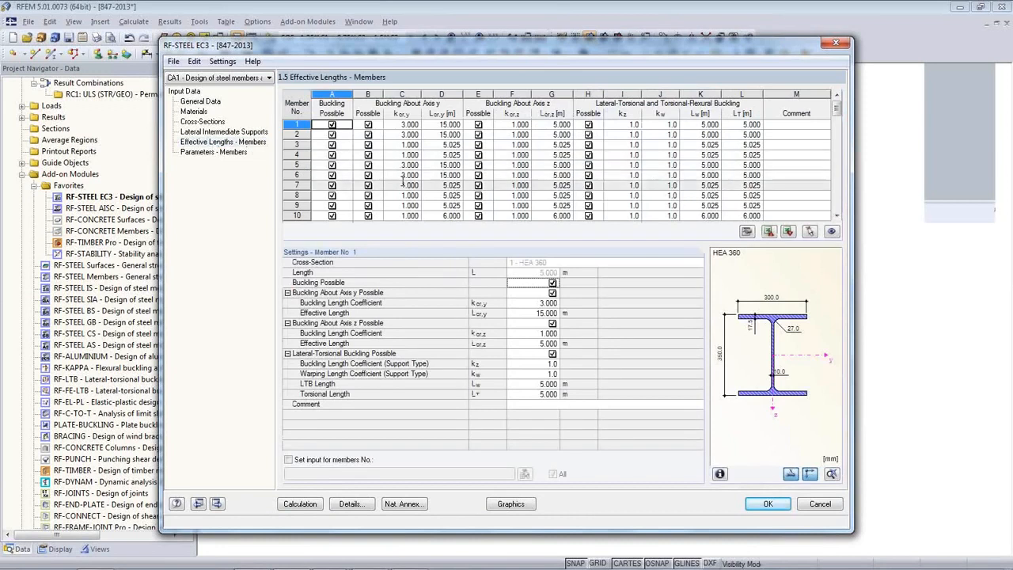
{"action": "left_click", "coordinate": [443, 165]}
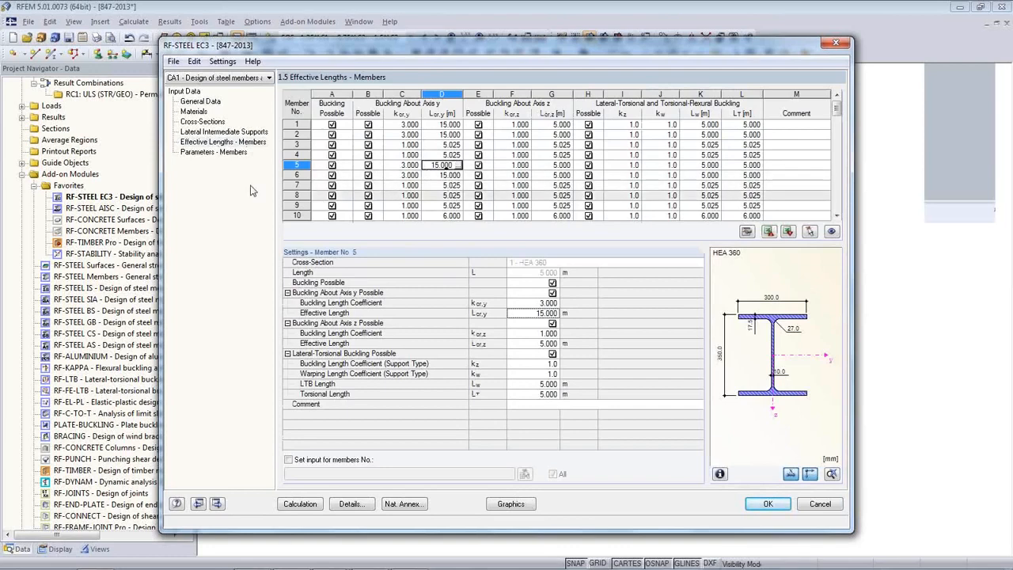
Check the member parameters and the cross-section optimization settings, and run the steel design calculation.
{"action": "left_click", "coordinate": [228, 152]}
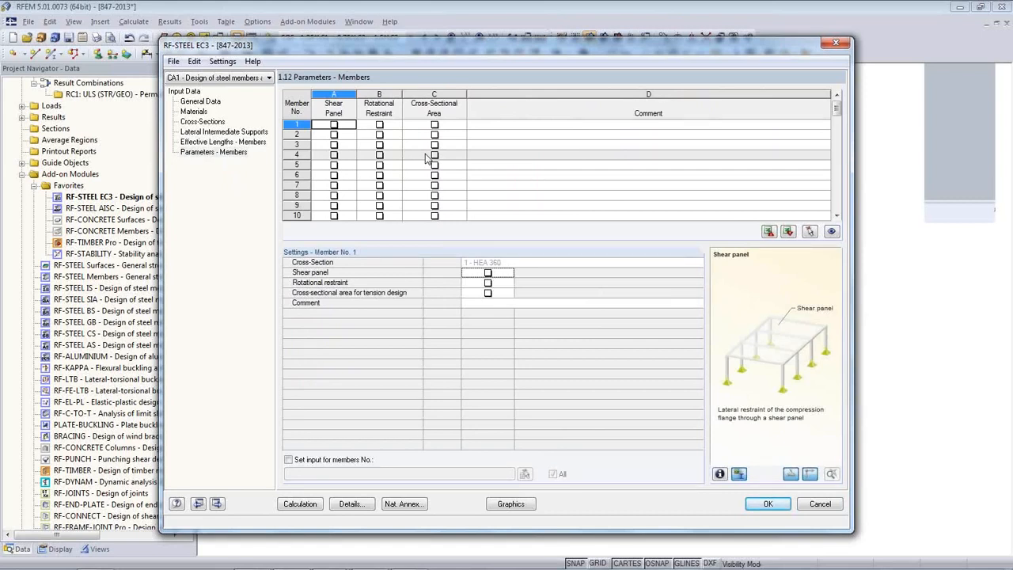
{"action": "left_click_drag", "start_coordinate": [460, 50], "coordinate": [450, 92]}
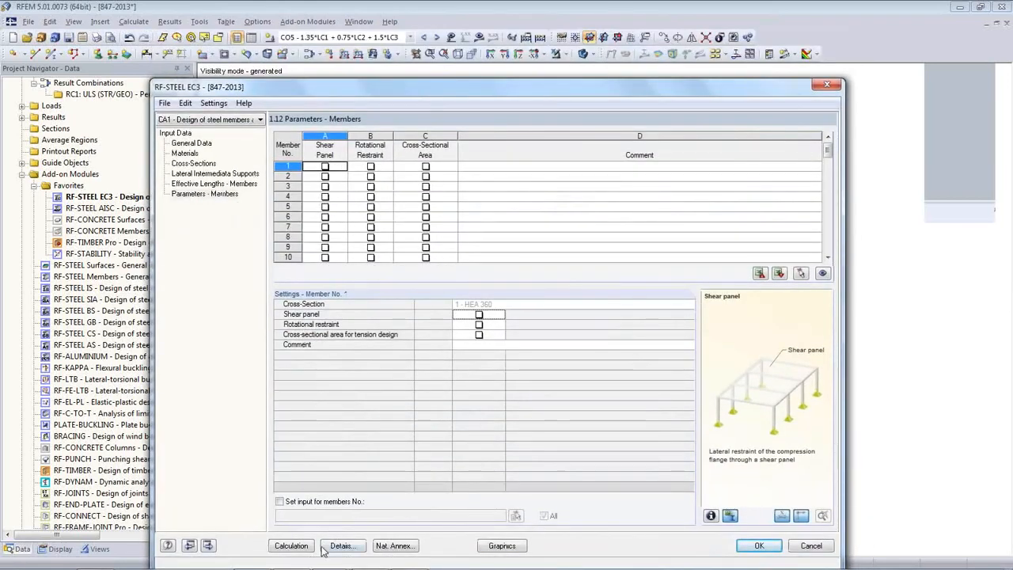
{"action": "left_click", "coordinate": [192, 163]}
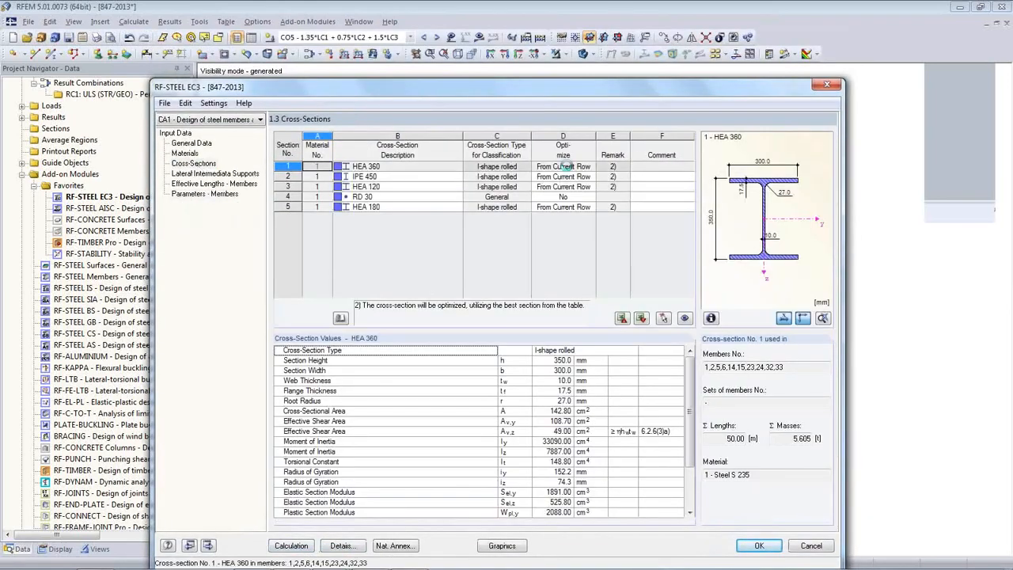
{"action": "left_click", "coordinate": [291, 545]}
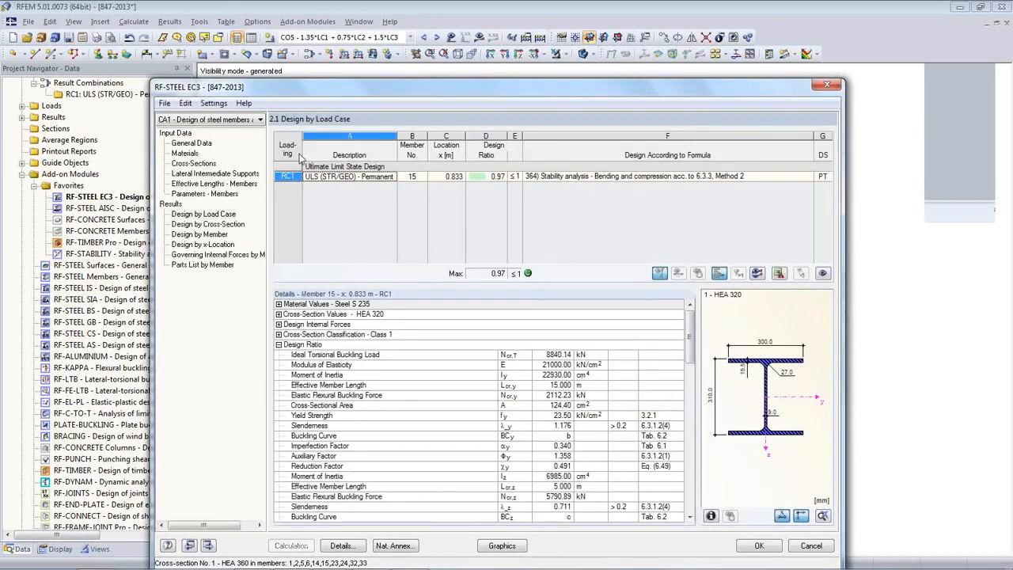
Compare the optimized cross-sections 1, 2, 3 and 5 with their original RFEM sections and check their design ratios.
{"action": "left_click", "coordinate": [198, 164]}
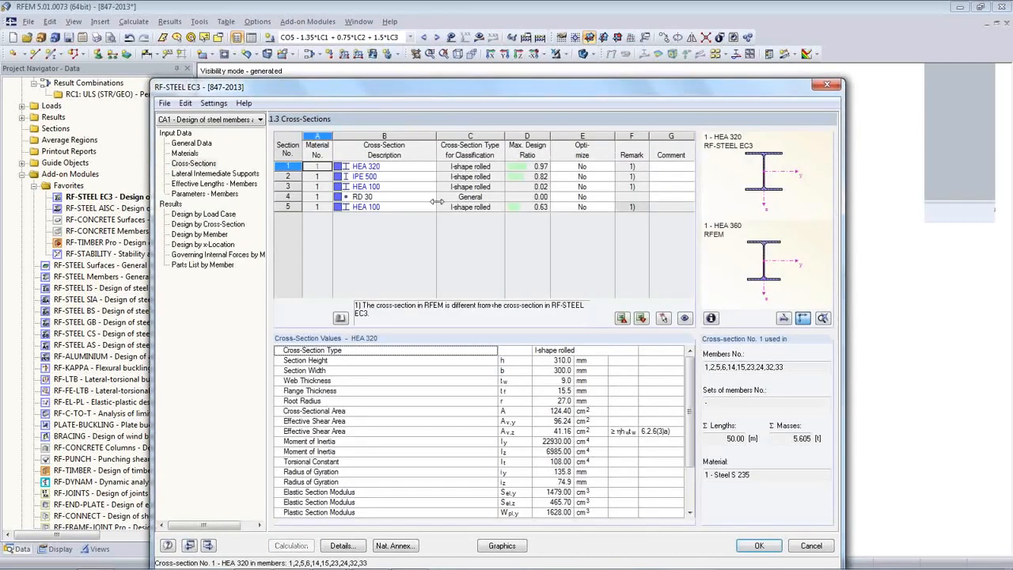
{"action": "left_click", "coordinate": [399, 166]}
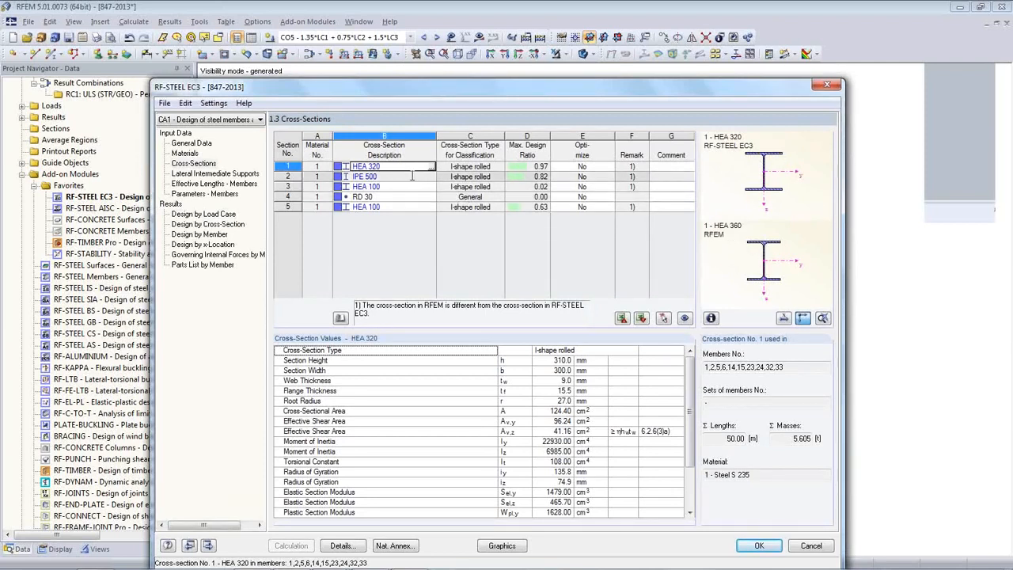
{"action": "key", "text": "Down"}
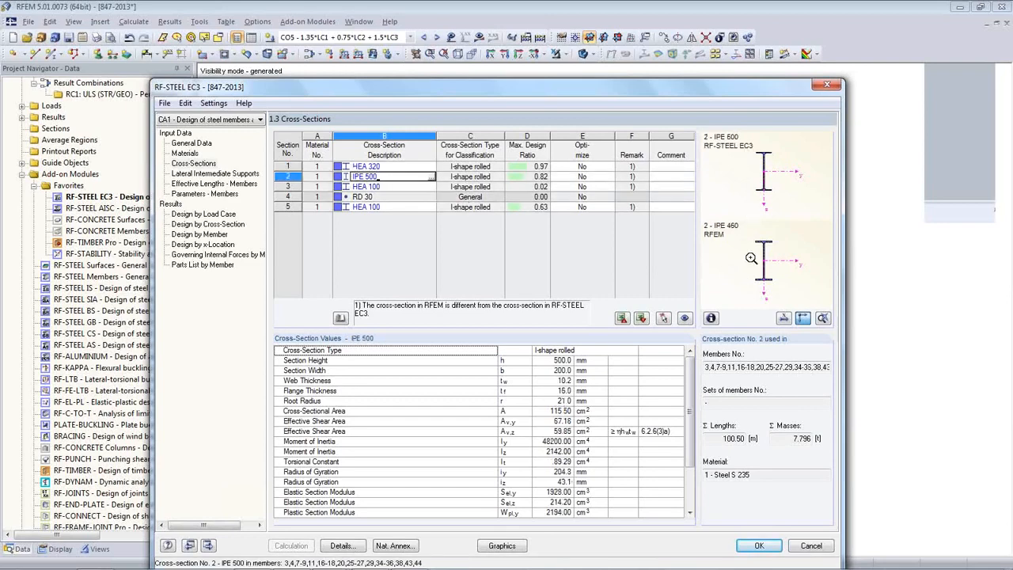
{"action": "left_click", "coordinate": [396, 188]}
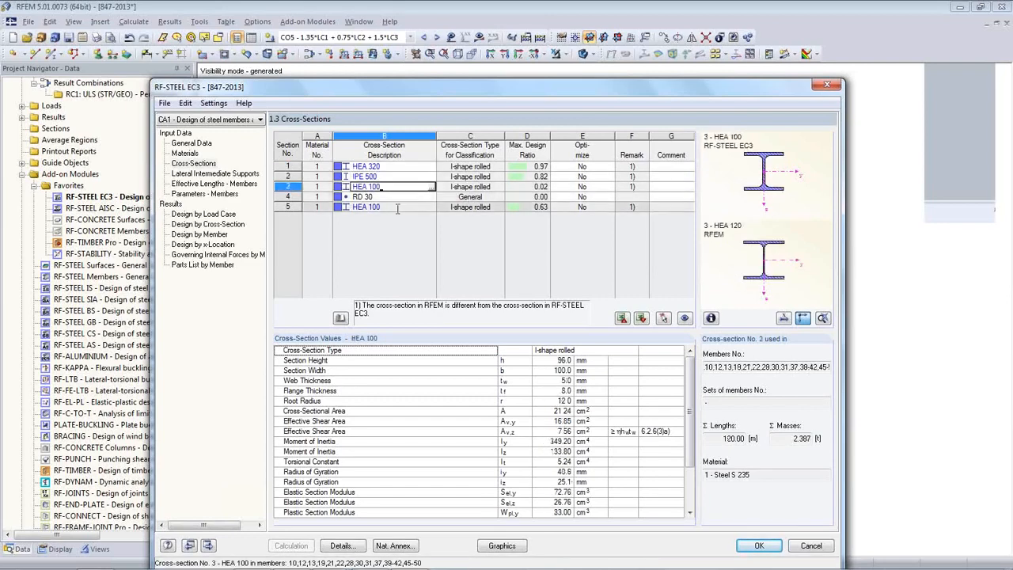
{"action": "left_click", "coordinate": [397, 207]}
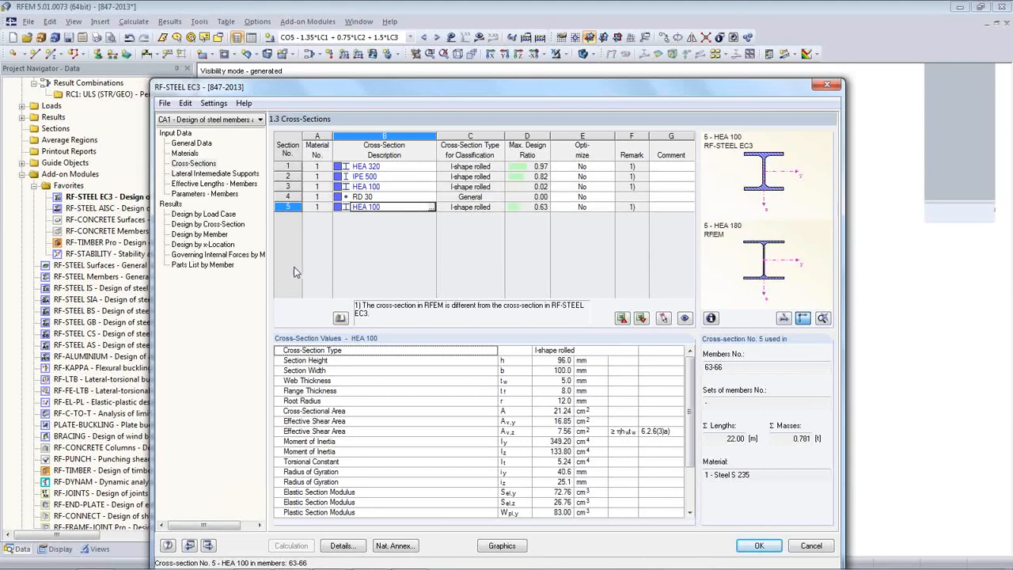
Review the design results by load case, and the compression, shear and torsion checks of the HEA 320 by cross-section.
{"action": "left_click", "coordinate": [202, 214]}
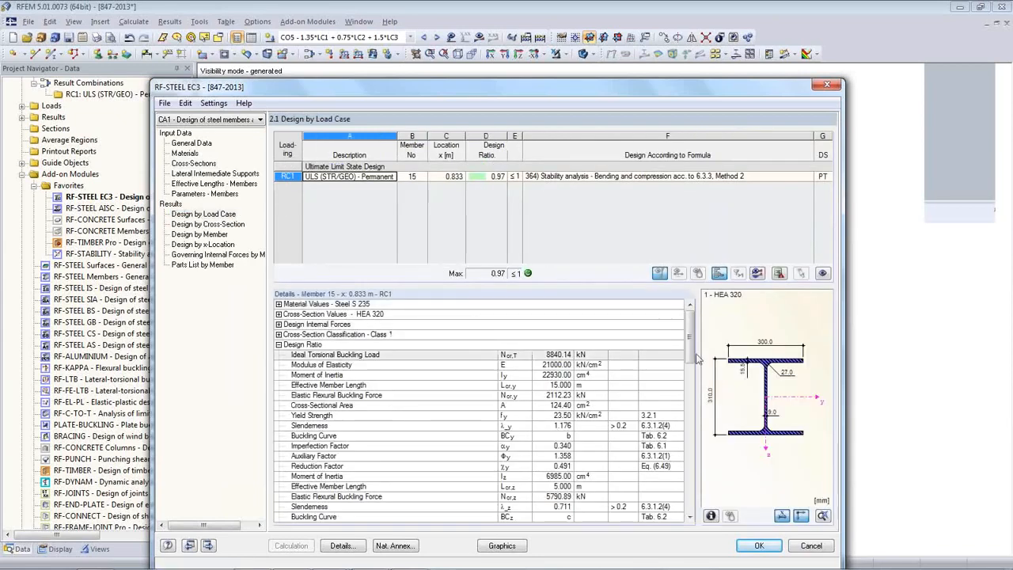
{"action": "left_click", "coordinate": [204, 225]}
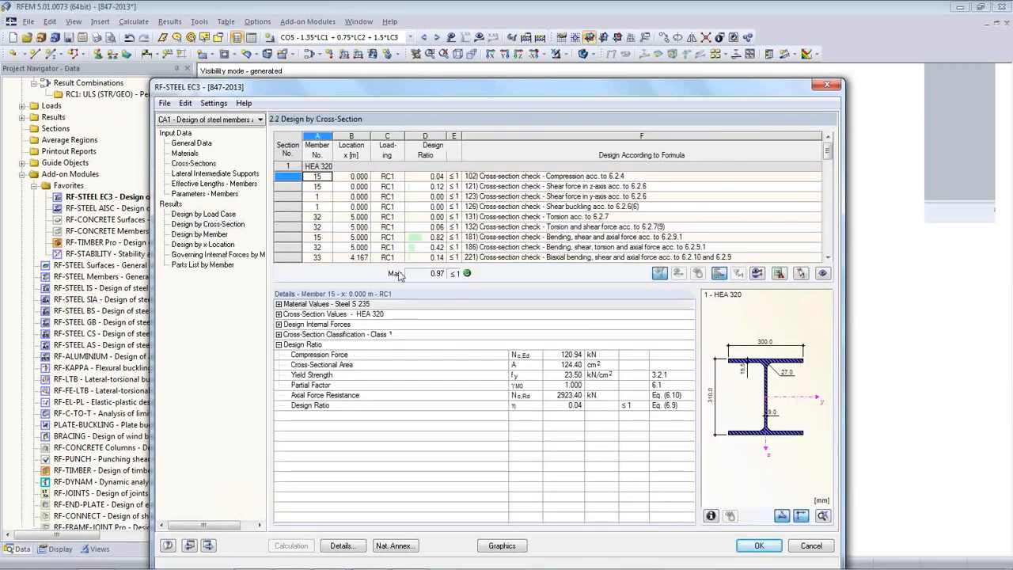
{"action": "left_click", "coordinate": [509, 187]}
{"action": "left_click", "coordinate": [509, 197]}
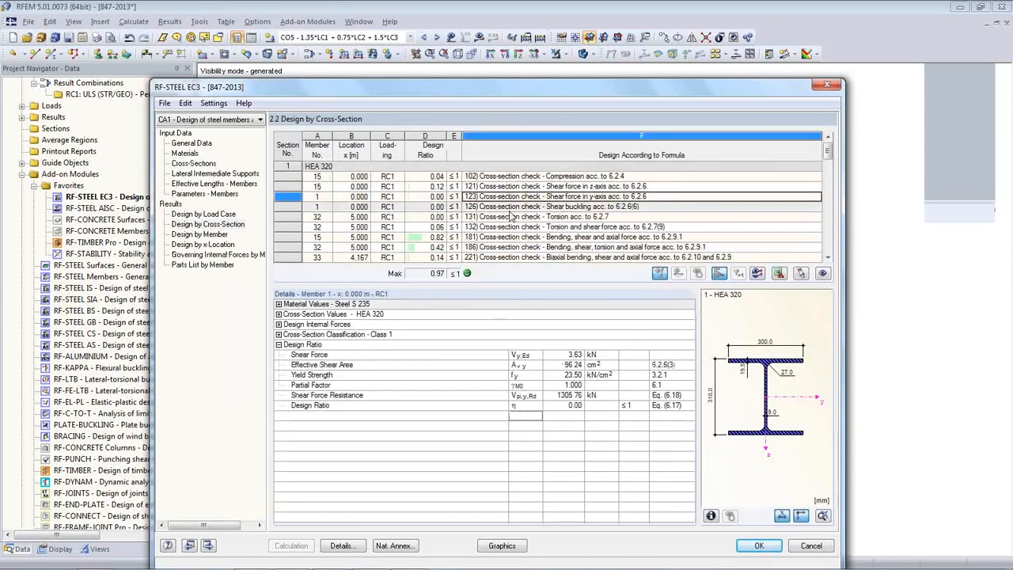
{"action": "left_click", "coordinate": [511, 217]}
Examine the design details of the HEA 320 check for biaxial bending, shear and axial force on member 33.
{"action": "left_click", "coordinate": [550, 257]}
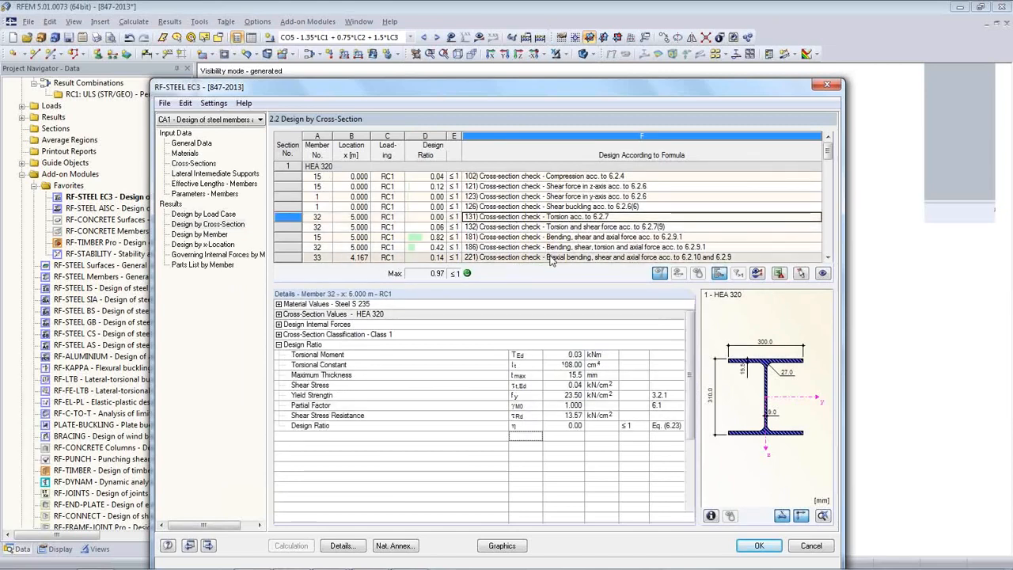
{"action": "left_click_drag", "start_coordinate": [689, 362], "coordinate": [689, 466]}
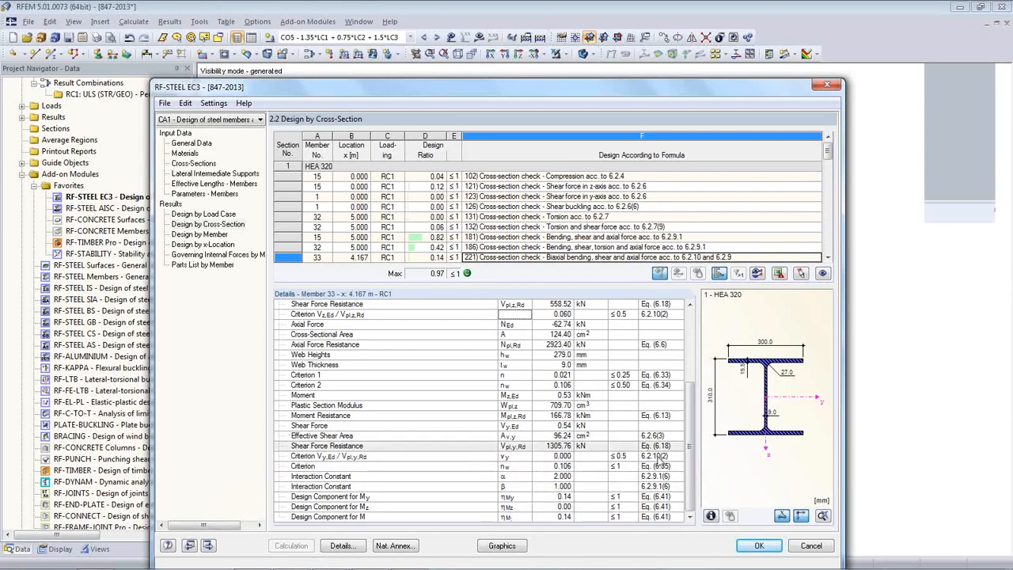
{"action": "mouse_move", "coordinate": [689, 503]}
{"action": "left_mouse_down"}
{"action": "mouse_move", "coordinate": [690, 439]}
{"action": "mouse_move", "coordinate": [684, 505]}
{"action": "left_mouse_up"}
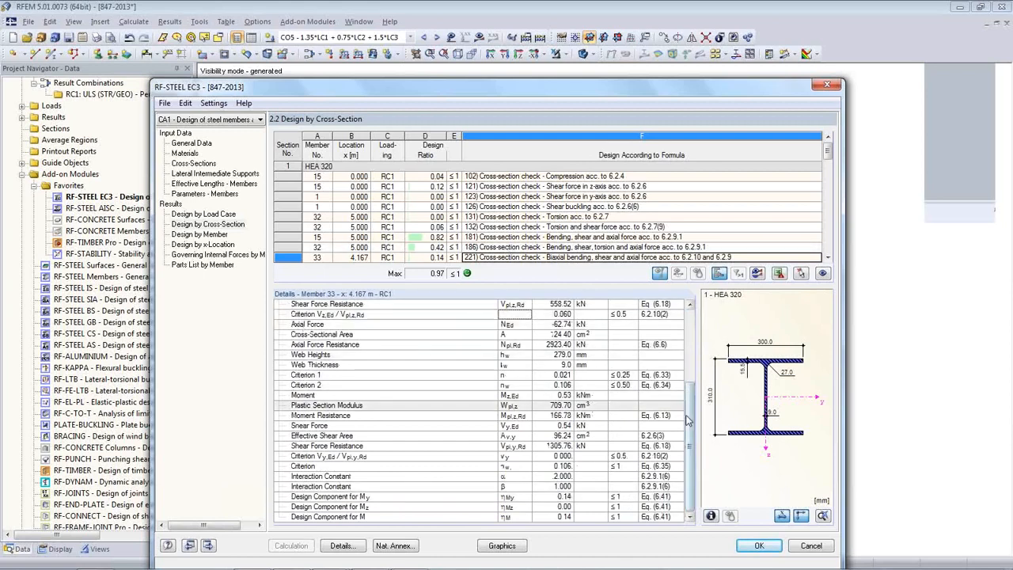
{"action": "left_click_drag", "start_coordinate": [690, 425], "coordinate": [689, 346]}
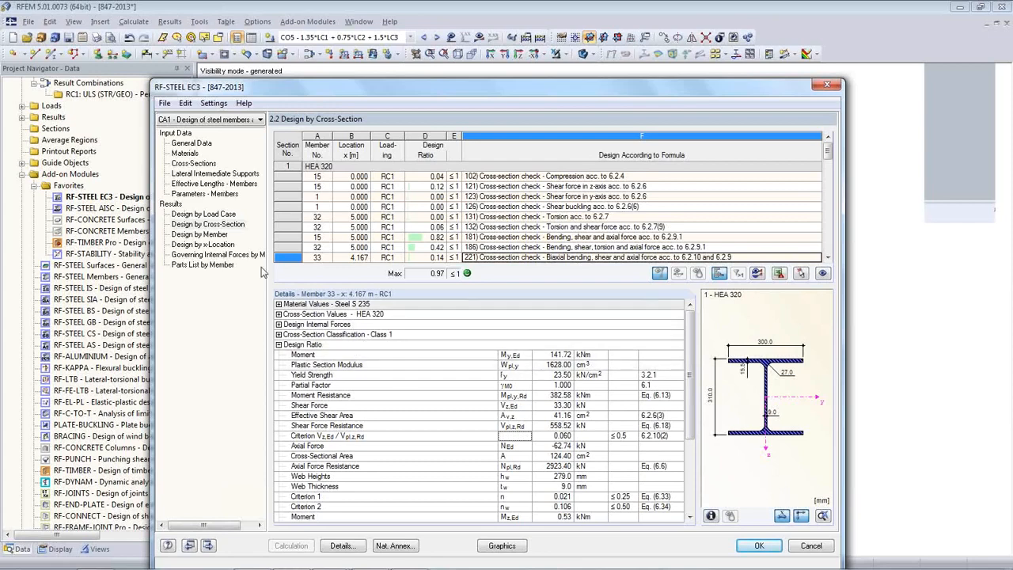
Export all optimized cross-sections to RFEM, accepting the deletion of existing results, and close the design module with its settings kept.
{"action": "left_click", "coordinate": [198, 164]}
{"action": "right_click", "coordinate": [403, 176]}
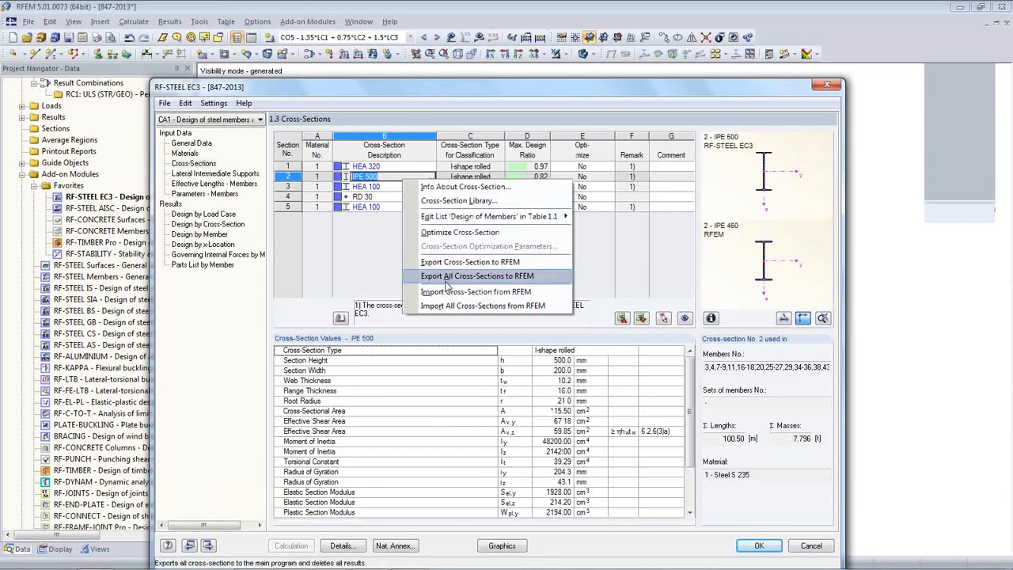
{"action": "left_click", "coordinate": [511, 276]}
{"action": "left_click", "coordinate": [475, 361]}
{"action": "left_click", "coordinate": [479, 363]}
{"action": "left_click", "coordinate": [497, 363]}
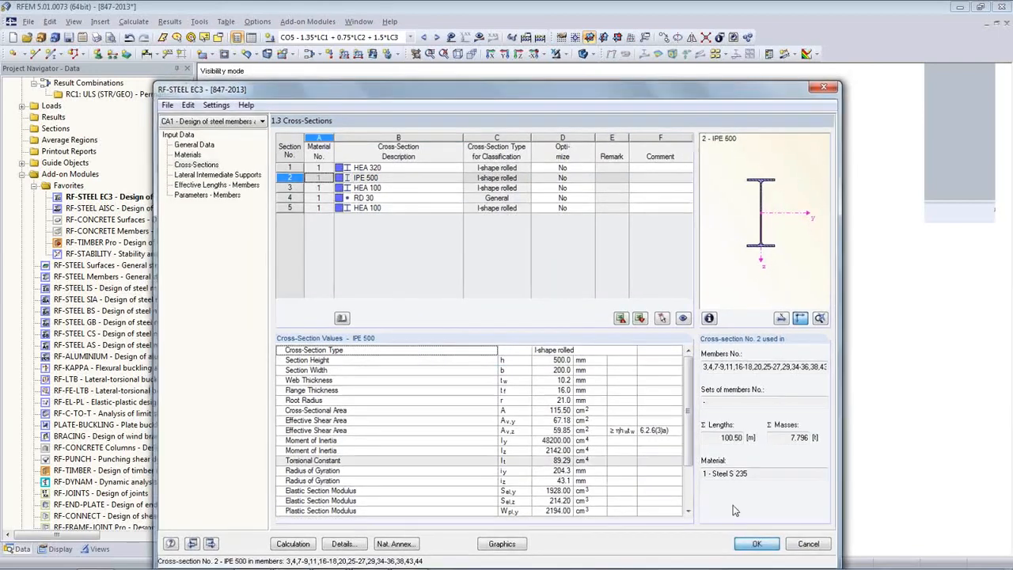
{"action": "left_click", "coordinate": [756, 544]}
Recalculate the model with the exported cross-sections, and calculate and display the RF-STEEL EC3 CA1 results.
{"action": "left_click", "coordinate": [478, 37]}
{"action": "left_click", "coordinate": [485, 318]}
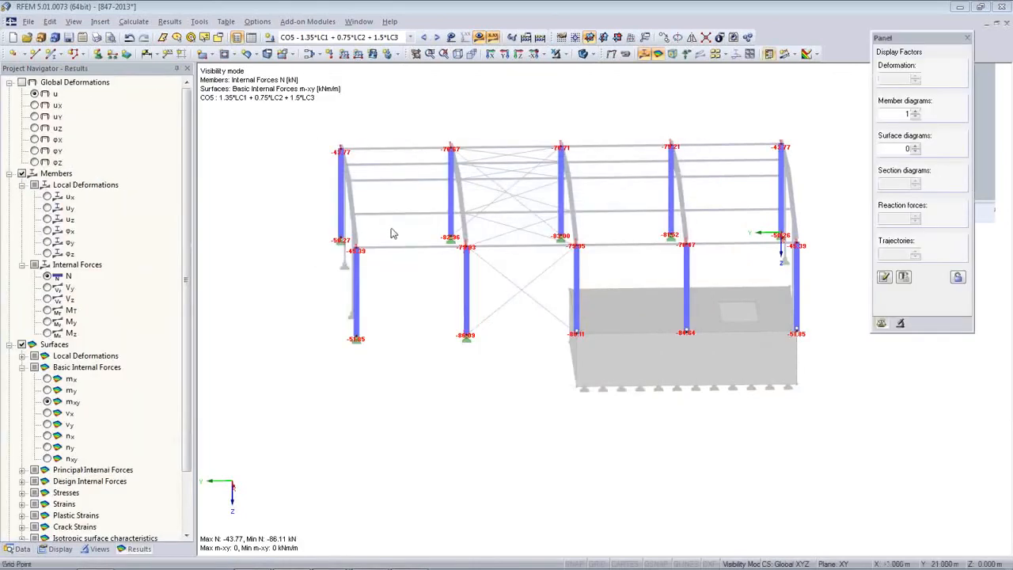
{"action": "left_click", "coordinate": [410, 37]}
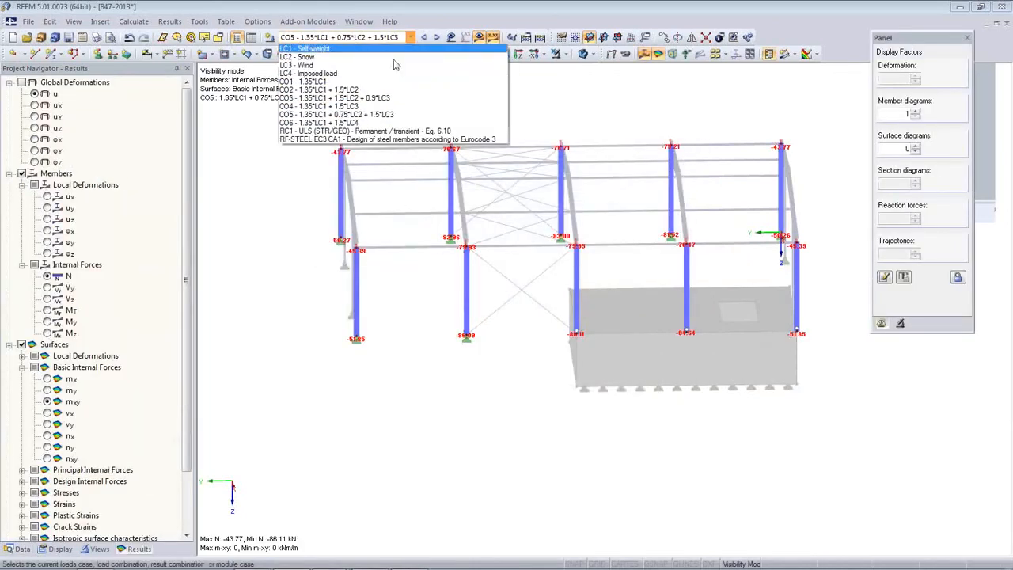
{"action": "left_click", "coordinate": [313, 140]}
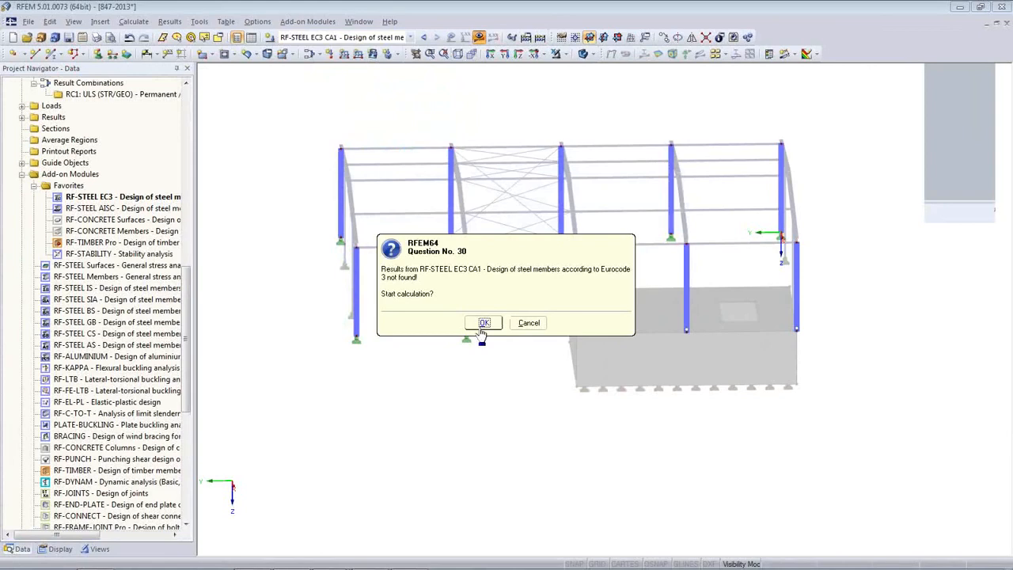
{"action": "left_click", "coordinate": [483, 323]}
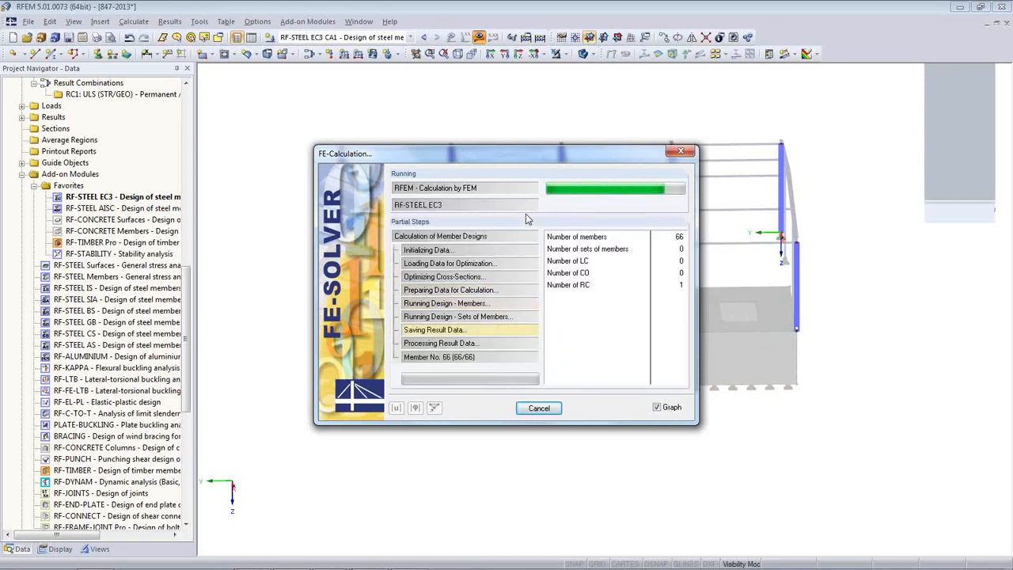
Turn off the user-defined and generated visibilities, and show the whole model as a wireframe in isometric view.
{"action": "left_click", "coordinate": [95, 550]}
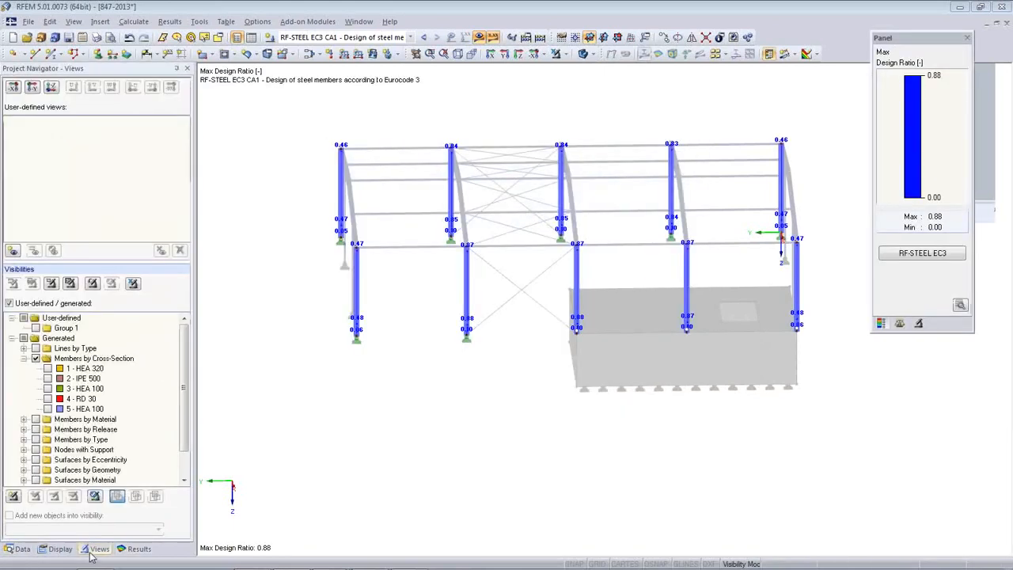
{"action": "left_click", "coordinate": [133, 282]}
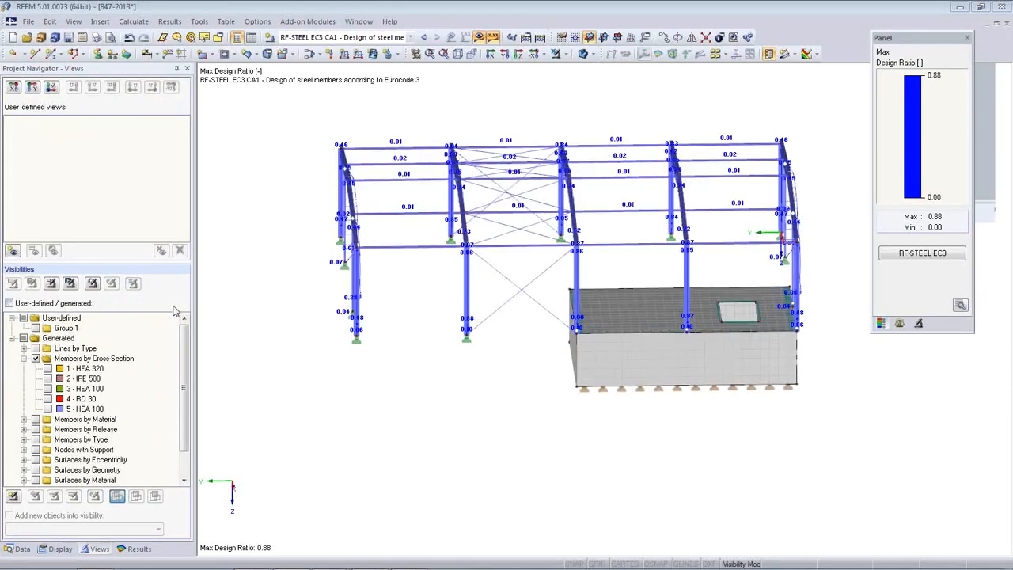
{"action": "left_click", "coordinate": [587, 55]}
{"action": "left_click", "coordinate": [586, 56]}
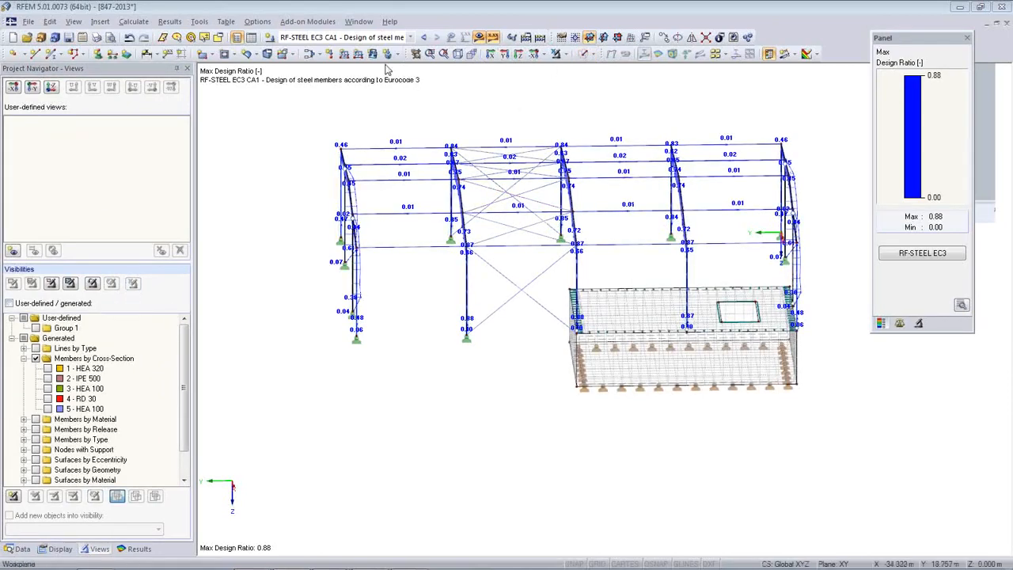
{"action": "left_click", "coordinate": [457, 56]}
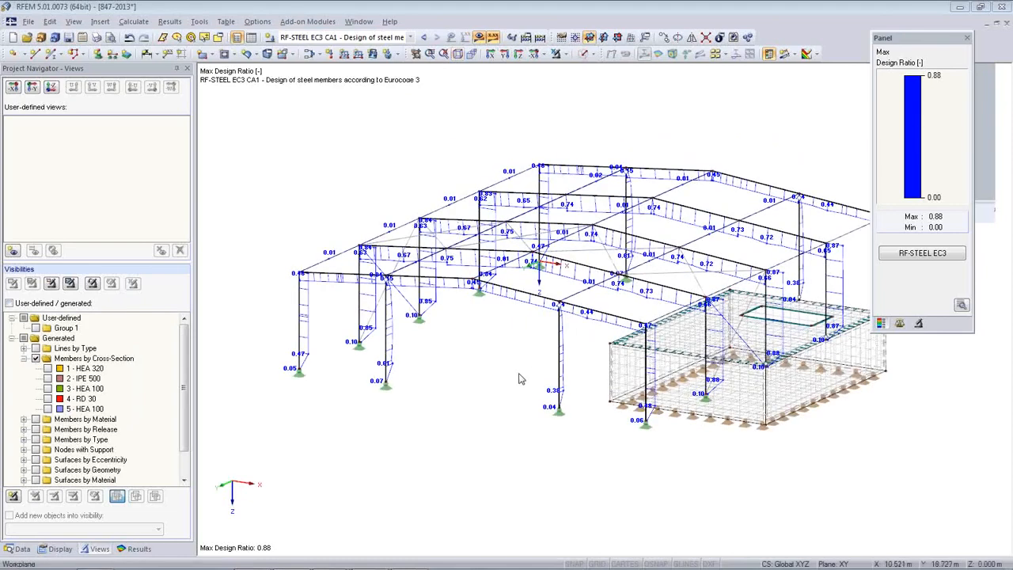
{"action": "middle_click_drag", "start_coordinate": [524, 379], "coordinate": [435, 333]}
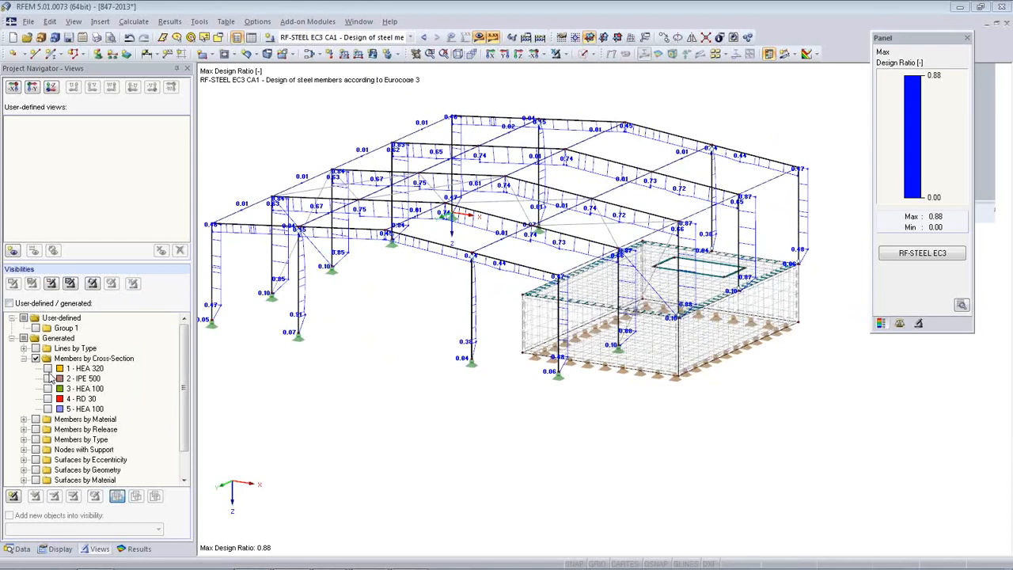
Limit the visible objects to members of material Steel S 235 and stop showing hidden objects in the background.
{"action": "left_click", "coordinate": [36, 419]}
{"action": "left_click", "coordinate": [24, 418]}
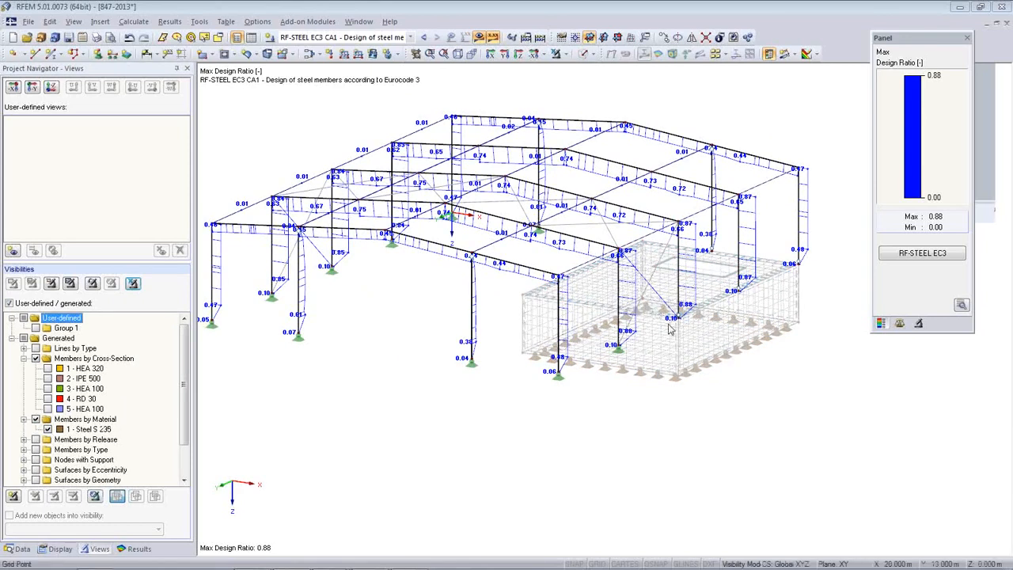
{"action": "right_click", "coordinate": [638, 366]}
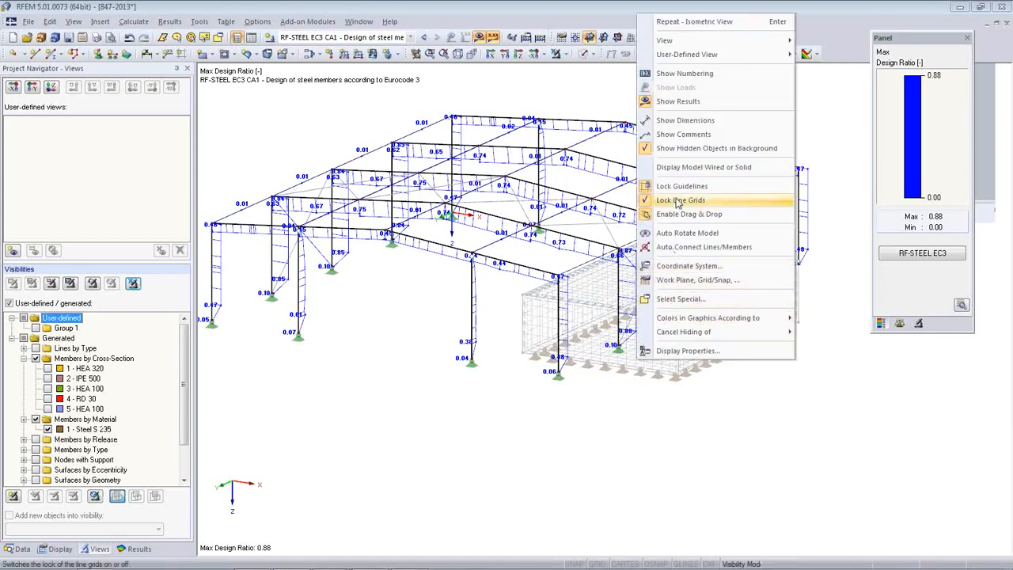
{"action": "left_click", "coordinate": [643, 151]}
{"action": "middle_click_drag", "start_coordinate": [677, 371], "coordinate": [694, 471]}
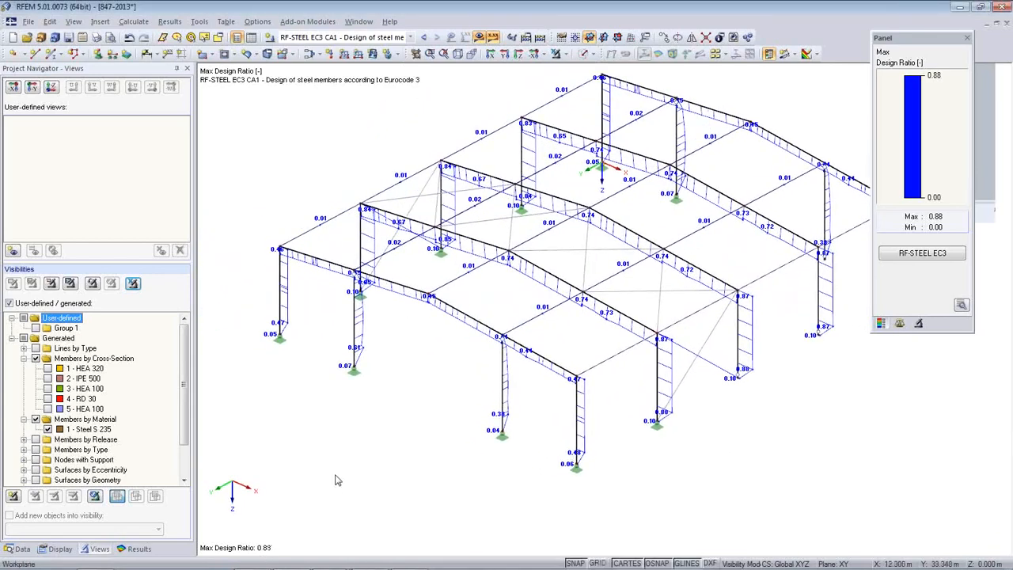
{"action": "scroll", "coordinate": [345, 477], "scroll_direction": "down", "scroll_amount": 1}
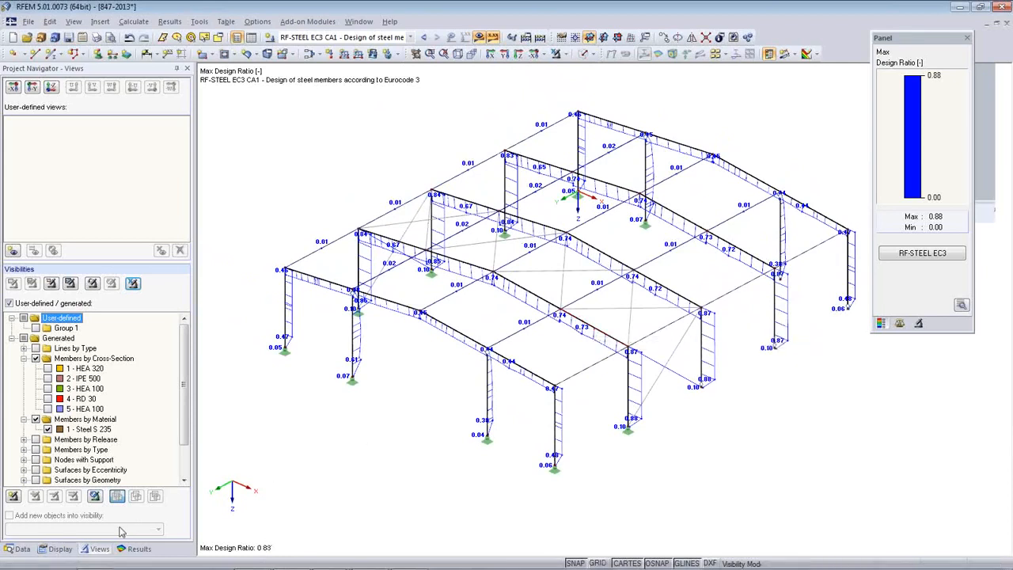
Display the member design ratios as colored members without diagrams.
{"action": "left_click", "coordinate": [134, 548]}
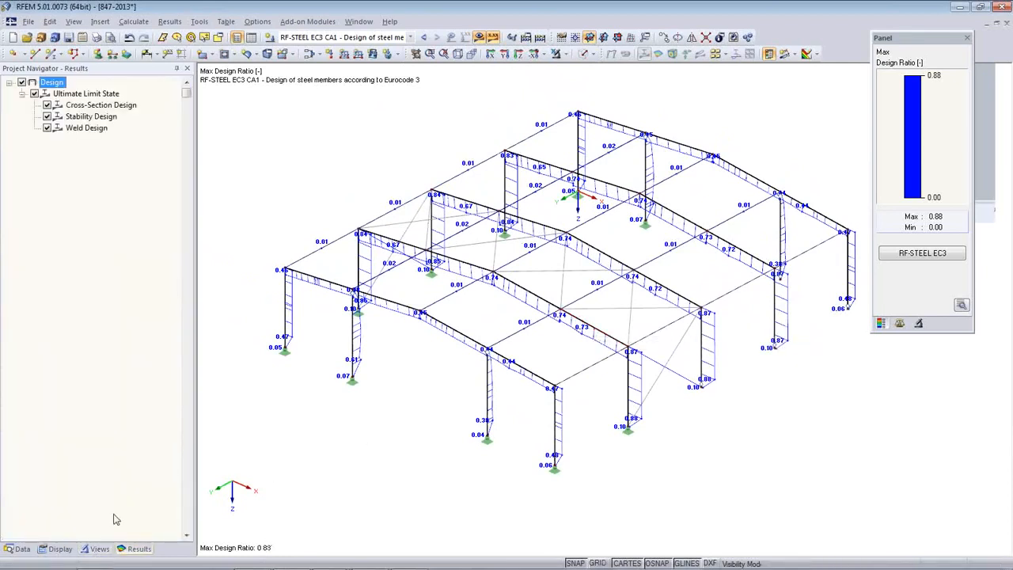
{"action": "left_click", "coordinate": [61, 549]}
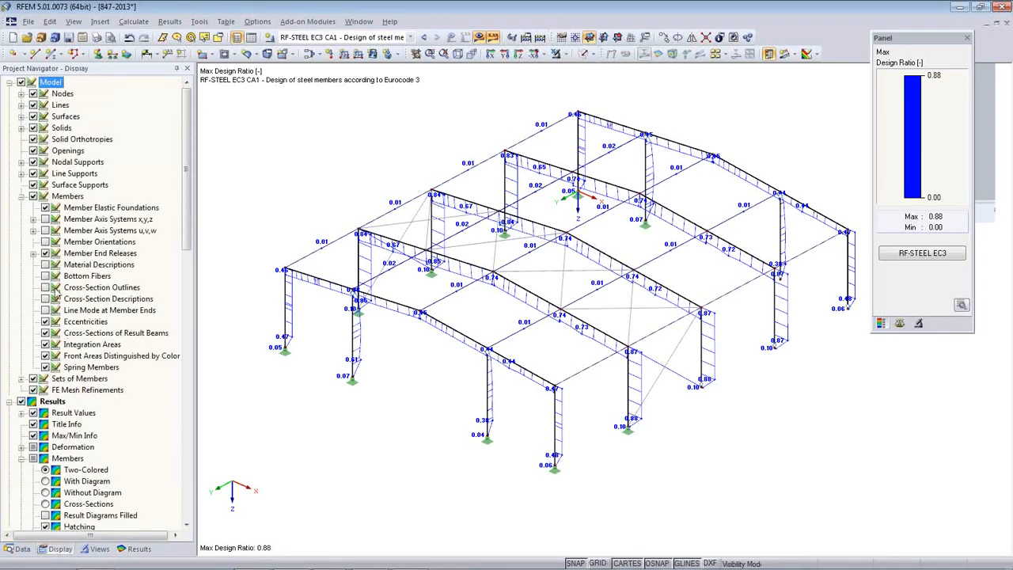
{"action": "left_click", "coordinate": [21, 196]}
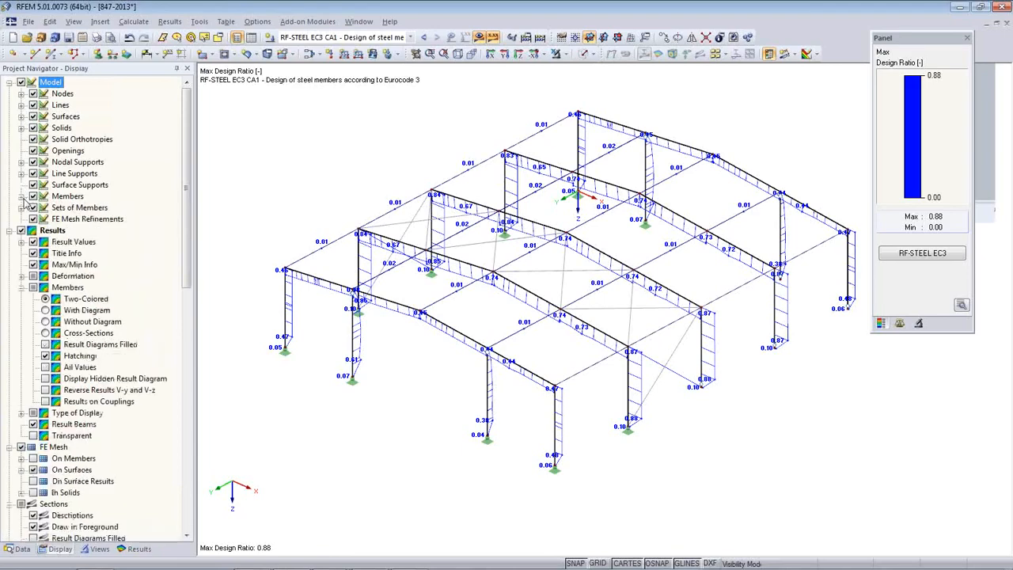
{"action": "left_click", "coordinate": [45, 322]}
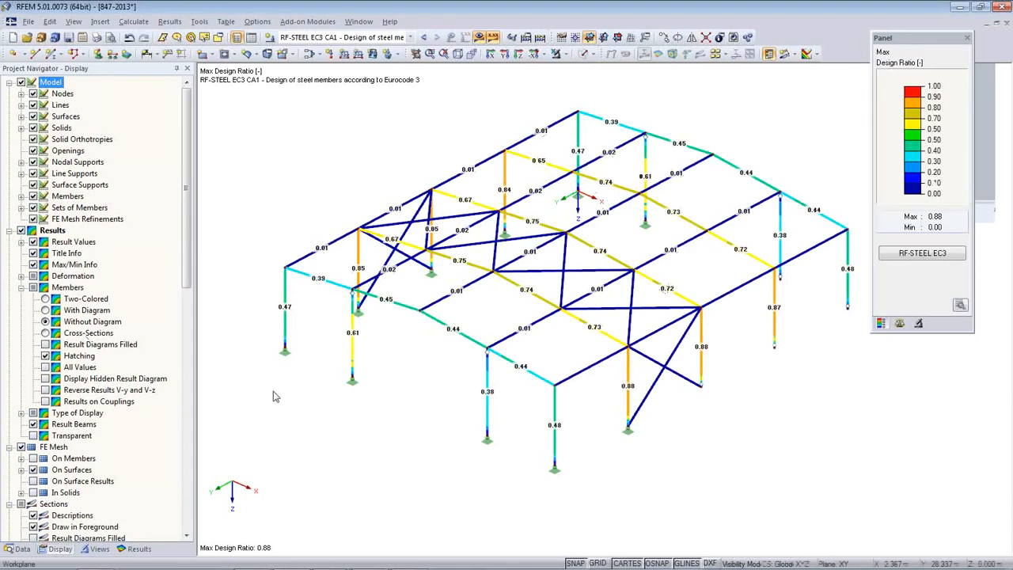
{"action": "middle_click_drag", "start_coordinate": [696, 426], "coordinate": [627, 444], "text": "ctrl"}
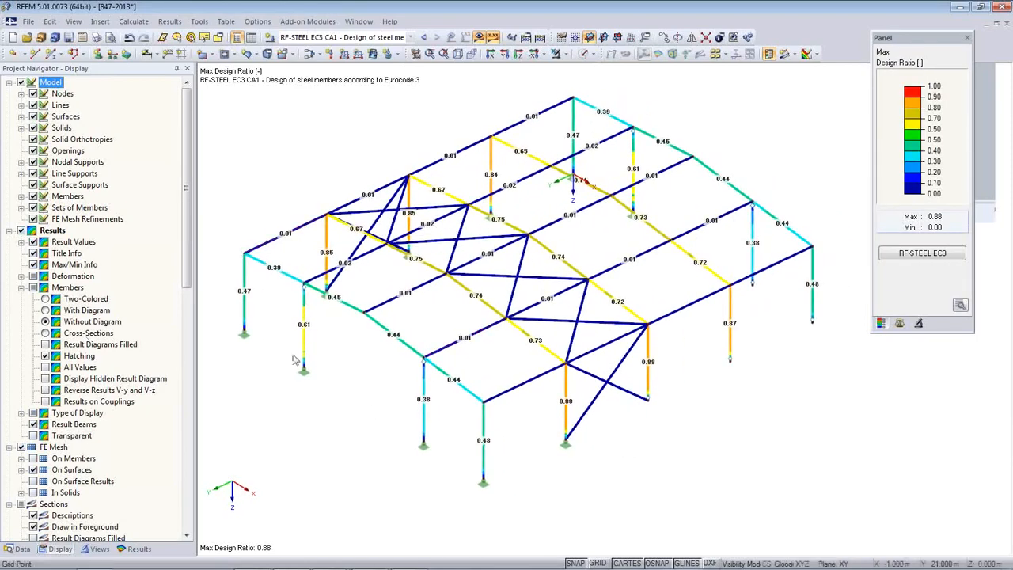
Send the design ratio graphic to printout report PR1, created with template 7 - RFEM, Steel and Concrete, and switch to the report.
{"action": "left_click", "coordinate": [96, 38]}
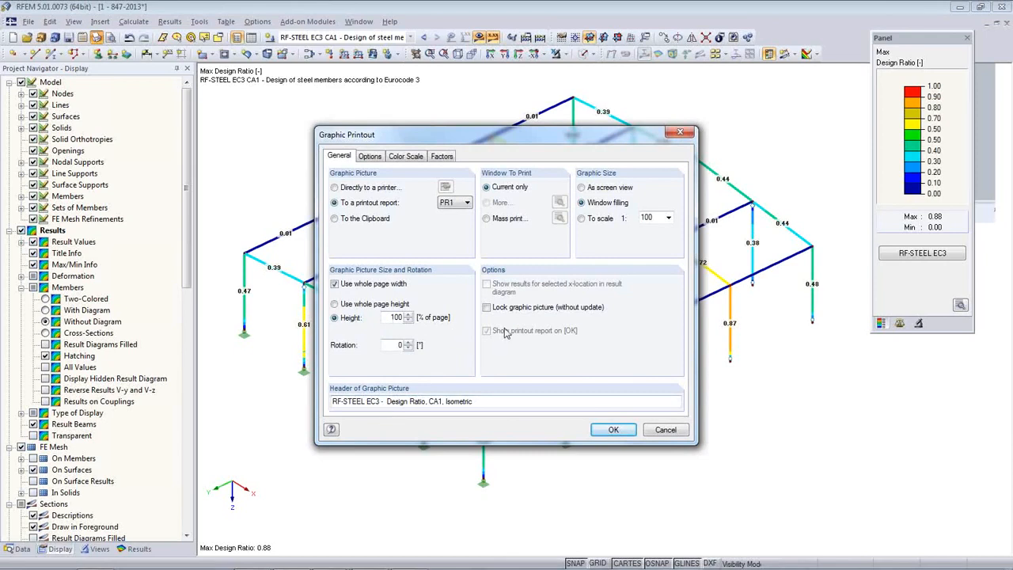
{"action": "left_click", "coordinate": [612, 431]}
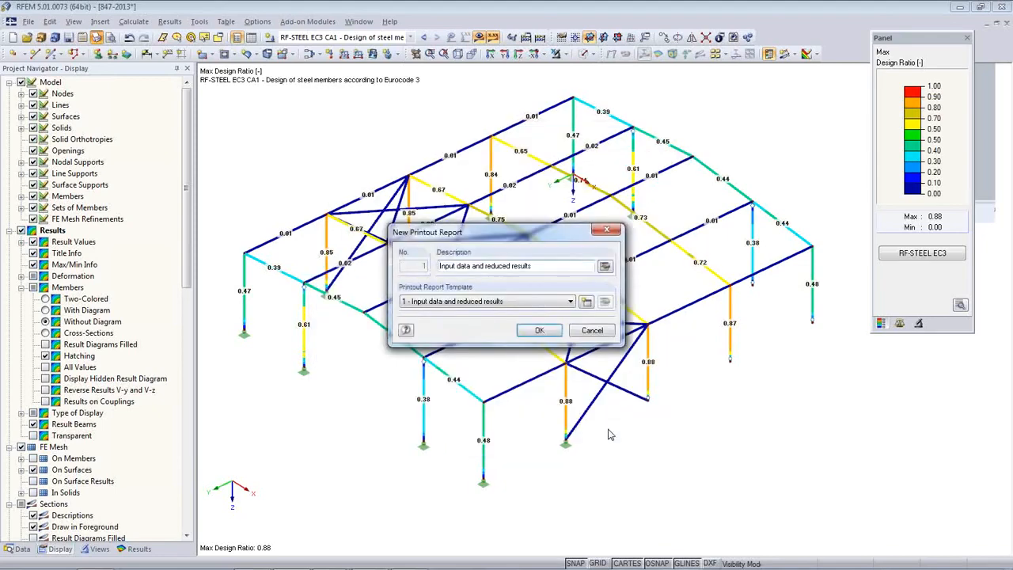
{"action": "left_click", "coordinate": [571, 303]}
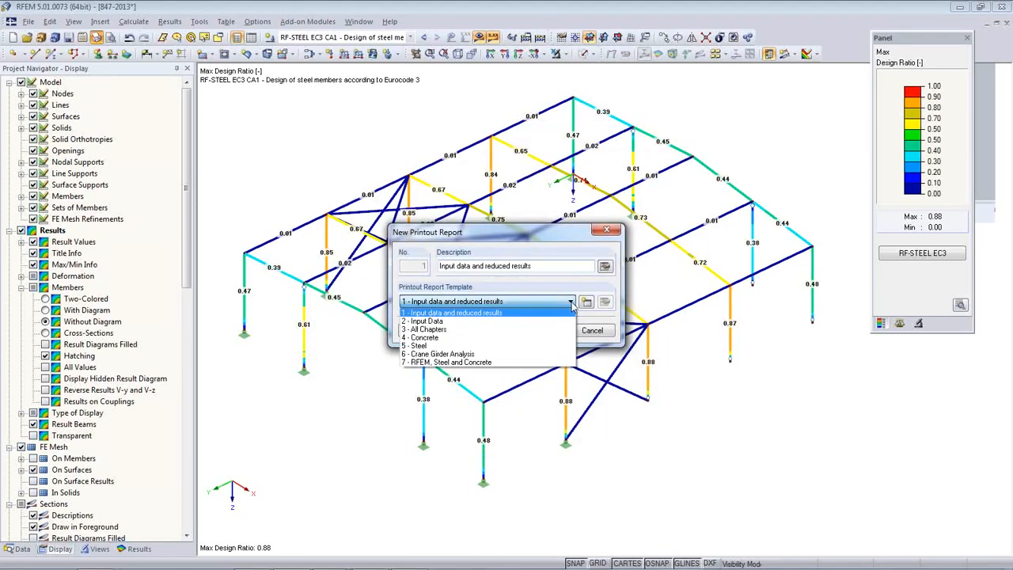
{"action": "left_click", "coordinate": [543, 363]}
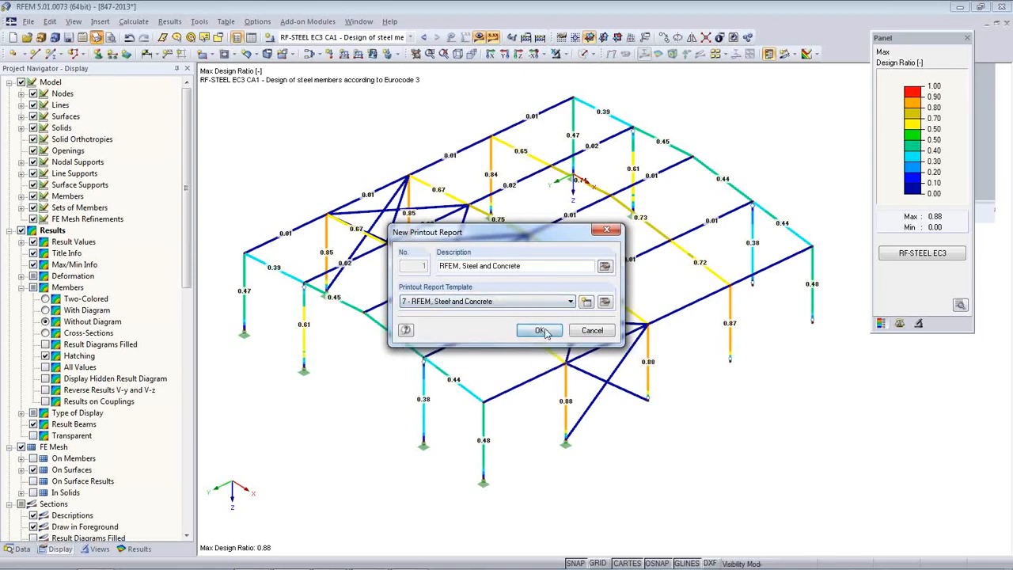
{"action": "left_click", "coordinate": [543, 335]}
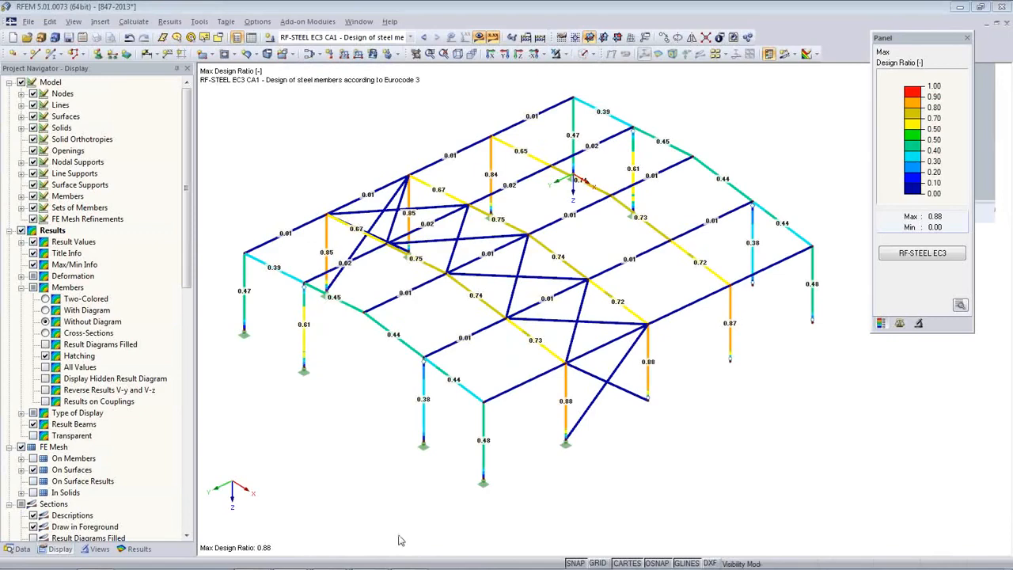
{"action": "mouse_move", "coordinate": [405, 568]}
{"action": "mouse_move", "coordinate": [301, 561]}
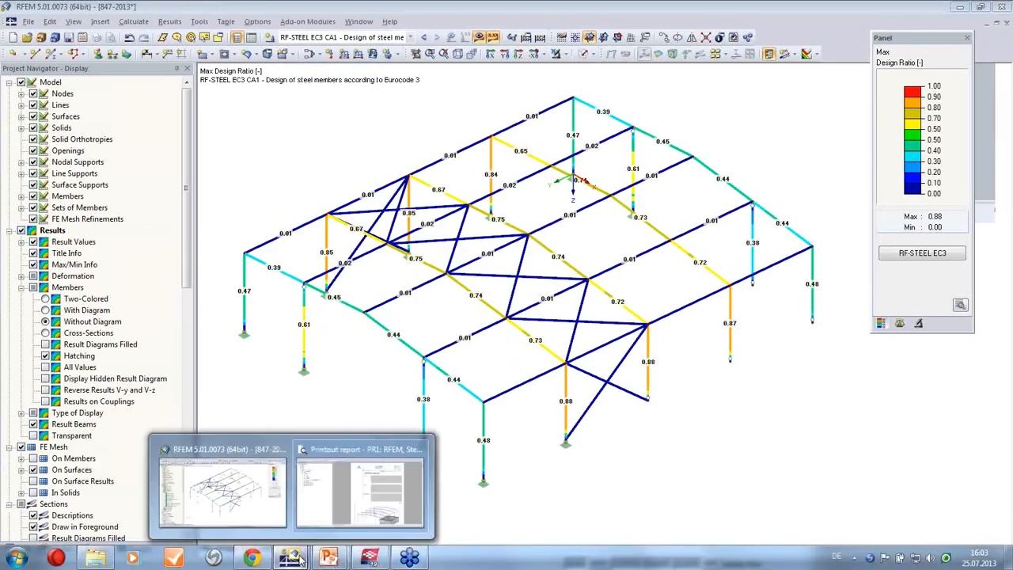
{"action": "left_click", "coordinate": [353, 506]}
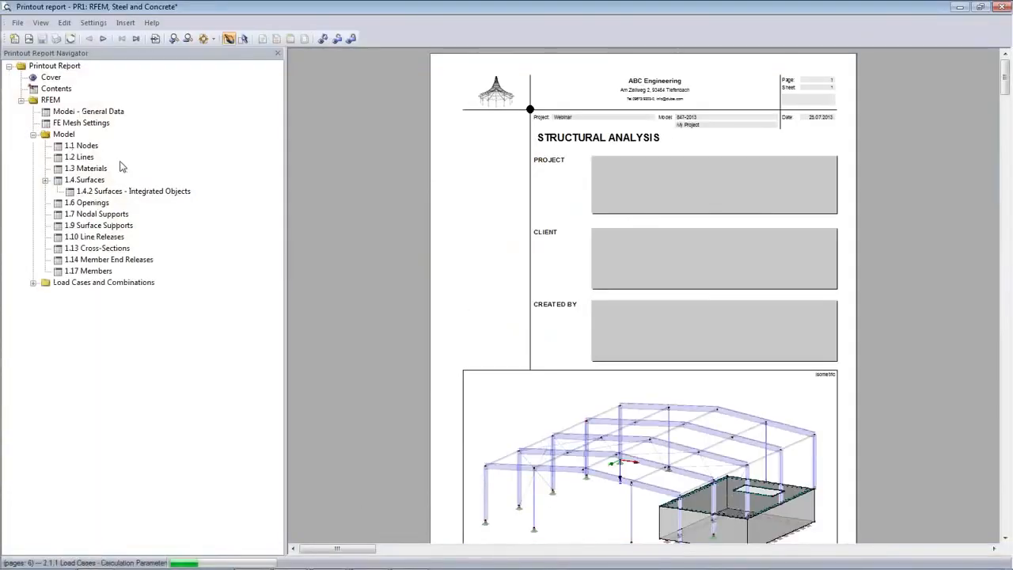
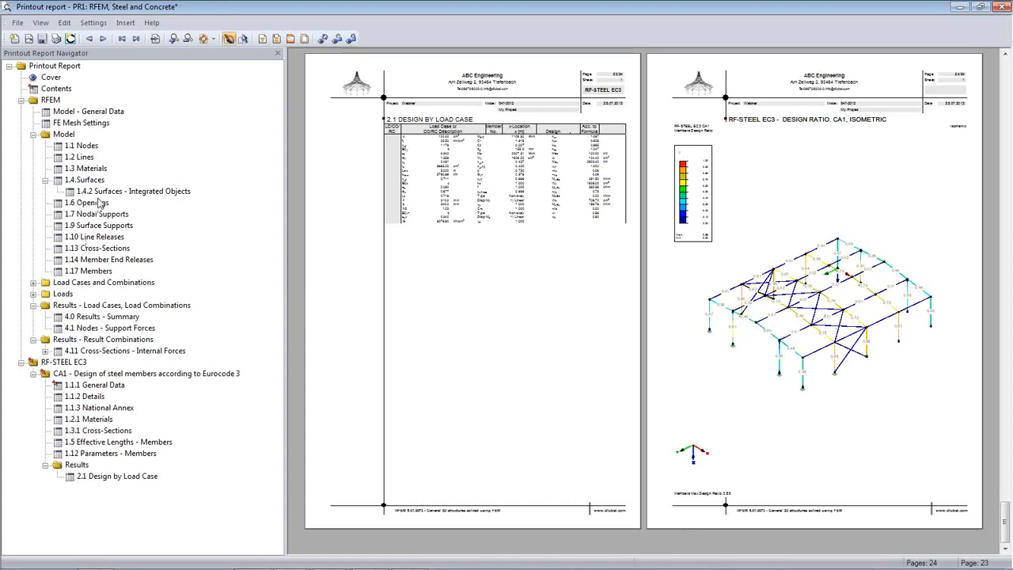
Review the model data tables in the printout report, from materials through cross-sections to member end releases.
{"action": "left_click", "coordinate": [86, 168]}
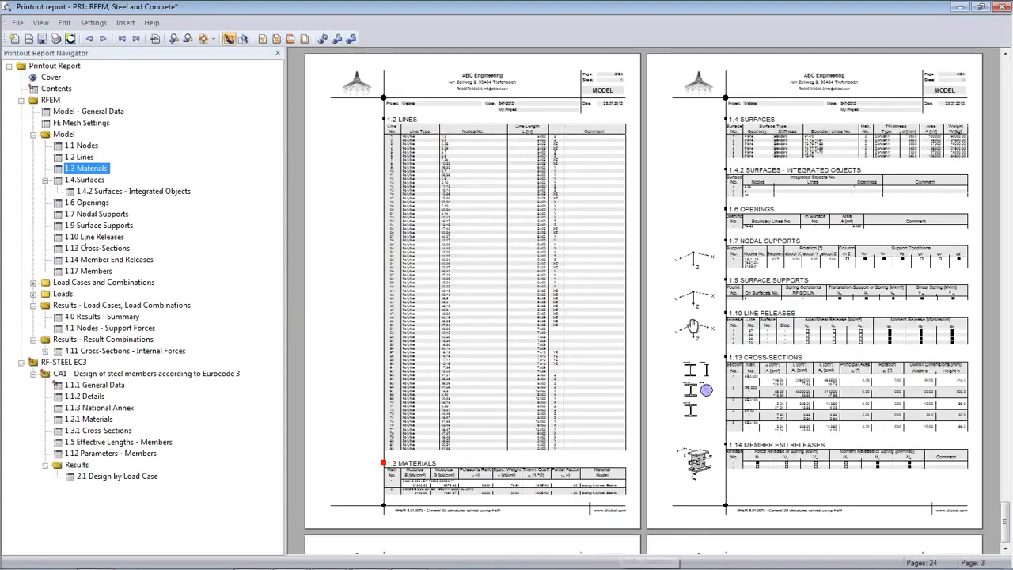
{"action": "left_click", "coordinate": [726, 335]}
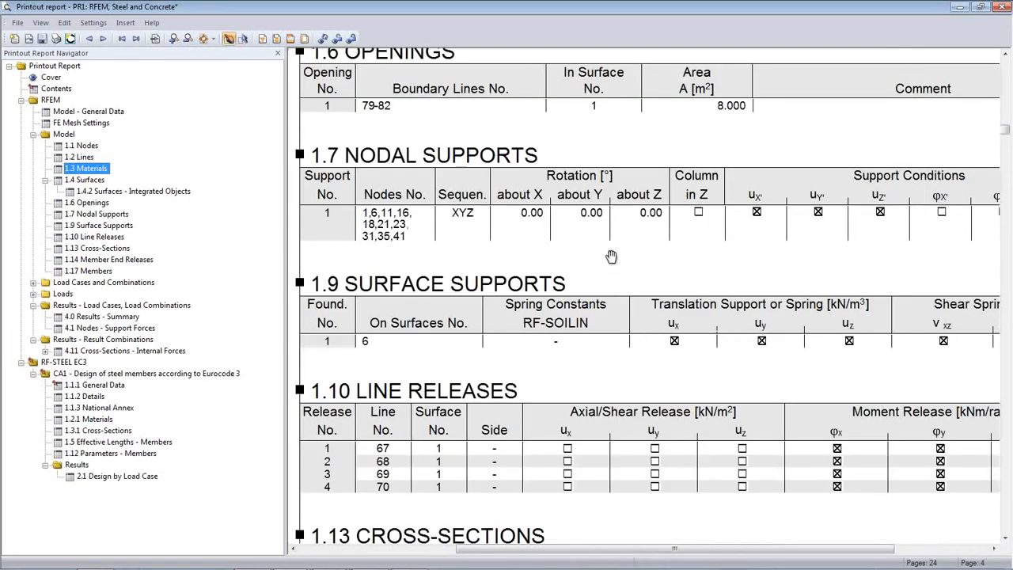
{"action": "scroll", "coordinate": [611, 258], "scroll_direction": "down", "scroll_amount": 10}
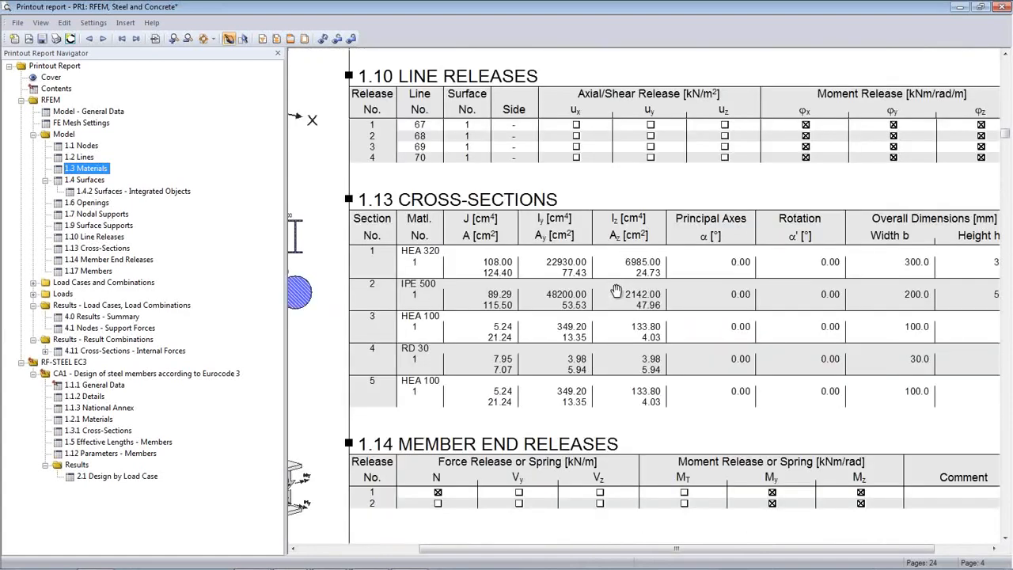
{"action": "scroll", "coordinate": [616, 291], "scroll_direction": "down", "scroll_amount": 1, "text": "ctrl"}
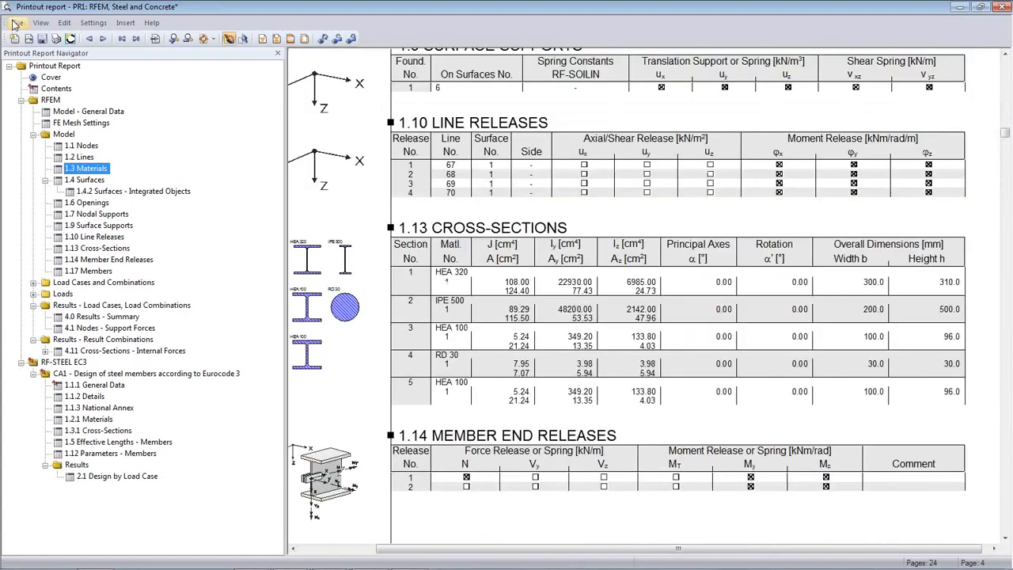
{"action": "left_click", "coordinate": [15, 23]}
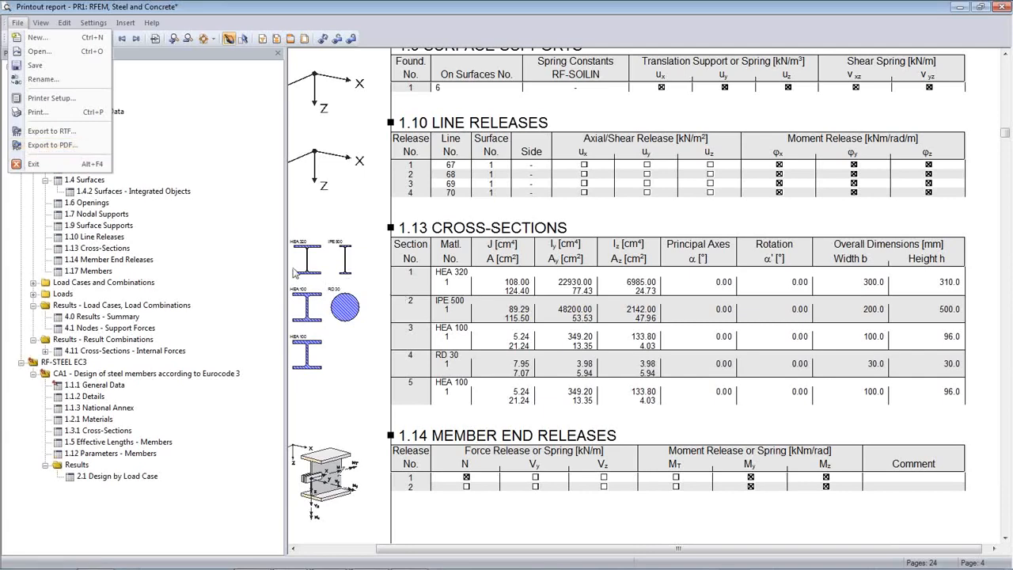
{"action": "left_click", "coordinate": [431, 281]}
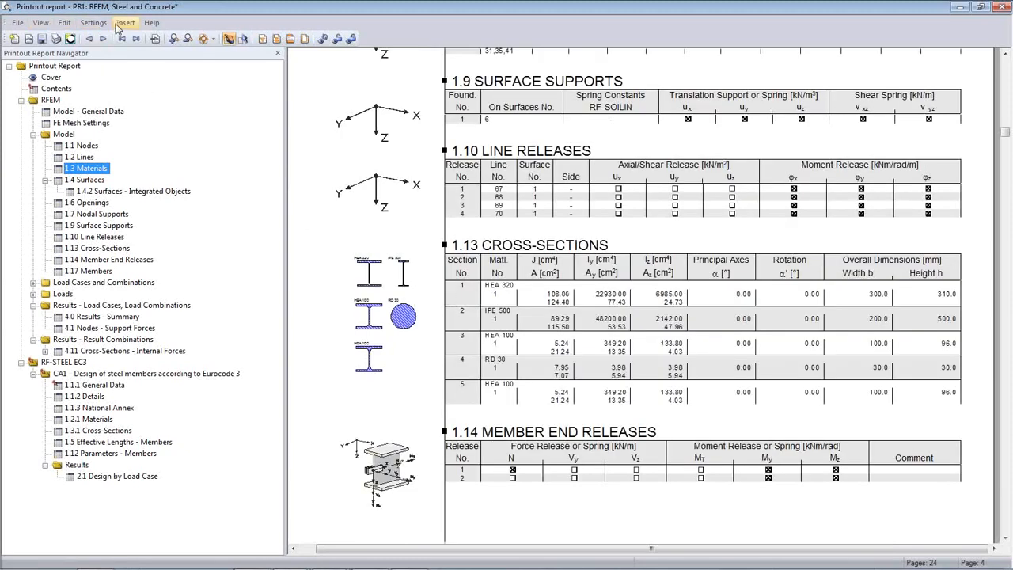
Check which languages are available for the printout report and leave the language selection without choosing another one.
{"action": "left_click", "coordinate": [62, 26]}
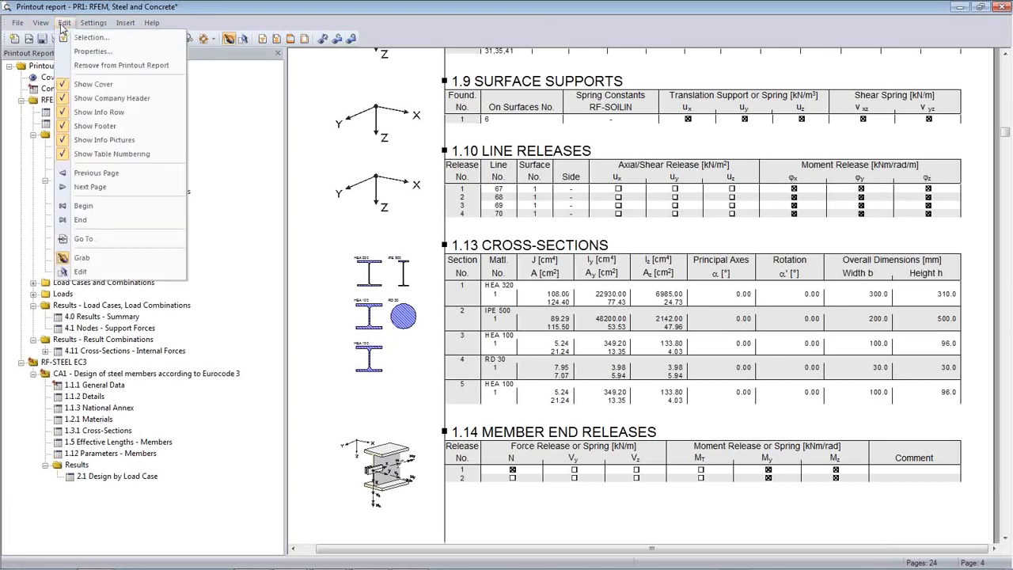
{"action": "mouse_move", "coordinate": [90, 25]}
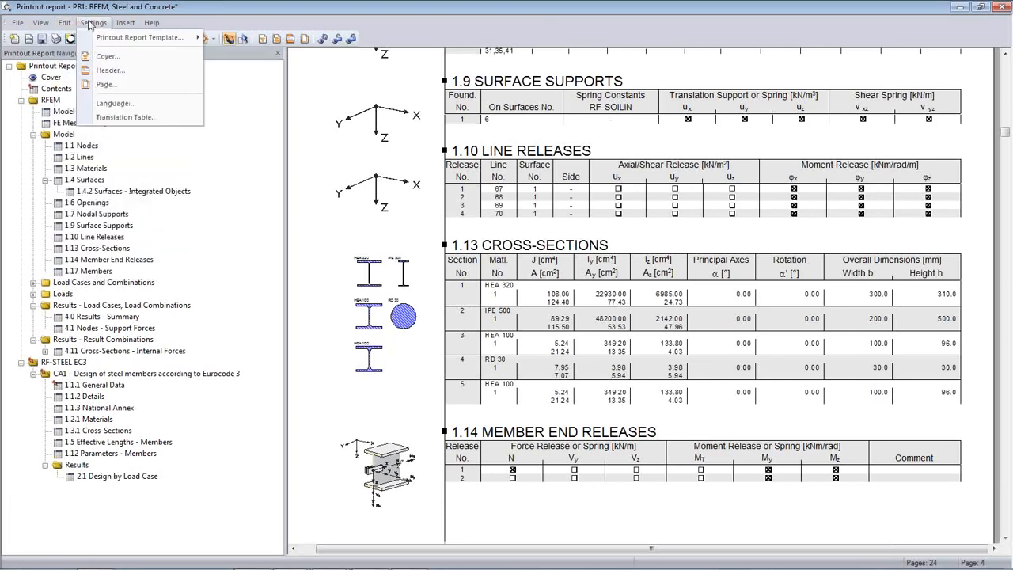
{"action": "left_click", "coordinate": [112, 103]}
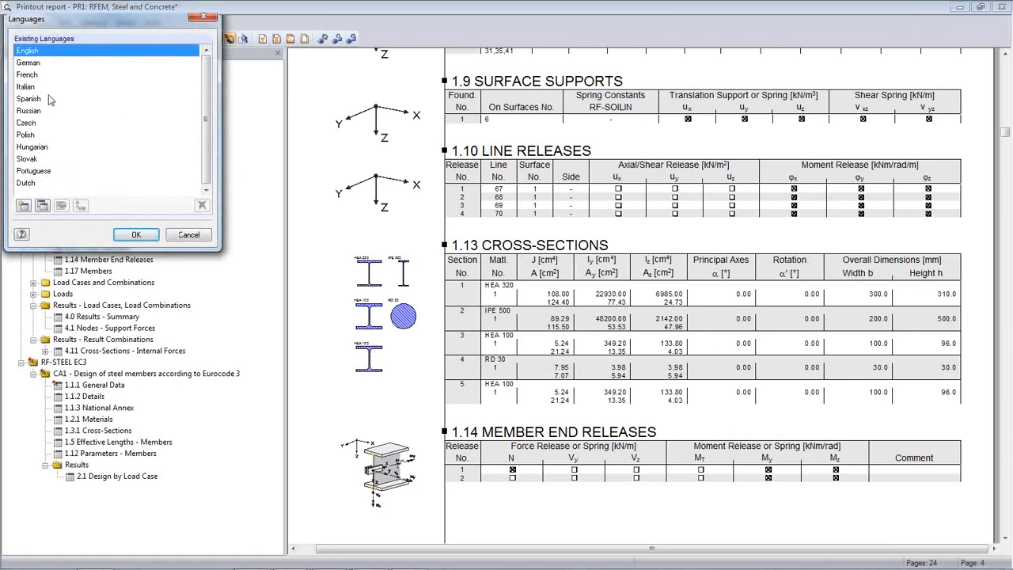
{"action": "left_click", "coordinate": [189, 238]}
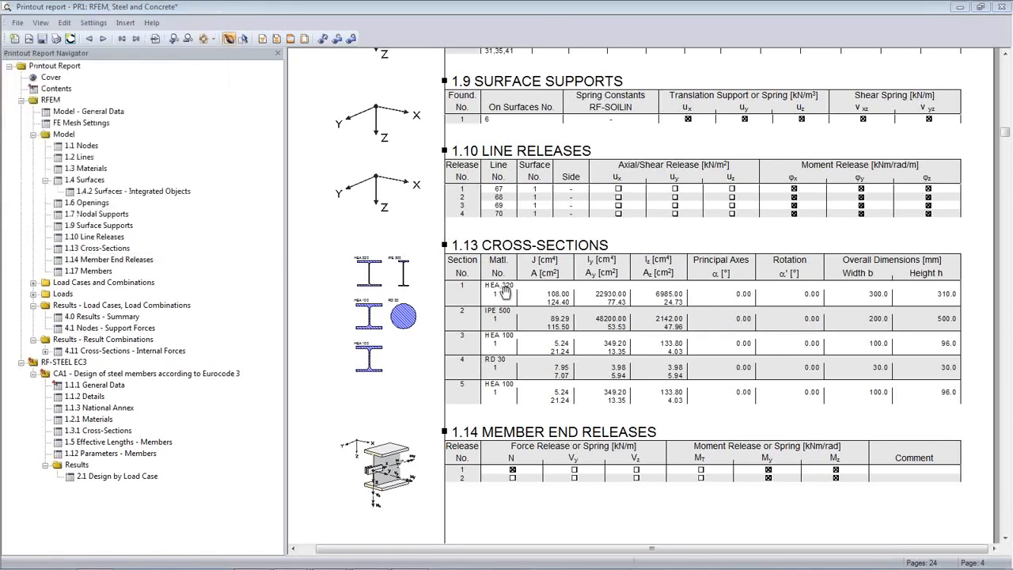
{"action": "scroll", "coordinate": [549, 269], "scroll_direction": "down", "scroll_amount": 3}
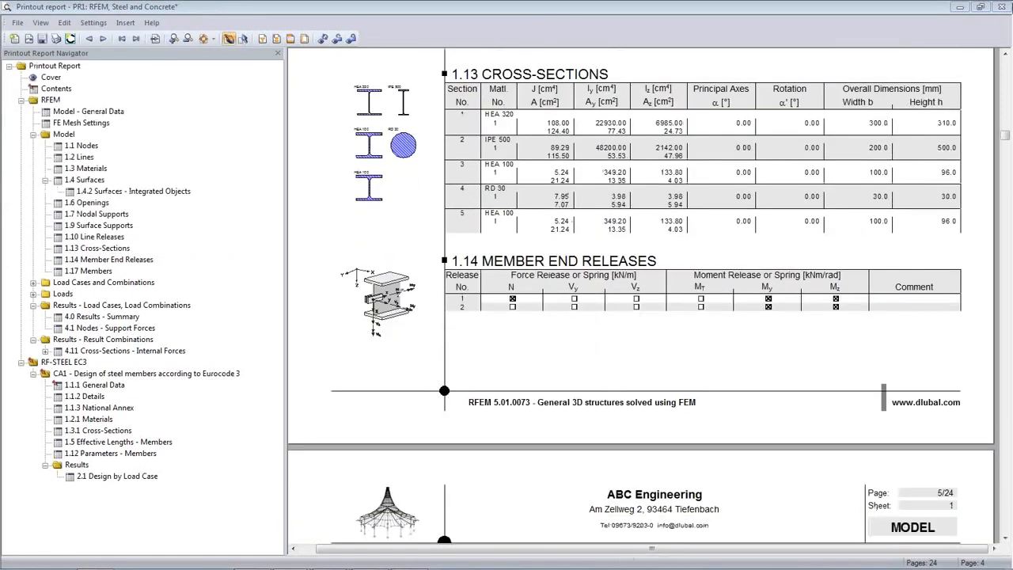
Close the printout report and limit the visible objects to surfaces by material, hiding the steel members.
{"action": "left_click", "coordinate": [1000, 7]}
{"action": "left_click", "coordinate": [464, 306]}
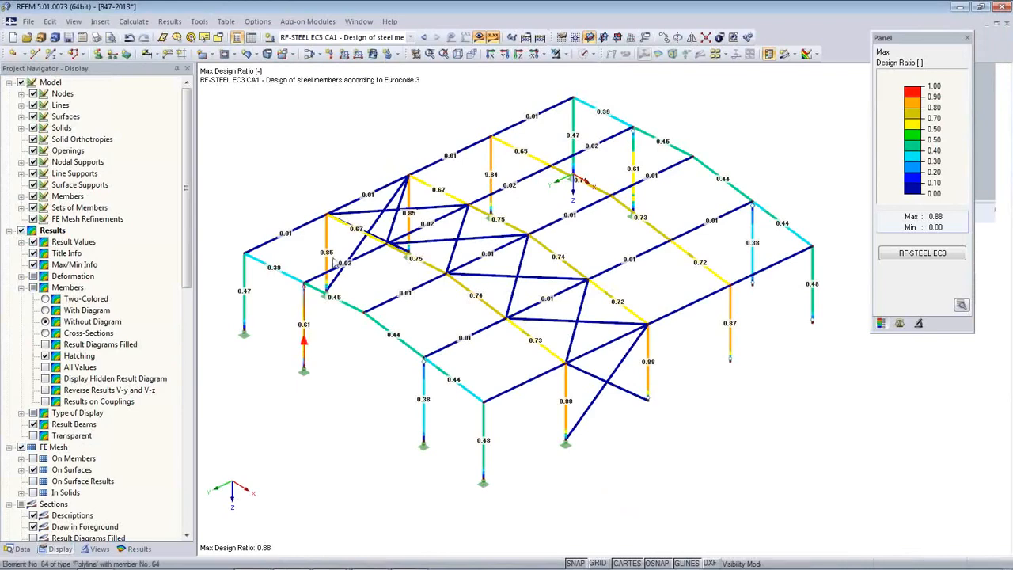
{"action": "left_click", "coordinate": [98, 548]}
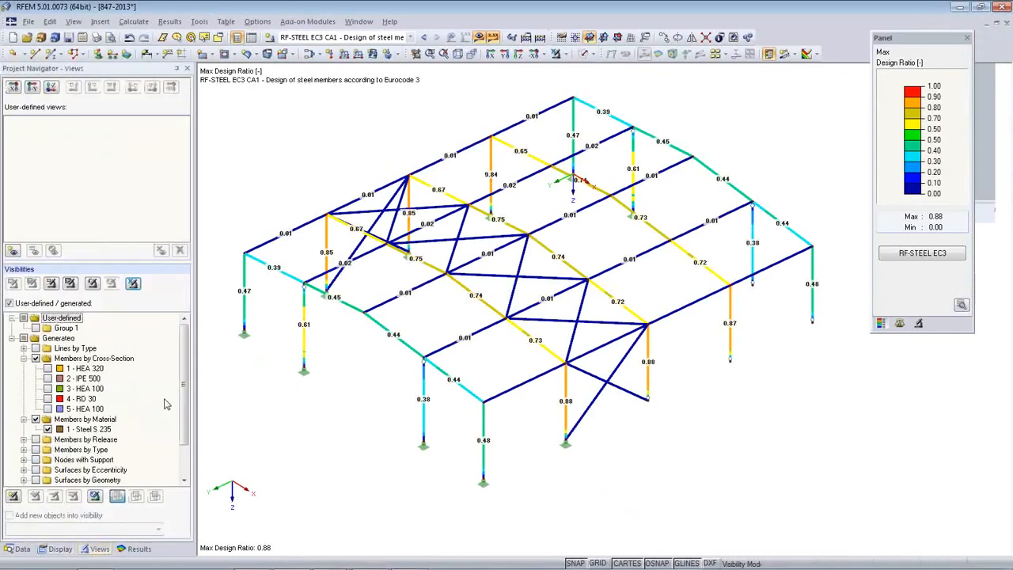
{"action": "left_click_drag", "start_coordinate": [184, 321], "coordinate": [181, 475]}
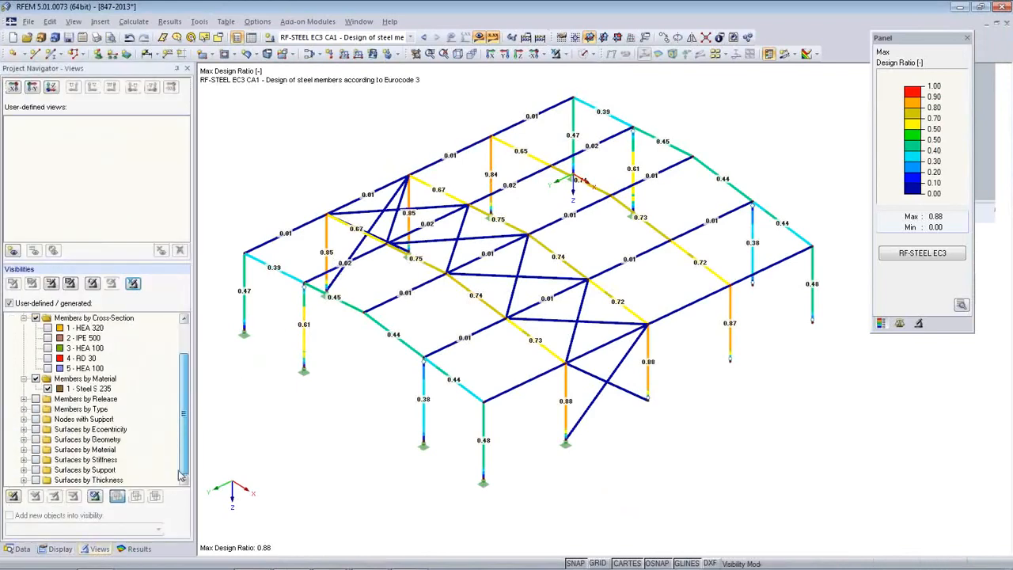
{"action": "left_click", "coordinate": [34, 449]}
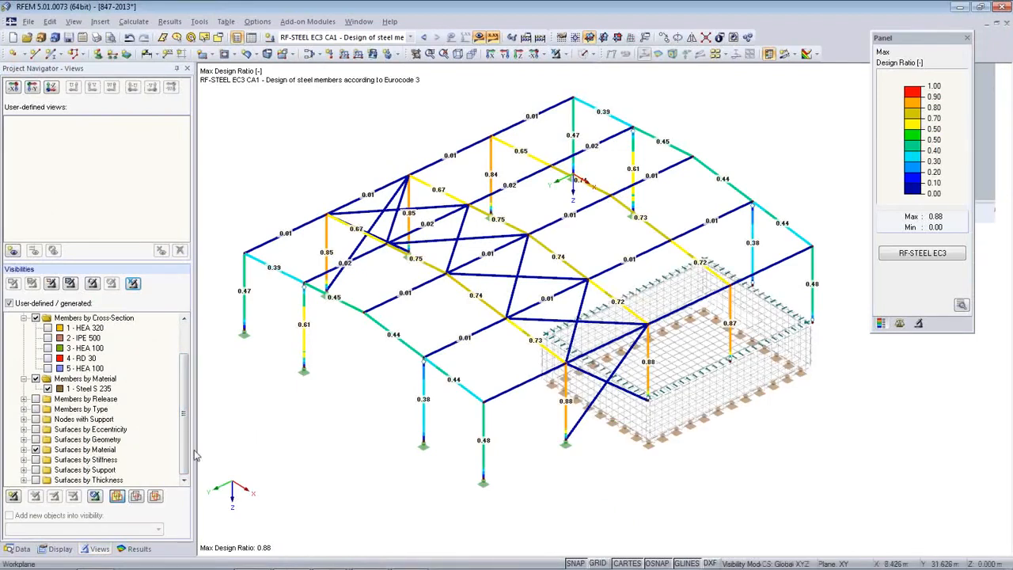
{"action": "left_click", "coordinate": [36, 378]}
{"action": "middle_click_drag", "start_coordinate": [497, 405], "coordinate": [505, 383], "text": "ctrl"}
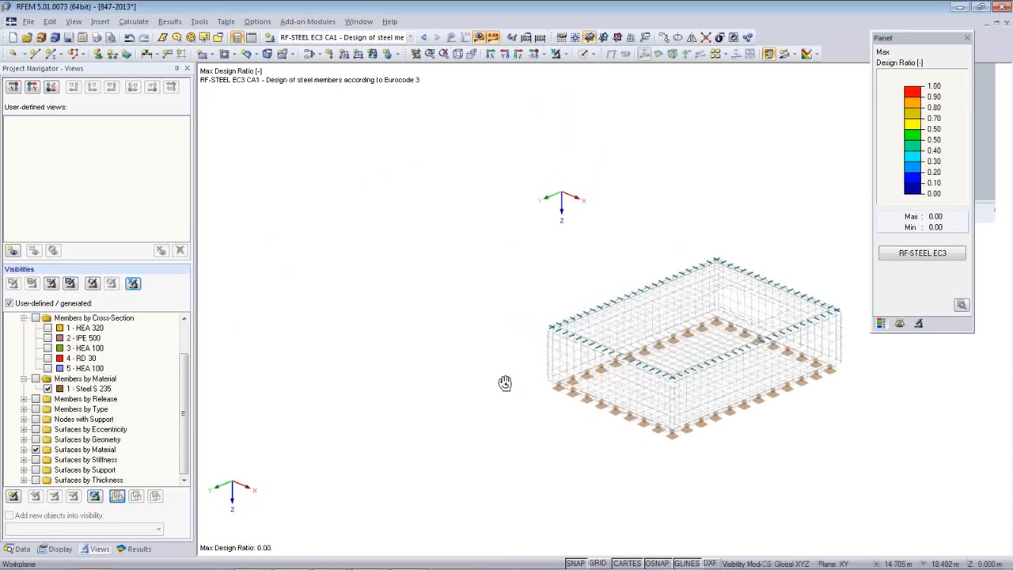
{"action": "left_click", "coordinate": [35, 449]}
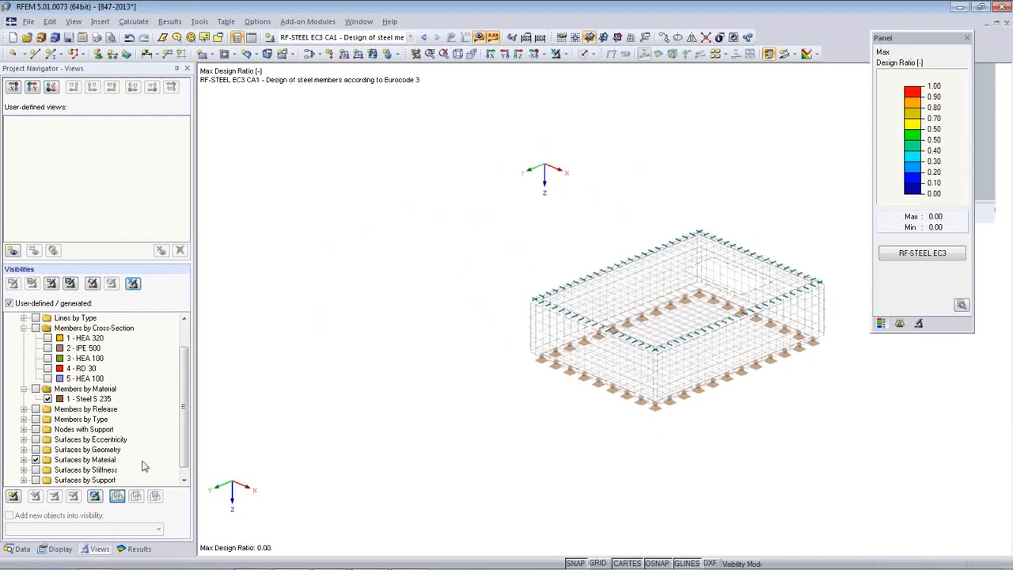
In RF-CONCRETE Surfaces, select result combination RC1 for the ultimate limit state design and review the materials and surfaces.
{"action": "left_click", "coordinate": [23, 549]}
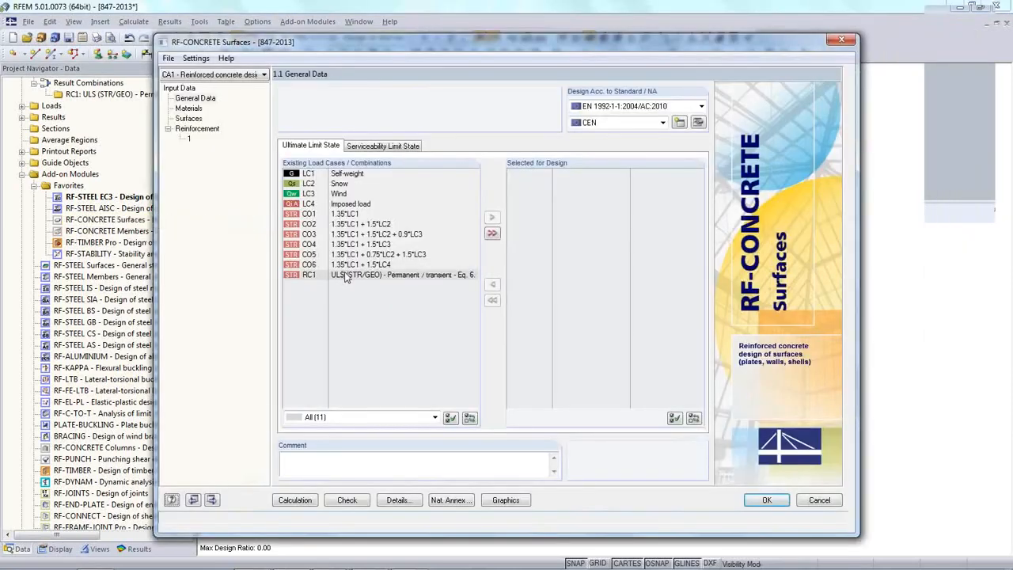
{"action": "double_click", "coordinate": [346, 276]}
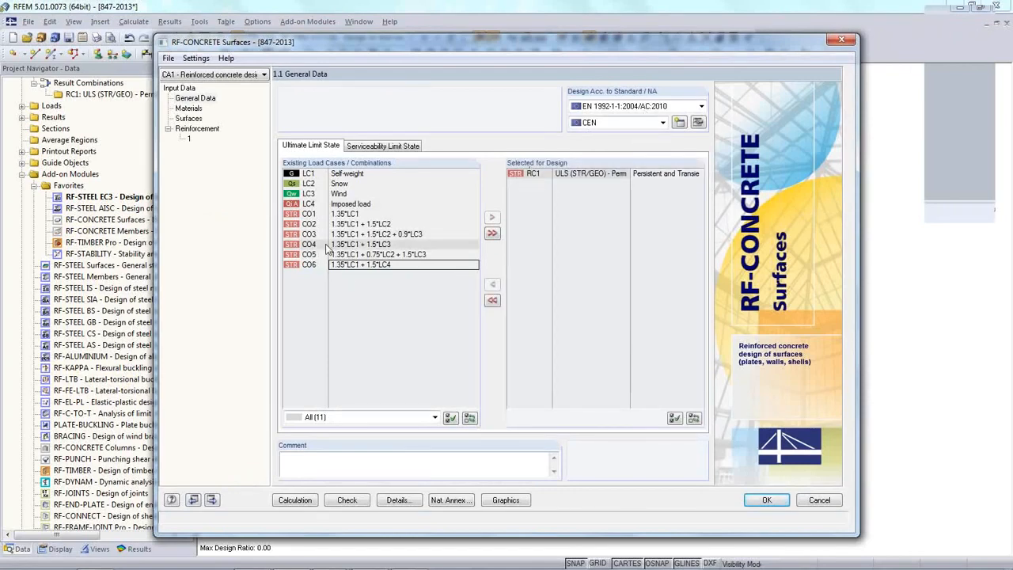
{"action": "left_click", "coordinate": [189, 108]}
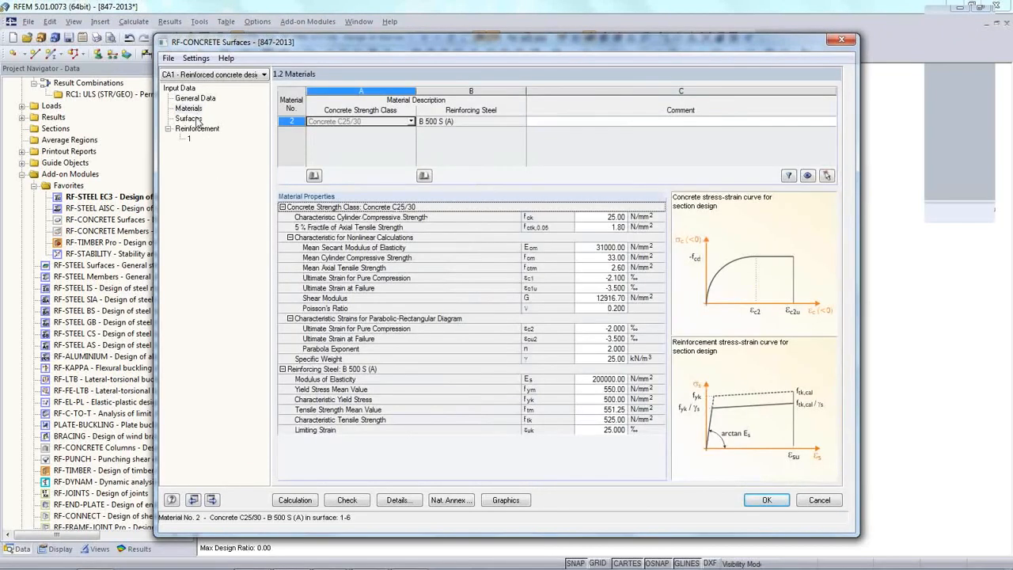
{"action": "left_click", "coordinate": [197, 120]}
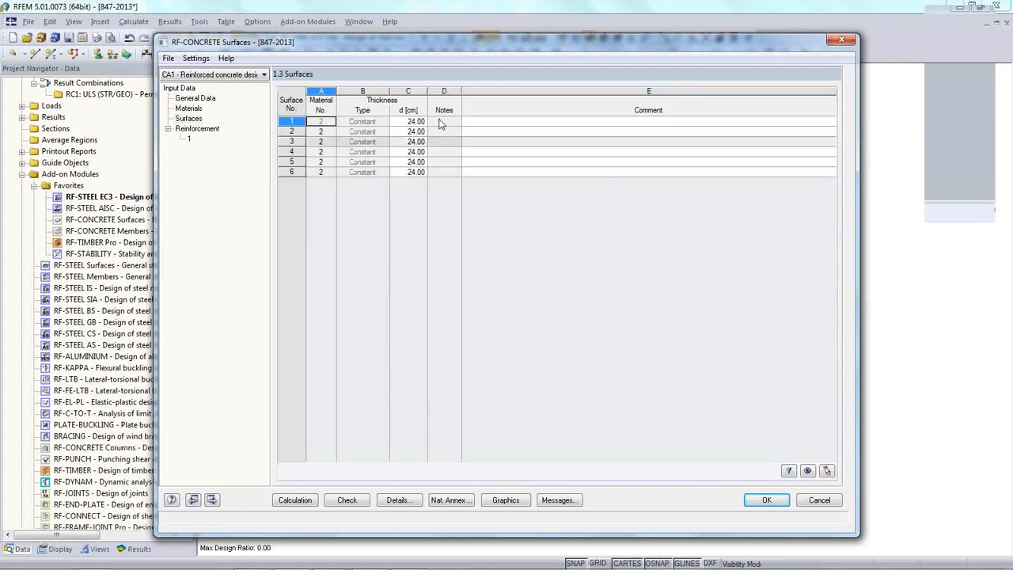
Apply reinforcement group 1 only to surface 1, picked graphically in the model, instead of all surfaces.
{"action": "left_click", "coordinate": [189, 140]}
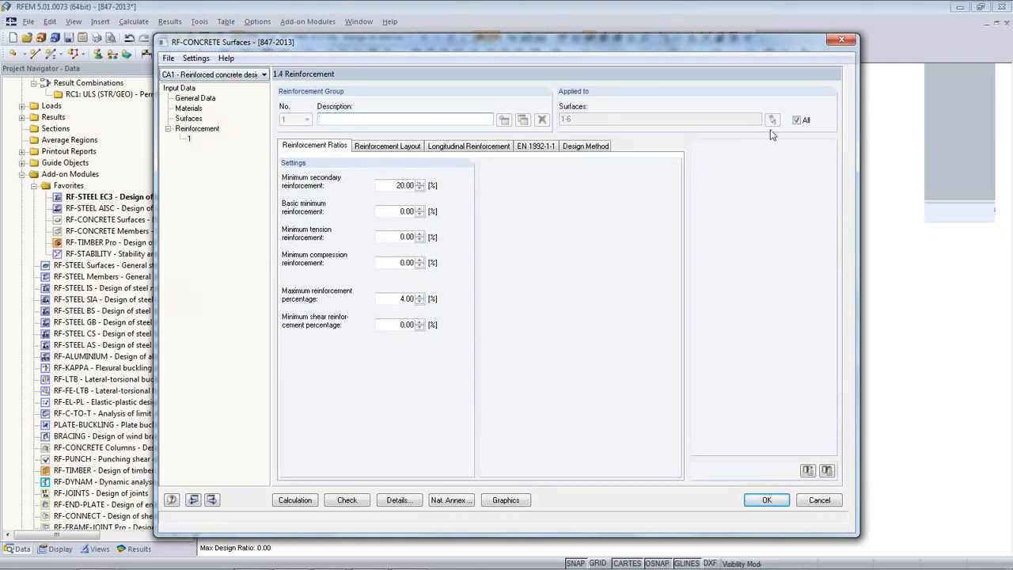
{"action": "left_click", "coordinate": [796, 121]}
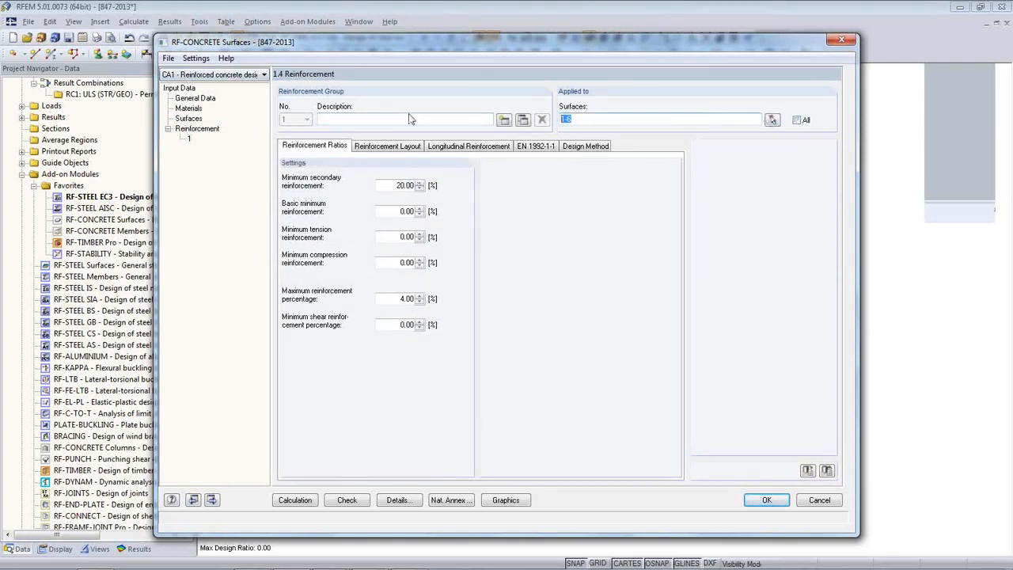
{"action": "left_click", "coordinate": [772, 120]}
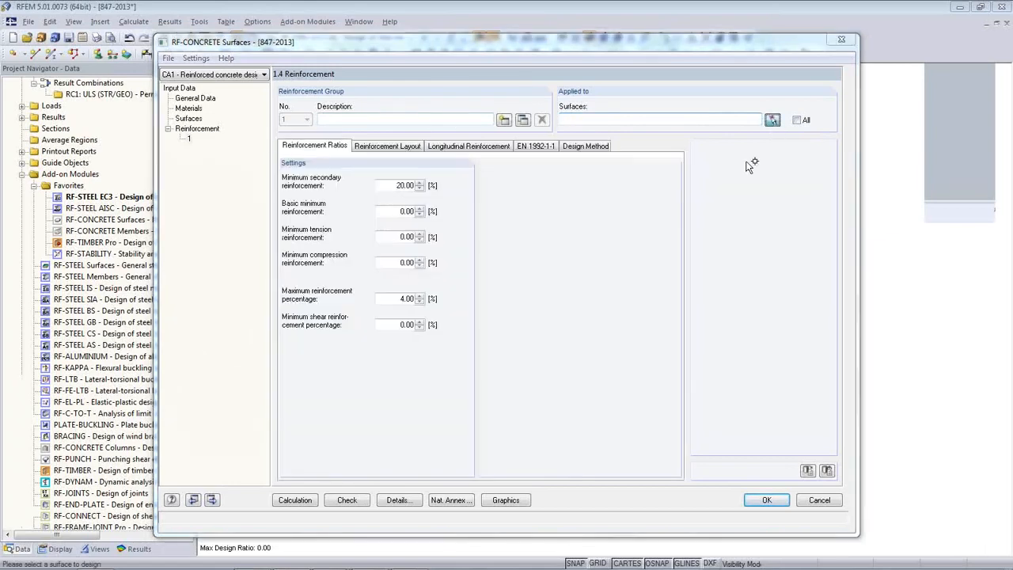
{"action": "left_click", "coordinate": [562, 286]}
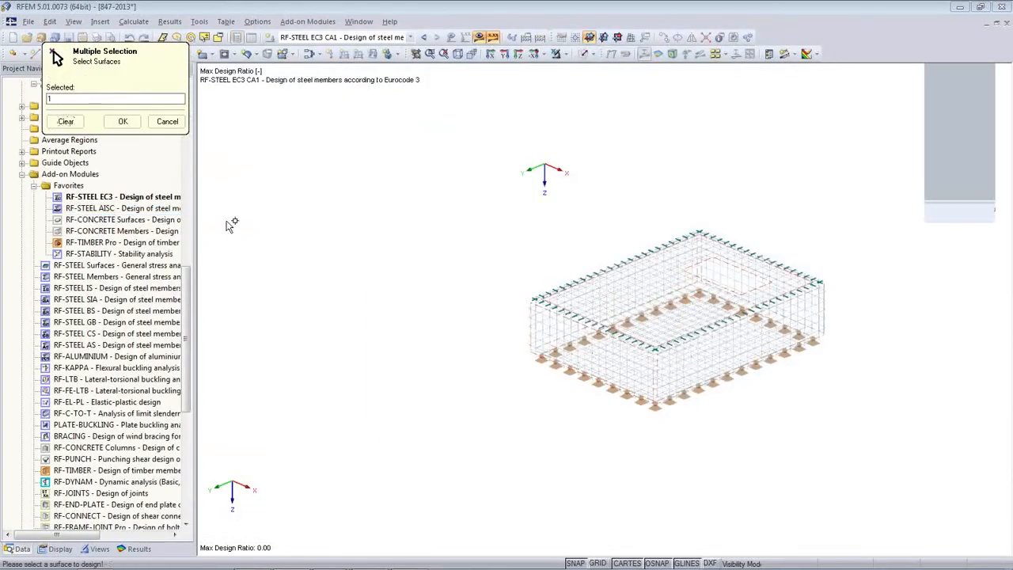
{"action": "left_click", "coordinate": [123, 121]}
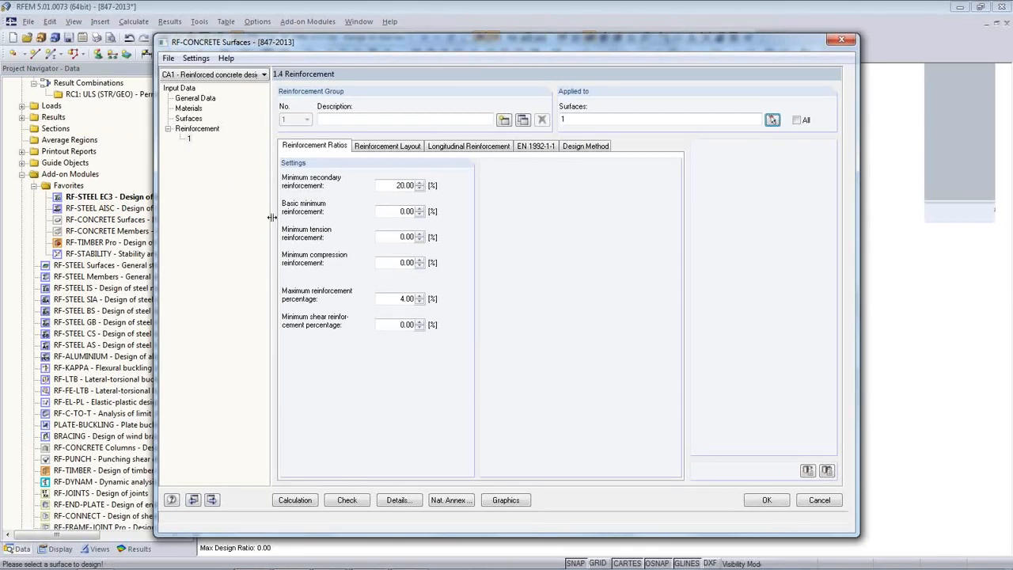
Define the concrete cover of the reinforcement according to the standard, with exposure class XC2 / XC3.
{"action": "left_click", "coordinate": [403, 147]}
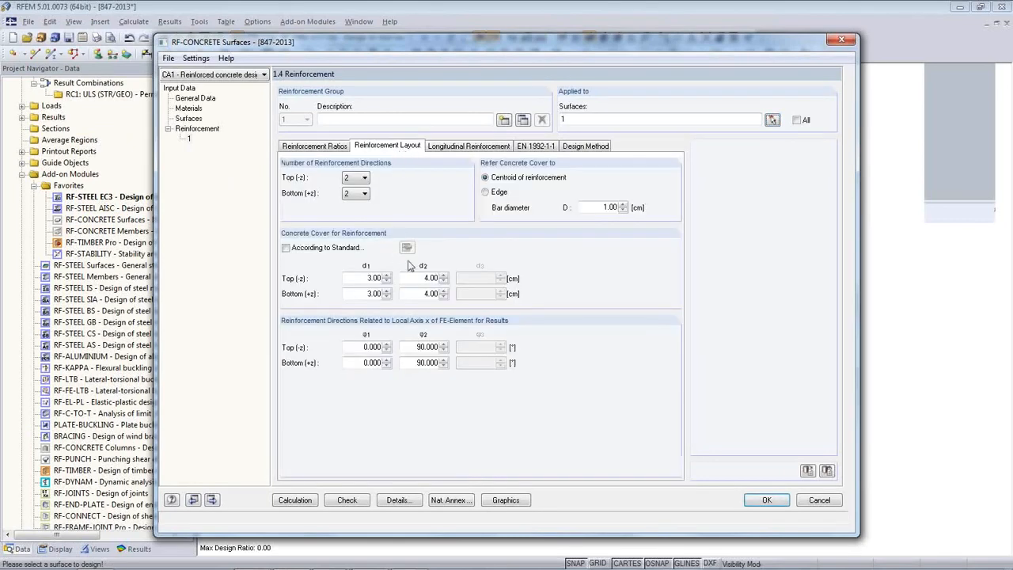
{"action": "left_click", "coordinate": [286, 248]}
{"action": "left_click", "coordinate": [407, 247]}
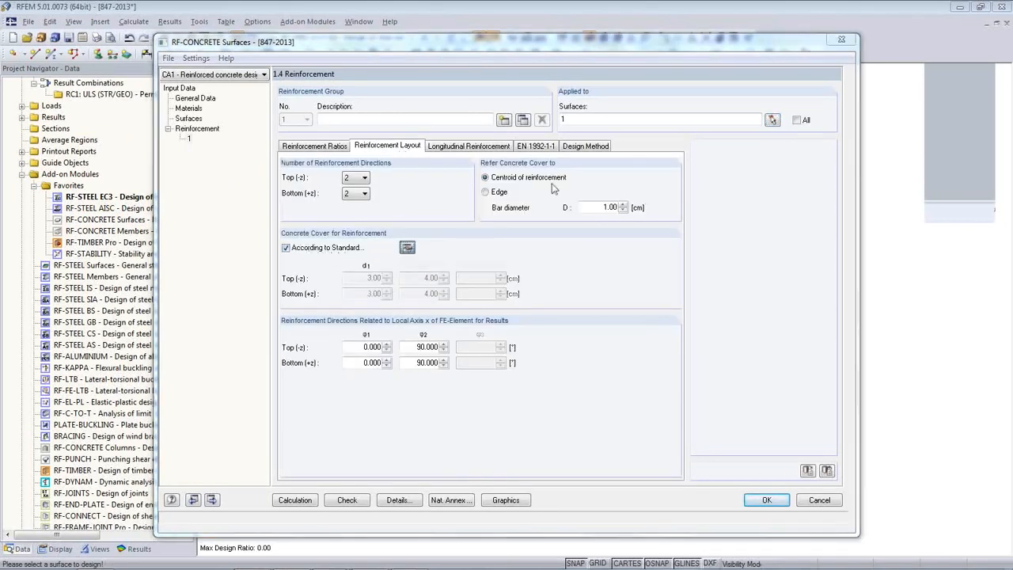
{"action": "left_click", "coordinate": [613, 130]}
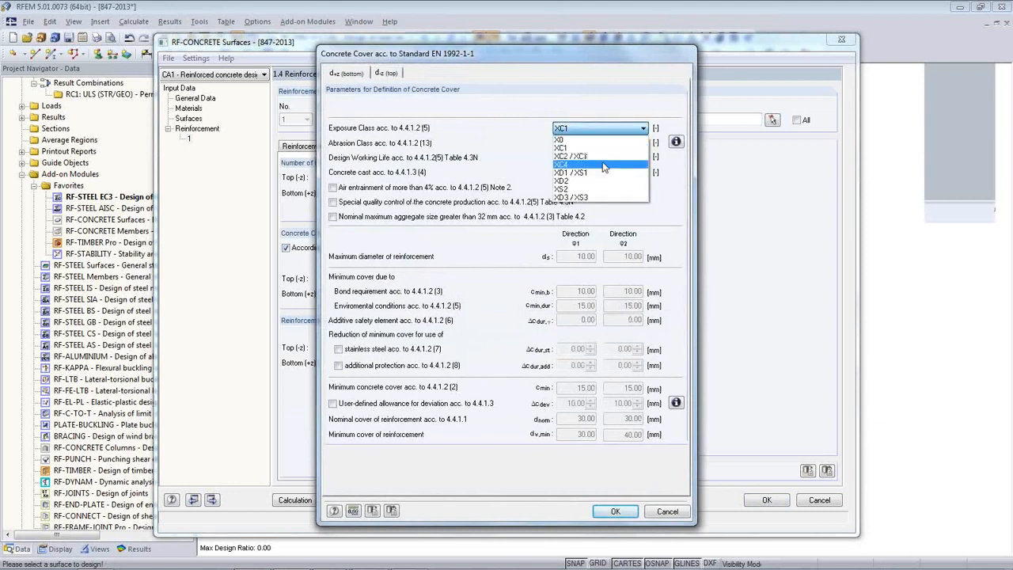
{"action": "left_click", "coordinate": [603, 157]}
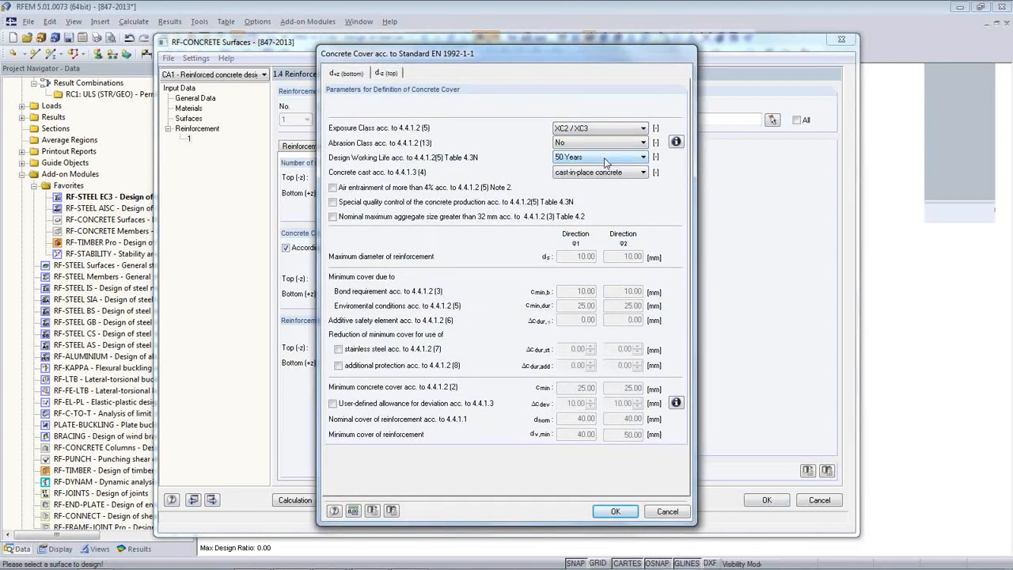
{"action": "left_click", "coordinate": [615, 512]}
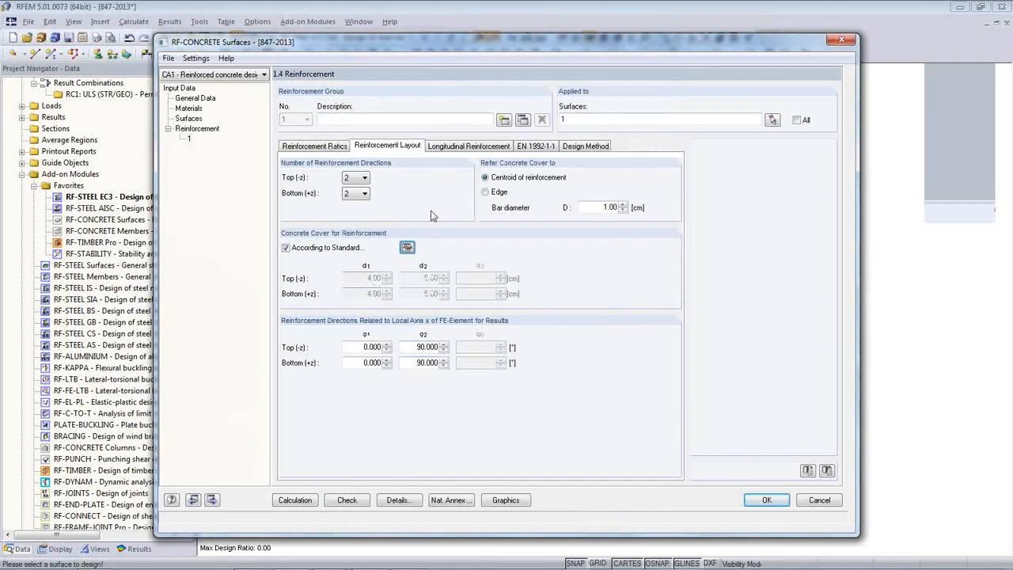
Check the longitudinal reinforcement settings, calculate the surface design, and view the required reinforcement by point.
{"action": "left_click", "coordinate": [456, 148]}
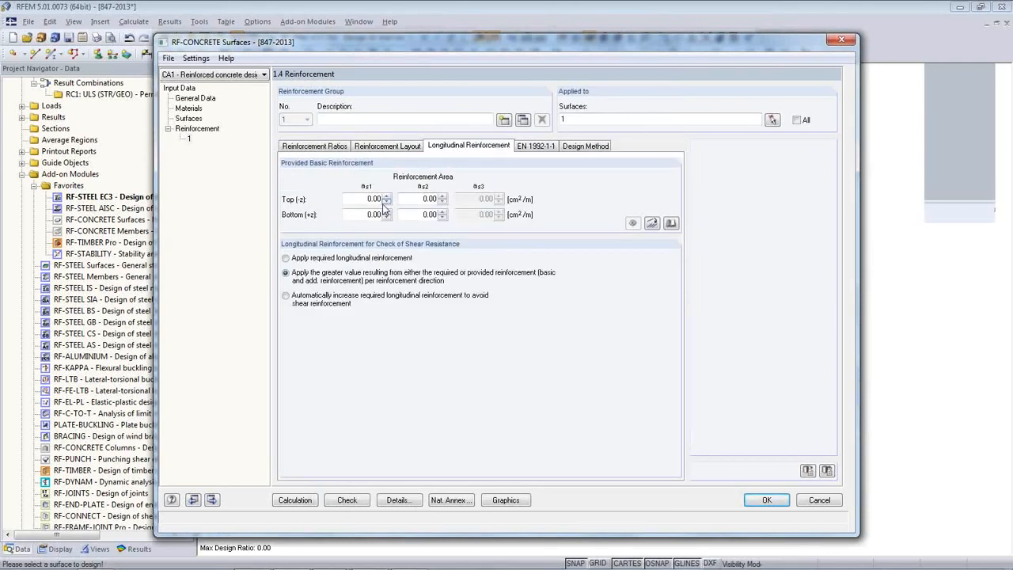
{"action": "left_click", "coordinate": [294, 499]}
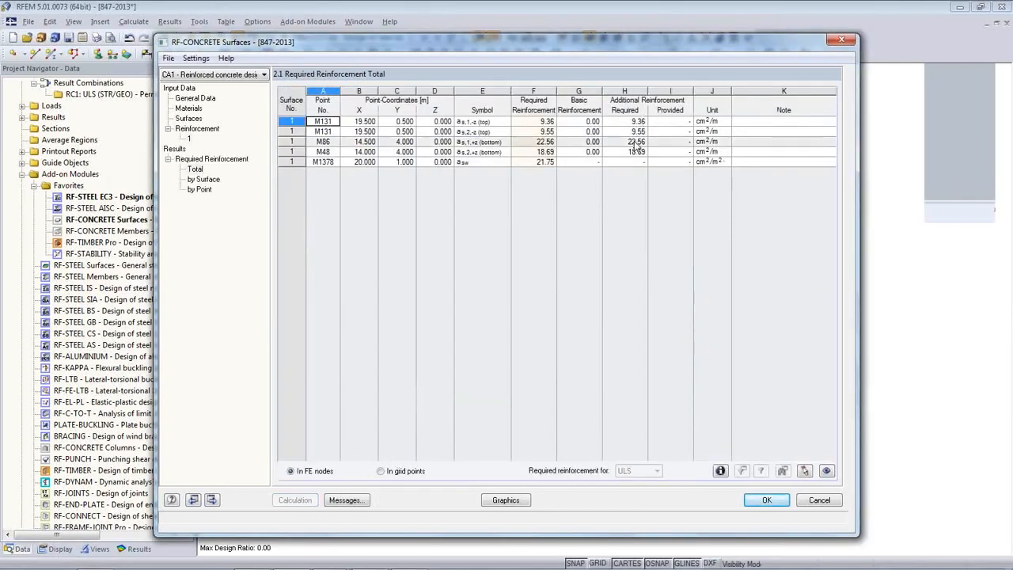
{"action": "left_click", "coordinate": [630, 121]}
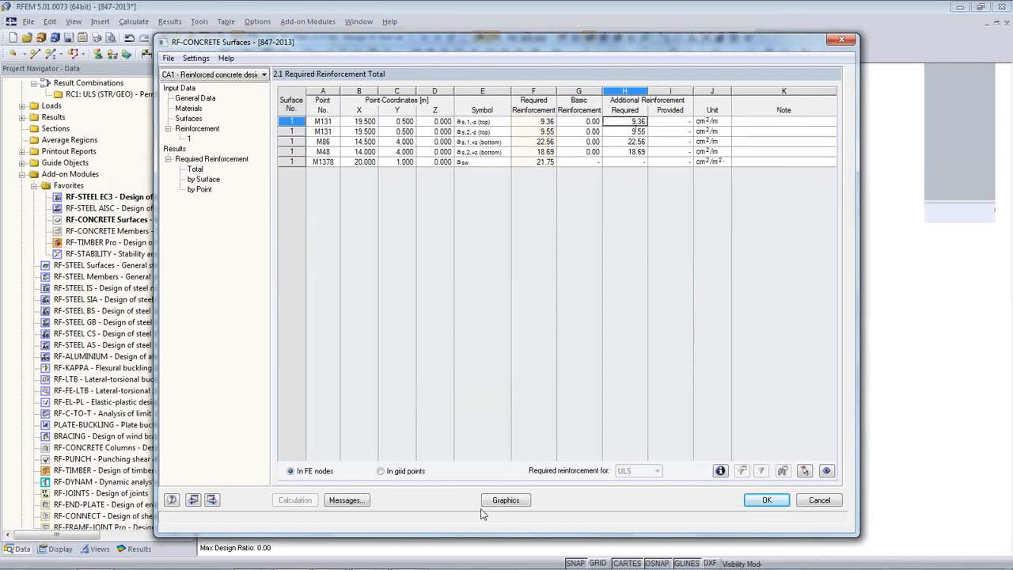
{"action": "left_click", "coordinate": [201, 190]}
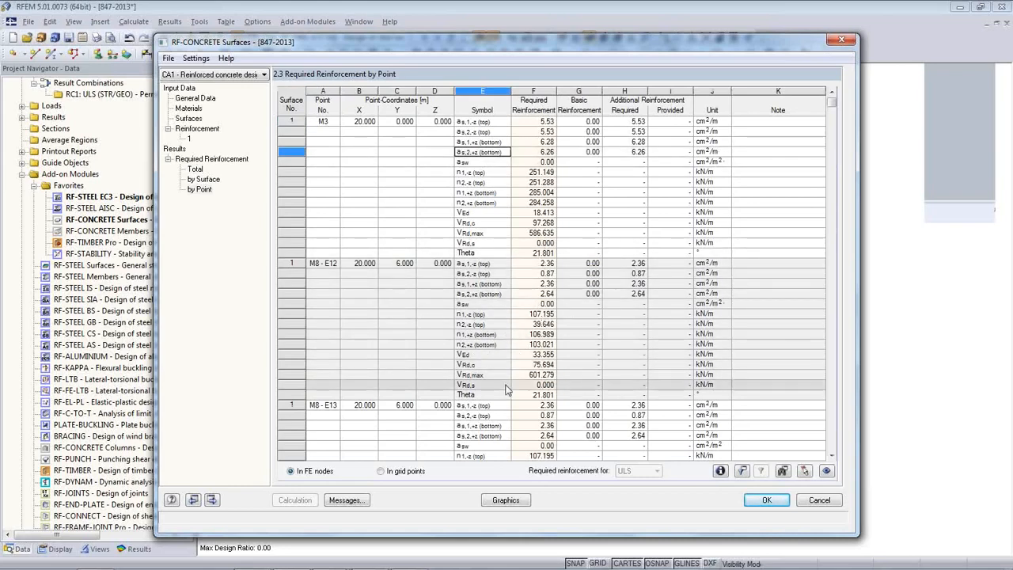
Accept the concrete design and display the RF-CONCRETE Surfaces CA1 results on the model.
{"action": "left_click", "coordinate": [767, 500]}
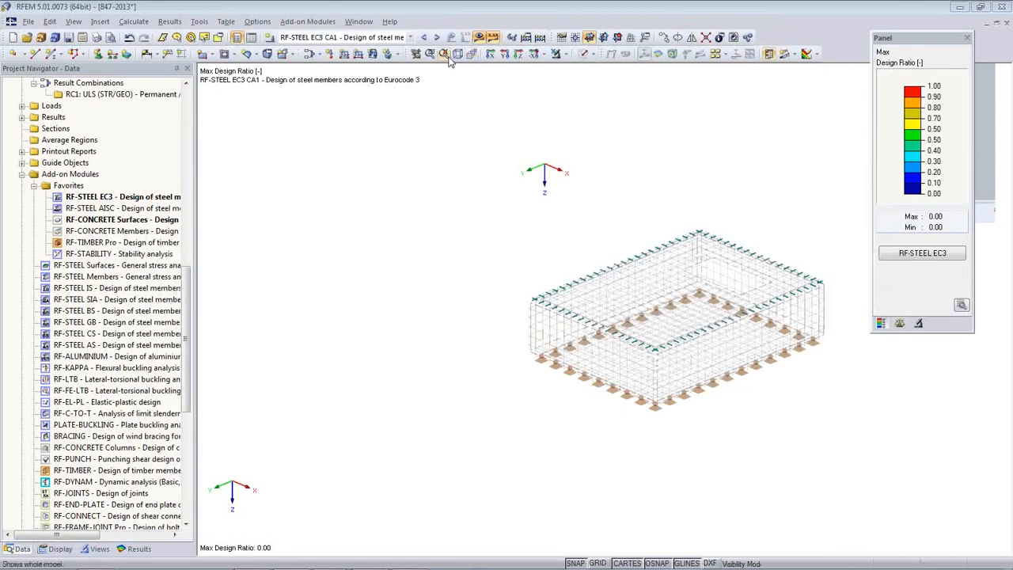
{"action": "left_click", "coordinate": [349, 38]}
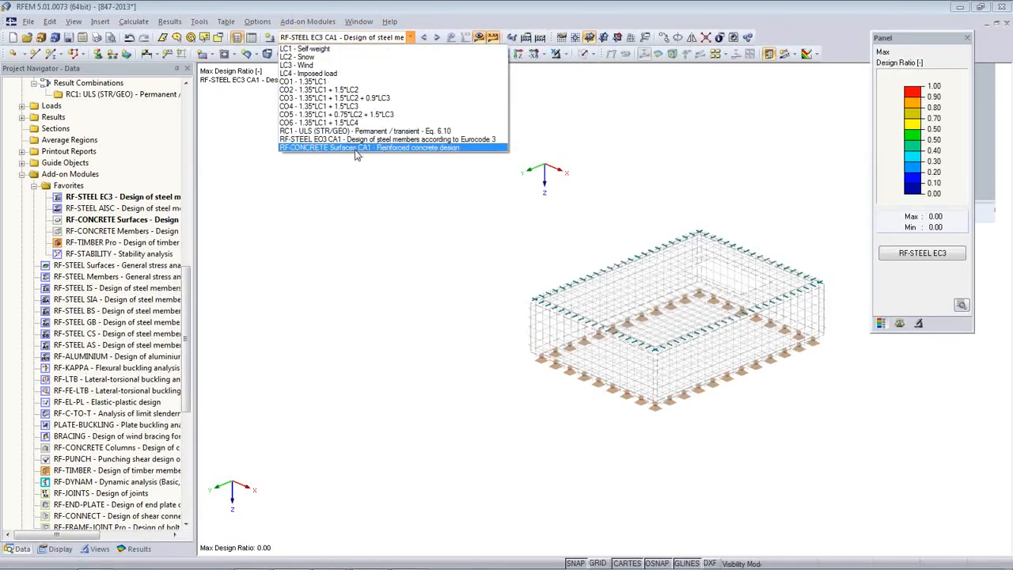
{"action": "left_click", "coordinate": [355, 155]}
{"action": "middle_click_drag", "start_coordinate": [428, 362], "coordinate": [397, 394], "text": "ctrl"}
Compare the slab's required reinforcement for a-s,2,-z (top), a-s,1,+z (bottom) and a-s,2,+z (bottom), and return to a-s,1,+z (bottom).
{"action": "left_click", "coordinate": [139, 548]}
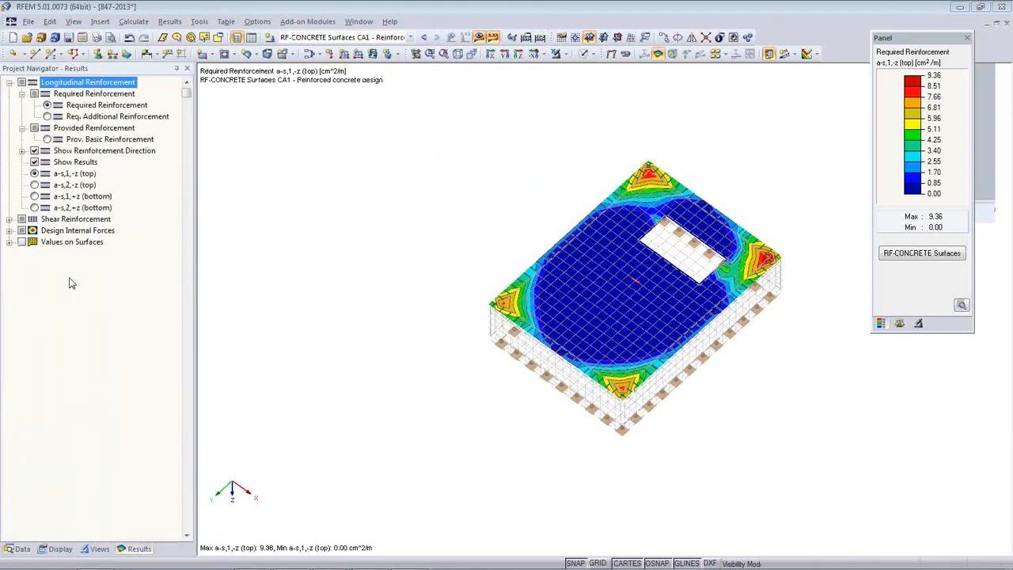
{"action": "left_click", "coordinate": [35, 185]}
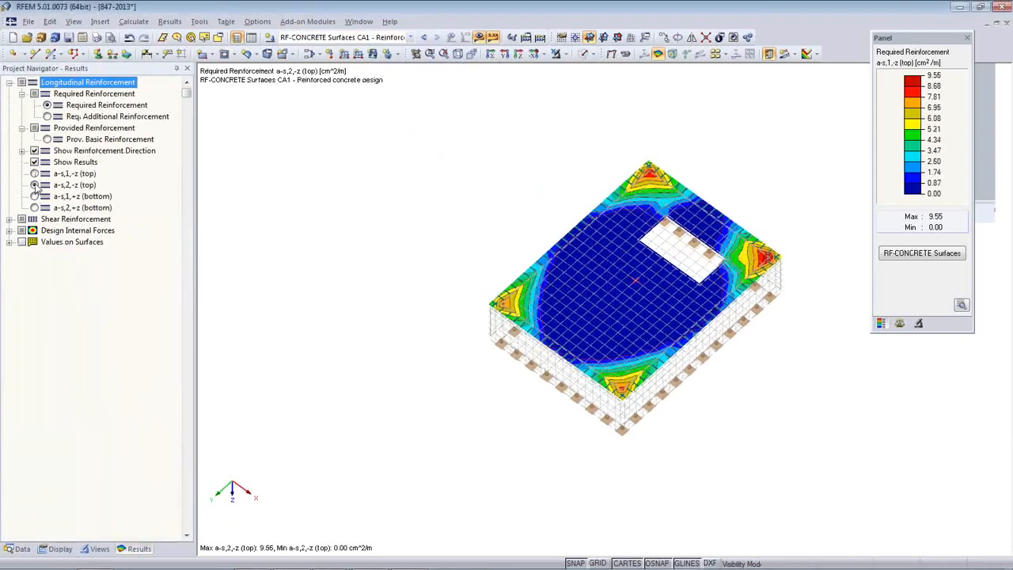
{"action": "left_click", "coordinate": [35, 196]}
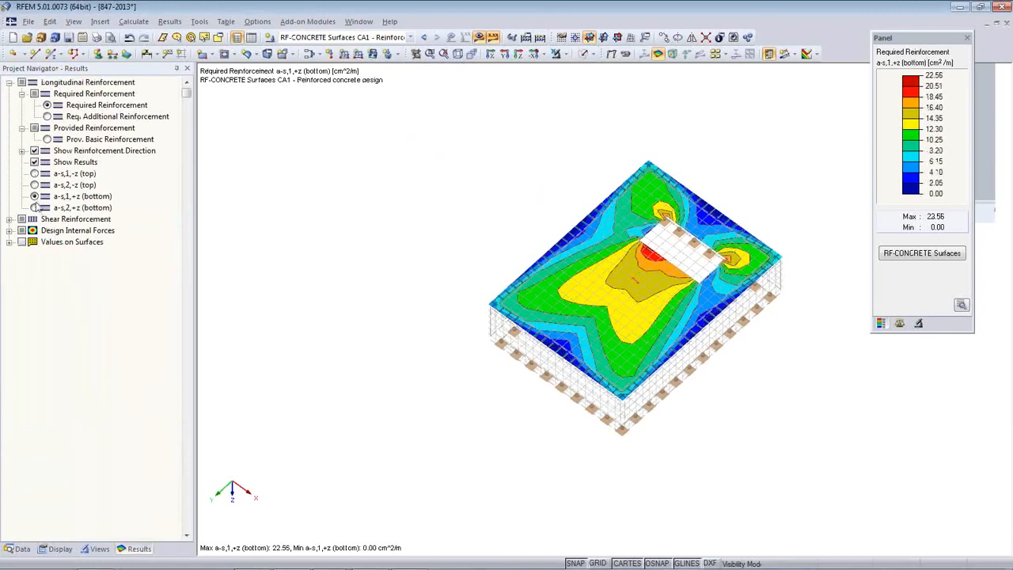
{"action": "left_click", "coordinate": [35, 207]}
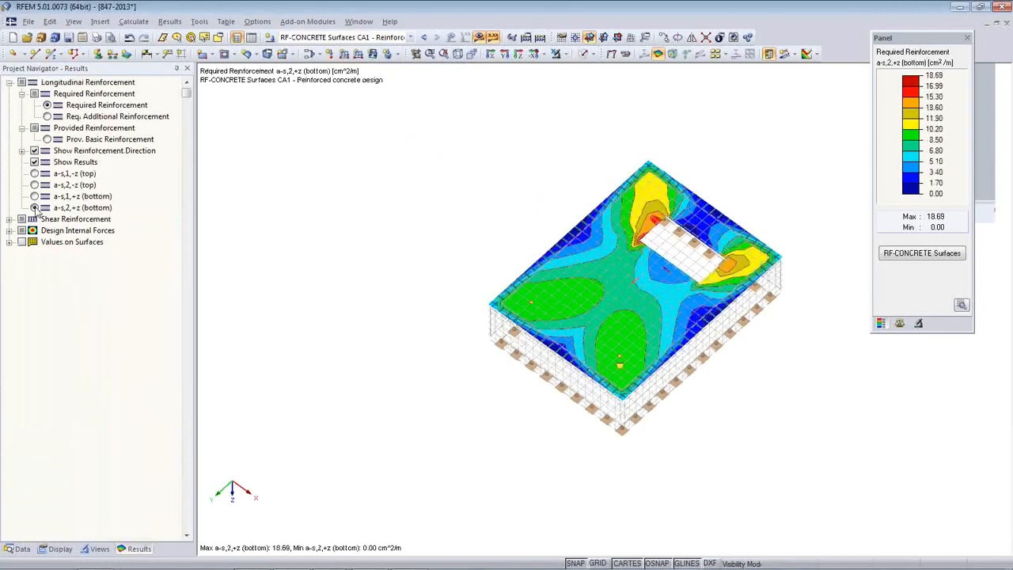
{"action": "left_click", "coordinate": [35, 197]}
{"action": "middle_click_drag", "start_coordinate": [486, 345], "coordinate": [391, 251], "text": "ctrl"}
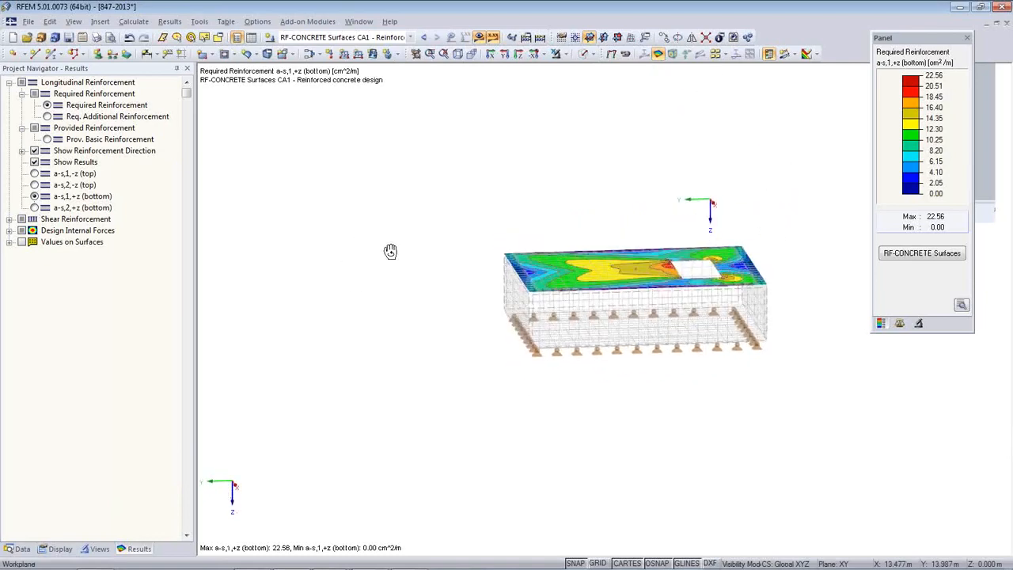
Show the entire hall model again instead of only the concrete basement.
{"action": "left_click", "coordinate": [556, 53]}
{"action": "middle_click_drag", "start_coordinate": [604, 406], "coordinate": [437, 401]}
{"action": "scroll", "coordinate": [504, 369], "scroll_direction": "up", "scroll_amount": 2}
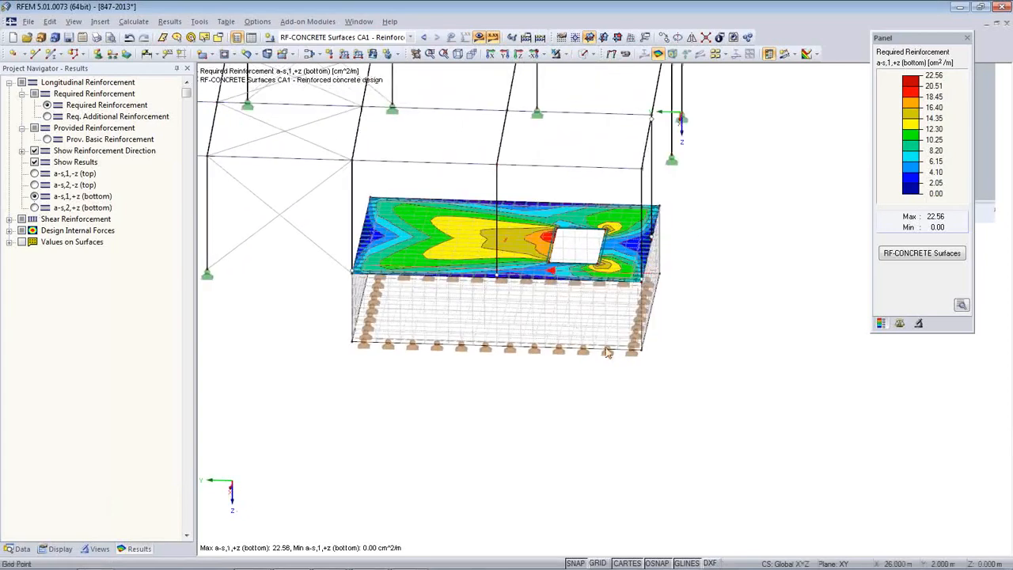
{"action": "middle_click_drag", "start_coordinate": [666, 354], "coordinate": [693, 281], "text": "ctrl"}
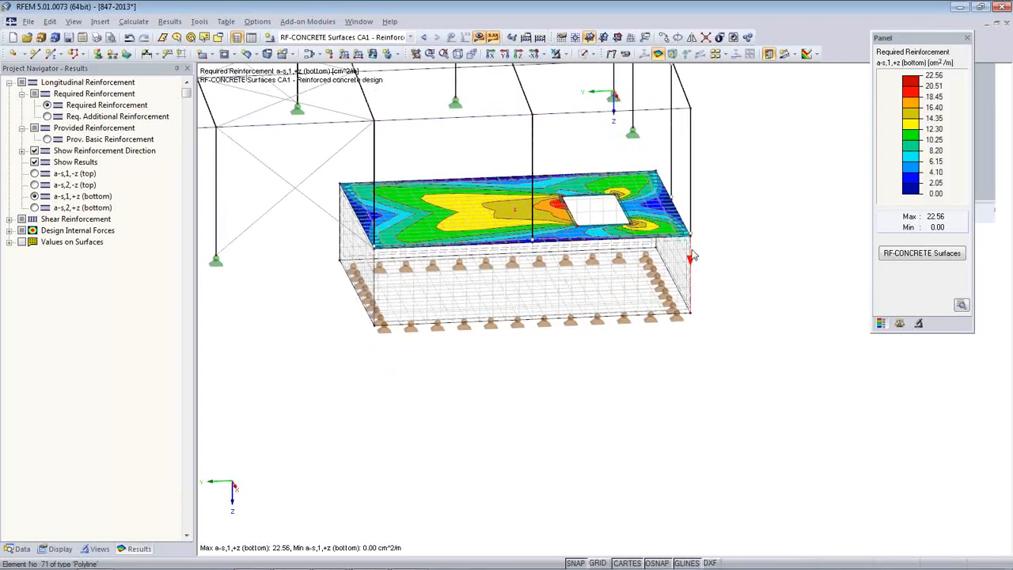
Copy the basement's vertical corner line 6 m along Y to beneath the neighbouring column, accepting deletion of the results and FE mesh.
{"action": "left_click_drag", "start_coordinate": [609, 259], "coordinate": [532, 240], "text": "ctrl"}
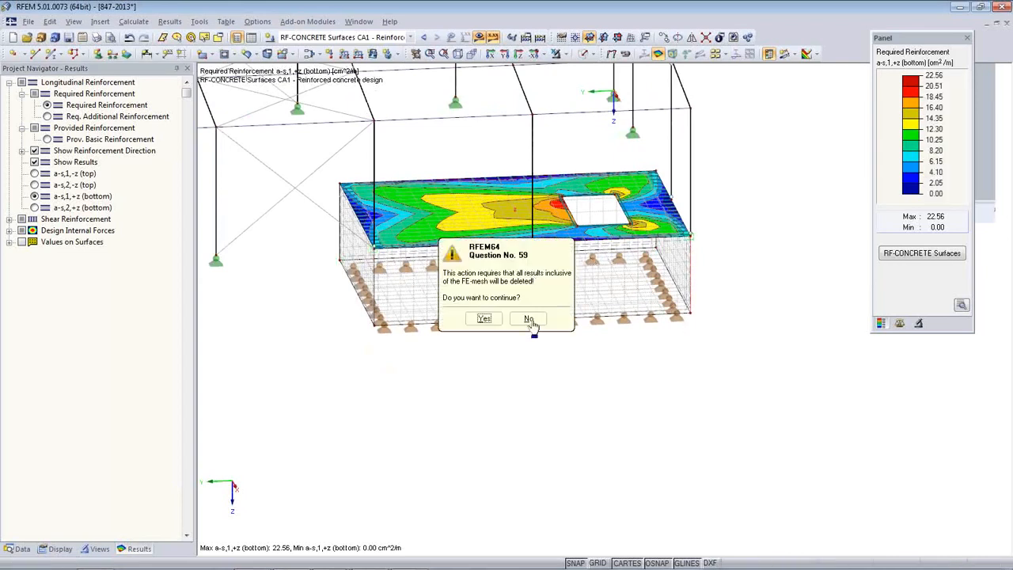
{"action": "left_click", "coordinate": [495, 322]}
{"action": "middle_click_drag", "start_coordinate": [570, 366], "coordinate": [395, 417], "text": "ctrl"}
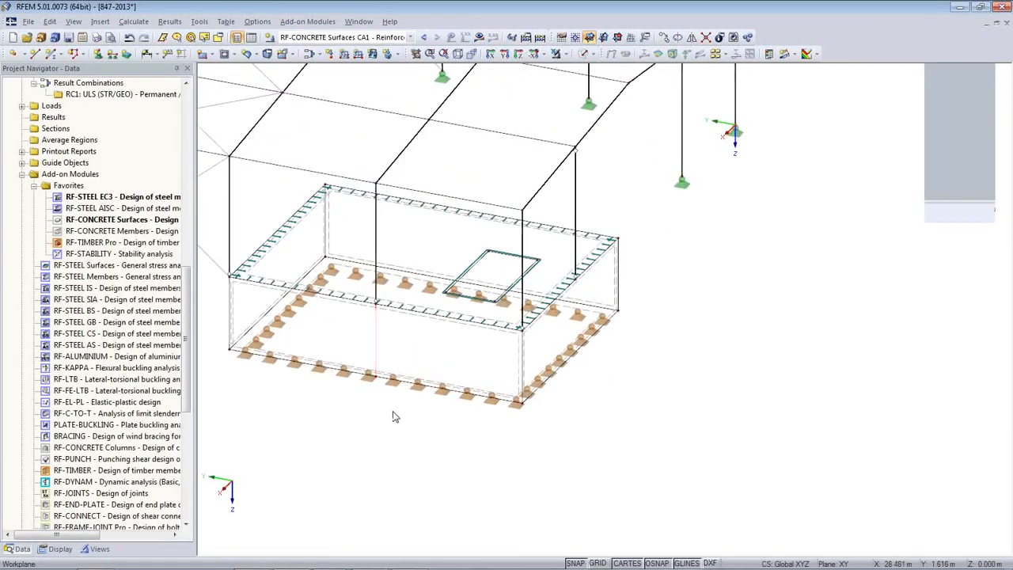
Set up one copy of the new vertical line with displacement dx -5.000 m, picked between two model nodes.
{"action": "left_click", "coordinate": [663, 38]}
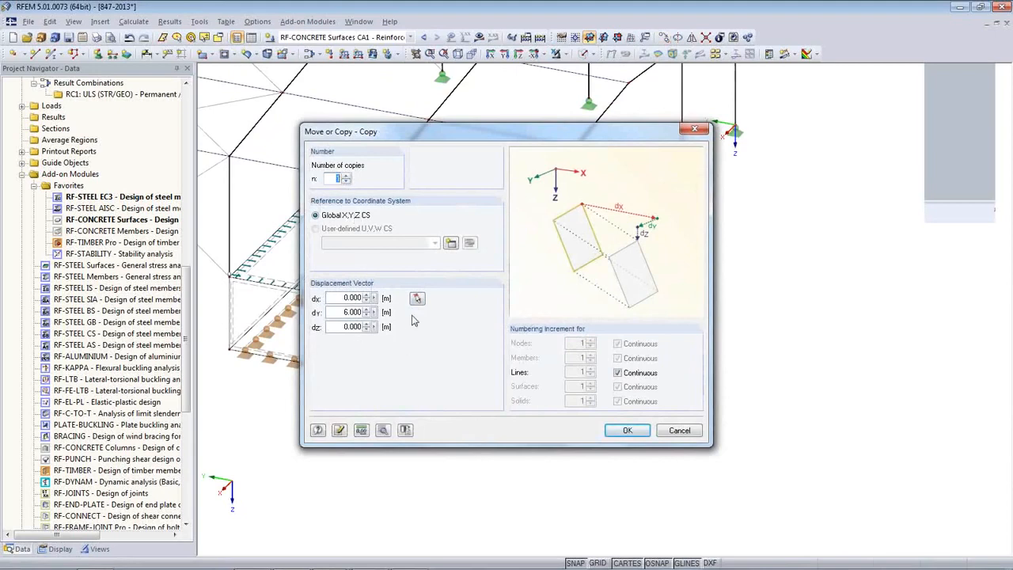
{"action": "left_click", "coordinate": [417, 299]}
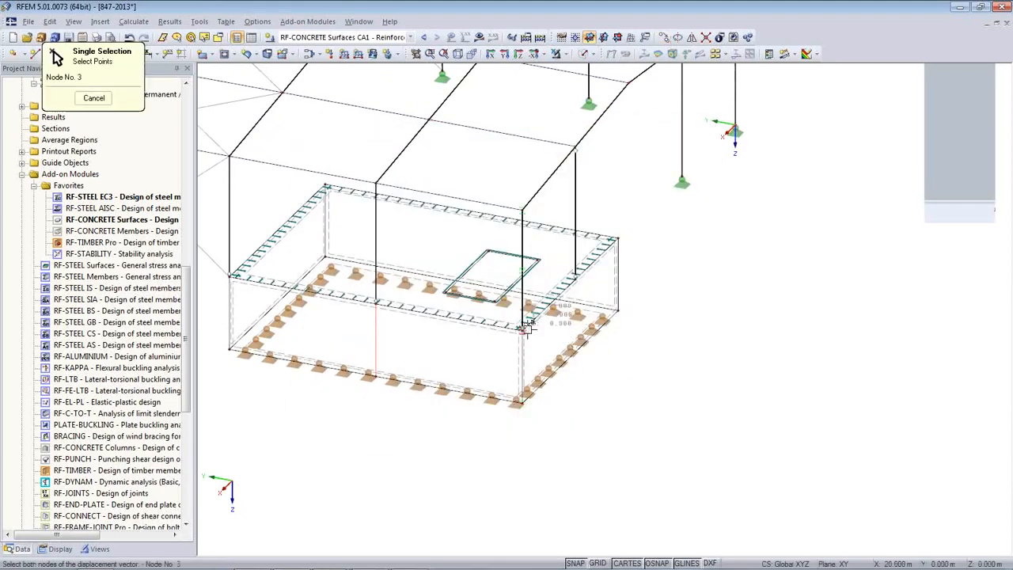
{"action": "left_click", "coordinate": [578, 277]}
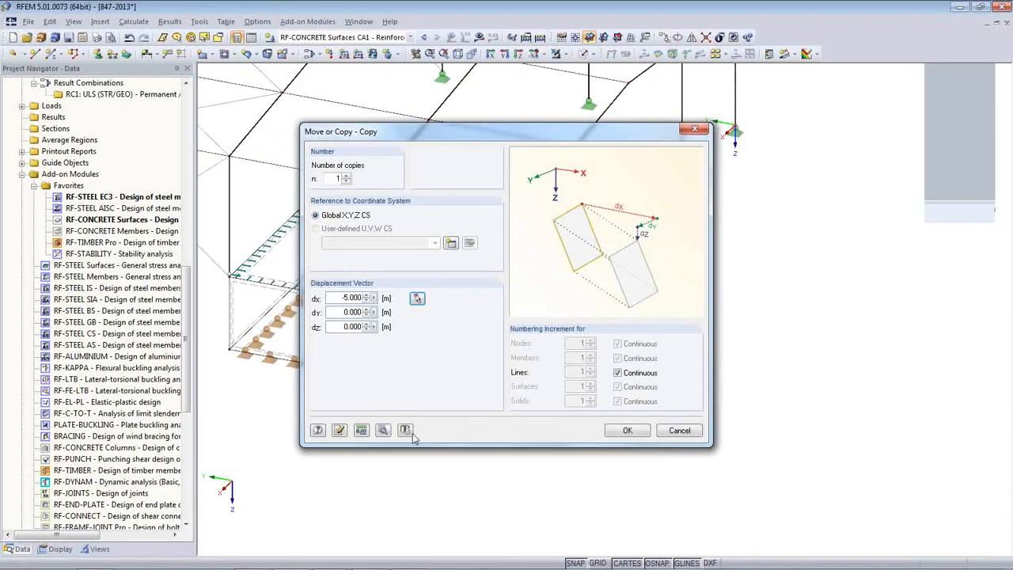
Copy the line with connecting surfaces instead of members, using a 240 mm Concrete C25/30 surface as template, to create the partition wall.
{"action": "left_click", "coordinate": [384, 432]}
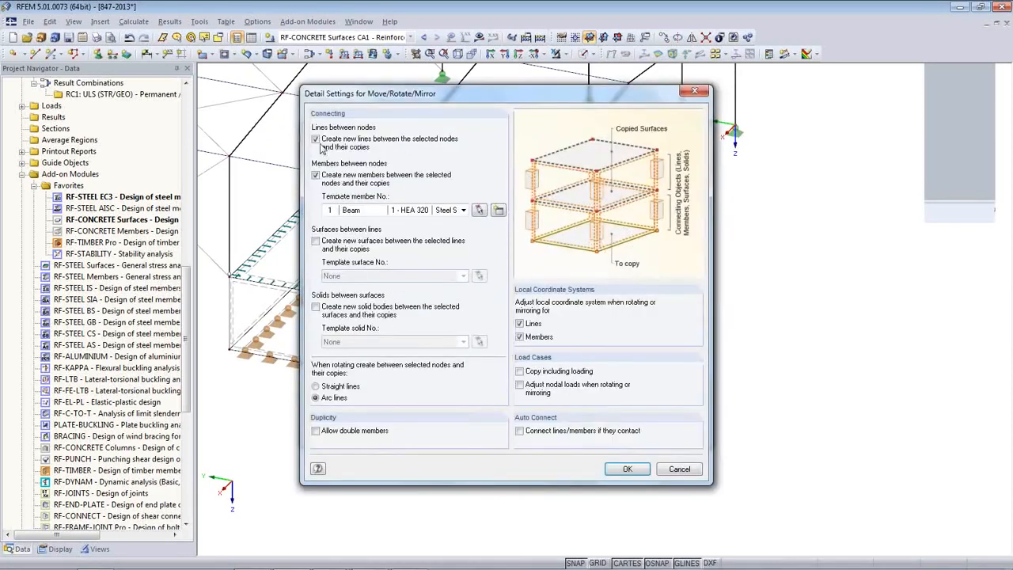
{"action": "left_click", "coordinate": [316, 175]}
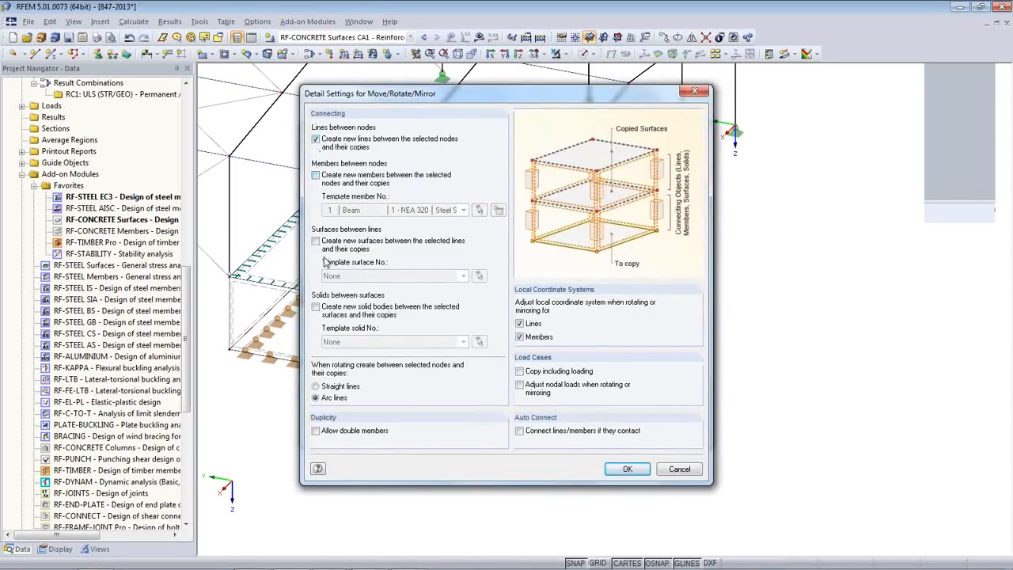
{"action": "left_click", "coordinate": [316, 242]}
{"action": "left_click", "coordinate": [350, 277]}
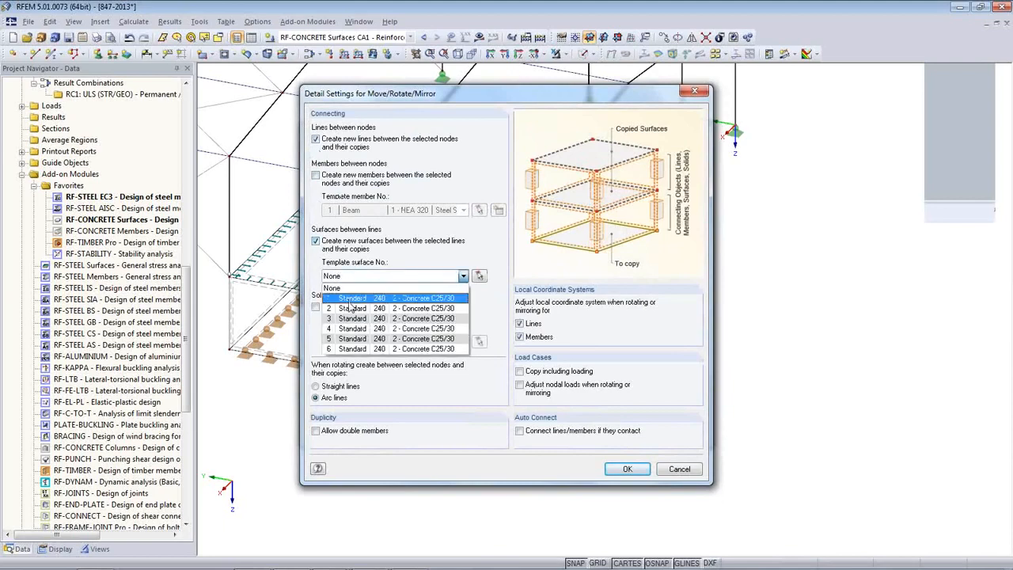
{"action": "left_click", "coordinate": [372, 291]}
{"action": "left_click", "coordinate": [627, 468]}
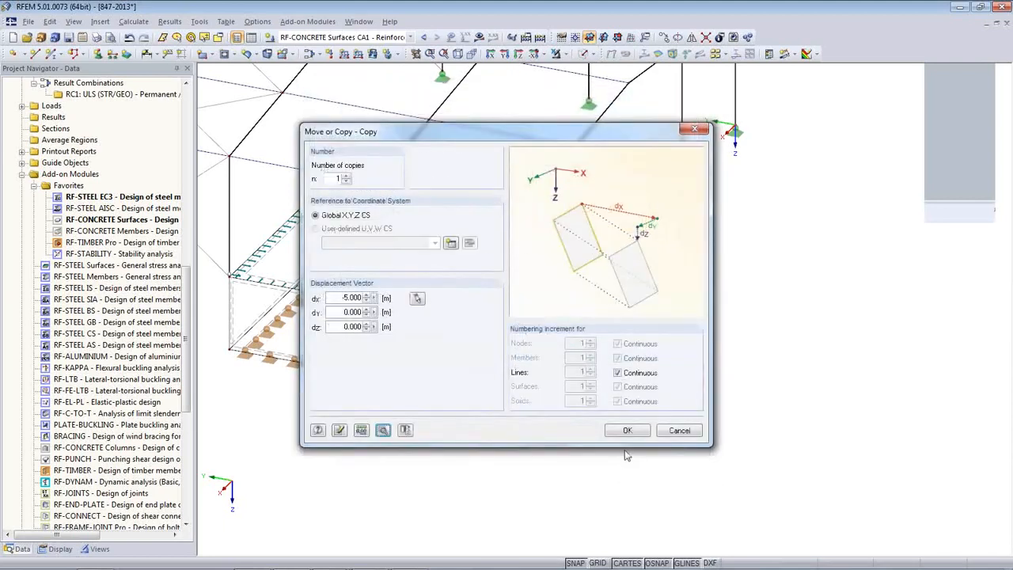
{"action": "left_click", "coordinate": [623, 436]}
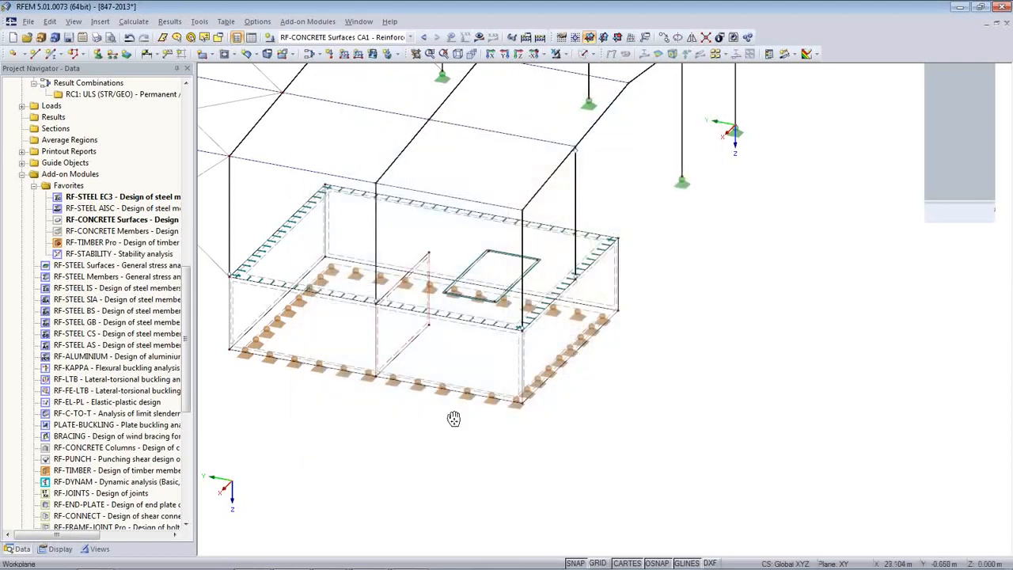
Start a new line release for the partition wall surface and assign it to the wall's upper edge, picked graphically.
{"action": "middle_click_drag", "start_coordinate": [455, 423], "coordinate": [577, 418]}
{"action": "scroll", "coordinate": [577, 418], "scroll_direction": "up", "scroll_amount": 1}
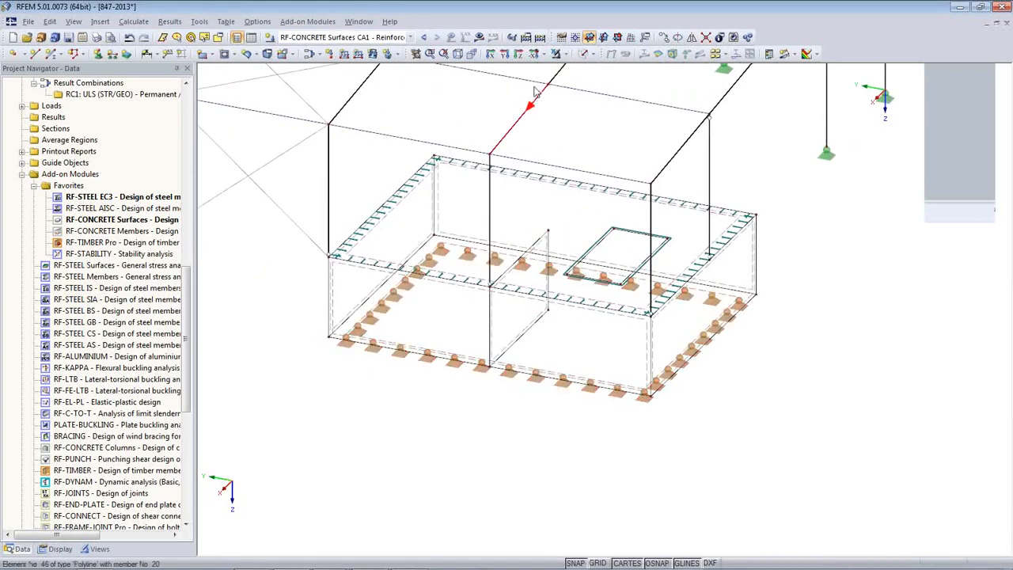
{"action": "middle_click_drag", "start_coordinate": [478, 357], "coordinate": [430, 334], "text": "ctrl"}
{"action": "scroll", "coordinate": [430, 334], "scroll_direction": "up", "scroll_amount": 5}
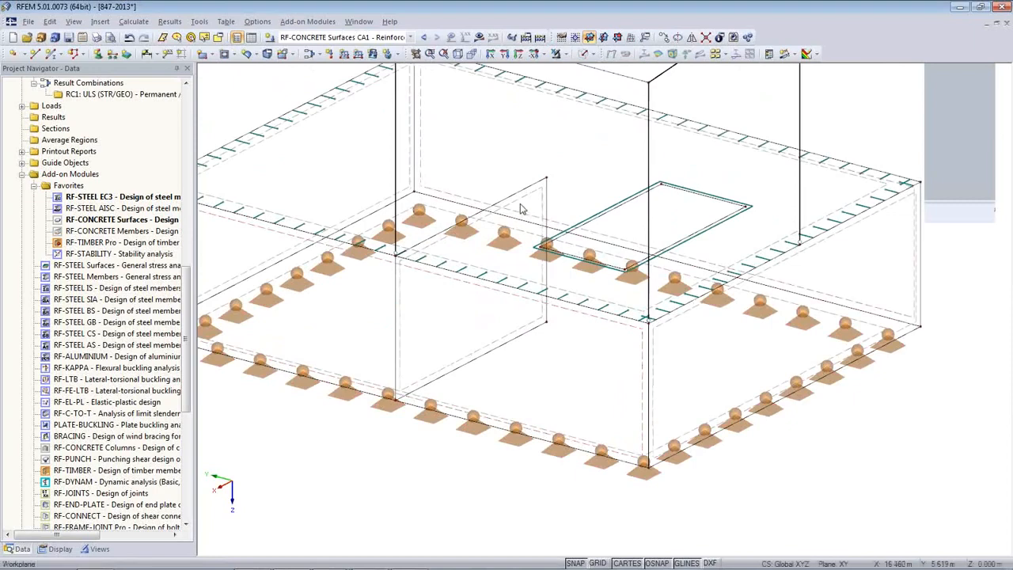
{"action": "double_click", "coordinate": [521, 209]}
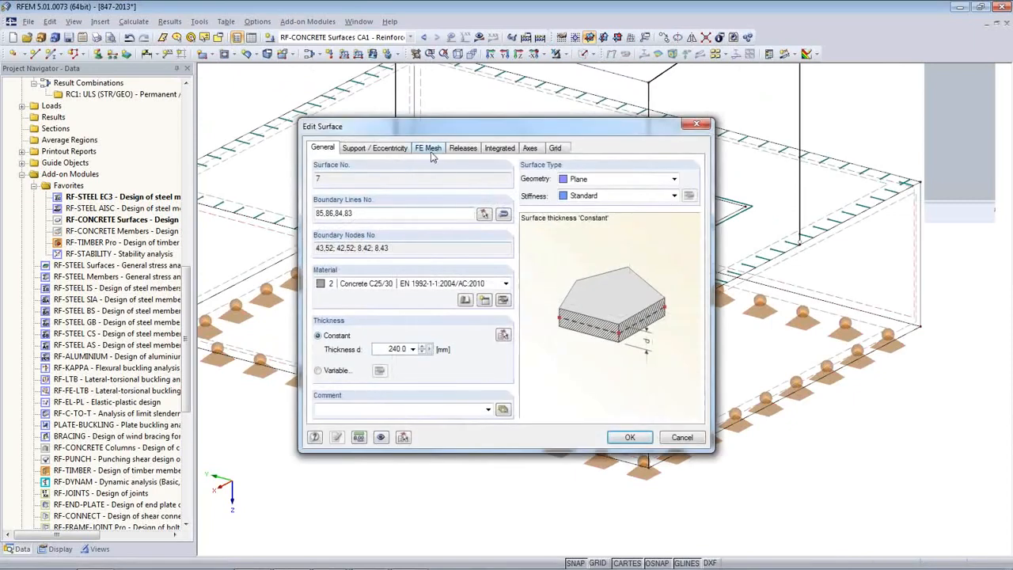
{"action": "left_click", "coordinate": [387, 158]}
{"action": "left_click", "coordinate": [466, 159]}
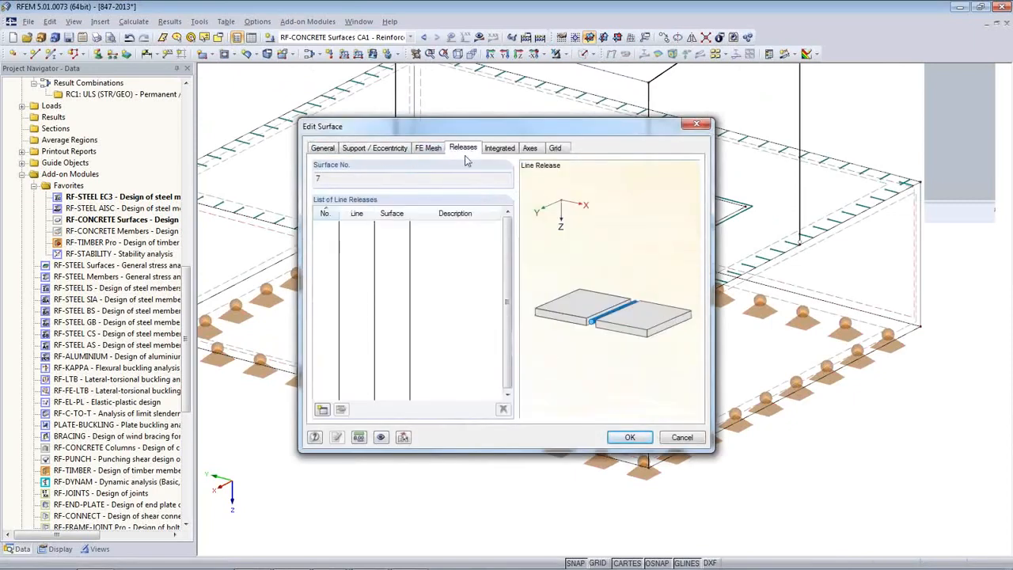
{"action": "left_click", "coordinate": [322, 410]}
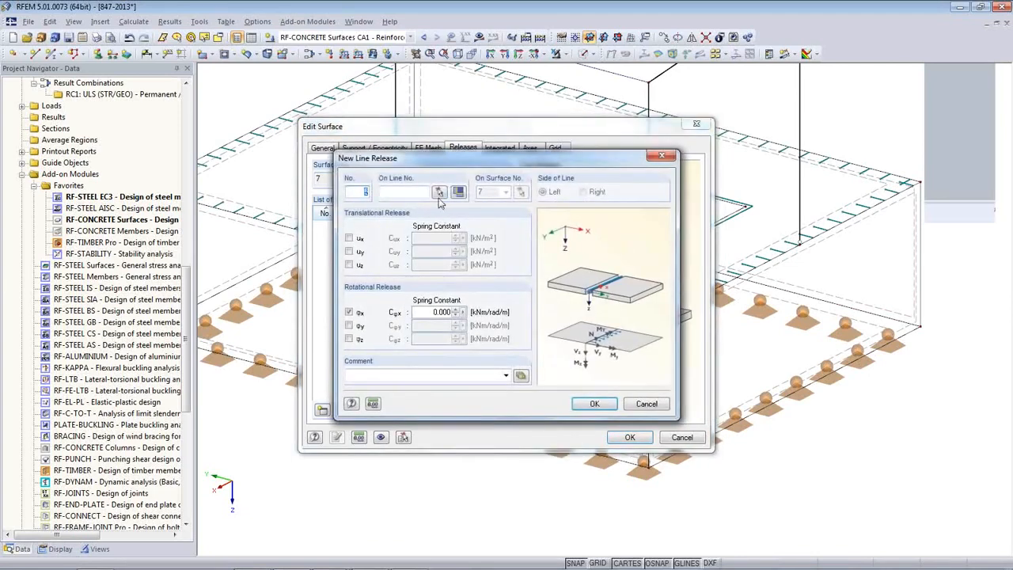
{"action": "left_click", "coordinate": [440, 193]}
{"action": "left_click", "coordinate": [400, 249]}
{"action": "left_click", "coordinate": [122, 121]}
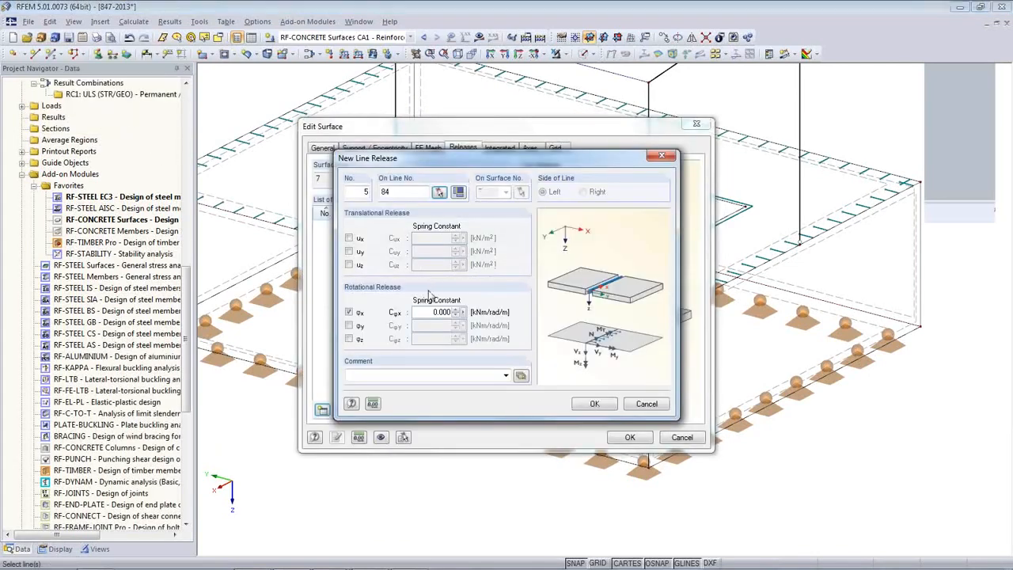
Add the φy and φz rotational releases to φx in the line release and apply it to the wall.
{"action": "left_click", "coordinate": [349, 326]}
{"action": "left_click", "coordinate": [349, 338]}
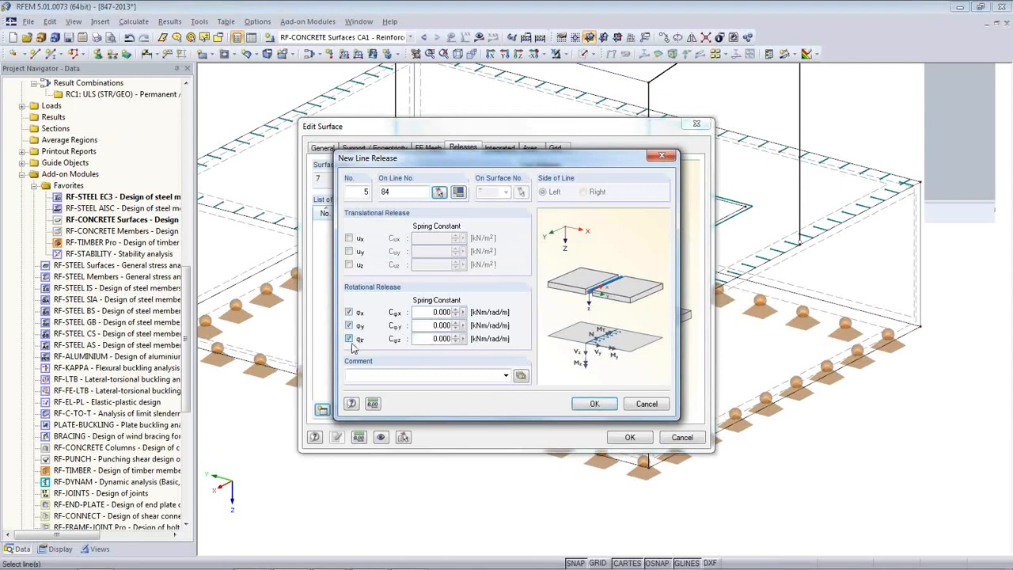
{"action": "left_click", "coordinate": [593, 404]}
{"action": "left_click", "coordinate": [630, 437]}
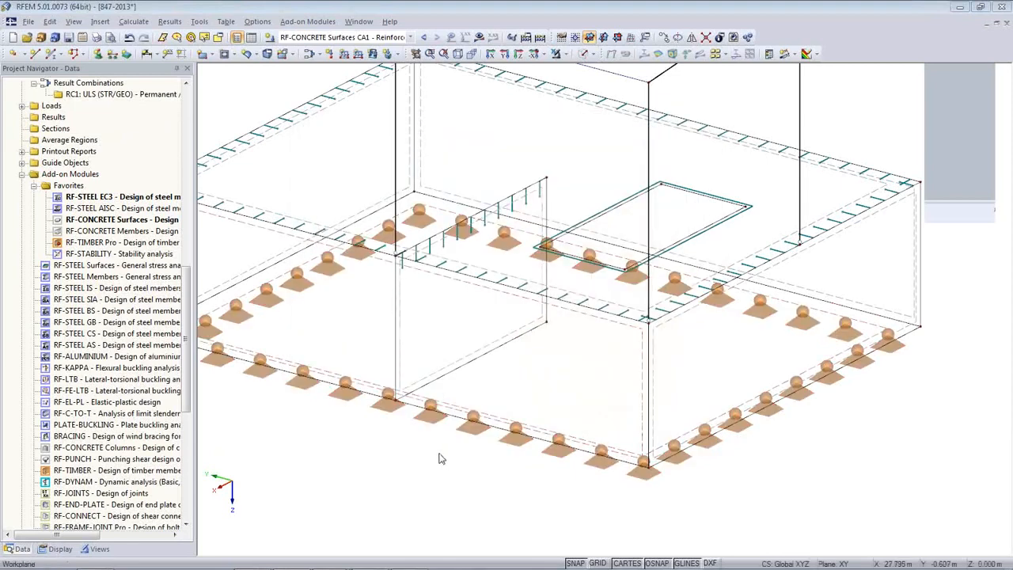
Recalculate the whole model, including the concrete design, with the partition wall.
{"action": "scroll", "coordinate": [441, 459], "scroll_direction": "down", "scroll_amount": 5}
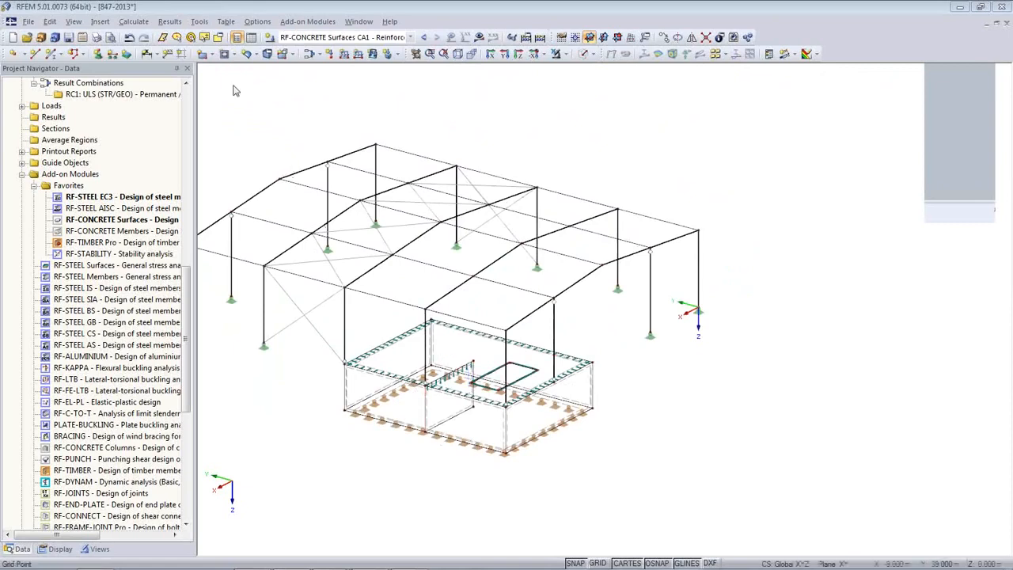
{"action": "left_click", "coordinate": [137, 23]}
{"action": "left_click", "coordinate": [142, 36]}
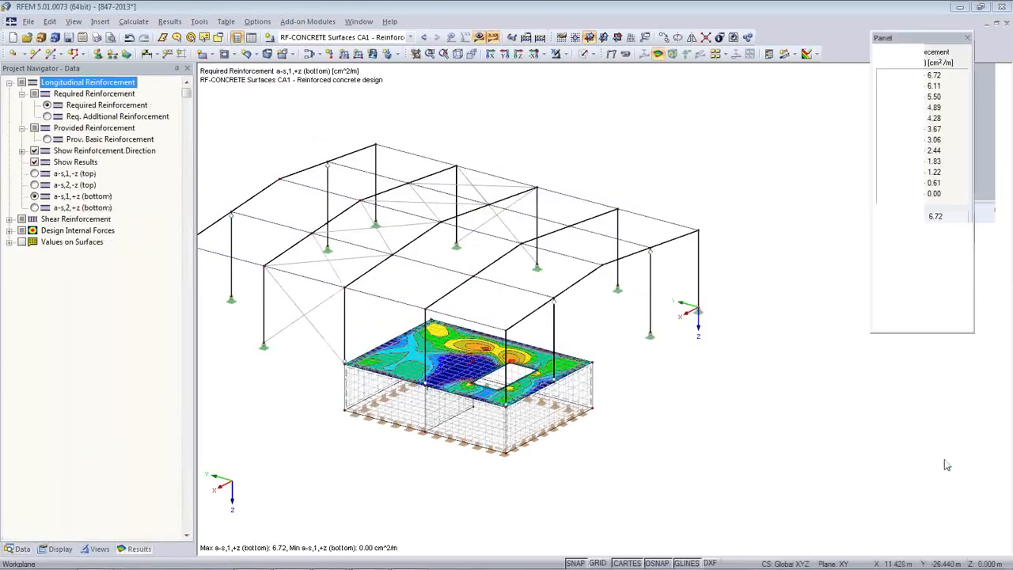
Review the slab's required reinforcement for a-s,1,+z (bottom), a-s,2,+z (bottom) and a-s,1,-z (top).
{"action": "middle_click_drag", "start_coordinate": [525, 447], "coordinate": [559, 442], "text": "ctrl"}
{"action": "scroll", "coordinate": [559, 442], "scroll_direction": "up", "scroll_amount": 3}
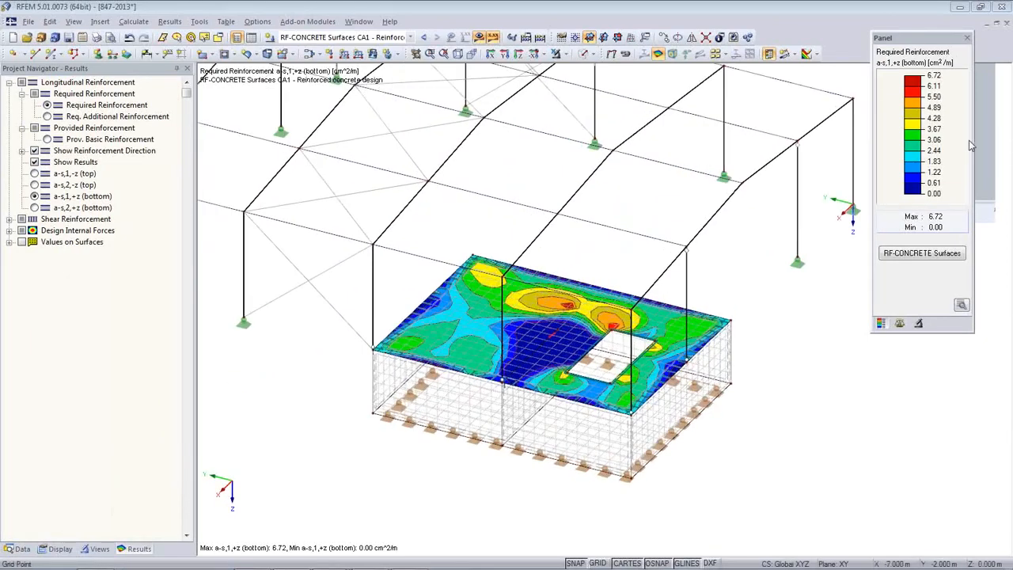
{"action": "left_click", "coordinate": [35, 207]}
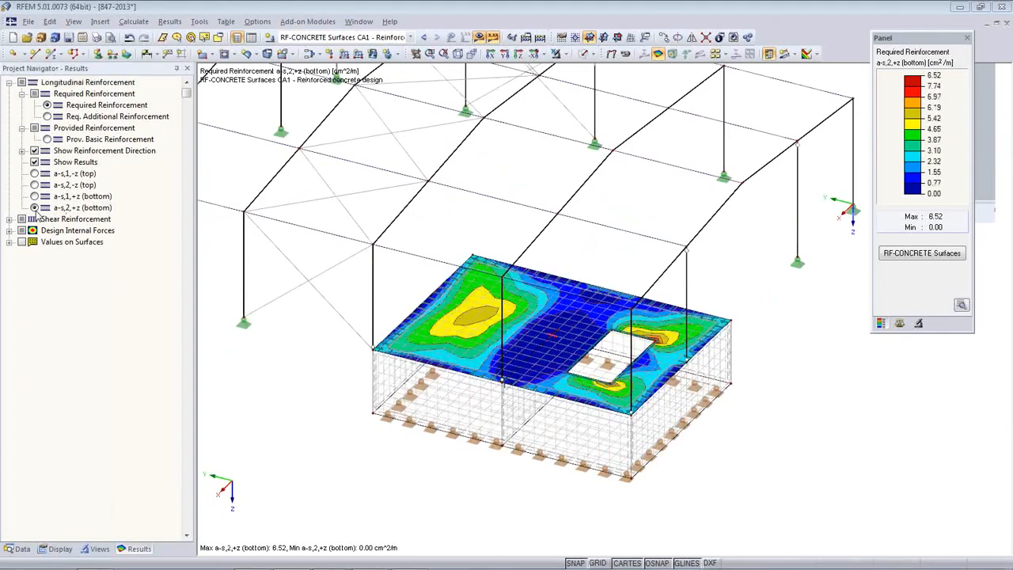
{"action": "left_click", "coordinate": [35, 174]}
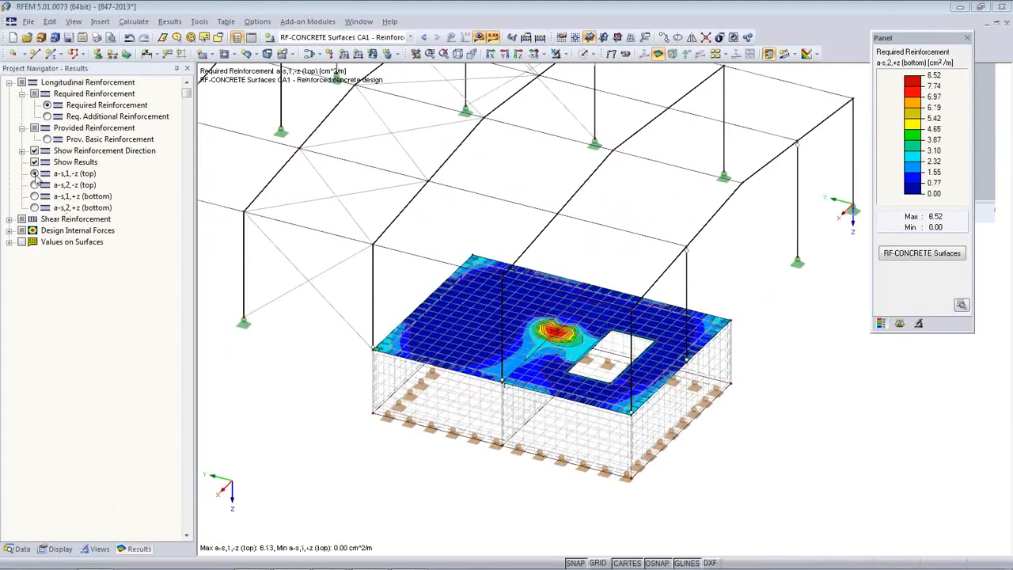
Display the reinforcement result values on the slab surface.
{"action": "left_click", "coordinate": [715, 53]}
{"action": "middle_click_drag", "start_coordinate": [479, 441], "coordinate": [447, 444], "text": "ctrl"}
{"action": "scroll", "coordinate": [444, 436], "scroll_direction": "up", "scroll_amount": 2}
{"action": "scroll", "coordinate": [444, 436], "scroll_direction": "up", "scroll_amount": 1}
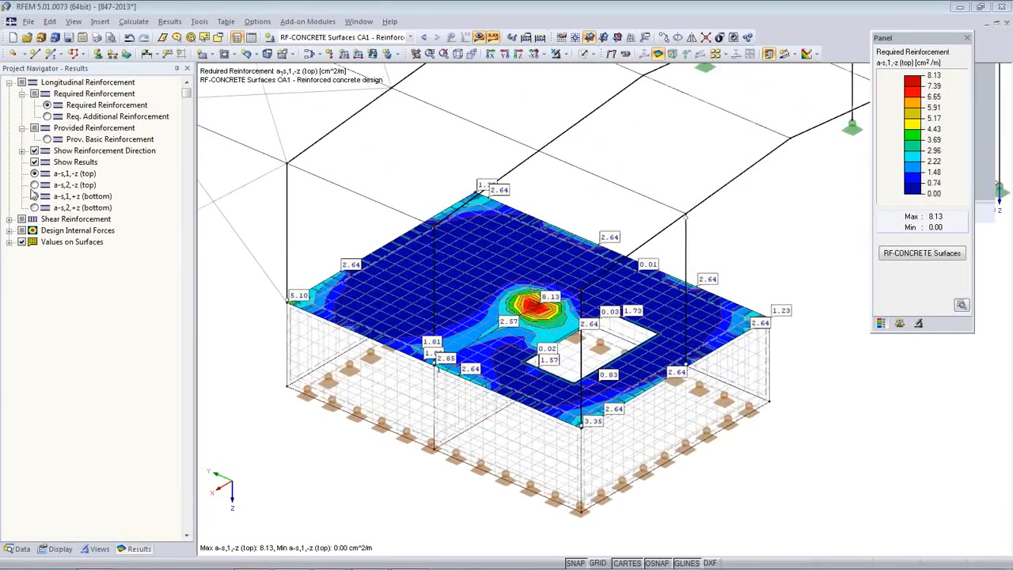
Display the slab's required reinforcement a-s,2,-z (top) and filter its result values to show only those from 2 cm²/m upward.
{"action": "left_click", "coordinate": [34, 185]}
{"action": "middle_click_drag", "start_coordinate": [463, 392], "coordinate": [366, 352], "text": "ctrl"}
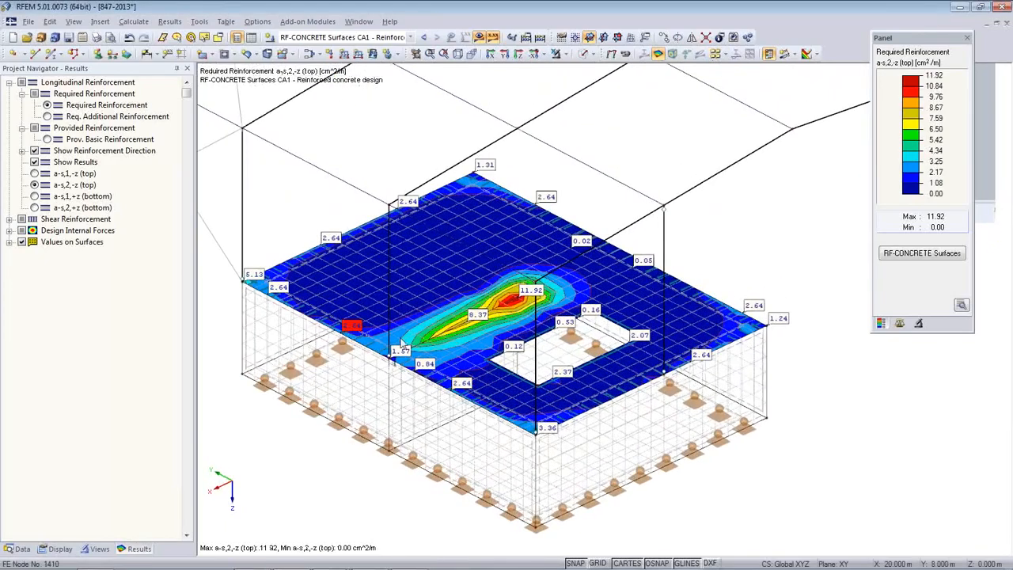
{"action": "right_click", "coordinate": [353, 329]}
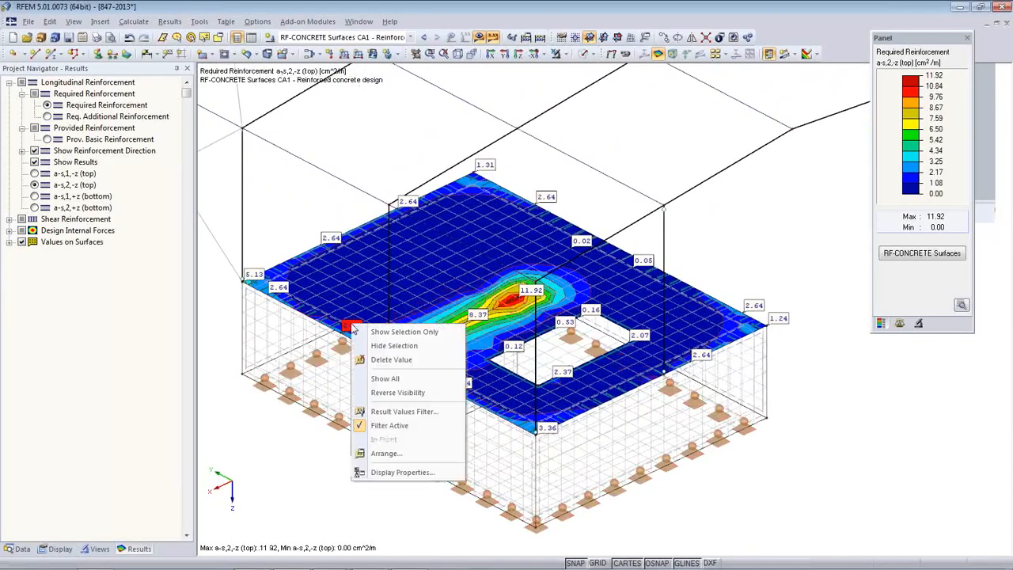
{"action": "left_click", "coordinate": [402, 413]}
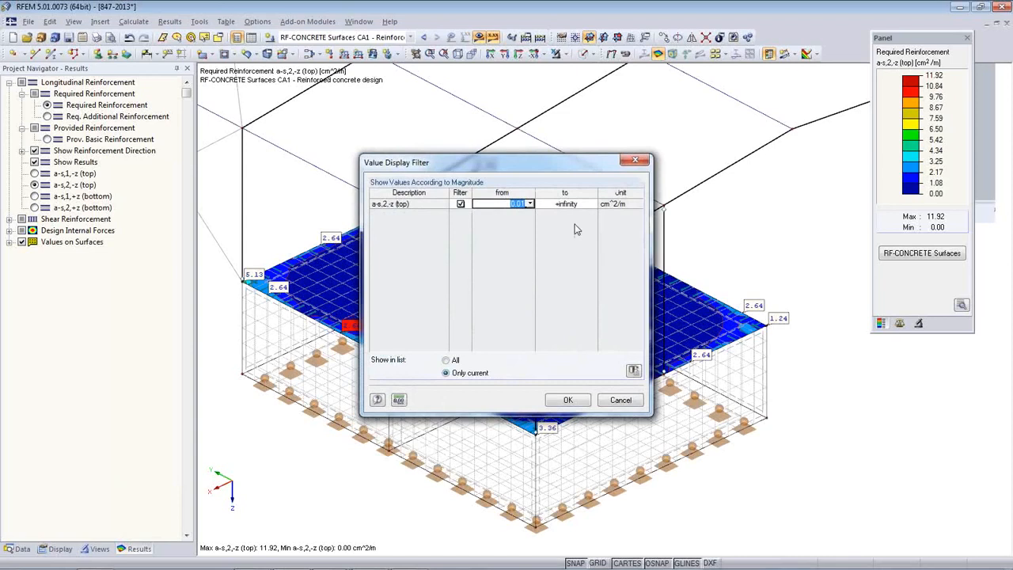
{"action": "type", "text": "2"}
{"action": "left_click", "coordinate": [565, 401]}
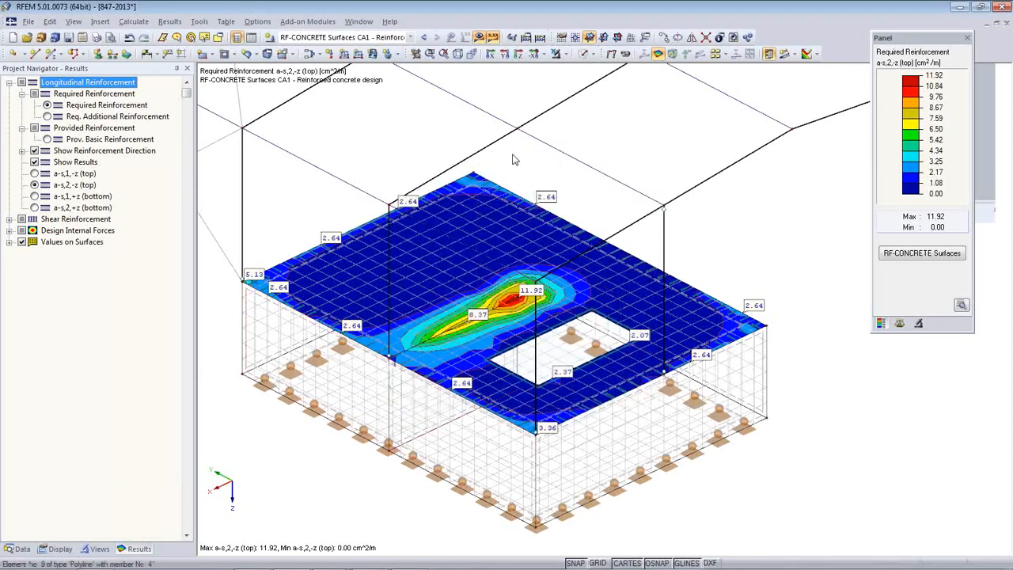
{"action": "left_click", "coordinate": [319, 403]}
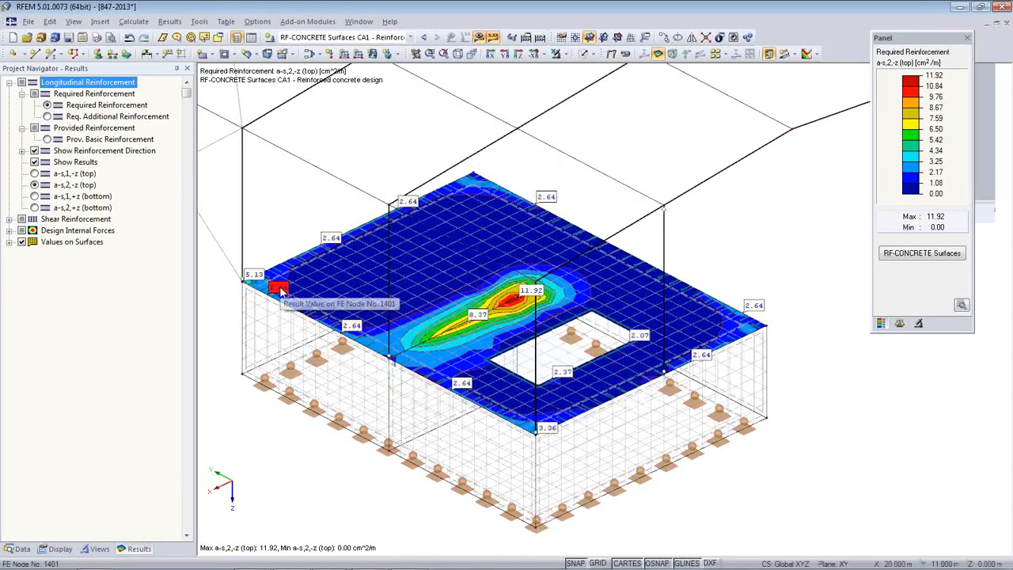
{"action": "middle_click_drag", "start_coordinate": [508, 410], "coordinate": [520, 355]}
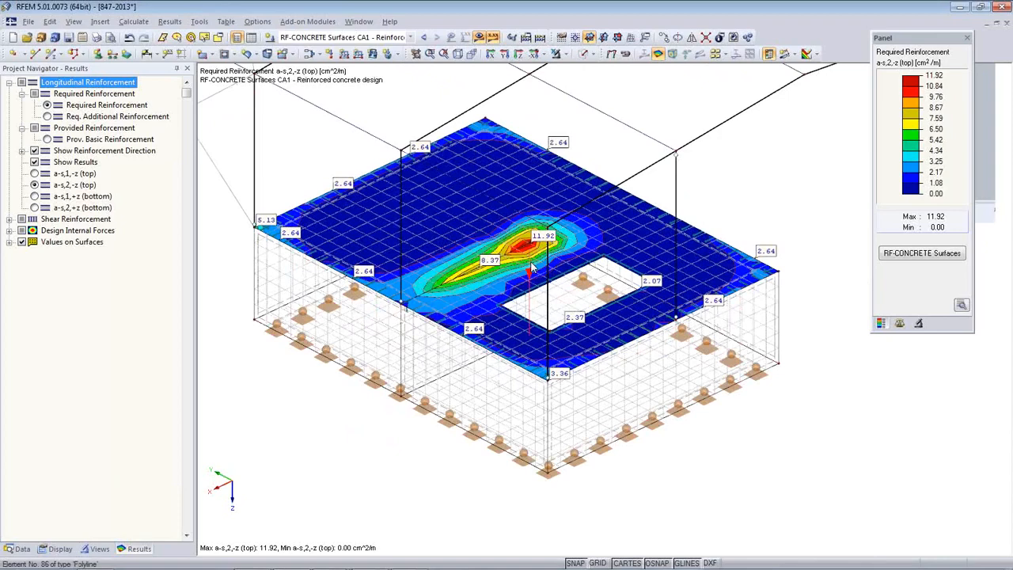
Limit the visibility to the surfaces of material Concrete C25/30 and view the slab in the Z-direction.
{"action": "left_click", "coordinate": [98, 550]}
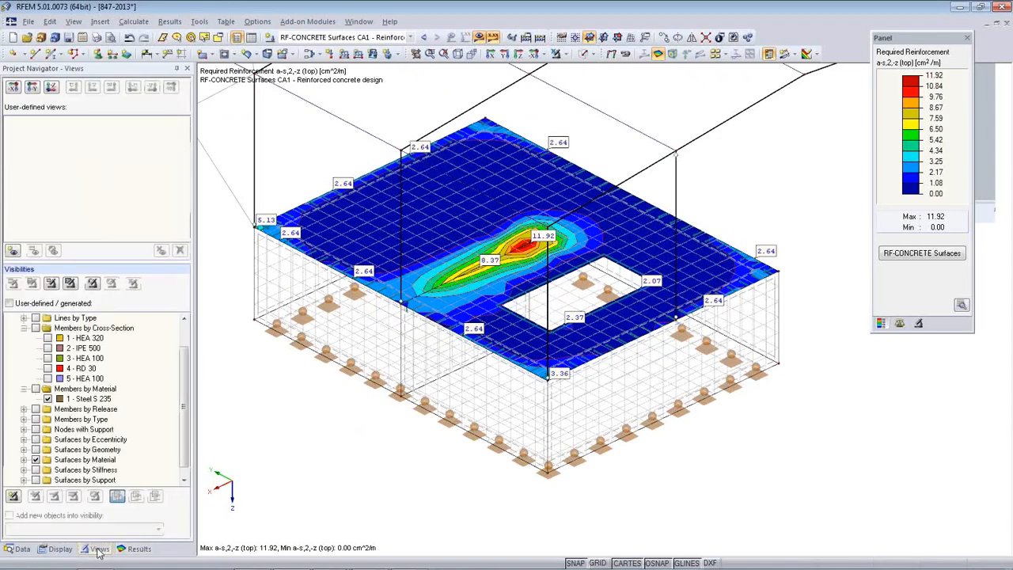
{"action": "scroll", "coordinate": [85, 484], "scroll_direction": "down", "scroll_amount": 1}
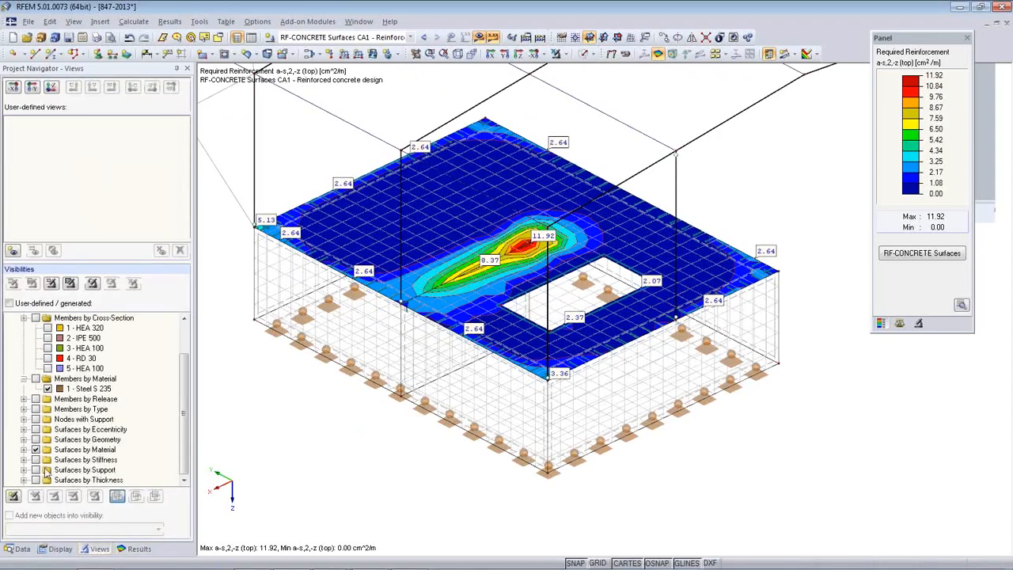
{"action": "left_click", "coordinate": [24, 450]}
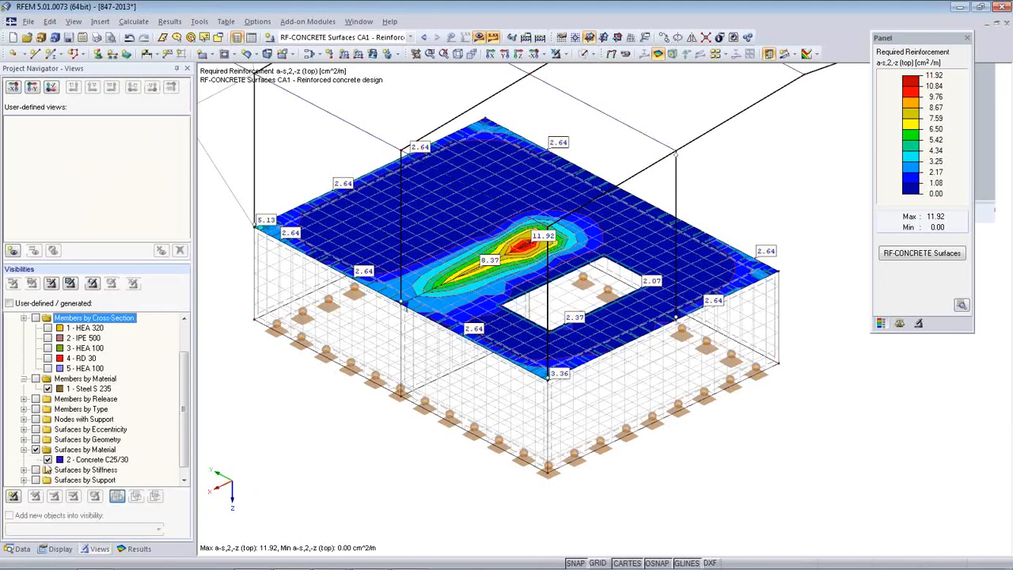
{"action": "left_click", "coordinate": [40, 452]}
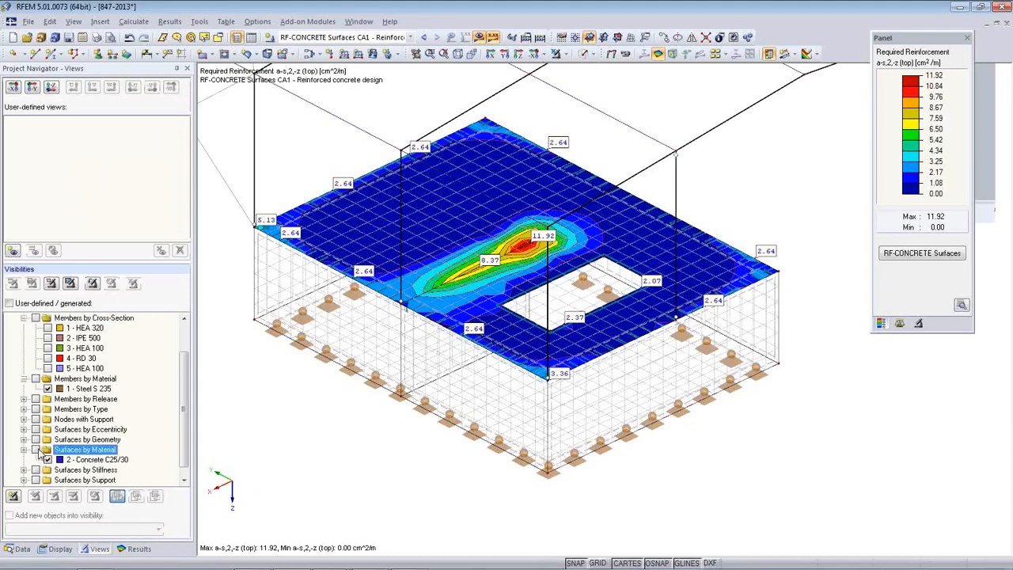
{"action": "left_click", "coordinate": [35, 449]}
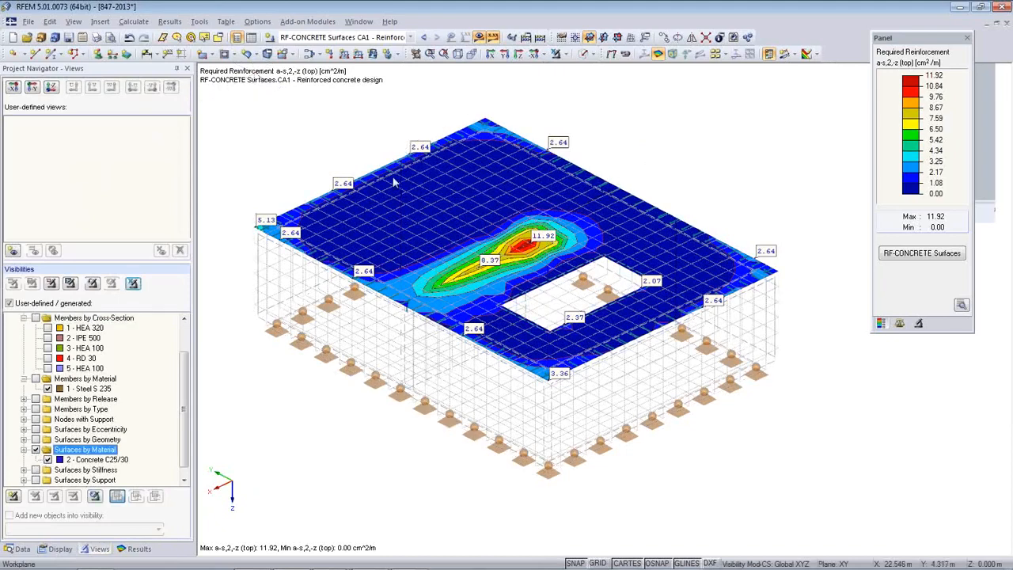
{"action": "left_click", "coordinate": [520, 61]}
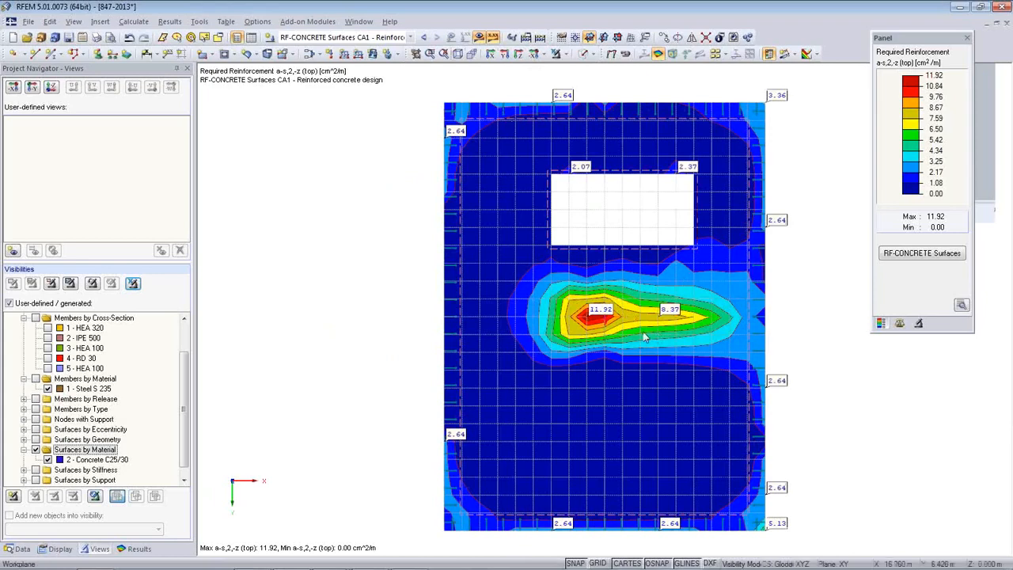
Set up a graphic printout to report PR1 as a mass print, without showing the printout report on confirmation.
{"action": "left_click", "coordinate": [96, 38]}
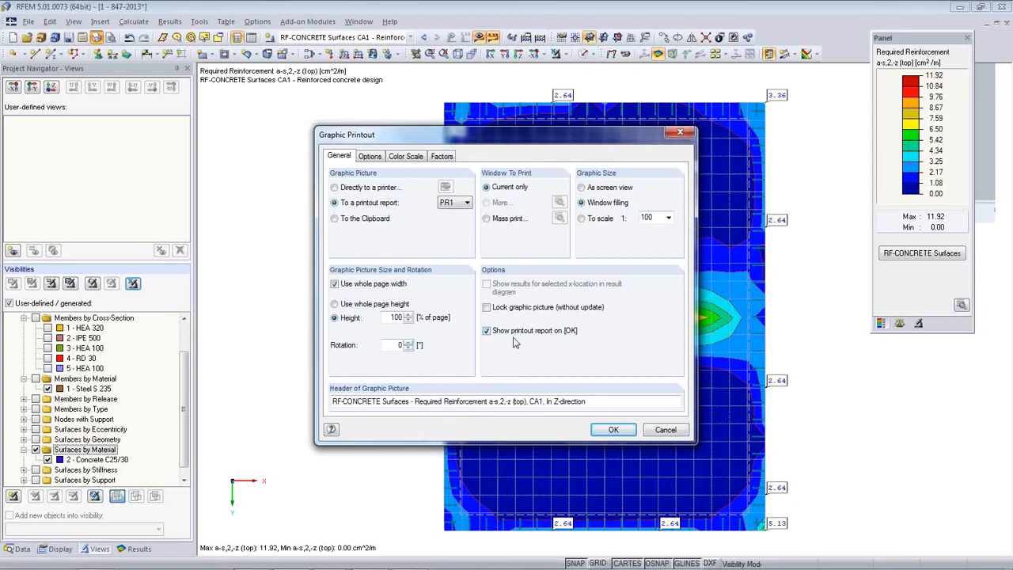
{"action": "left_click", "coordinate": [487, 332]}
{"action": "left_click", "coordinate": [487, 218]}
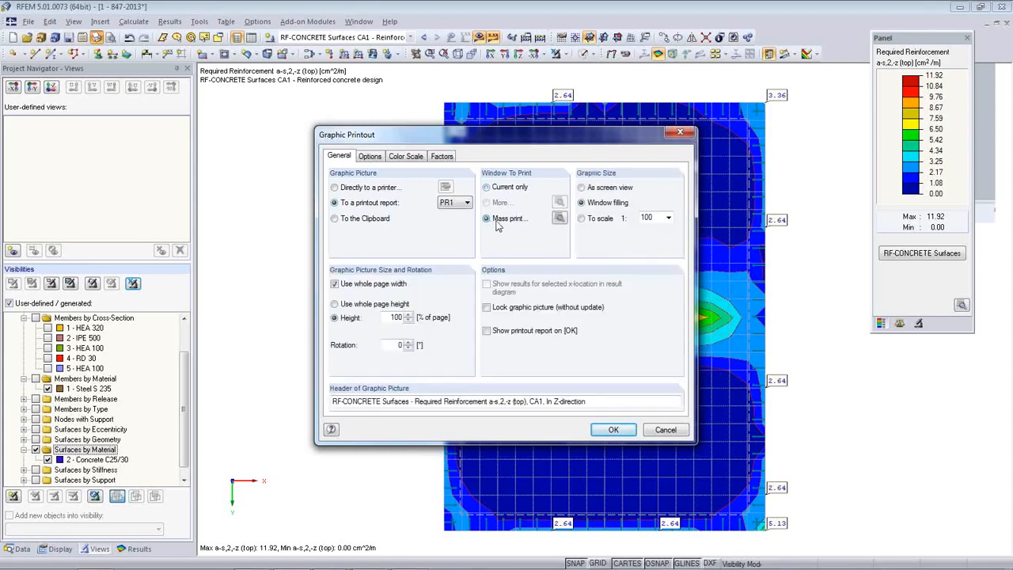
Add the a-s,1,-z (top) and a-s,2,+z (bottom) results to the mass print and send the graphics to the printout report.
{"action": "left_click", "coordinate": [560, 219]}
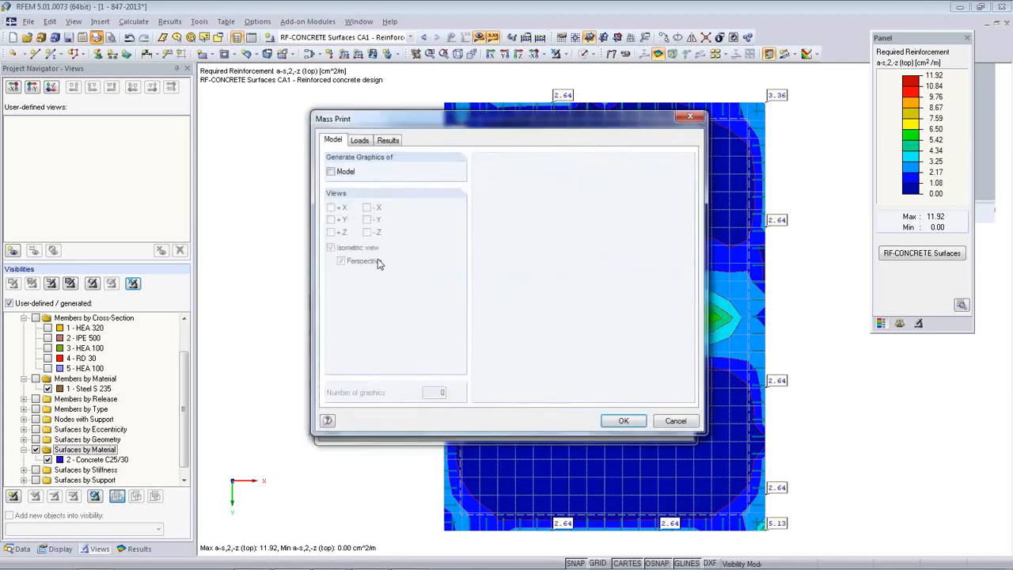
{"action": "left_click", "coordinate": [389, 143]}
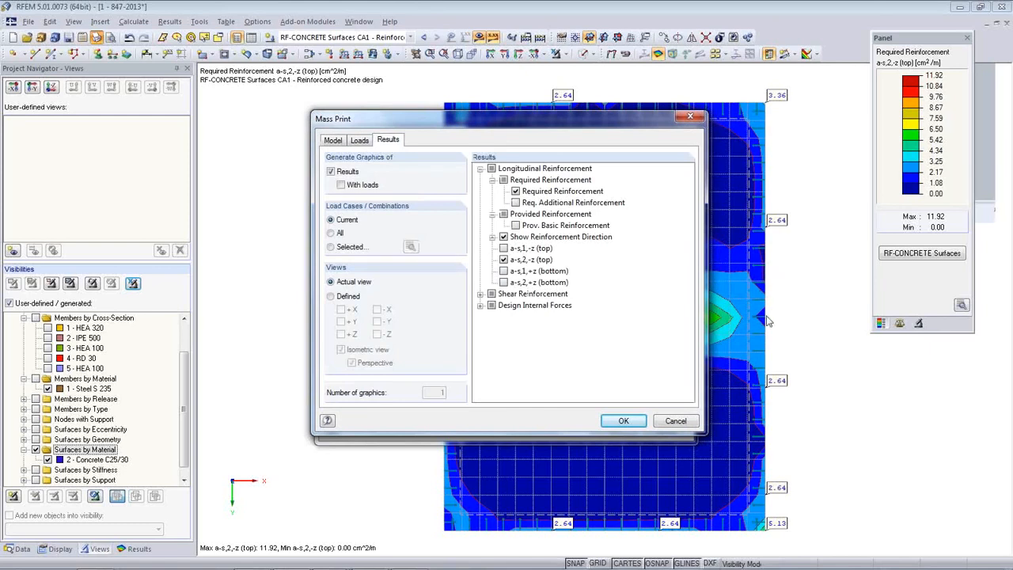
{"action": "left_click", "coordinate": [504, 249]}
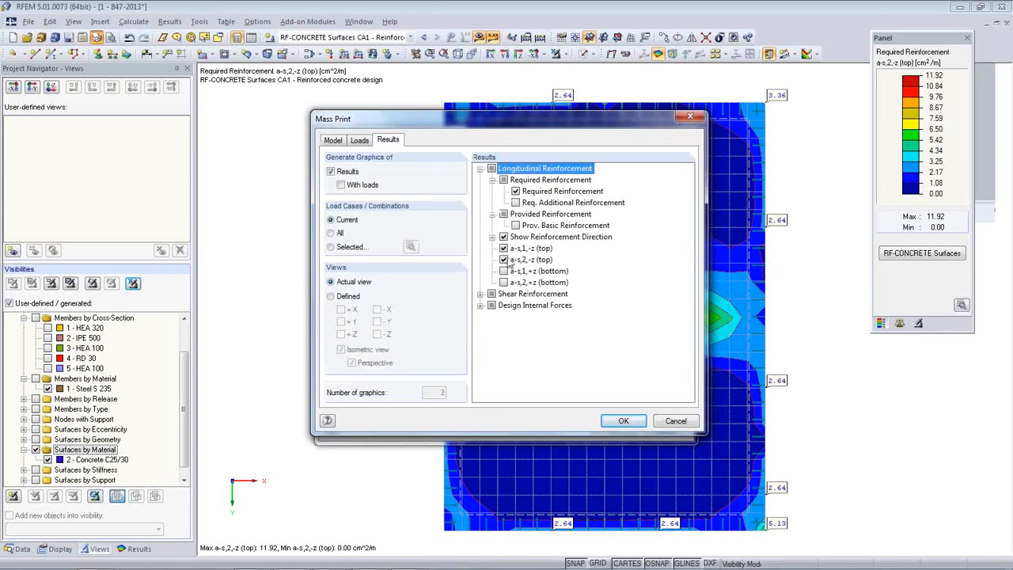
{"action": "left_click", "coordinate": [503, 283]}
{"action": "left_click", "coordinate": [624, 422]}
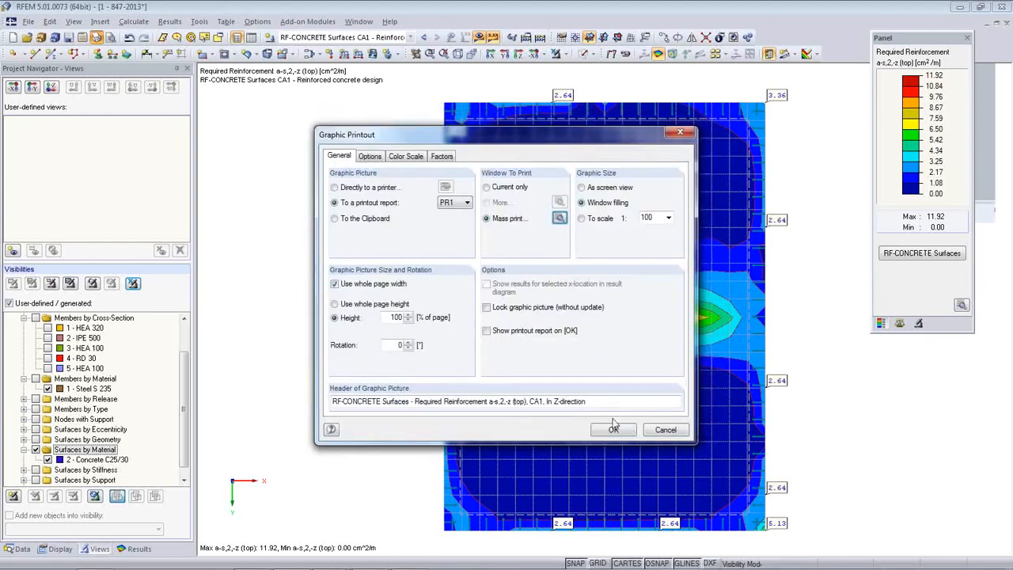
{"action": "left_click", "coordinate": [613, 430]}
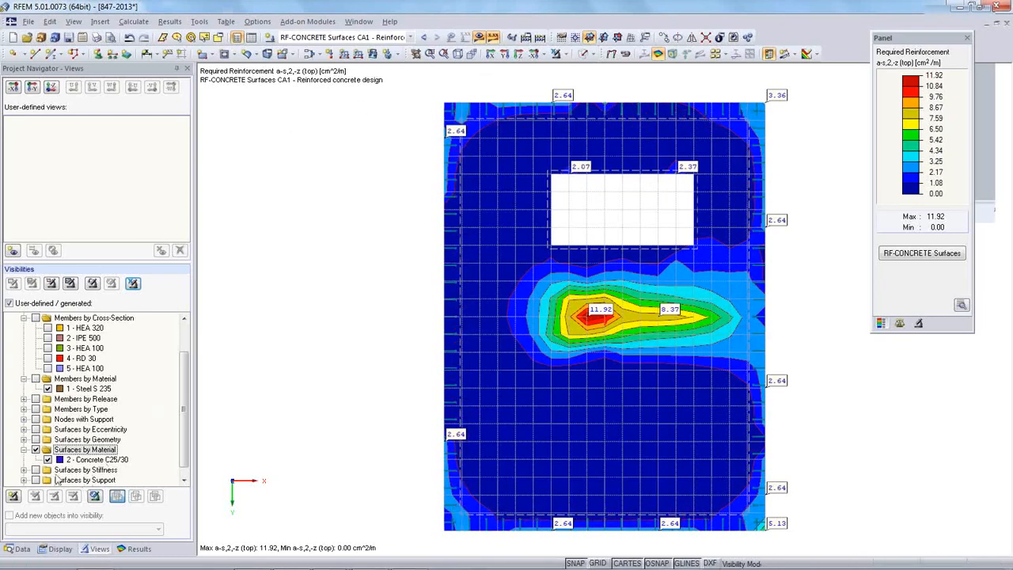
Show only the Steel S 235 members instead of the concrete surfaces, in isometric view, with the results of LC1 - Self-weight.
{"action": "left_click", "coordinate": [35, 449]}
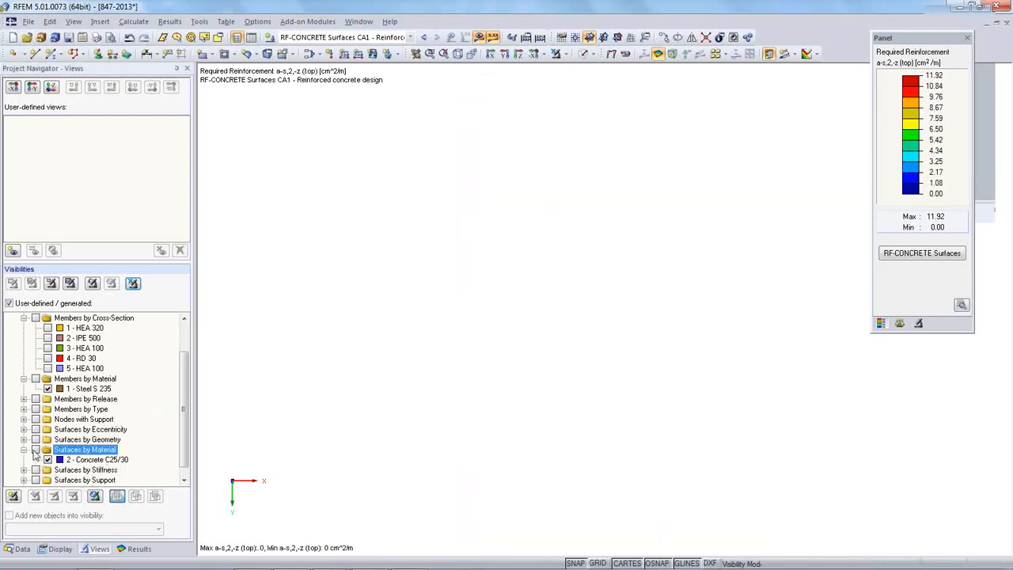
{"action": "left_click", "coordinate": [35, 380]}
{"action": "left_click", "coordinate": [457, 54]}
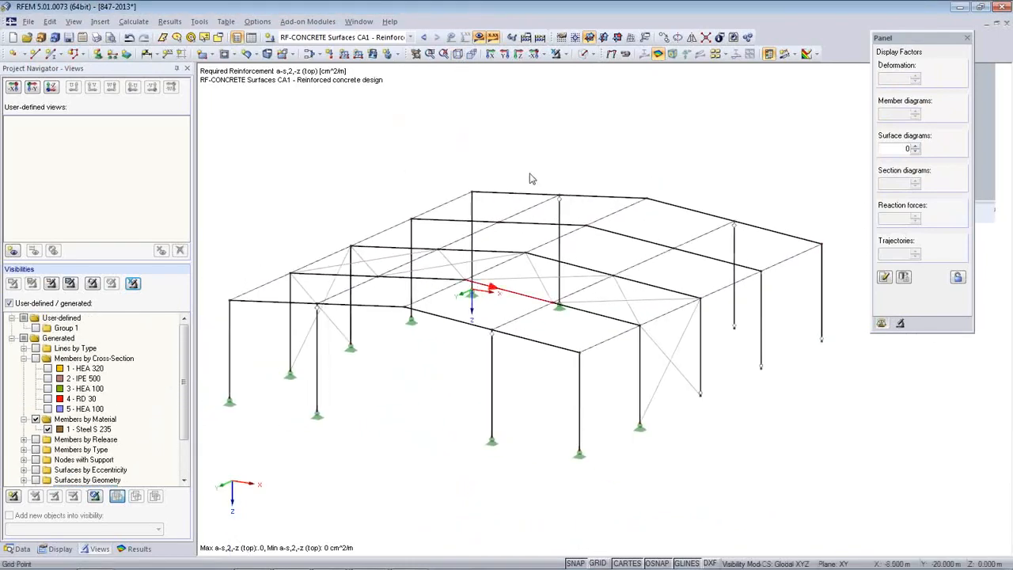
{"action": "left_click", "coordinate": [411, 37]}
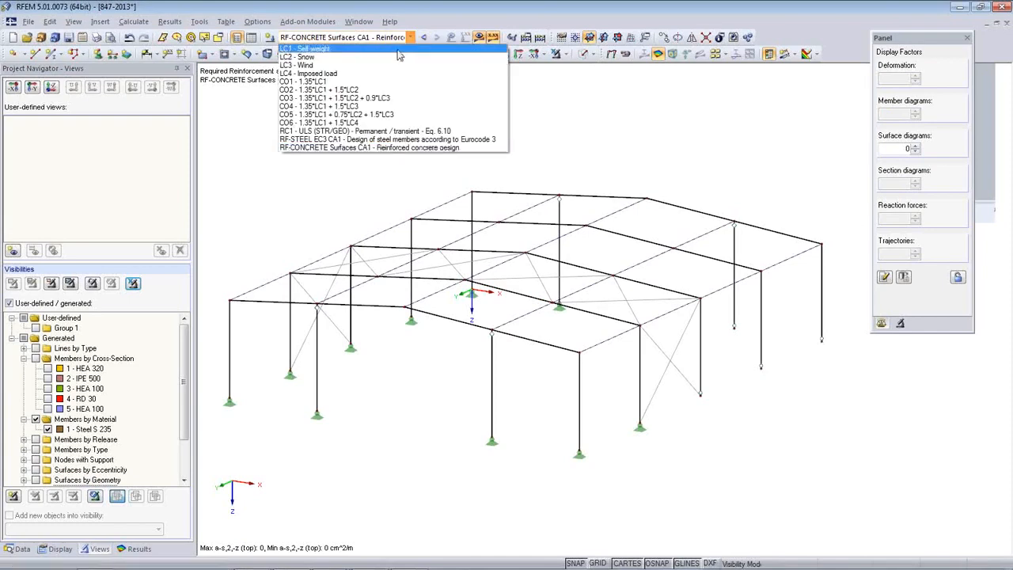
{"action": "left_click", "coordinate": [398, 49]}
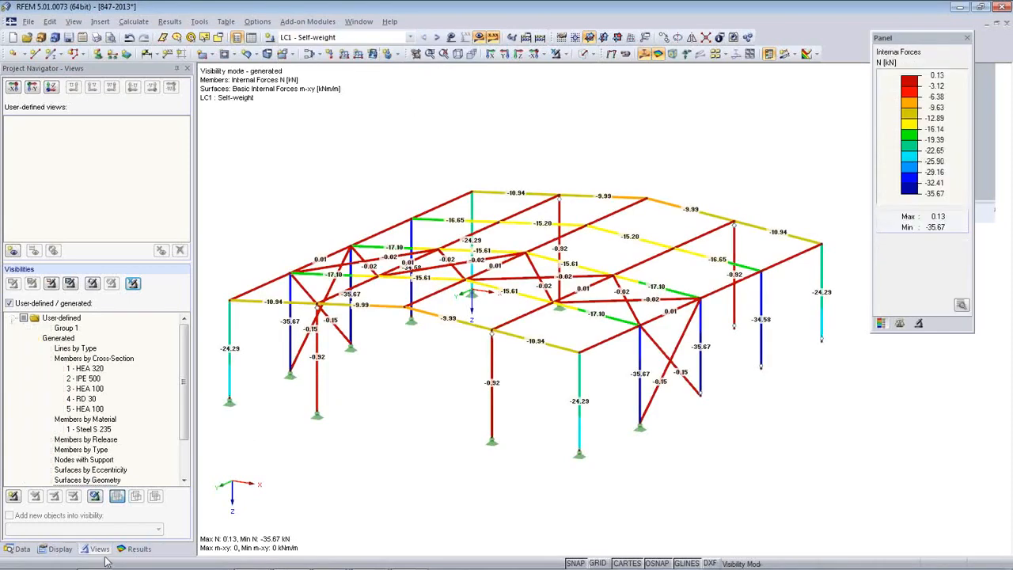
Set the display of the member results to two-colored diagrams.
{"action": "left_click", "coordinate": [137, 549]}
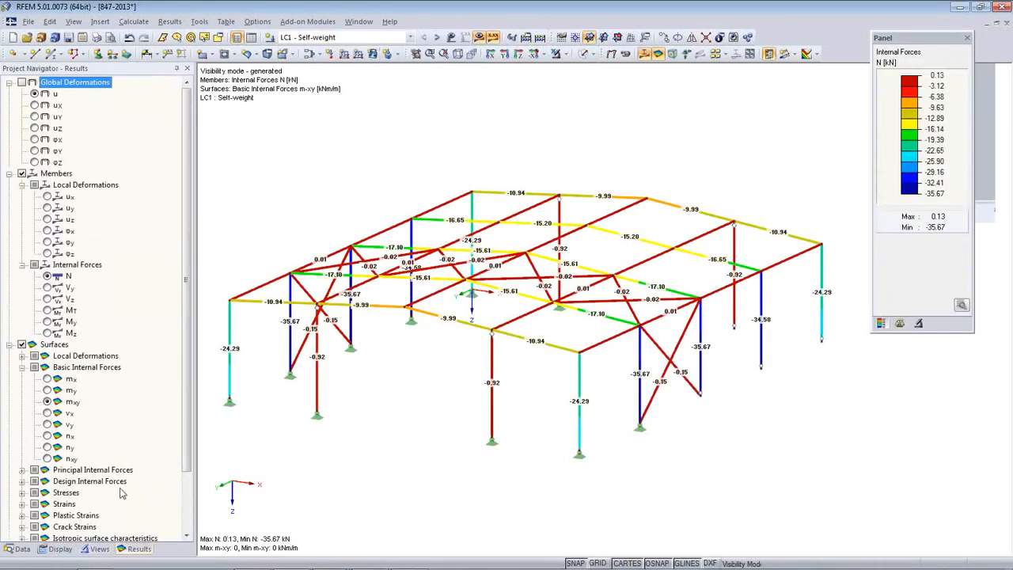
{"action": "left_click", "coordinate": [57, 549]}
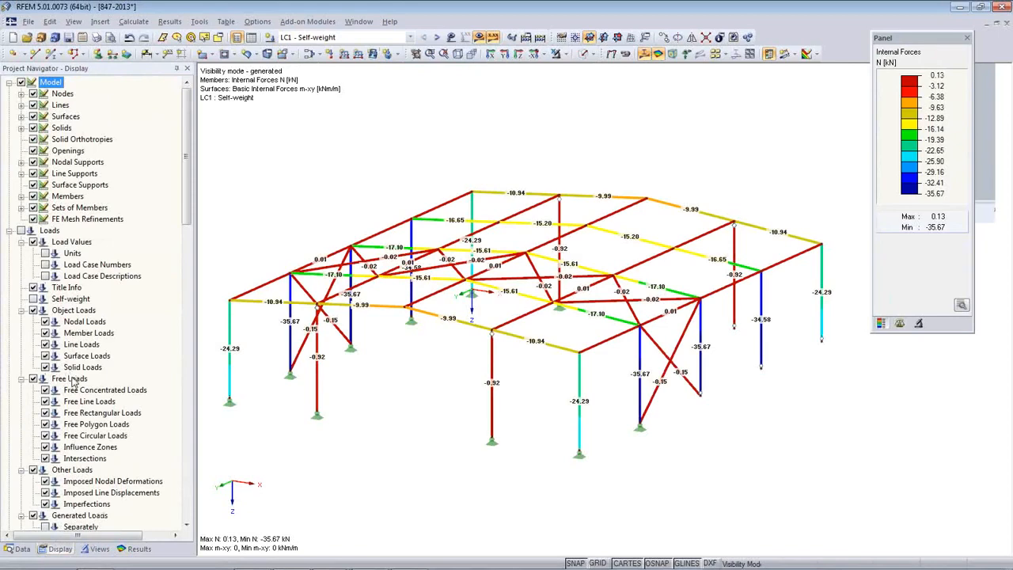
{"action": "scroll", "coordinate": [74, 380], "scroll_direction": "down", "scroll_amount": 8}
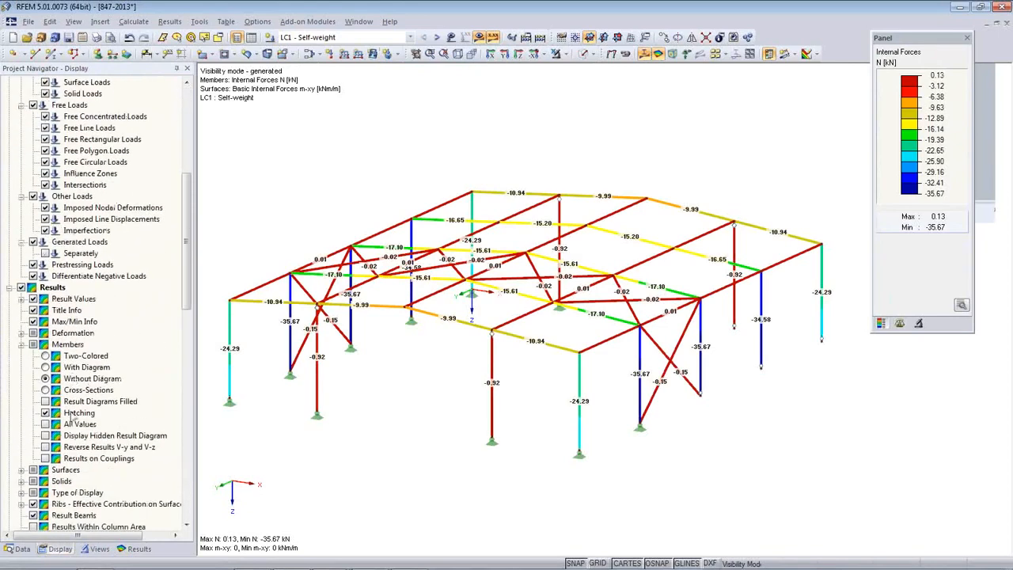
{"action": "left_click", "coordinate": [45, 355]}
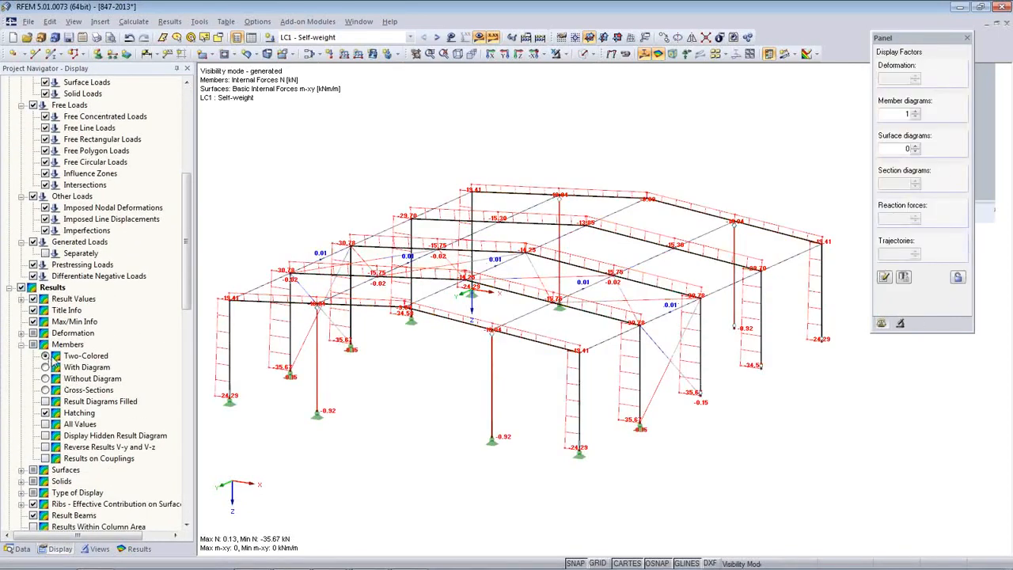
{"action": "mouse_move", "coordinate": [446, 388]}
{"action": "middle_mouse_down", "text": "ctrl"}
{"action": "mouse_move", "coordinate": [434, 423]}
{"action": "mouse_move", "coordinate": [422, 428]}
{"action": "mouse_move", "coordinate": [475, 414]}
{"action": "middle_mouse_up", "text": "ctrl"}
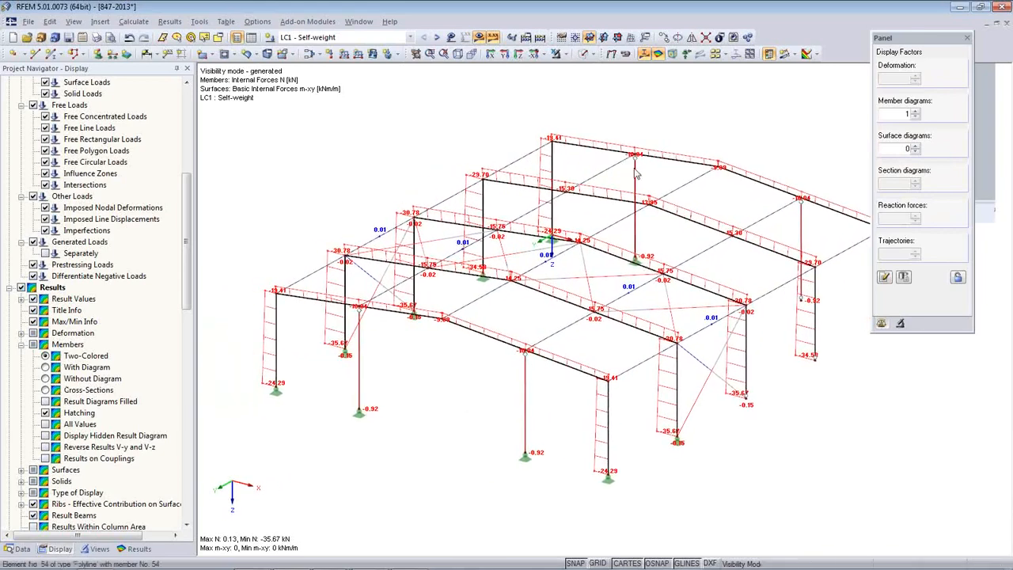
Display the My internal forces on the steel frame members.
{"action": "left_click", "coordinate": [135, 549]}
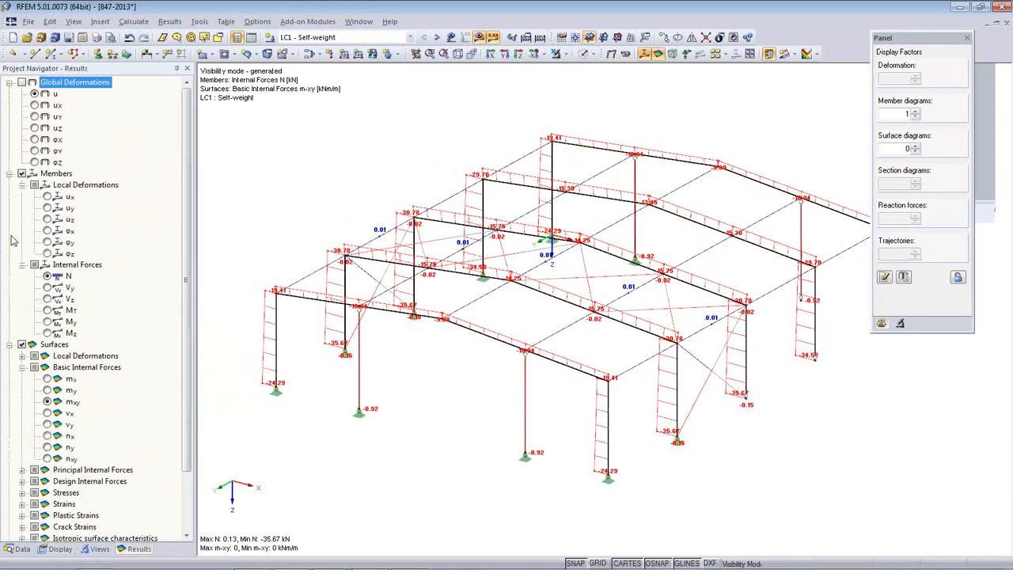
{"action": "left_click", "coordinate": [48, 321]}
{"action": "middle_click_drag", "start_coordinate": [368, 403], "coordinate": [379, 393]}
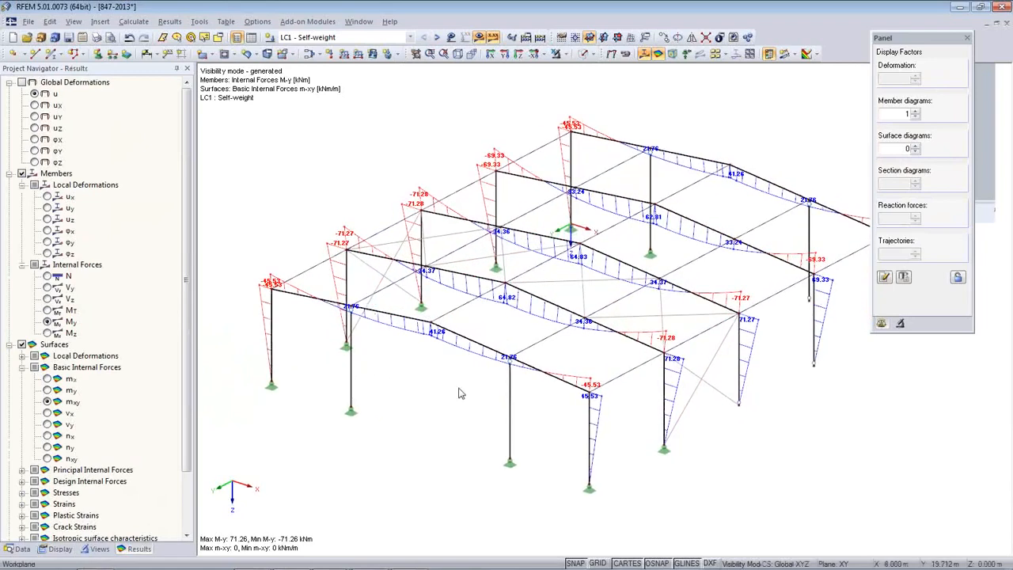
{"action": "middle_click_drag", "start_coordinate": [459, 388], "coordinate": [407, 385]}
{"action": "scroll", "coordinate": [407, 384], "scroll_direction": "down", "scroll_amount": 1}
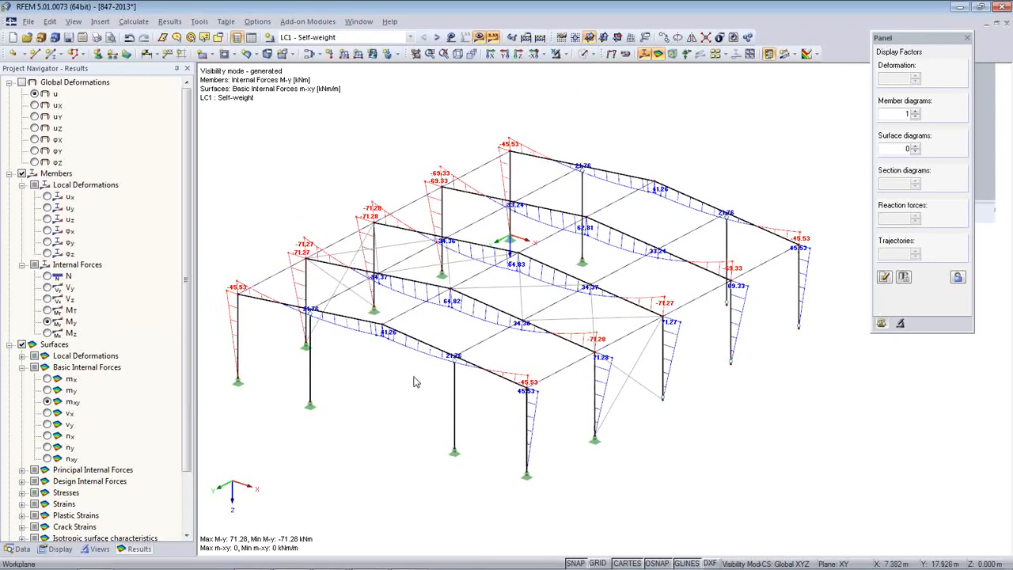
Set up a mass print to printout report PR1 with load graphics for the selected load cases LC1 to LC4.
{"action": "left_click", "coordinate": [97, 38]}
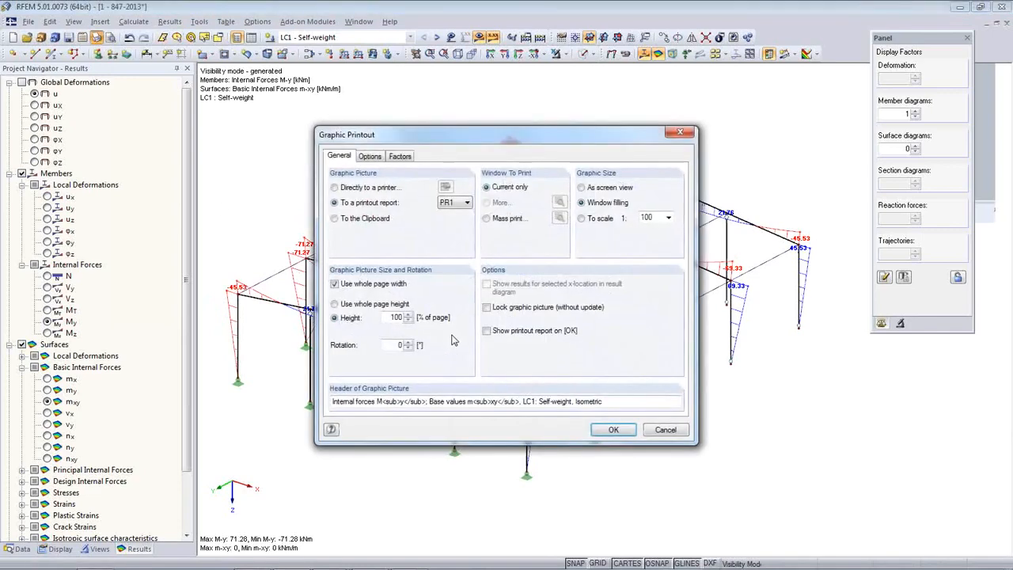
{"action": "left_click", "coordinate": [487, 218]}
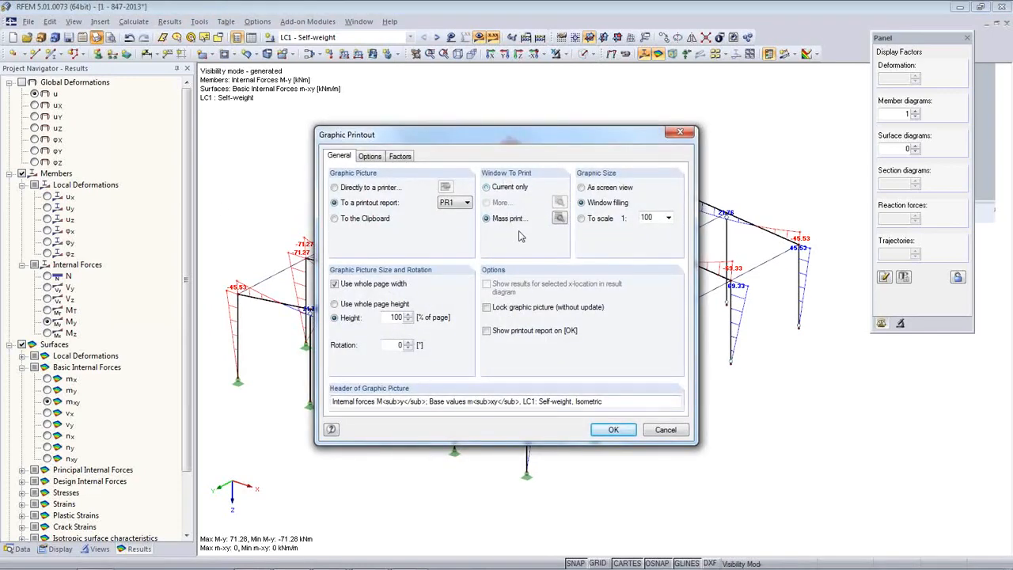
{"action": "left_click", "coordinate": [559, 218]}
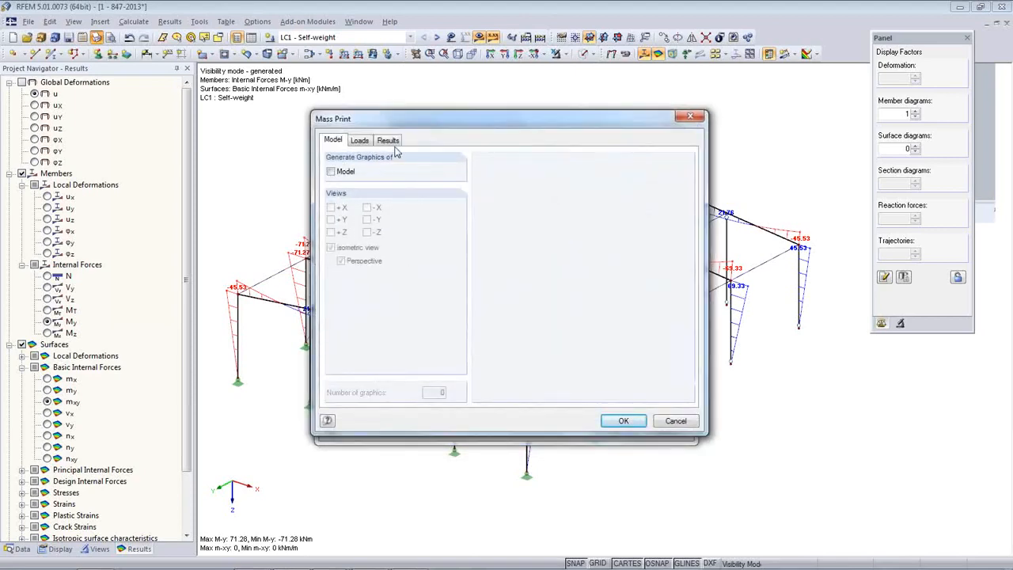
{"action": "left_click", "coordinate": [363, 141]}
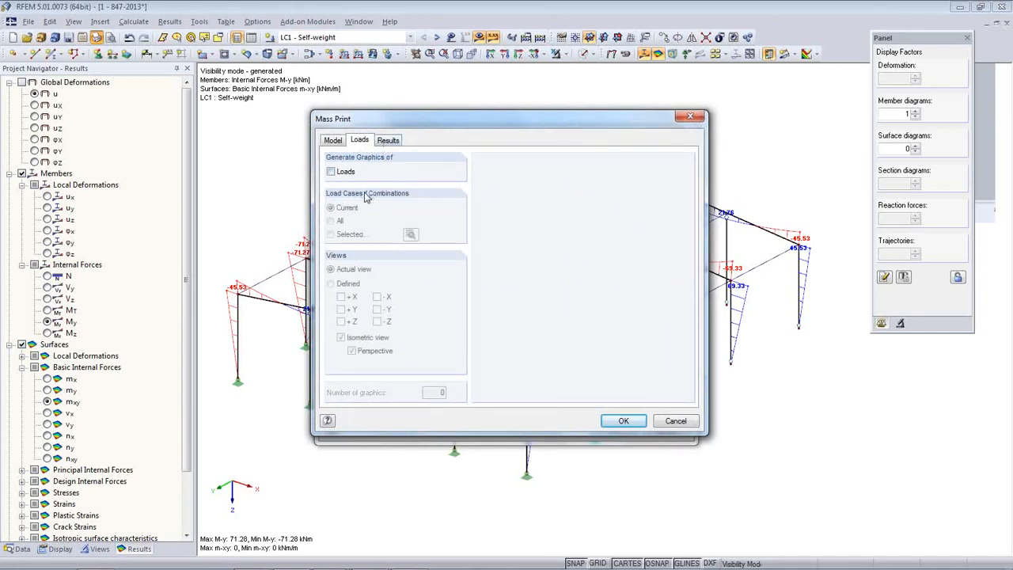
{"action": "left_click", "coordinate": [331, 172]}
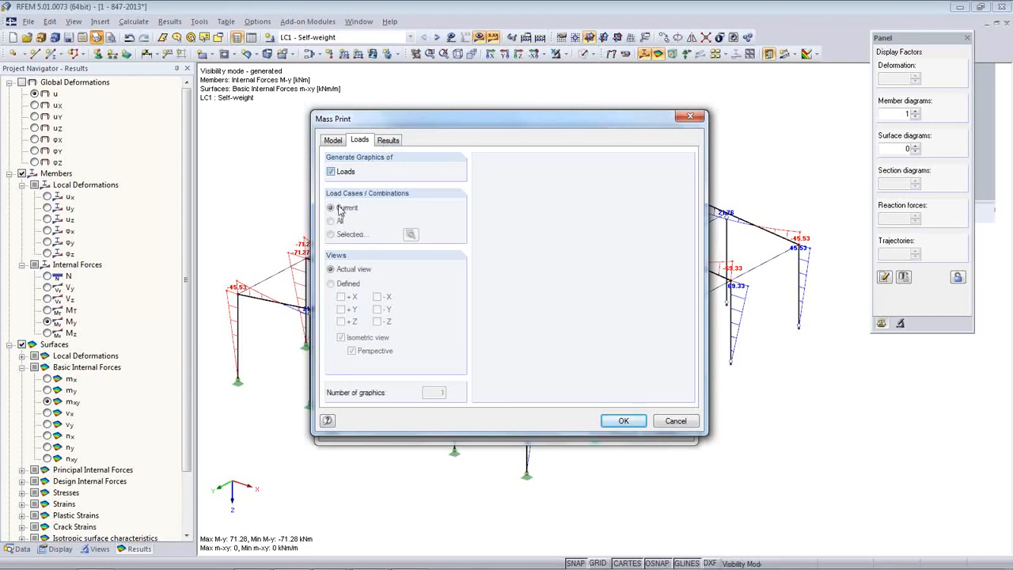
{"action": "left_click", "coordinate": [331, 234]}
{"action": "left_click", "coordinate": [411, 235]}
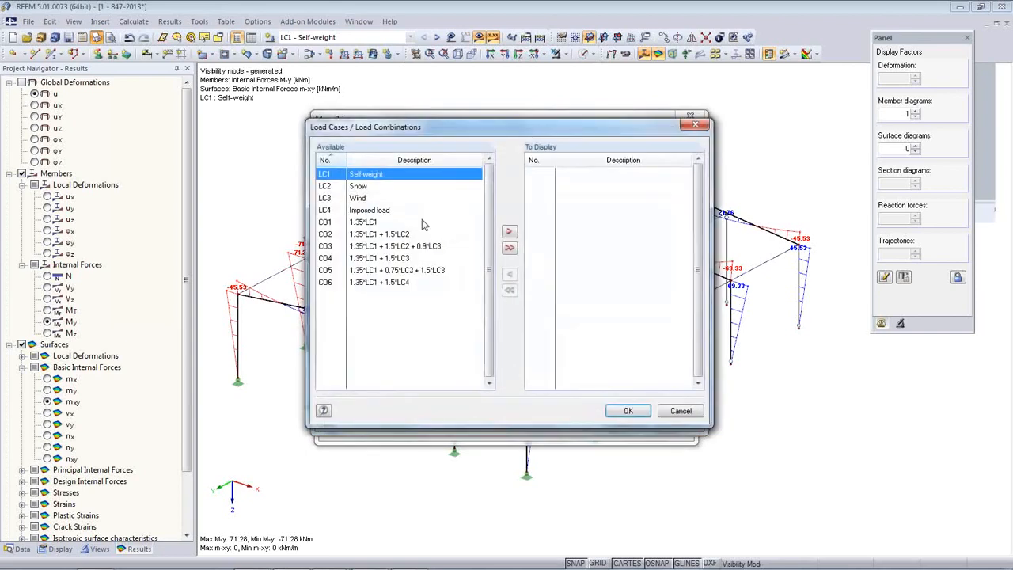
{"action": "double_click", "coordinate": [367, 176]}
{"action": "double_click", "coordinate": [367, 176]}
{"action": "double_click", "coordinate": [365, 176]}
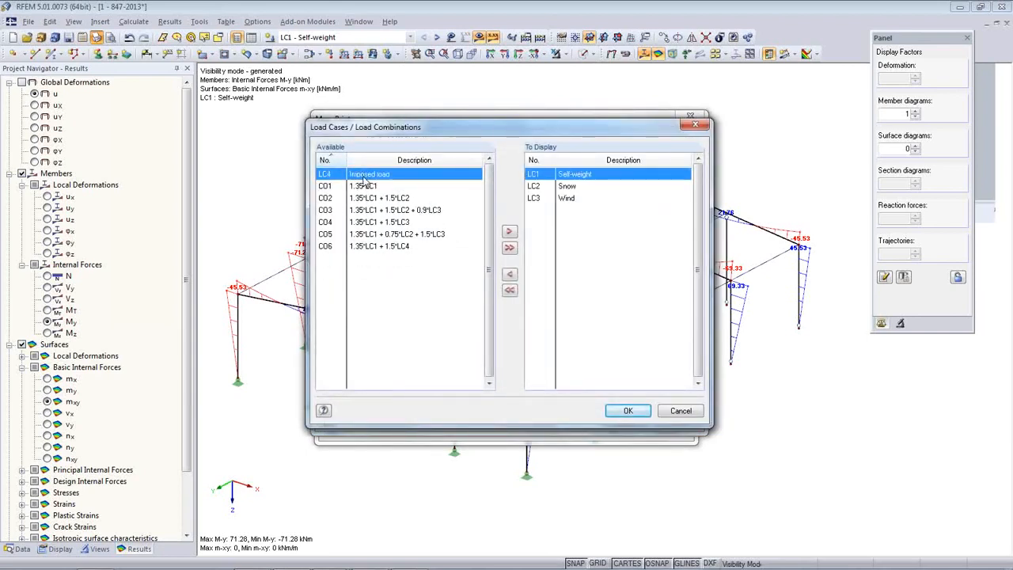
{"action": "double_click", "coordinate": [366, 176]}
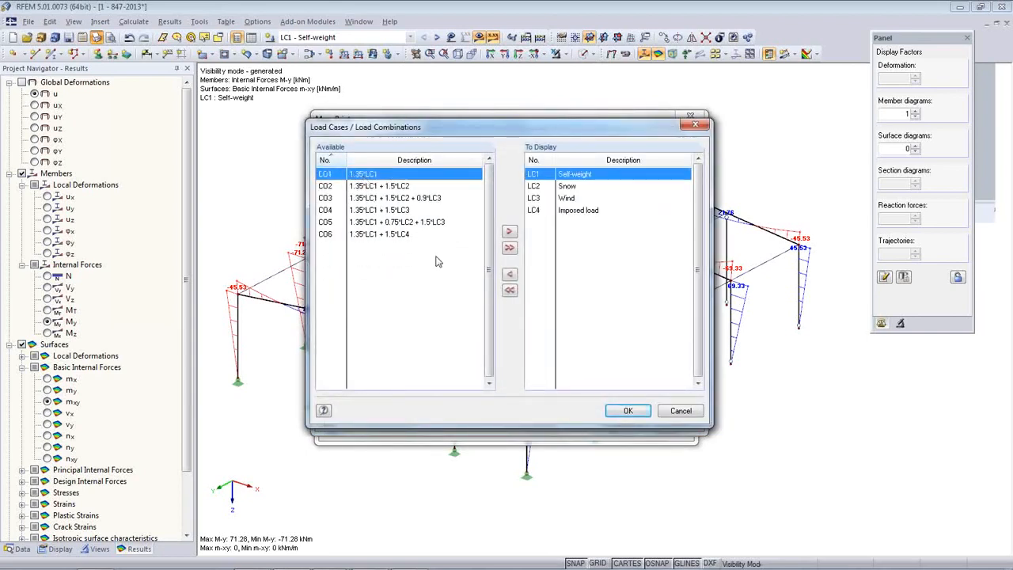
{"action": "left_click", "coordinate": [639, 413]}
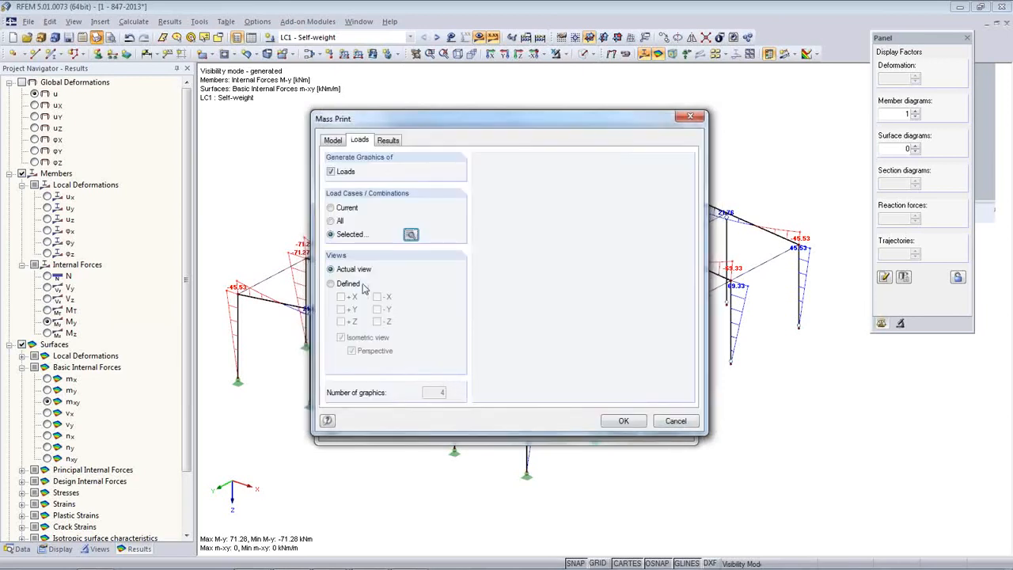
Include the member internal forces N, Vy, Vz, My and Mz in the mass print results for all load cases and combinations.
{"action": "left_click", "coordinate": [389, 141]}
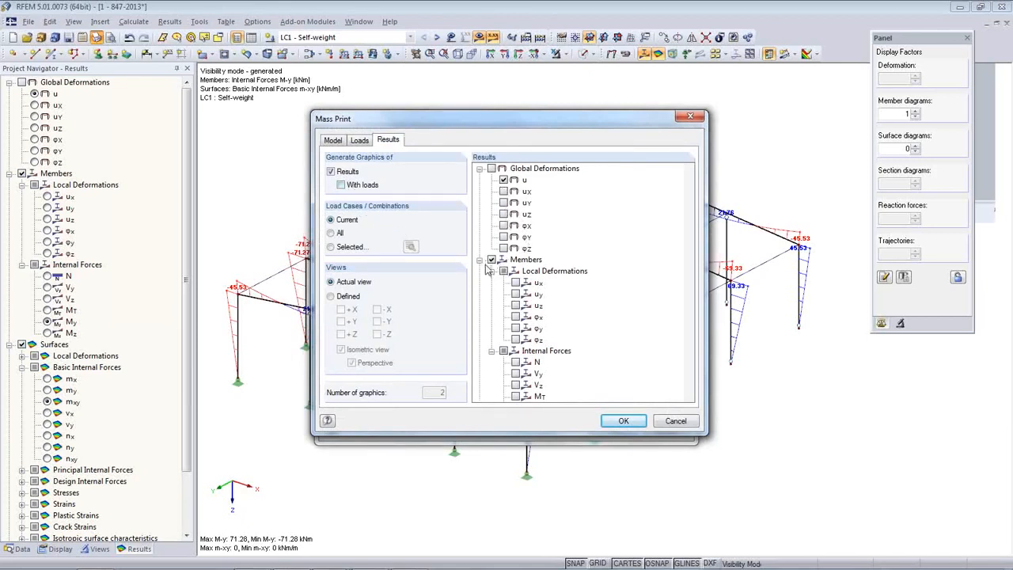
{"action": "left_click_drag", "start_coordinate": [688, 261], "coordinate": [689, 315]}
{"action": "left_click", "coordinate": [515, 236]}
{"action": "left_click", "coordinate": [515, 248]}
{"action": "left_click", "coordinate": [516, 259]}
{"action": "left_click", "coordinate": [515, 281]}
{"action": "left_click", "coordinate": [515, 281]}
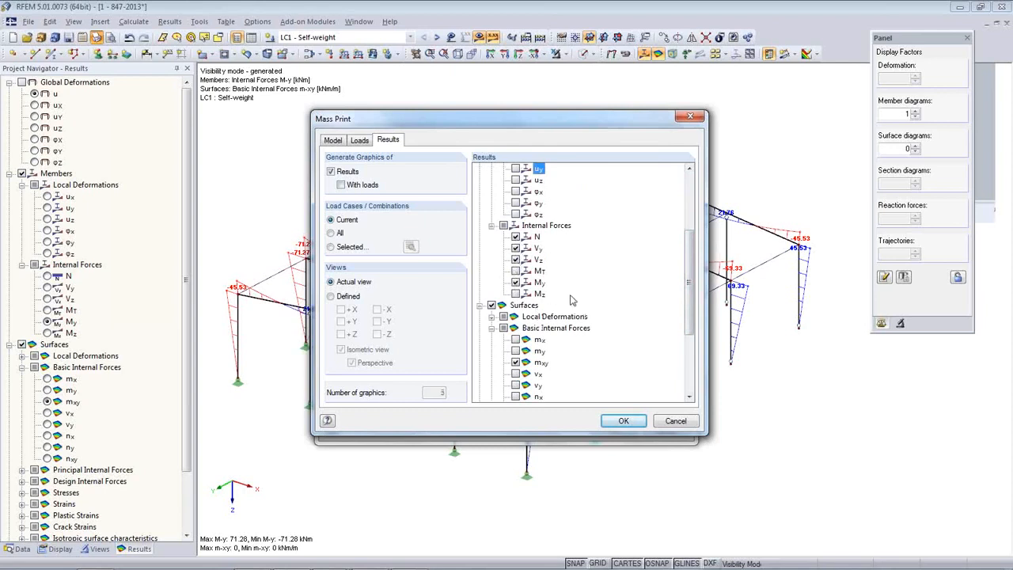
{"action": "left_click", "coordinate": [515, 293]}
{"action": "left_click", "coordinate": [331, 232]}
{"action": "left_click", "coordinate": [621, 424]}
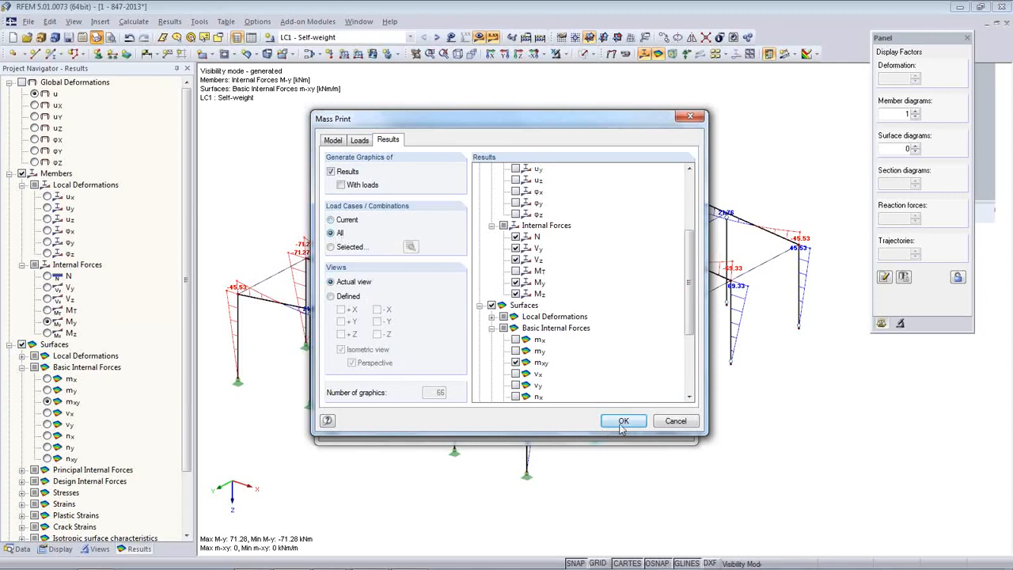
Set the graphic height to 50% of the page and send the mass print graphics to the printout report.
{"action": "double_click", "coordinate": [385, 320]}
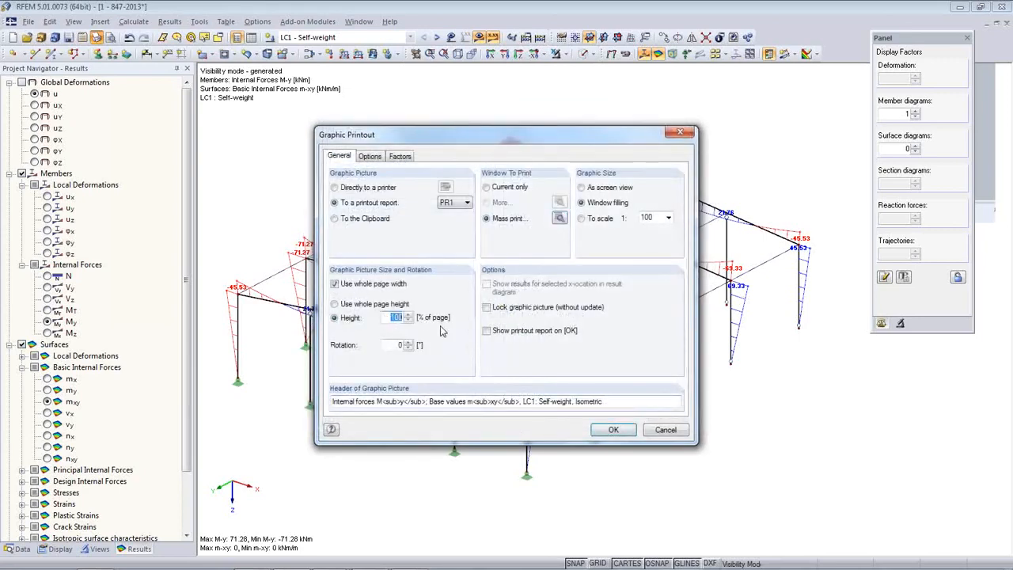
{"action": "type", "text": "50"}
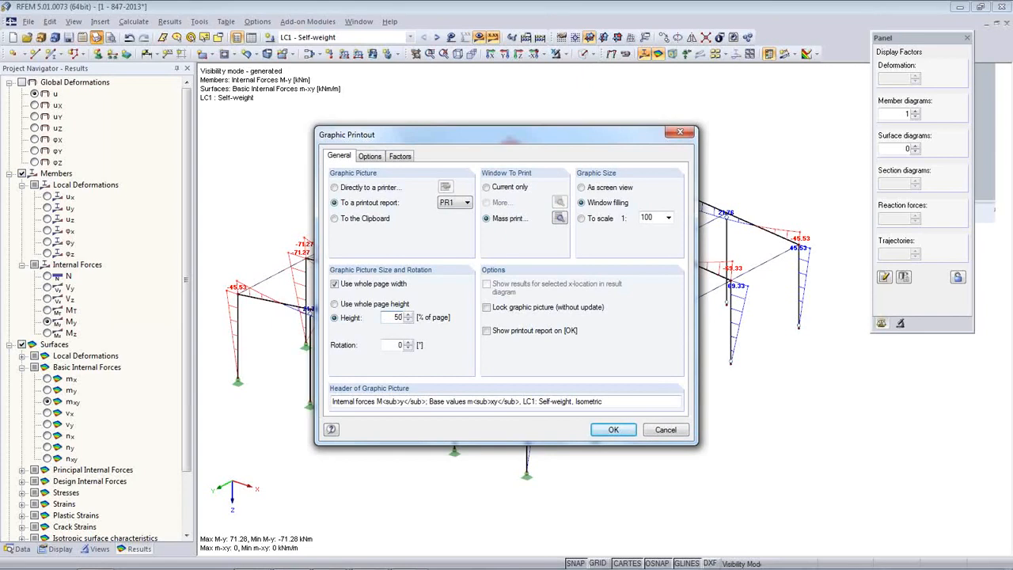
{"action": "left_click", "coordinate": [614, 431]}
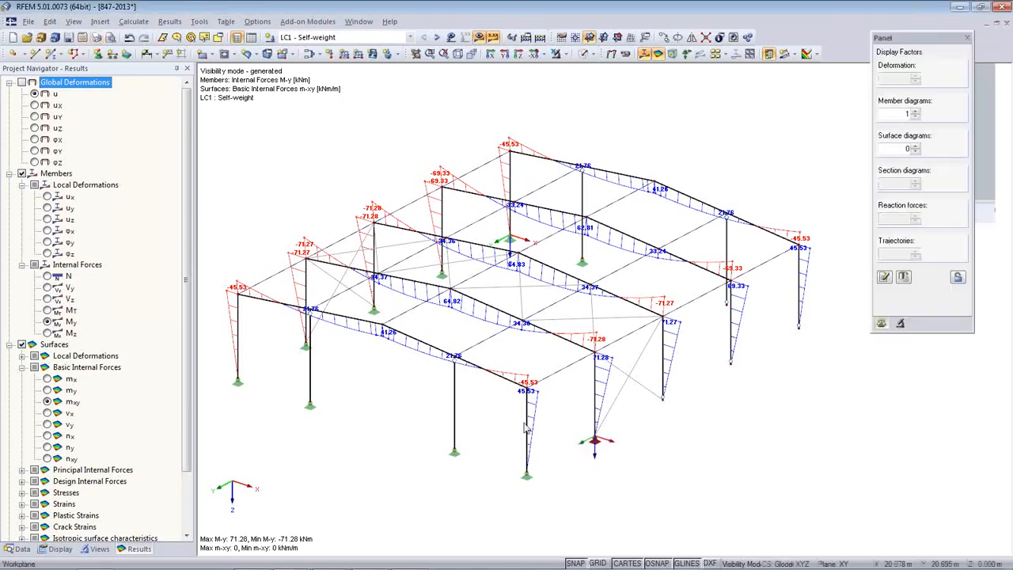
Open the printout report PR1: RFEM, Steel and Concrete.
{"action": "left_click", "coordinate": [11, 549]}
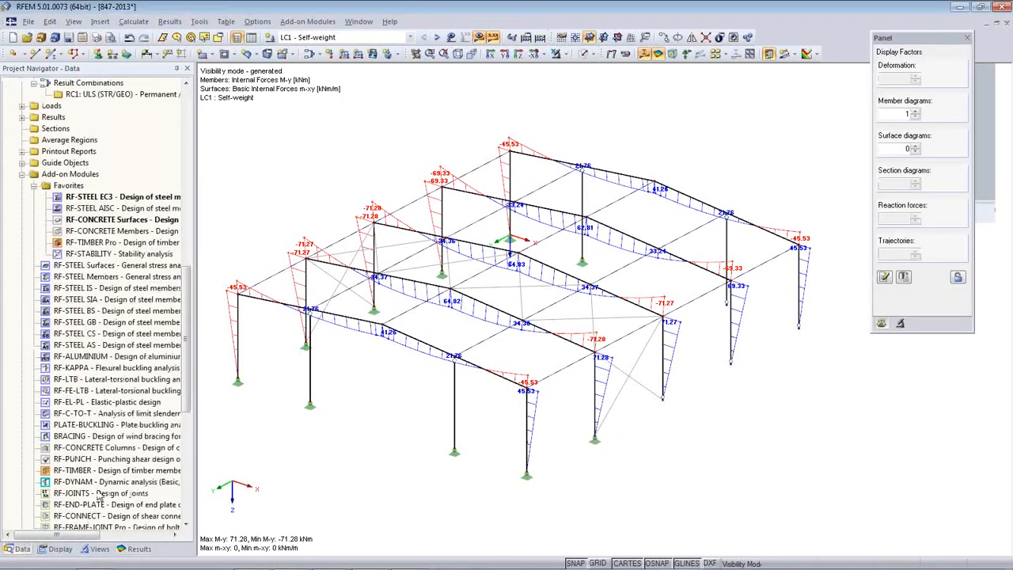
{"action": "scroll", "coordinate": [59, 337], "scroll_direction": "up", "scroll_amount": 1}
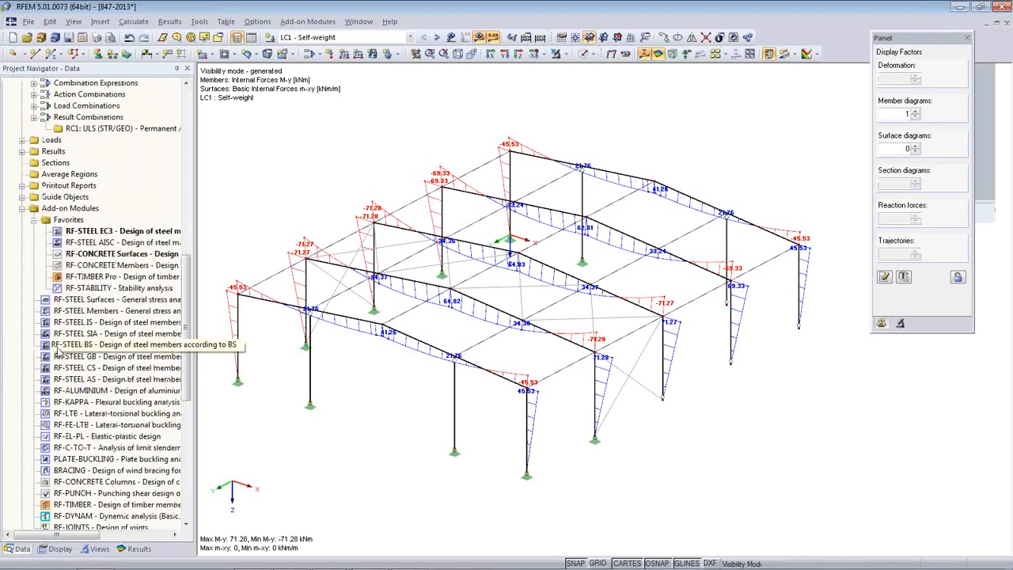
{"action": "left_click", "coordinate": [22, 185]}
{"action": "scroll", "coordinate": [70, 179], "scroll_direction": "up", "scroll_amount": 5}
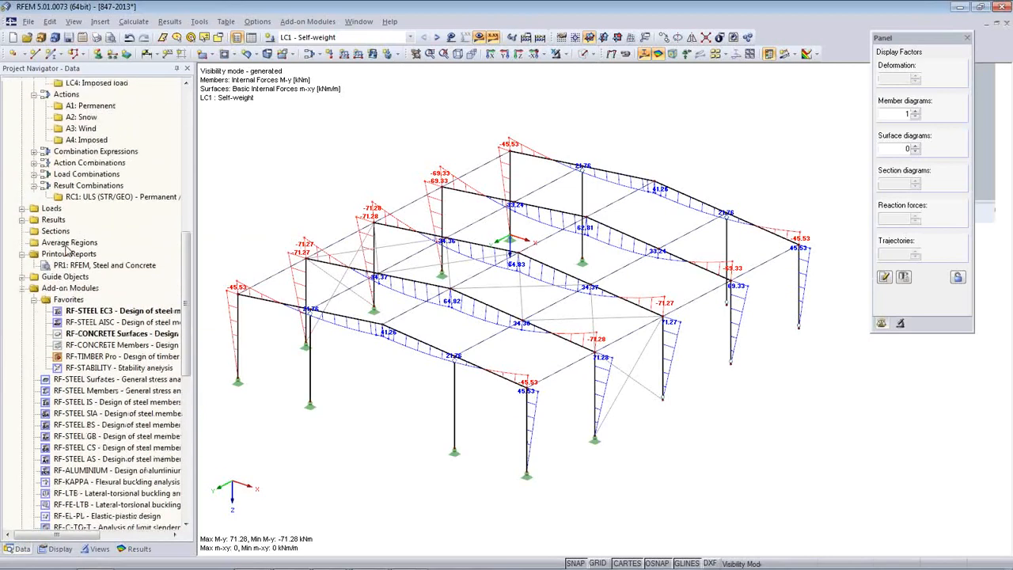
{"action": "left_click", "coordinate": [80, 369]}
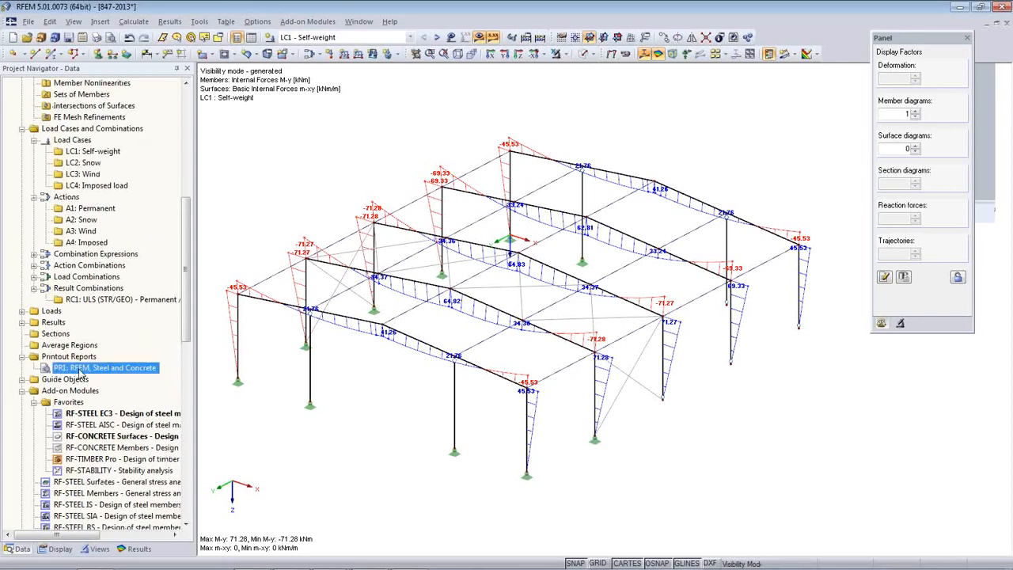
{"action": "double_click", "coordinate": [80, 371]}
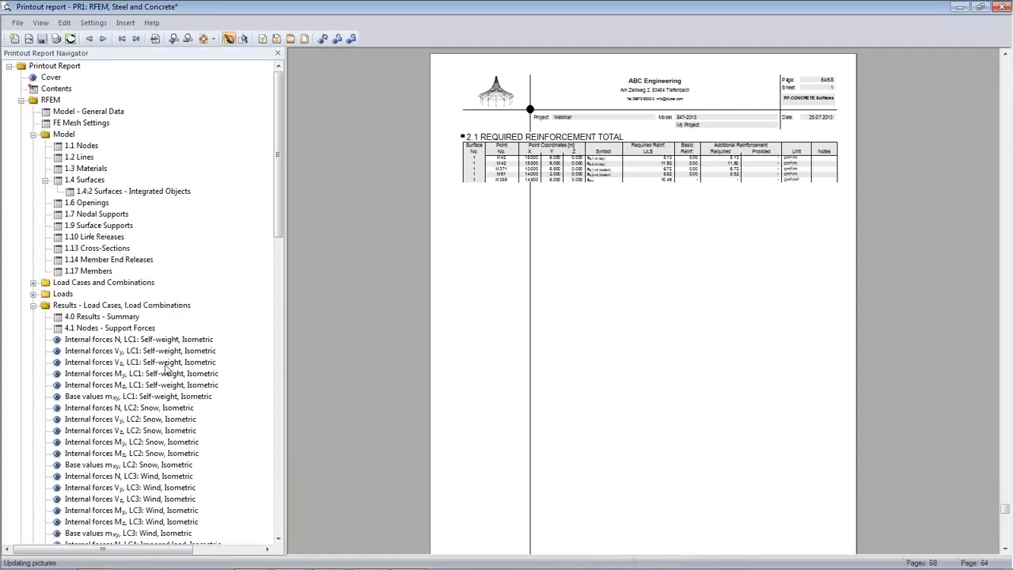
Examine the report's CO4 graphics, from the My internal forces to the mxy base values.
{"action": "scroll", "coordinate": [166, 368], "scroll_direction": "down", "scroll_amount": 3}
{"action": "scroll", "coordinate": [166, 367], "scroll_direction": "down", "scroll_amount": 20}
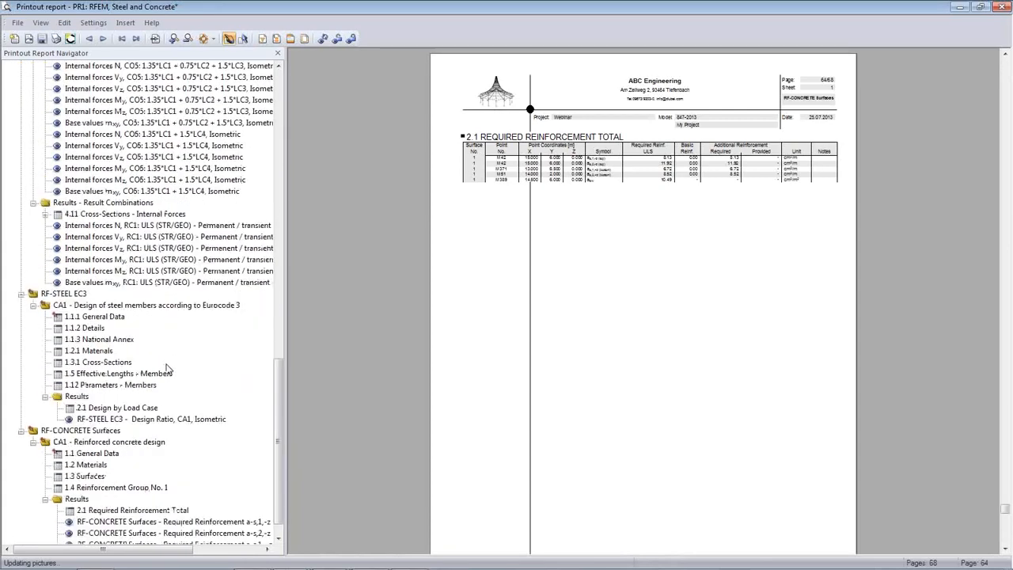
{"action": "scroll", "coordinate": [167, 366], "scroll_direction": "up", "scroll_amount": 7}
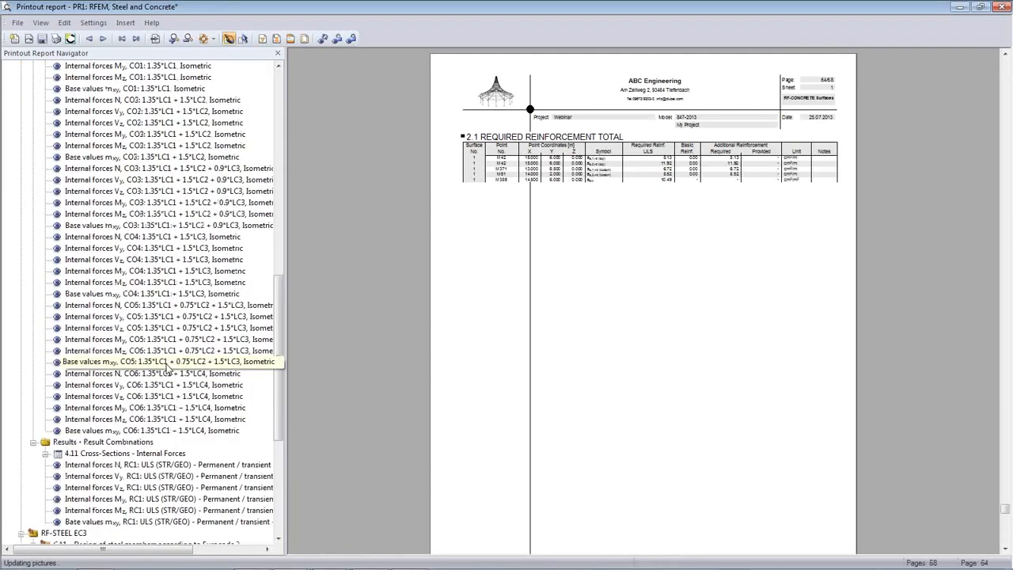
{"action": "left_click", "coordinate": [151, 273]}
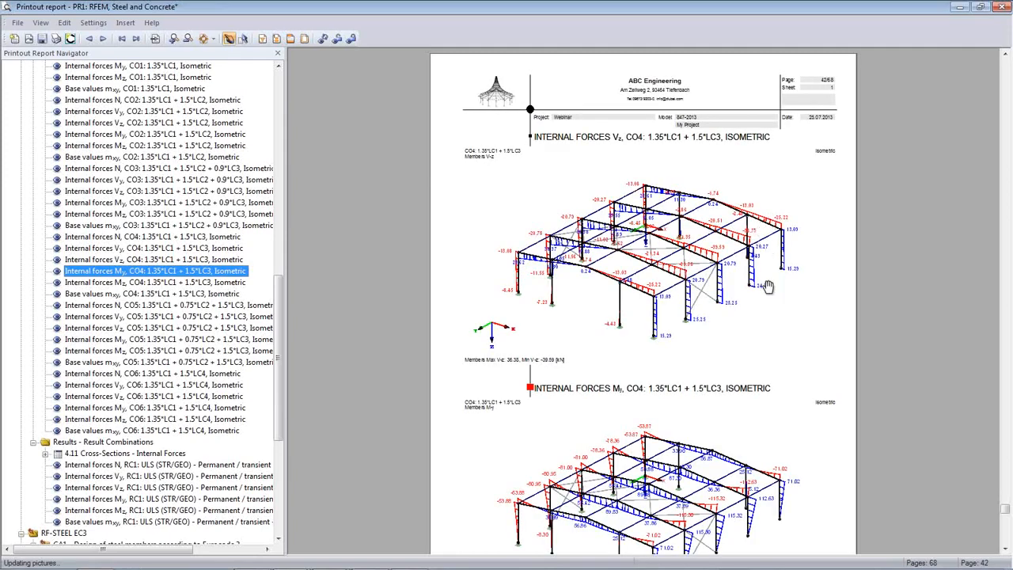
{"action": "scroll", "coordinate": [768, 287], "scroll_direction": "down", "scroll_amount": 1}
{"action": "scroll", "coordinate": [768, 287], "scroll_direction": "down", "scroll_amount": 10}
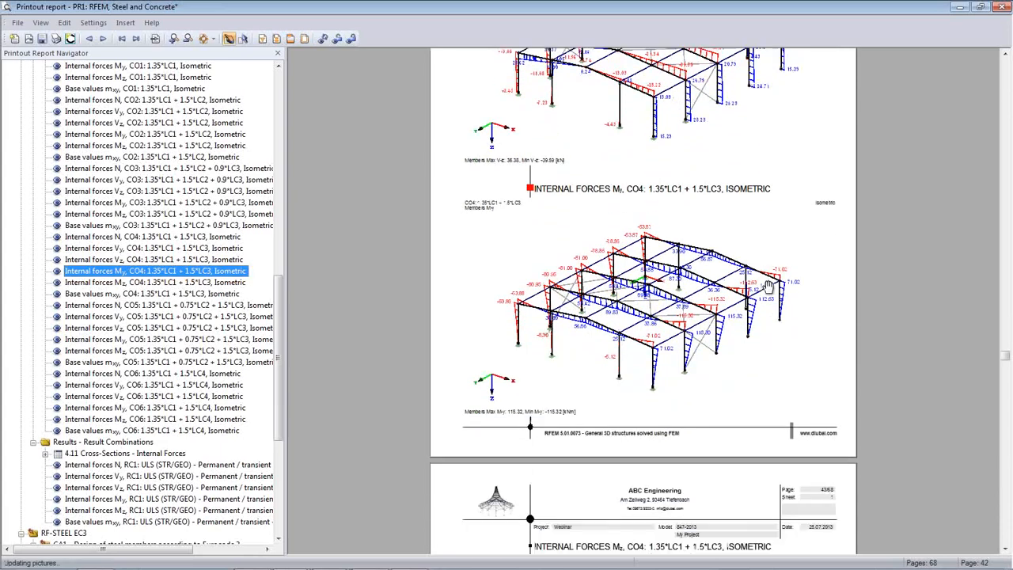
{"action": "scroll", "coordinate": [767, 286], "scroll_direction": "down", "scroll_amount": 3}
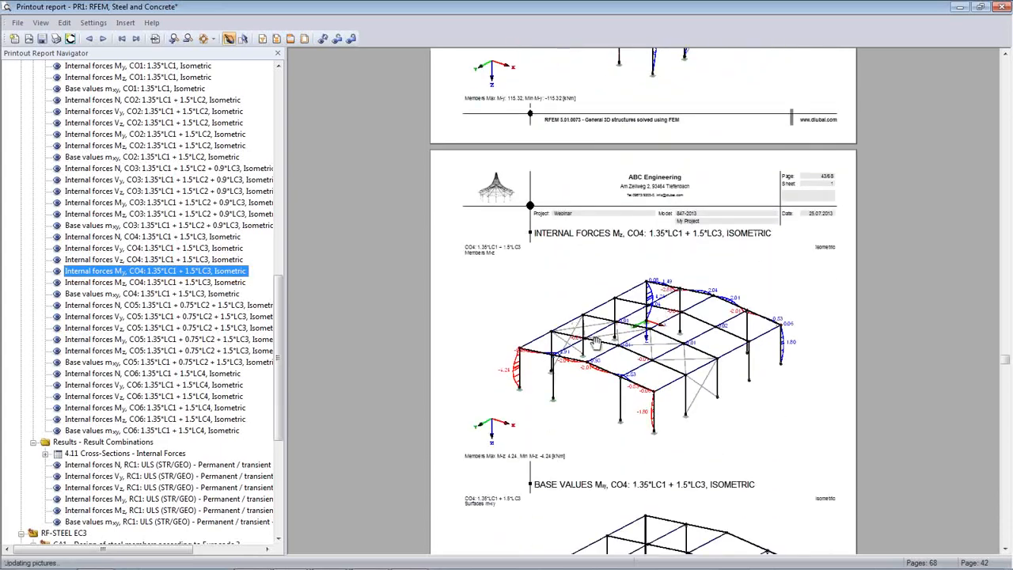
{"action": "scroll", "coordinate": [598, 342], "scroll_direction": "down", "scroll_amount": 6}
{"action": "scroll", "coordinate": [597, 342], "scroll_direction": "down", "scroll_amount": 13}
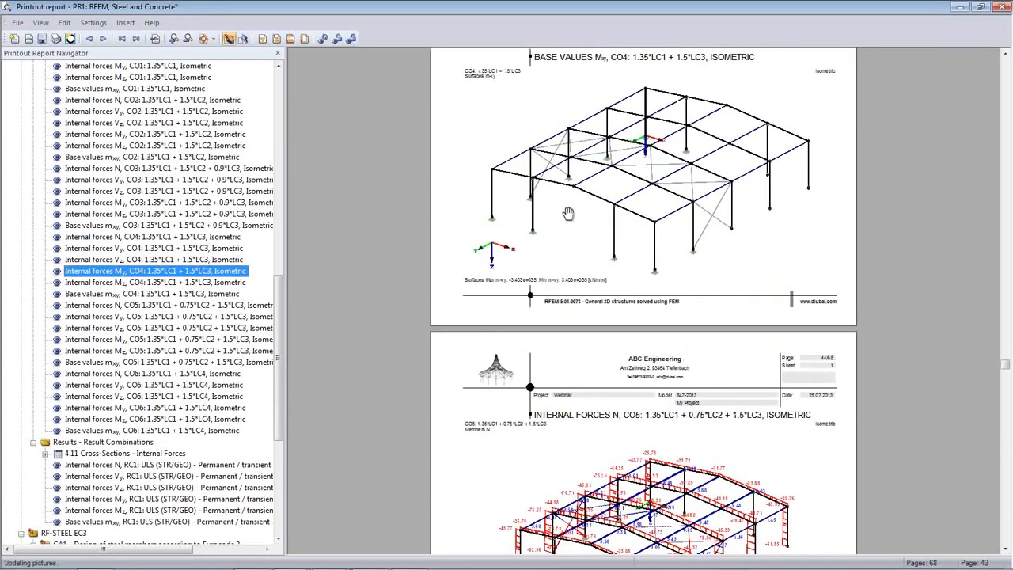
{"action": "scroll", "coordinate": [586, 226], "scroll_direction": "up", "scroll_amount": 2}
{"action": "scroll", "coordinate": [586, 226], "scroll_direction": "up", "scroll_amount": 1}
{"action": "scroll", "coordinate": [558, 238], "scroll_direction": "up", "scroll_amount": 2}
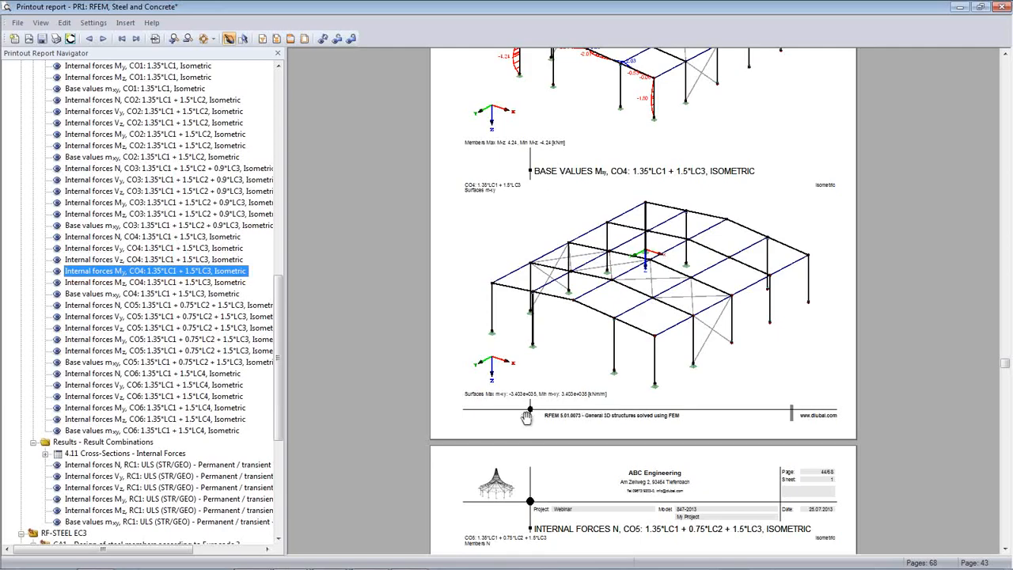
Review the CO5 internal force graphics in the report and the Vy internal forces of result combination RC1.
{"action": "scroll", "coordinate": [671, 427], "scroll_direction": "down", "scroll_amount": 2}
{"action": "scroll", "coordinate": [672, 428], "scroll_direction": "down", "scroll_amount": 12}
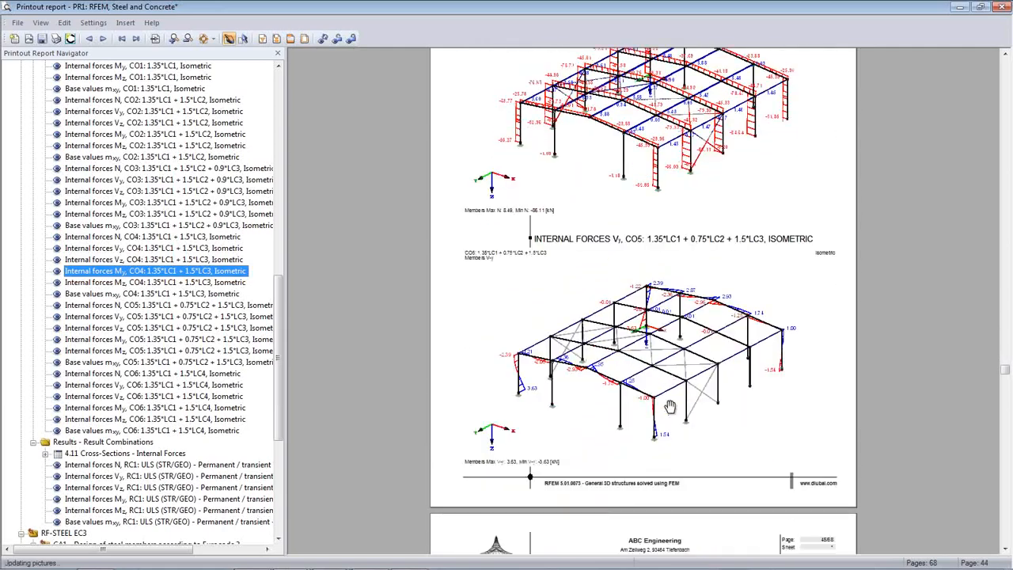
{"action": "scroll", "coordinate": [671, 403], "scroll_direction": "down", "scroll_amount": 15}
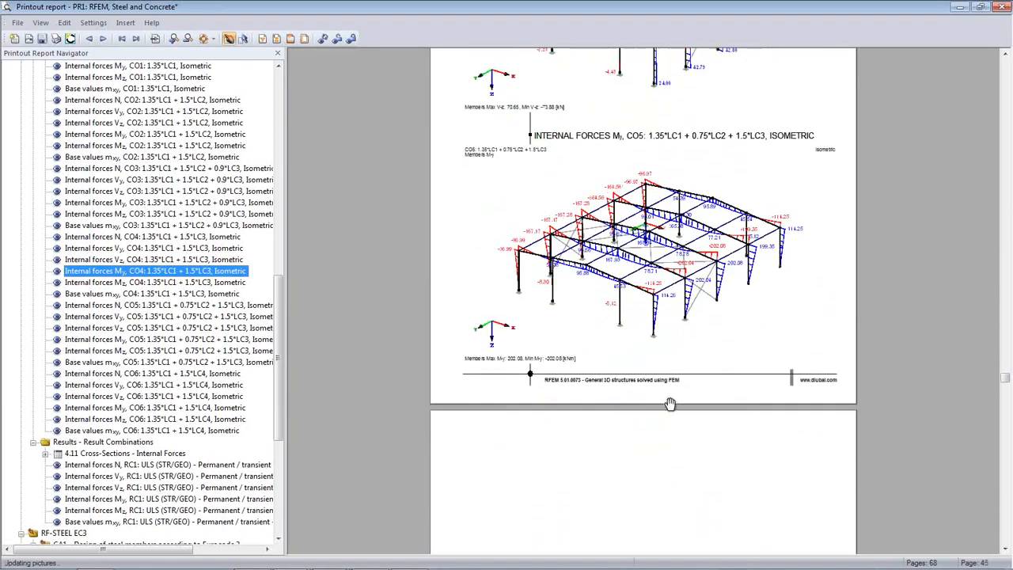
{"action": "scroll", "coordinate": [671, 402], "scroll_direction": "down", "scroll_amount": 3}
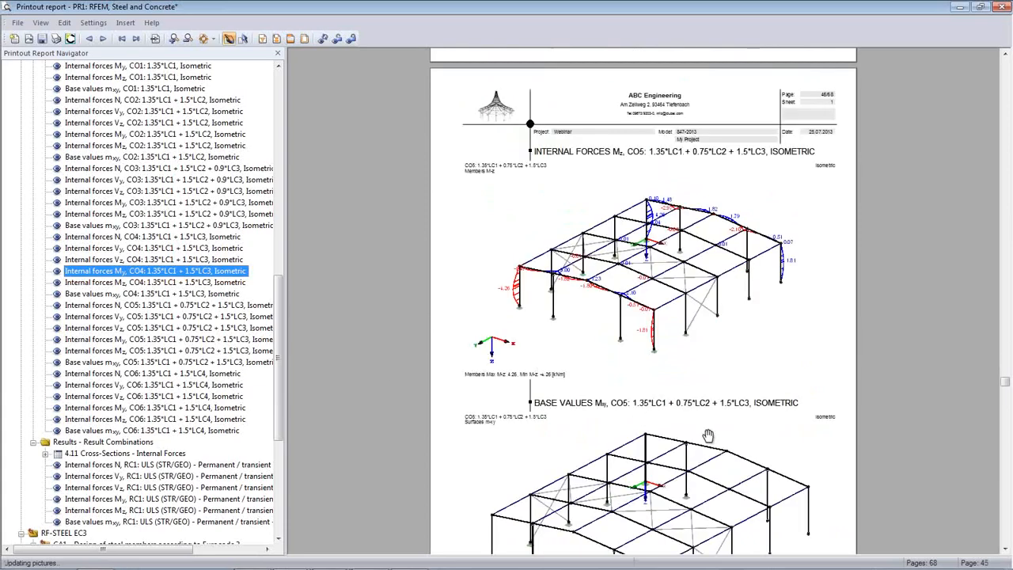
{"action": "scroll", "coordinate": [705, 436], "scroll_direction": "down", "scroll_amount": 2}
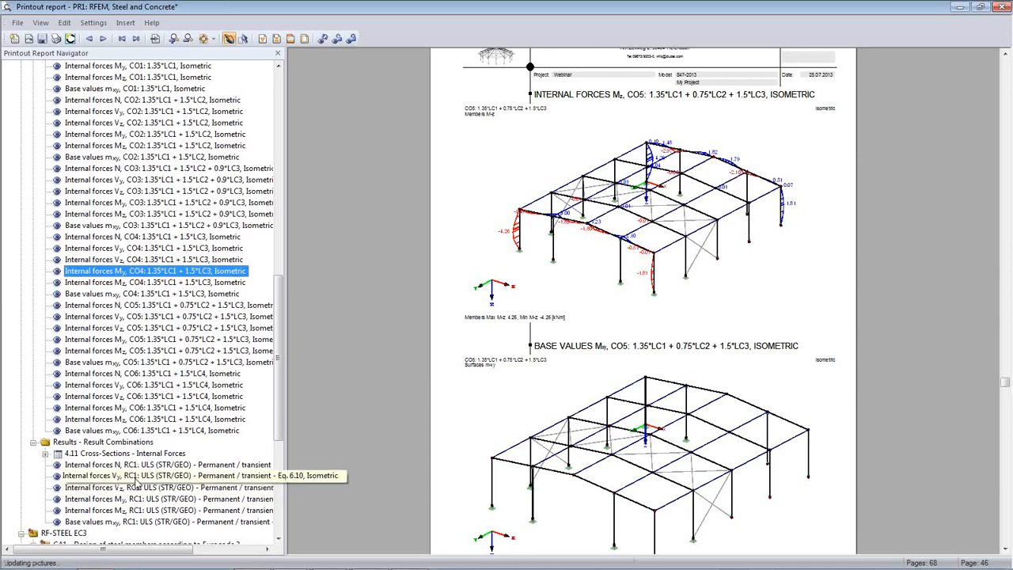
{"action": "left_click", "coordinate": [136, 476]}
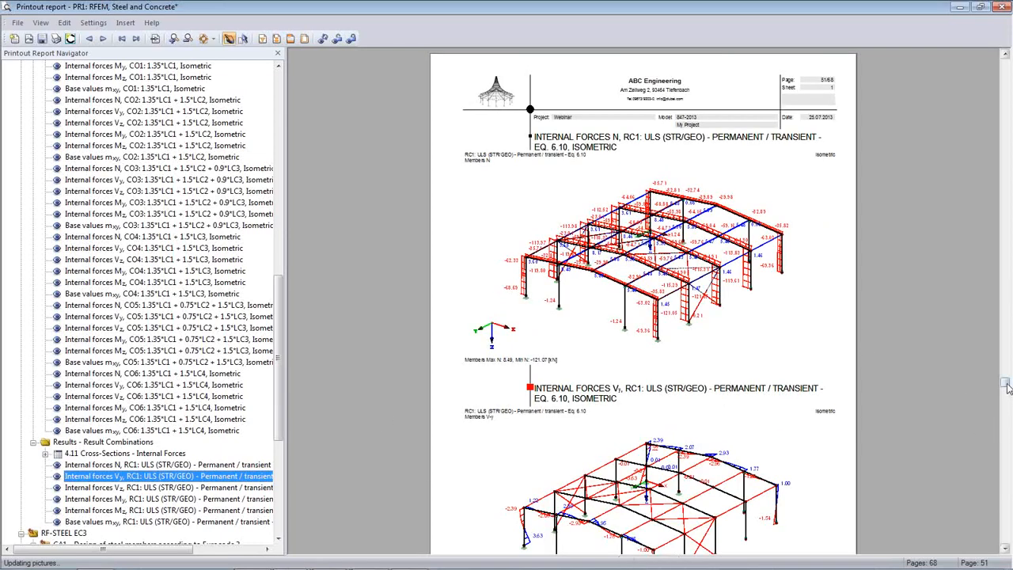
View the RF-STEEL EC3 design ratio graphic and the RF-CONCRETE Surfaces required reinforcement a-s,2,-z graphic in the report.
{"action": "left_click_drag", "start_coordinate": [1006, 386], "coordinate": [1004, 498]}
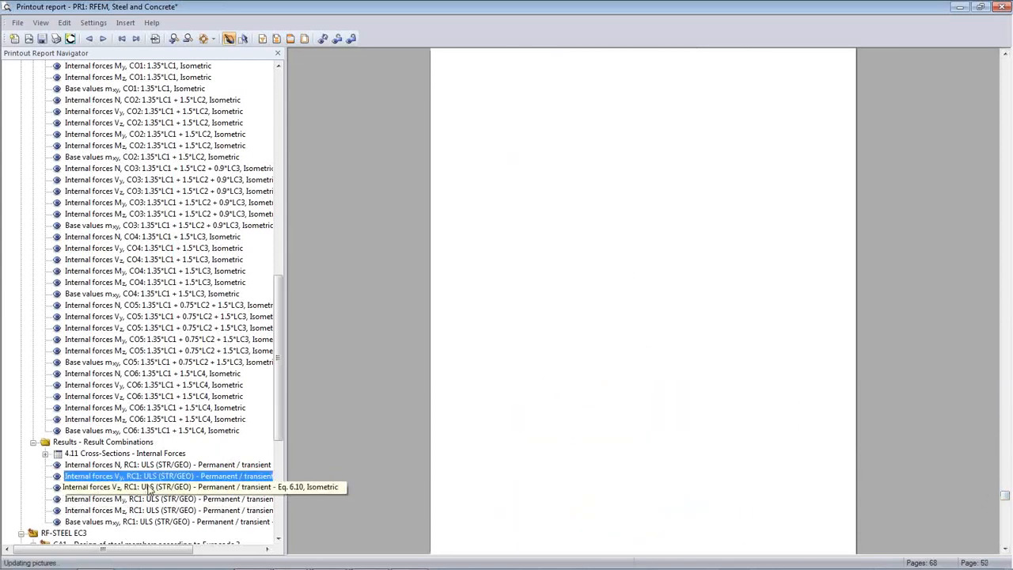
{"action": "scroll", "coordinate": [256, 446], "scroll_direction": "down", "scroll_amount": 4}
{"action": "scroll", "coordinate": [142, 356], "scroll_direction": "down", "scroll_amount": 4}
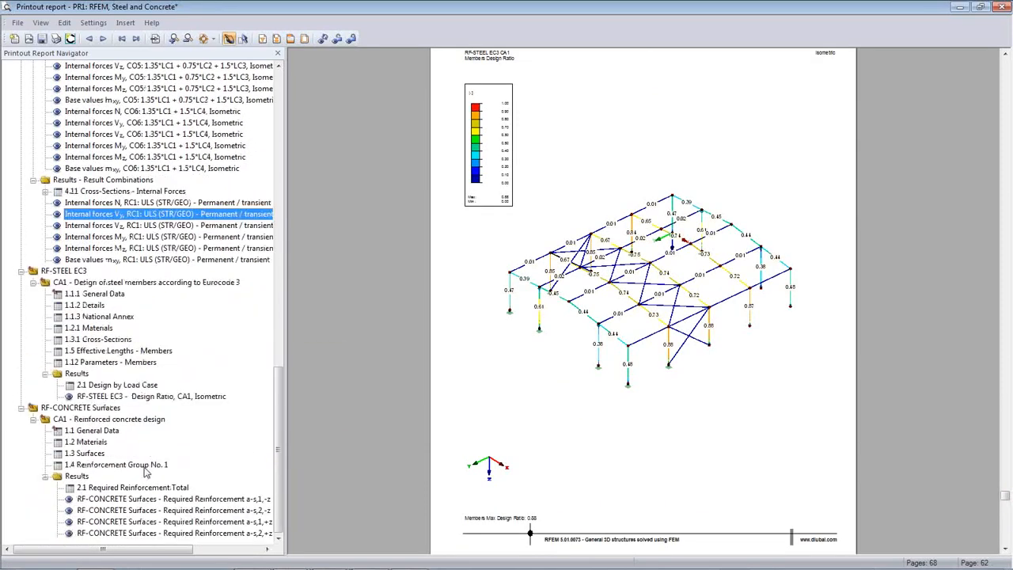
{"action": "left_click", "coordinate": [141, 511]}
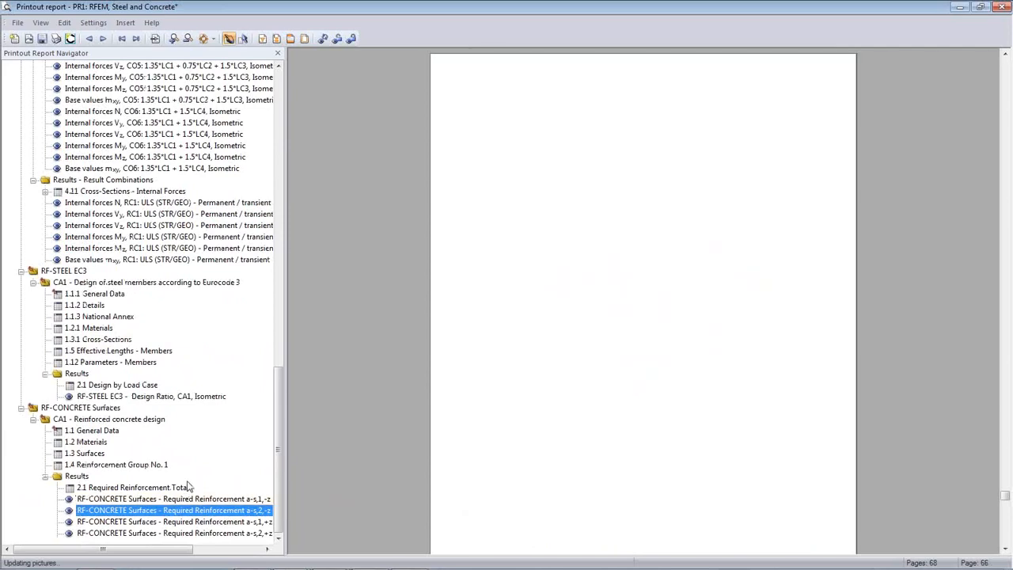
Review the remaining RF-CONCRETE Surfaces required reinforcement graphics, from a-s,2,-z (top) to a-s,2,+z (bottom), in the report.
{"action": "scroll", "coordinate": [847, 418], "scroll_direction": "down", "scroll_amount": 2}
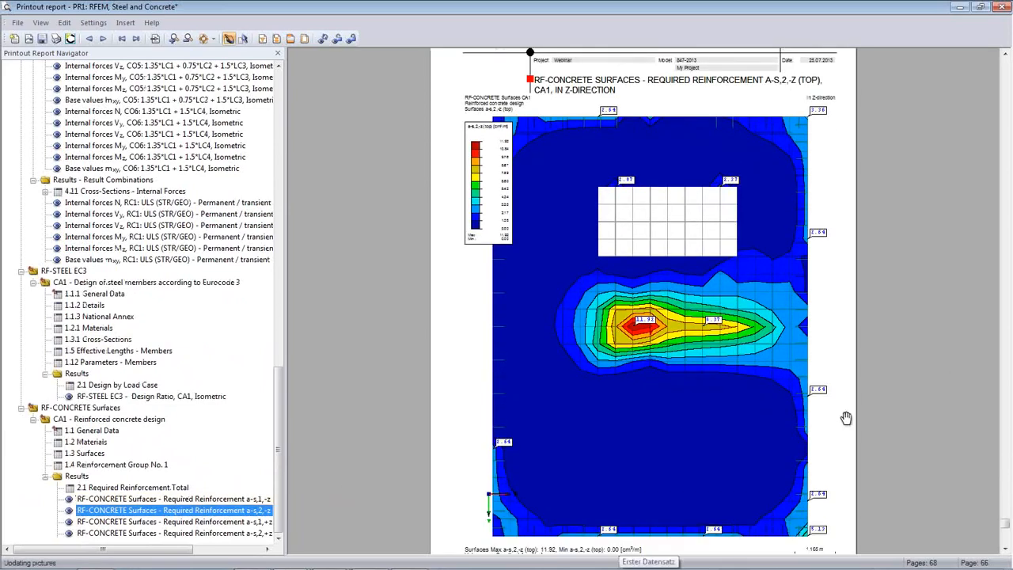
{"action": "scroll", "coordinate": [847, 418], "scroll_direction": "down", "scroll_amount": 20}
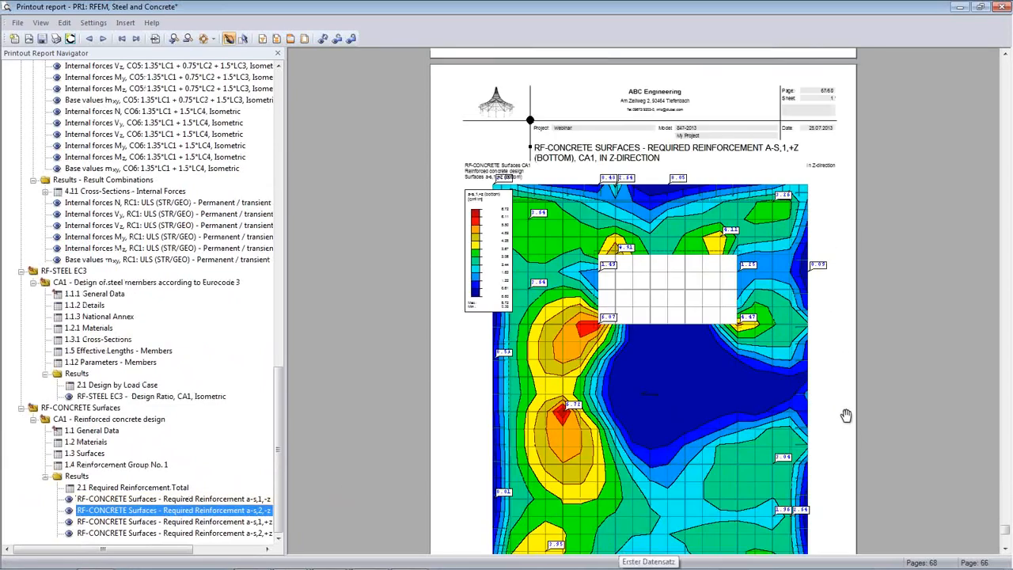
{"action": "scroll", "coordinate": [846, 414], "scroll_direction": "down", "scroll_amount": 19}
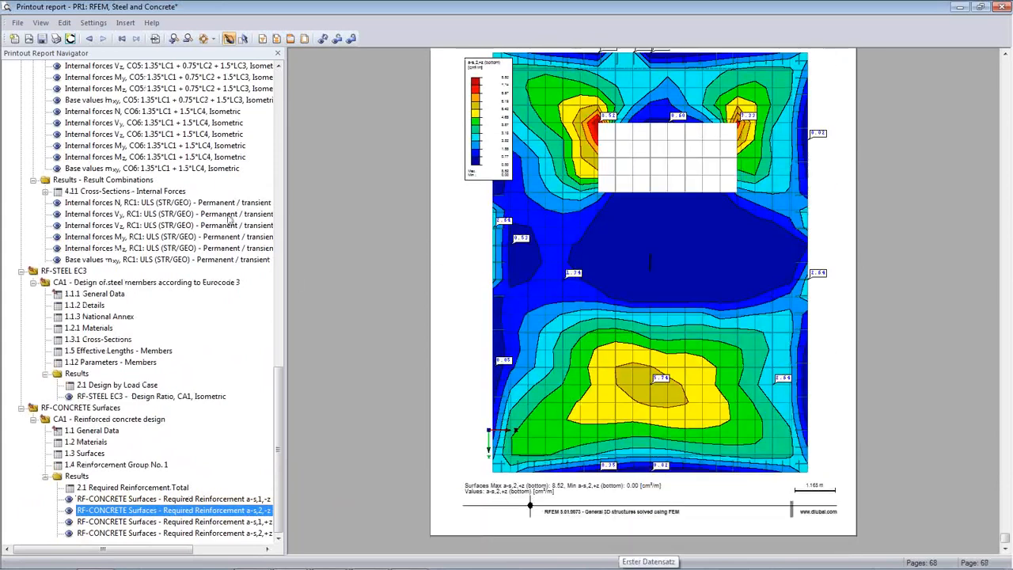
Show the report with two pages side by side and review the reinforcement graphics back to the RF-STEEL EC3 design ratio page.
{"action": "left_click", "coordinate": [64, 23]}
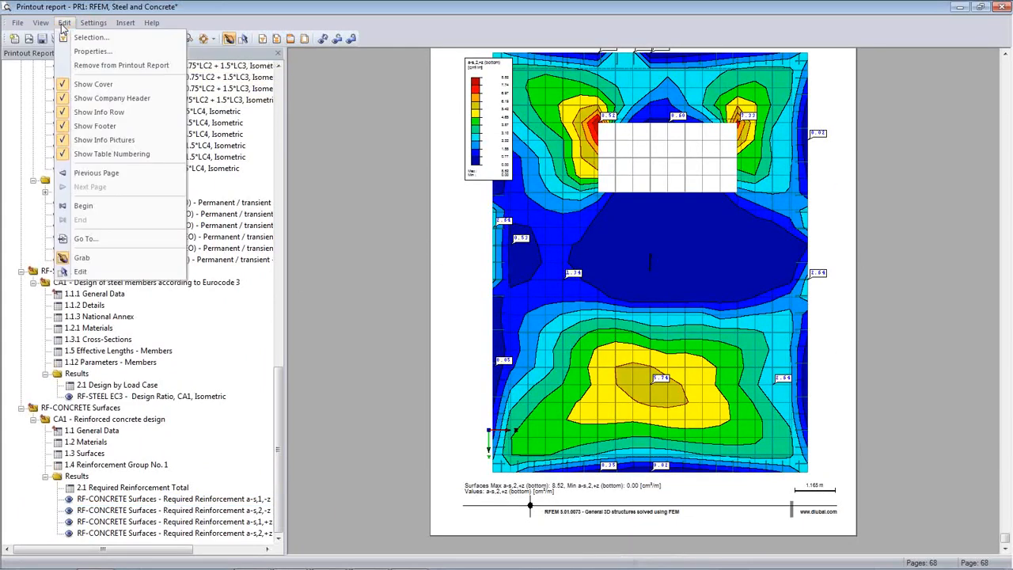
{"action": "mouse_move", "coordinate": [92, 26]}
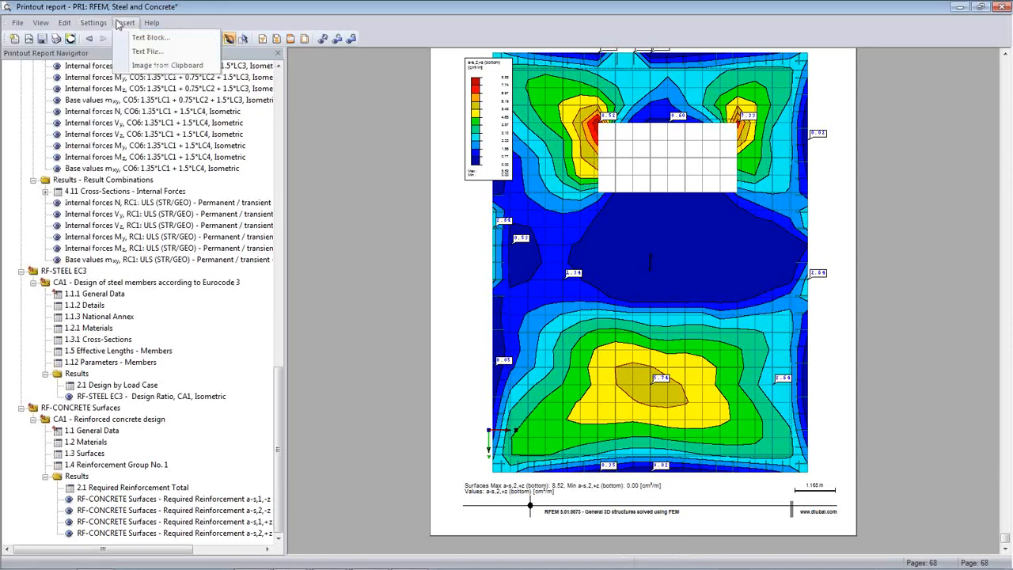
{"action": "mouse_move", "coordinate": [40, 24]}
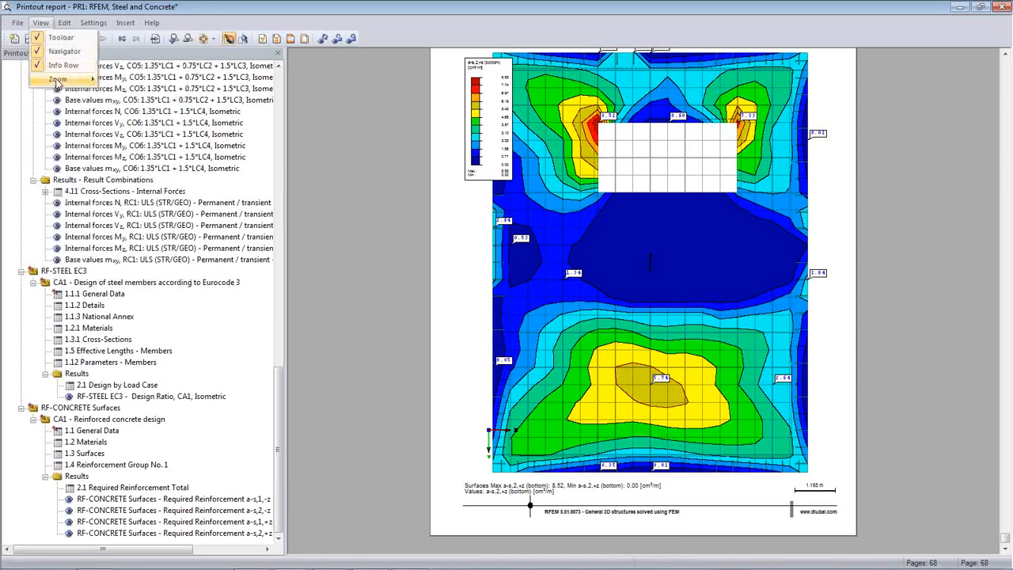
{"action": "mouse_move", "coordinate": [57, 80]}
{"action": "left_click", "coordinate": [131, 129]}
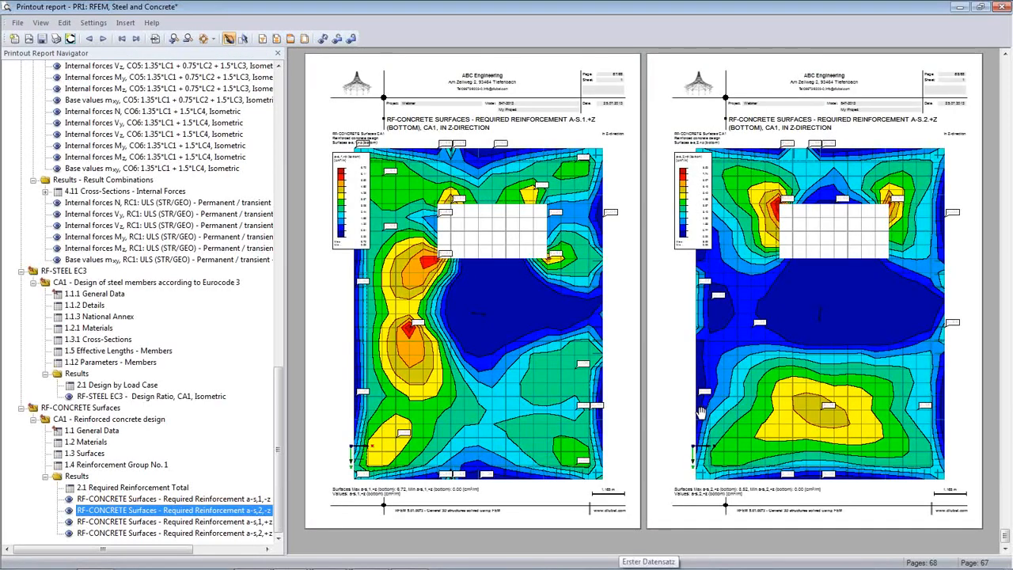
{"action": "scroll", "coordinate": [701, 412], "scroll_direction": "up", "scroll_amount": 5}
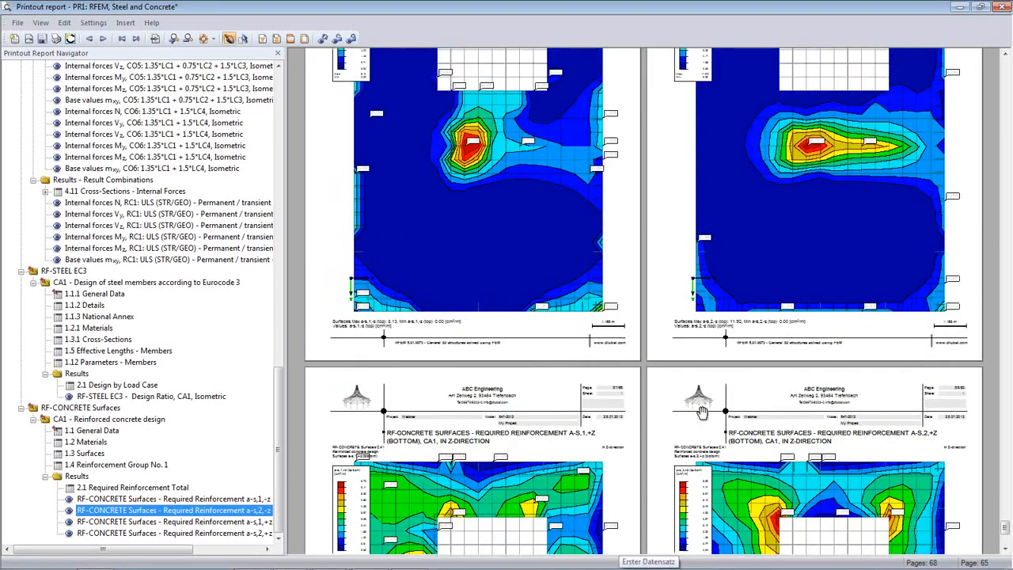
{"action": "scroll", "coordinate": [847, 372], "scroll_direction": "down", "scroll_amount": 2}
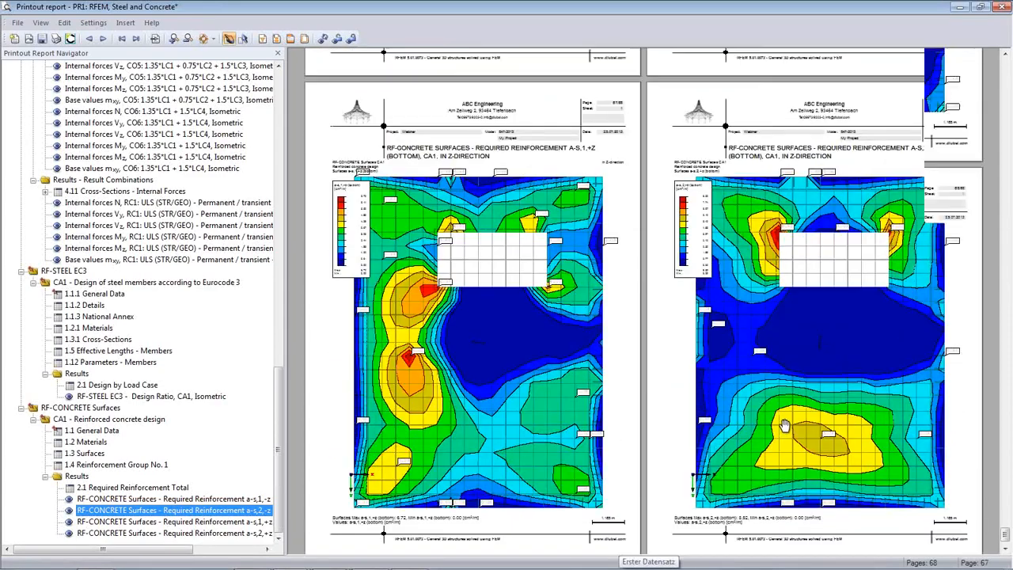
{"action": "scroll", "coordinate": [786, 425], "scroll_direction": "up", "scroll_amount": 4}
{"action": "scroll", "coordinate": [786, 425], "scroll_direction": "up", "scroll_amount": 15}
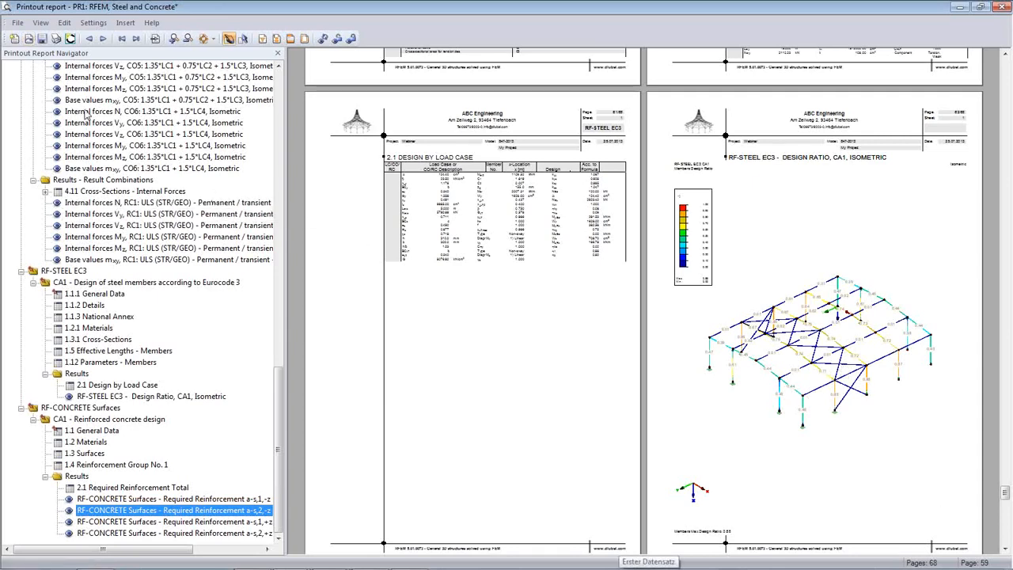
Export the printout report as a PDF file named print1 in the Webinar folder.
{"action": "left_click", "coordinate": [17, 22]}
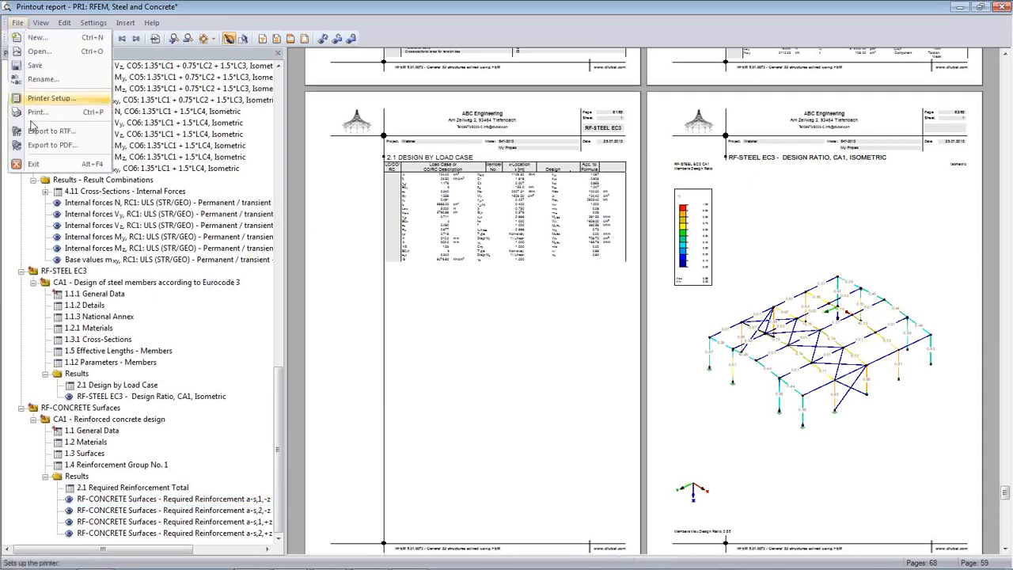
{"action": "left_click", "coordinate": [38, 145]}
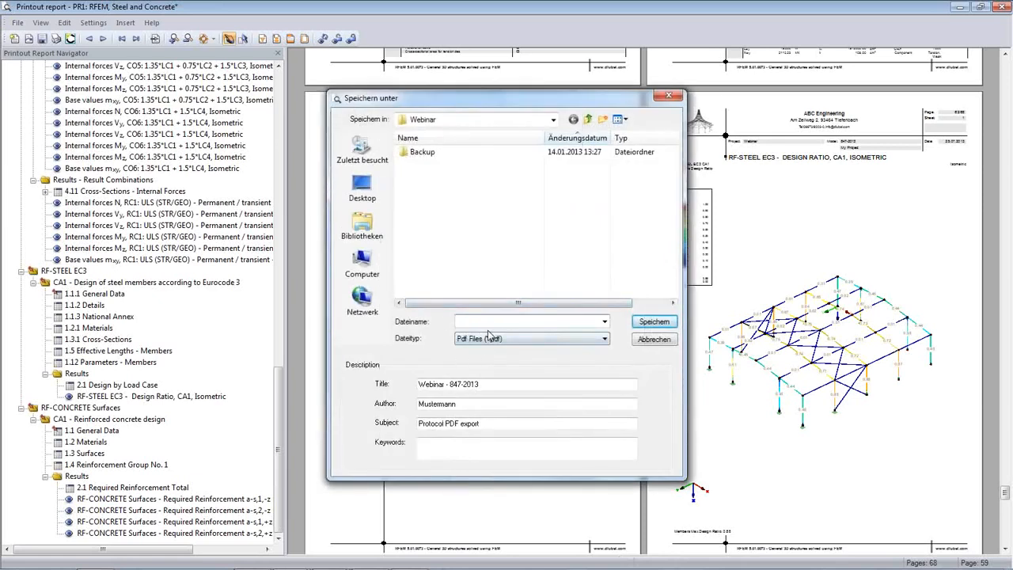
{"action": "type", "text": "print1"}
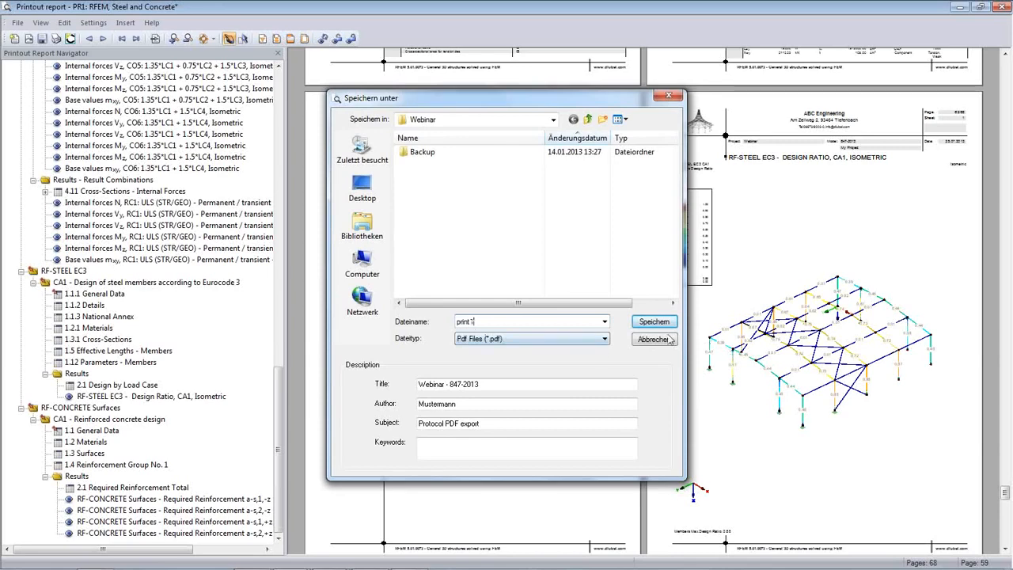
{"action": "left_click", "coordinate": [661, 324]}
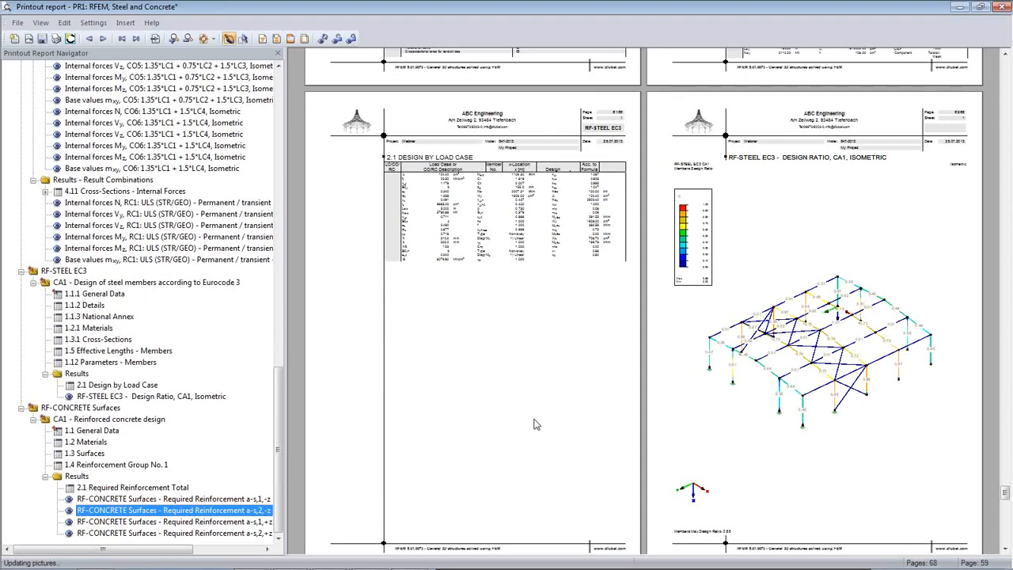
Switch to print1.pdf in Adobe Reader, go to the 1.1 Nodes bookmark and fit a whole page in the window.
{"action": "mouse_move", "coordinate": [468, 568]}
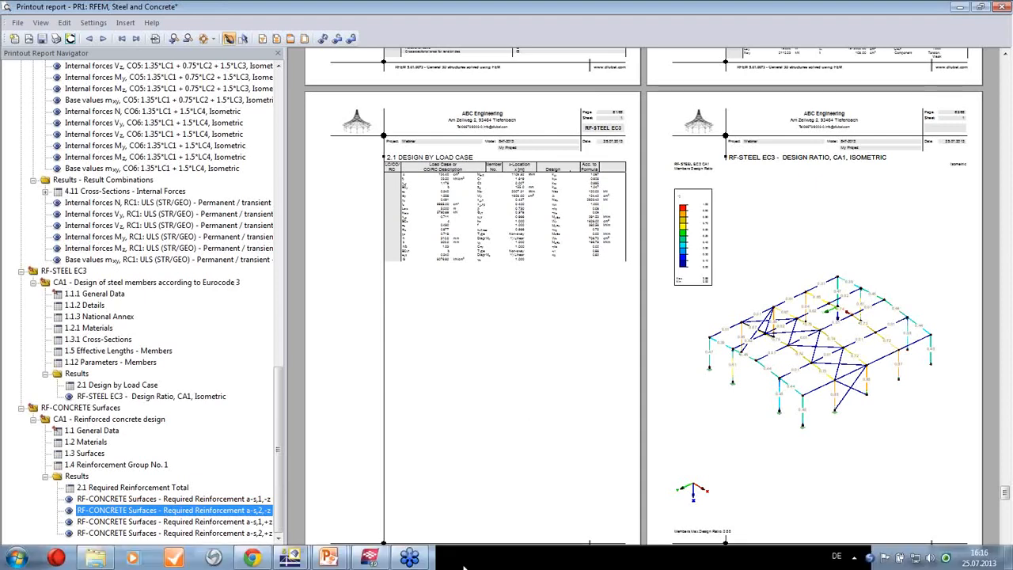
{"action": "mouse_move", "coordinate": [300, 562]}
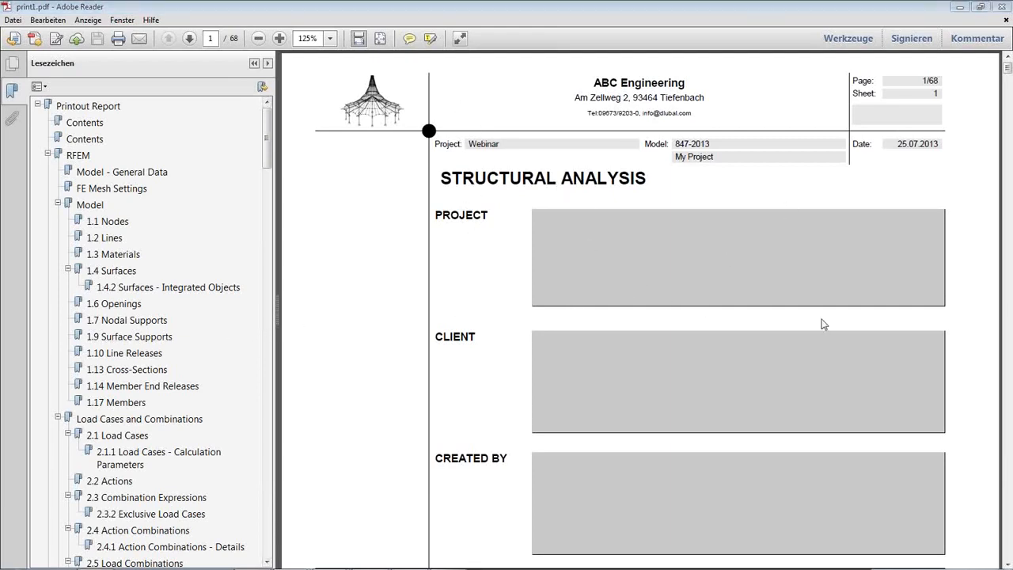
{"action": "left_click", "coordinate": [107, 222]}
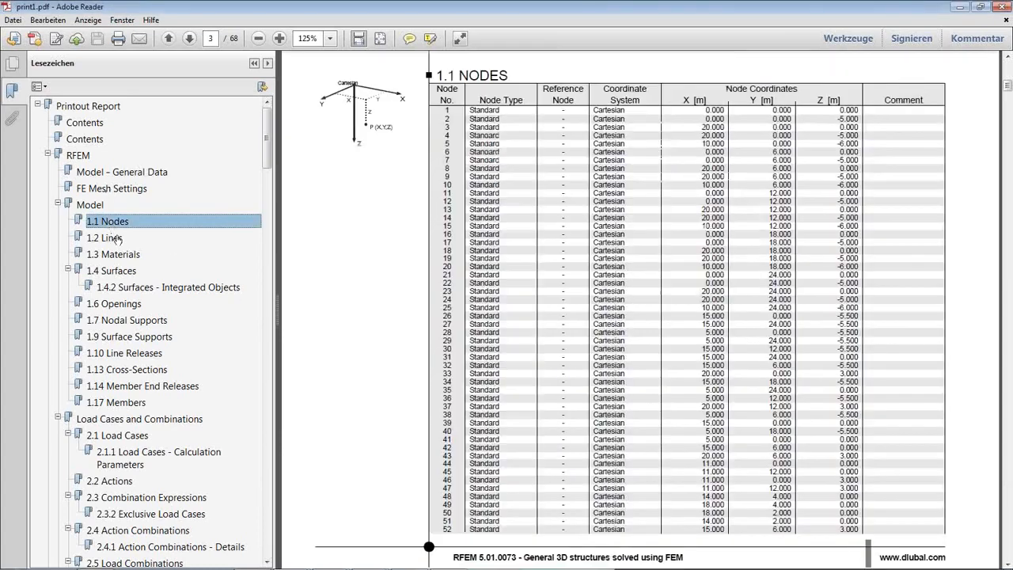
{"action": "scroll", "coordinate": [194, 301], "scroll_direction": "down", "scroll_amount": 4}
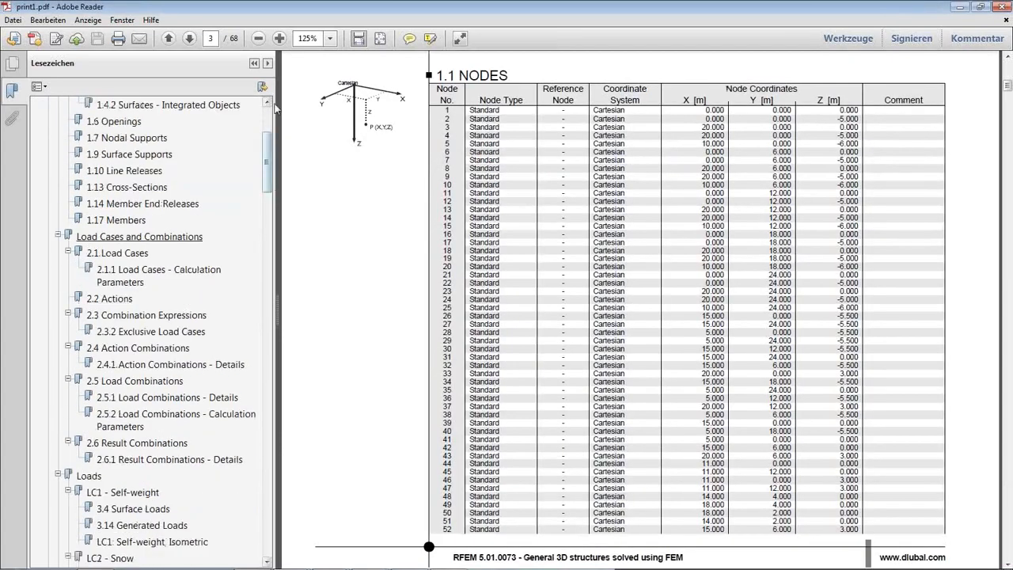
{"action": "left_click", "coordinate": [380, 38]}
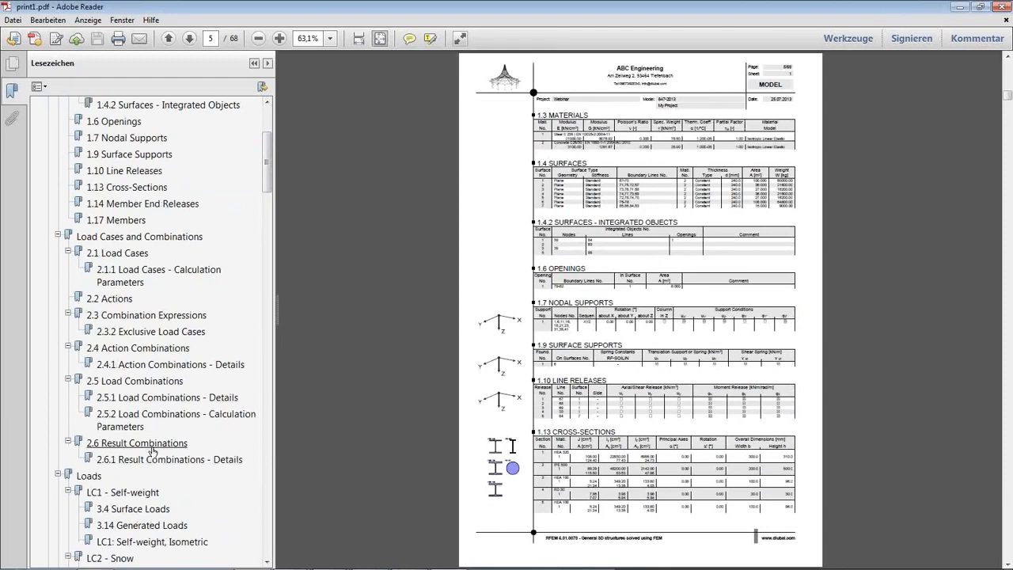
View the LC2 Snow Vz and My internal forces and the RC1 mxy base values through the PDF's bookmarks.
{"action": "scroll", "coordinate": [154, 451], "scroll_direction": "down", "scroll_amount": 9}
{"action": "scroll", "coordinate": [153, 450], "scroll_direction": "down", "scroll_amount": 4}
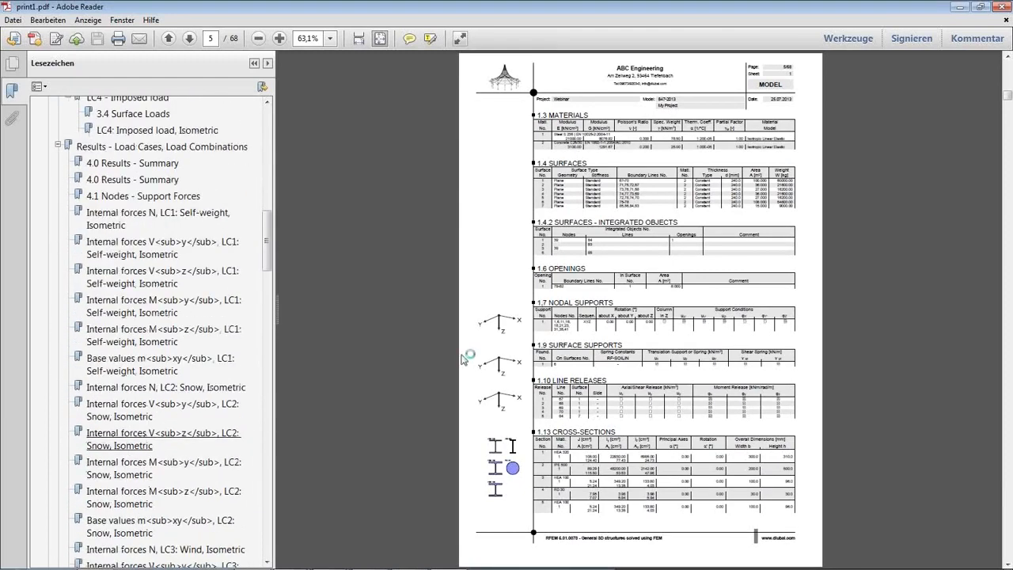
{"action": "left_click", "coordinate": [164, 436]}
{"action": "scroll", "coordinate": [497, 351], "scroll_direction": "down", "scroll_amount": 3}
{"action": "scroll", "coordinate": [497, 351], "scroll_direction": "down", "scroll_amount": 5}
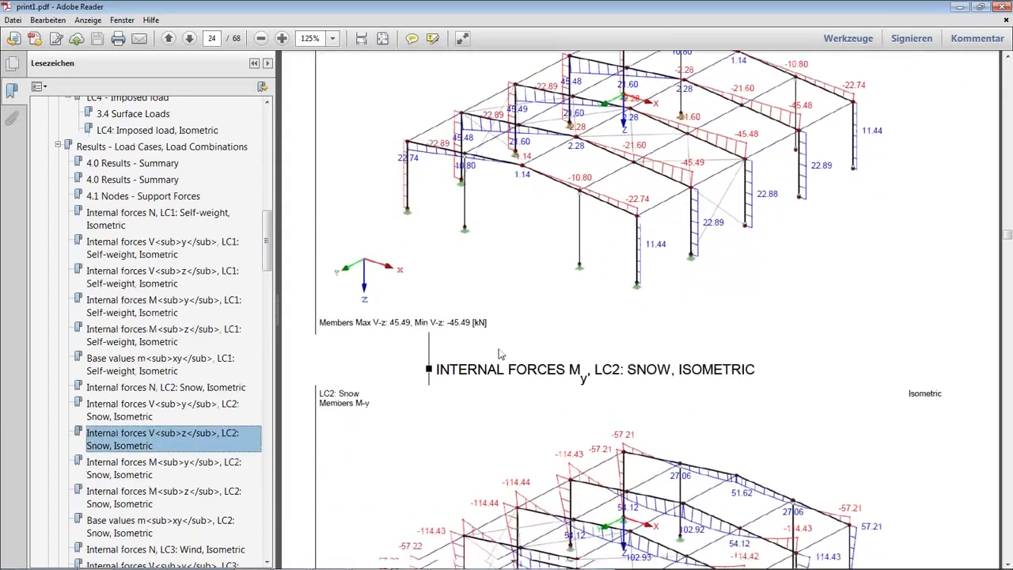
{"action": "left_click", "coordinate": [135, 468]}
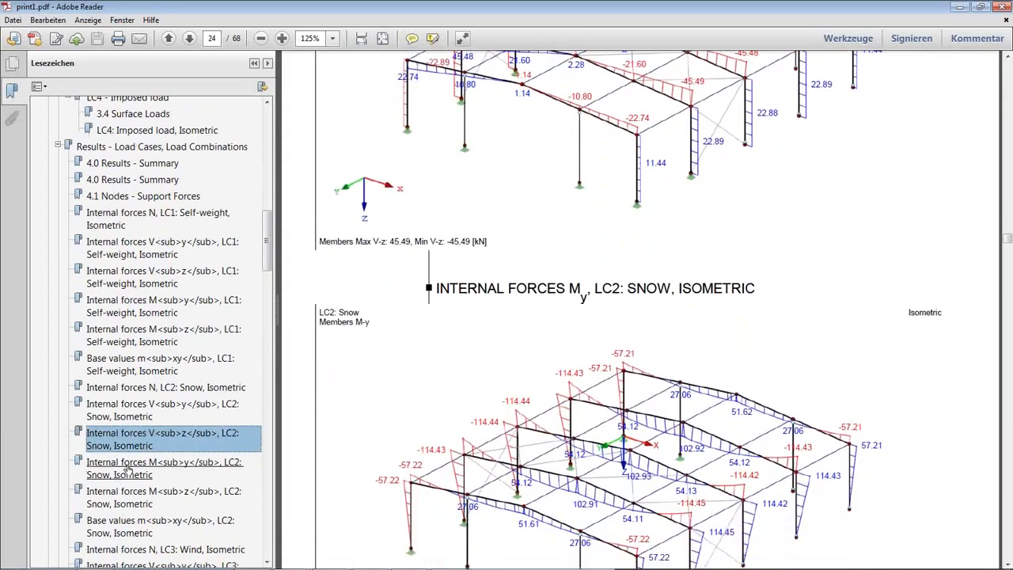
{"action": "scroll", "coordinate": [134, 417], "scroll_direction": "down", "scroll_amount": 20}
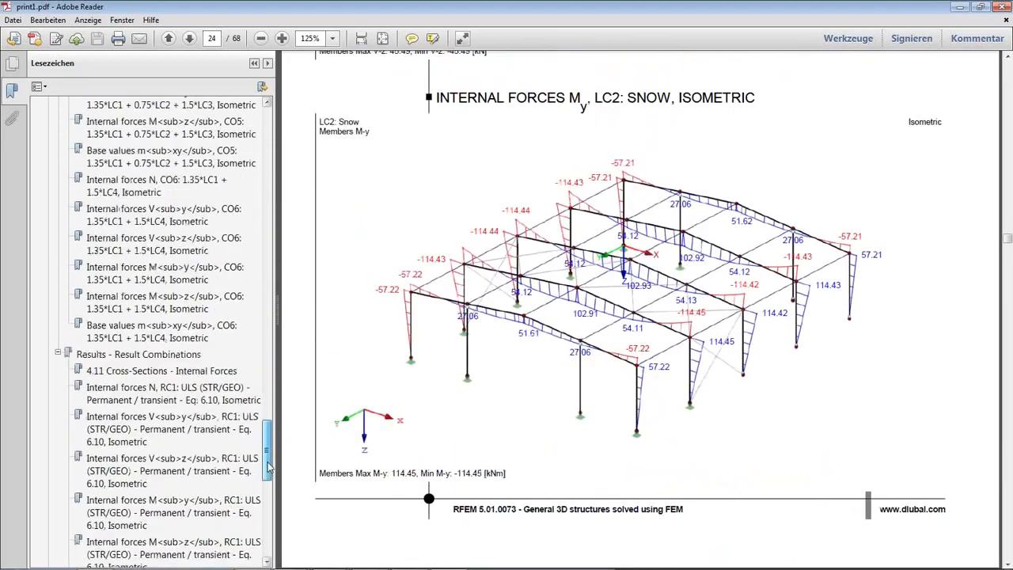
{"action": "left_click", "coordinate": [134, 417]}
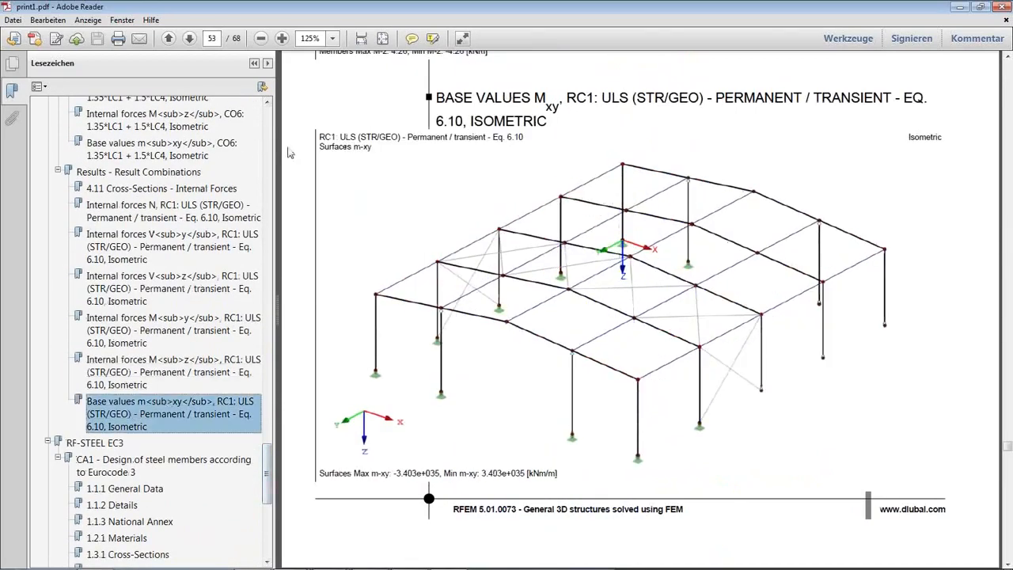
Return to the start of the PDF through its Printout Report bookmark, view the contents page and close the file.
{"action": "left_click_drag", "start_coordinate": [268, 471], "coordinate": [267, 131]}
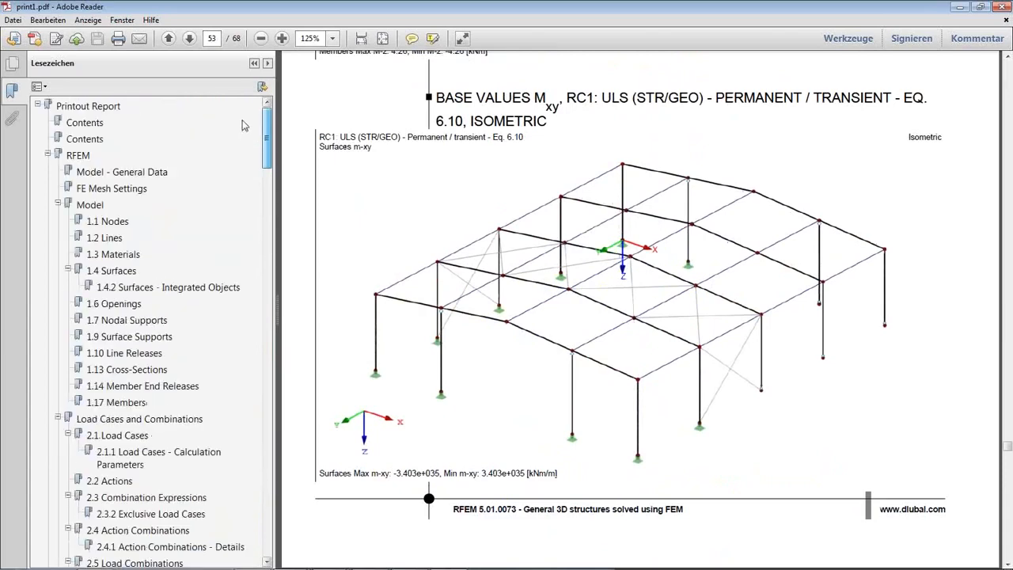
{"action": "left_click", "coordinate": [88, 106]}
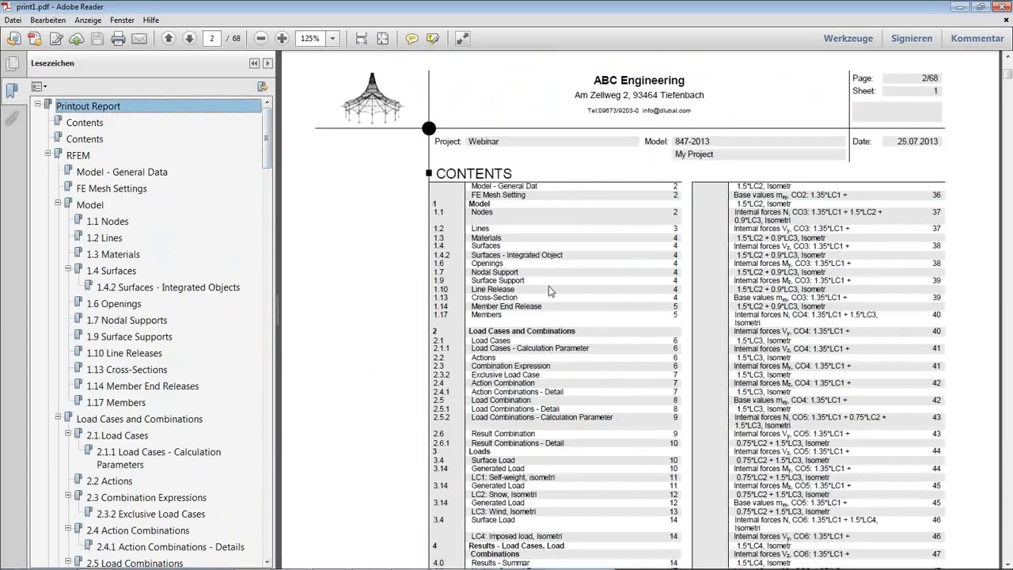
{"action": "scroll", "coordinate": [550, 265], "scroll_direction": "down", "scroll_amount": 2}
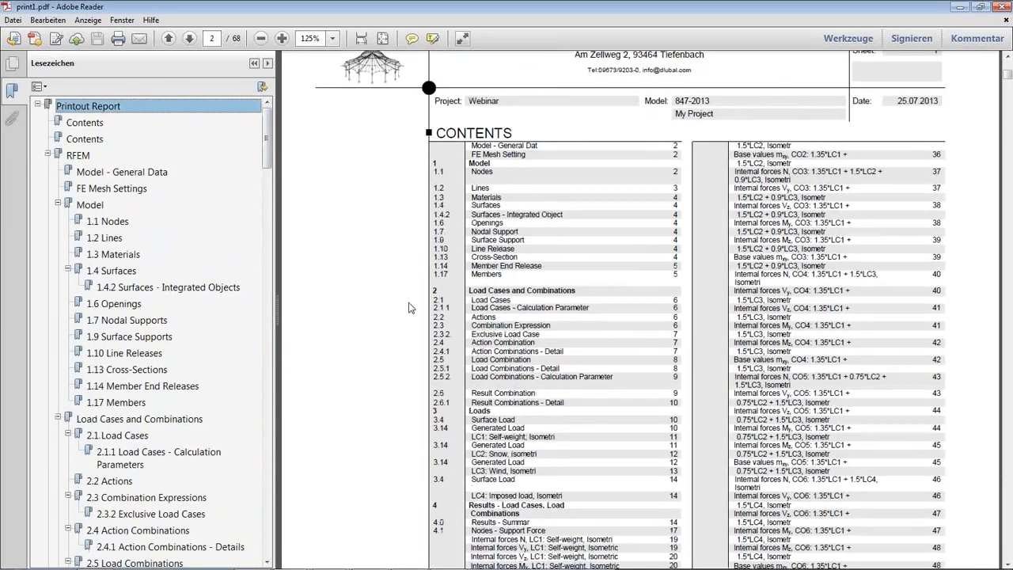
{"action": "left_click", "coordinate": [395, 303]}
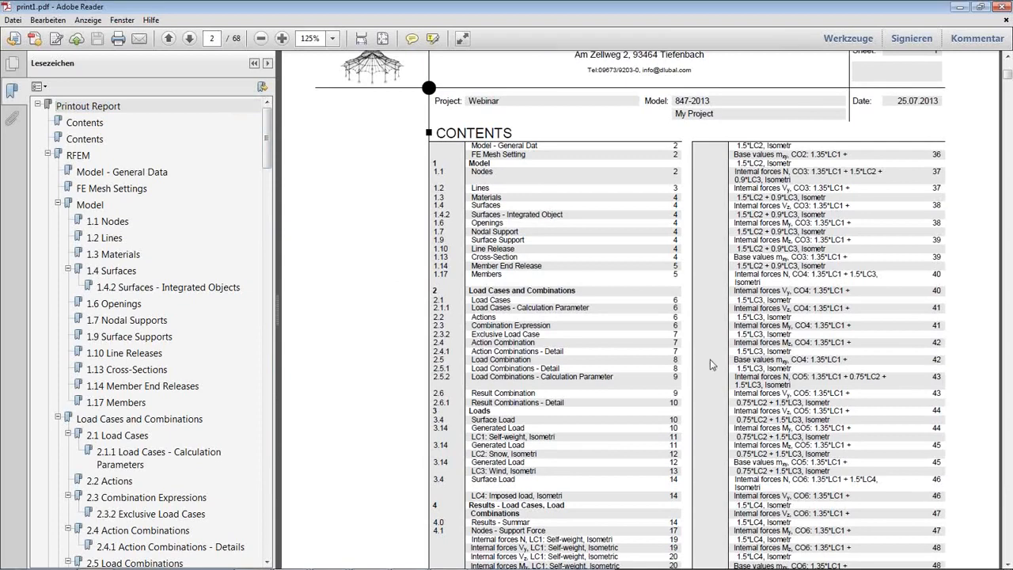
{"action": "left_click", "coordinate": [1002, 6]}
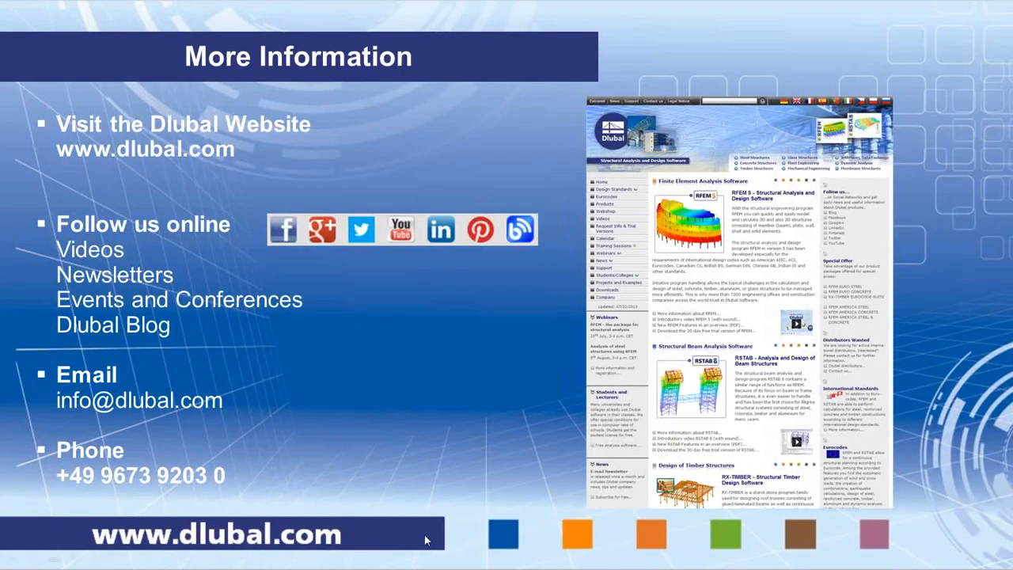
Switch back to the printout report window and exit it, saving the report.
{"action": "key", "text": "alt+Tab"}
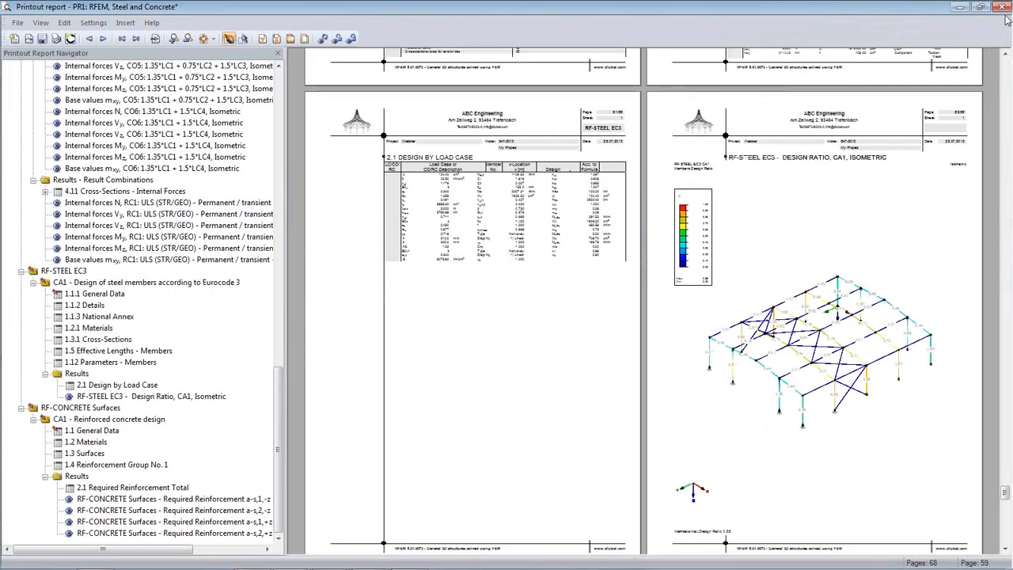
{"action": "left_click", "coordinate": [18, 22]}
{"action": "left_click", "coordinate": [32, 165]}
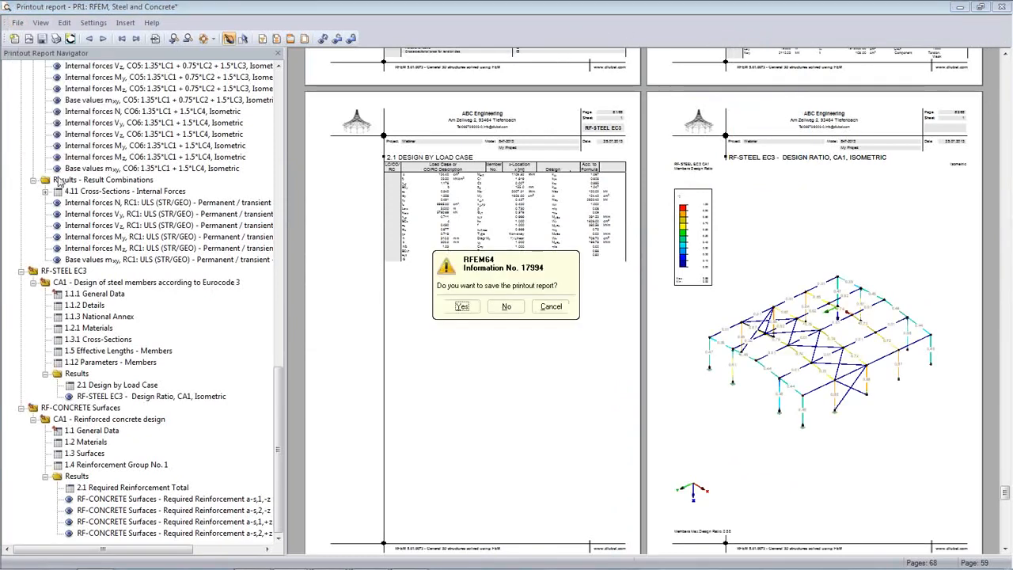
{"action": "left_click", "coordinate": [464, 309]}
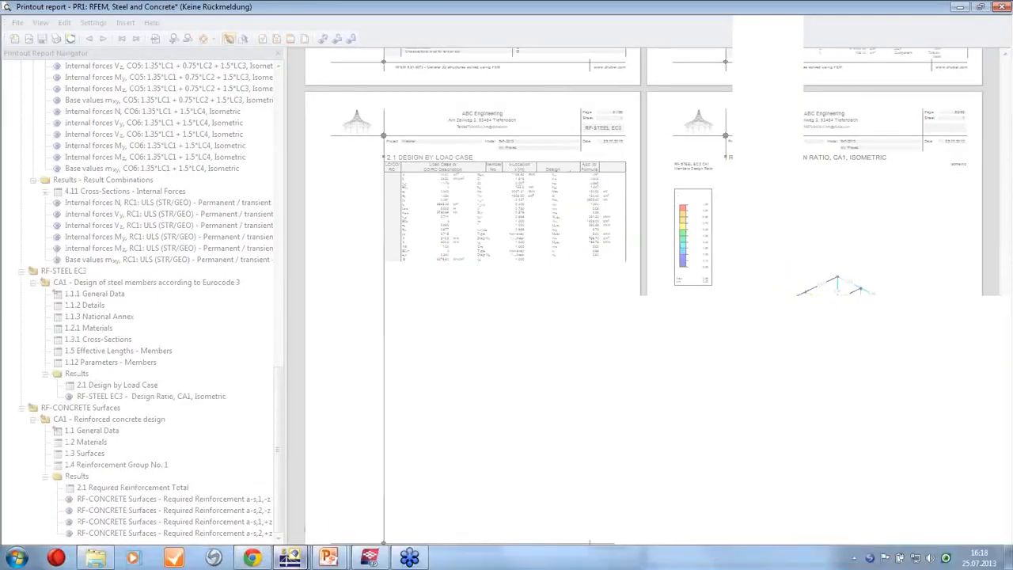
Switch to Tekla Structures and back to the 847-2013 model in RFEM.
{"action": "left_click", "coordinate": [369, 558]}
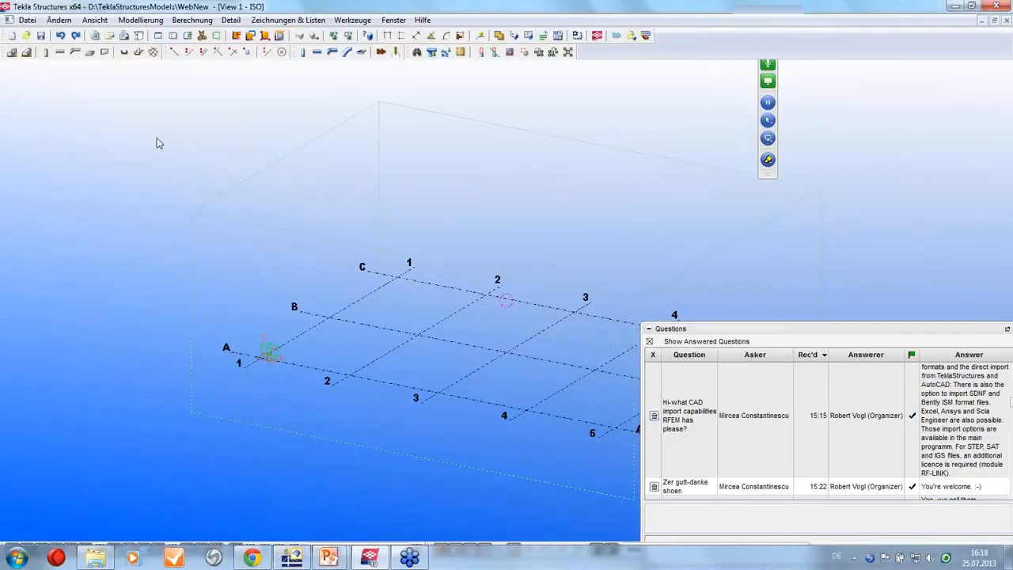
{"action": "left_click", "coordinate": [291, 558]}
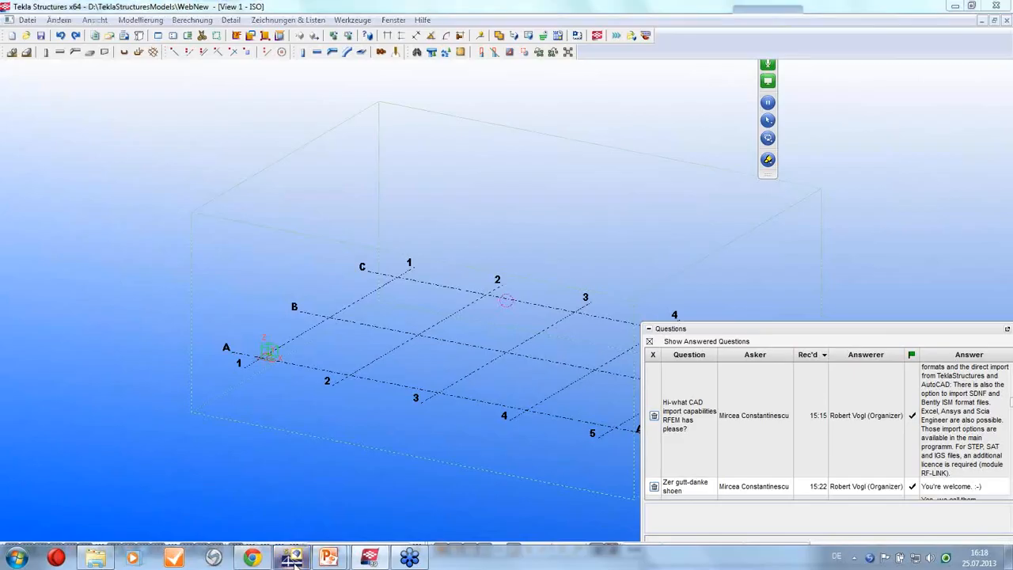
{"action": "middle_click_drag", "start_coordinate": [377, 398], "coordinate": [354, 351]}
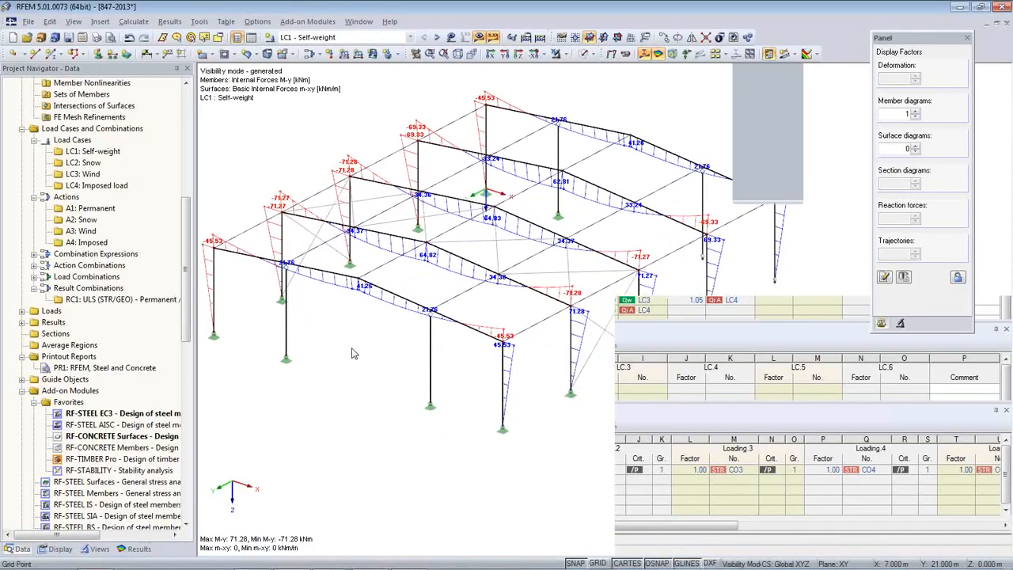
Hide the internal force results and export the model directly to Tekla Structures, overwriting the existing model and mirroring Y- and Z-coordinates.
{"action": "scroll", "coordinate": [353, 351], "scroll_direction": "down", "scroll_amount": 3}
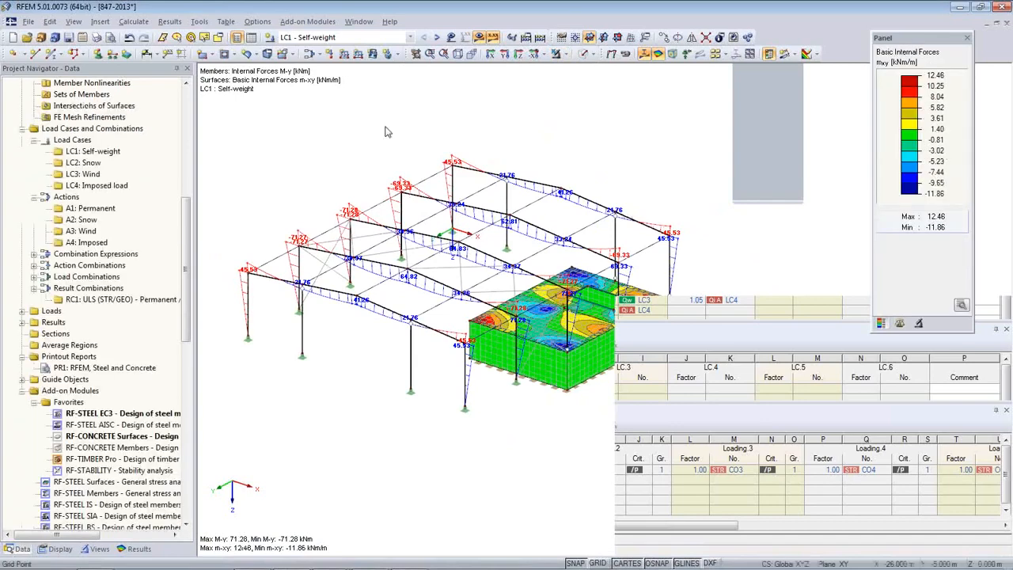
{"action": "left_click", "coordinate": [643, 53]}
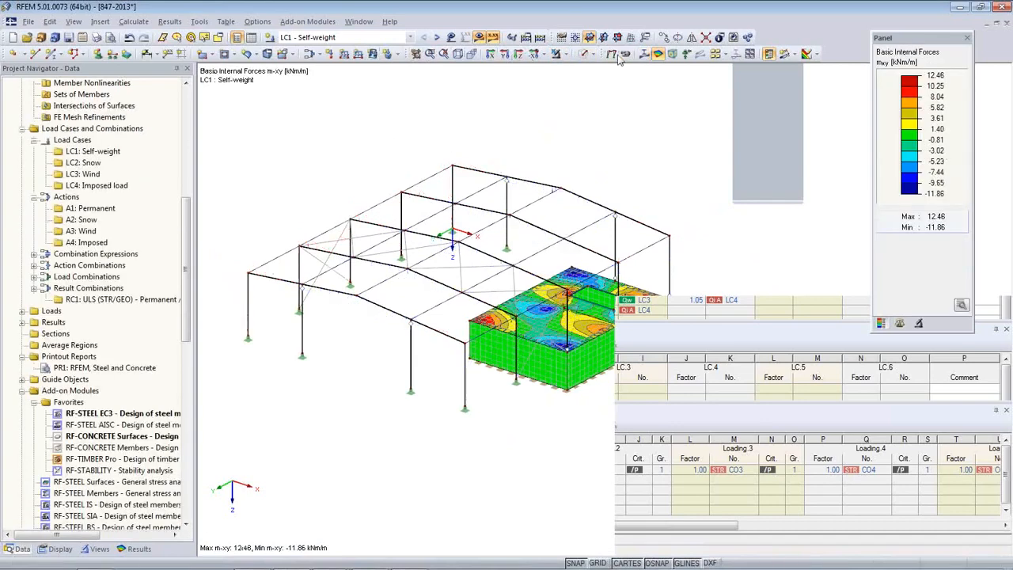
{"action": "left_click", "coordinate": [28, 22]}
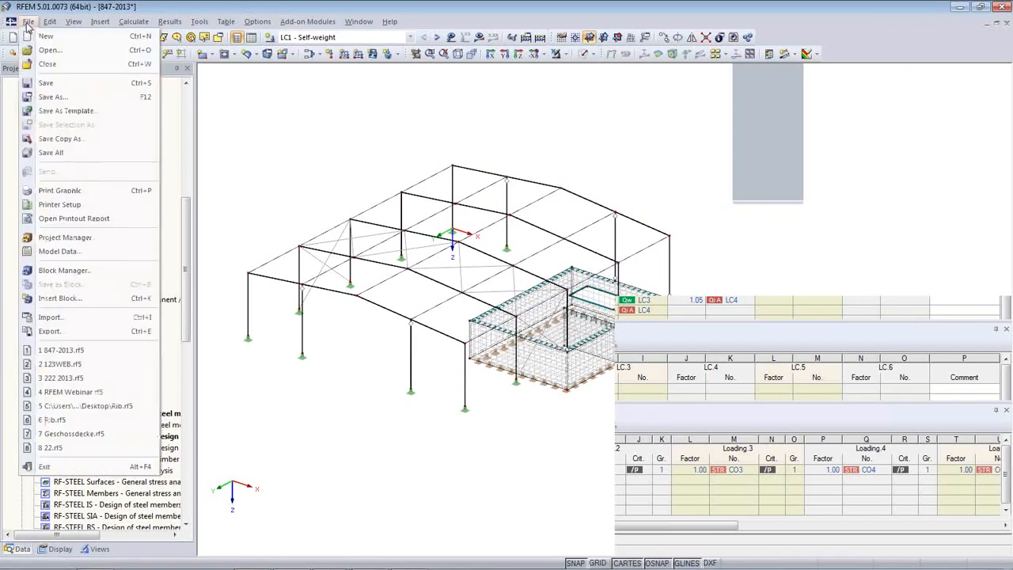
{"action": "left_click", "coordinate": [57, 332]}
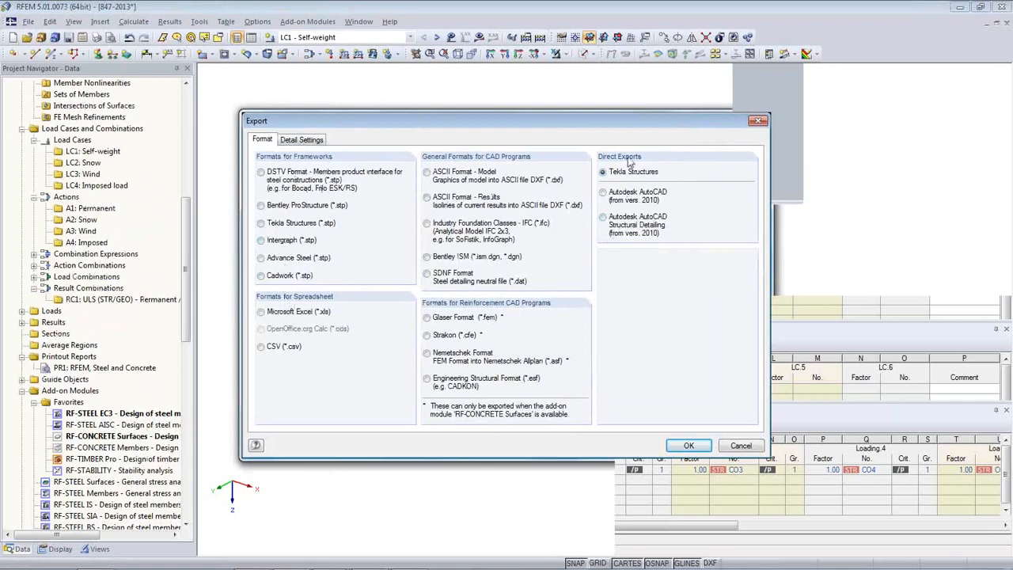
{"action": "left_click_drag", "start_coordinate": [573, 122], "coordinate": [498, 95]}
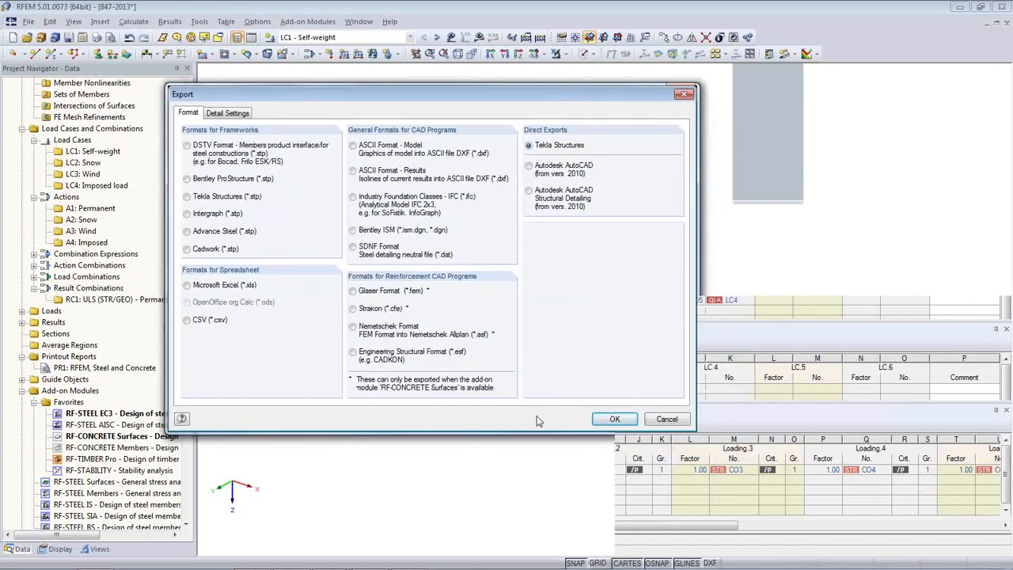
{"action": "left_click", "coordinate": [614, 419]}
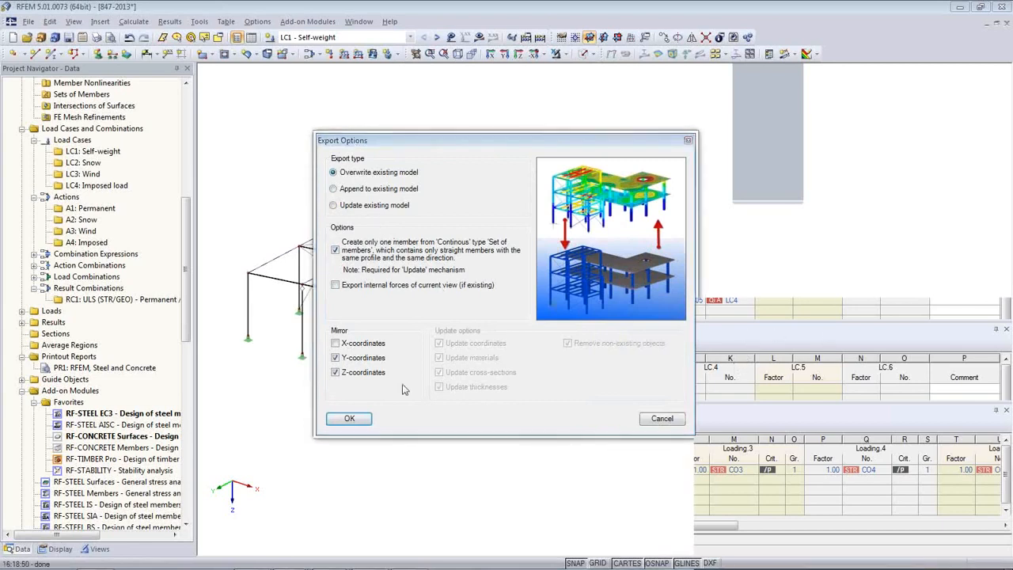
{"action": "left_click", "coordinate": [350, 419]}
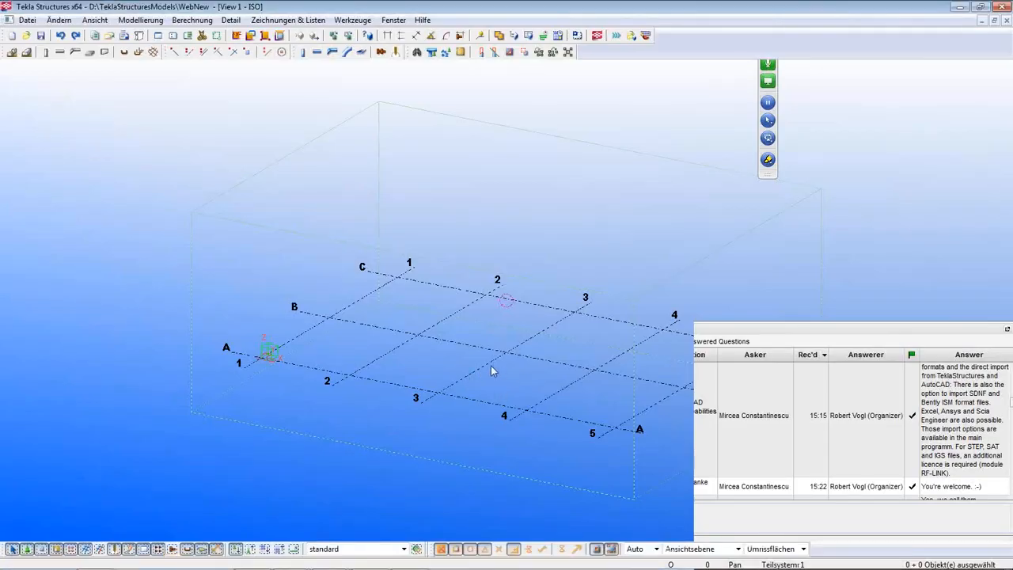
Examine the exported steel frames and concrete box in Tekla Structures from different angles.
{"action": "middle_click_drag", "start_coordinate": [483, 384], "coordinate": [402, 331]}
{"action": "scroll", "coordinate": [402, 330], "scroll_direction": "down", "scroll_amount": 1}
{"action": "mouse_move", "coordinate": [399, 565]}
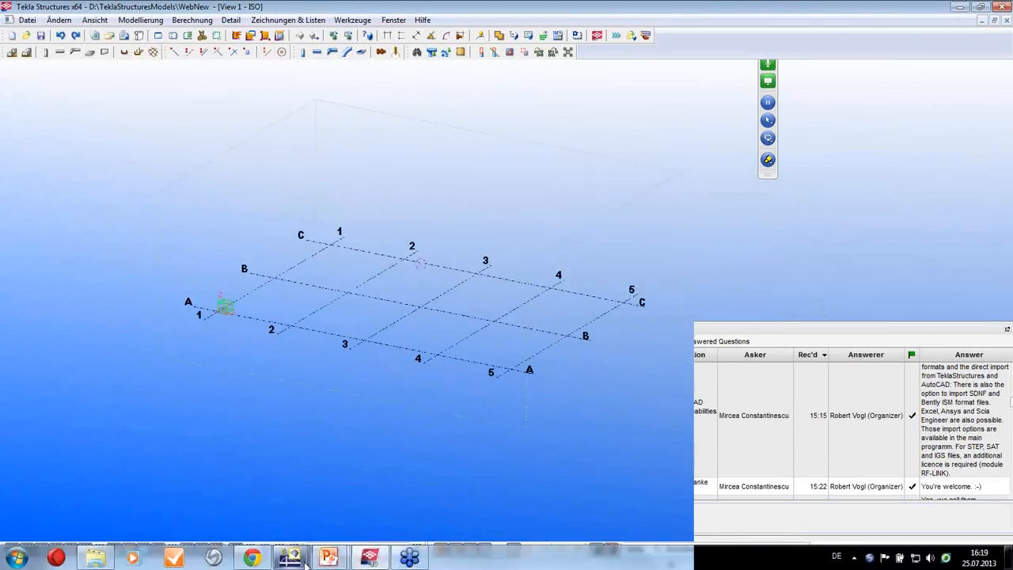
{"action": "mouse_move", "coordinate": [300, 562]}
{"action": "left_click", "coordinate": [365, 515]}
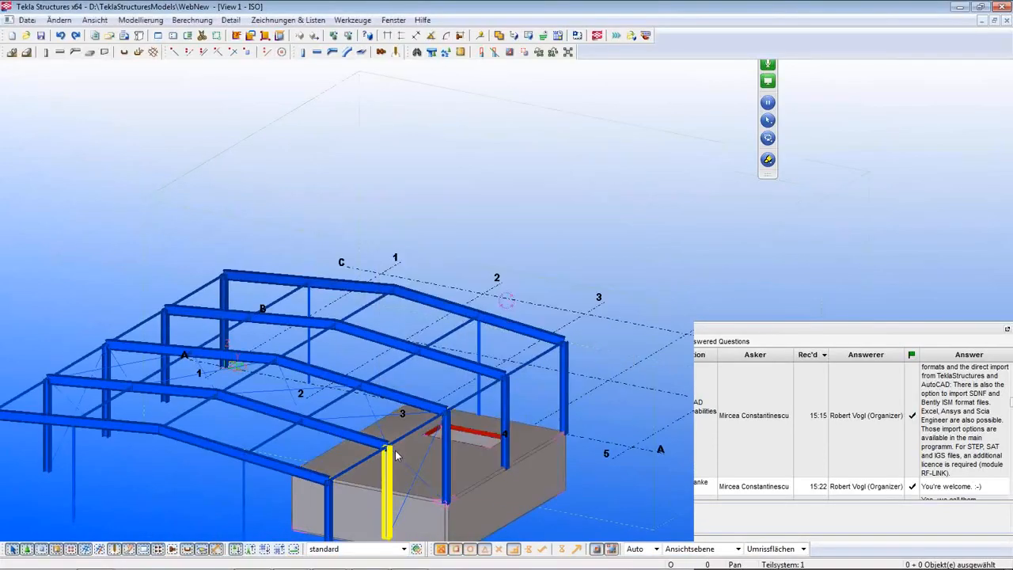
{"action": "scroll", "coordinate": [460, 434], "scroll_direction": "down", "scroll_amount": 3}
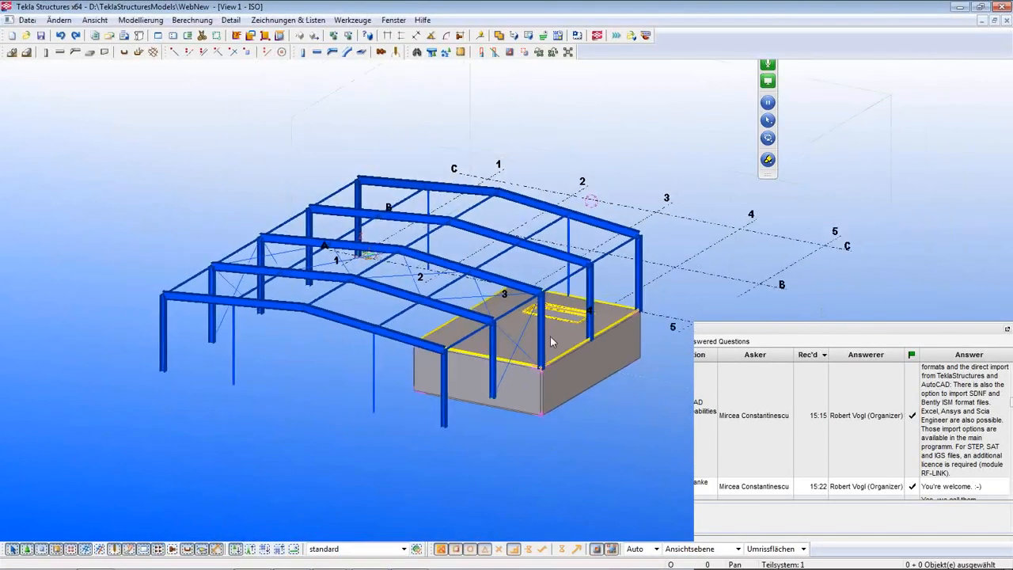
{"action": "middle_click_drag", "start_coordinate": [599, 388], "coordinate": [560, 410], "text": "ctrl"}
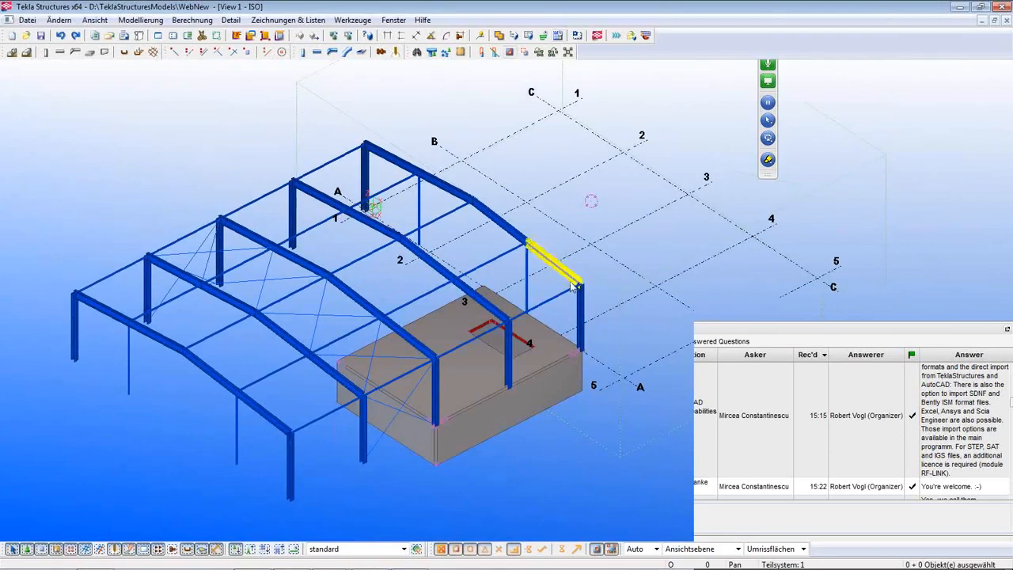
{"action": "middle_click_drag", "start_coordinate": [545, 439], "coordinate": [563, 388]}
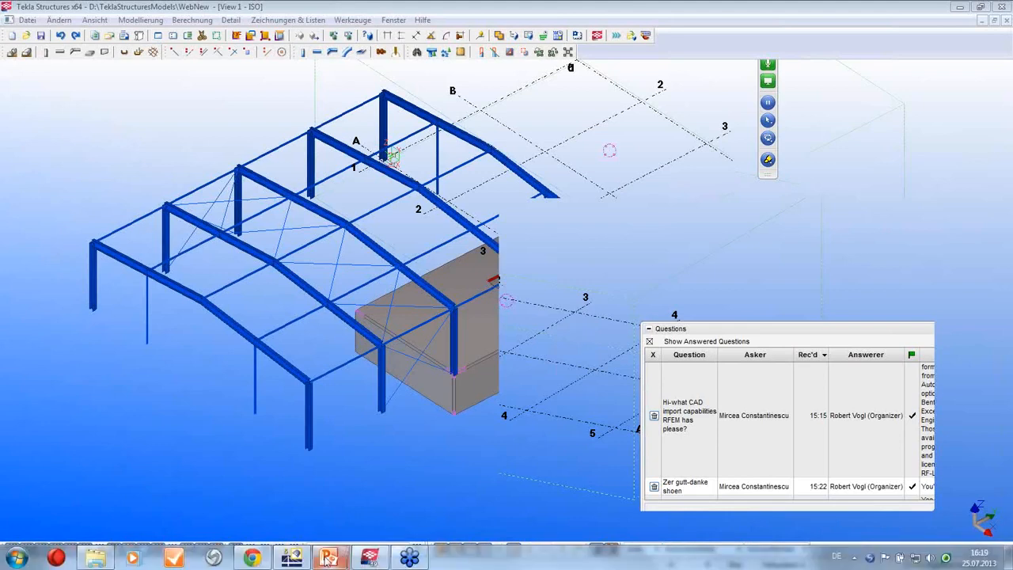
Switch back to RFEM, view the support settings of a bottom edge line of the concrete box and close them unchanged.
{"action": "left_click", "coordinate": [292, 558]}
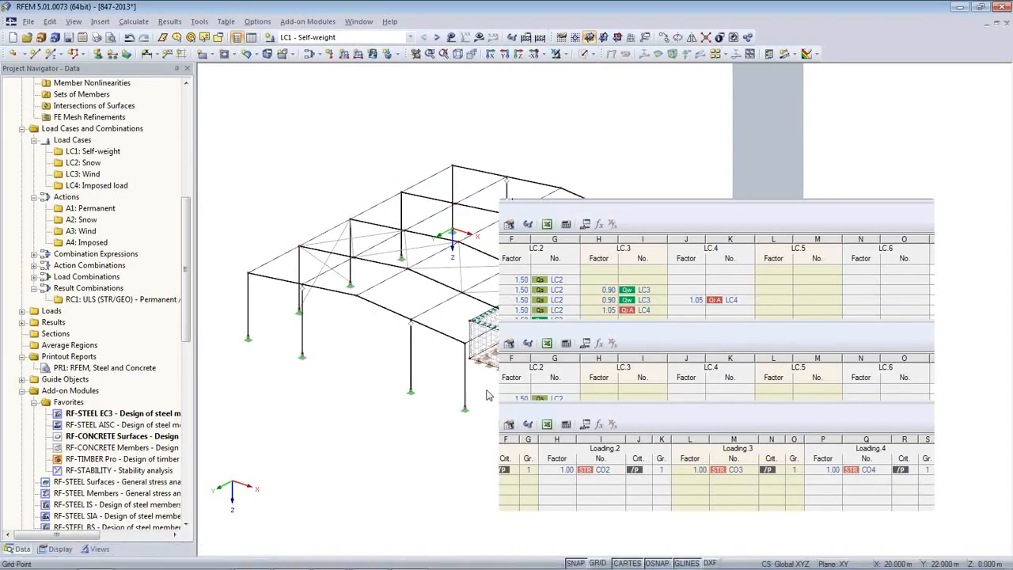
{"action": "middle_click_drag", "start_coordinate": [479, 411], "coordinate": [369, 415]}
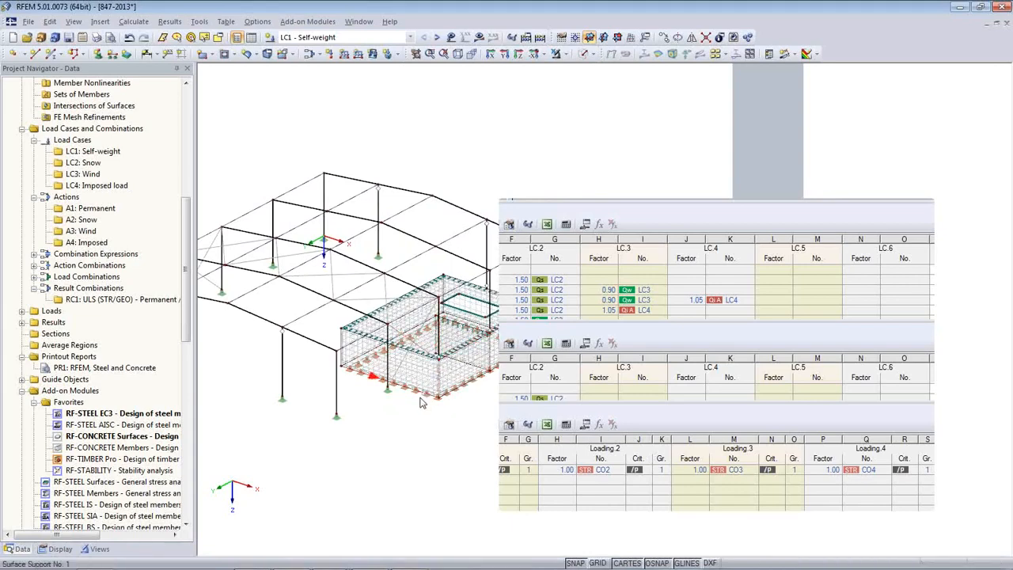
{"action": "double_click", "coordinate": [412, 397]}
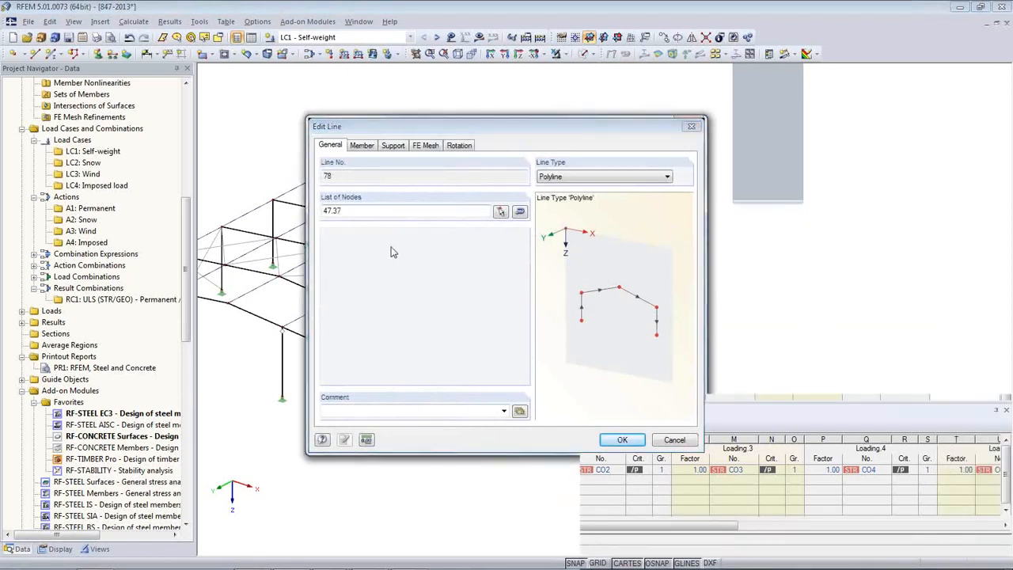
{"action": "left_click", "coordinate": [393, 145]}
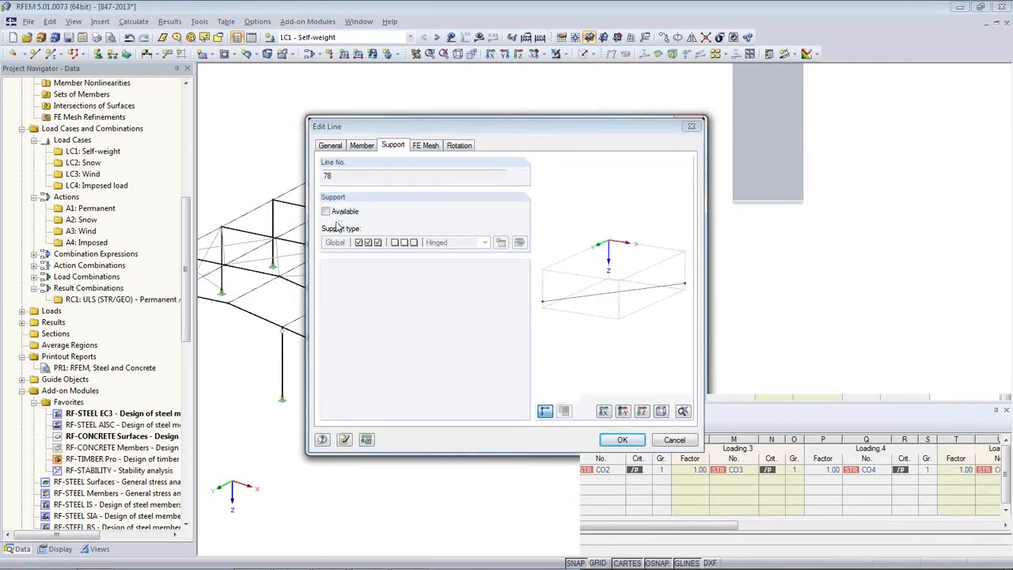
{"action": "left_click_drag", "start_coordinate": [616, 128], "coordinate": [551, 89]}
{"action": "left_click", "coordinate": [557, 401]}
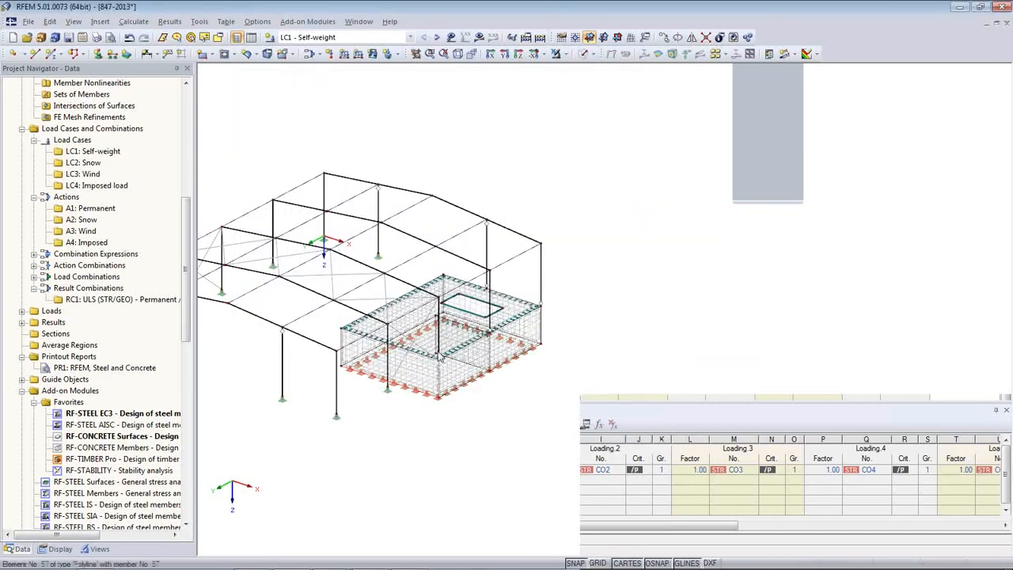
Inspect the support conditions and spring constants of surface 6's surface support and cancel without changing them.
{"action": "middle_click_drag", "start_coordinate": [437, 428], "coordinate": [442, 339], "text": "ctrl"}
{"action": "double_click", "coordinate": [406, 368]}
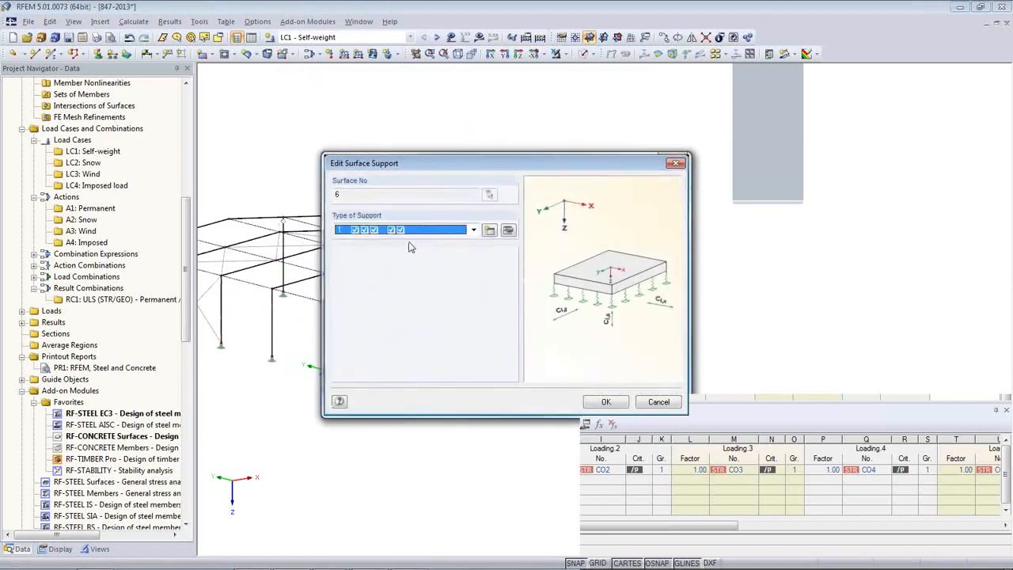
{"action": "left_click", "coordinate": [507, 230]}
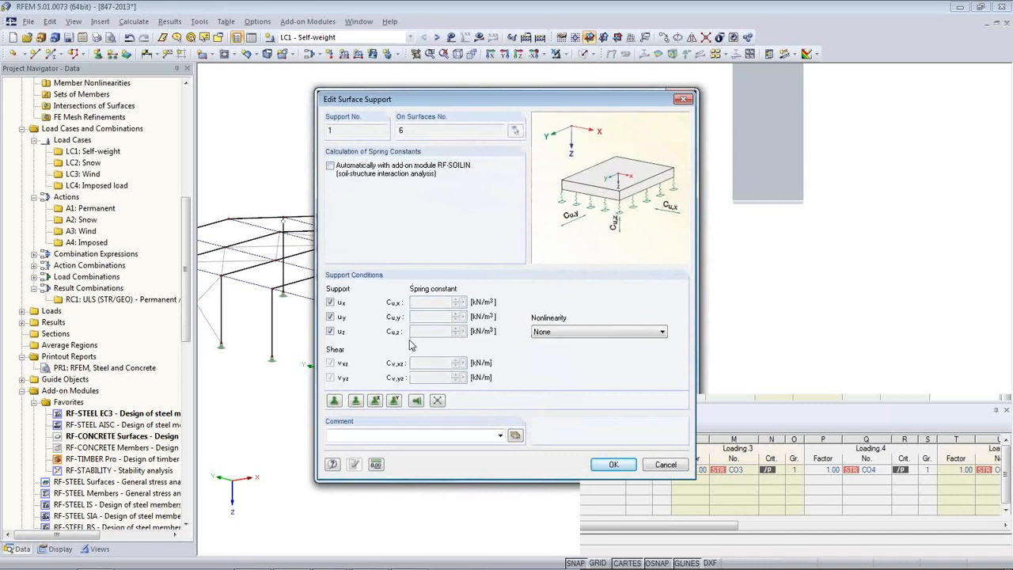
{"action": "left_click_drag", "start_coordinate": [535, 106], "coordinate": [487, 90]}
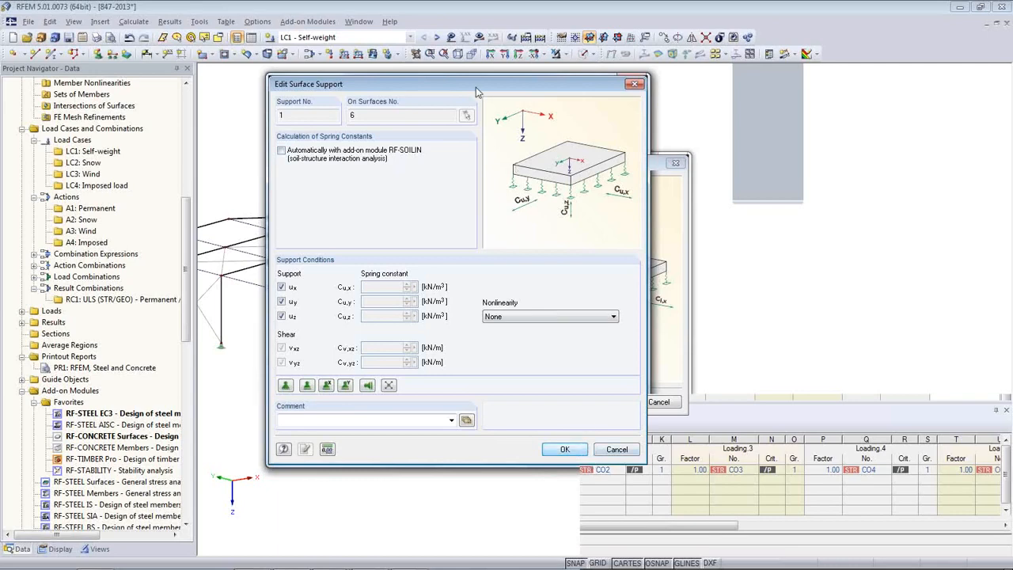
{"action": "left_click_drag", "start_coordinate": [475, 89], "coordinate": [423, 92]}
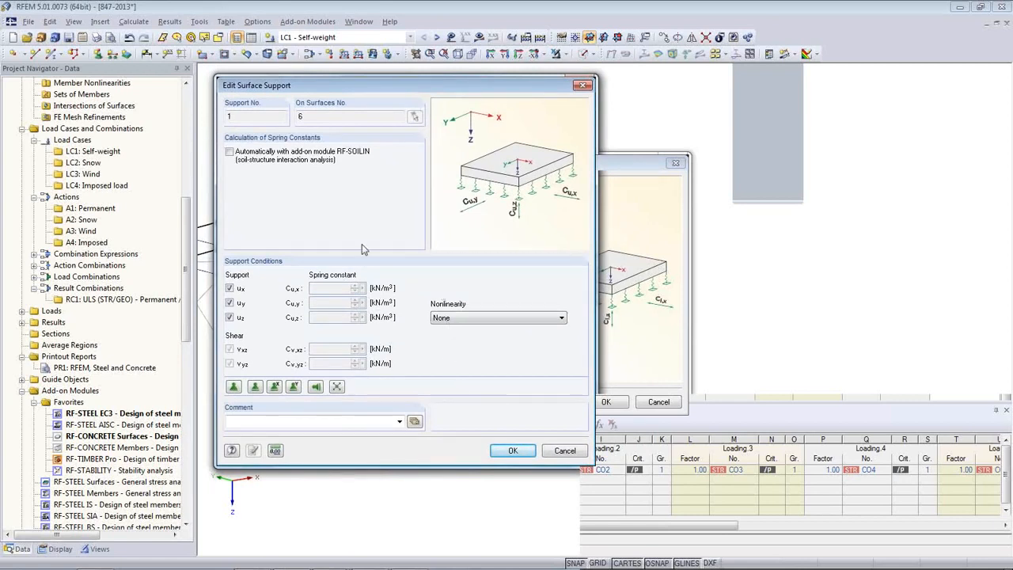
{"action": "left_click", "coordinate": [566, 456]}
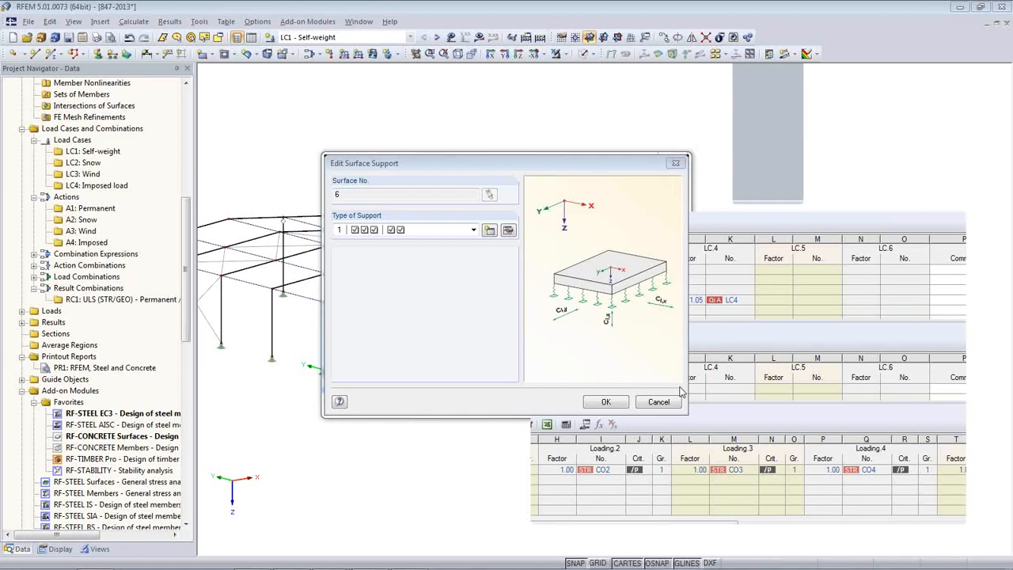
{"action": "left_click_drag", "start_coordinate": [455, 167], "coordinate": [296, 106]}
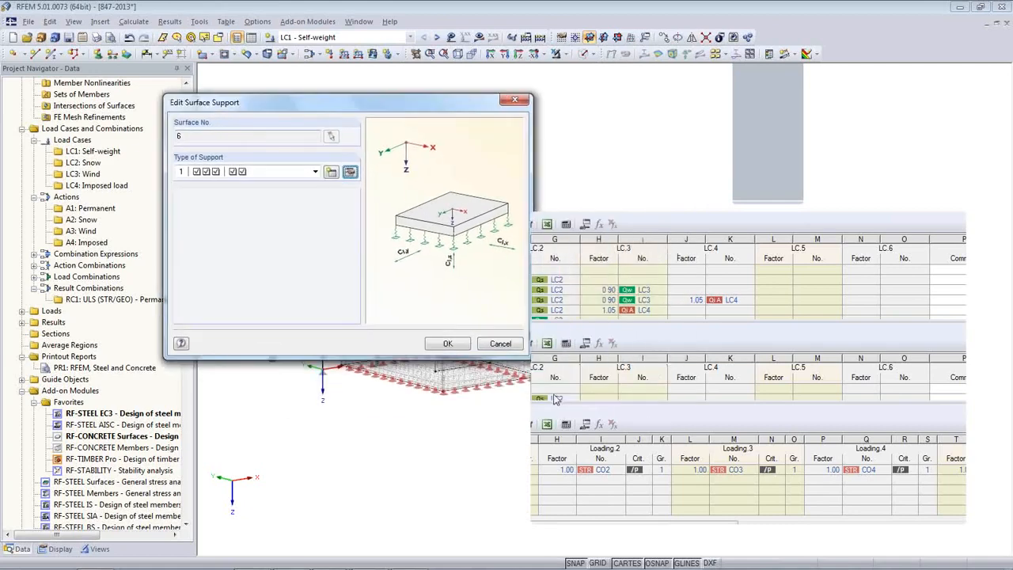
{"action": "left_click", "coordinate": [499, 344]}
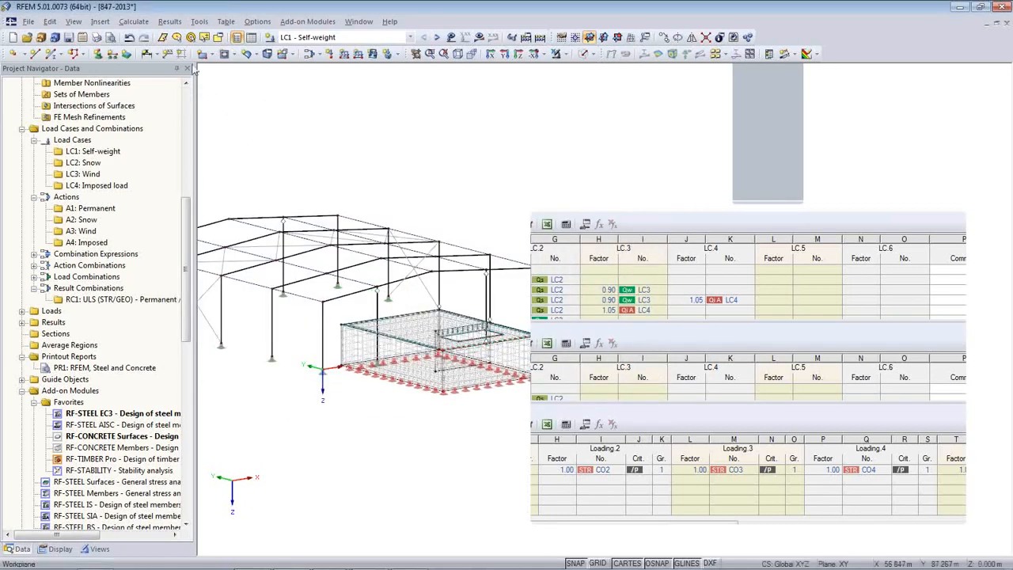
{"action": "left_click", "coordinate": [199, 21]}
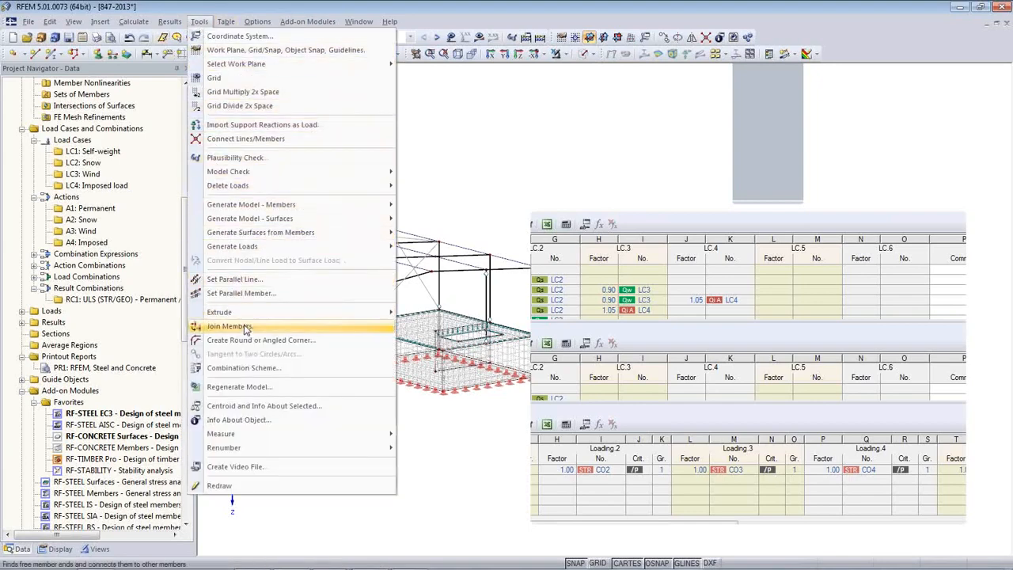
{"action": "mouse_move", "coordinate": [248, 255]}
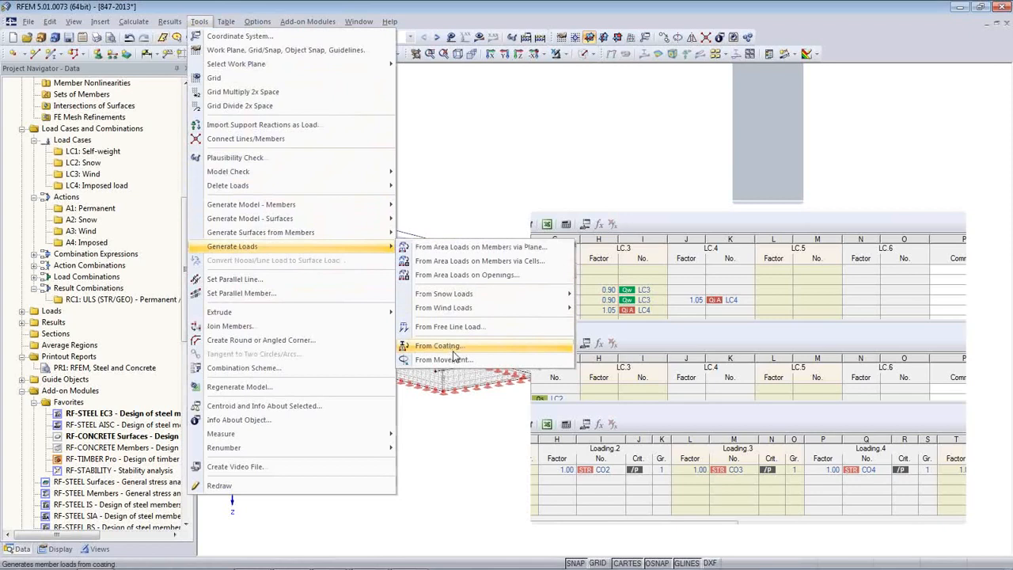
{"action": "mouse_move", "coordinate": [457, 315]}
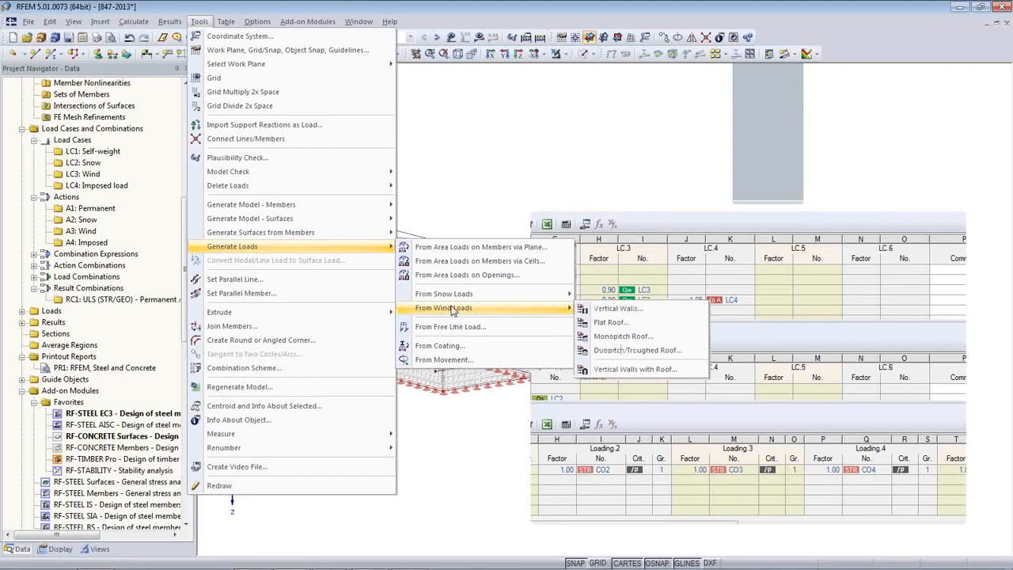
{"action": "left_click", "coordinate": [863, 332]}
{"action": "mouse_move", "coordinate": [391, 565]}
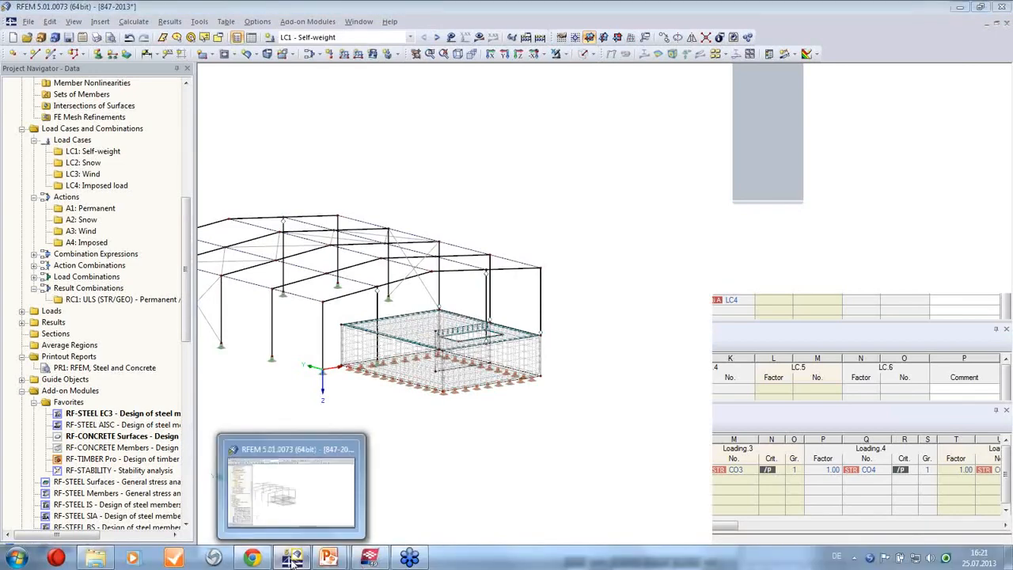
{"action": "left_click", "coordinate": [299, 497]}
{"action": "left_click", "coordinate": [292, 562]}
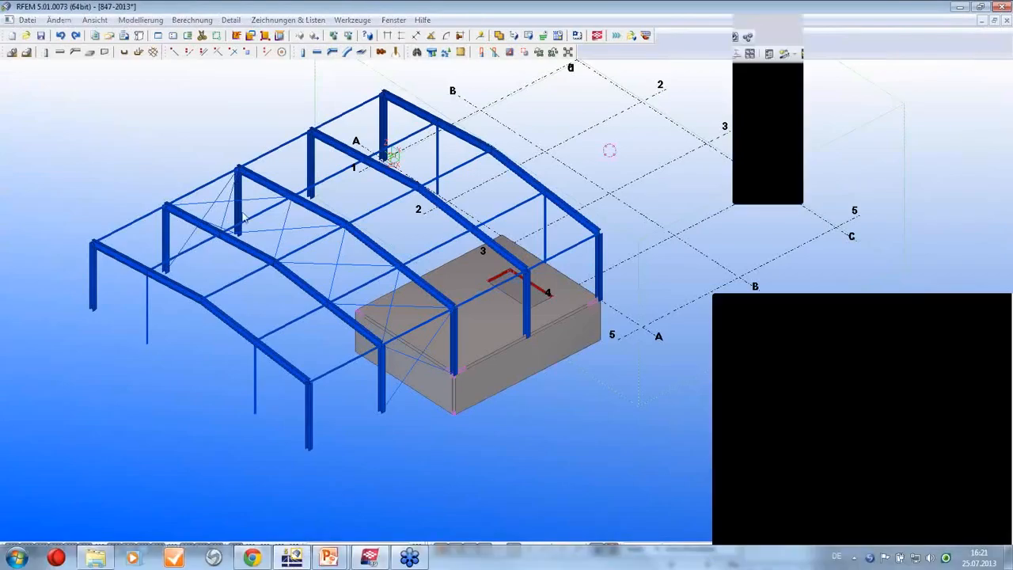
Open the wind load generator for vertical walls with roof, view the flat/monopitch roof option and cancel without generating loads.
{"action": "left_click", "coordinate": [198, 22]}
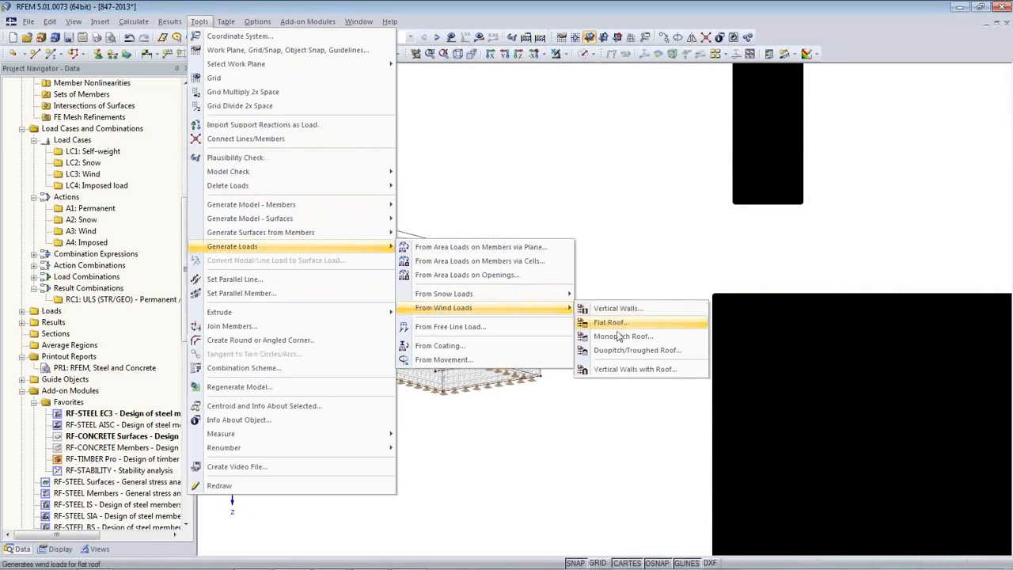
{"action": "left_click", "coordinate": [625, 369]}
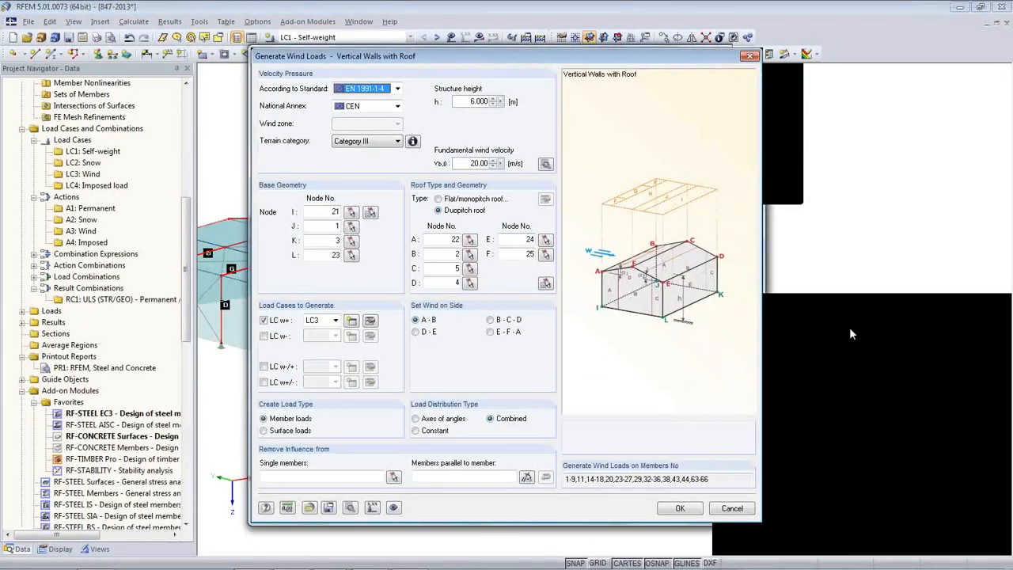
{"action": "left_click", "coordinate": [851, 326]}
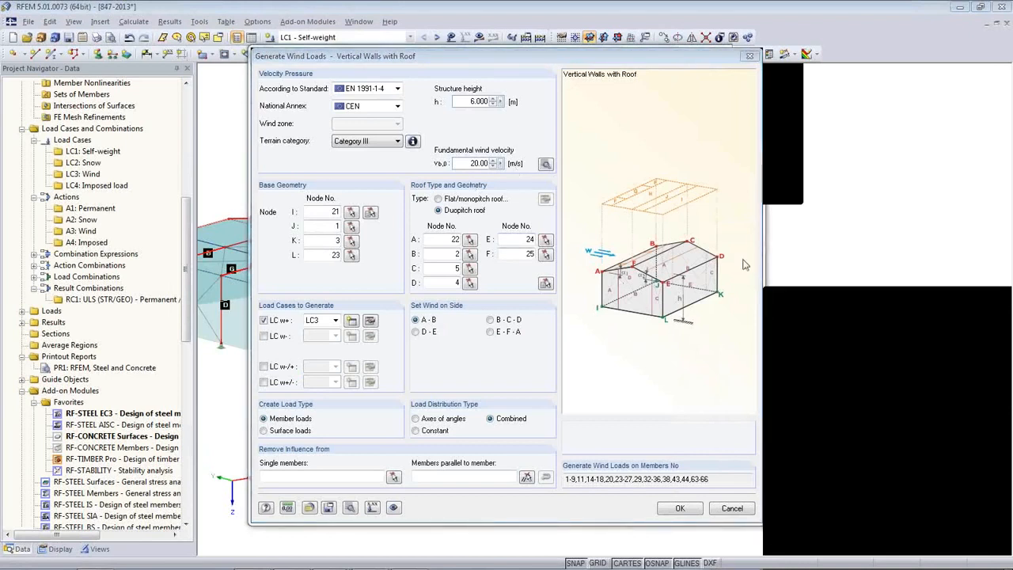
{"action": "left_click", "coordinate": [439, 200]}
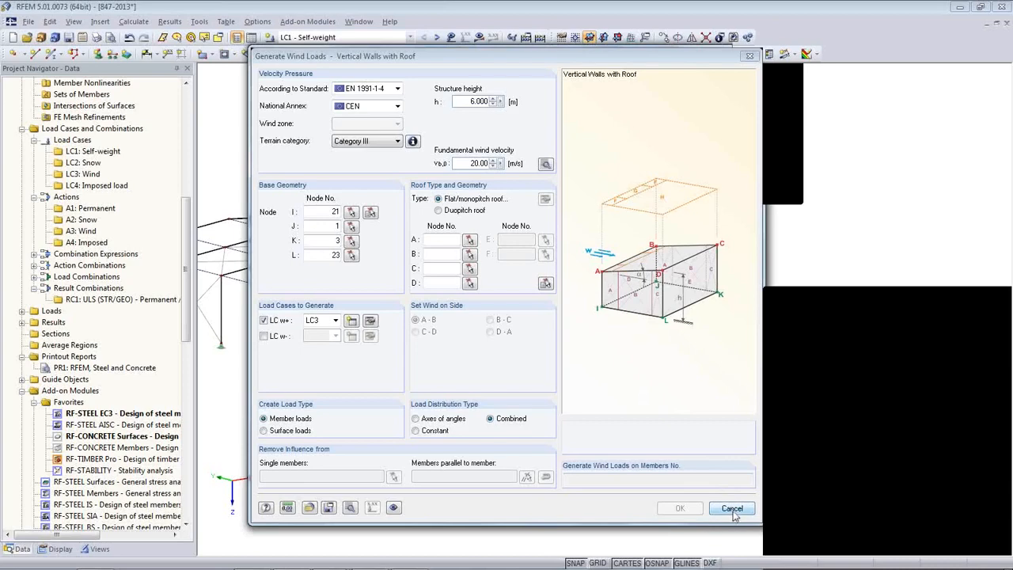
{"action": "left_click", "coordinate": [732, 509]}
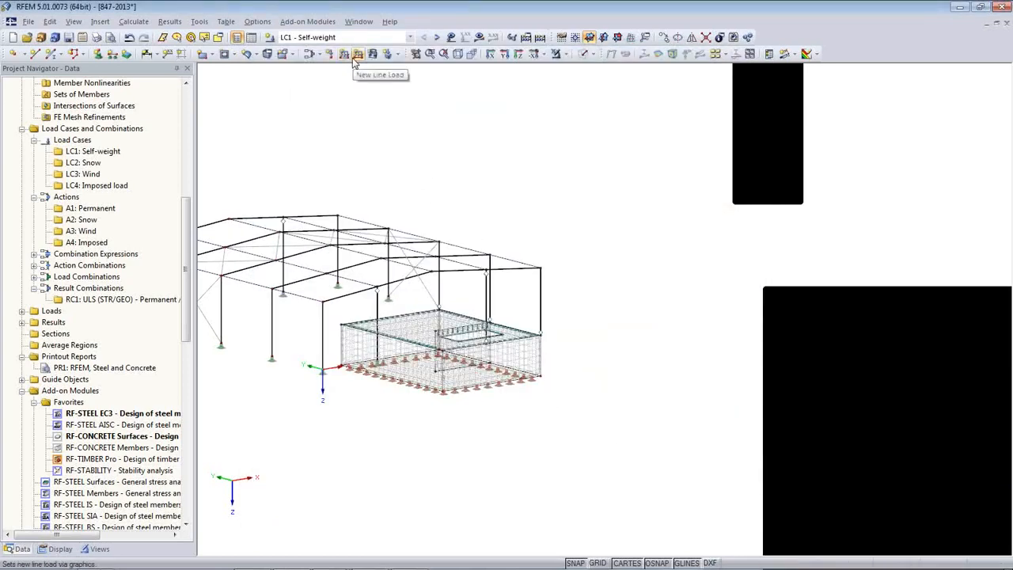
Open the new member load settings, view the trapezoidal load distribution option and cancel without creating a load.
{"action": "left_click", "coordinate": [346, 55]}
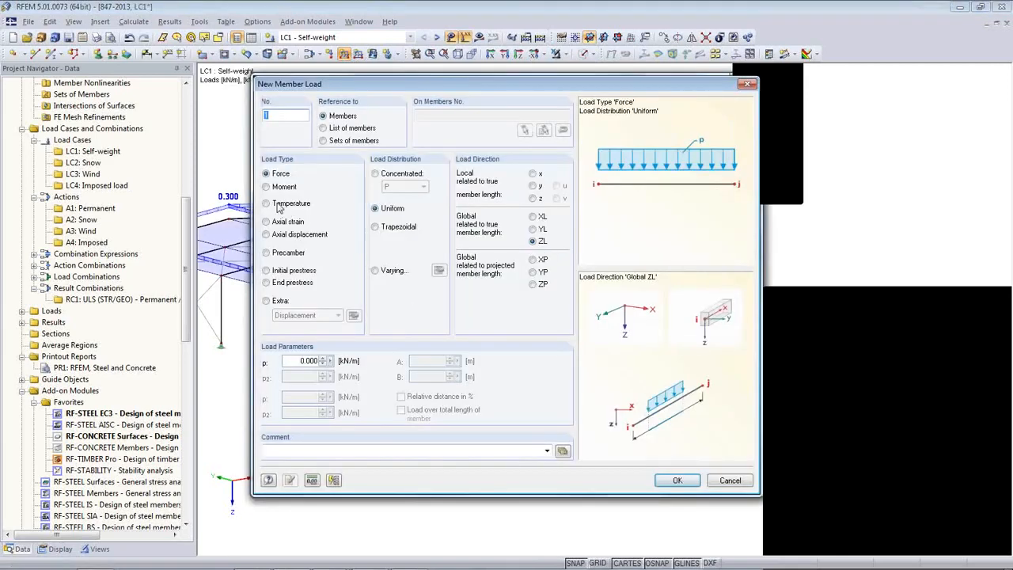
{"action": "left_click", "coordinate": [375, 227]}
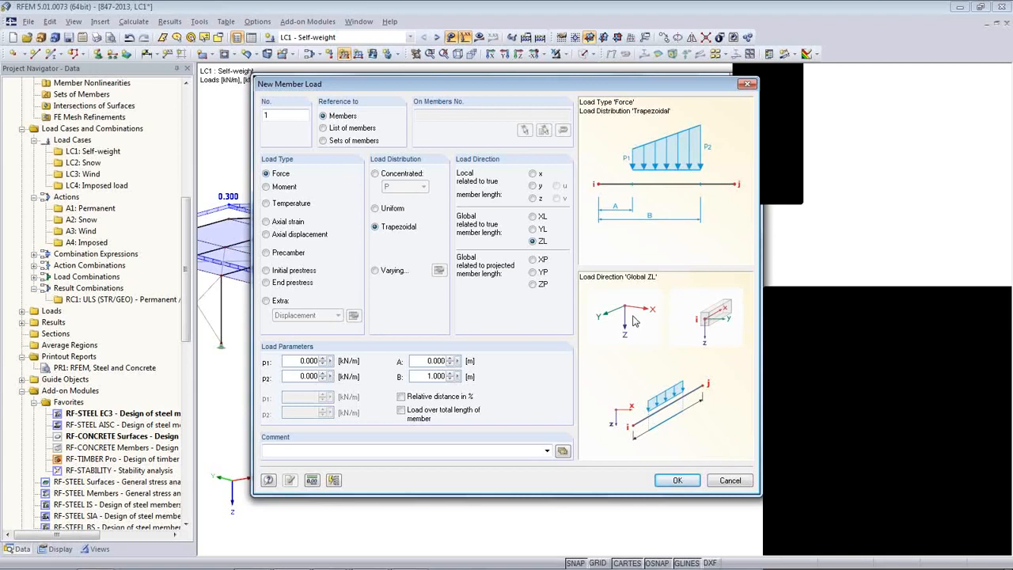
{"action": "left_click", "coordinate": [730, 484]}
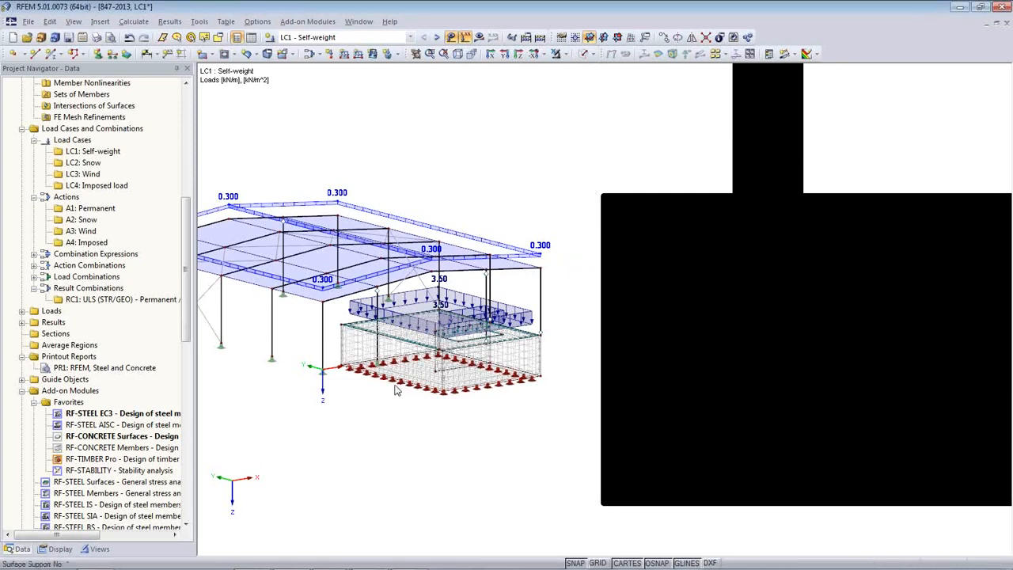
Switch to the running PowerPoint slide show with the More Information slide and open the Dlubal website from it in the browser.
{"action": "mouse_move", "coordinate": [338, 563]}
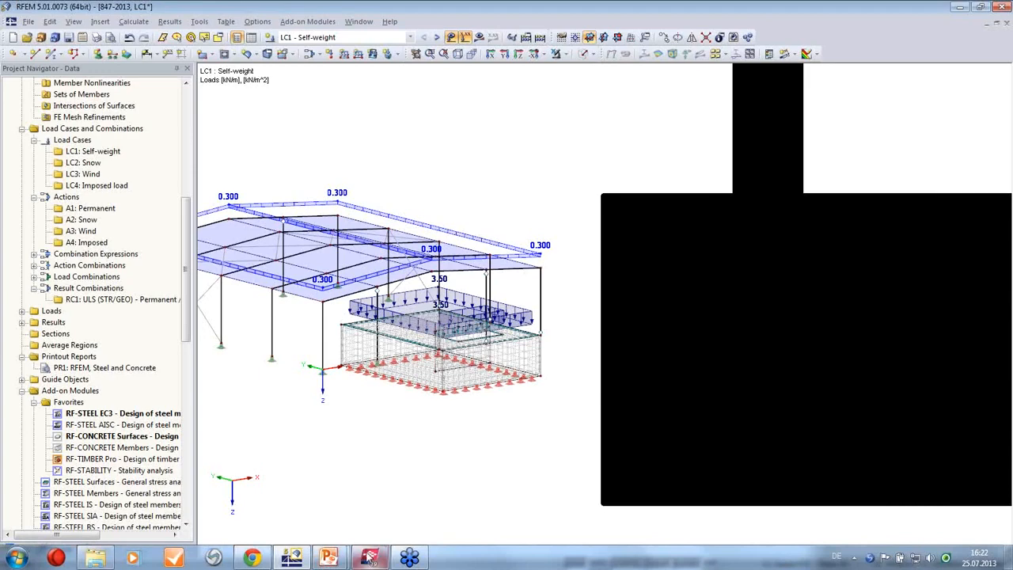
{"action": "mouse_move", "coordinate": [370, 559]}
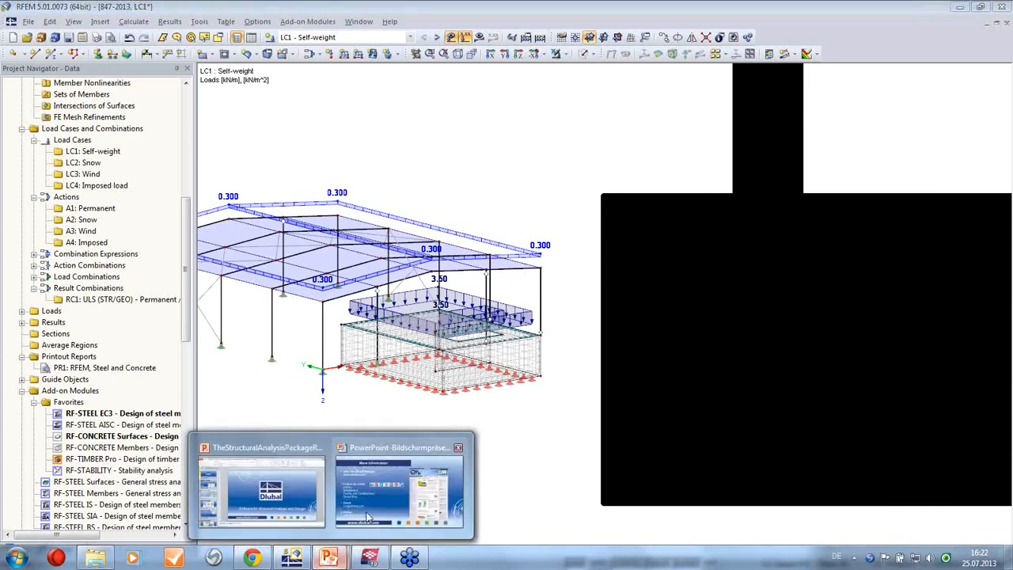
{"action": "left_click", "coordinate": [369, 507]}
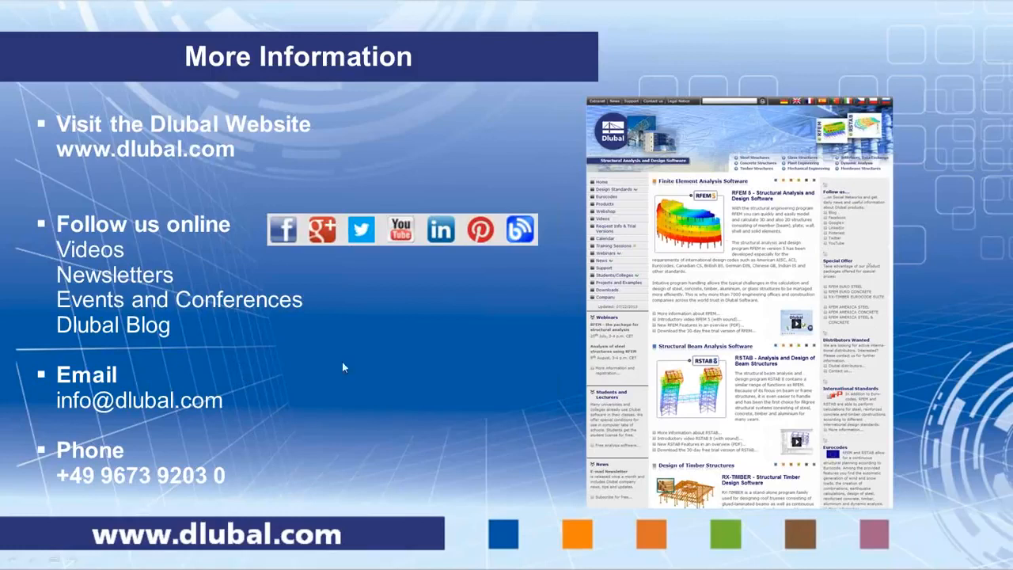
{"action": "left_click", "coordinate": [699, 313]}
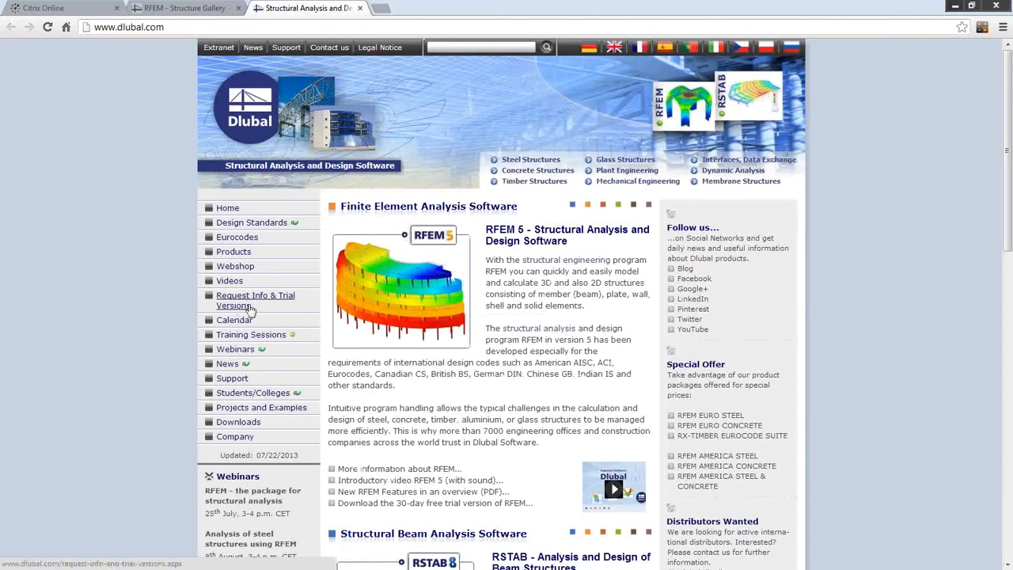
Open the website's Downloads page and look through the trial versions on offer.
{"action": "scroll", "coordinate": [246, 316], "scroll_direction": "down", "scroll_amount": 1}
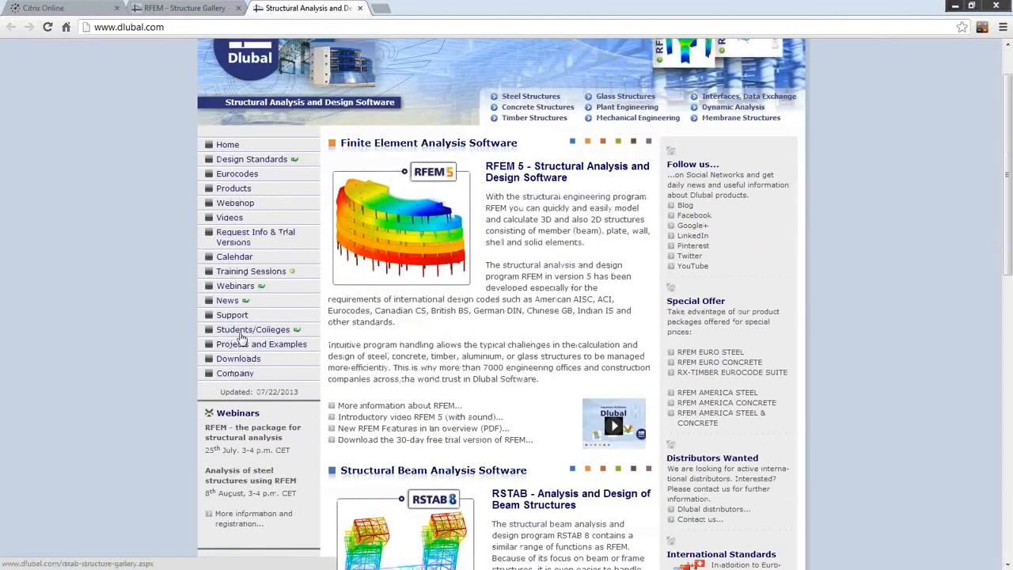
{"action": "left_click", "coordinate": [237, 359]}
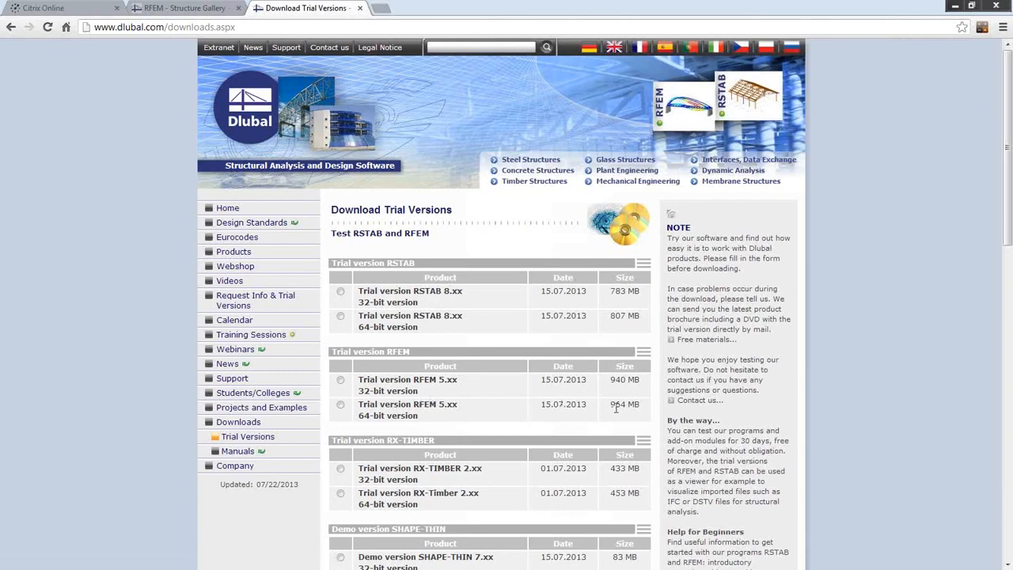
{"action": "scroll", "coordinate": [613, 401], "scroll_direction": "down", "scroll_amount": 3}
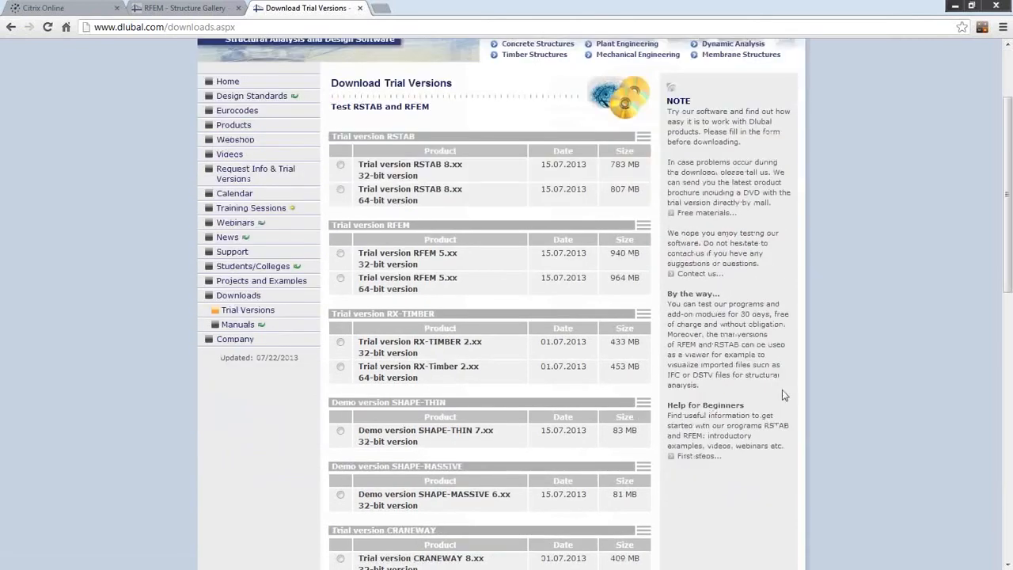
Open the First steps page for beginners and look through its introductory examples, videos, manuals and service contract information.
{"action": "left_click", "coordinate": [697, 458]}
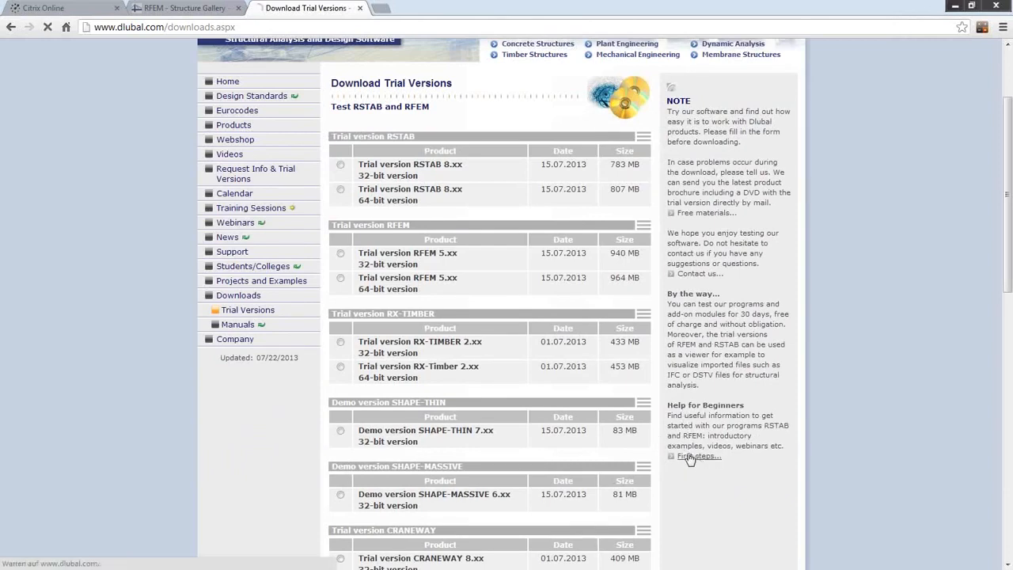
{"action": "scroll", "coordinate": [483, 358], "scroll_direction": "down", "scroll_amount": 2}
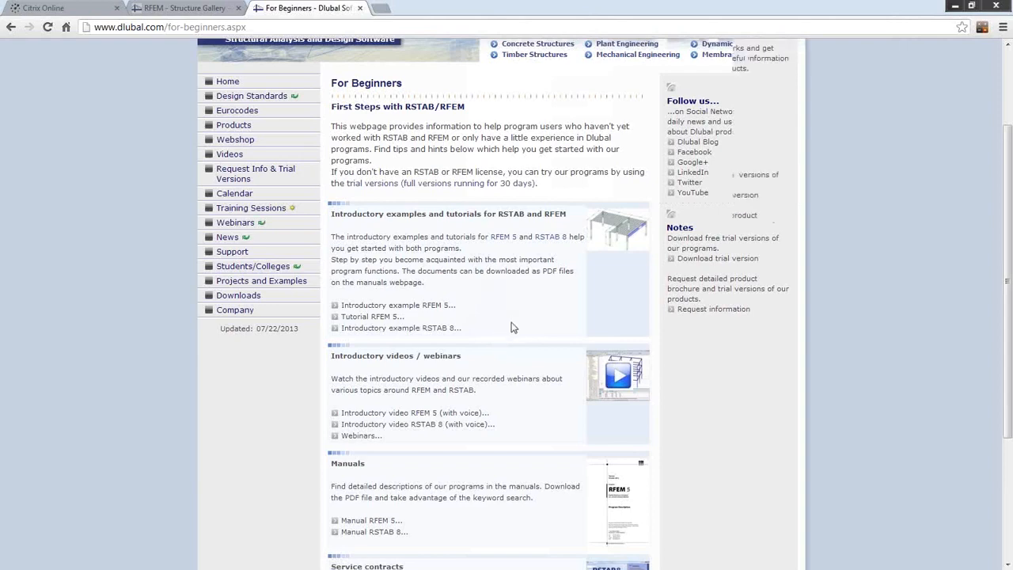
{"action": "scroll", "coordinate": [512, 326], "scroll_direction": "down", "scroll_amount": 2}
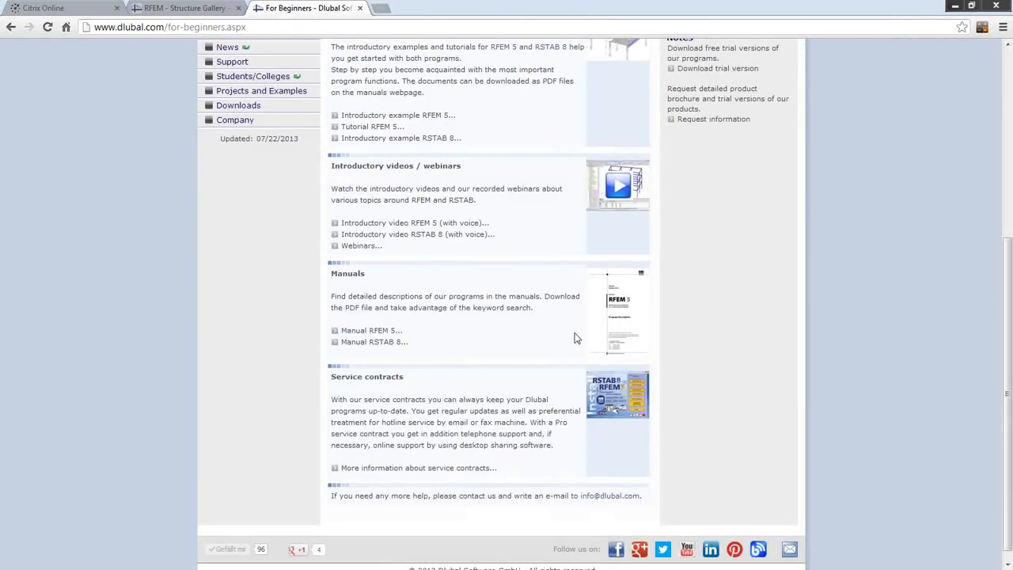
{"action": "scroll", "coordinate": [465, 329], "scroll_direction": "up", "scroll_amount": 4}
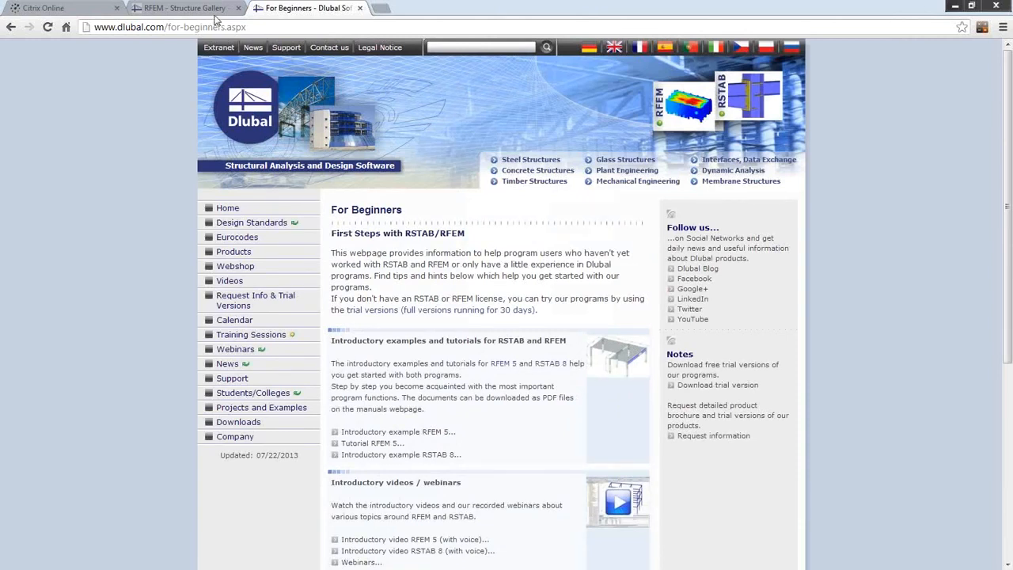
View the Students and Colleges pages and examine the conditions and request form for the free student license.
{"action": "left_click", "coordinate": [252, 393]}
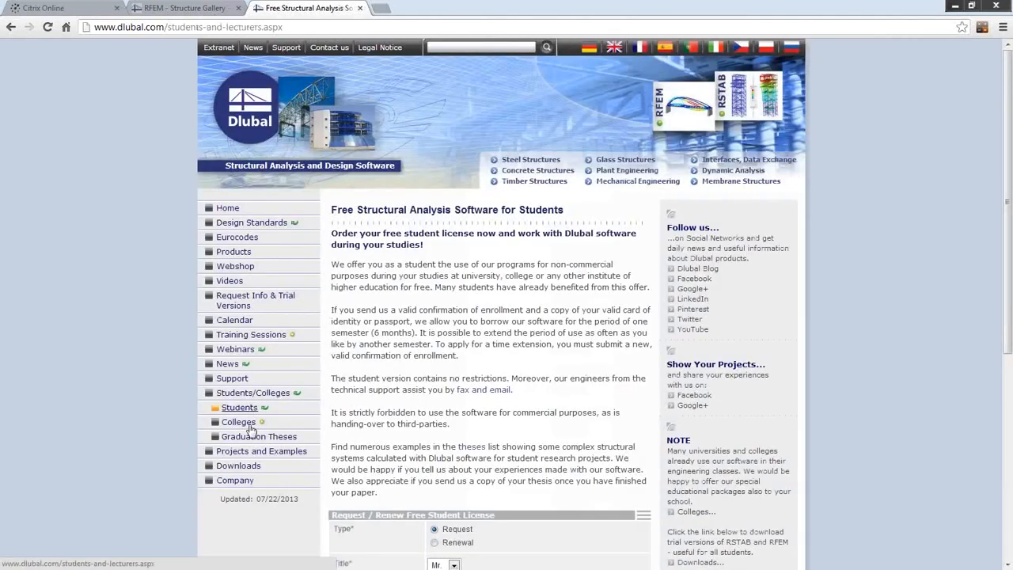
{"action": "left_click", "coordinate": [247, 424]}
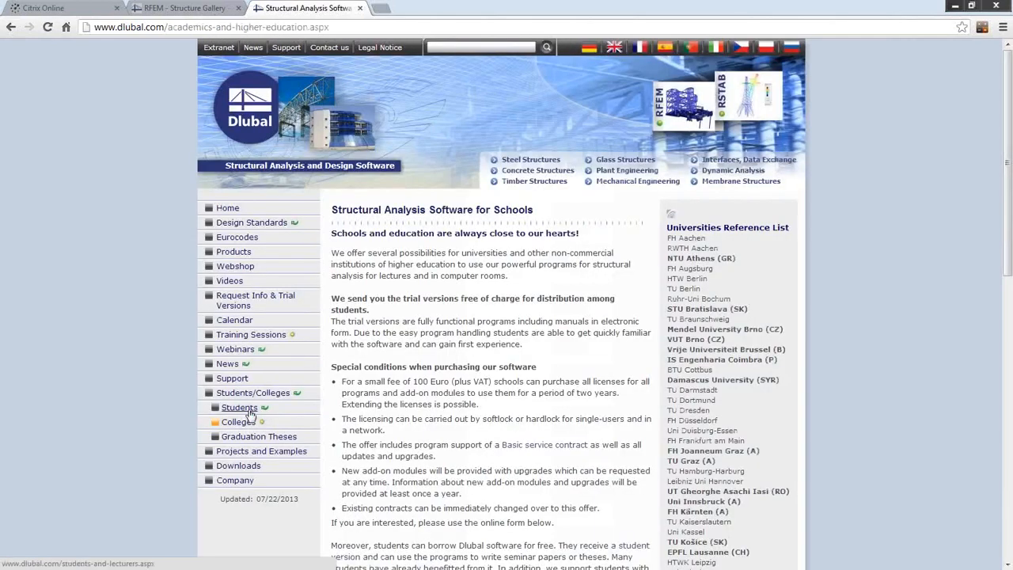
{"action": "left_click", "coordinate": [249, 413]}
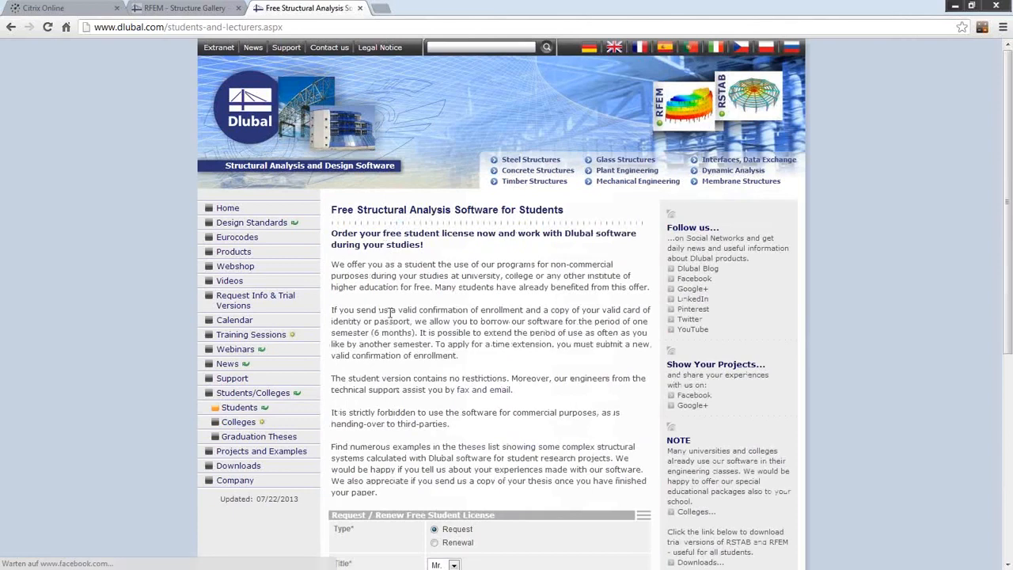
{"action": "scroll", "coordinate": [417, 225], "scroll_direction": "down", "scroll_amount": 1}
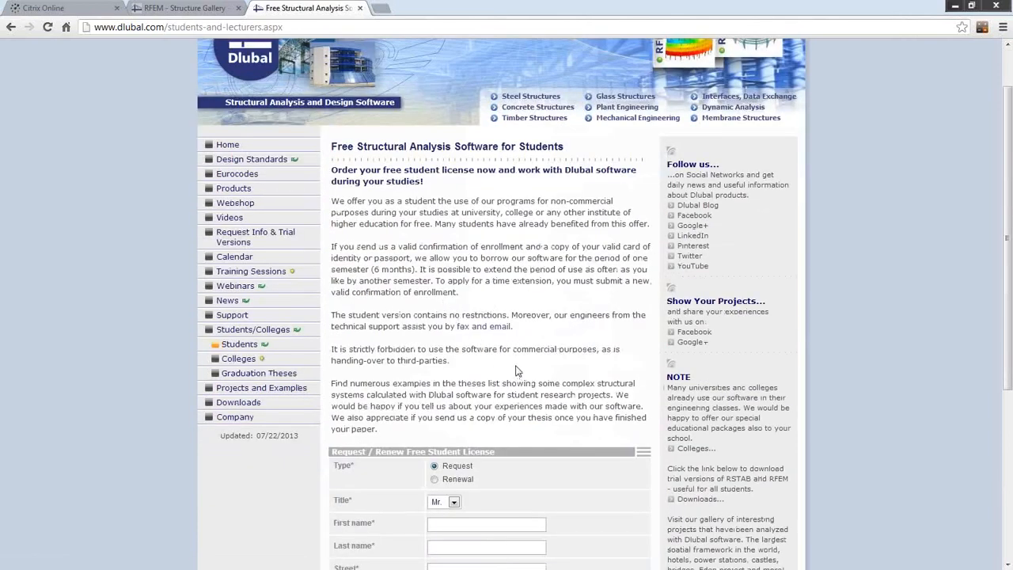
{"action": "scroll", "coordinate": [510, 360], "scroll_direction": "down", "scroll_amount": 1}
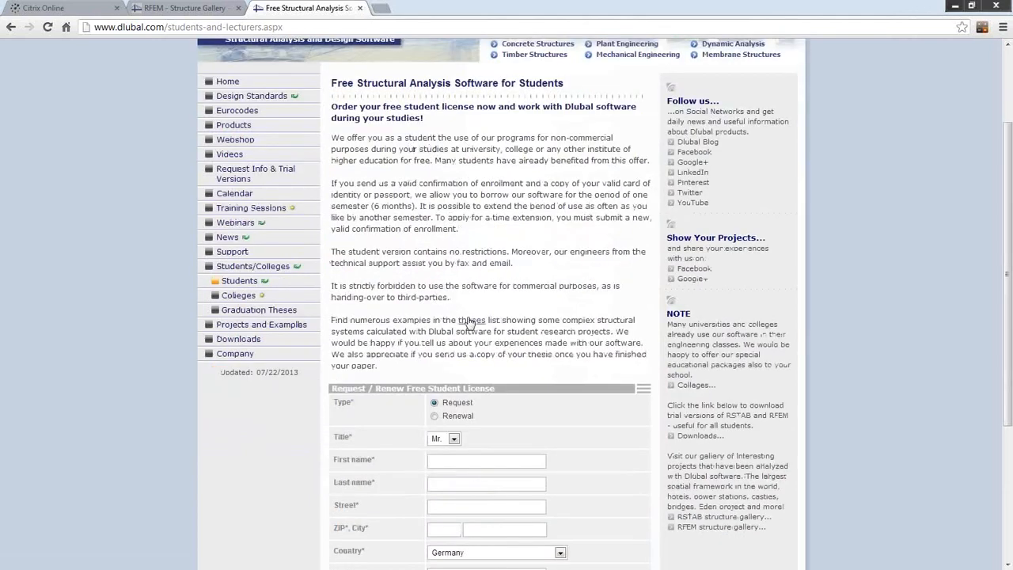
{"action": "scroll", "coordinate": [475, 332], "scroll_direction": "down", "scroll_amount": 3}
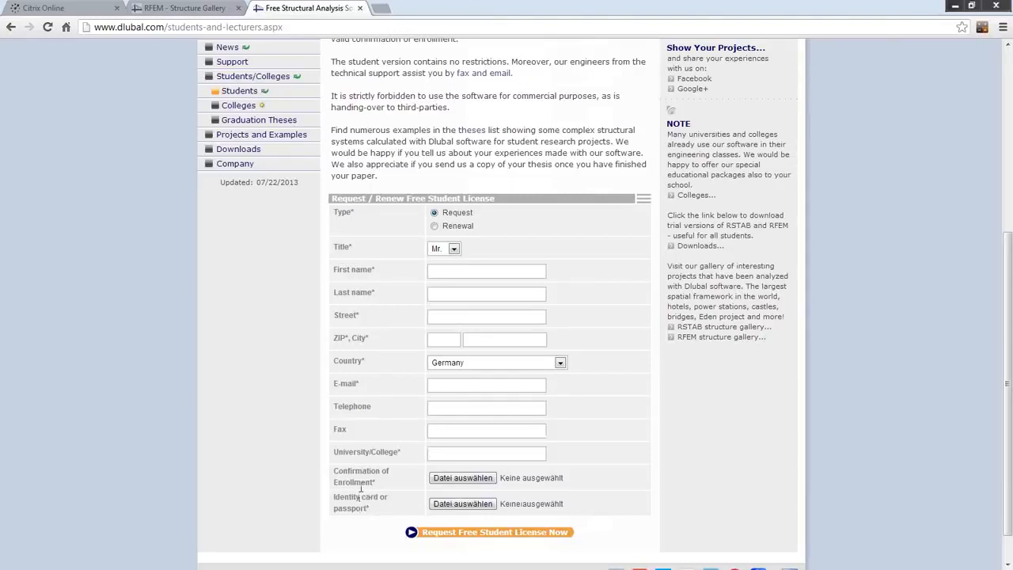
{"action": "scroll", "coordinate": [384, 437], "scroll_direction": "down", "scroll_amount": 1}
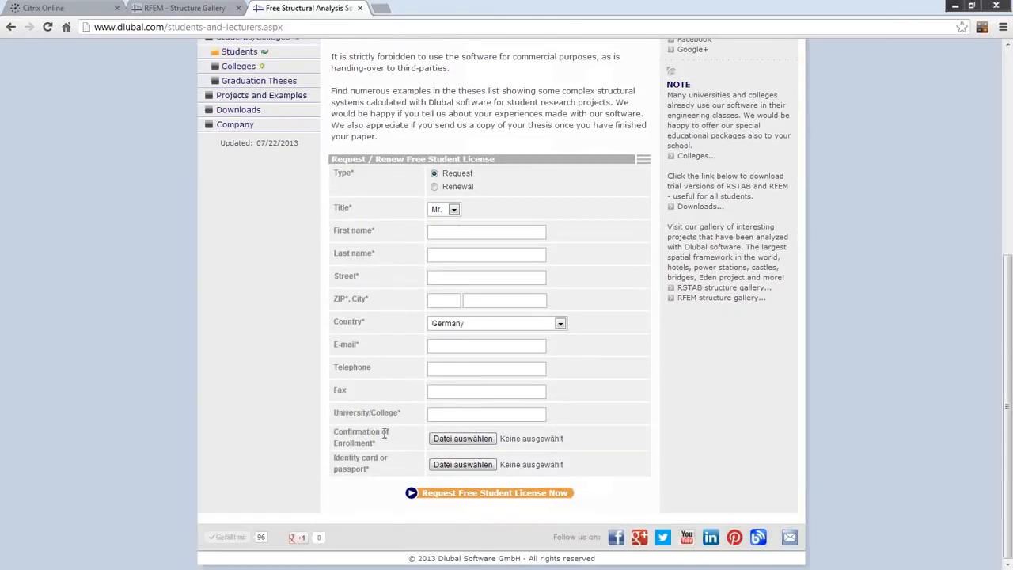
{"action": "scroll", "coordinate": [384, 438], "scroll_direction": "up", "scroll_amount": 5}
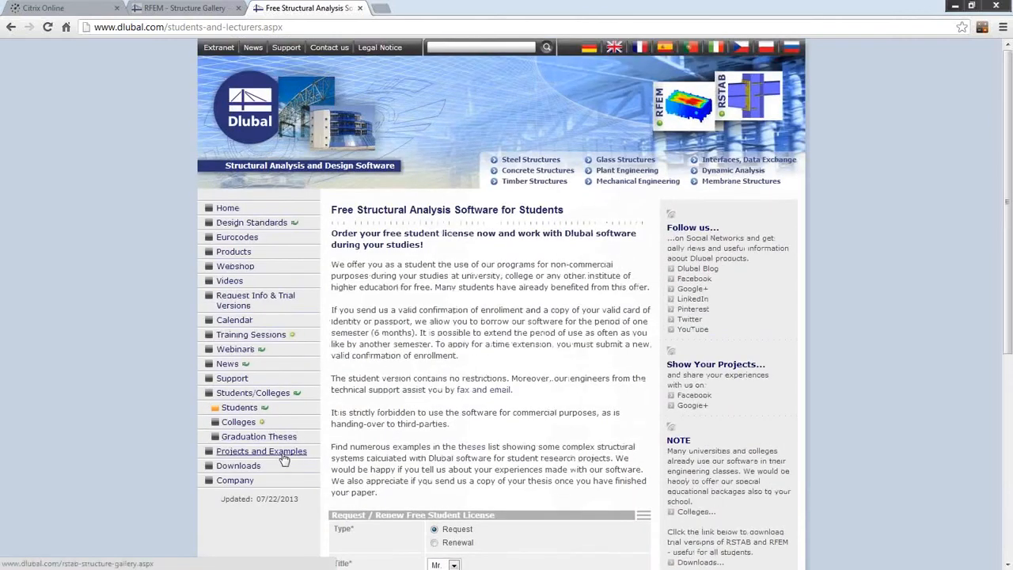
Return to the website's home page, open the Dlubal blog and look through its recent posts.
{"action": "left_click", "coordinate": [227, 209]}
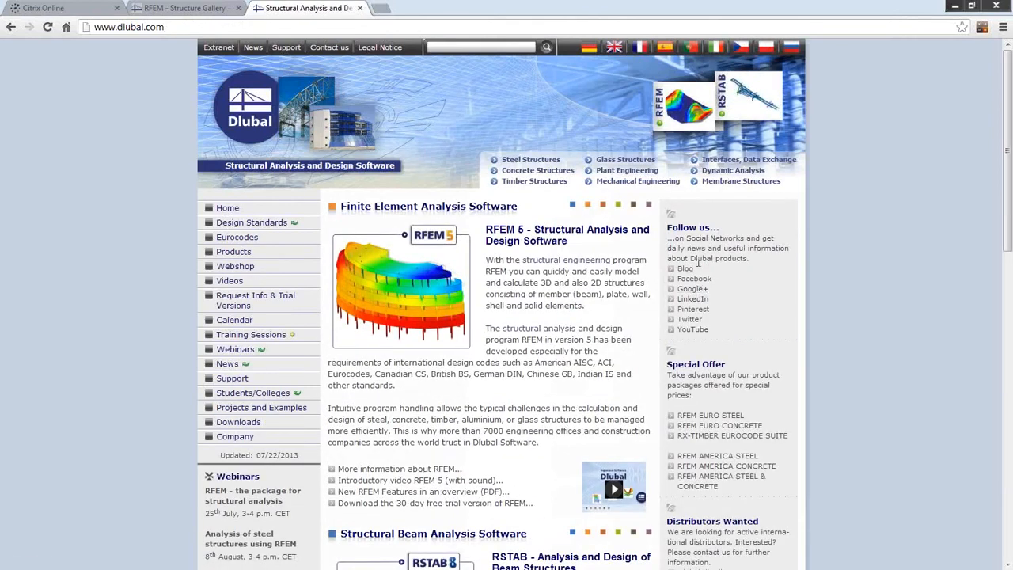
{"action": "left_click", "coordinate": [687, 270]}
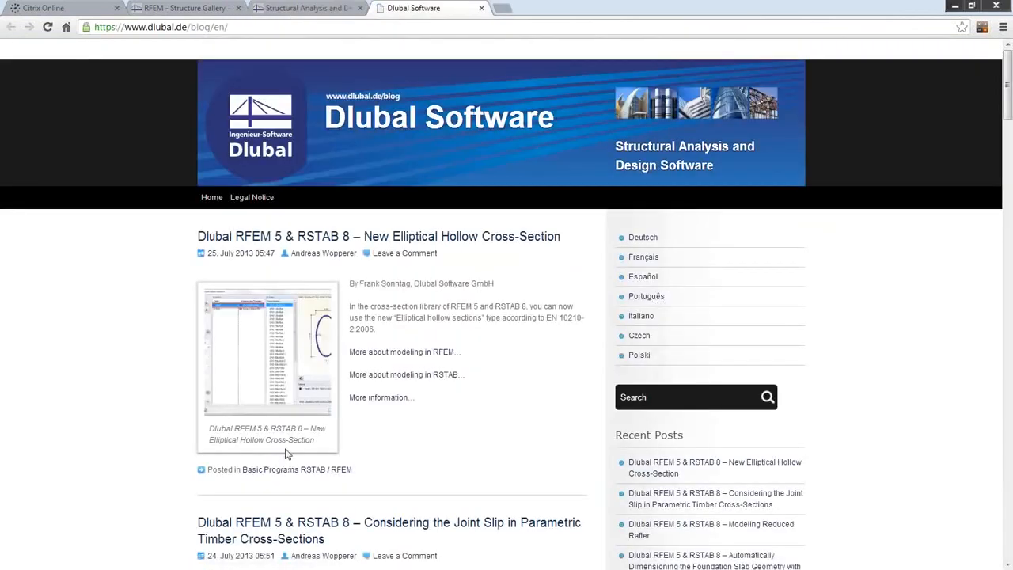
{"action": "scroll", "coordinate": [409, 269], "scroll_direction": "down", "scroll_amount": 3}
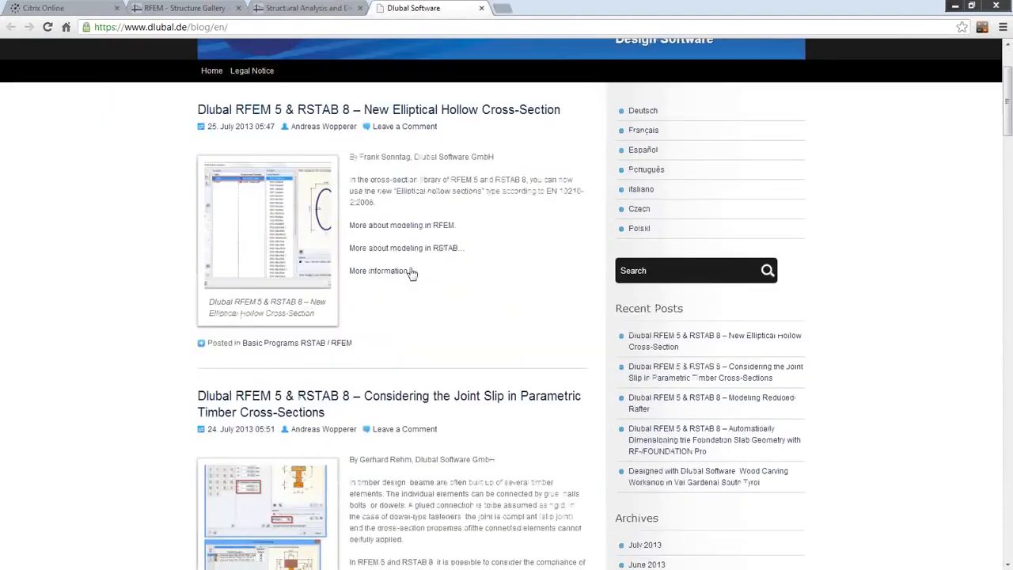
{"action": "scroll", "coordinate": [411, 287], "scroll_direction": "down", "scroll_amount": 2}
{"action": "scroll", "coordinate": [373, 341], "scroll_direction": "down", "scroll_amount": 3}
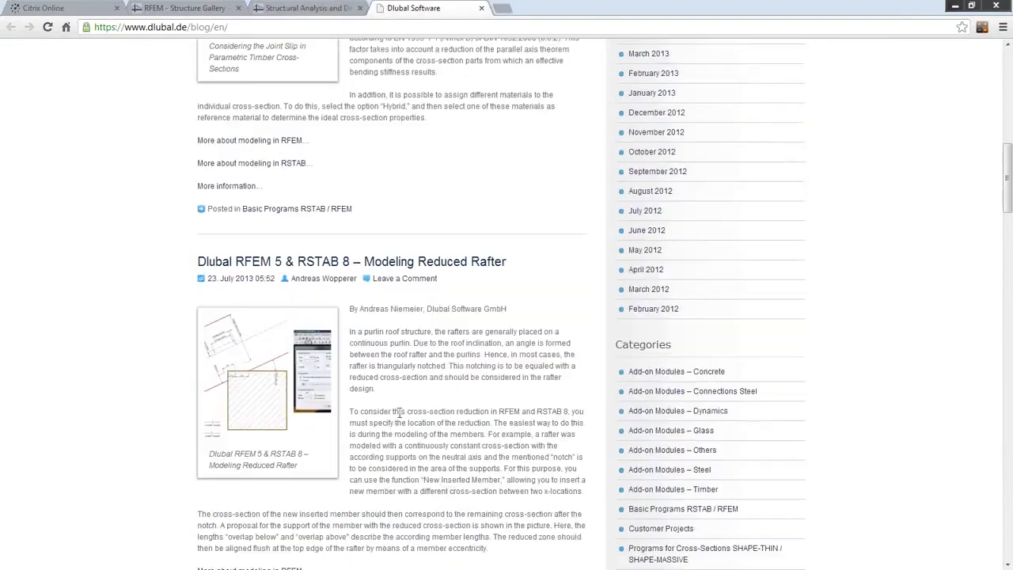
Search the blog for "wind" and look through the matching posts.
{"action": "scroll", "coordinate": [400, 420], "scroll_direction": "up", "scroll_amount": 10}
{"action": "left_click", "coordinate": [662, 398]}
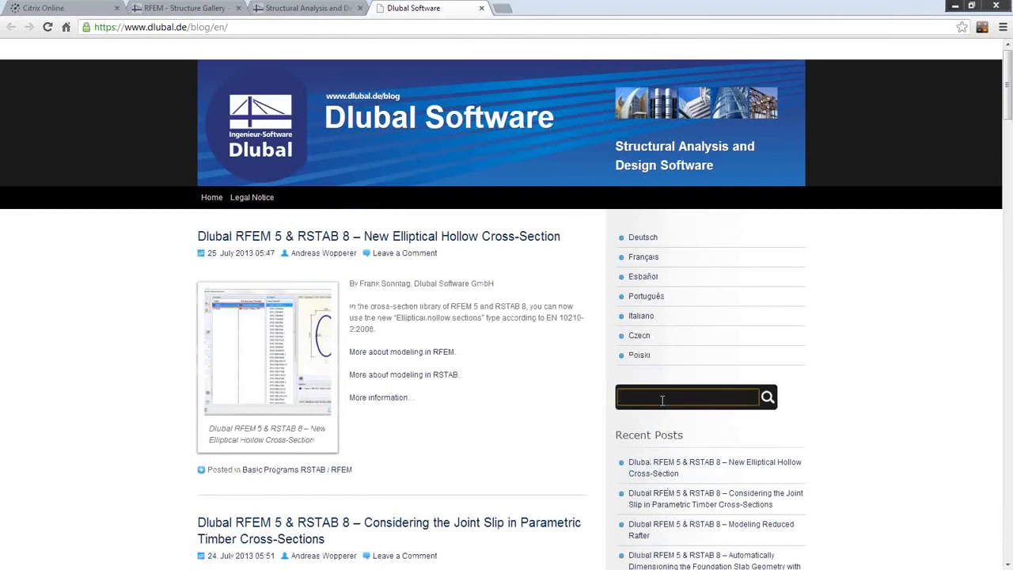
{"action": "key", "text": "Return"}
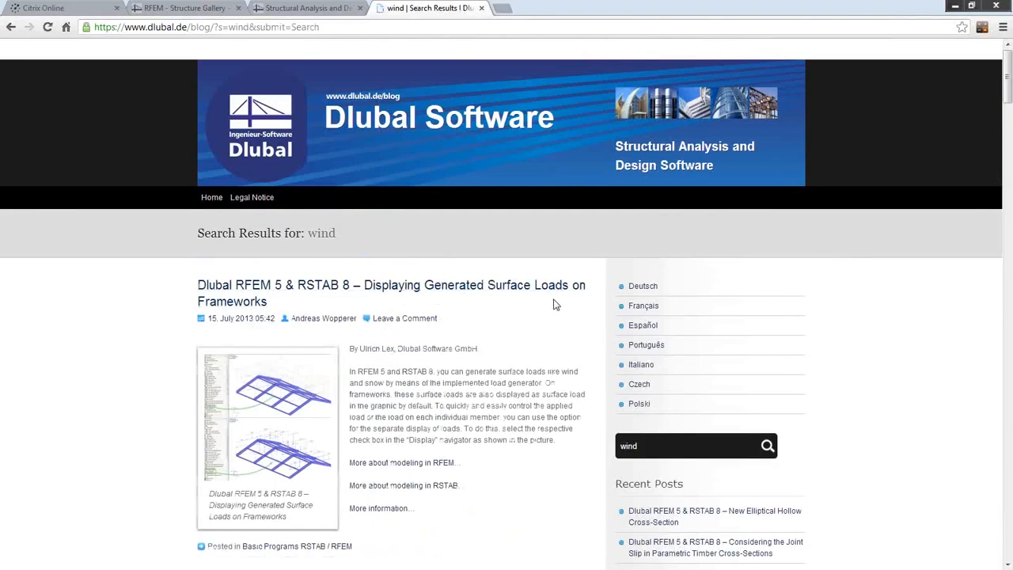
{"action": "scroll", "coordinate": [554, 305], "scroll_direction": "down", "scroll_amount": 15}
{"action": "scroll", "coordinate": [554, 306], "scroll_direction": "up", "scroll_amount": 15}
Go back to the Dlubal home page and open the RFEM structure gallery within Projects and Examples.
{"action": "left_click", "coordinate": [273, 10]}
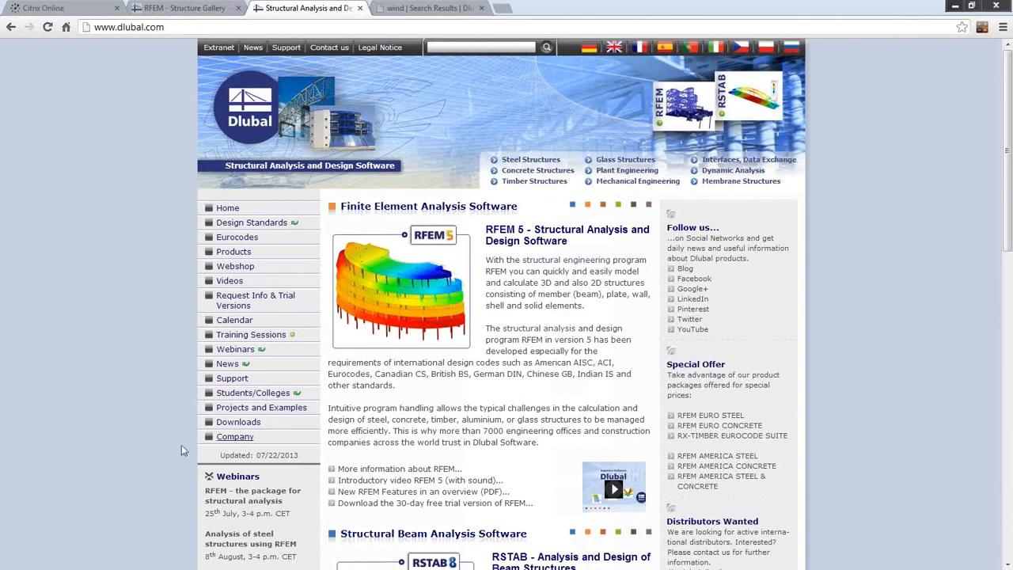
{"action": "left_click", "coordinate": [273, 410]}
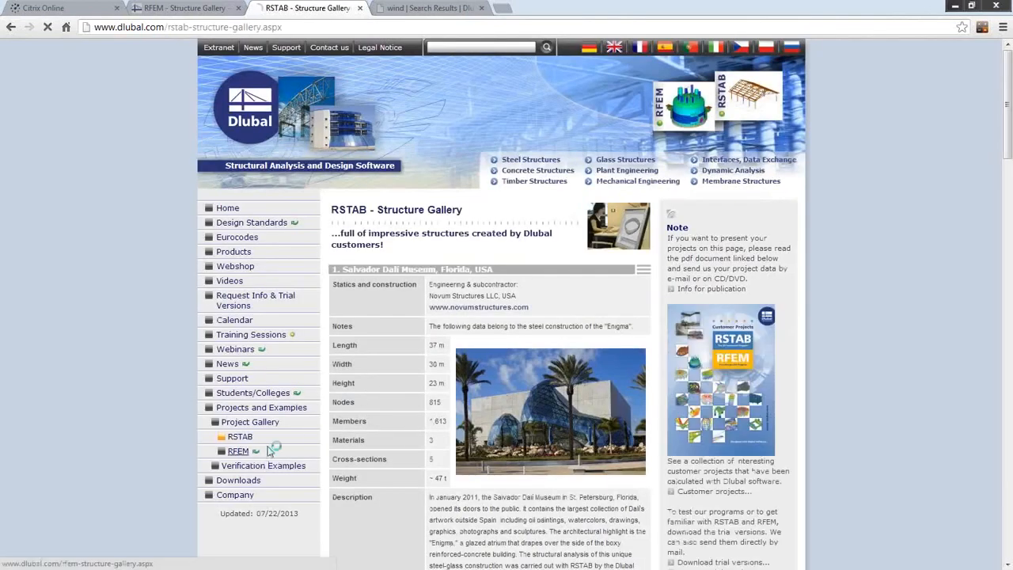
{"action": "left_click", "coordinate": [237, 451]}
Look through the customer projects on the gallery's first page and open page 2.
{"action": "scroll", "coordinate": [456, 390], "scroll_direction": "down", "scroll_amount": 2}
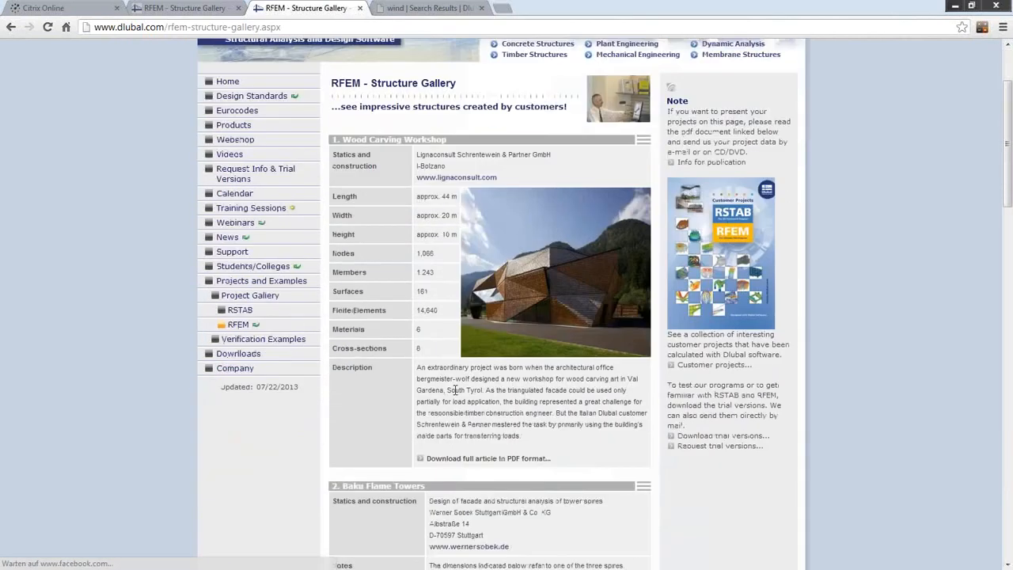
{"action": "scroll", "coordinate": [455, 390], "scroll_direction": "down", "scroll_amount": 4}
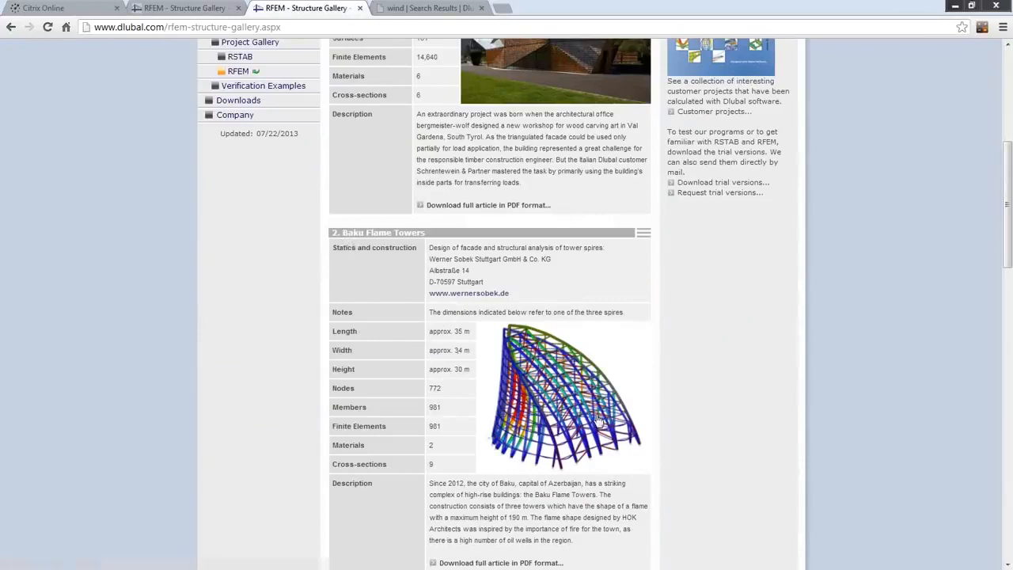
{"action": "scroll", "coordinate": [601, 390], "scroll_direction": "down", "scroll_amount": 12}
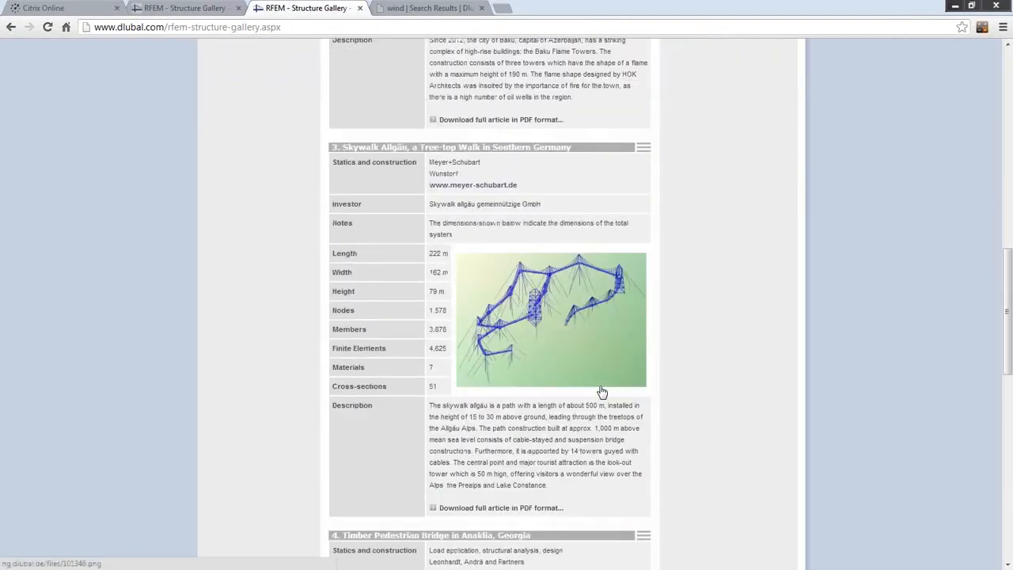
{"action": "scroll", "coordinate": [583, 416], "scroll_direction": "down", "scroll_amount": 4}
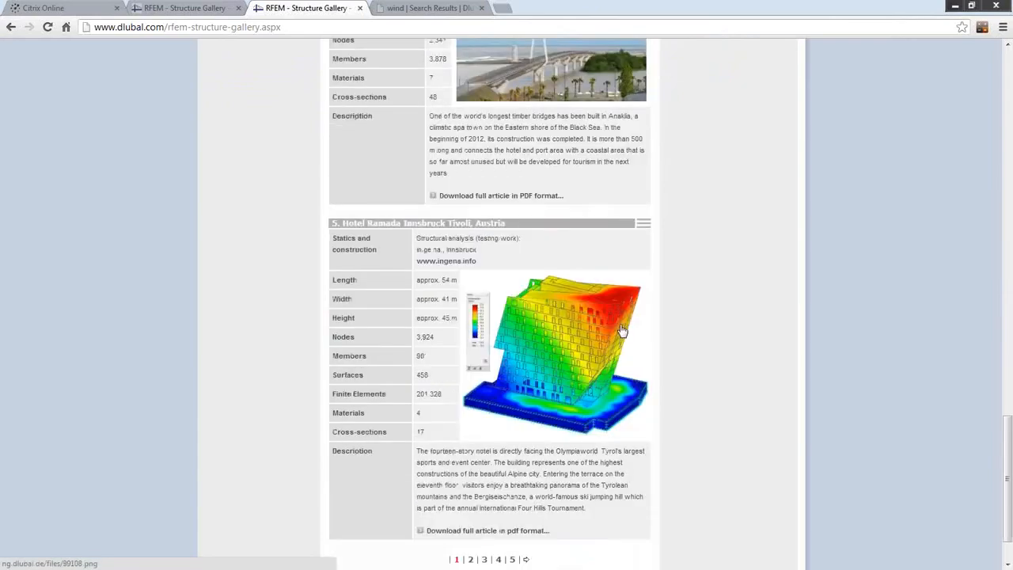
{"action": "left_click", "coordinate": [470, 493]}
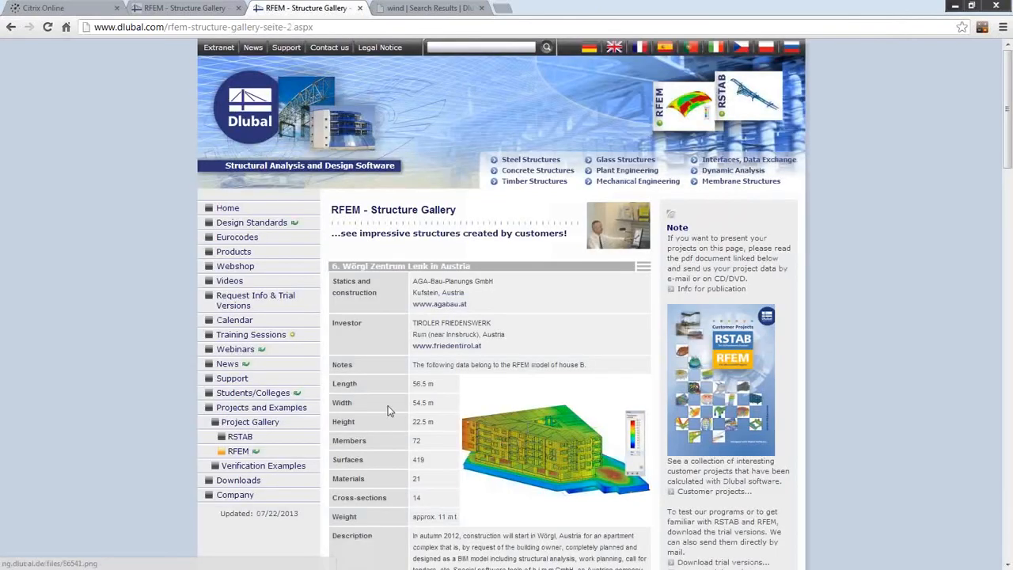
Look through the customer projects on page 2 of the RFEM structure gallery, from the Wörgl apartment complex to the sluice with flap gate.
{"action": "scroll", "coordinate": [470, 350], "scroll_direction": "down", "scroll_amount": 3}
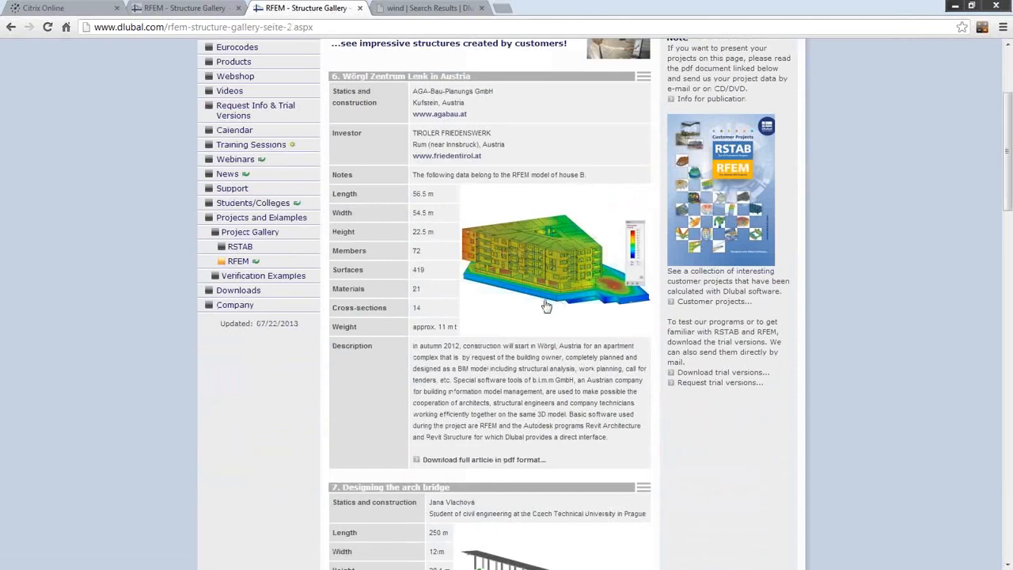
{"action": "scroll", "coordinate": [548, 300], "scroll_direction": "down", "scroll_amount": 1}
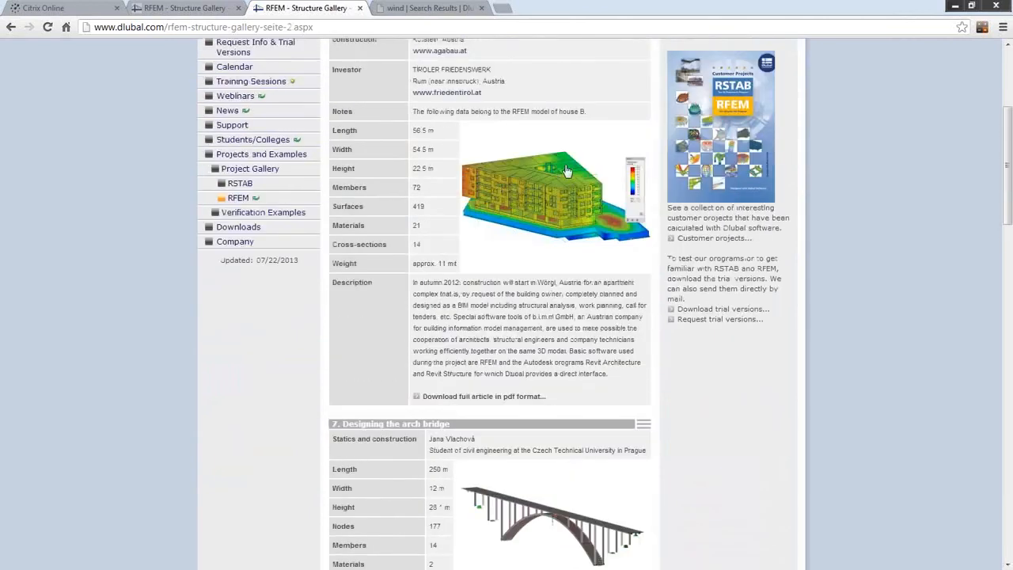
{"action": "scroll", "coordinate": [548, 299], "scroll_direction": "down", "scroll_amount": 3}
{"action": "scroll", "coordinate": [508, 400], "scroll_direction": "down", "scroll_amount": 15}
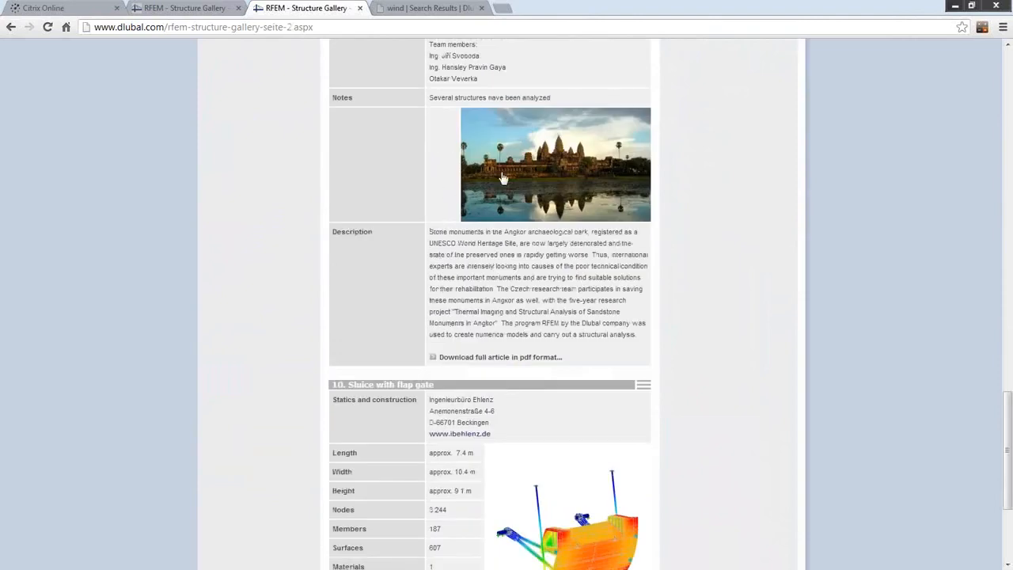
{"action": "scroll", "coordinate": [579, 444], "scroll_direction": "down", "scroll_amount": 1}
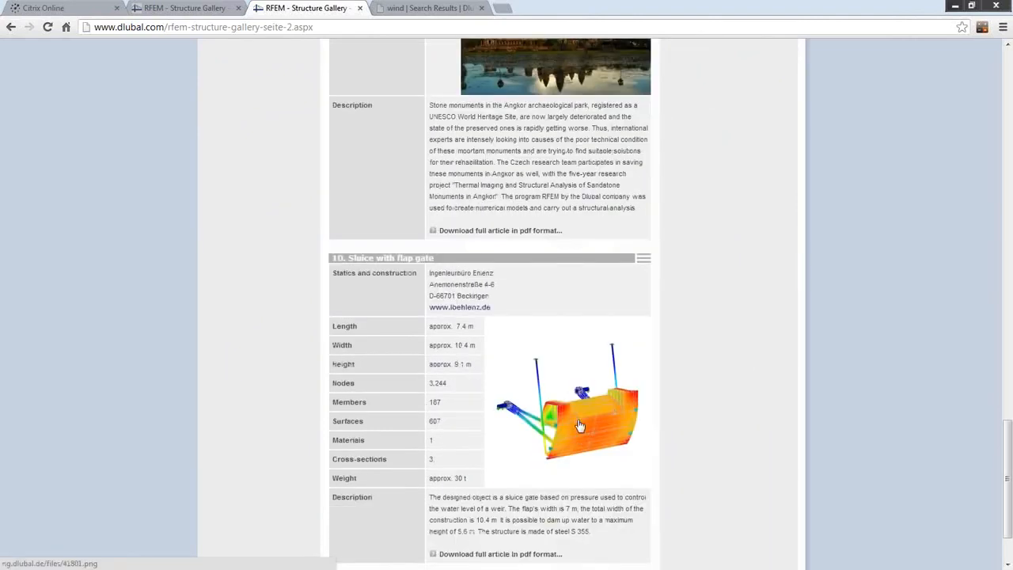
{"action": "scroll", "coordinate": [550, 181], "scroll_direction": "up", "scroll_amount": 1}
{"action": "scroll", "coordinate": [551, 180], "scroll_direction": "down", "scroll_amount": 2}
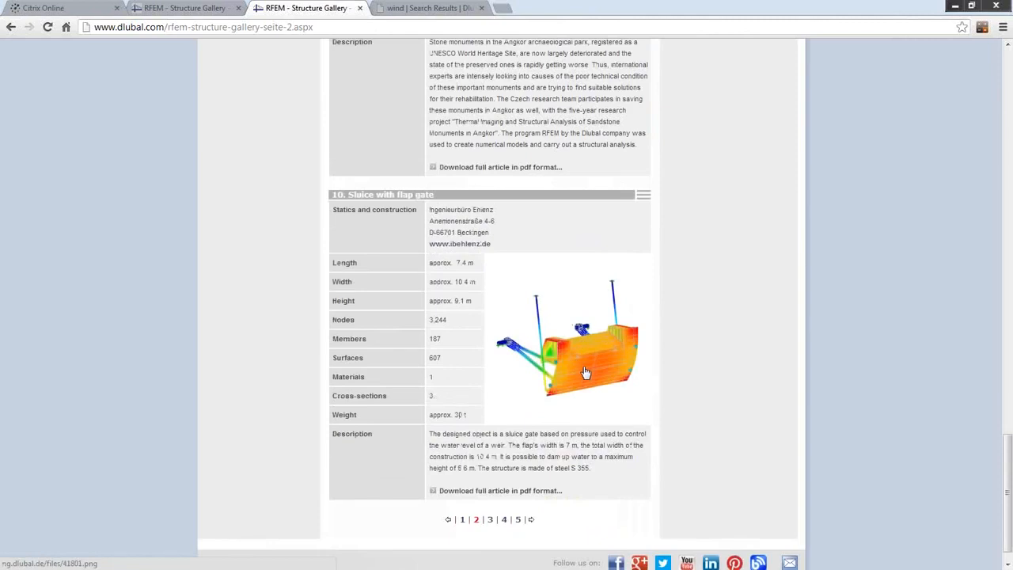
{"action": "scroll", "coordinate": [484, 390], "scroll_direction": "up", "scroll_amount": 8}
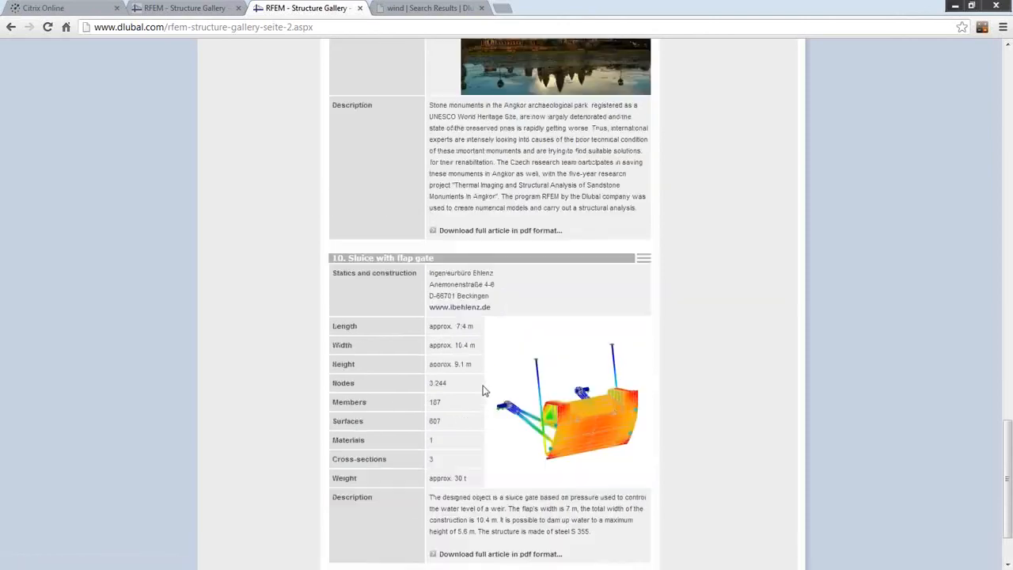
{"action": "scroll", "coordinate": [490, 384], "scroll_direction": "up", "scroll_amount": 12}
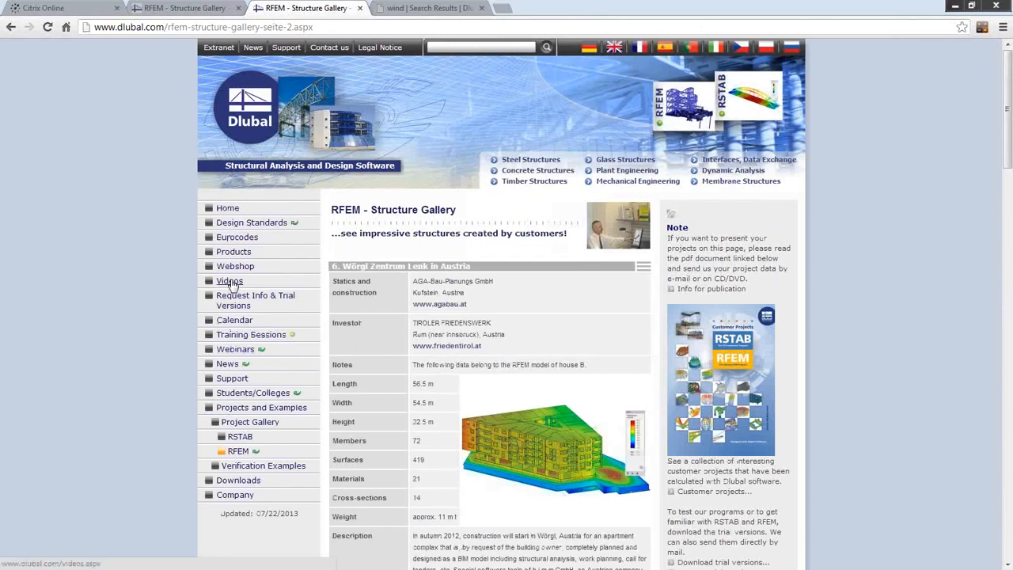
Check the website's event calendar, and open the Webinars page to look through the upcoming and previous webinars.
{"action": "left_click", "coordinate": [236, 323]}
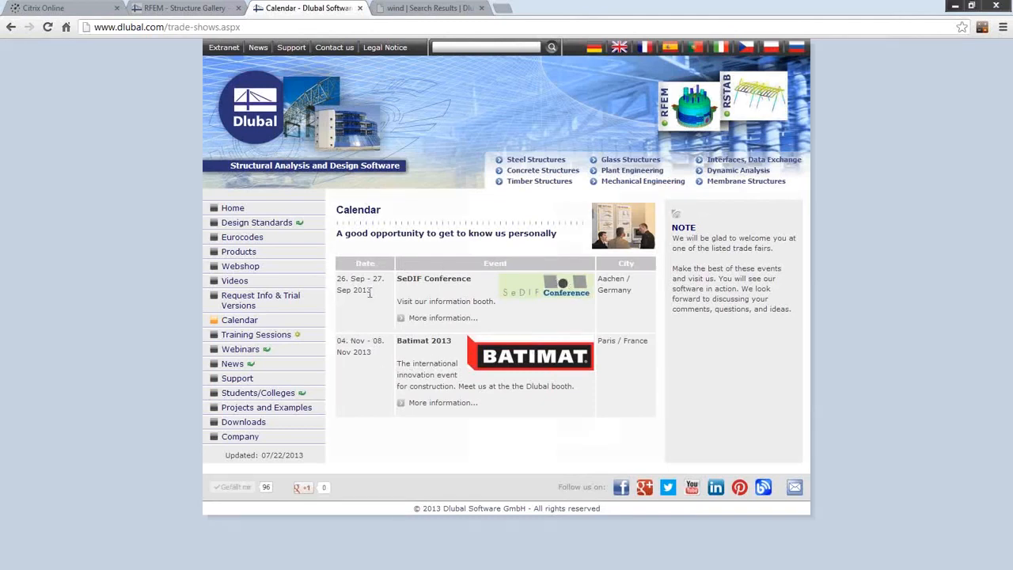
{"action": "left_click", "coordinate": [240, 350]}
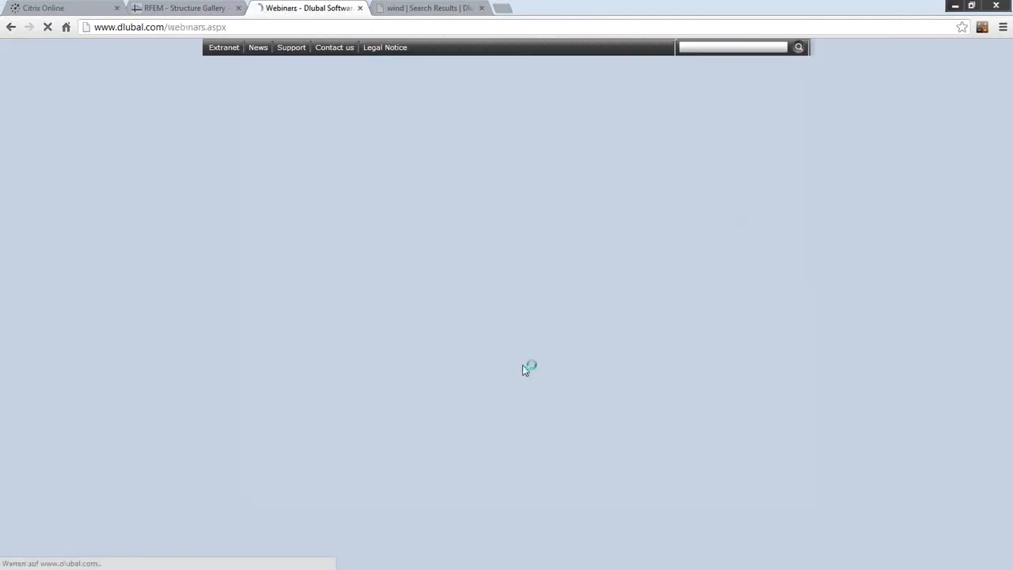
{"action": "scroll", "coordinate": [546, 443], "scroll_direction": "down", "scroll_amount": 2}
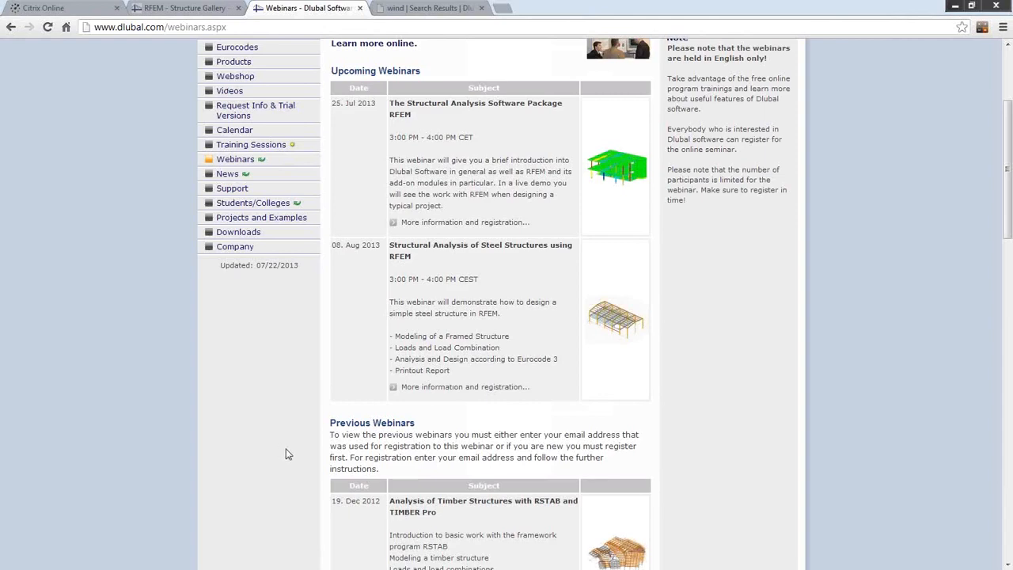
Switch to the slide presentation and advance from the Dlubal contact information to the upcoming webinars slide.
{"action": "key", "text": "alt+Tab"}
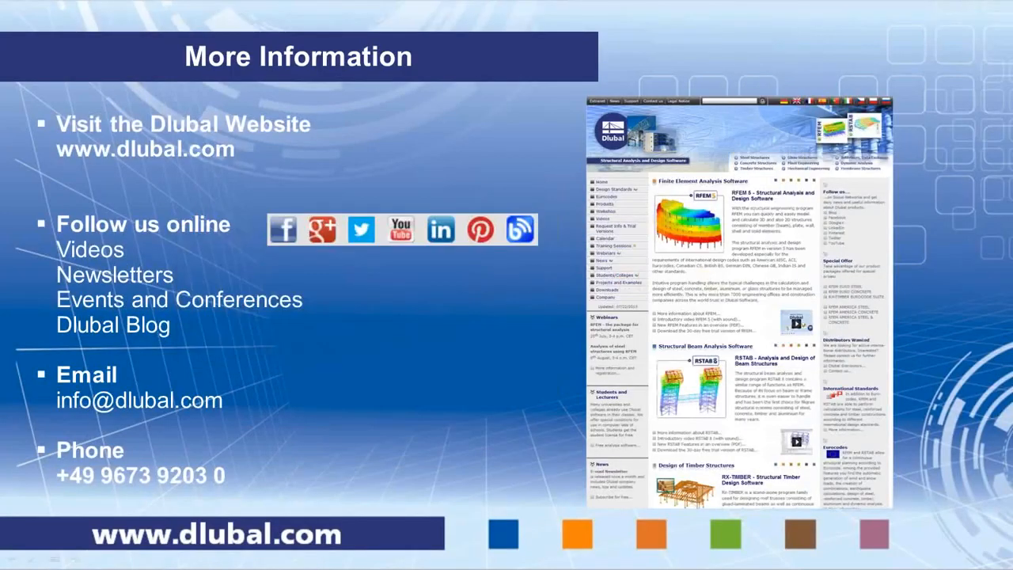
{"action": "left_click", "coordinate": [455, 412]}
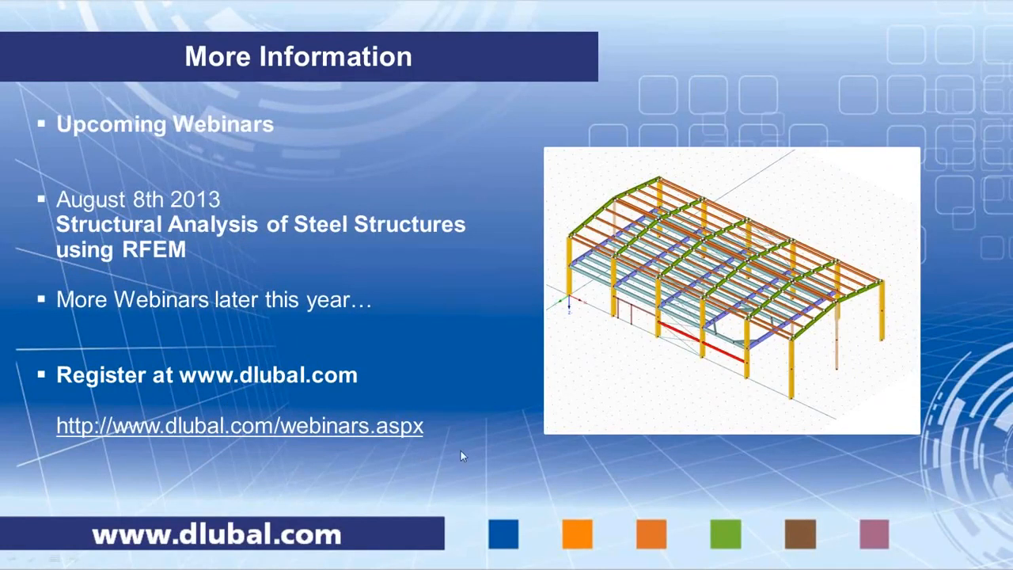
{"action": "left_click", "coordinate": [483, 452]}
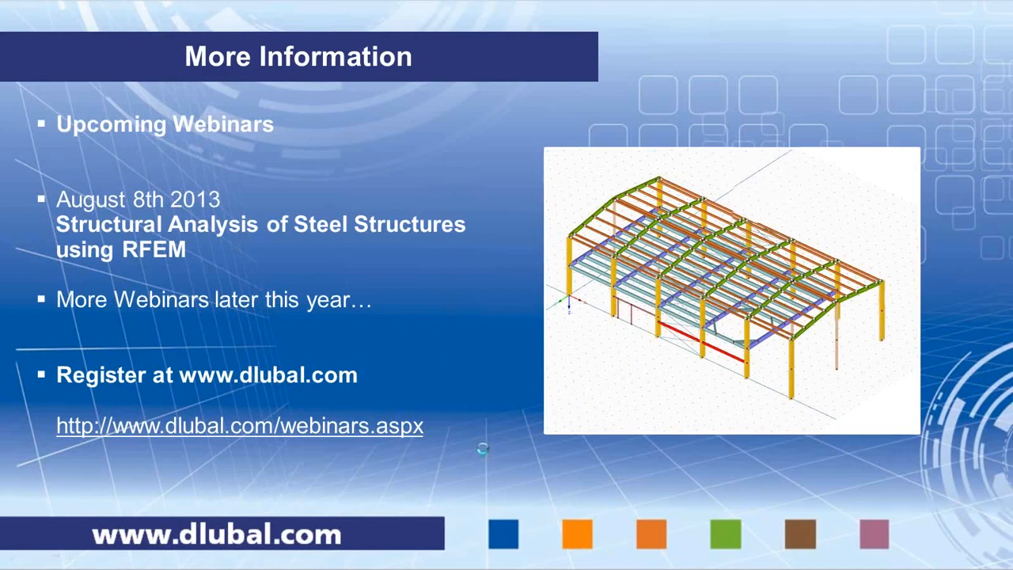